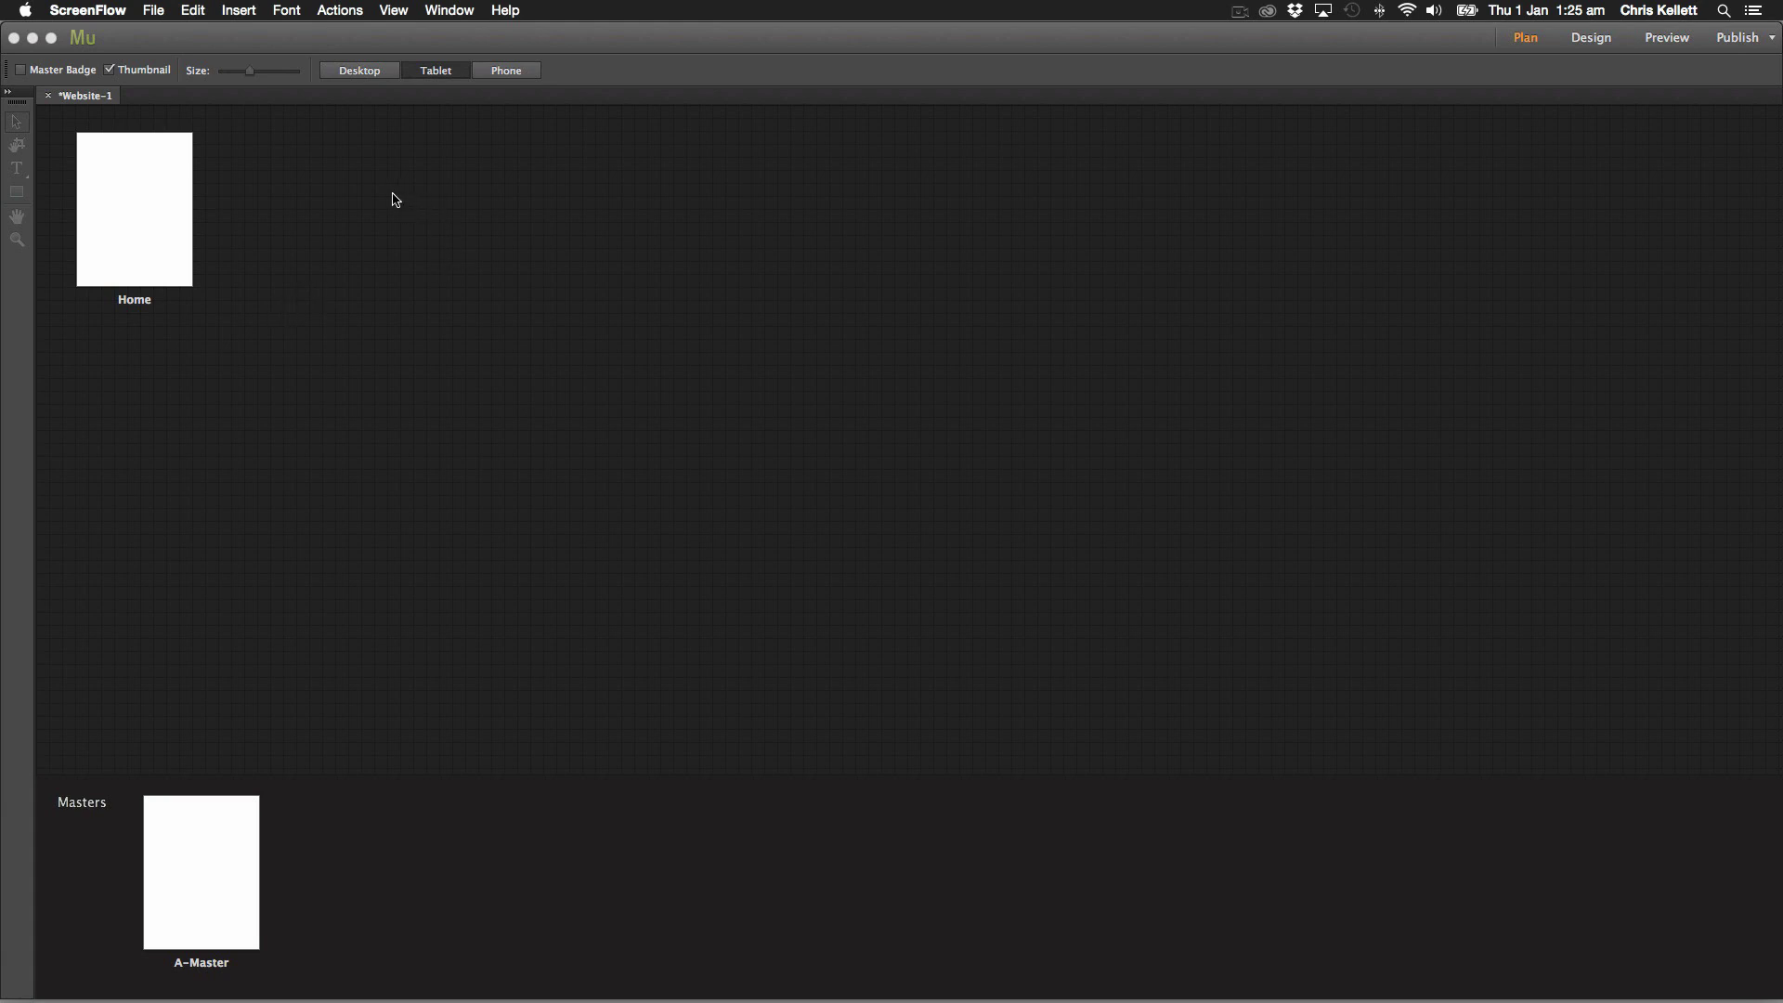
Open the A-Master master page, then the Home page, in tablet Design view.
{"action": "mouse_move", "coordinate": [164, 203]}
{"action": "left_click", "coordinate": [497, 189]}
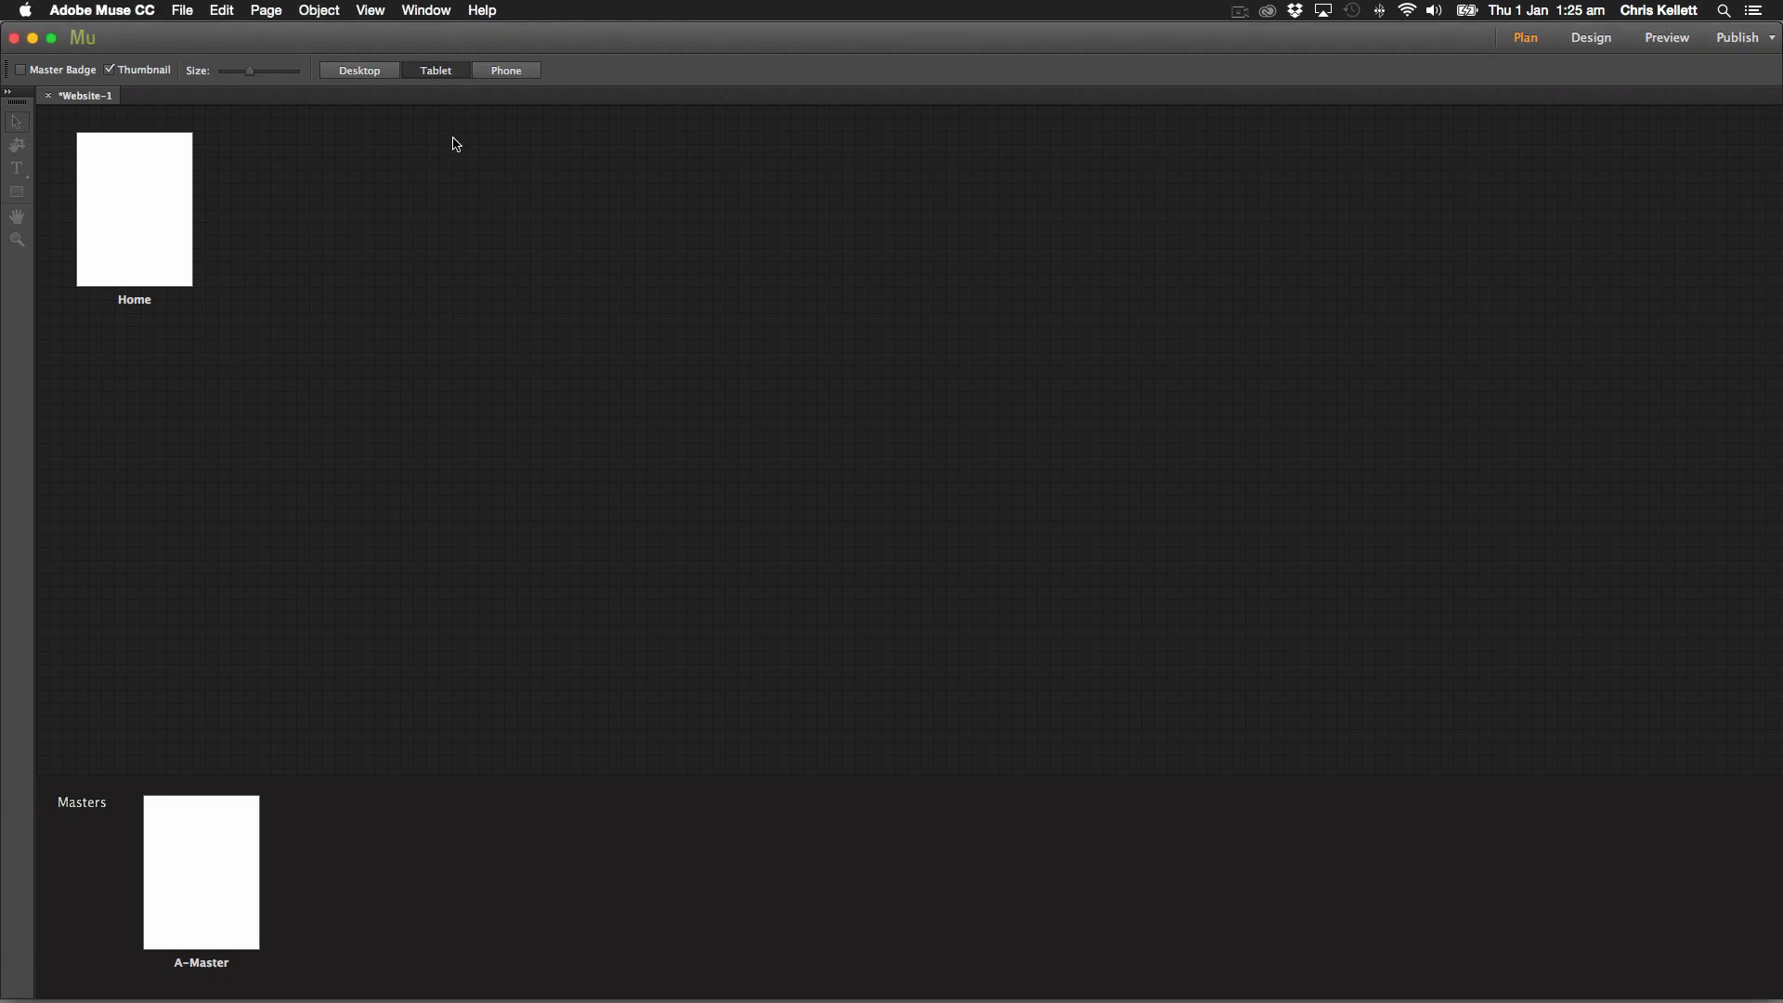
{"action": "left_click", "coordinate": [427, 75]}
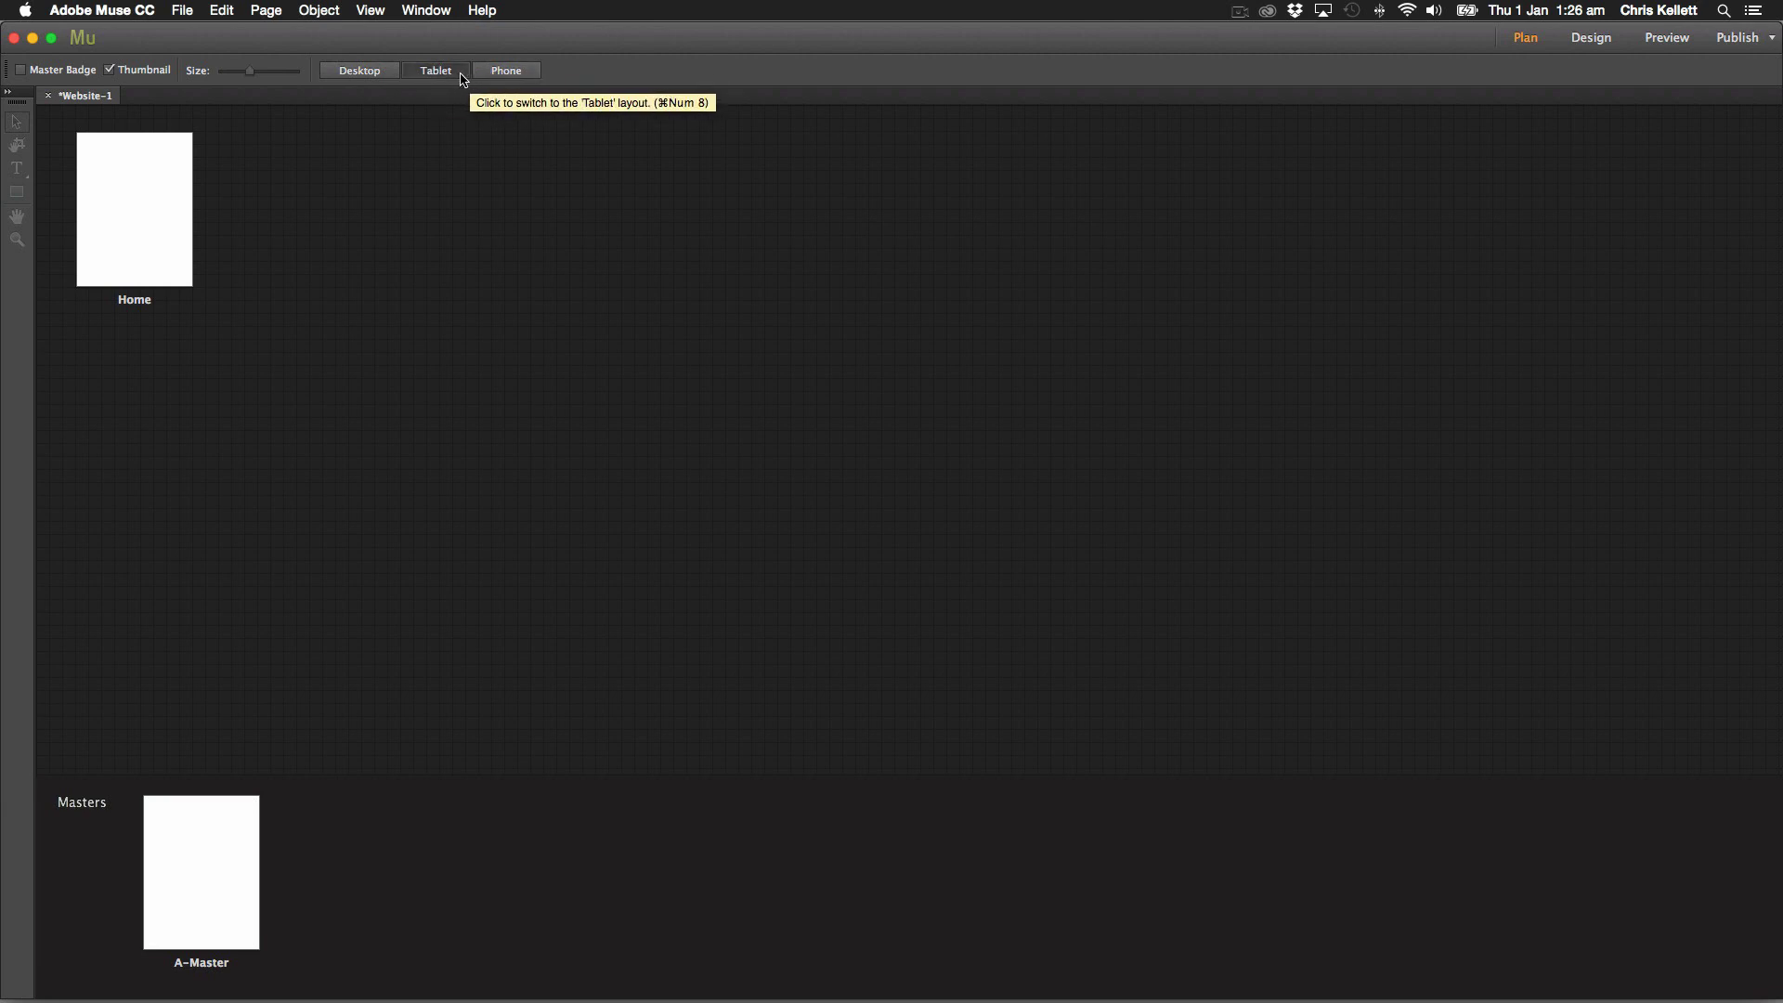
{"action": "double_click", "coordinate": [232, 882]}
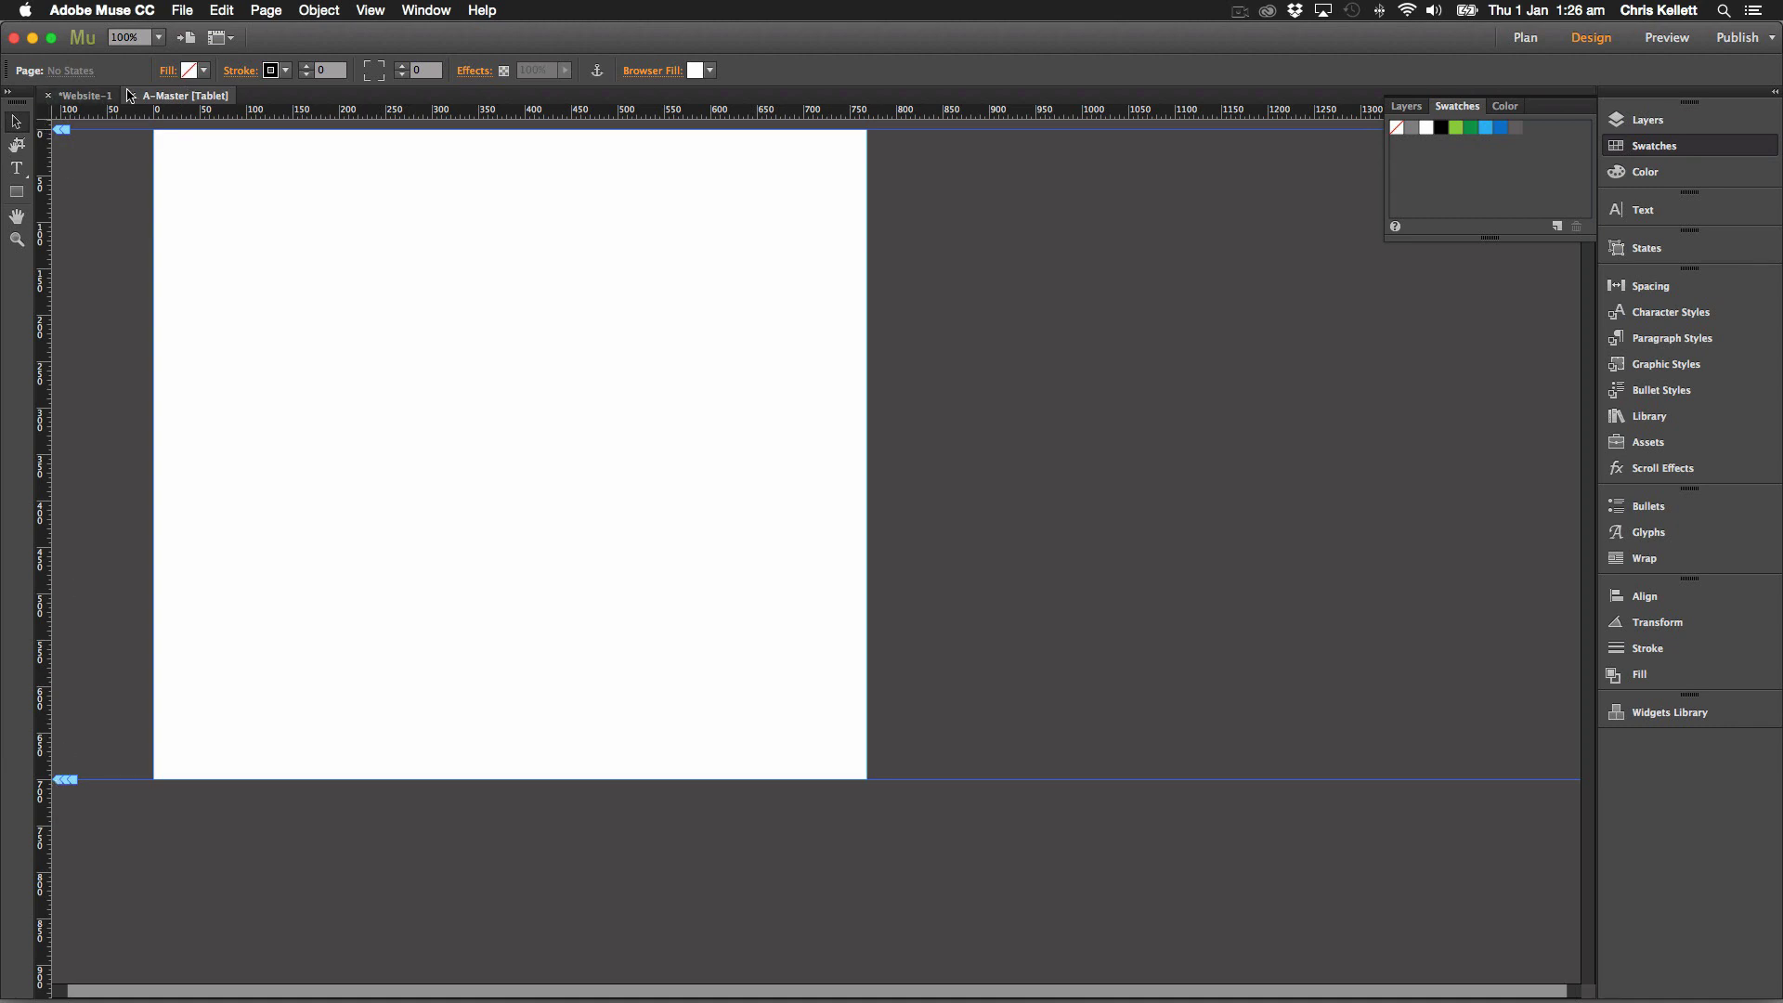
{"action": "left_click", "coordinate": [100, 100]}
{"action": "double_click", "coordinate": [148, 164]}
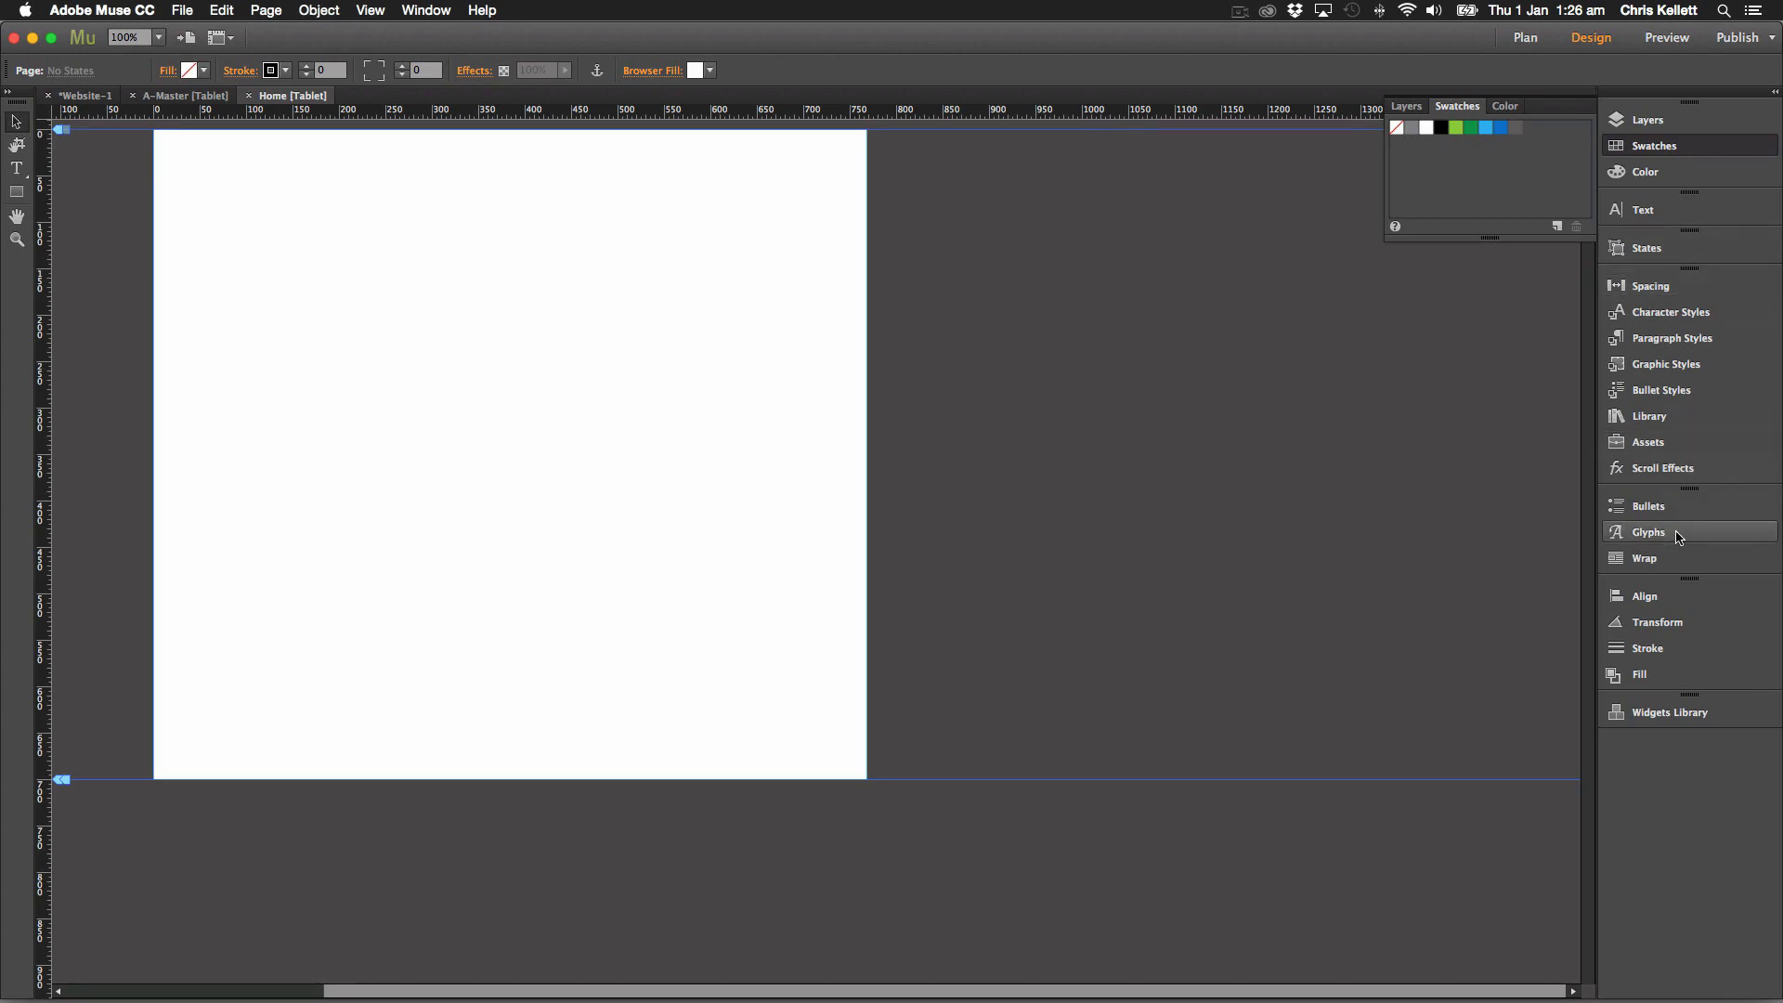
Place the A. Icona Dark Menu from the Library onto the Home page.
{"action": "left_click", "coordinate": [1649, 416]}
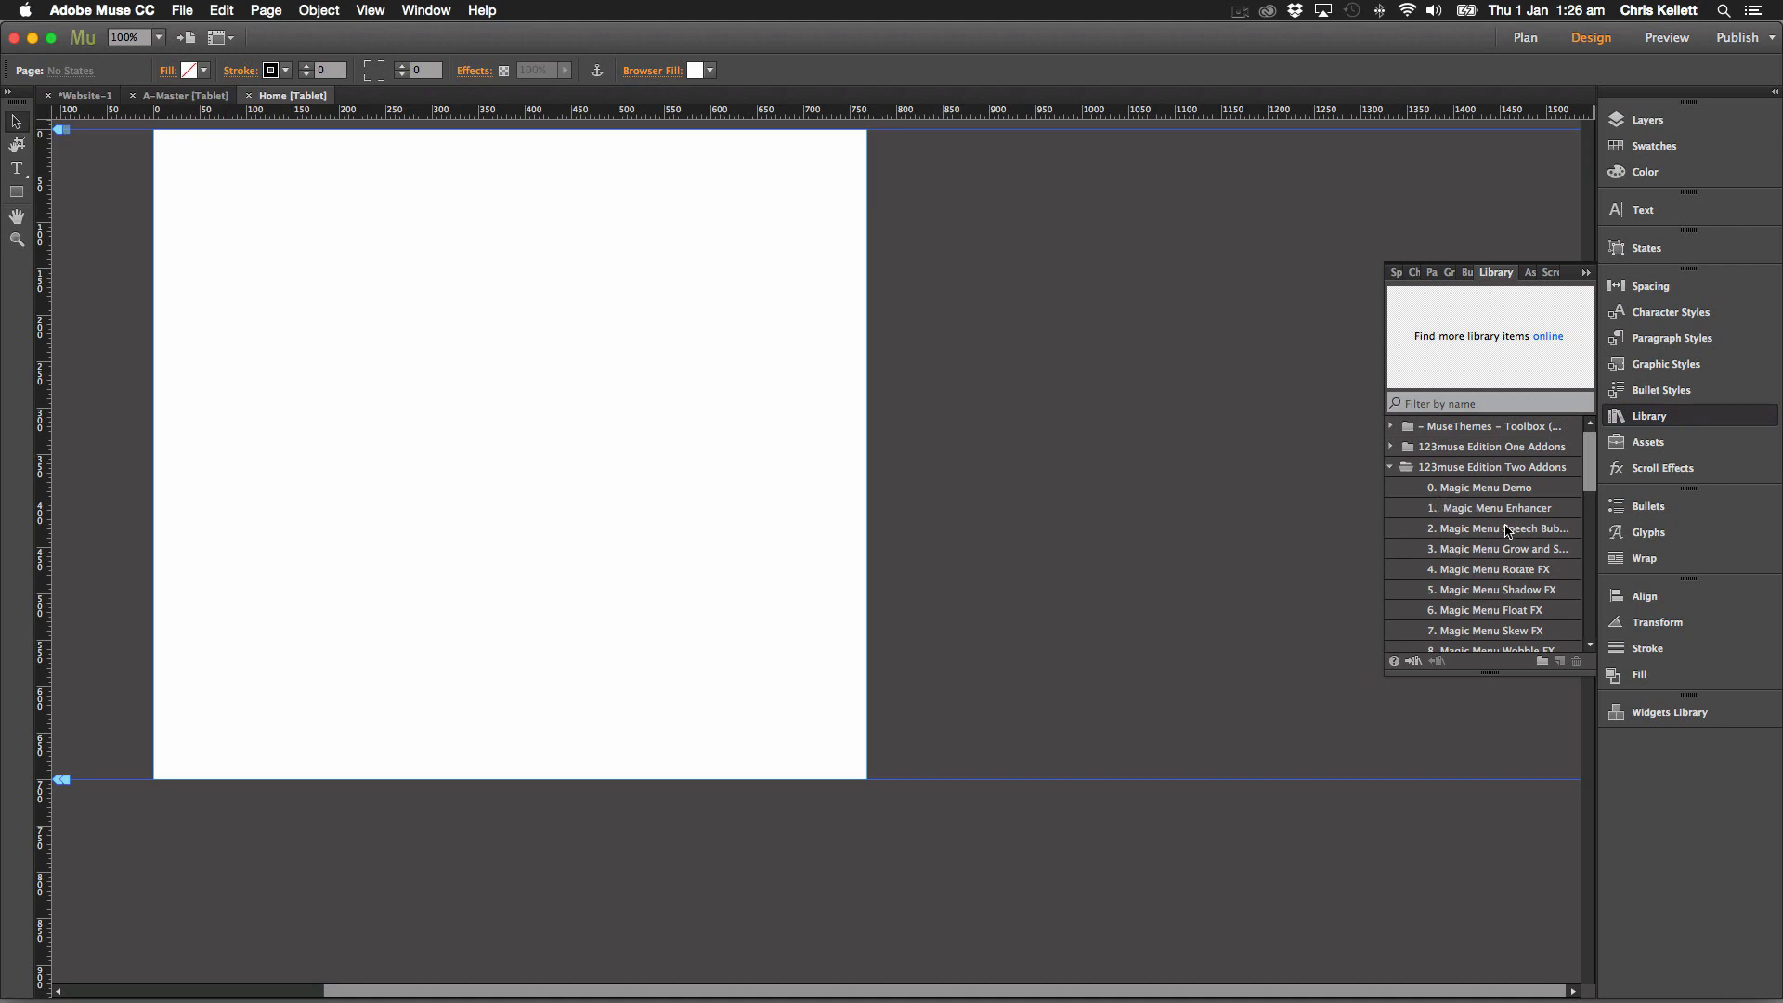
{"action": "scroll", "coordinate": [1504, 548], "scroll_direction": "down", "scroll_amount": 3}
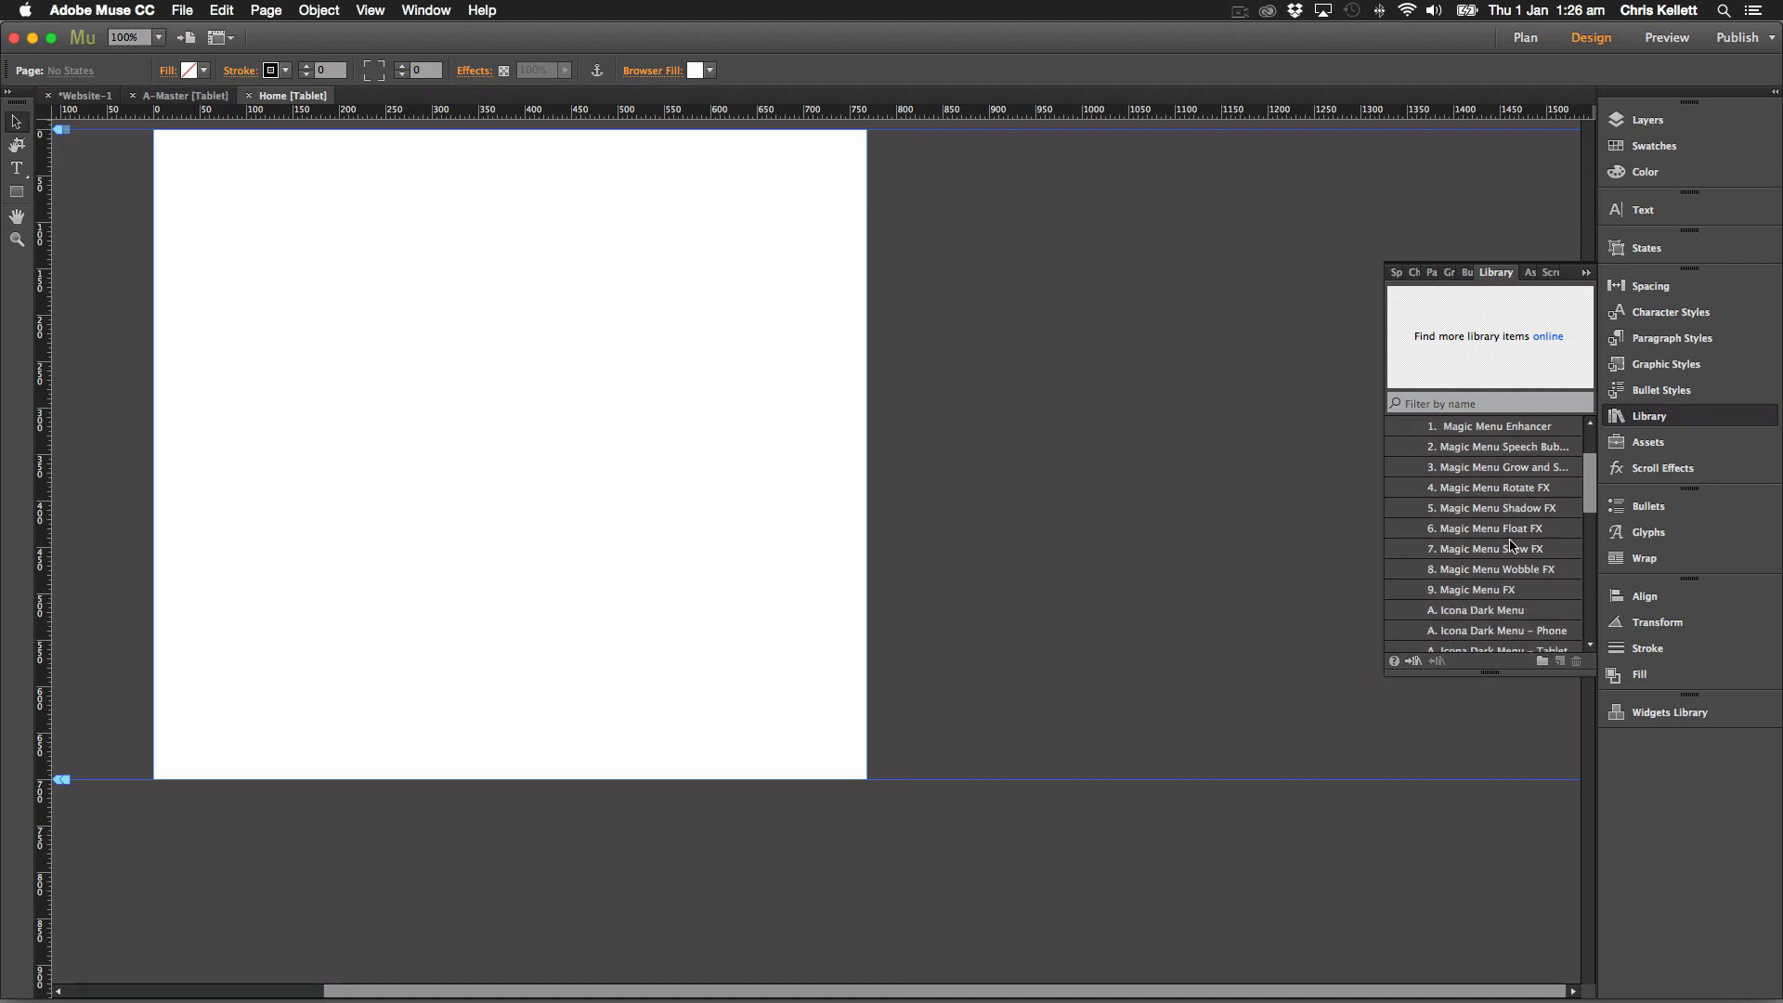
{"action": "left_click", "coordinate": [1478, 573]}
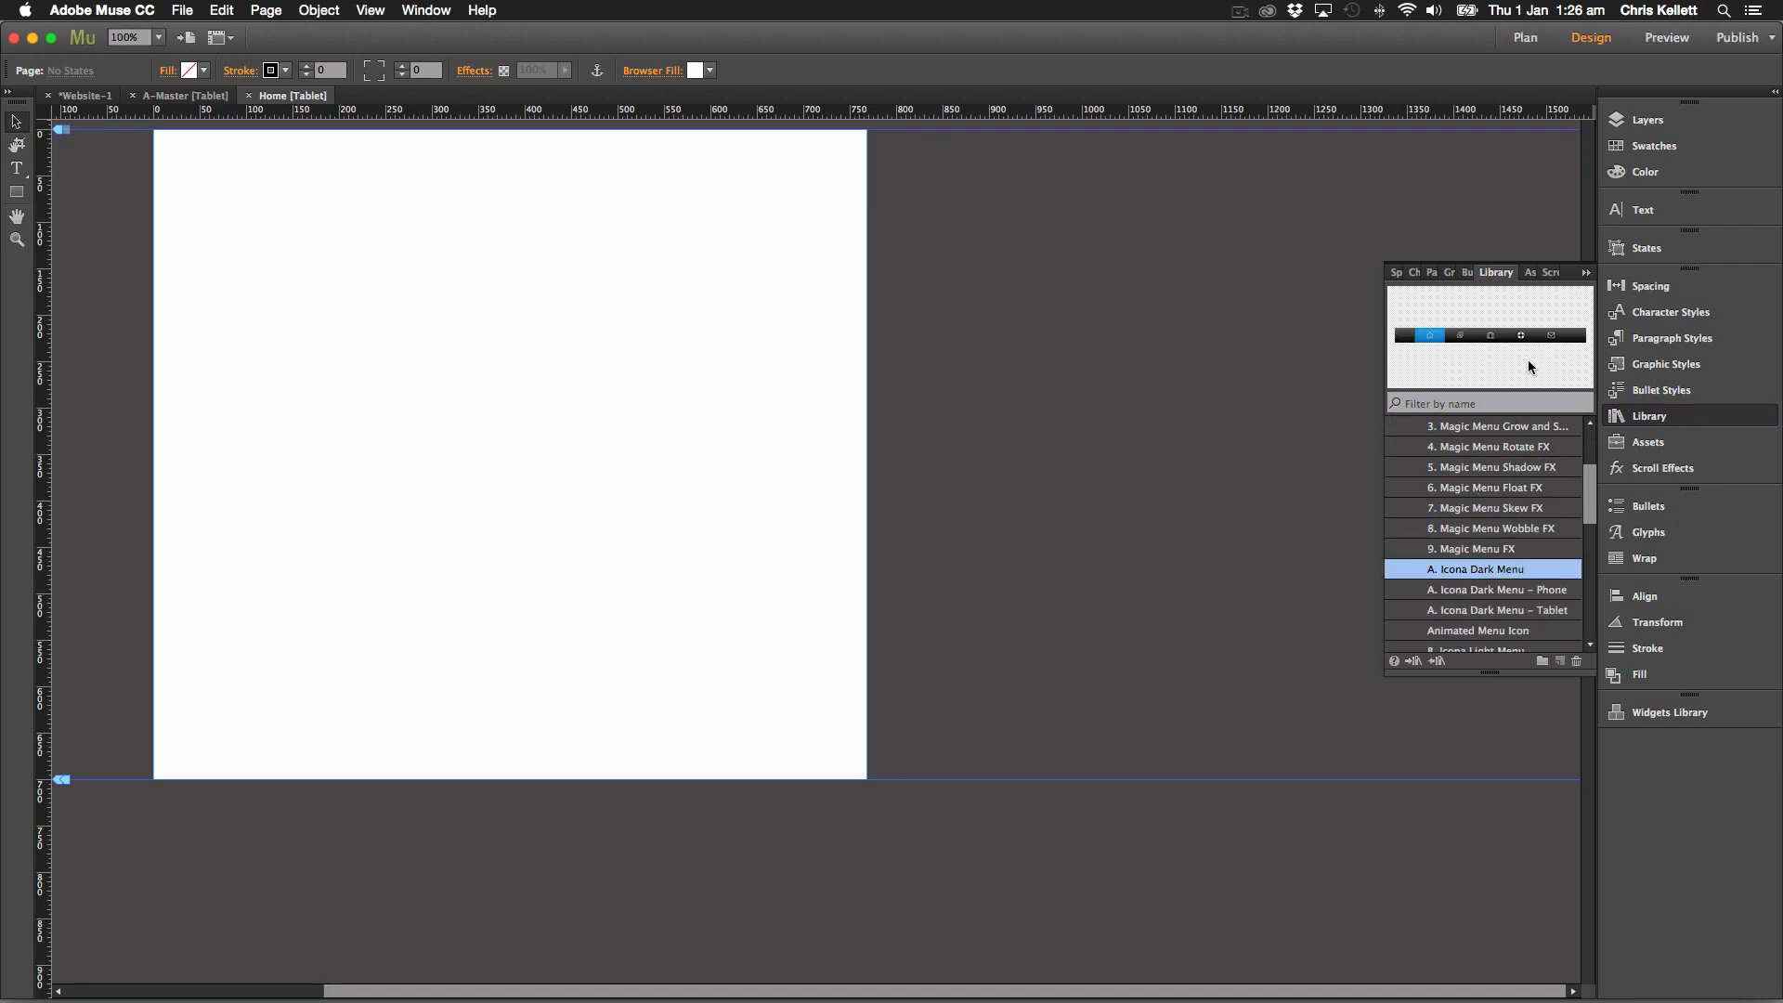
{"action": "left_click_drag", "start_coordinate": [1523, 336], "coordinate": [1277, 512]}
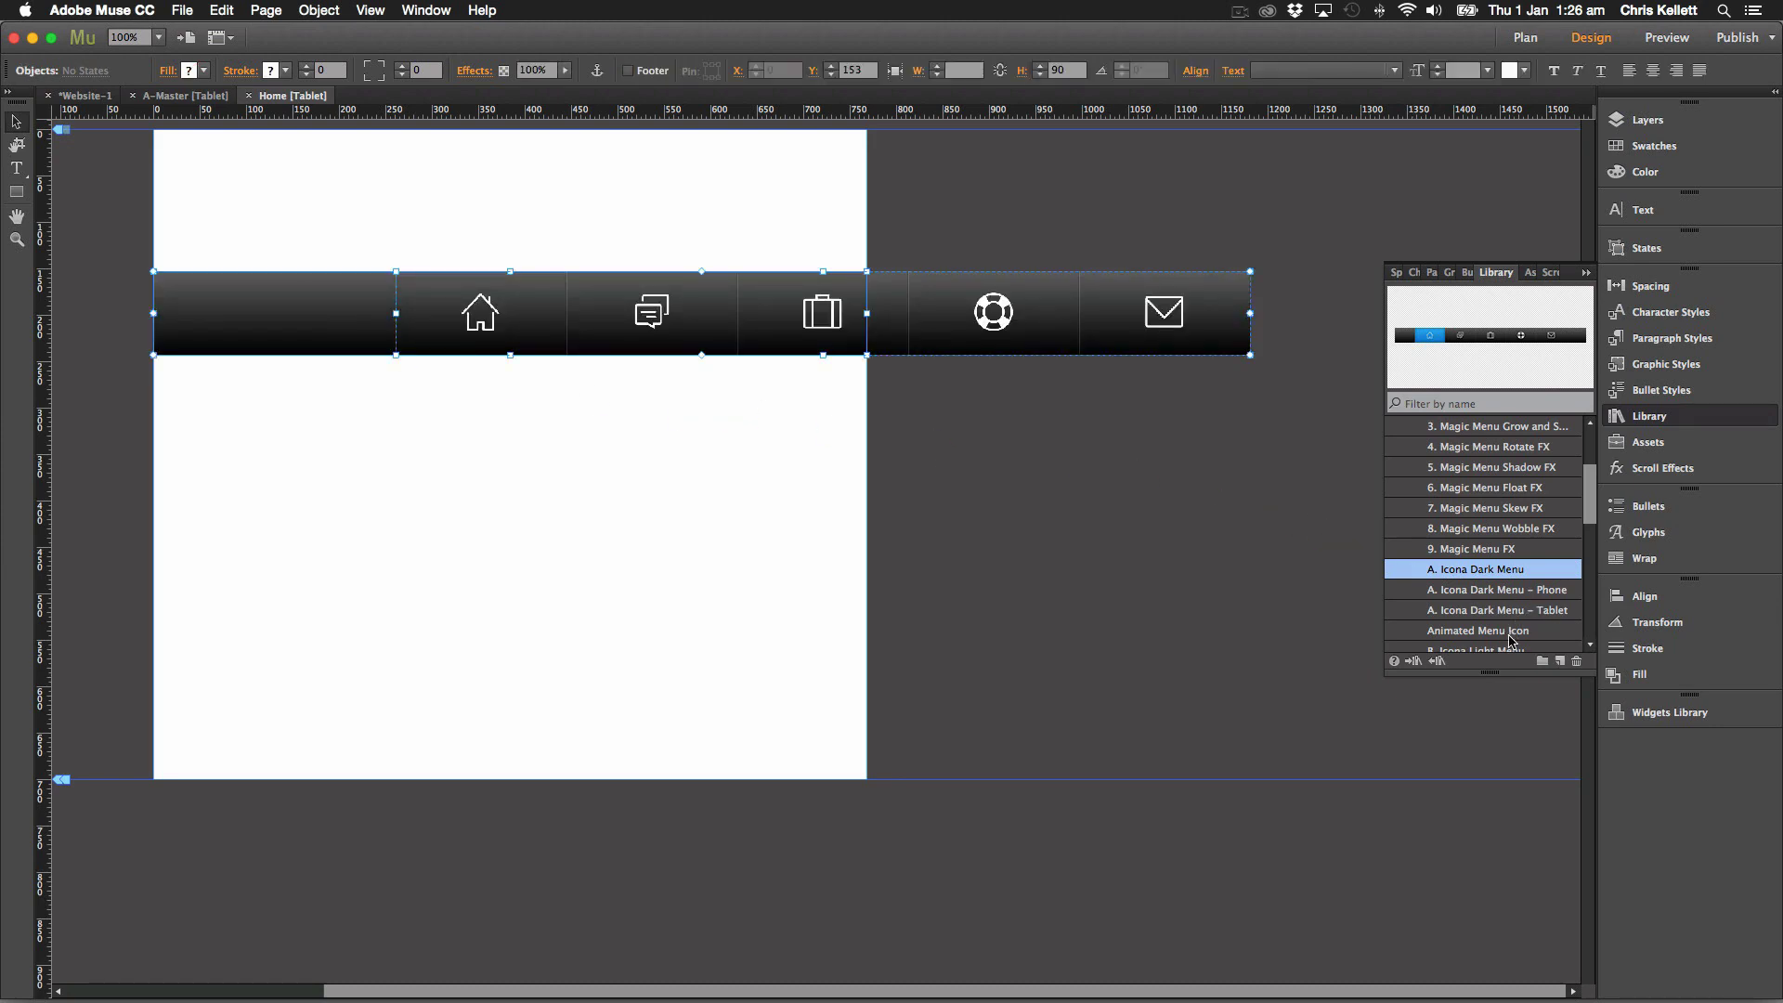
Delete the menu's extra left dark rectangle and move the bar to the page's left edge.
{"action": "left_click", "coordinate": [264, 344]}
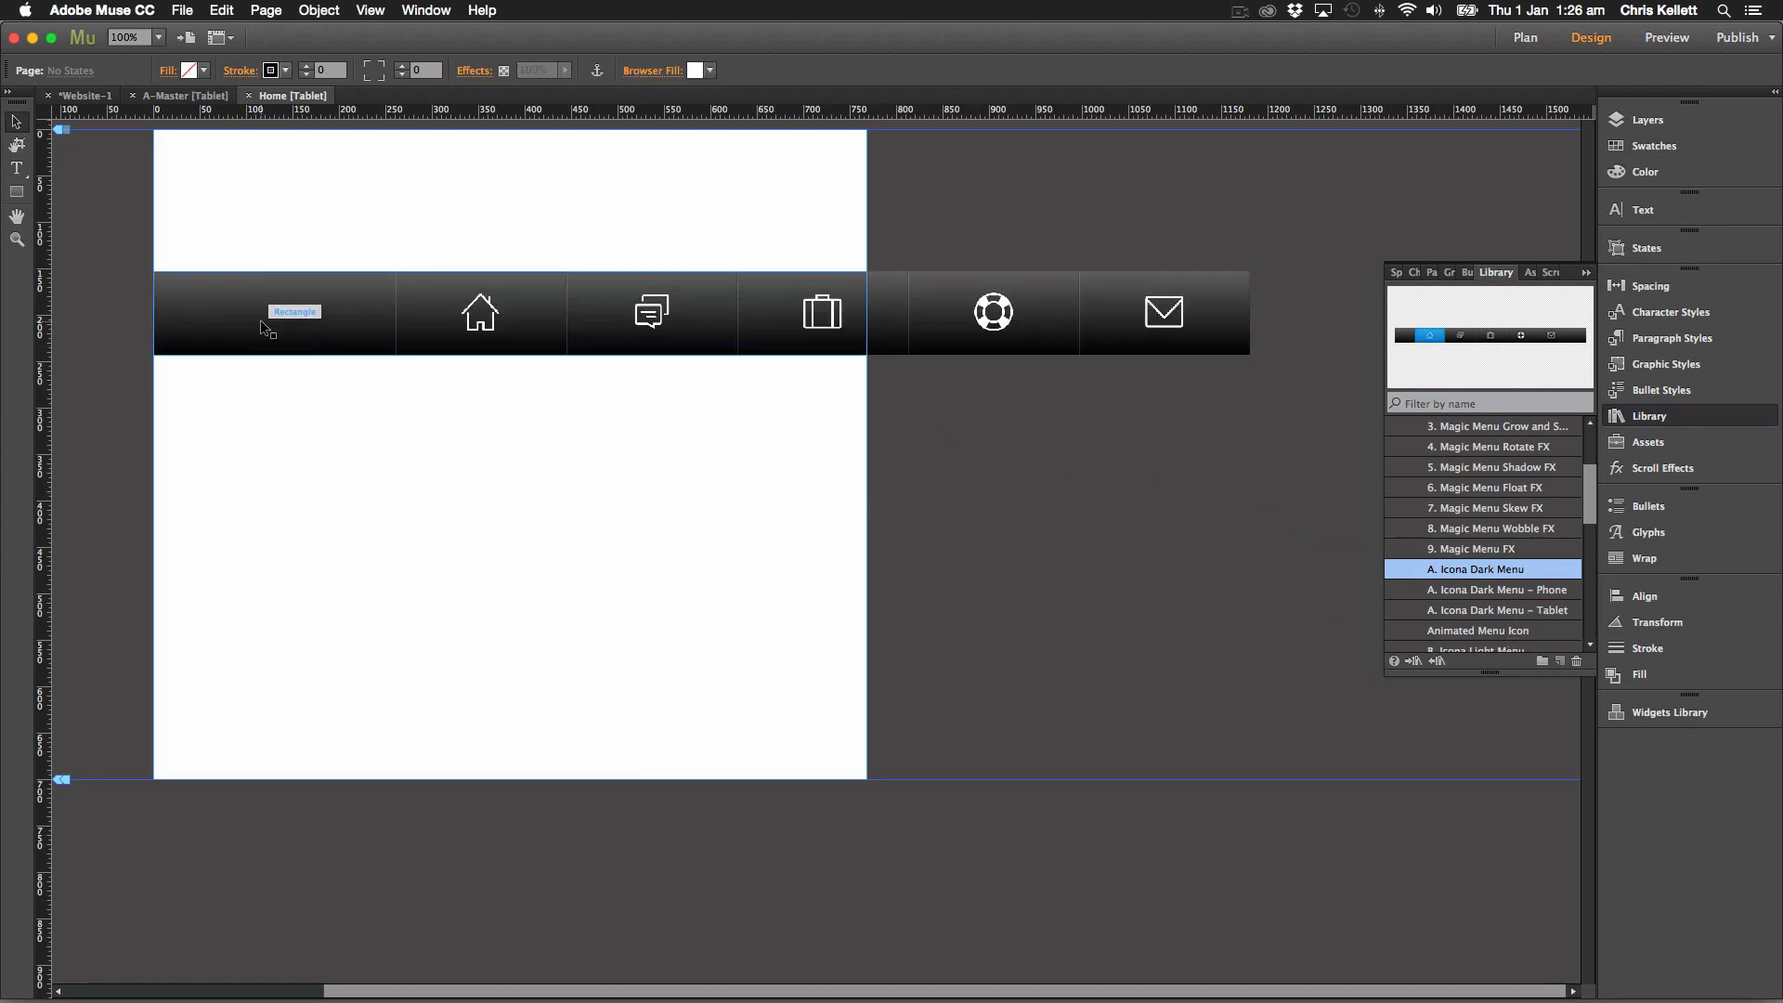
{"action": "key", "text": "Delete"}
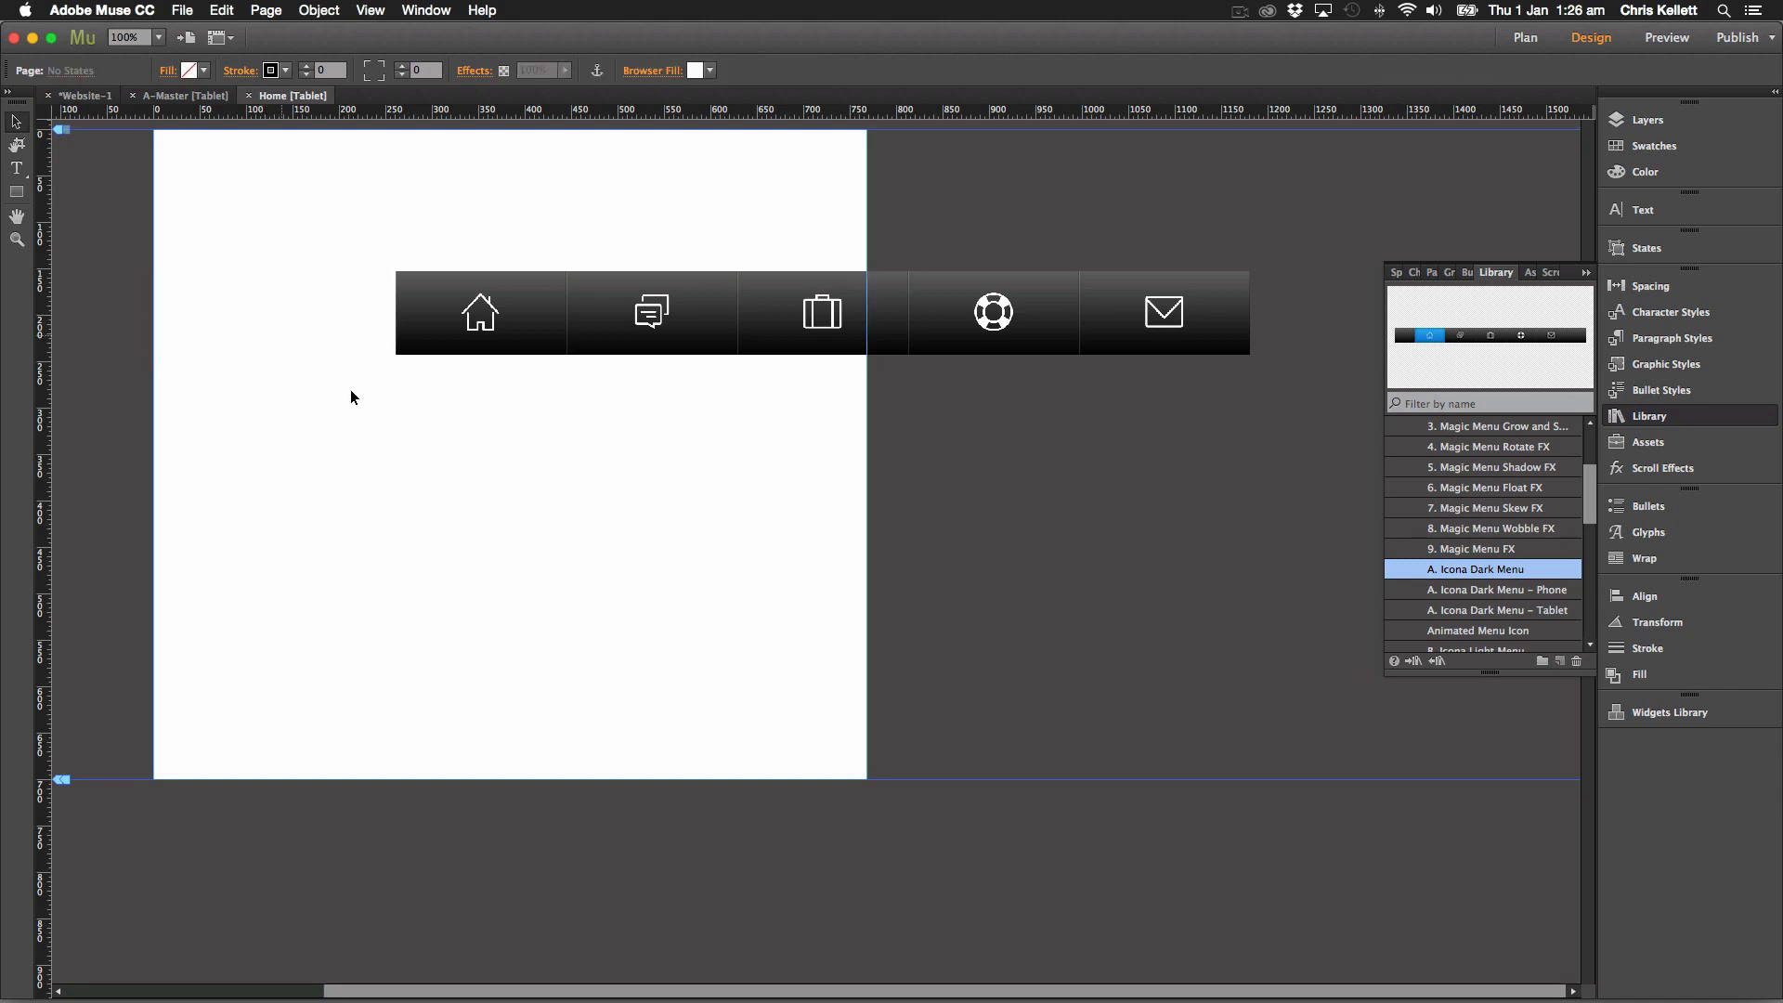
{"action": "left_click_drag", "start_coordinate": [775, 335], "coordinate": [526, 327]}
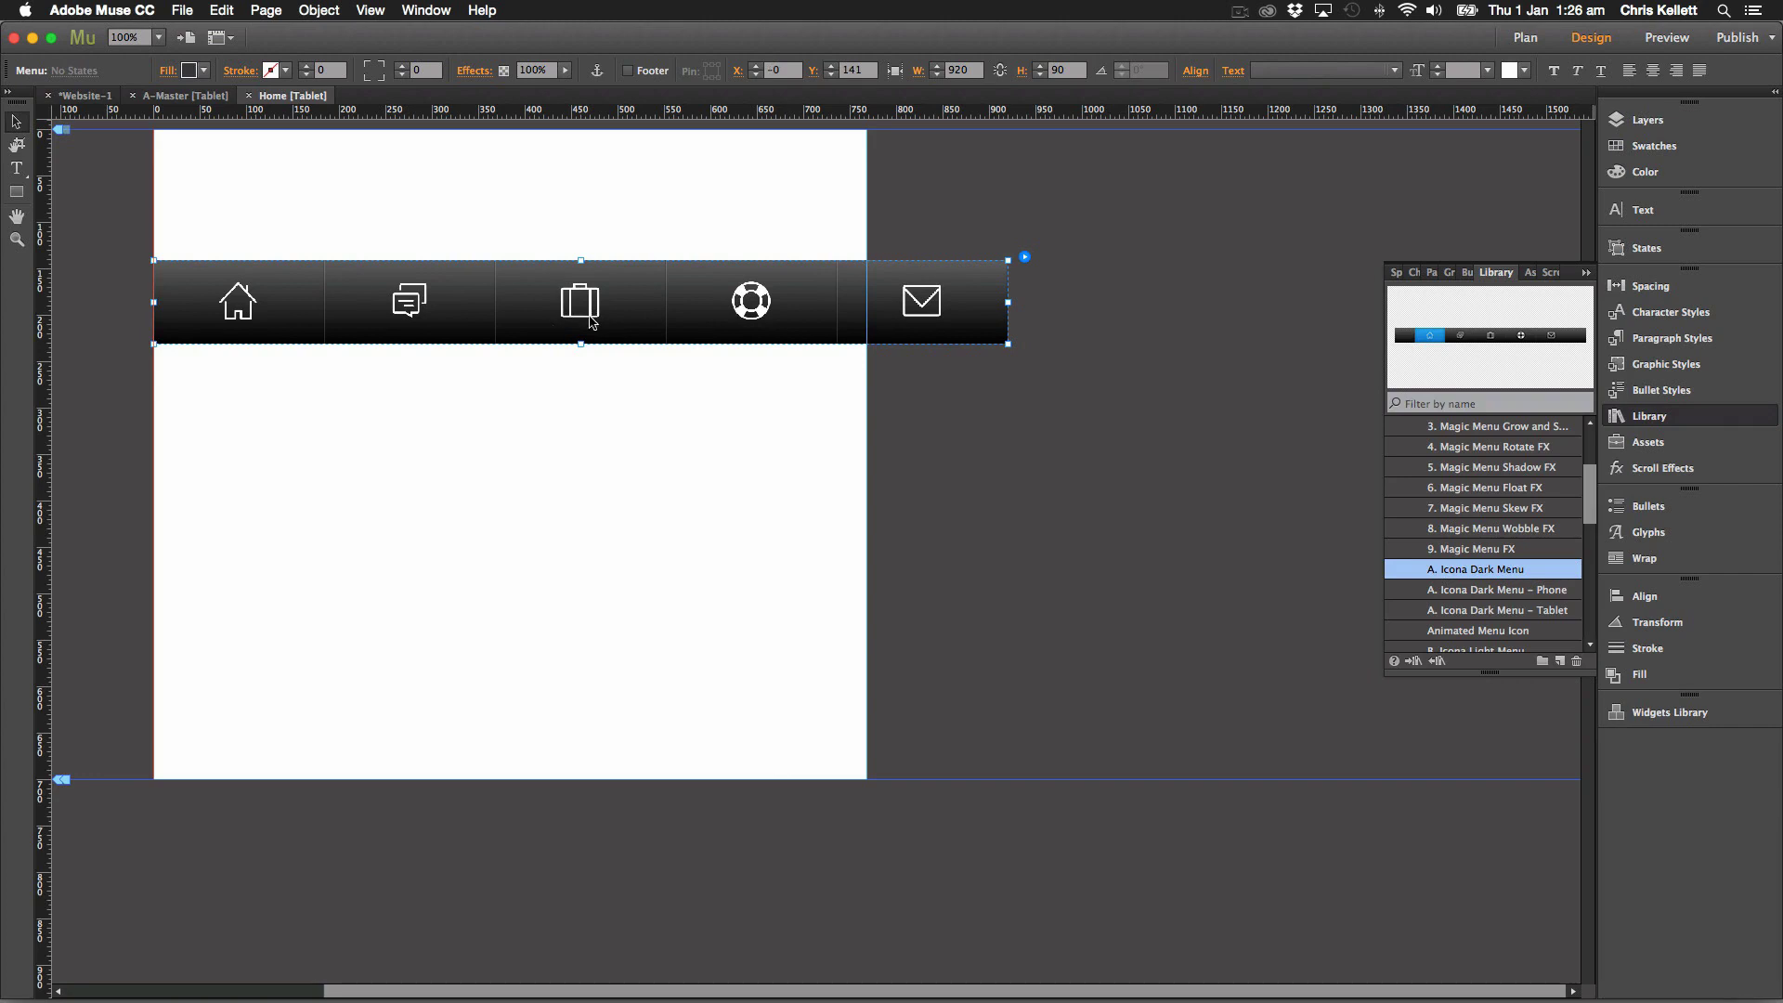
{"action": "left_click", "coordinate": [456, 350]}
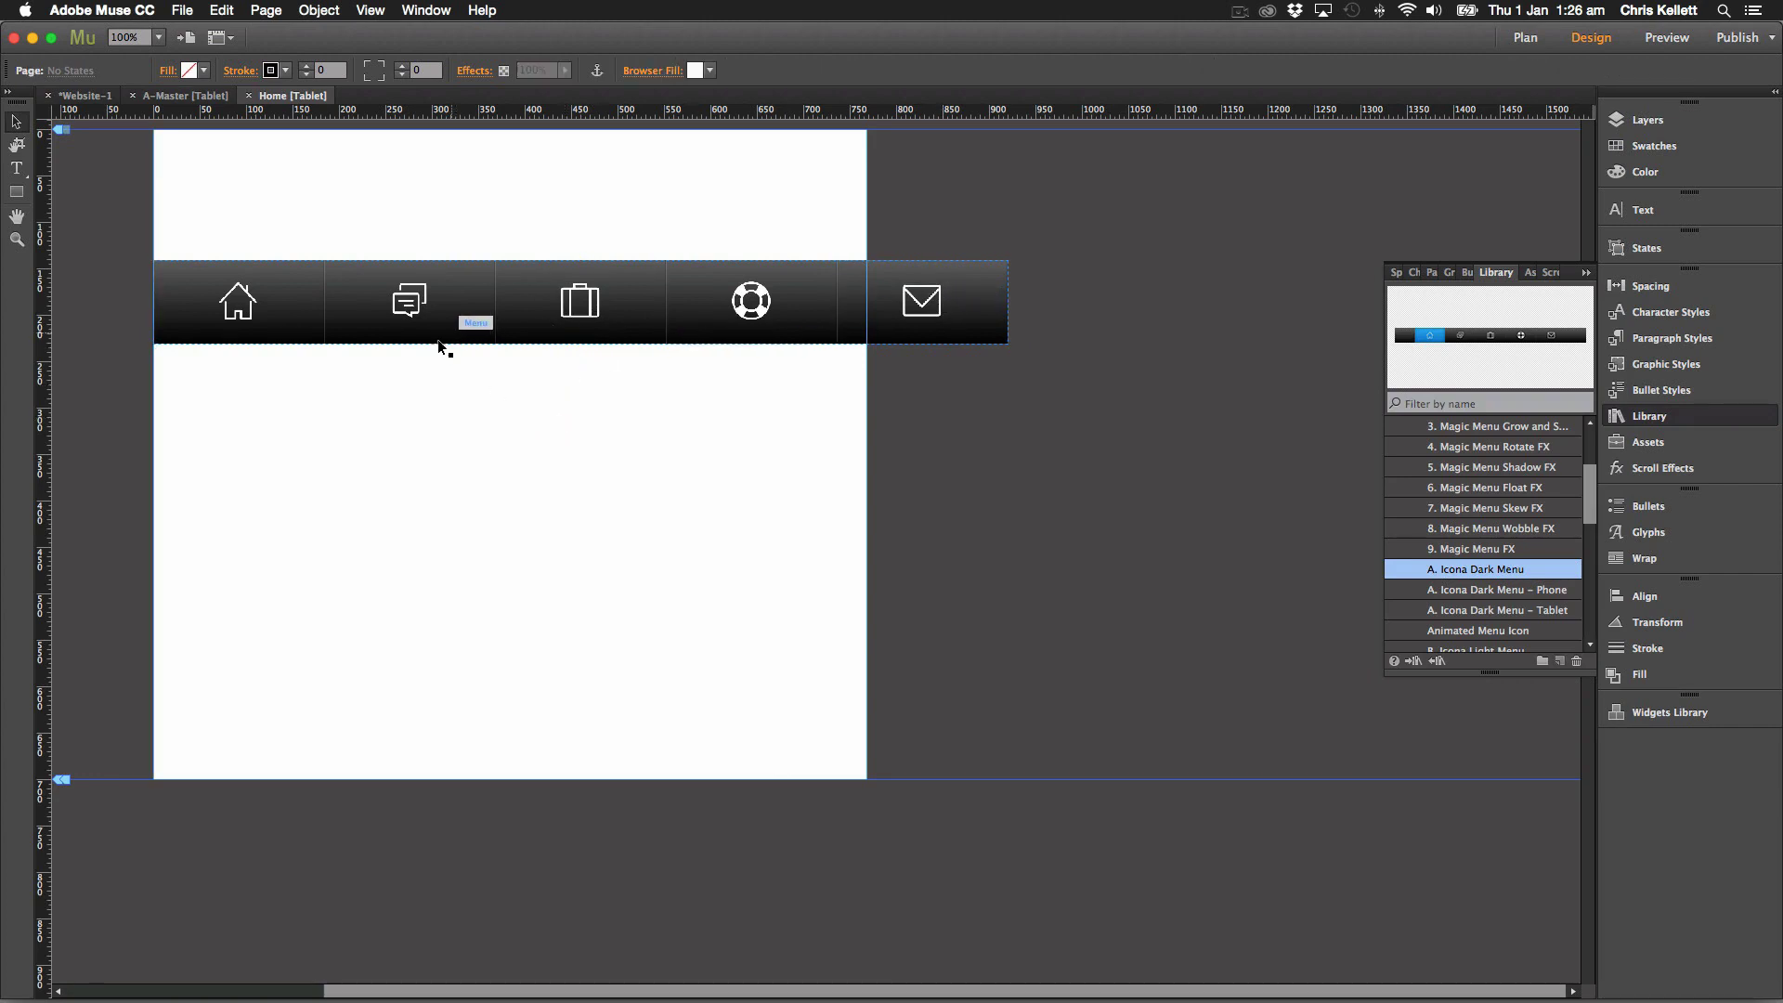
Delete MENU OPTION 1 and MENU OPTION 3 from the second menu item's submenu.
{"action": "left_click", "coordinate": [454, 292]}
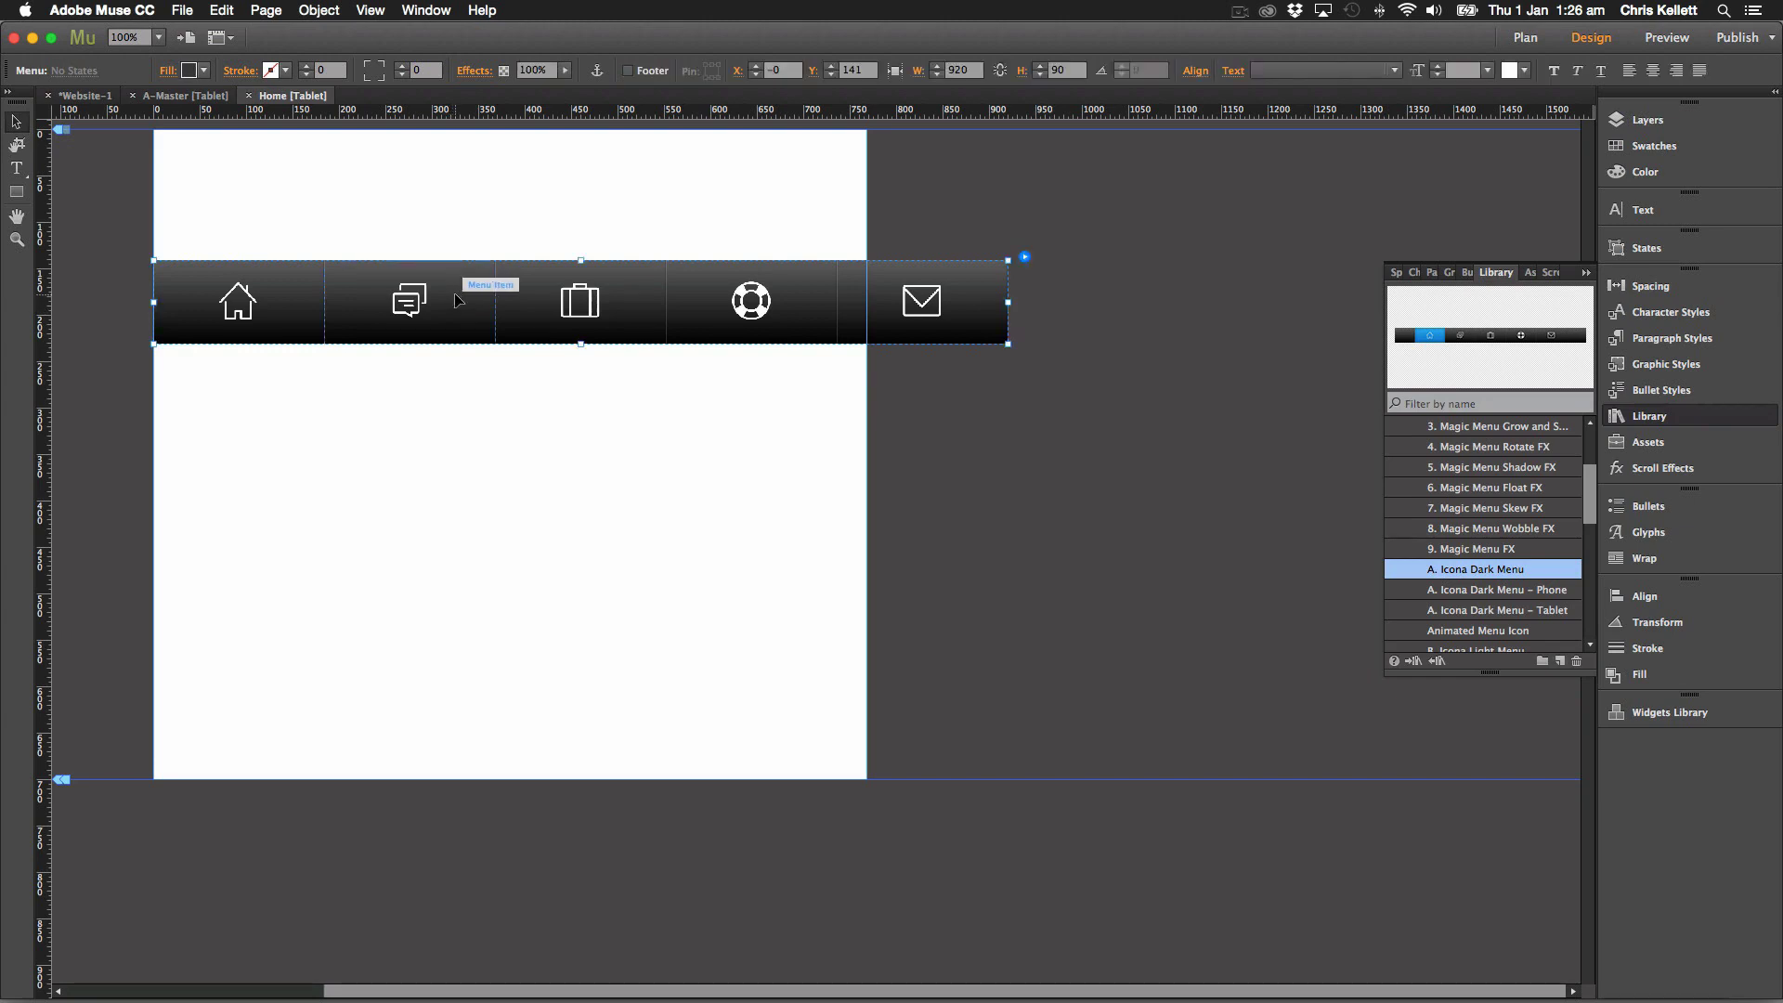
{"action": "left_click", "coordinate": [462, 326]}
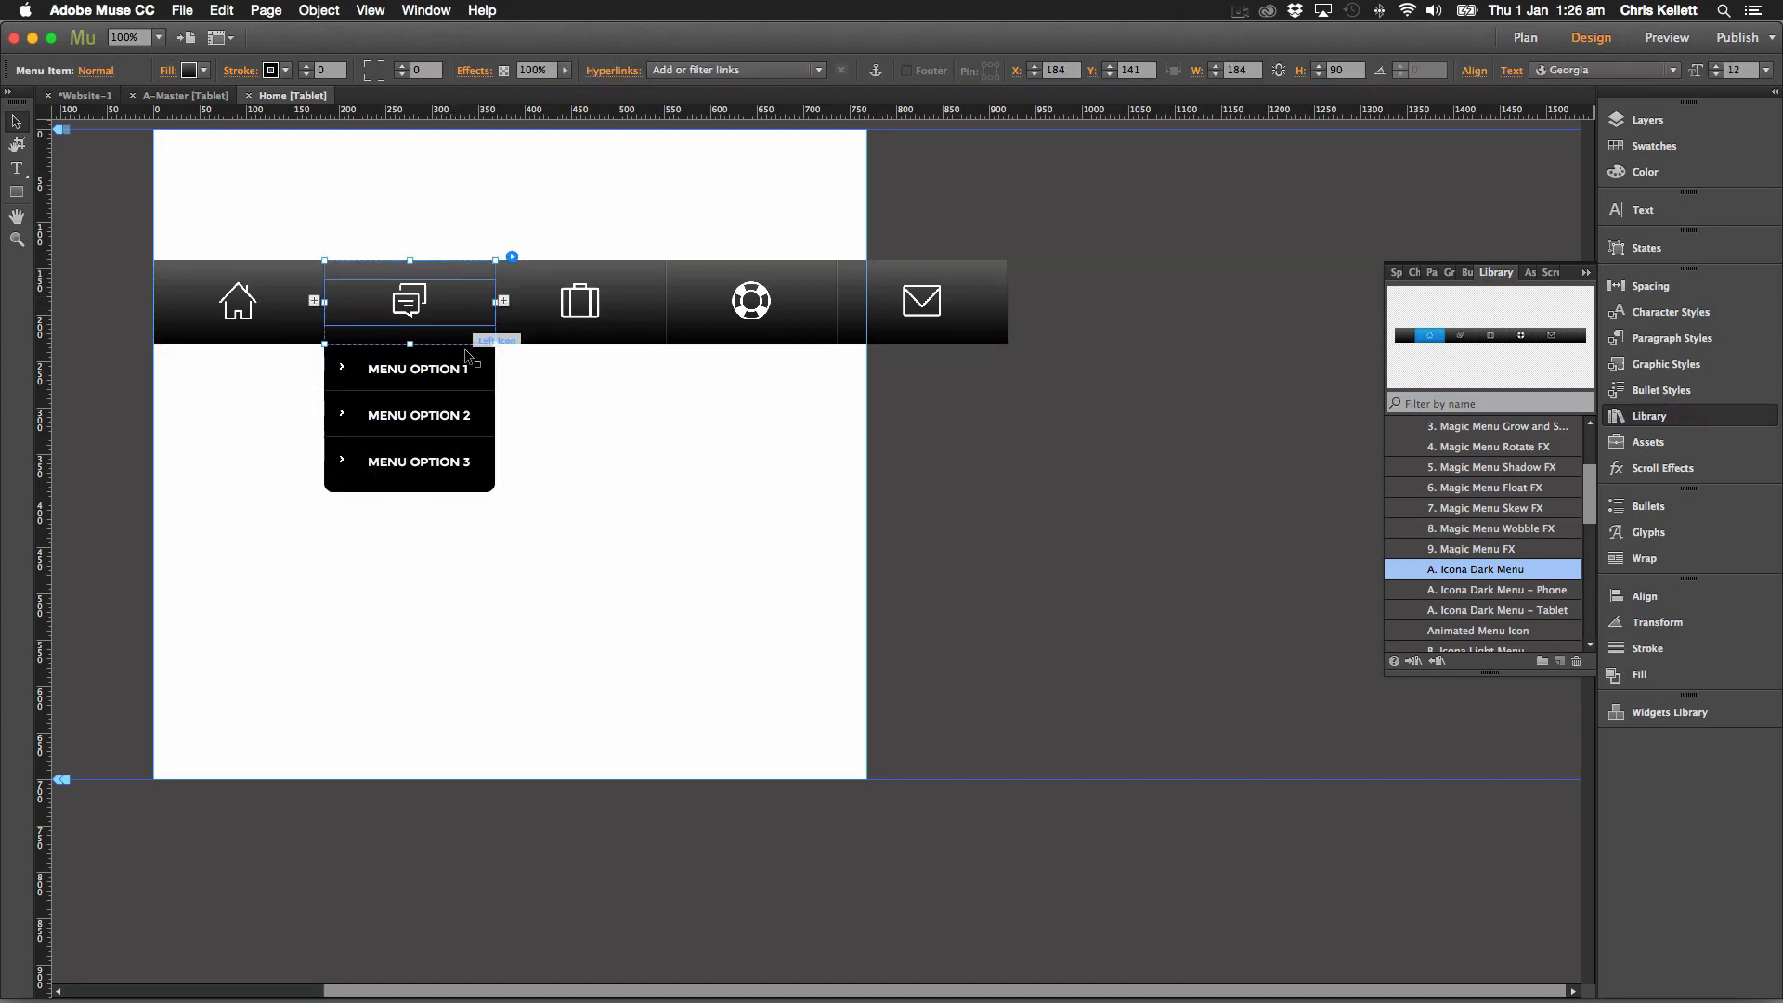
{"action": "left_click", "coordinate": [467, 376]}
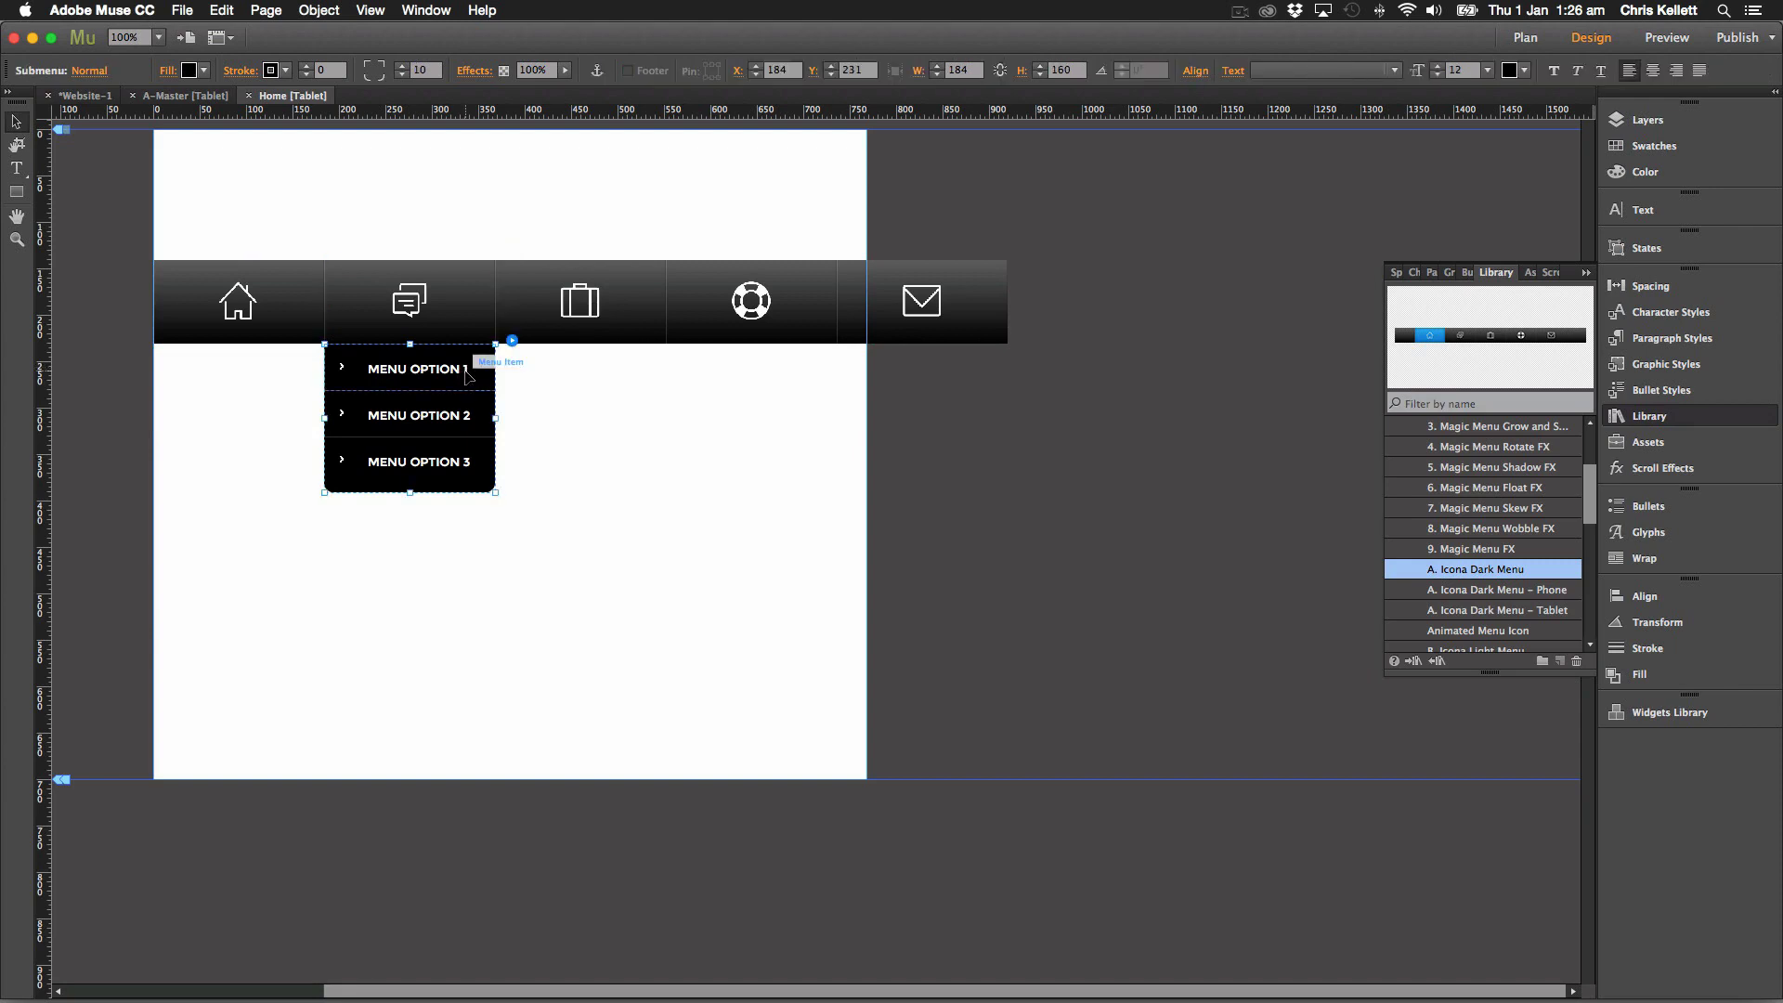
{"action": "left_click", "coordinate": [461, 387]}
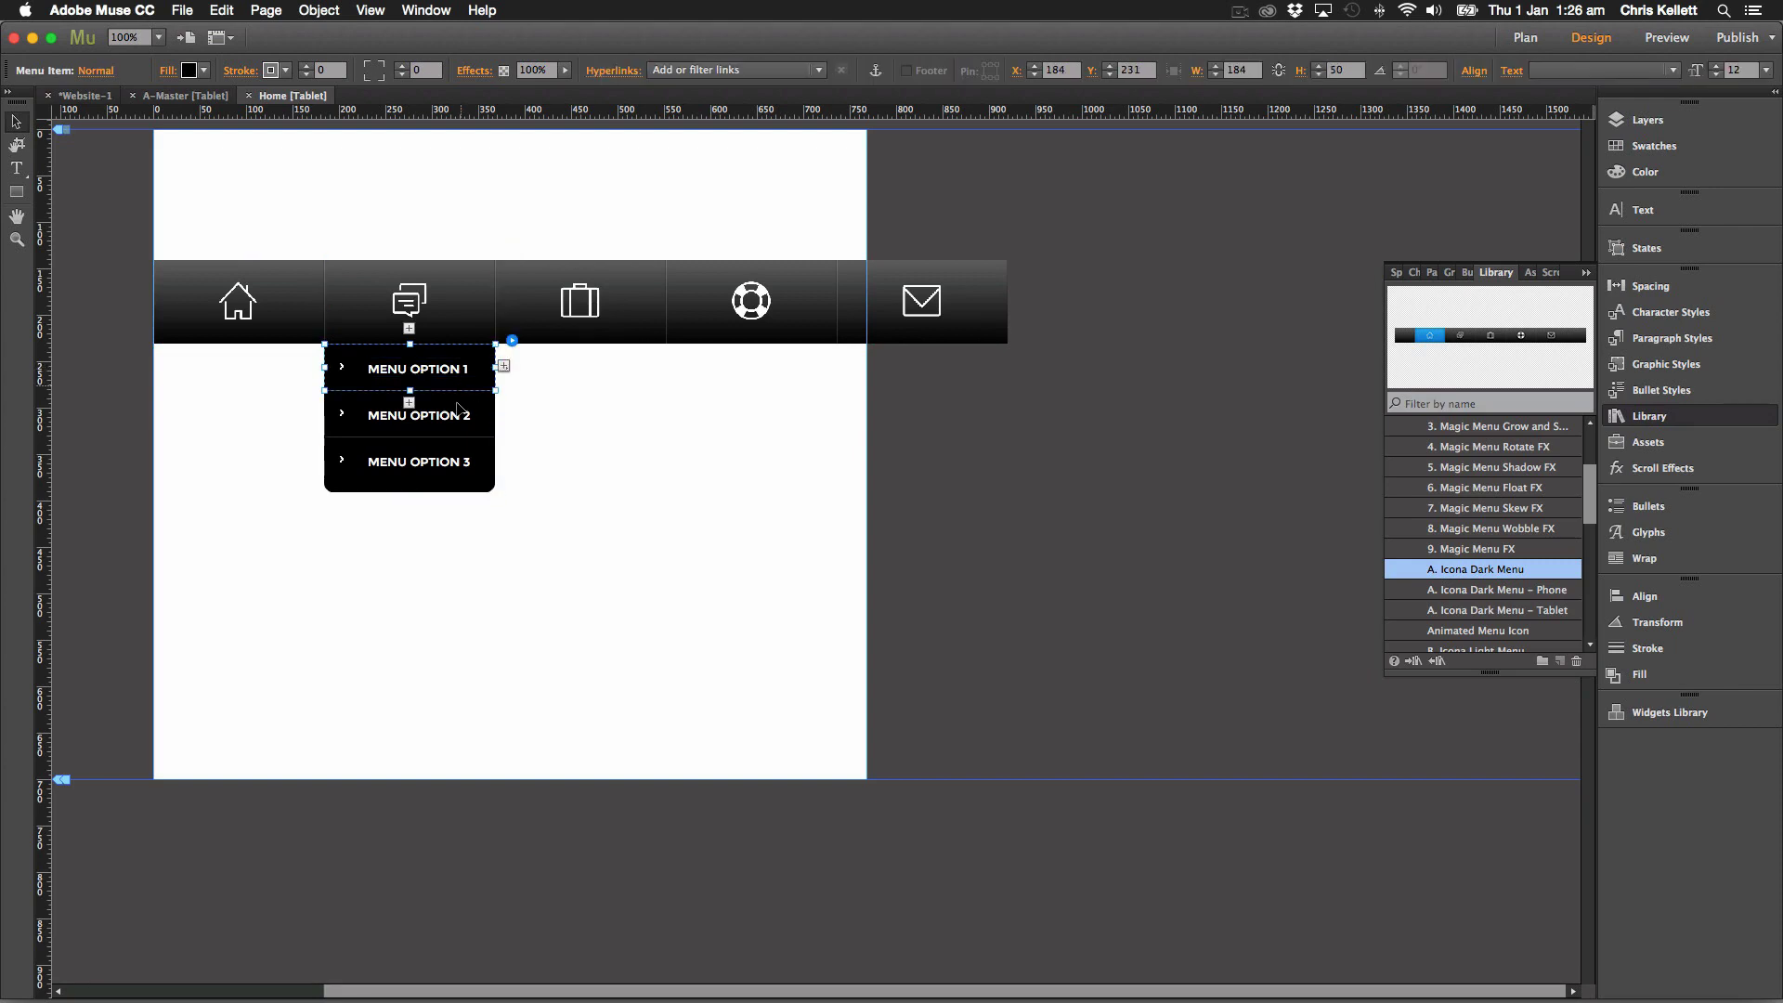
{"action": "key", "text": "Delete"}
{"action": "left_click", "coordinate": [459, 392]}
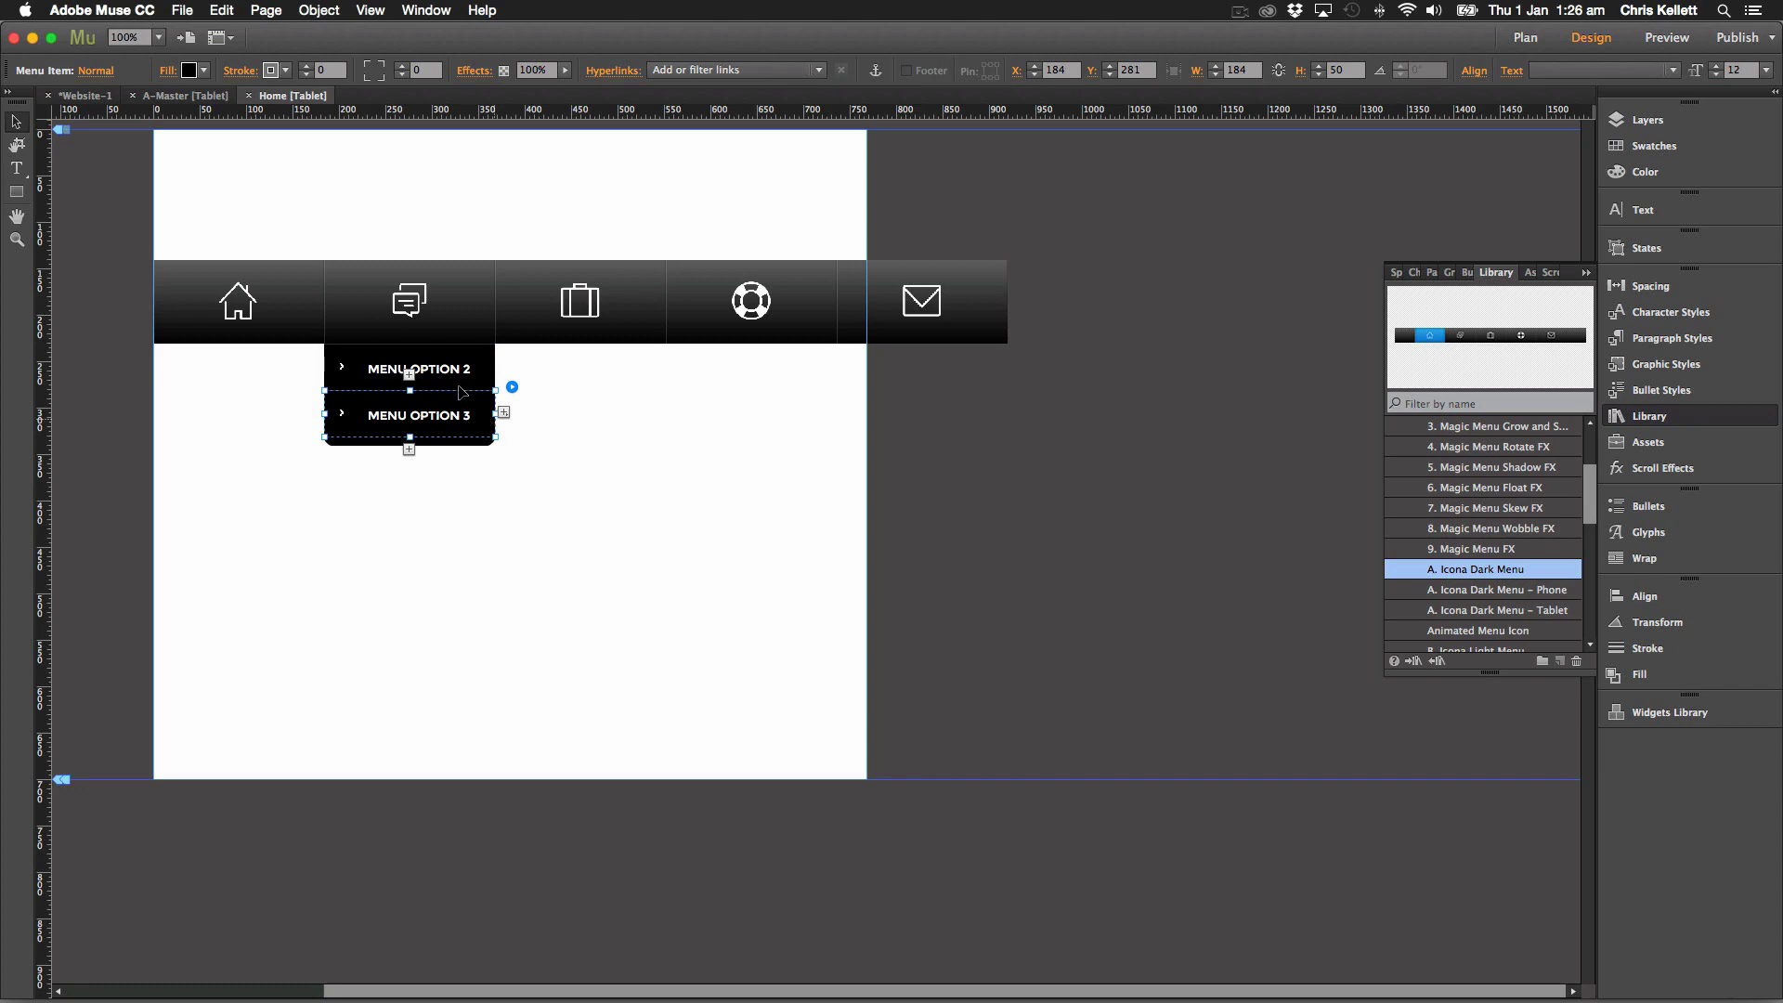
{"action": "key", "text": "Delete"}
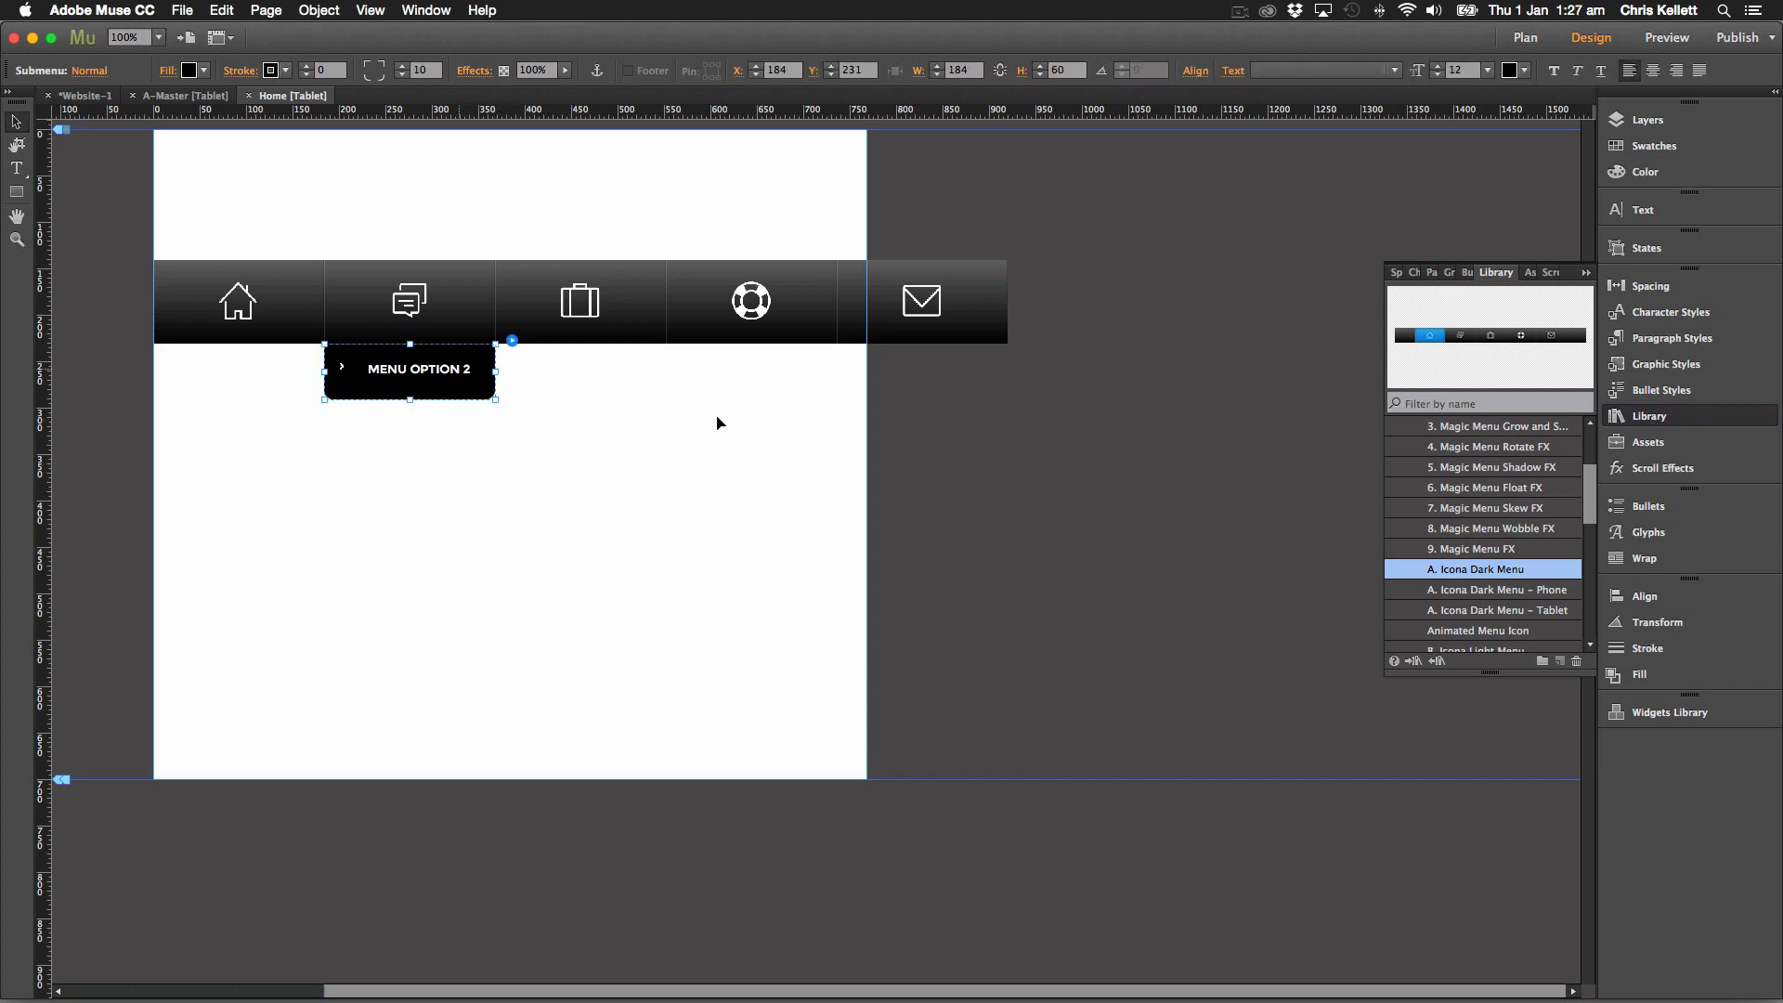
{"action": "key", "text": "Escape"}
{"action": "key", "text": "Escape"}
{"action": "left_click", "coordinate": [647, 458]}
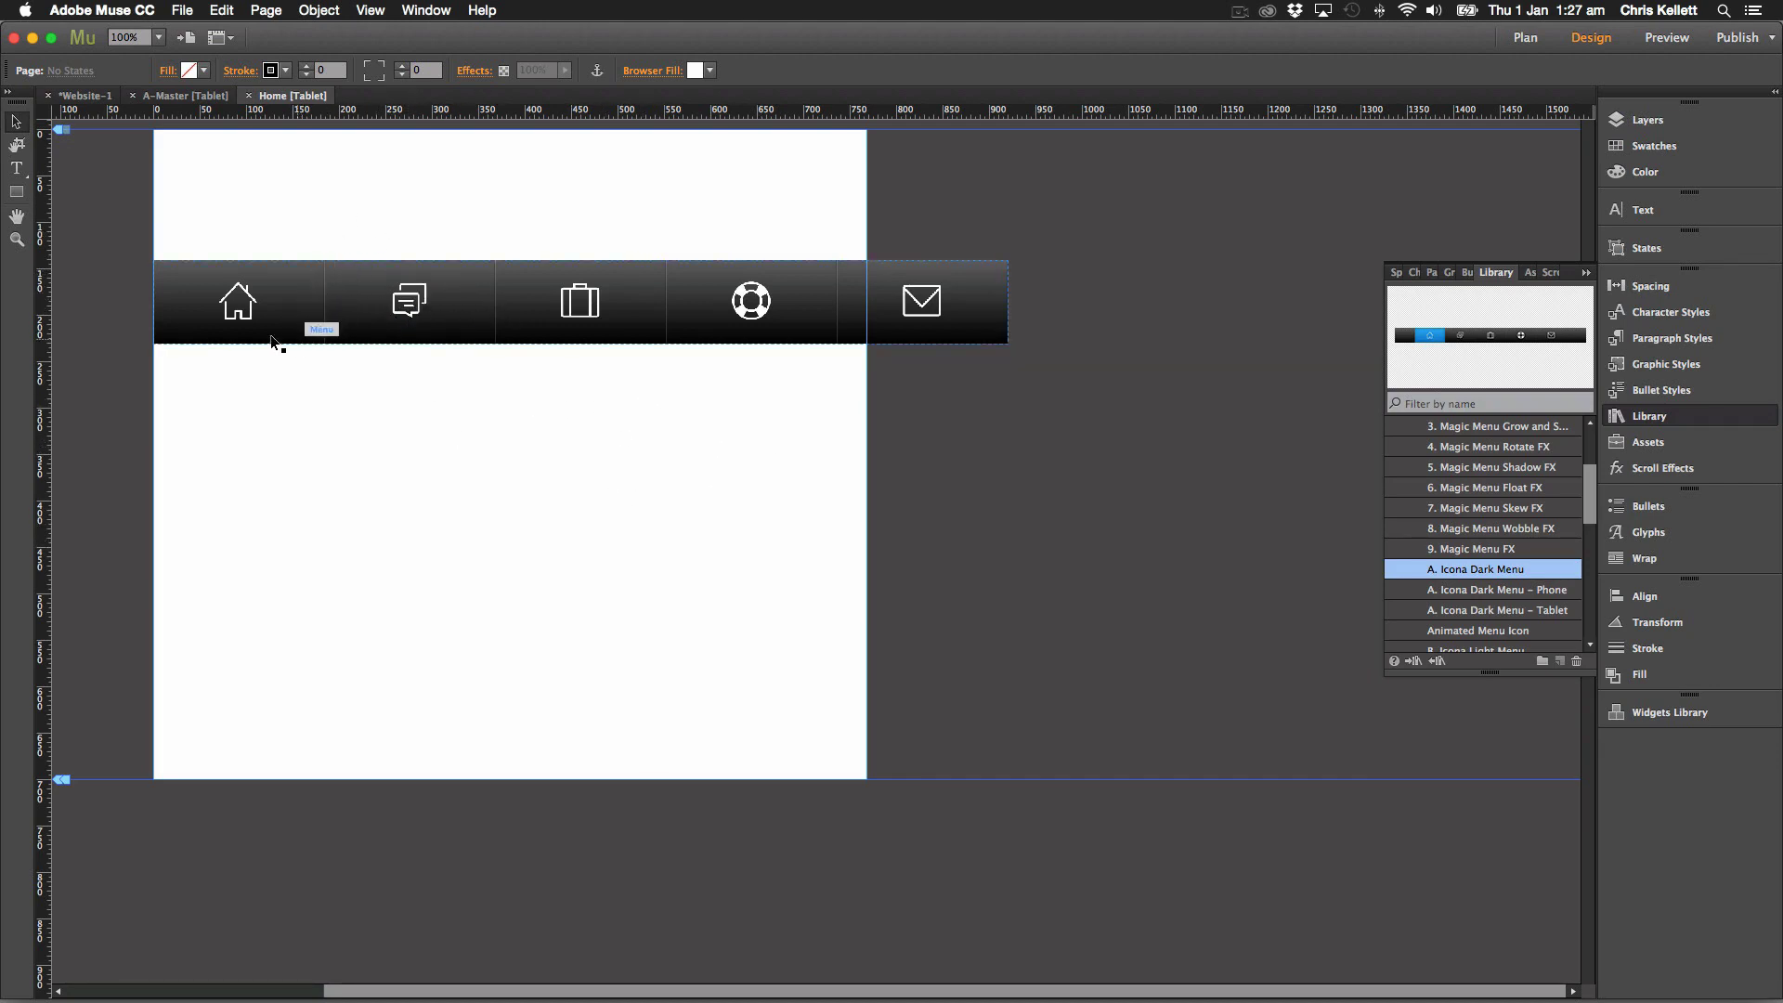
{"action": "left_click", "coordinate": [292, 312]}
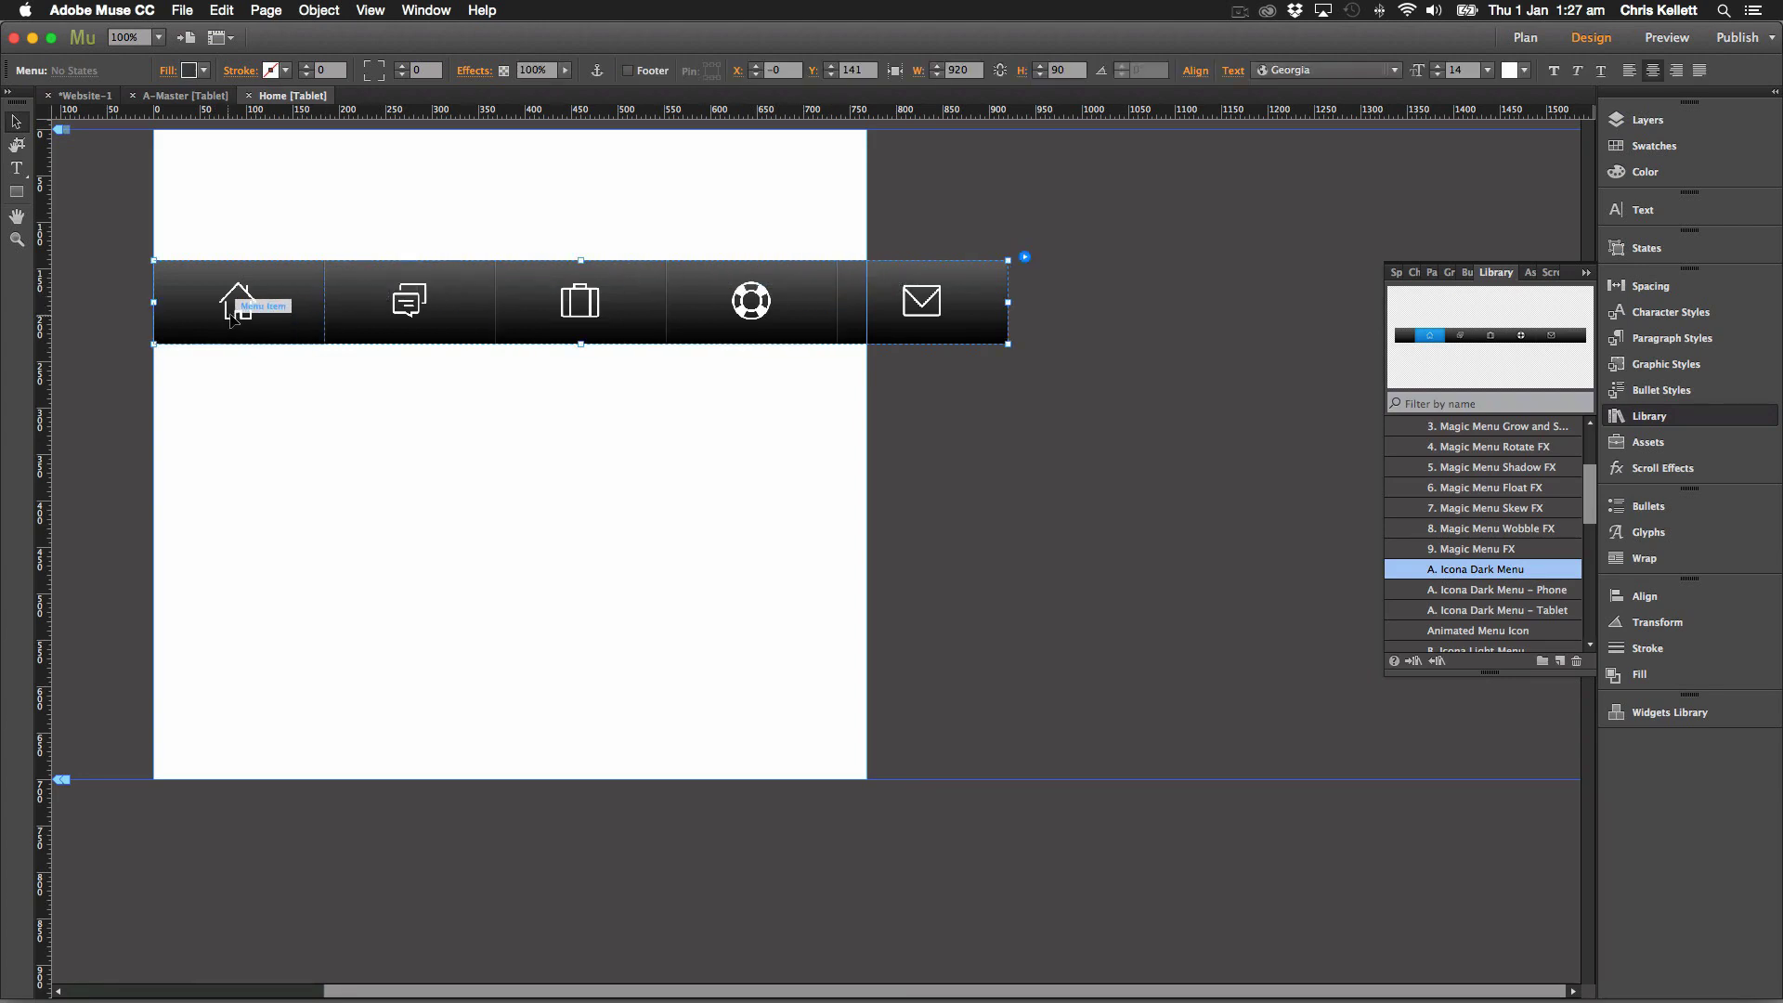
Shrink the menu bar to about 768 px and resize the home item by dragging.
{"action": "left_click", "coordinate": [284, 302]}
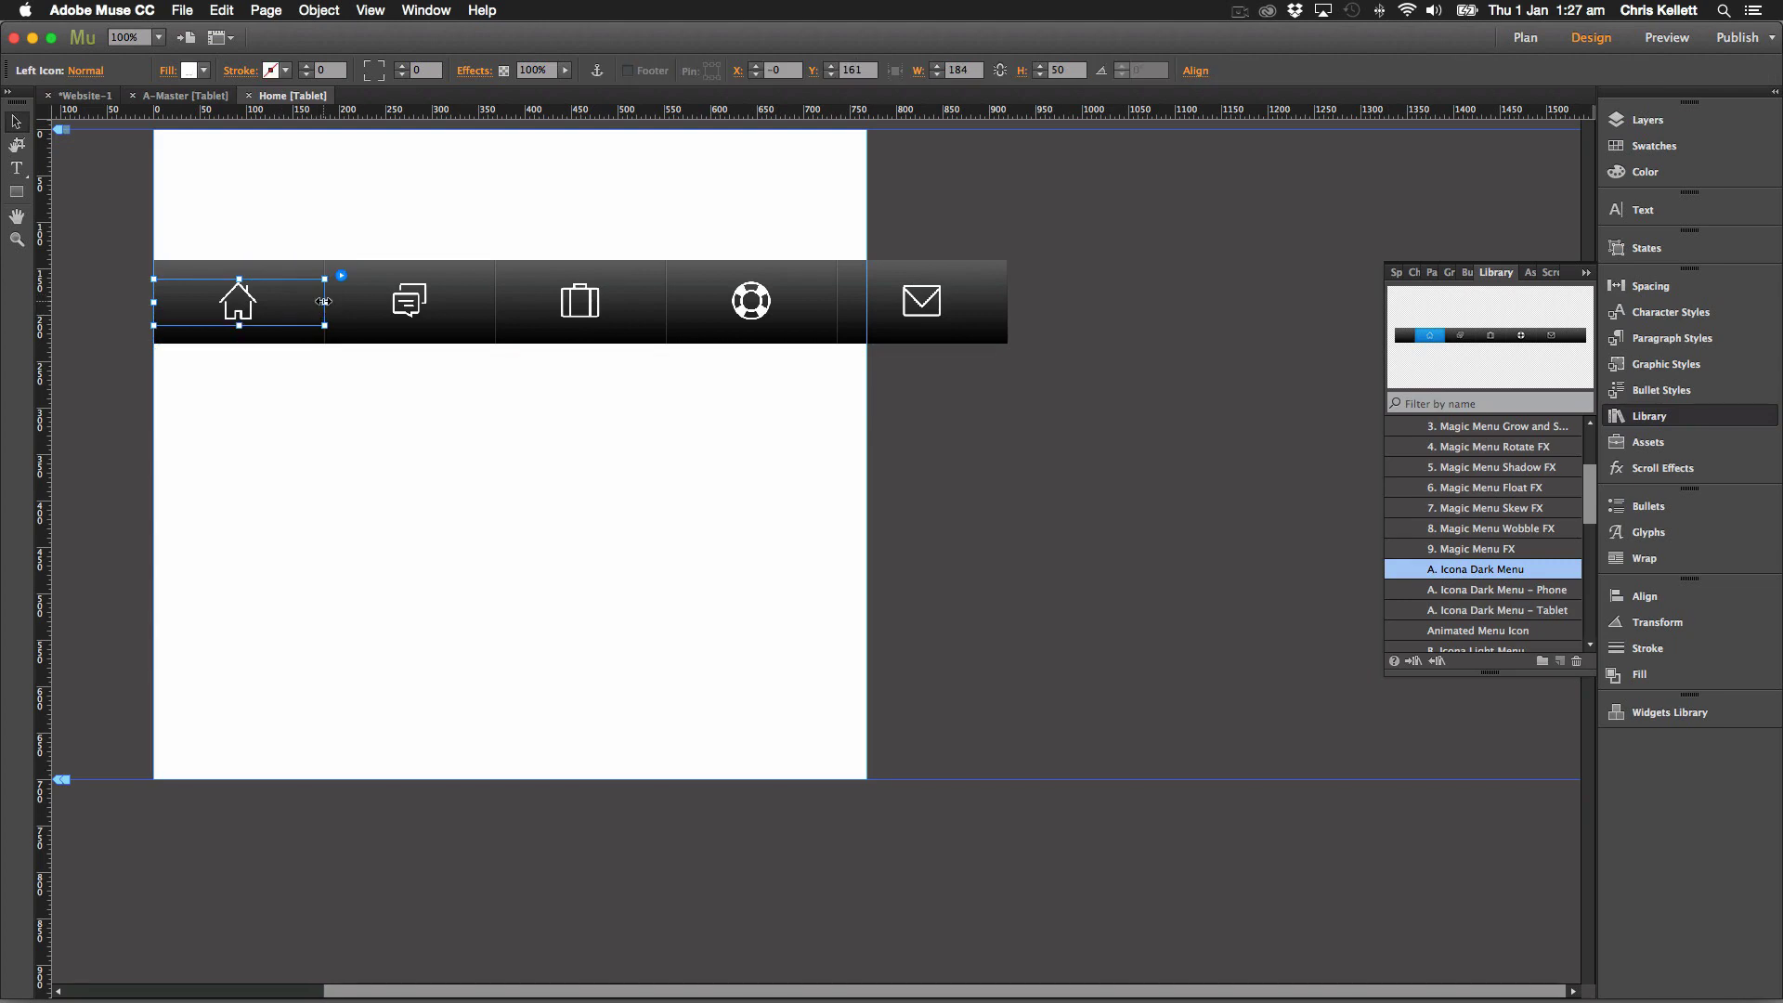
{"action": "left_click_drag", "start_coordinate": [240, 307], "coordinate": [209, 306]}
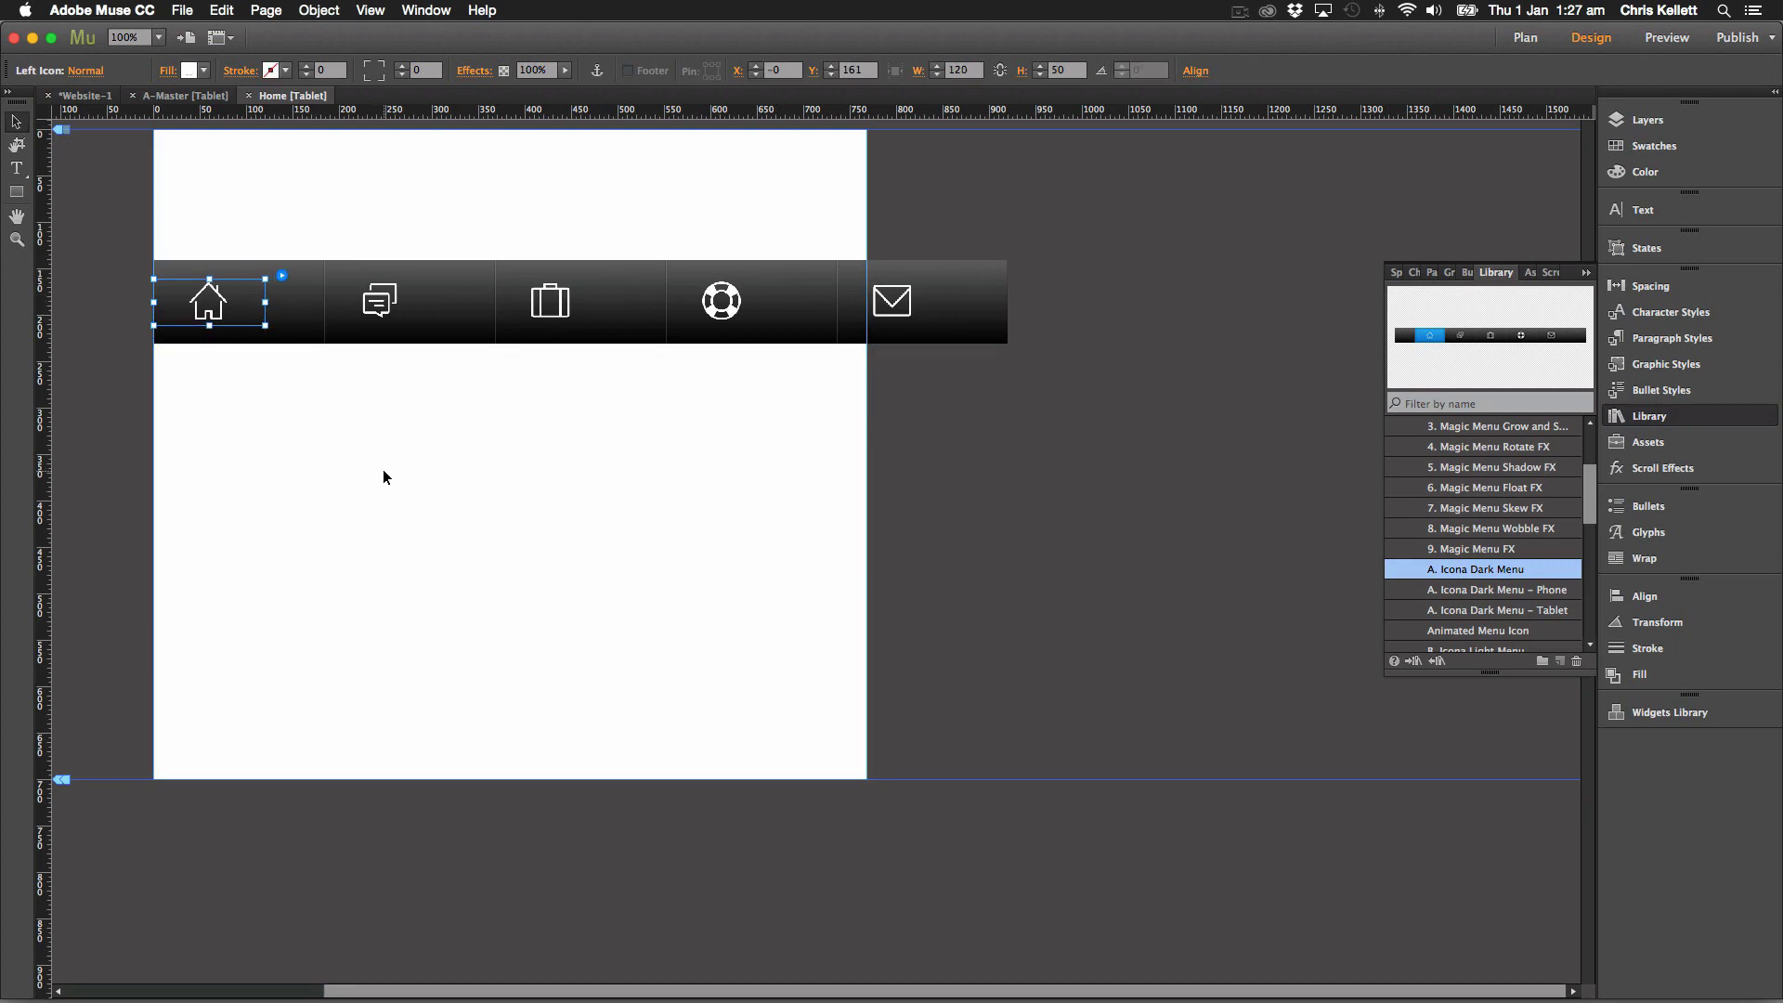
{"action": "left_click", "coordinate": [382, 471]}
{"action": "left_click", "coordinate": [1006, 302]}
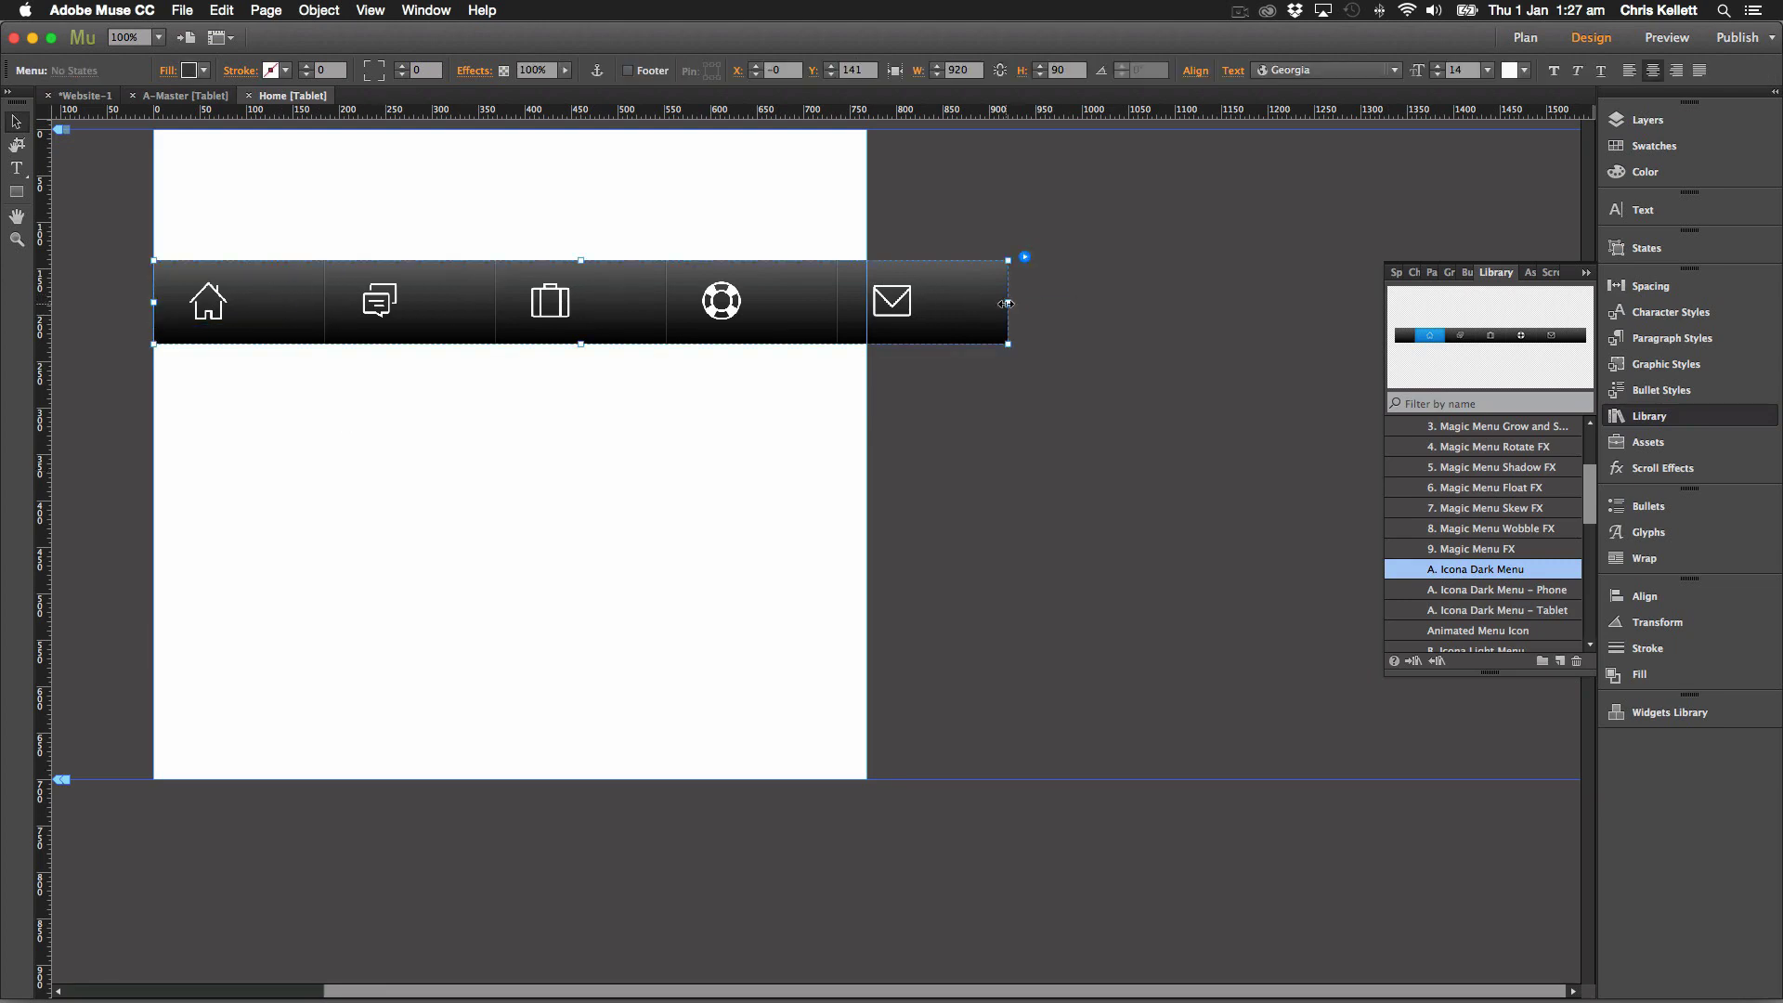
{"action": "left_click_drag", "start_coordinate": [1007, 302], "coordinate": [867, 302]}
{"action": "left_click", "coordinate": [232, 305]}
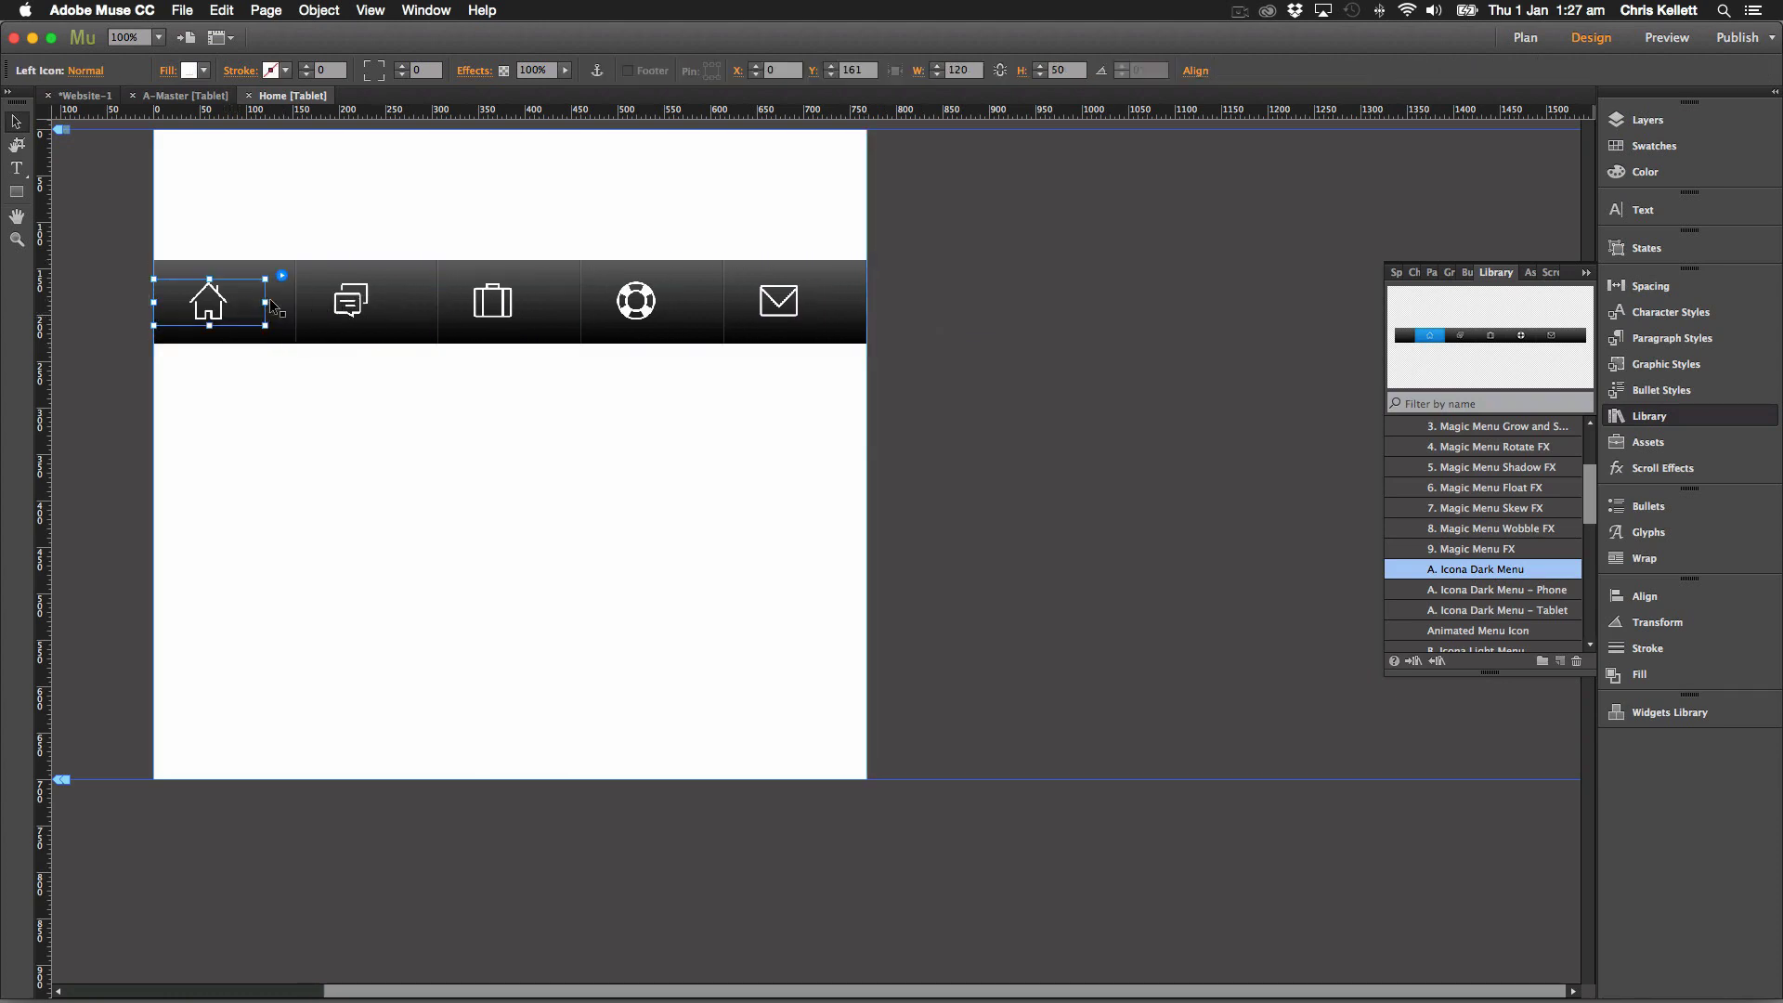
{"action": "left_click_drag", "start_coordinate": [278, 302], "coordinate": [301, 299]}
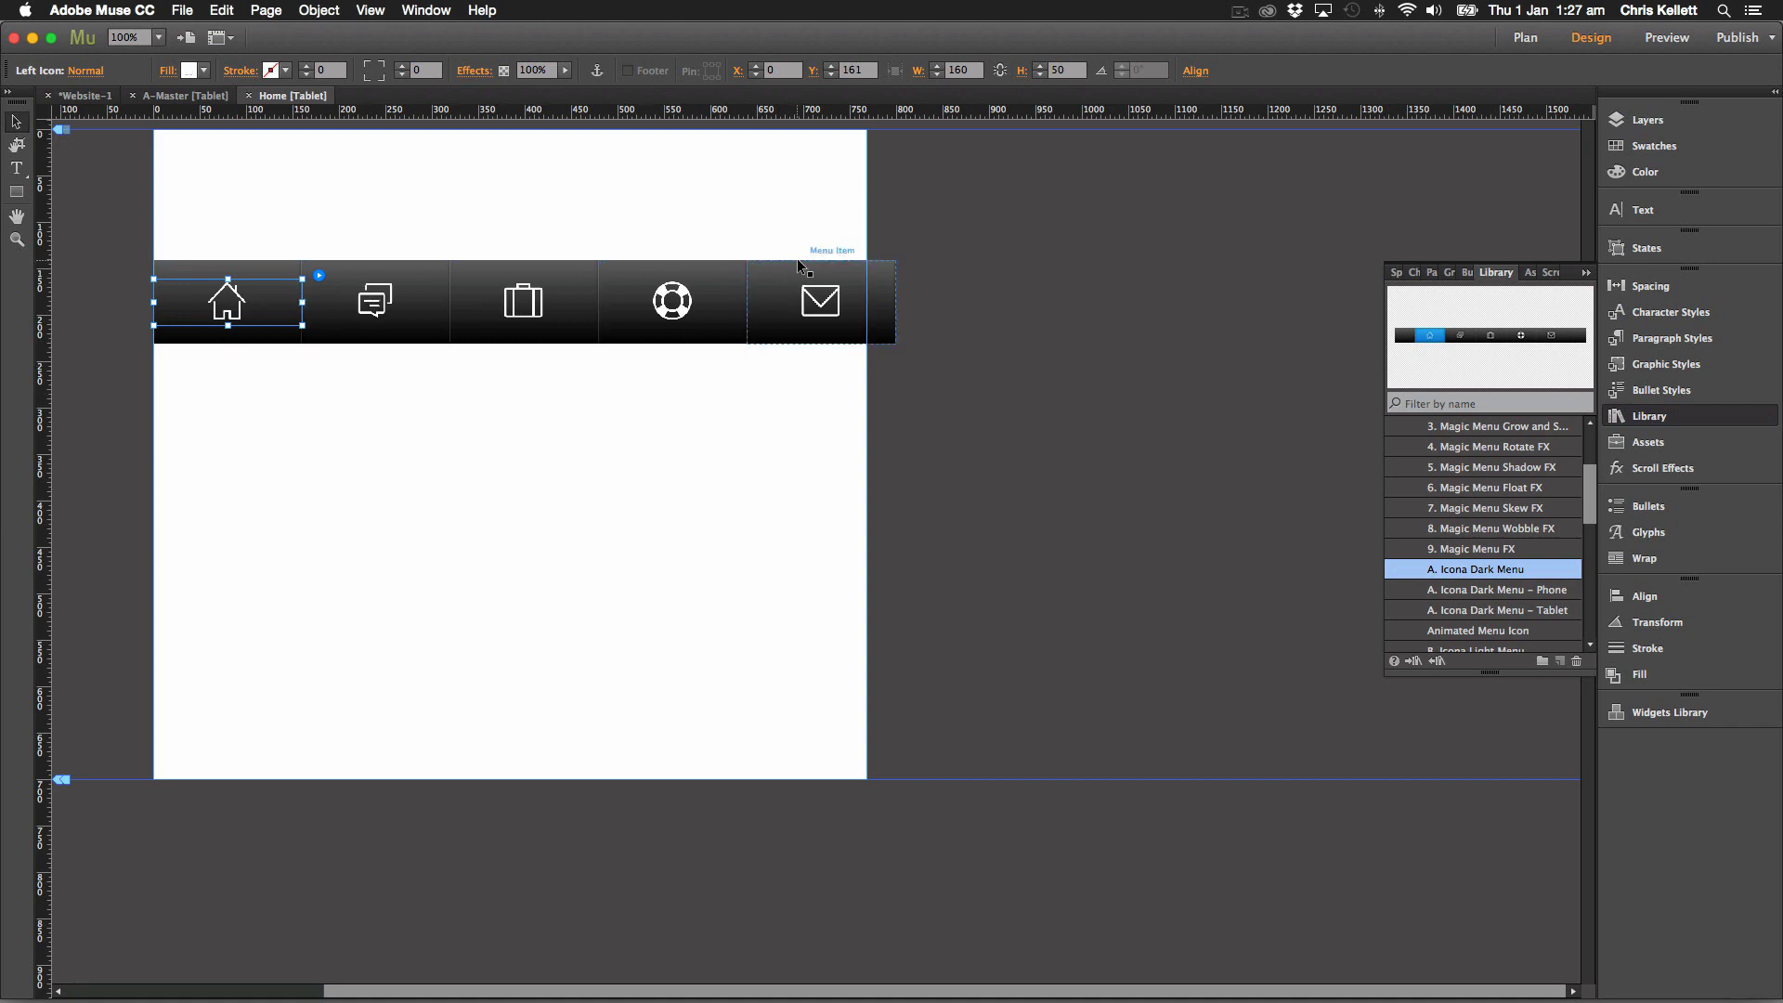
{"action": "left_click_drag", "start_coordinate": [307, 302], "coordinate": [289, 311]}
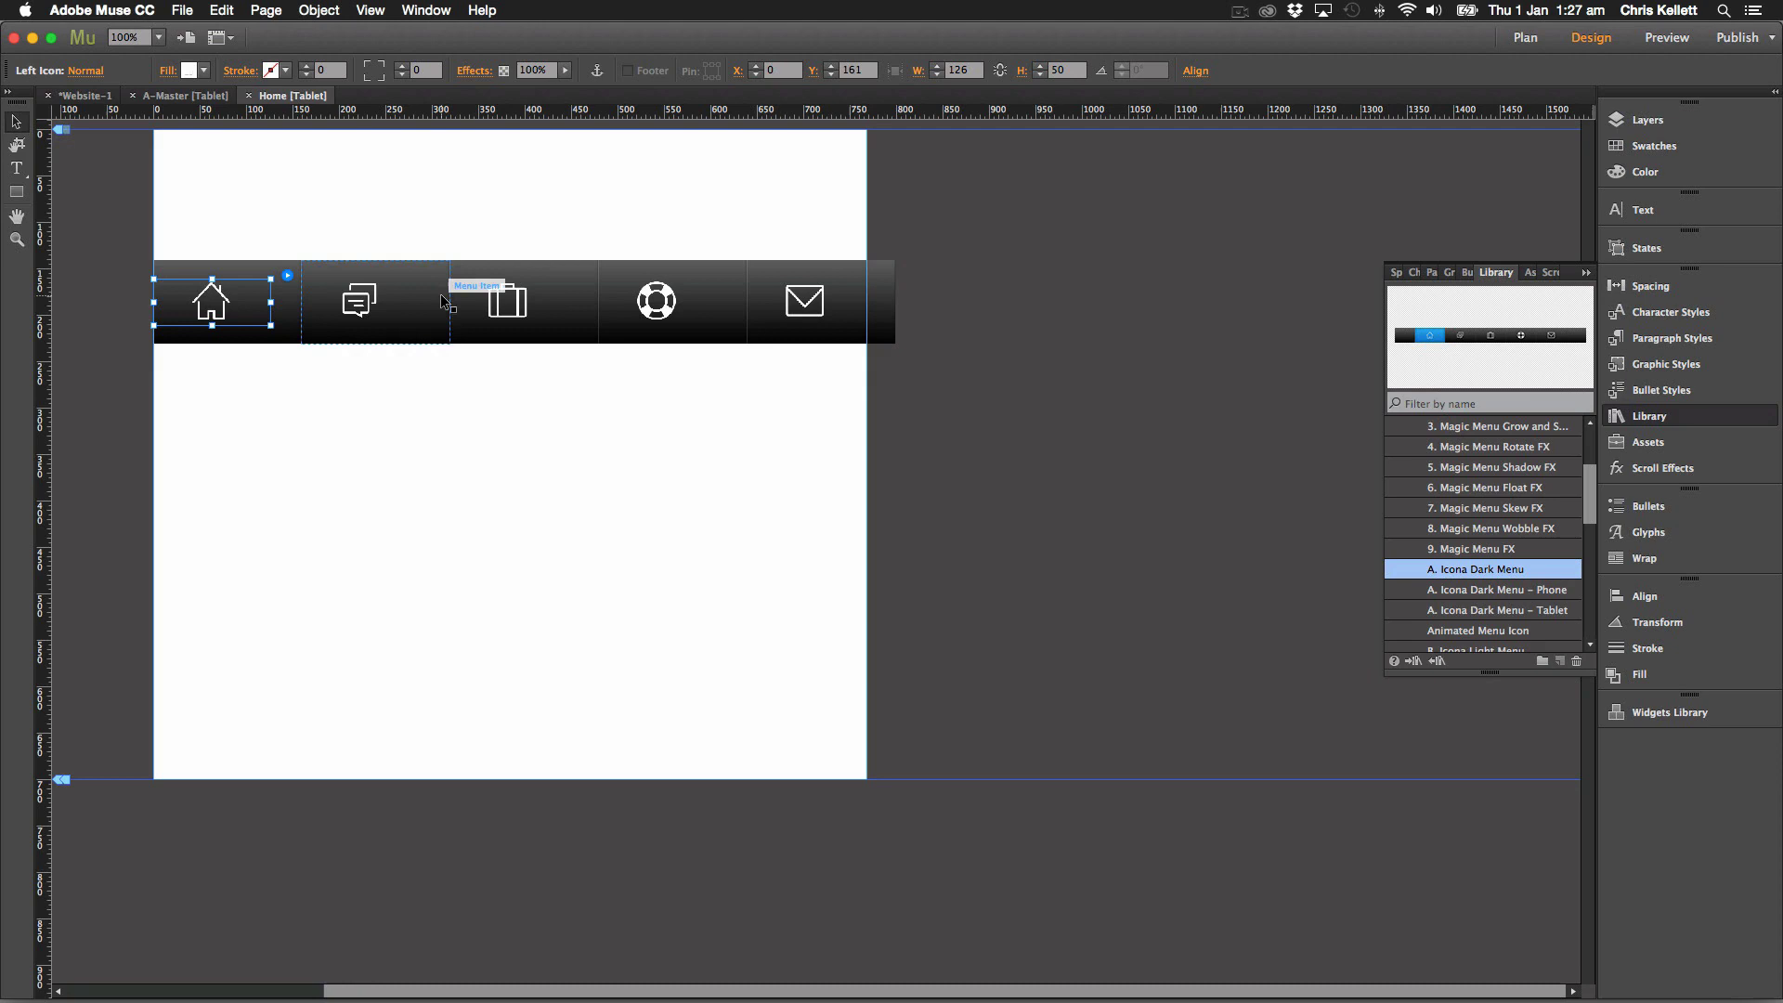
{"action": "left_click", "coordinate": [882, 290]}
{"action": "left_click", "coordinate": [891, 291]}
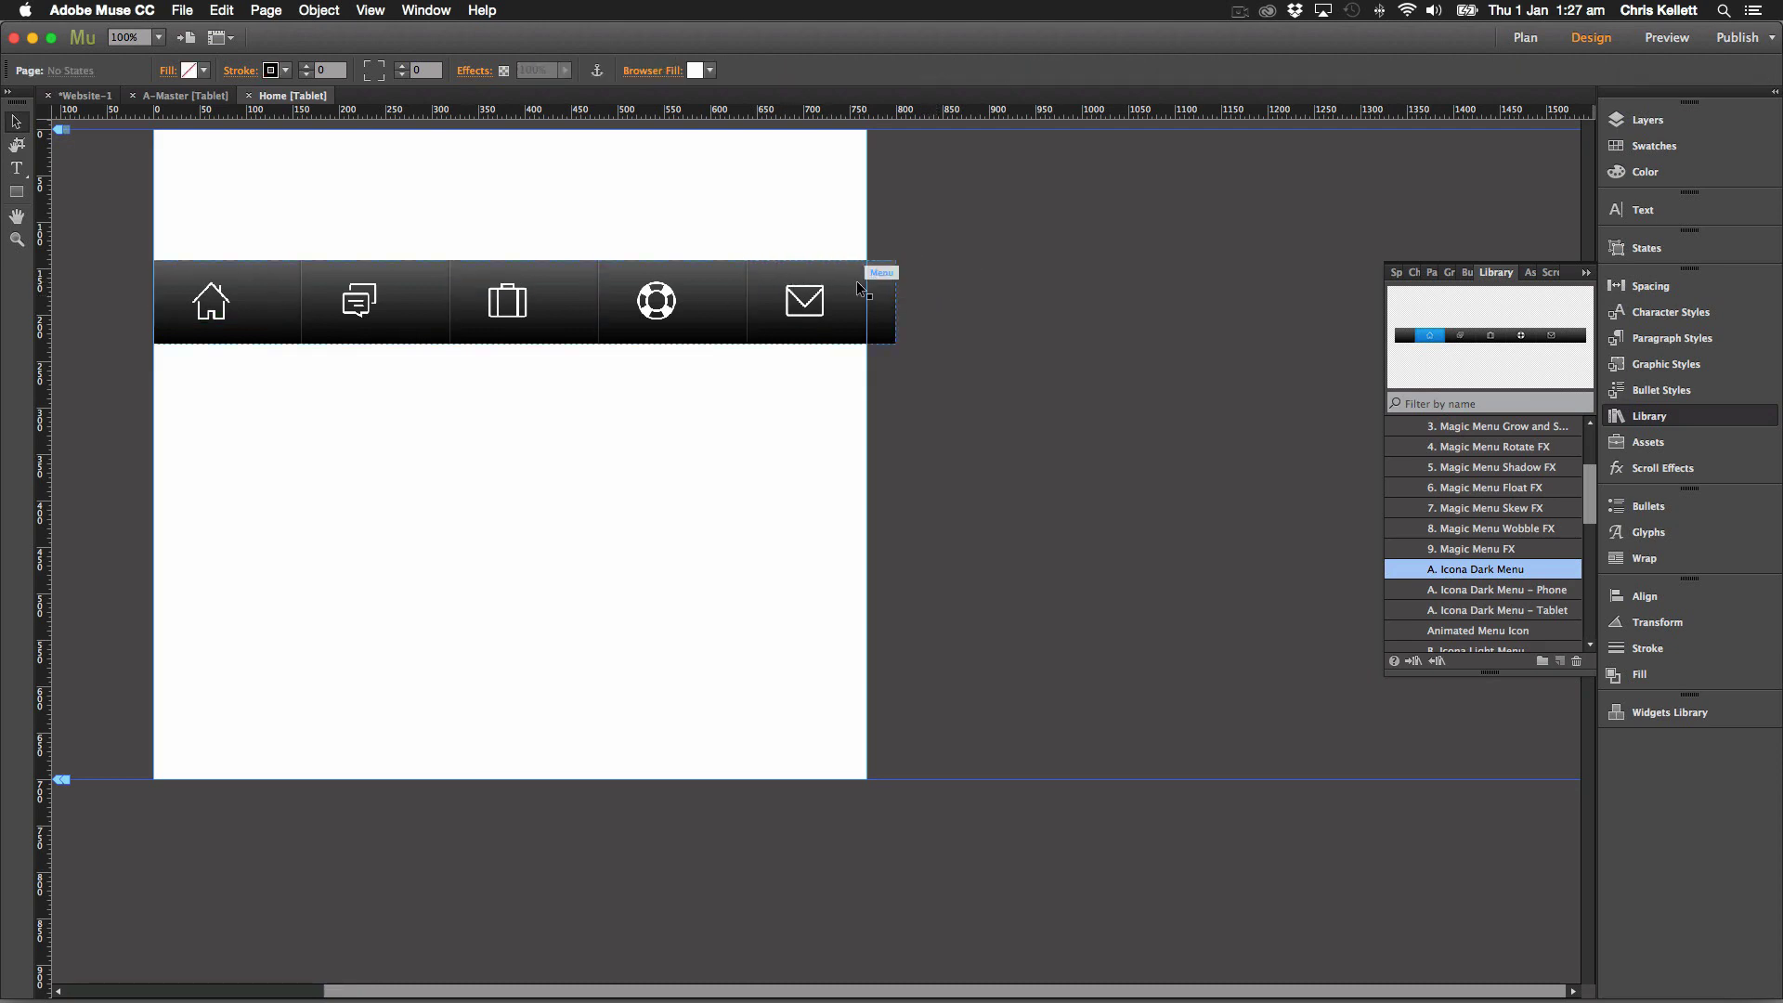
{"action": "left_click_drag", "start_coordinate": [896, 303], "coordinate": [867, 304]}
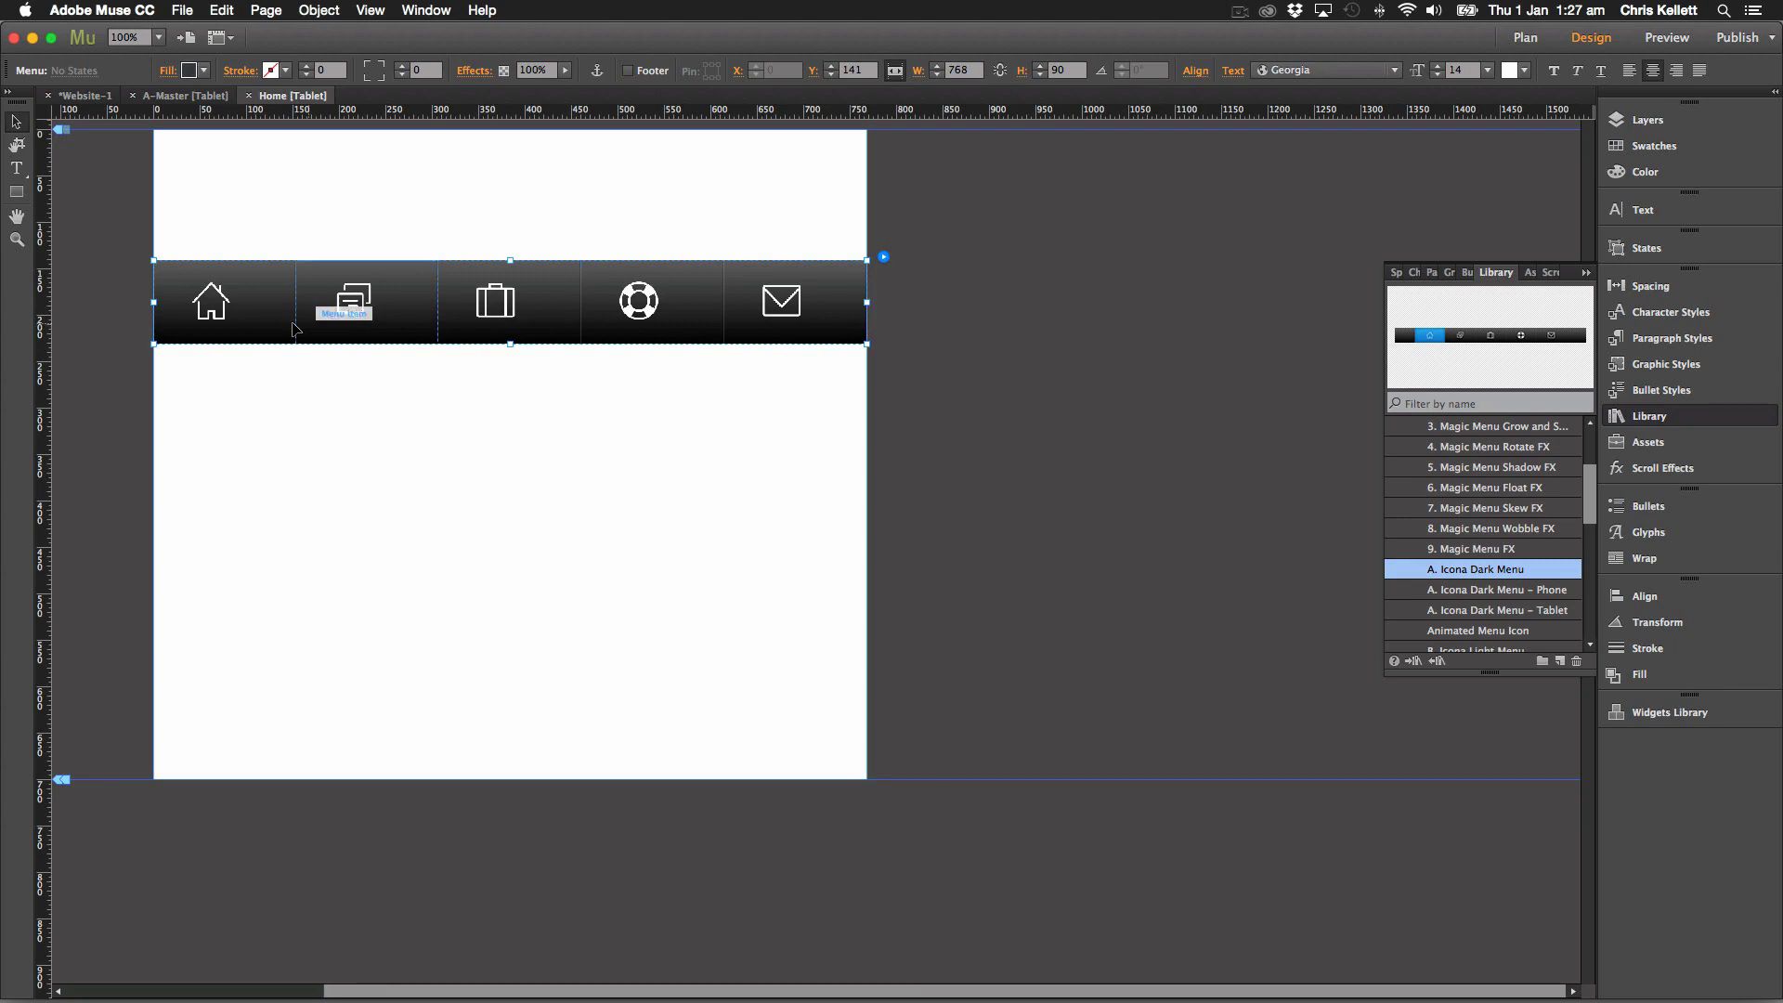
Set the home menu item's width to 154 so the bar fits the tablet page.
{"action": "left_click", "coordinate": [213, 316]}
{"action": "left_click", "coordinate": [213, 316]}
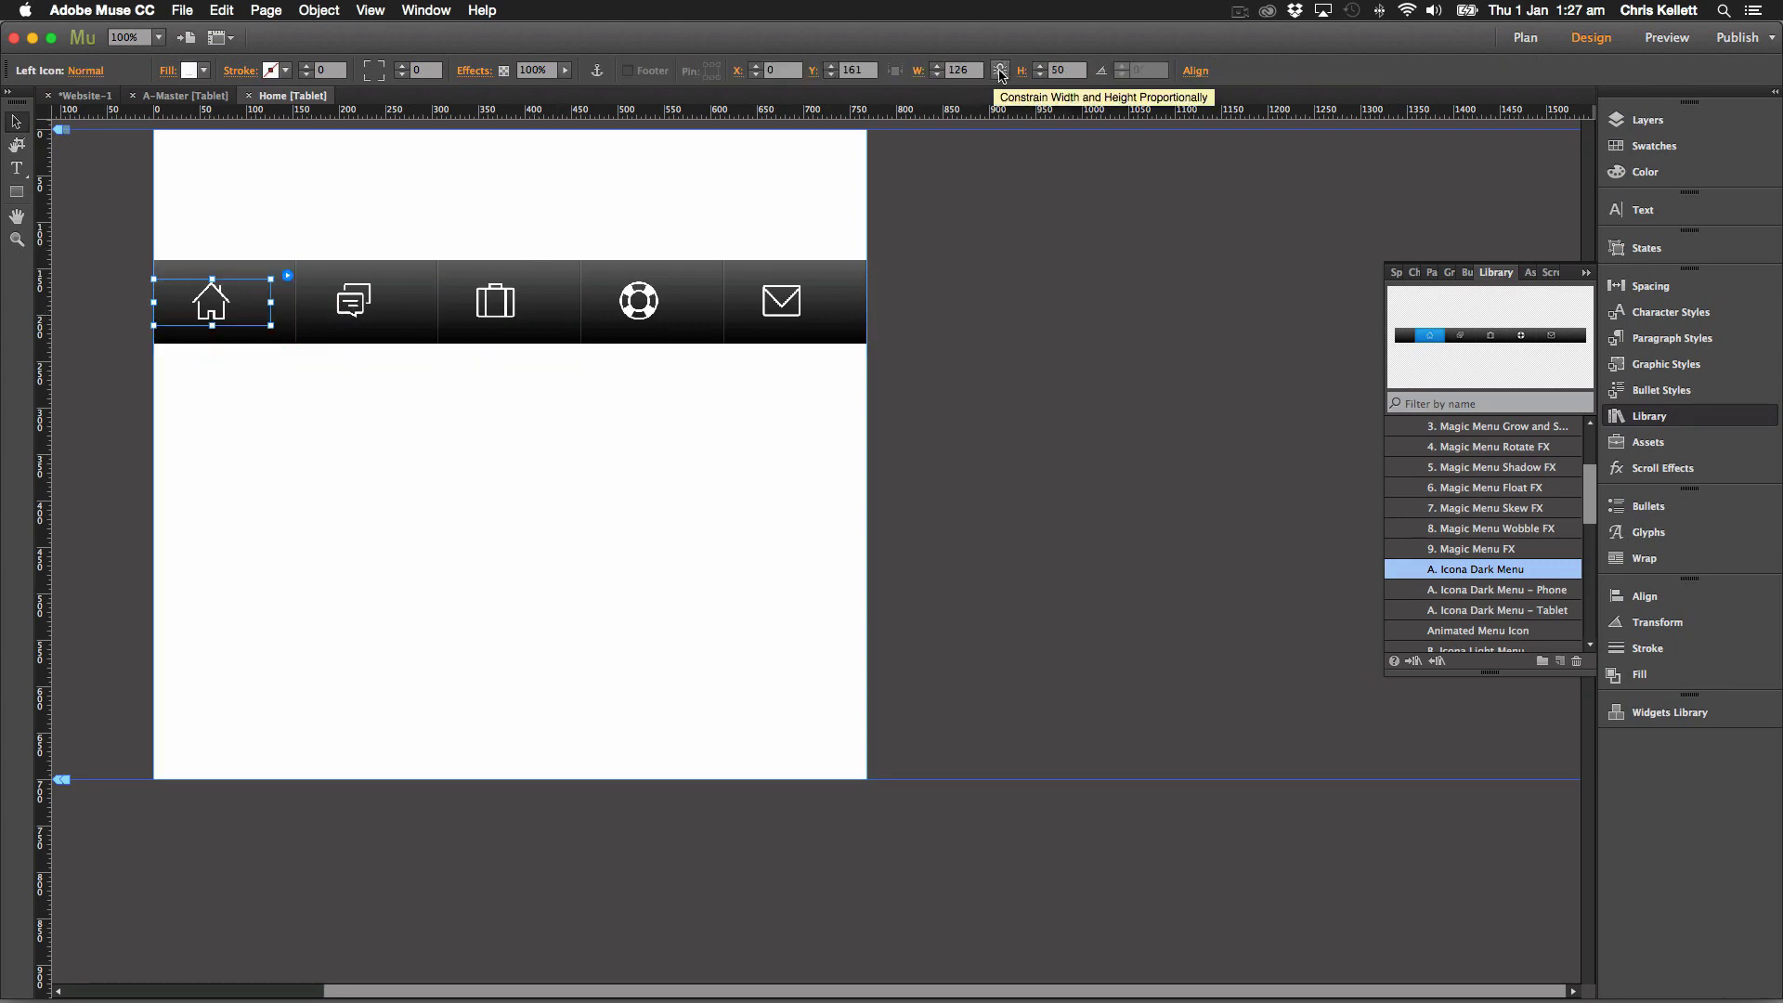
{"action": "left_click", "coordinate": [959, 70]}
{"action": "type", "text": "1"}
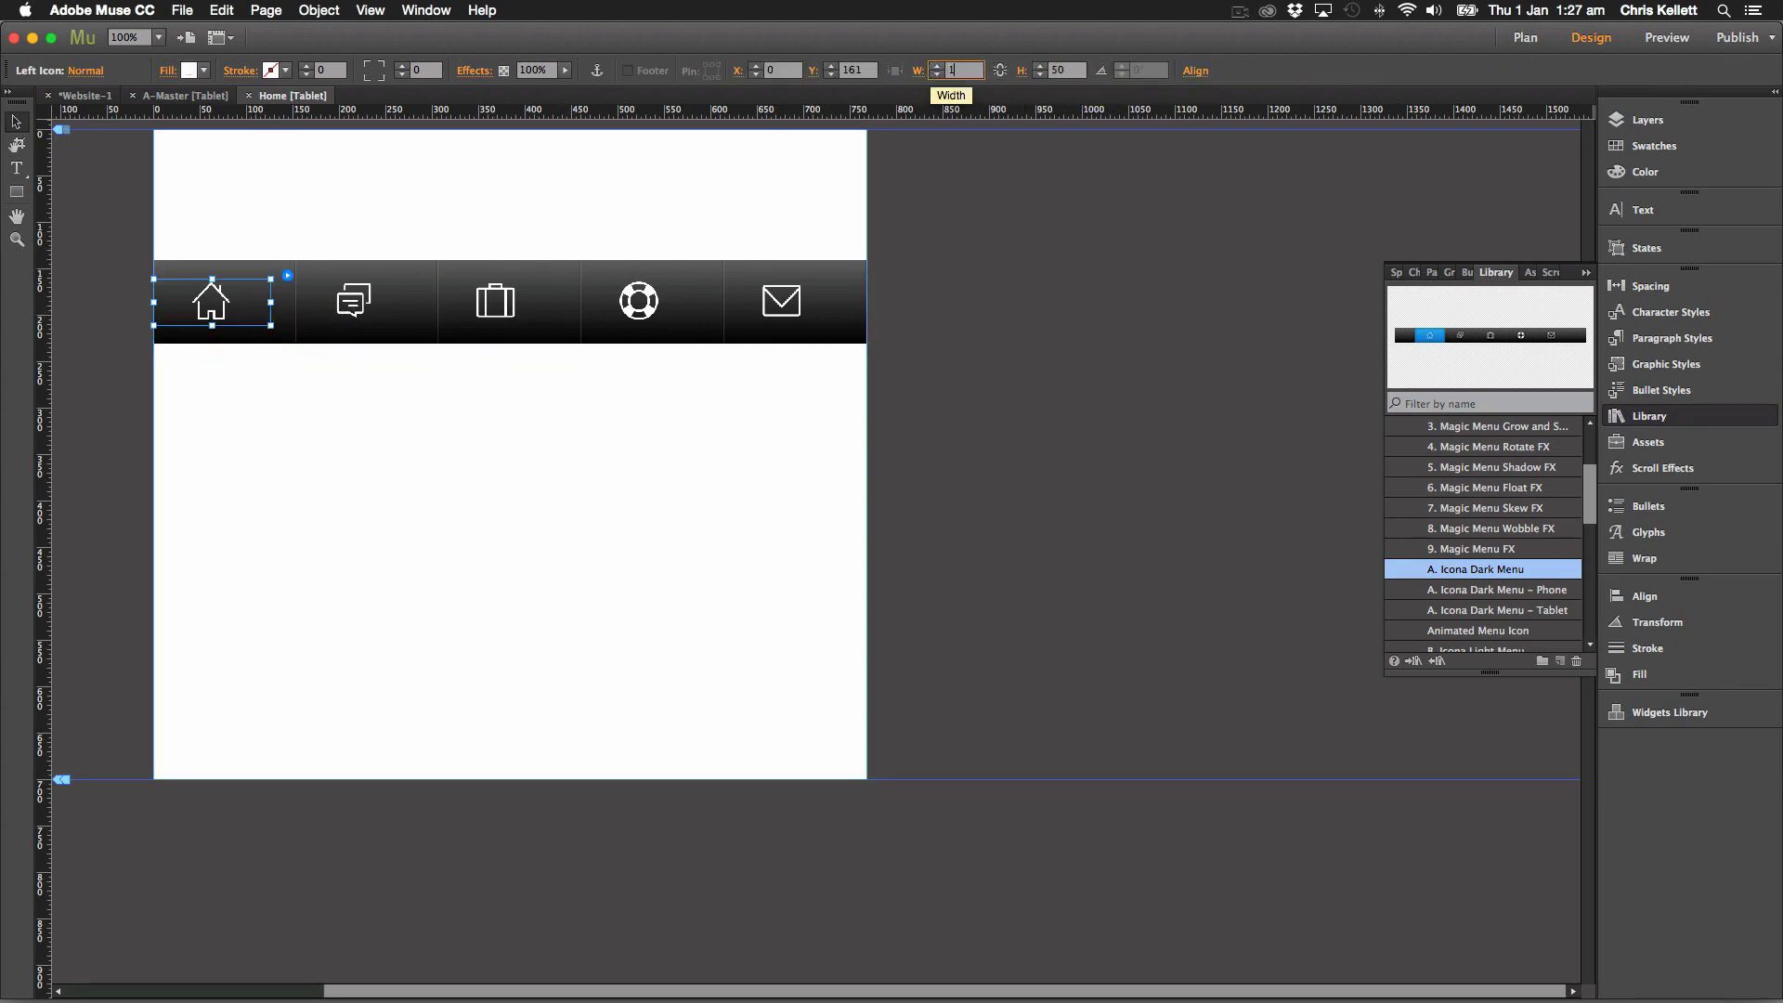
{"action": "type", "text": "54"}
{"action": "key", "text": "Return"}
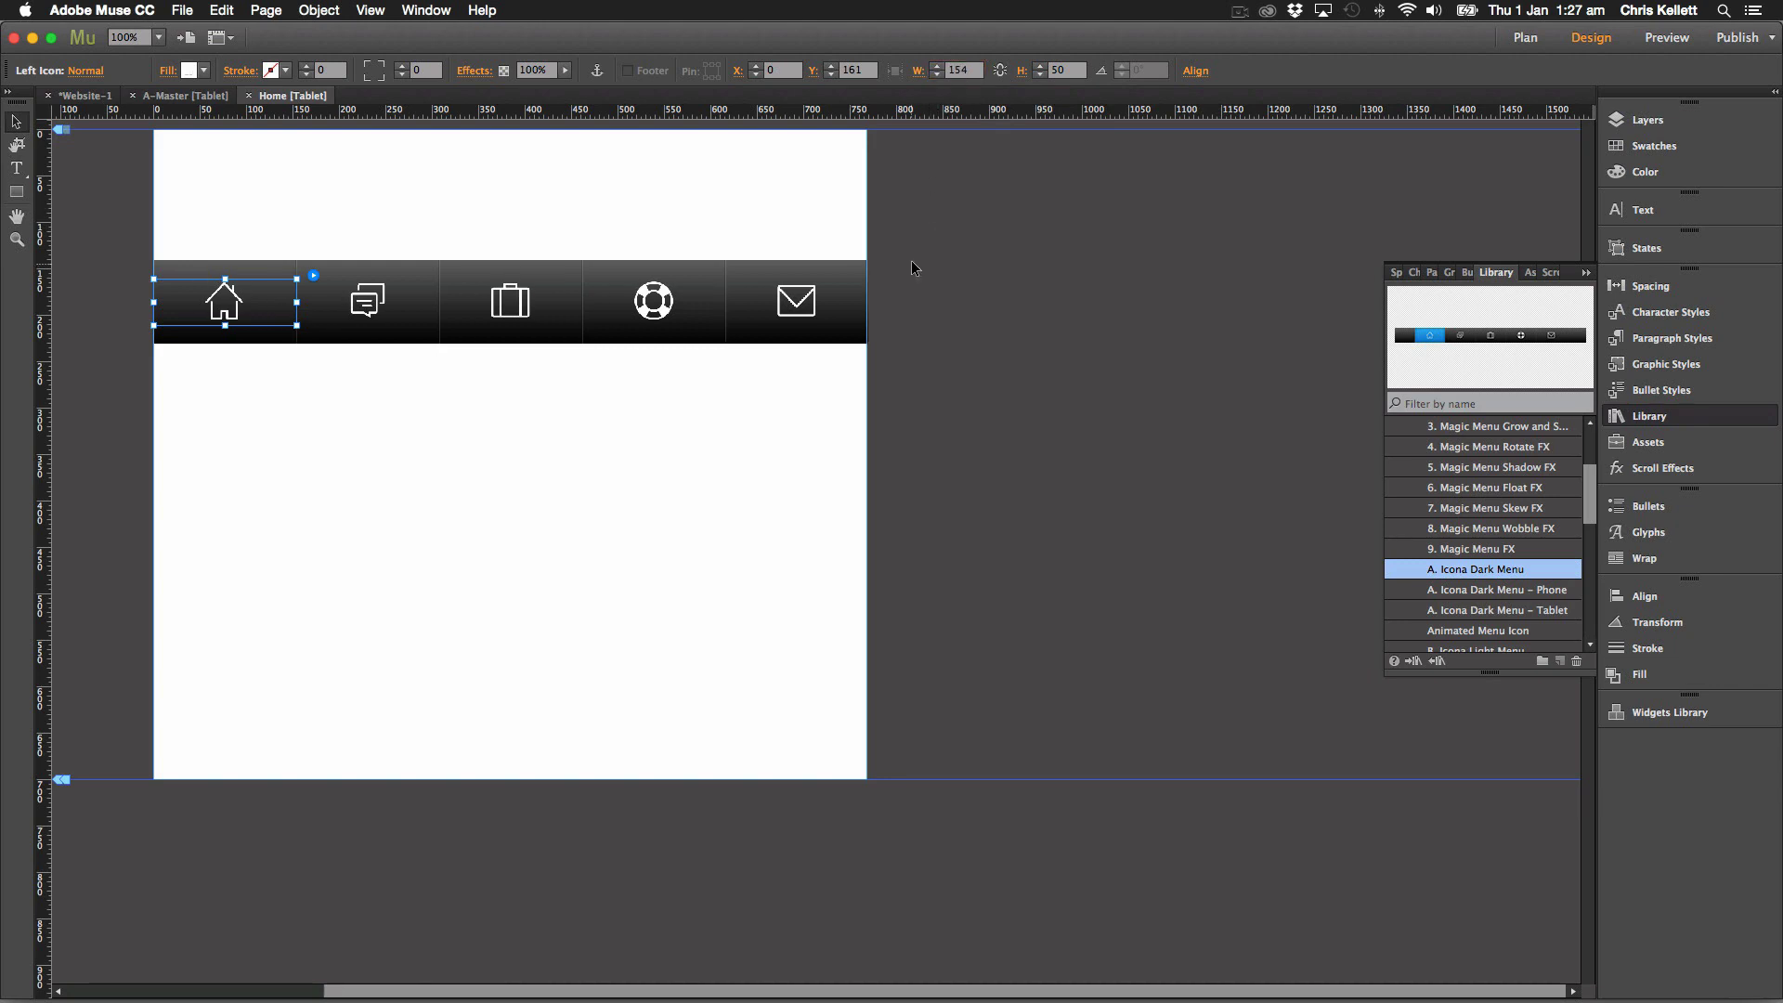
{"action": "left_click", "coordinate": [652, 486]}
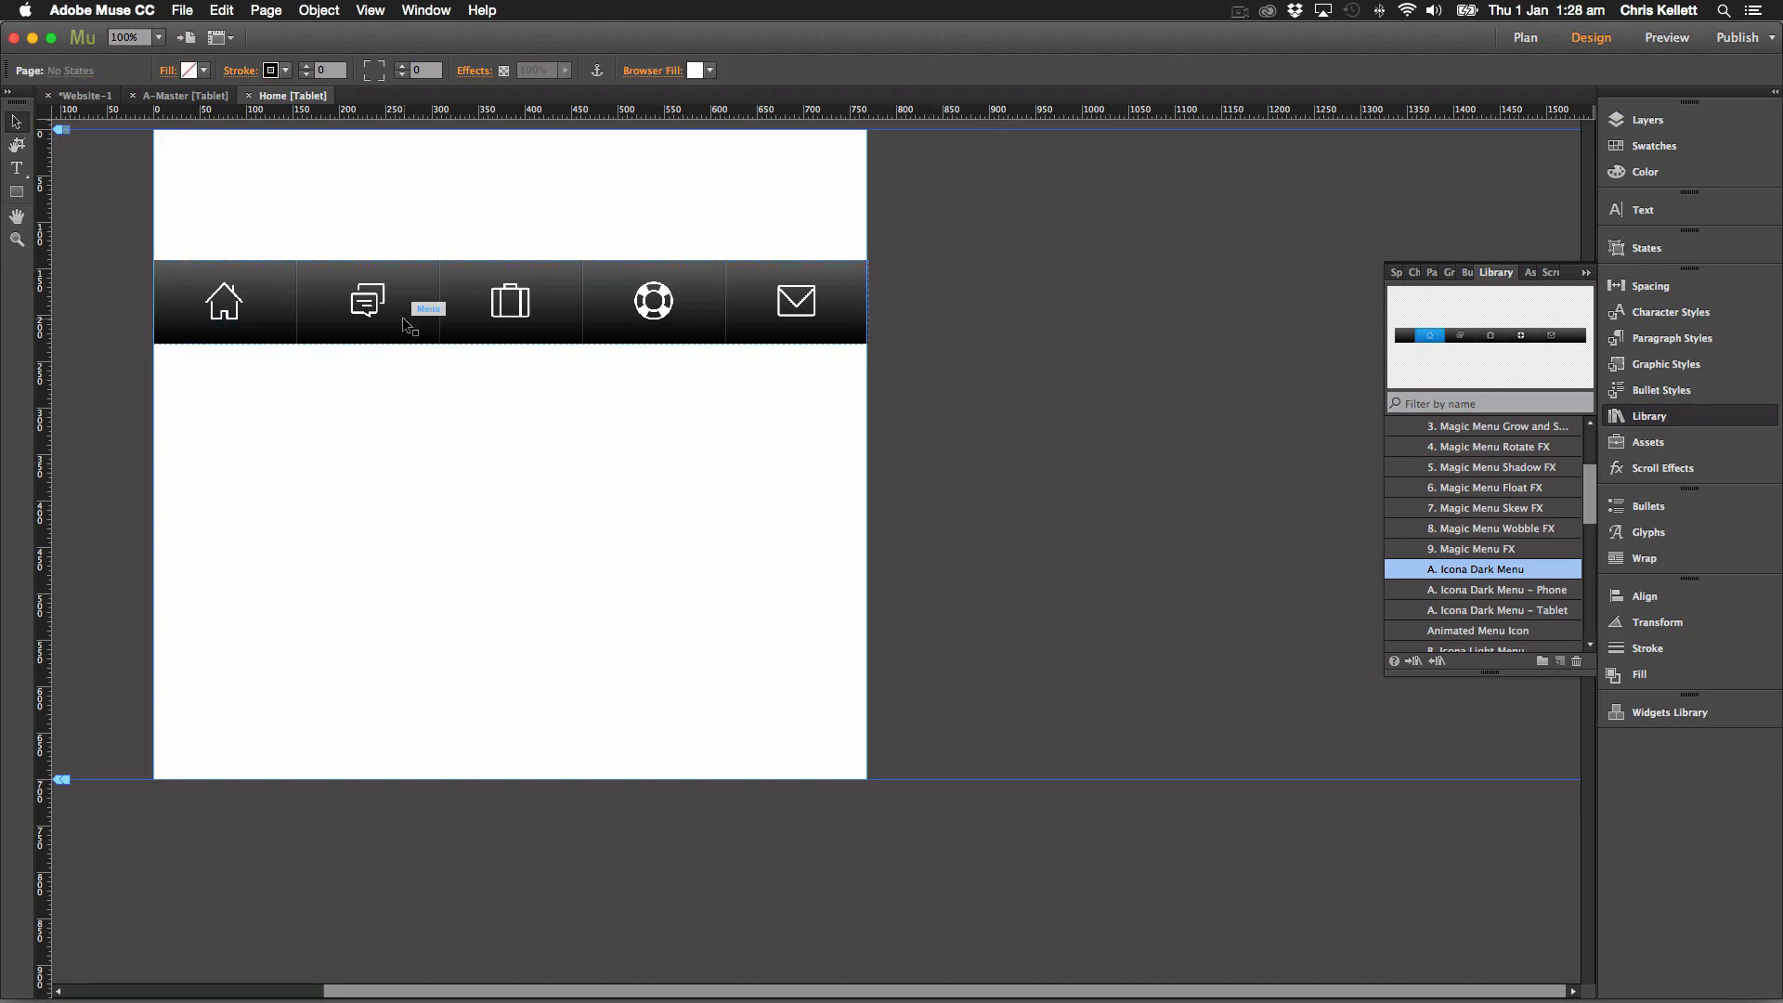
{"action": "left_click", "coordinate": [488, 332]}
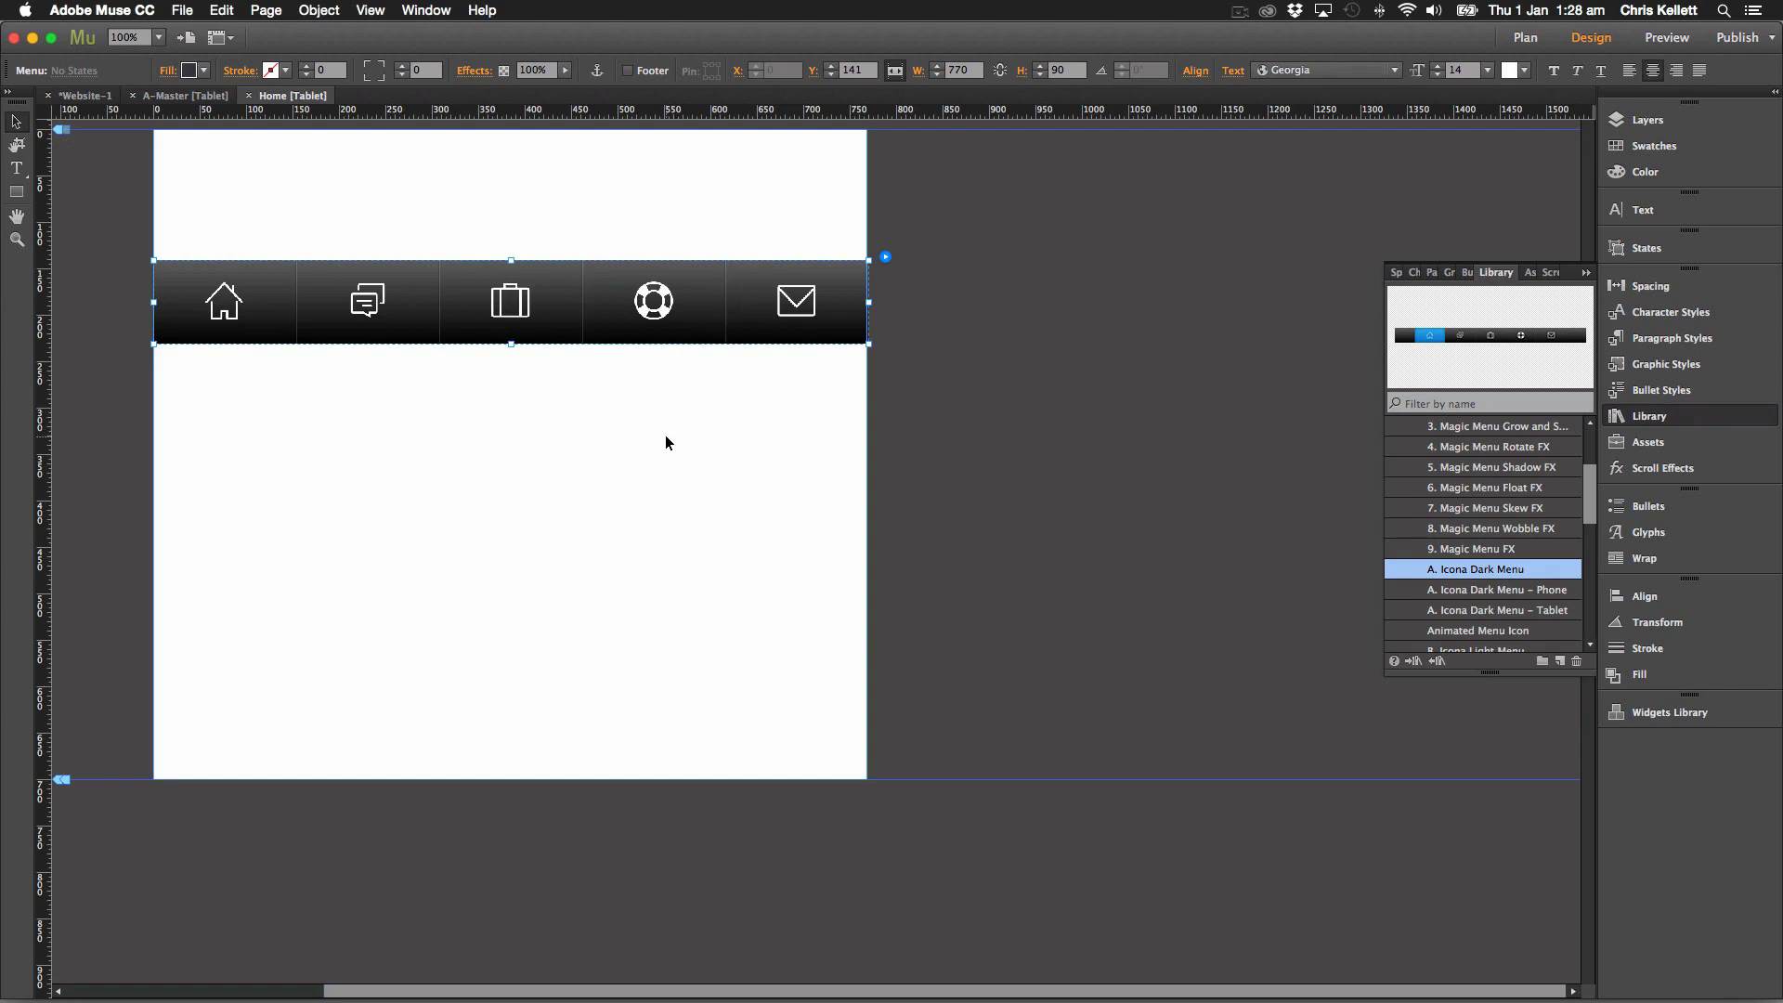
{"action": "left_click", "coordinate": [433, 430]}
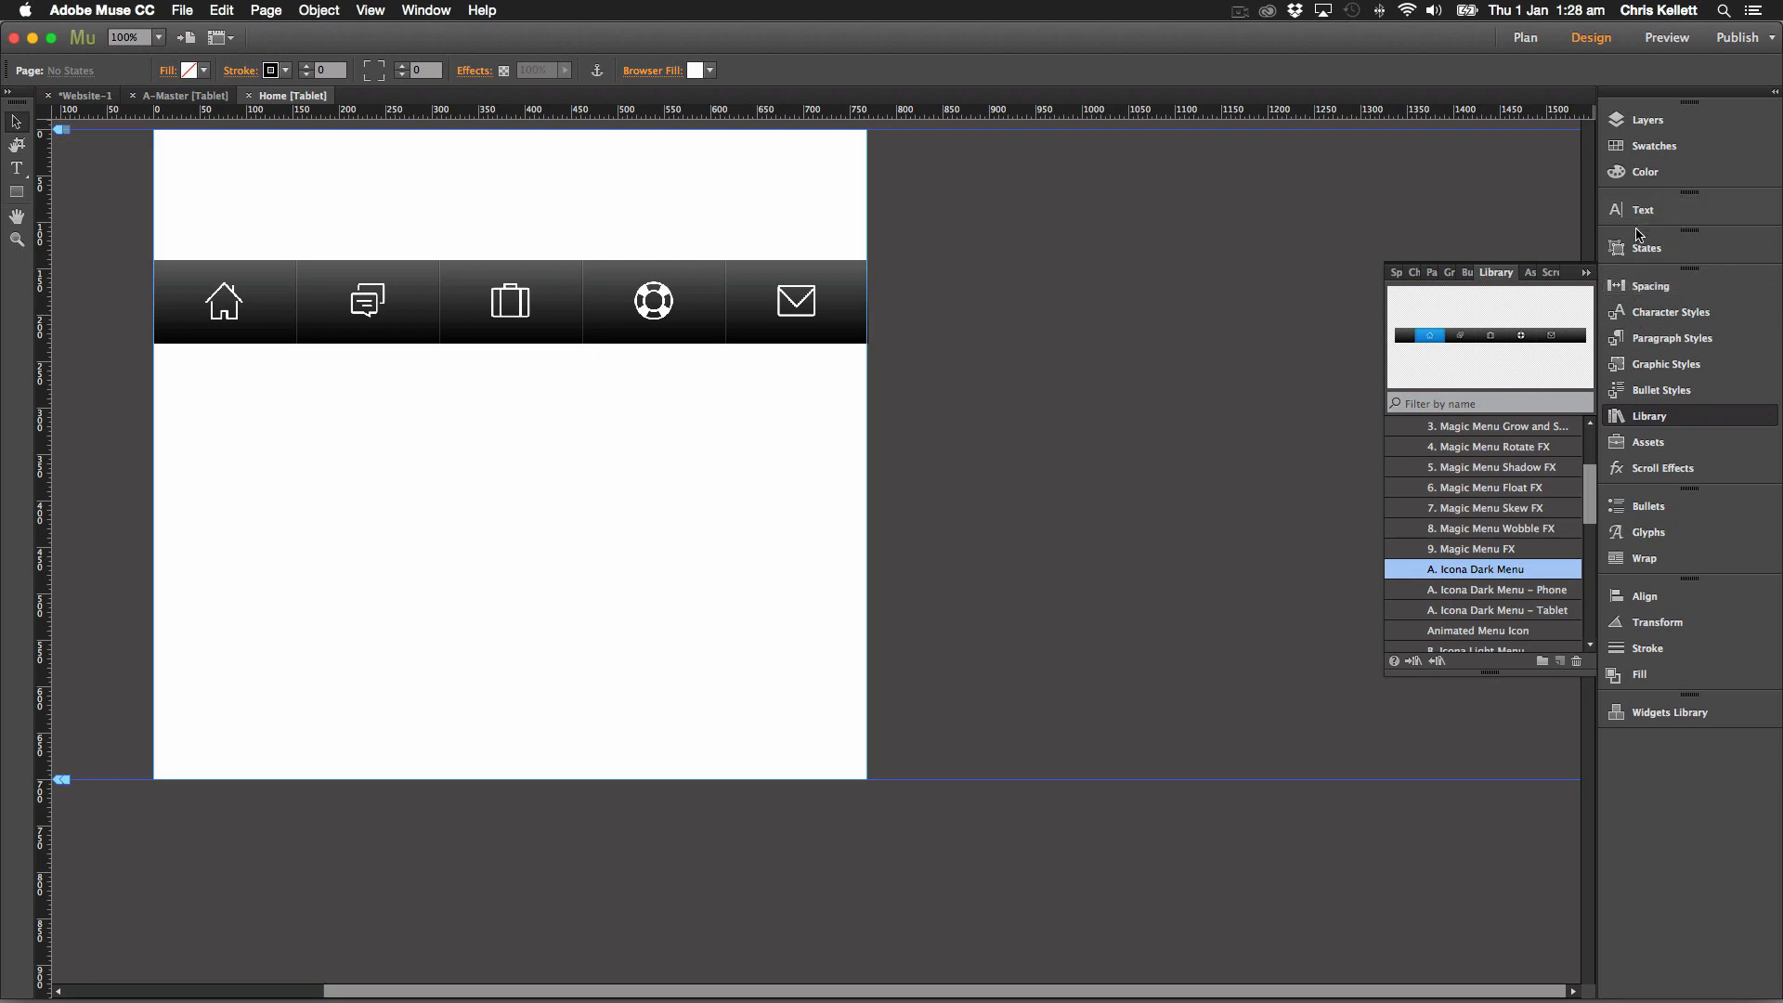
Place an Accordion from the Widgets Library Panels below the menu and remove its border stroke.
{"action": "left_click", "coordinate": [1685, 713]}
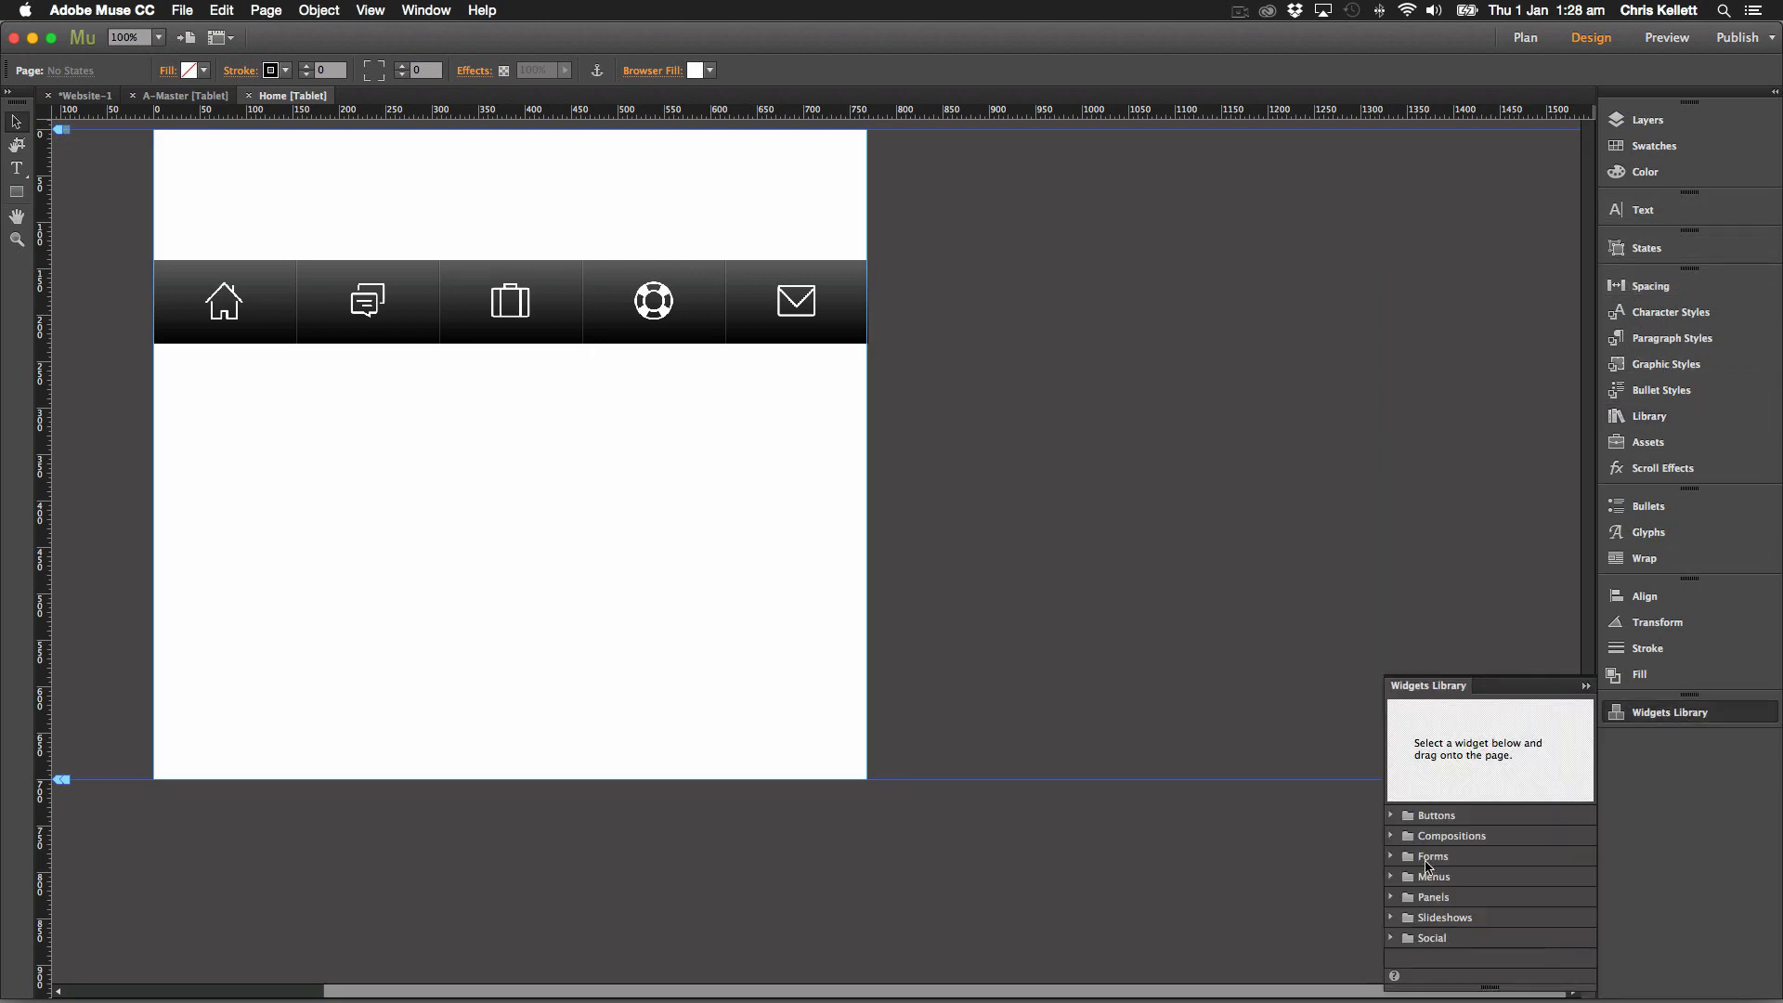
{"action": "left_click", "coordinate": [1391, 898]}
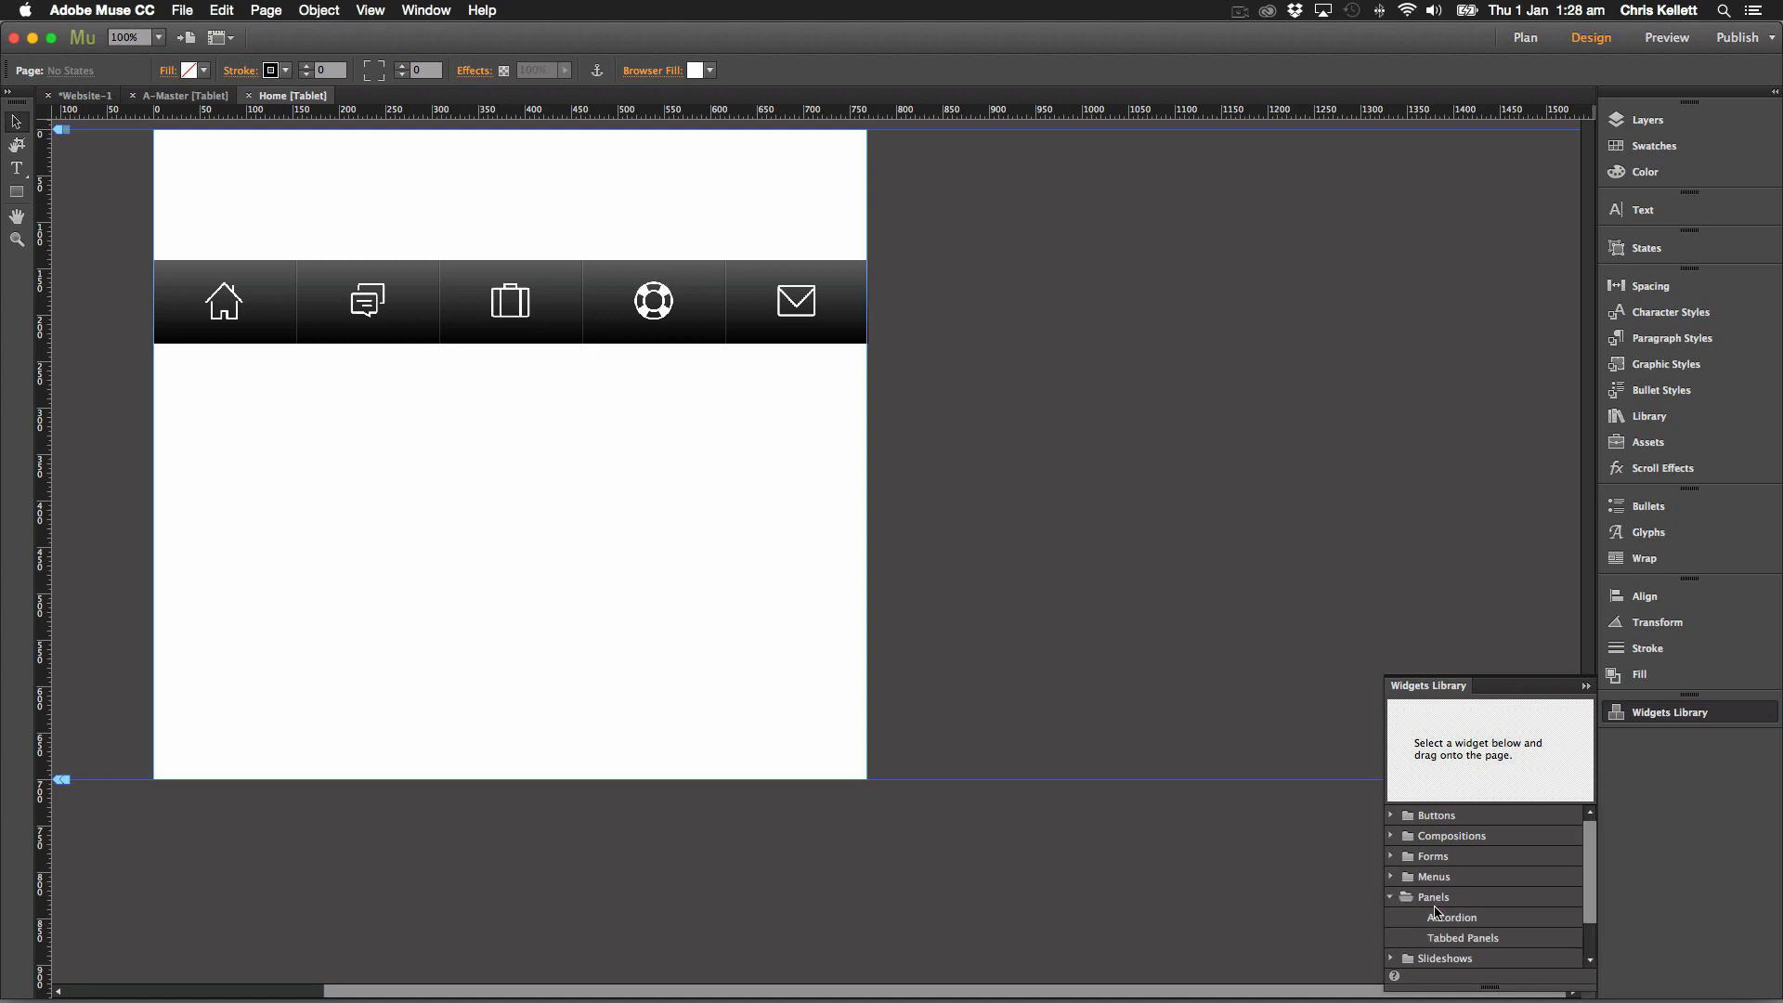
{"action": "left_click", "coordinate": [1452, 917]}
{"action": "left_click_drag", "start_coordinate": [1452, 918], "coordinate": [409, 453]}
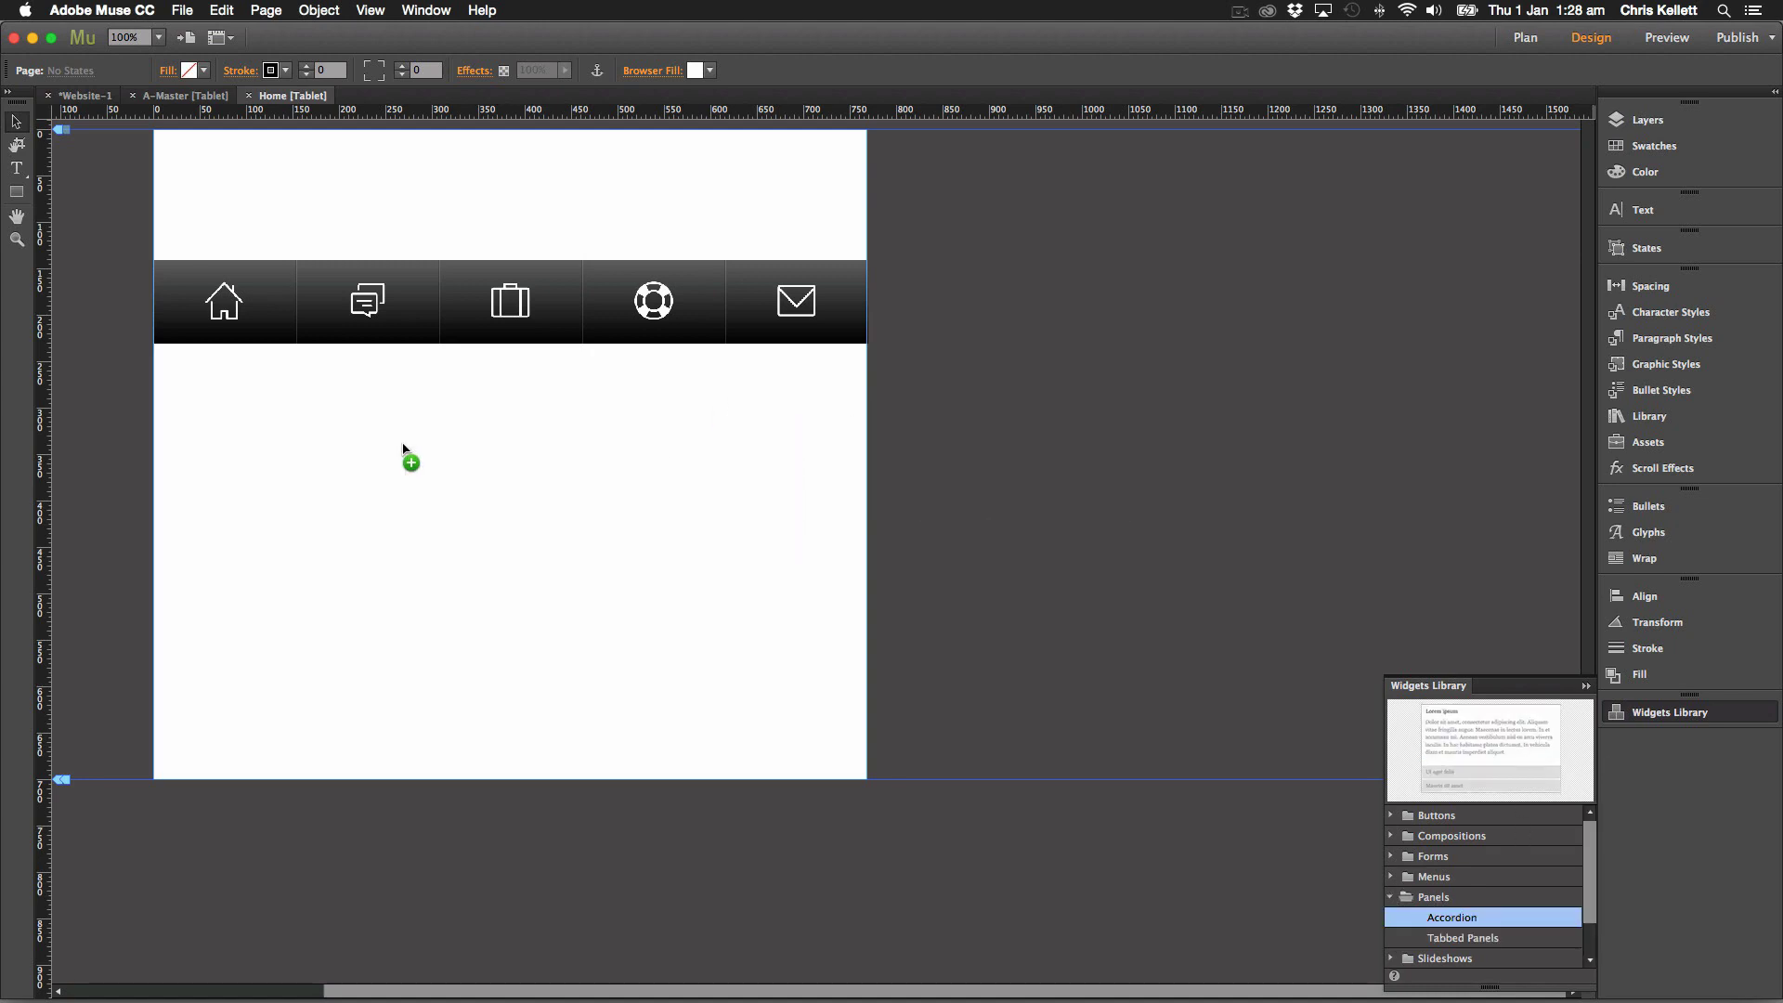
{"action": "left_click", "coordinate": [335, 437]}
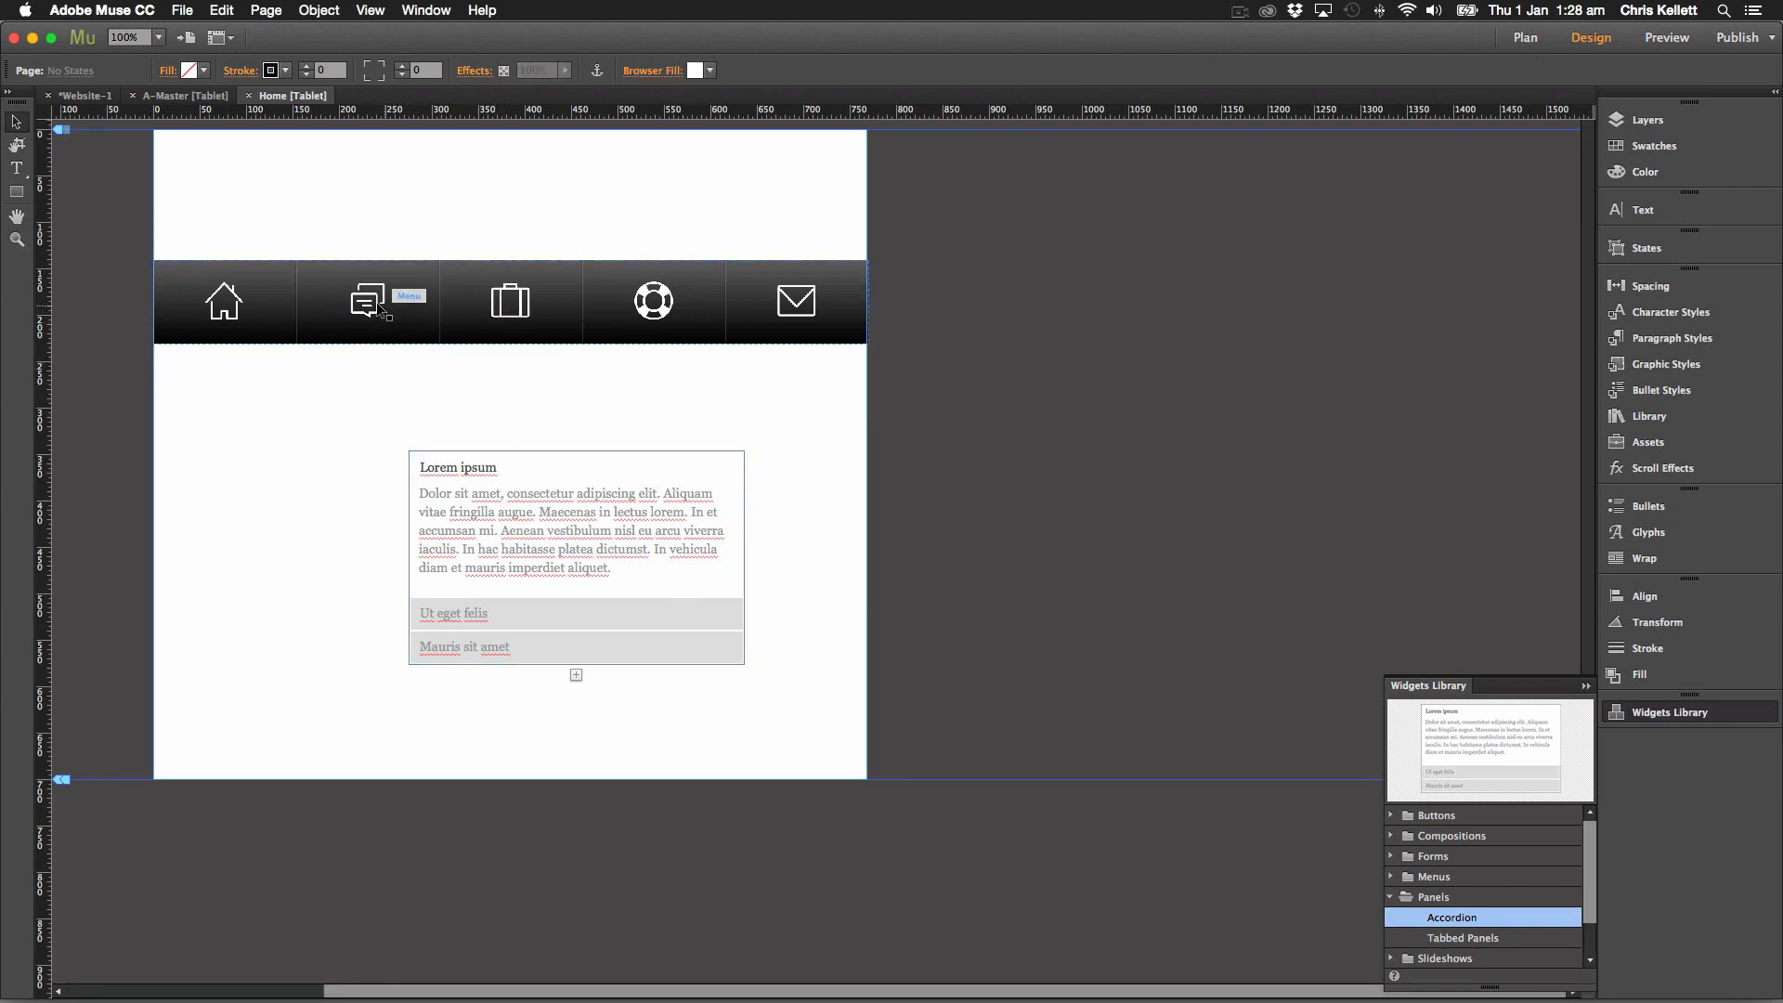
{"action": "left_click", "coordinate": [626, 487]}
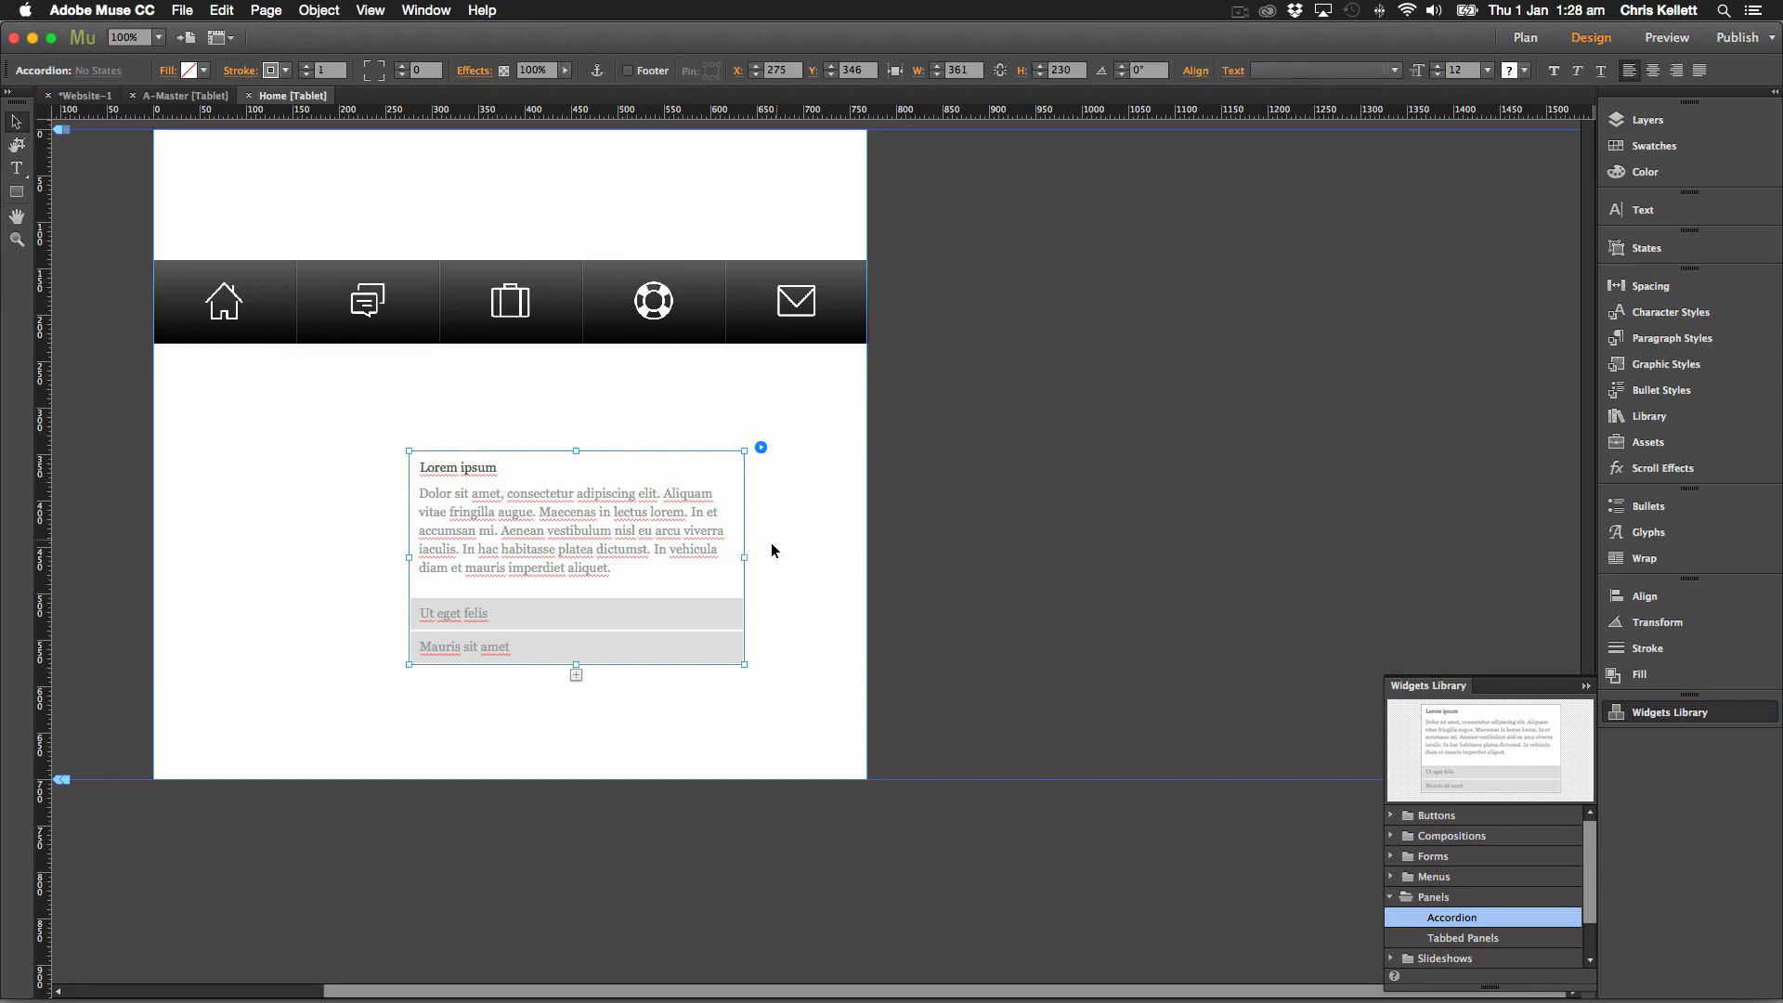
{"action": "left_click", "coordinate": [305, 74]}
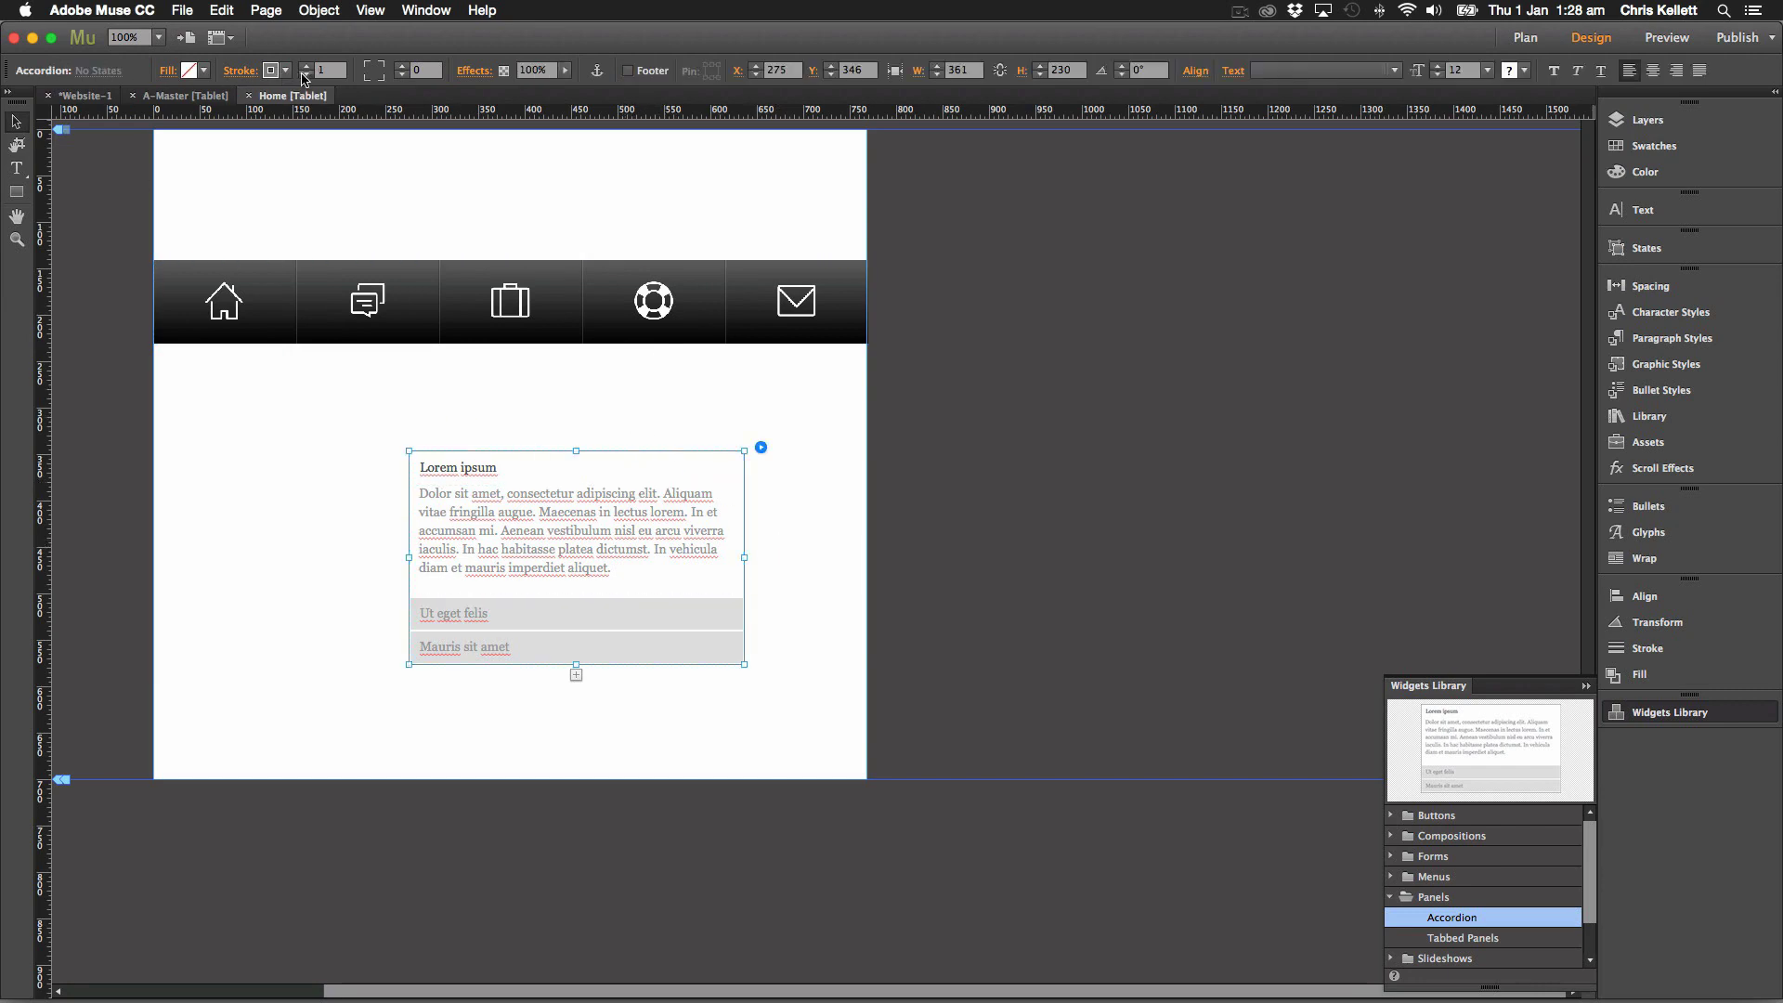
{"action": "left_click", "coordinate": [698, 364]}
Delete the placeholder paragraph from the Lorem ipsum panel's content area.
{"action": "left_click", "coordinate": [590, 641]}
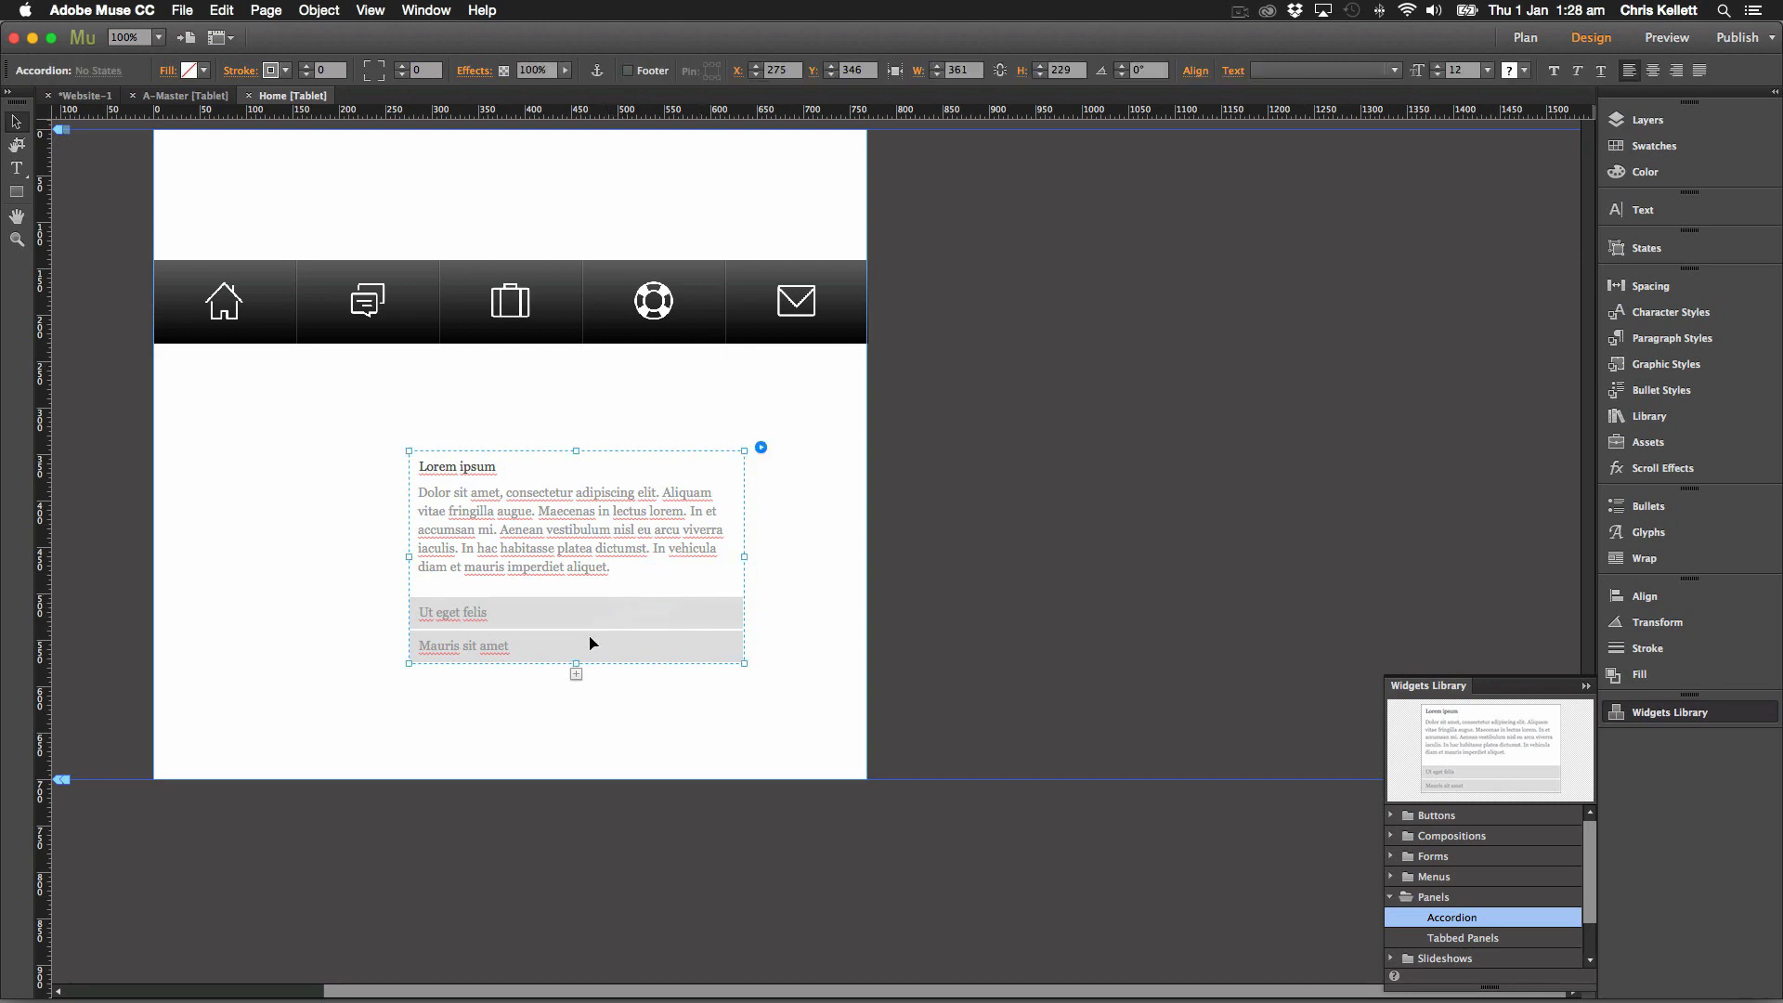
{"action": "left_click", "coordinate": [589, 641]}
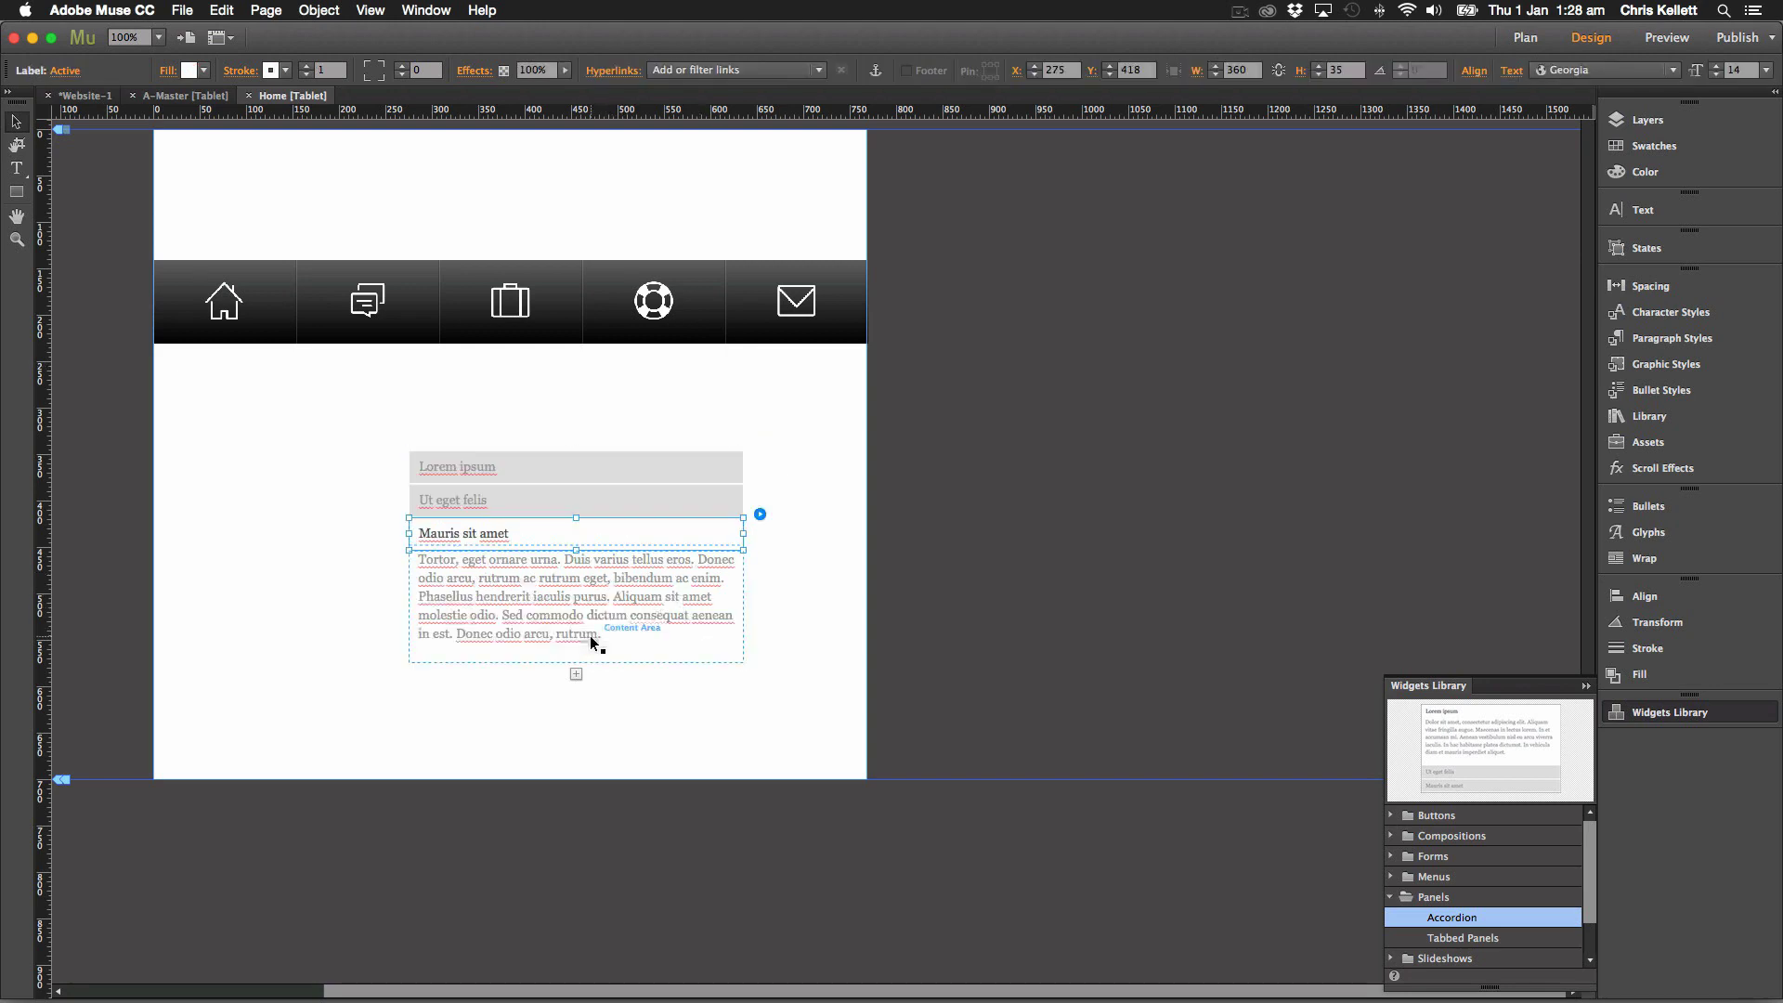
{"action": "left_click", "coordinate": [580, 509]}
{"action": "left_click", "coordinate": [627, 549]}
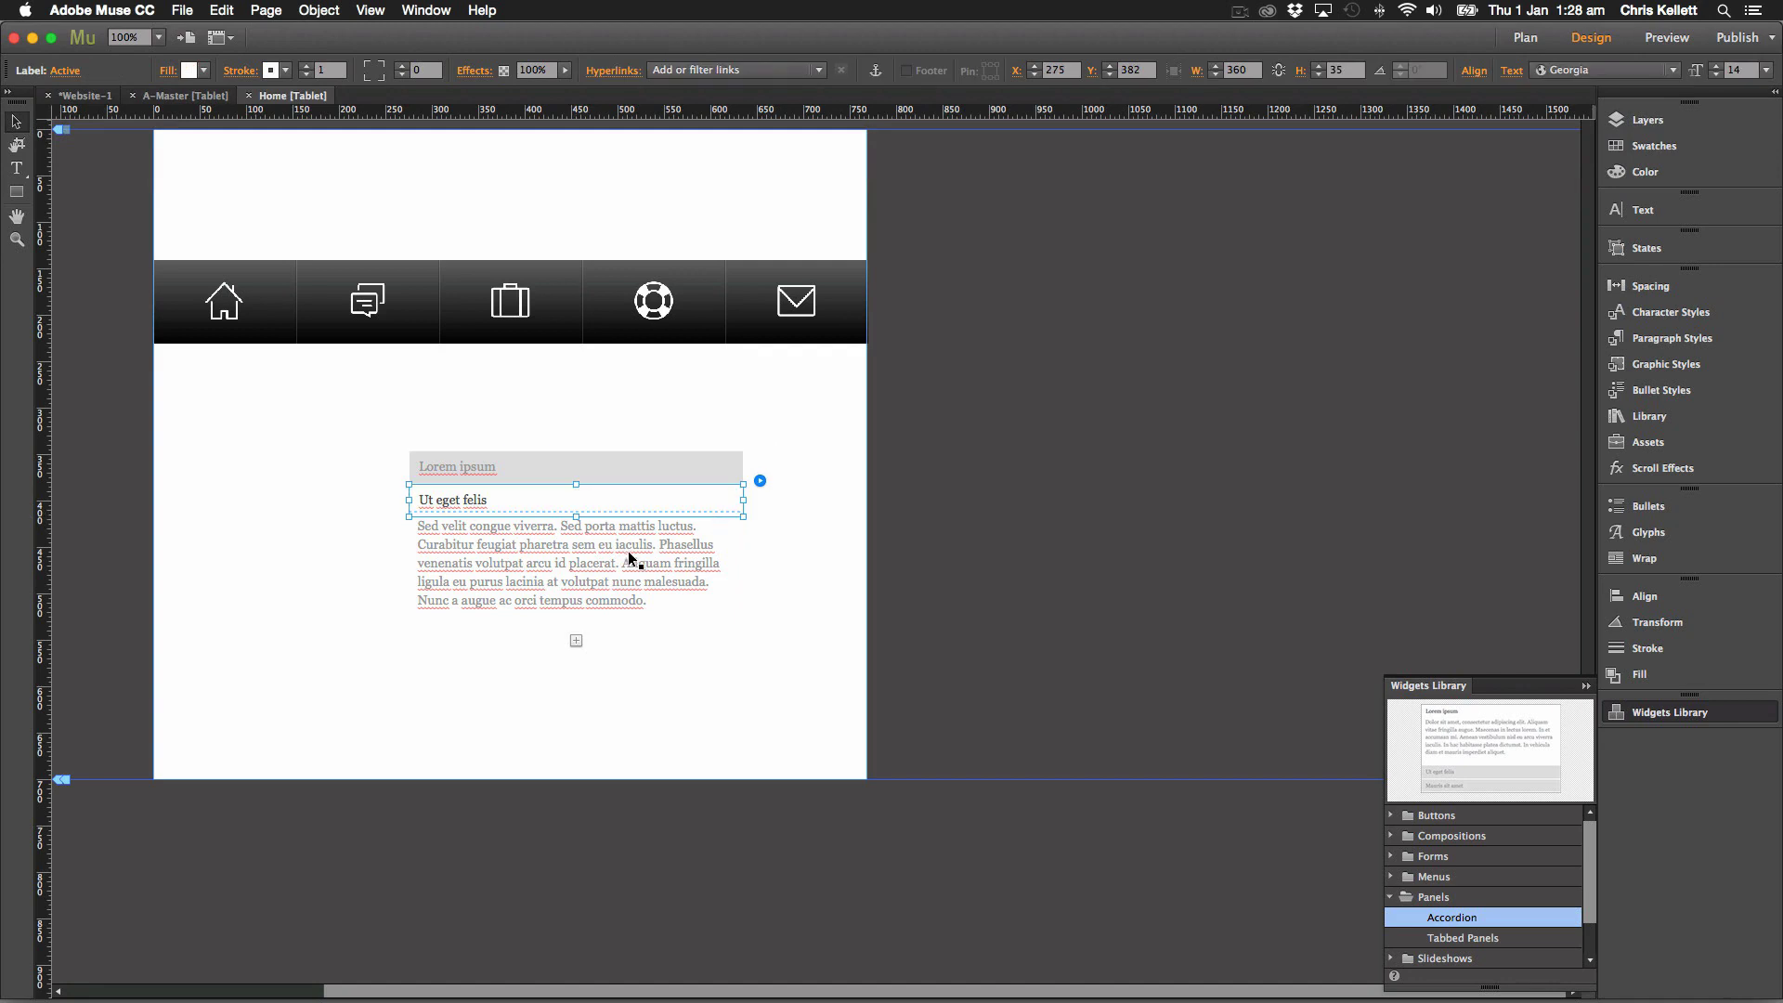
{"action": "left_click", "coordinate": [655, 551]}
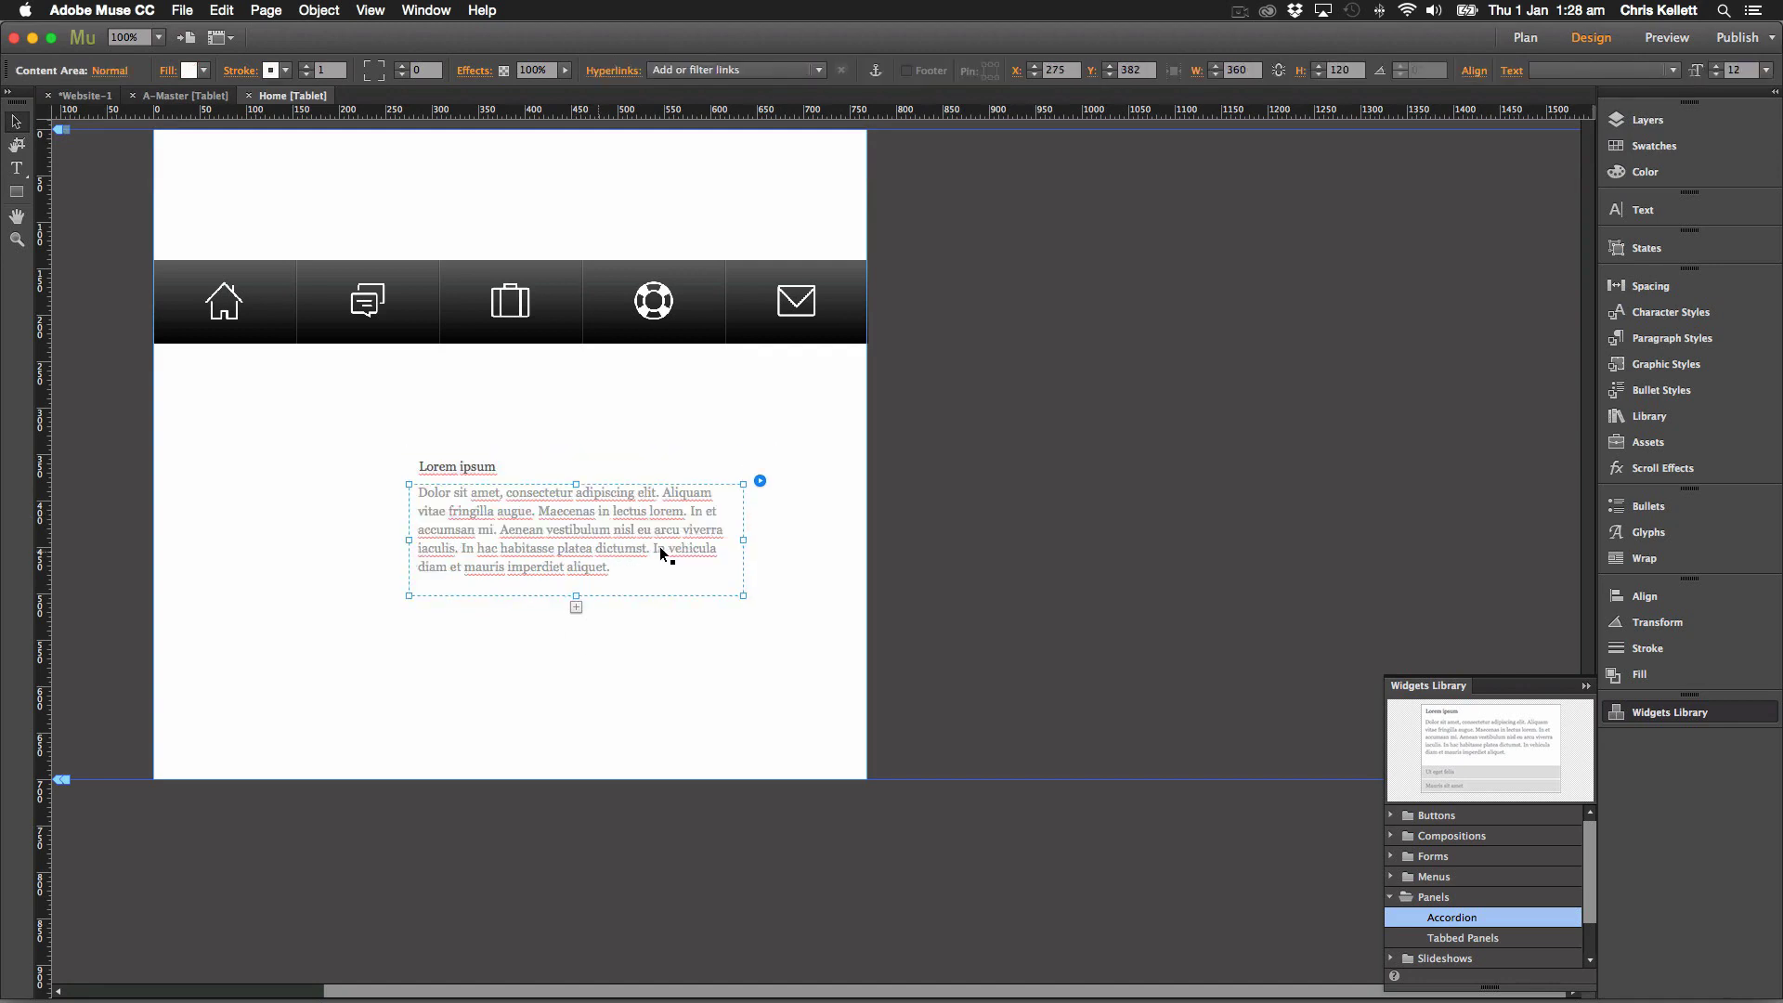
{"action": "key", "text": "Delete"}
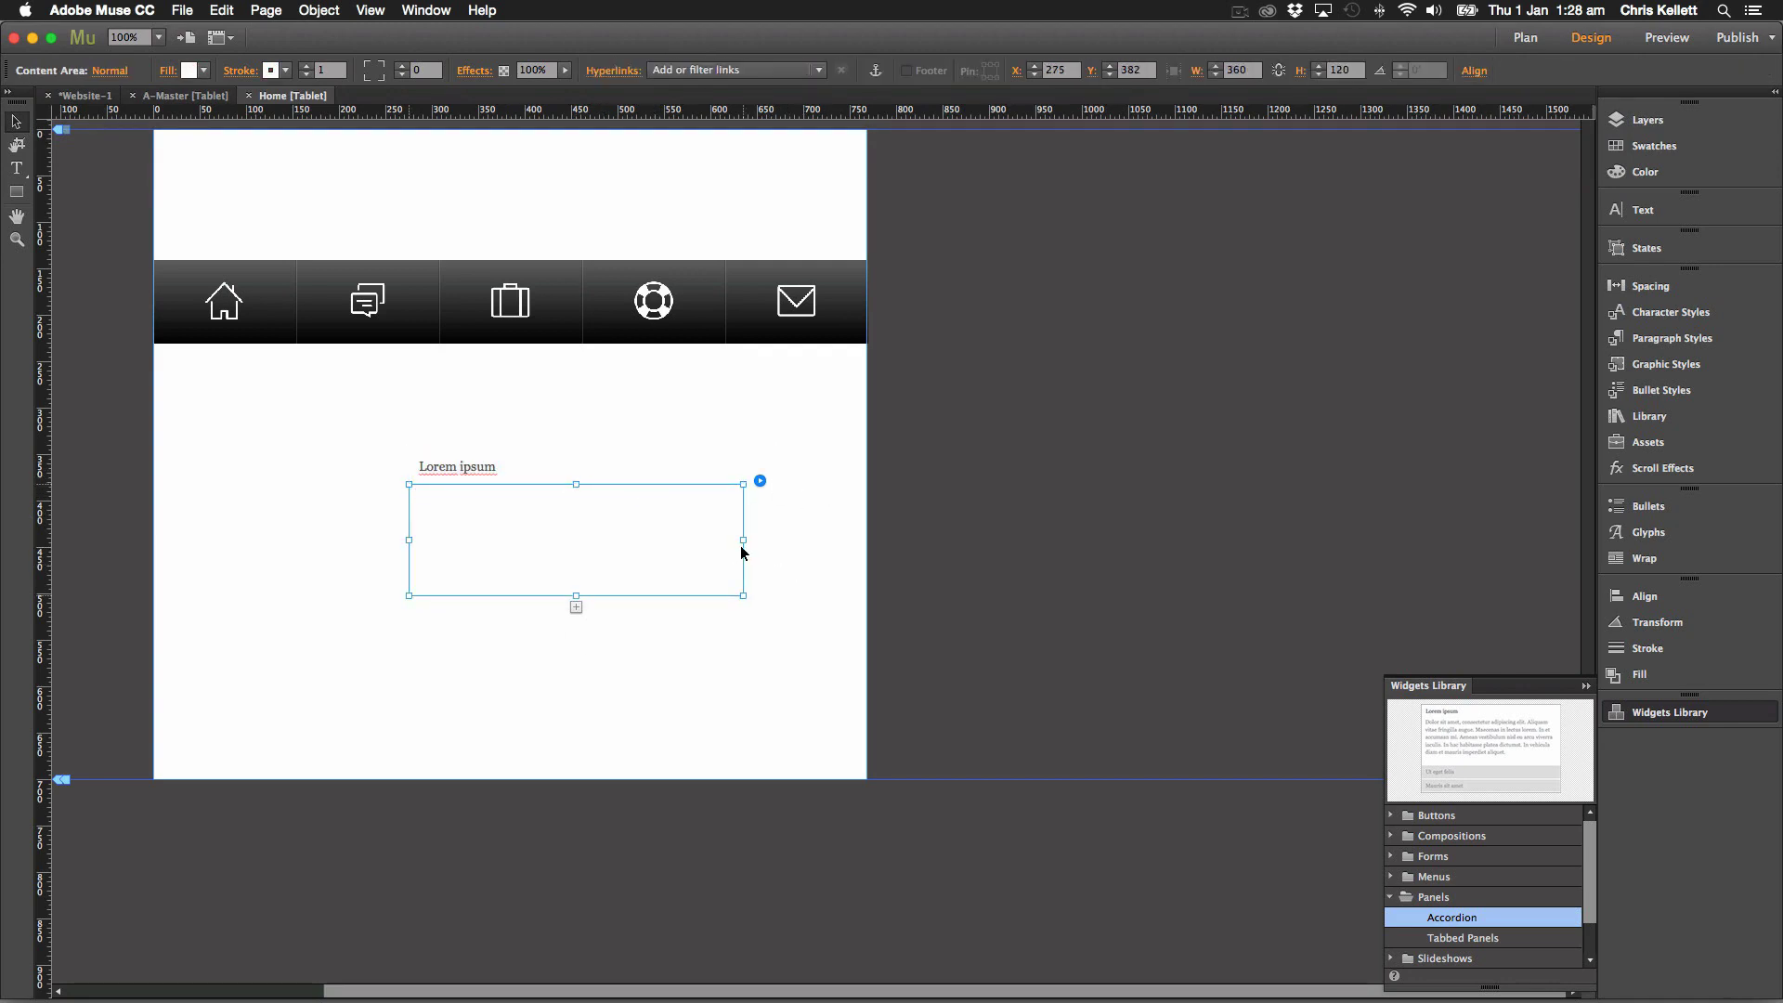
{"action": "key", "text": "Escape"}
Check the tab's Mouse Down and Rollover states, then remove the content area's border stroke.
{"action": "left_click", "coordinate": [595, 478]}
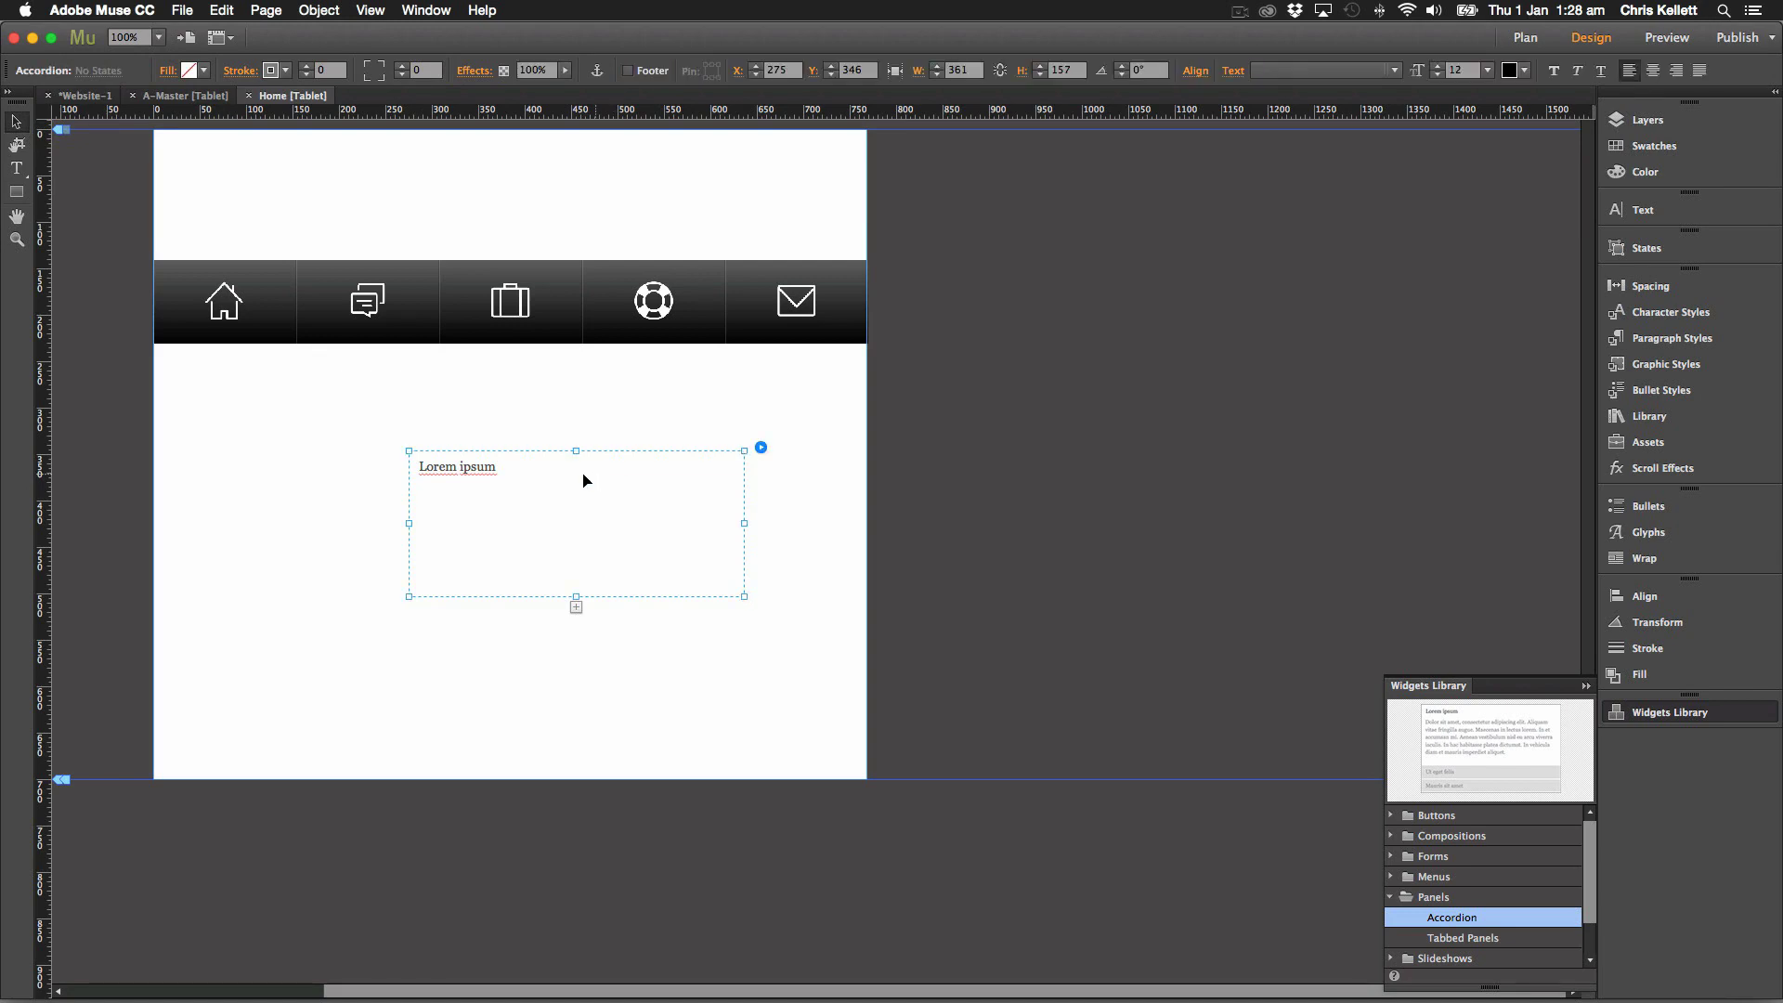
{"action": "left_click", "coordinate": [583, 480]}
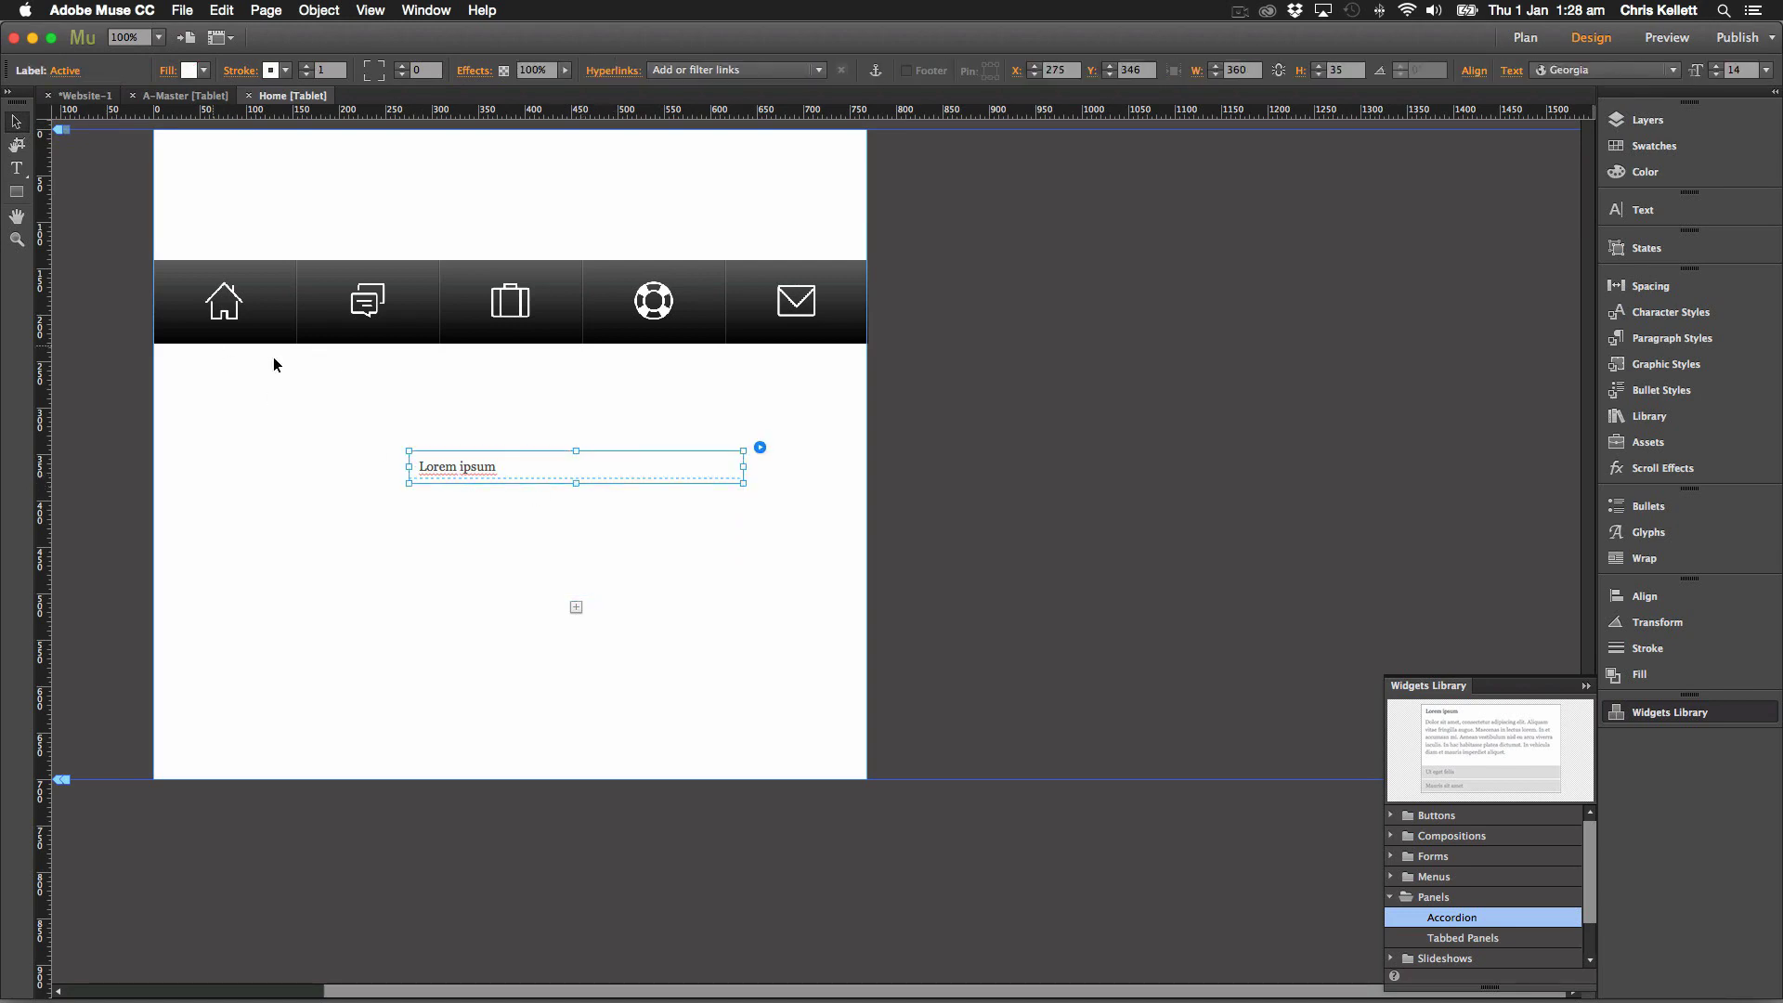
{"action": "left_click", "coordinate": [67, 74]}
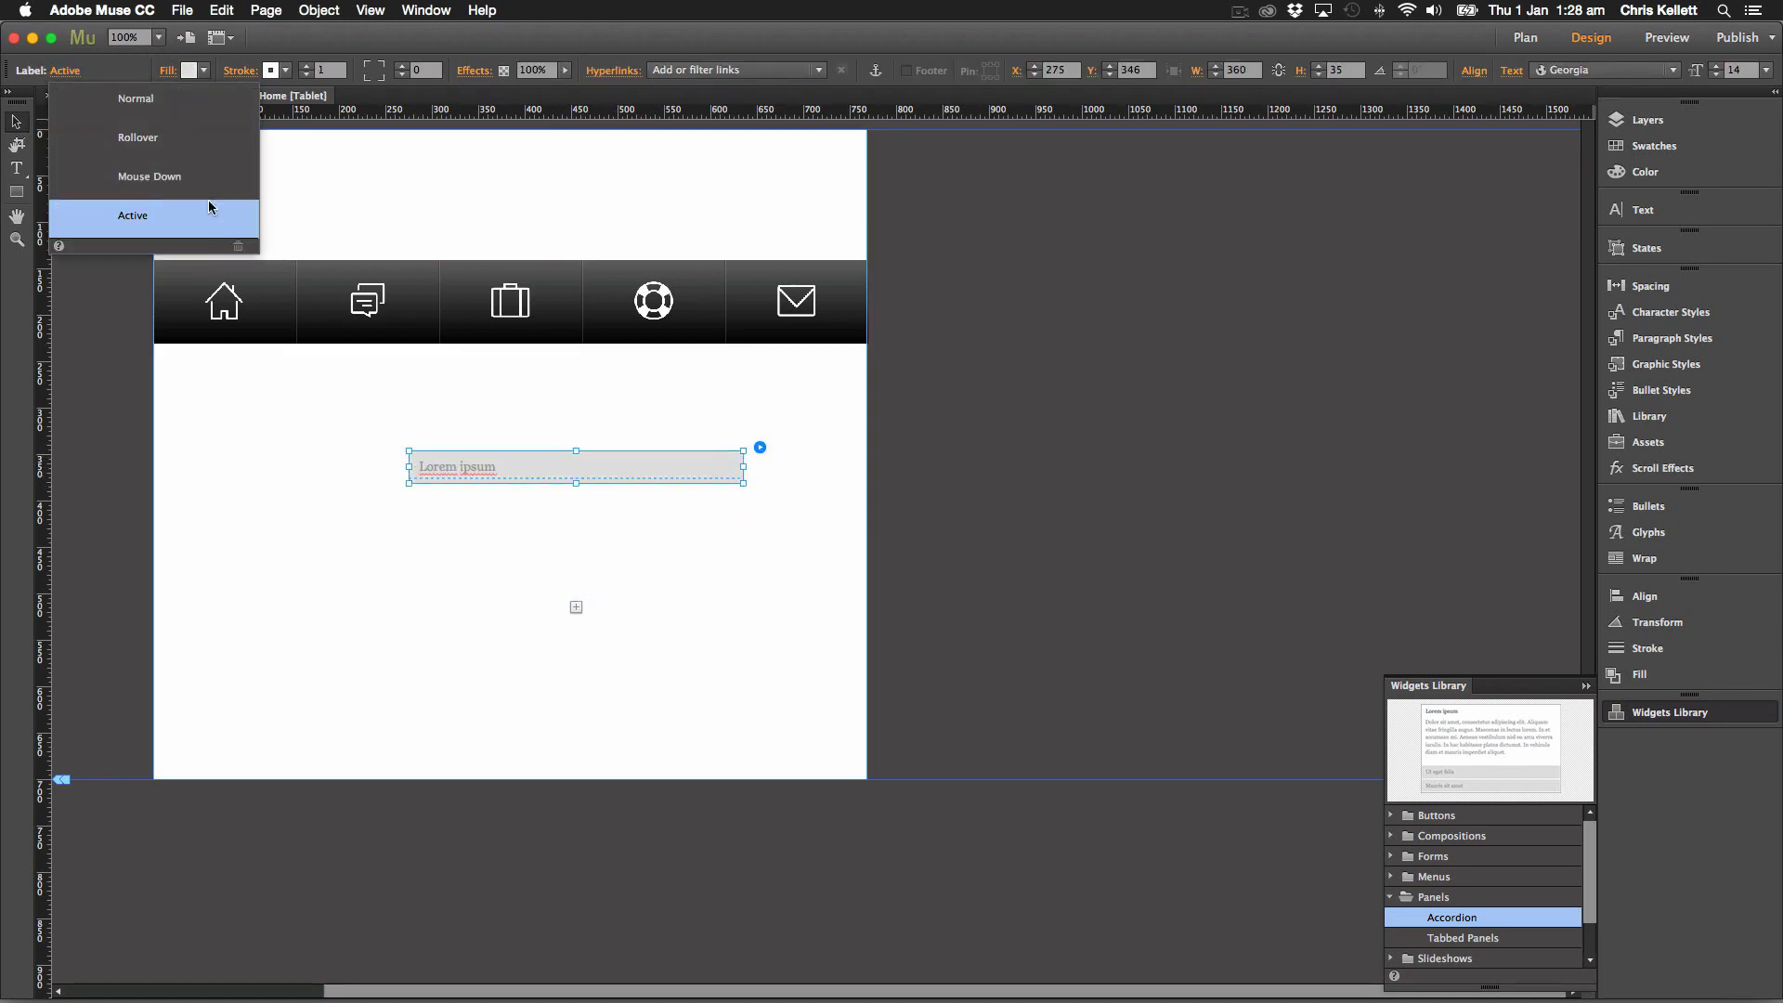
{"action": "left_click", "coordinate": [218, 163]}
{"action": "left_click", "coordinate": [219, 139]}
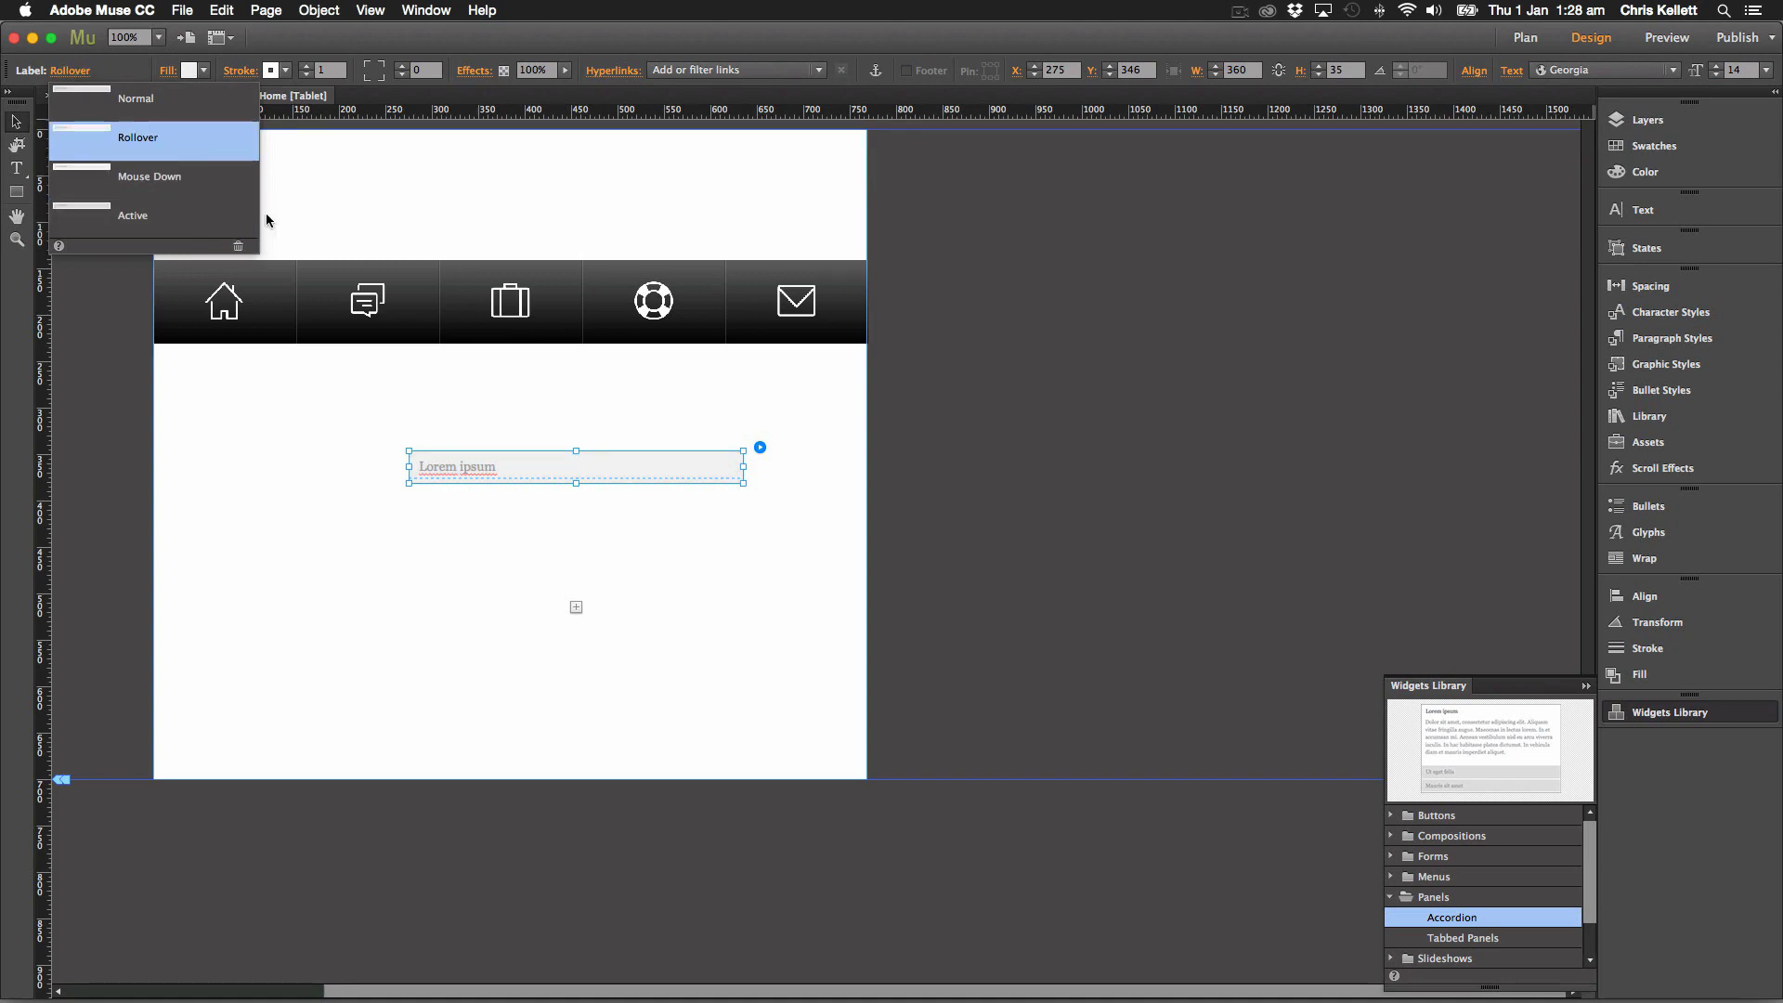
{"action": "left_click", "coordinate": [172, 102]}
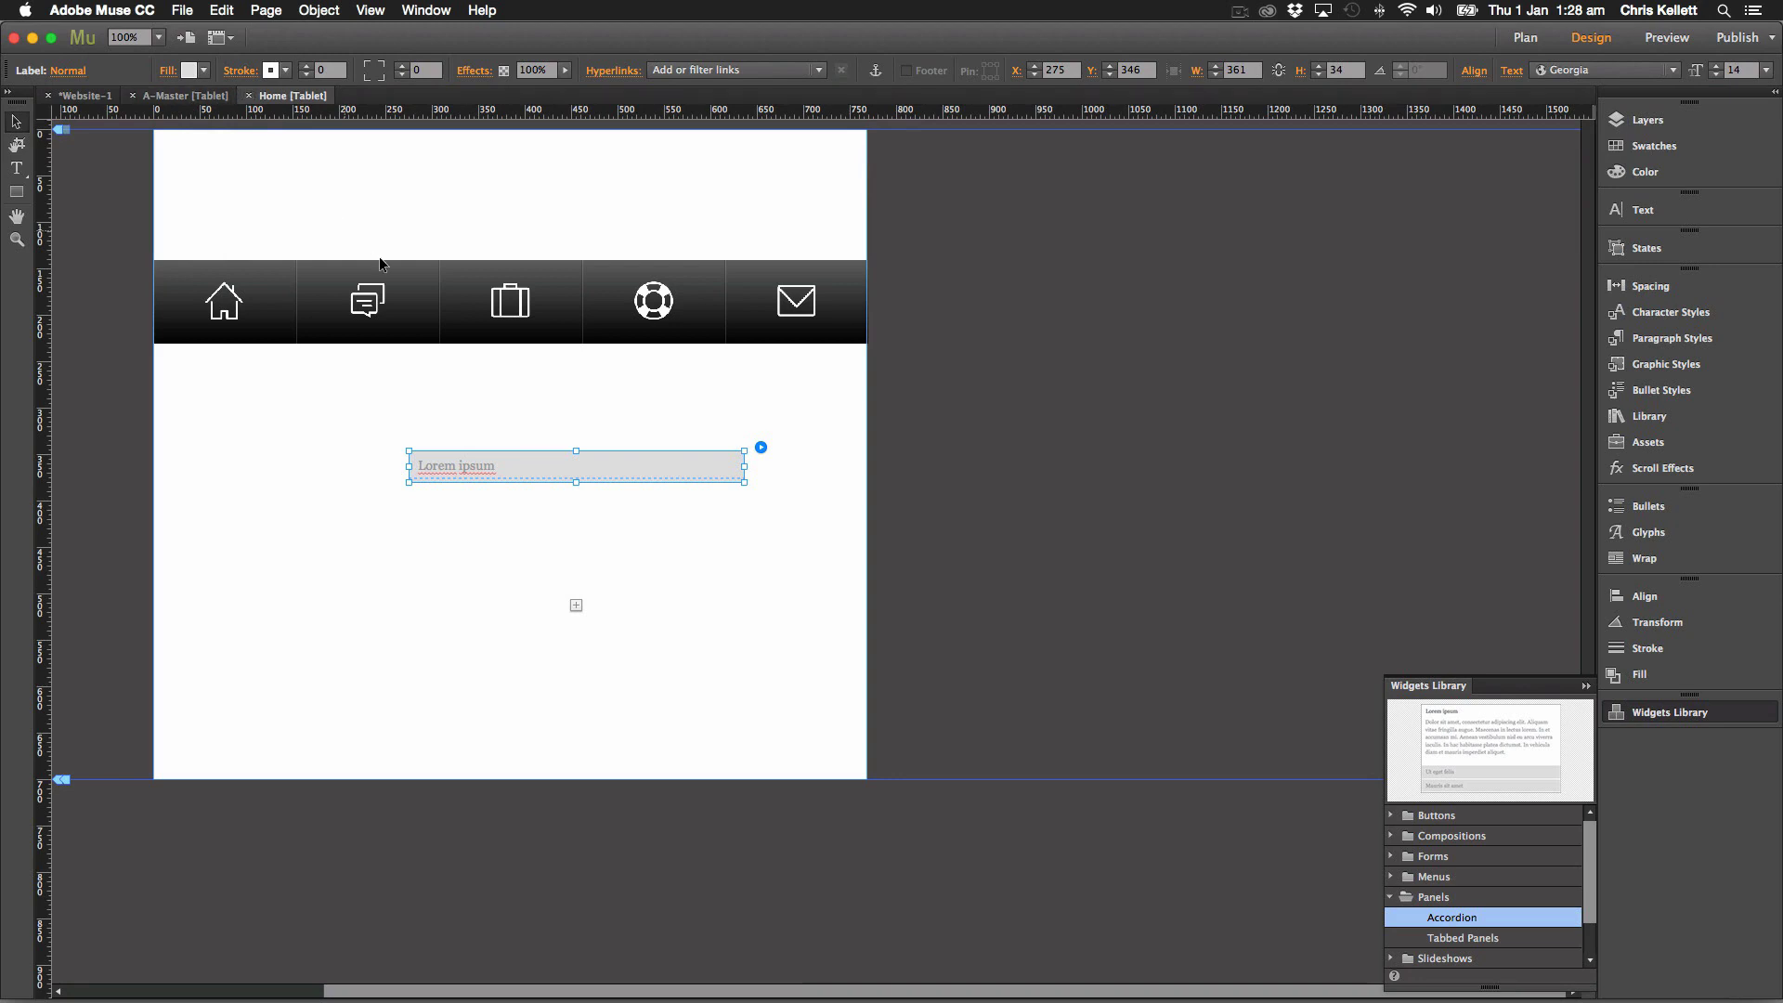
{"action": "left_click", "coordinate": [509, 506]}
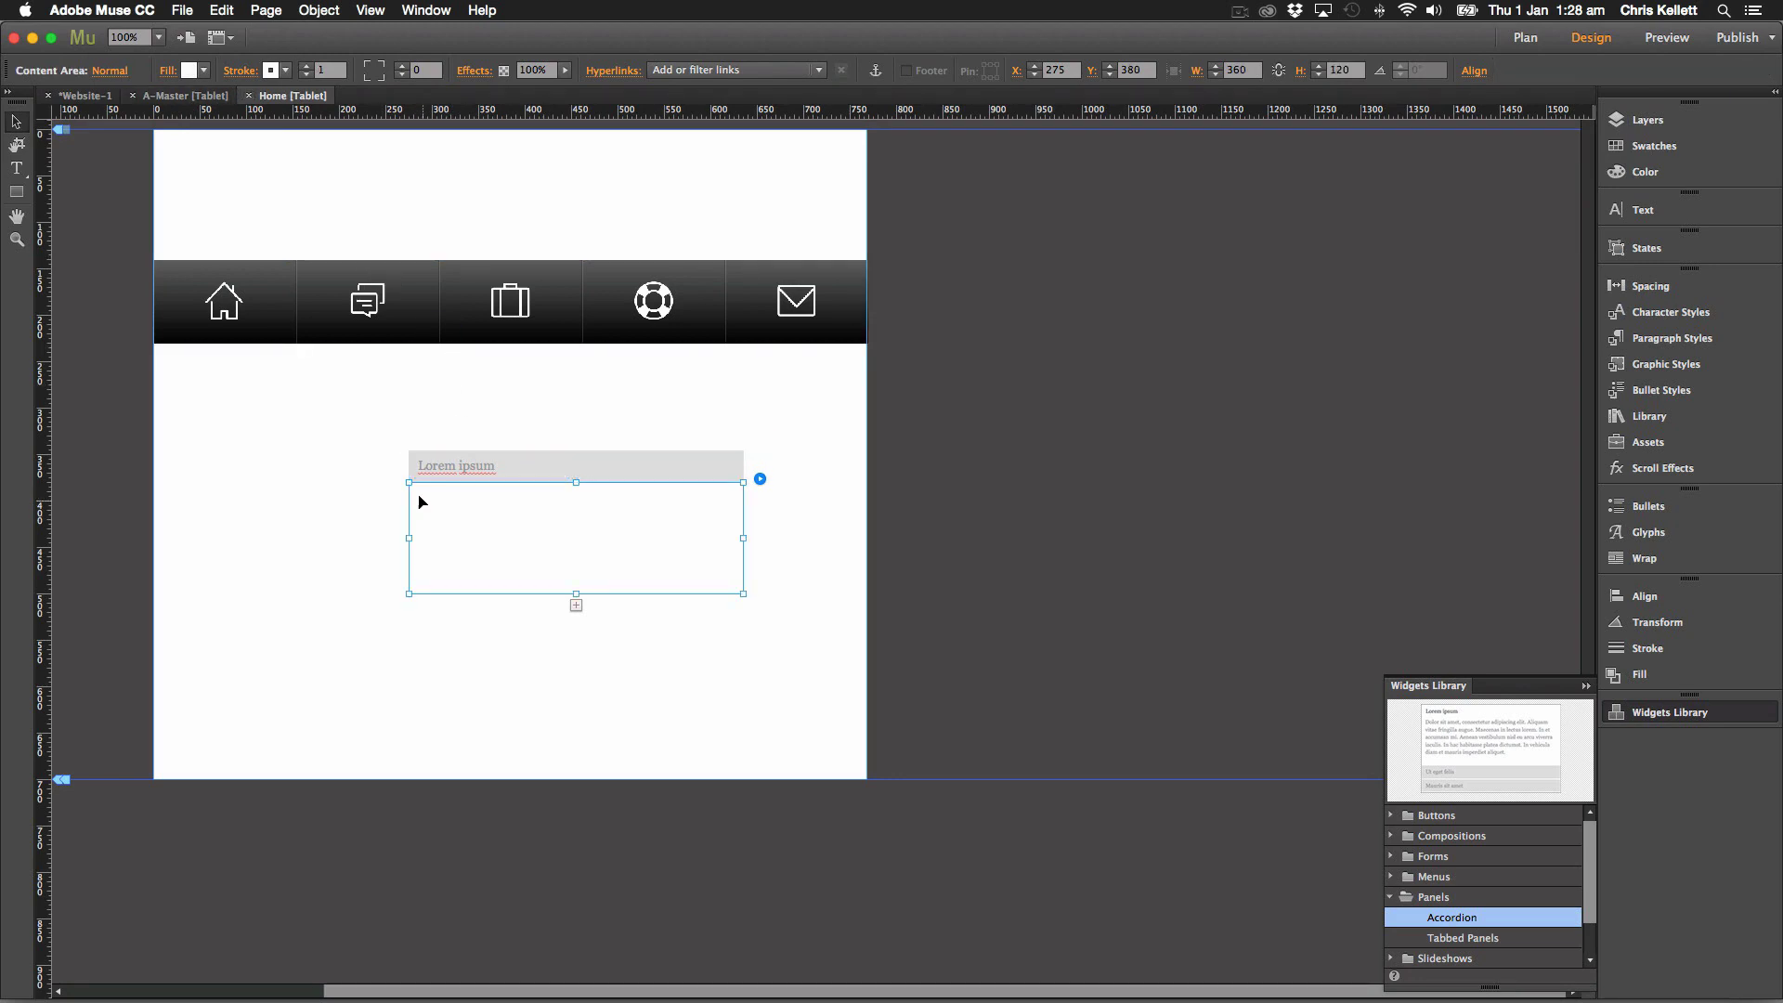
{"action": "left_click", "coordinate": [306, 76]}
{"action": "left_click", "coordinate": [238, 417]}
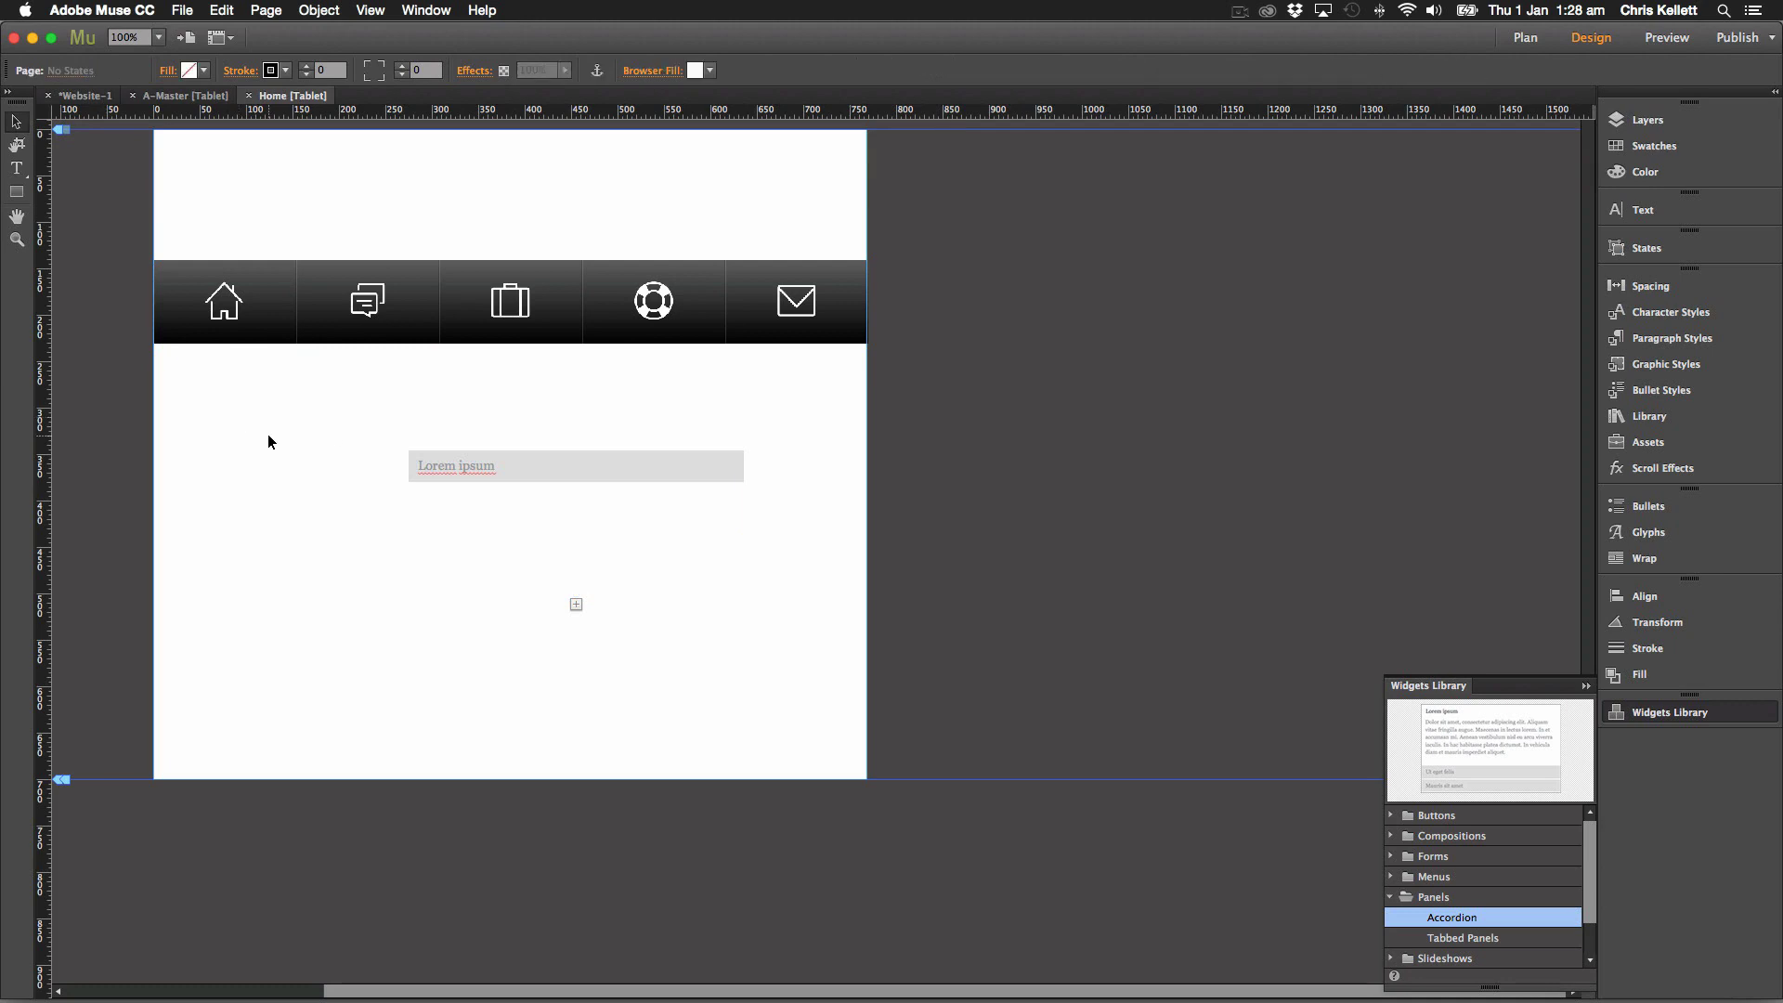
Set the Lorem ipsum tab's height to 75 px.
{"action": "left_click", "coordinate": [560, 476]}
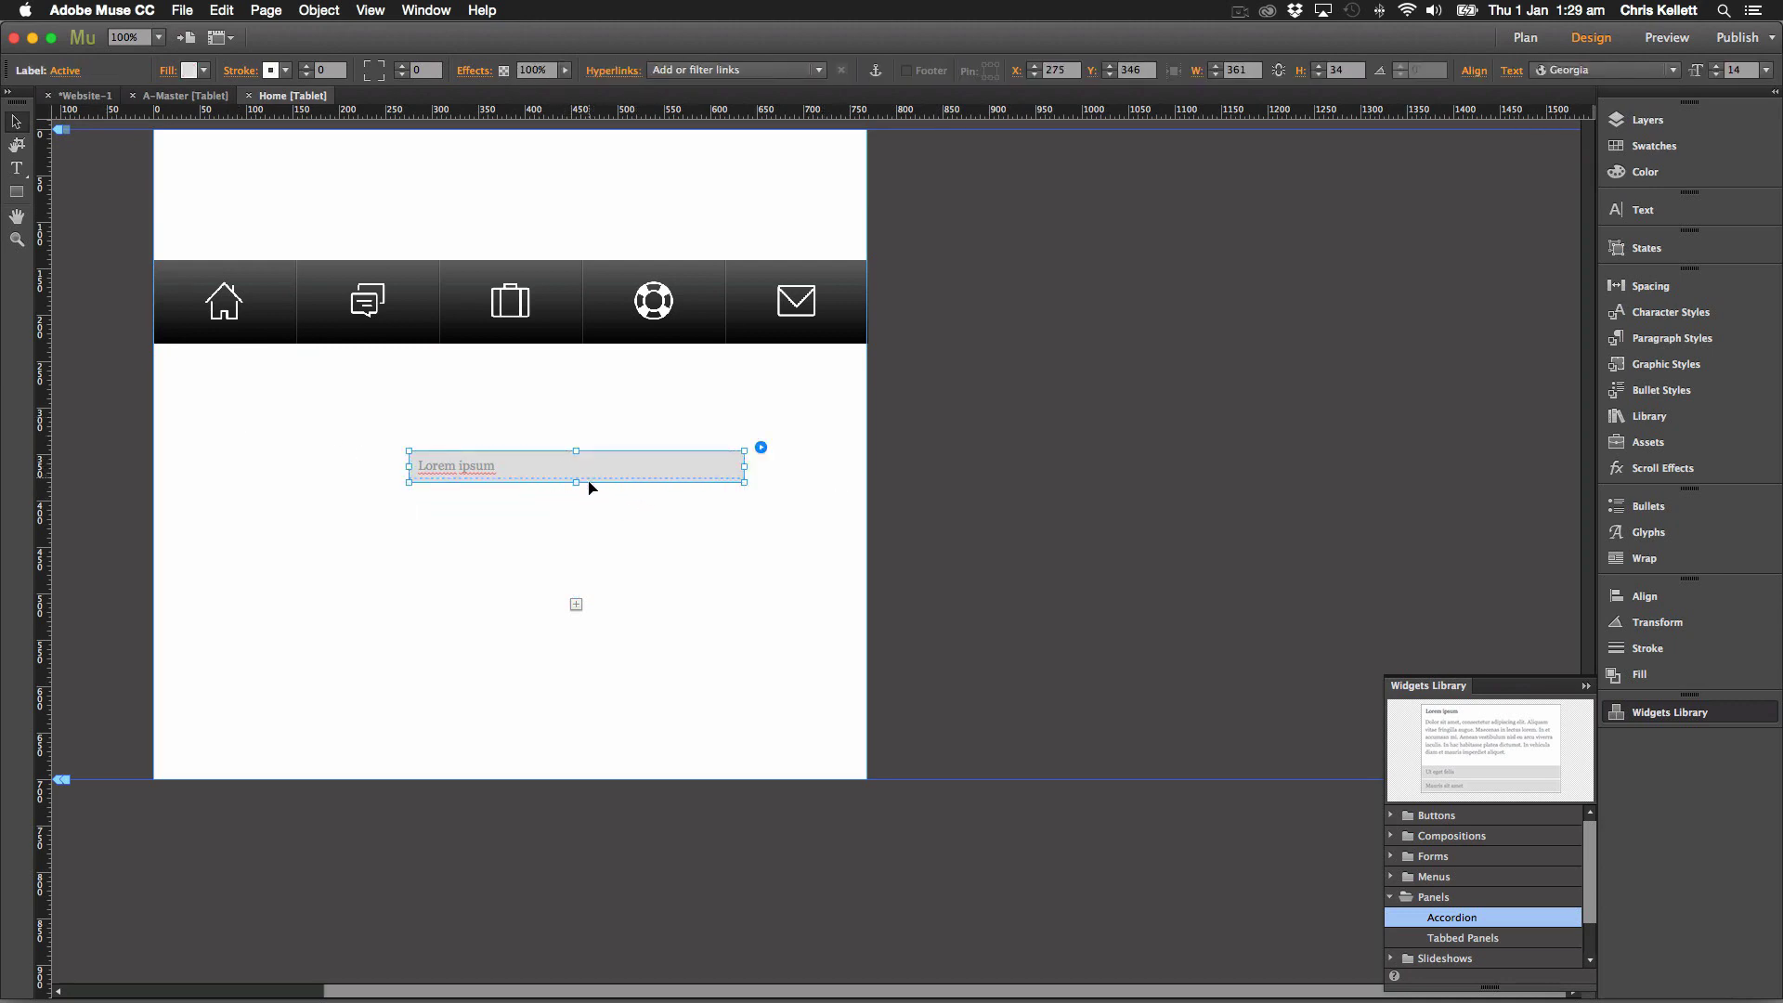
{"action": "left_click_drag", "start_coordinate": [578, 479], "coordinate": [580, 512]}
{"action": "left_click", "coordinate": [1337, 71]}
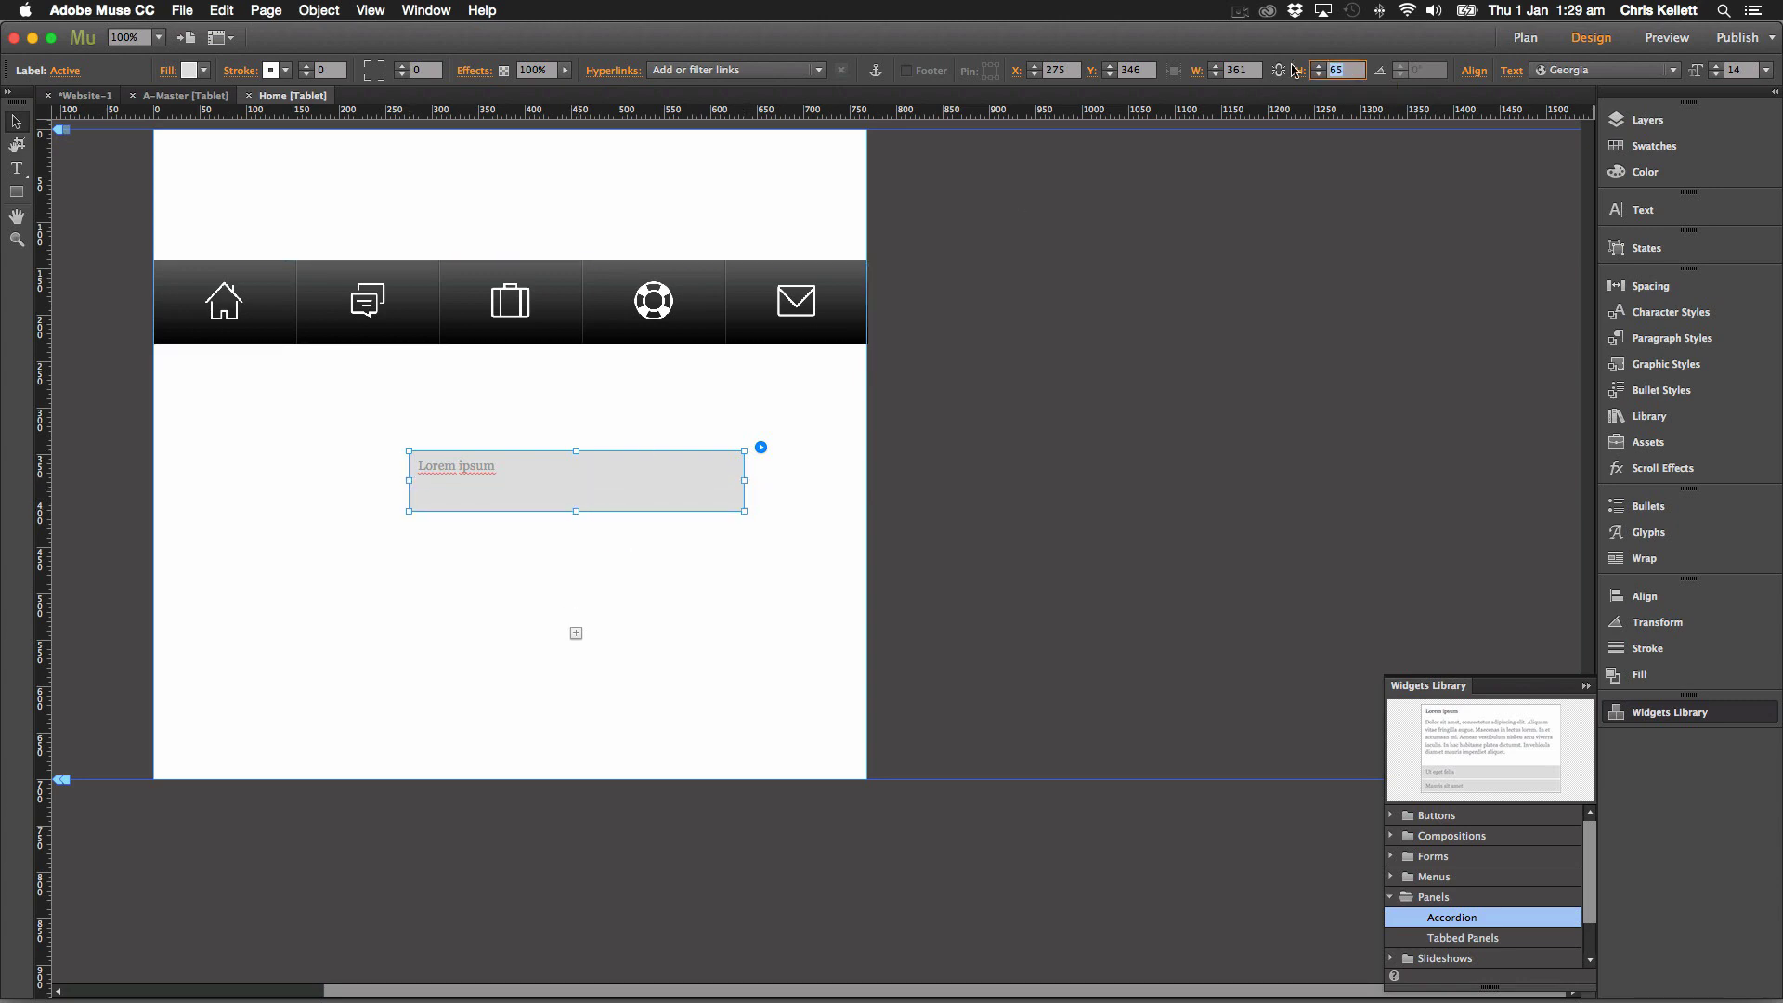
{"action": "type", "text": "75"}
{"action": "key", "text": "Return"}
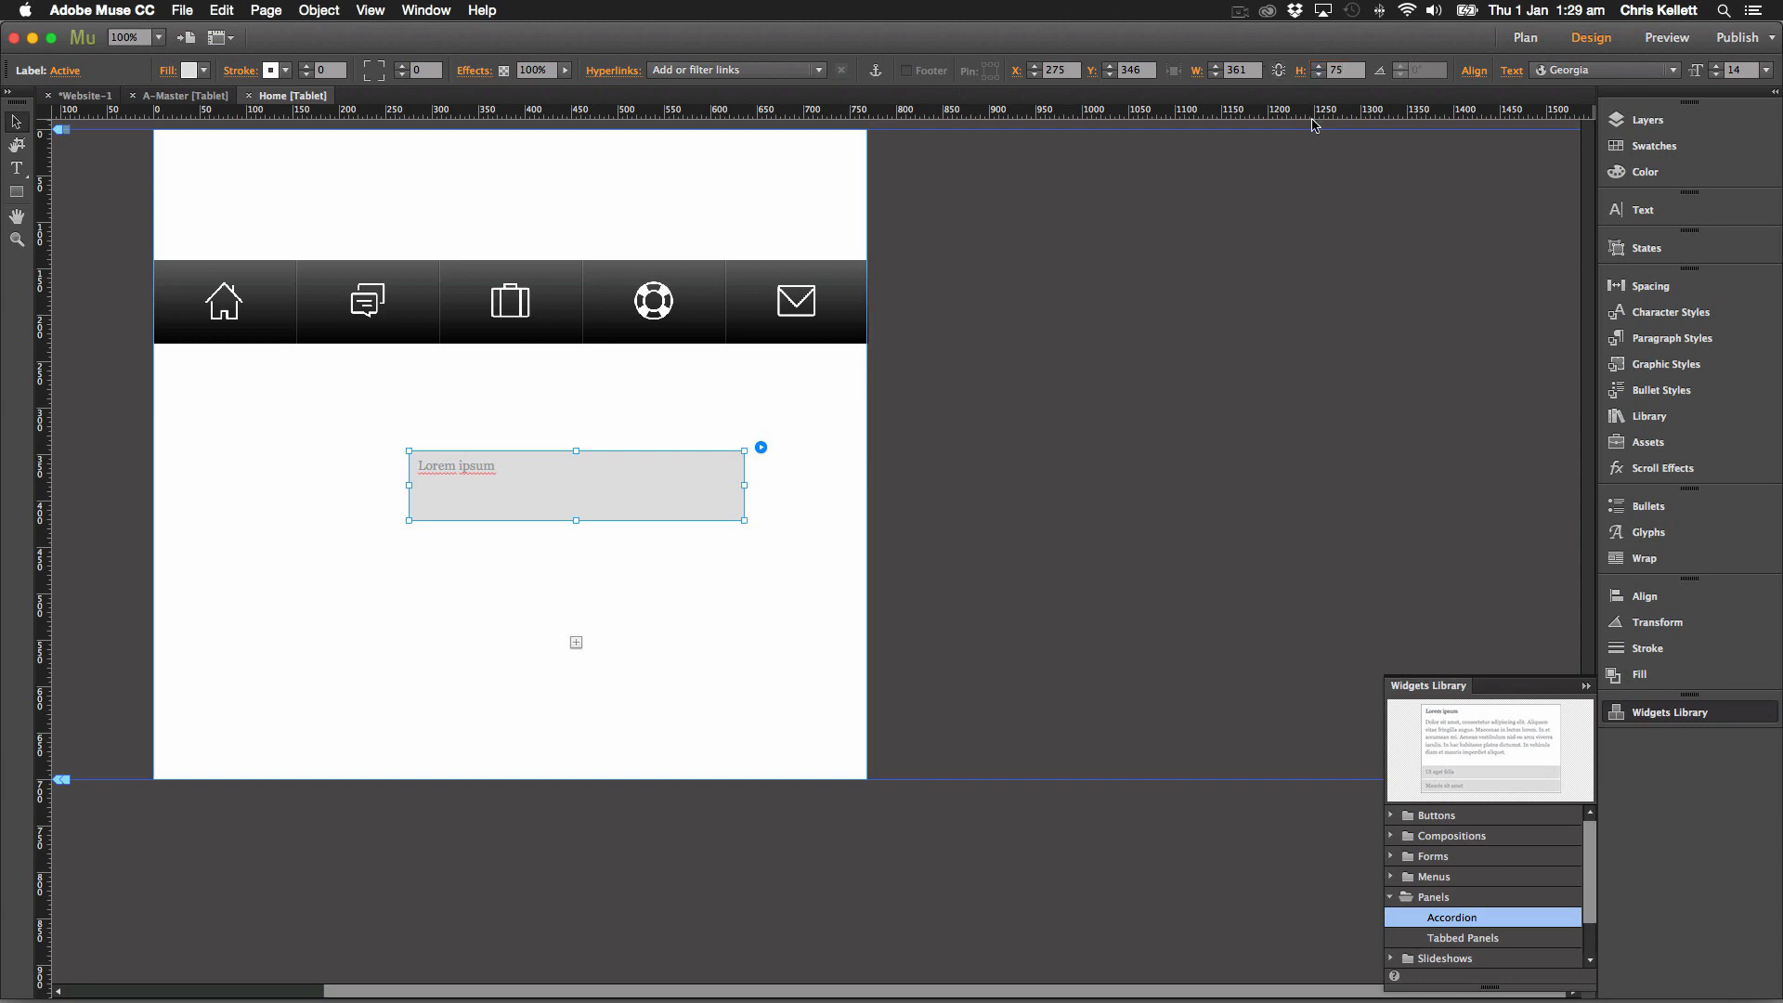
{"action": "left_click", "coordinate": [665, 579]}
{"action": "left_click", "coordinate": [544, 497]}
Centre the tab's label text, keeping the Georgia font.
{"action": "left_click", "coordinate": [1660, 212]}
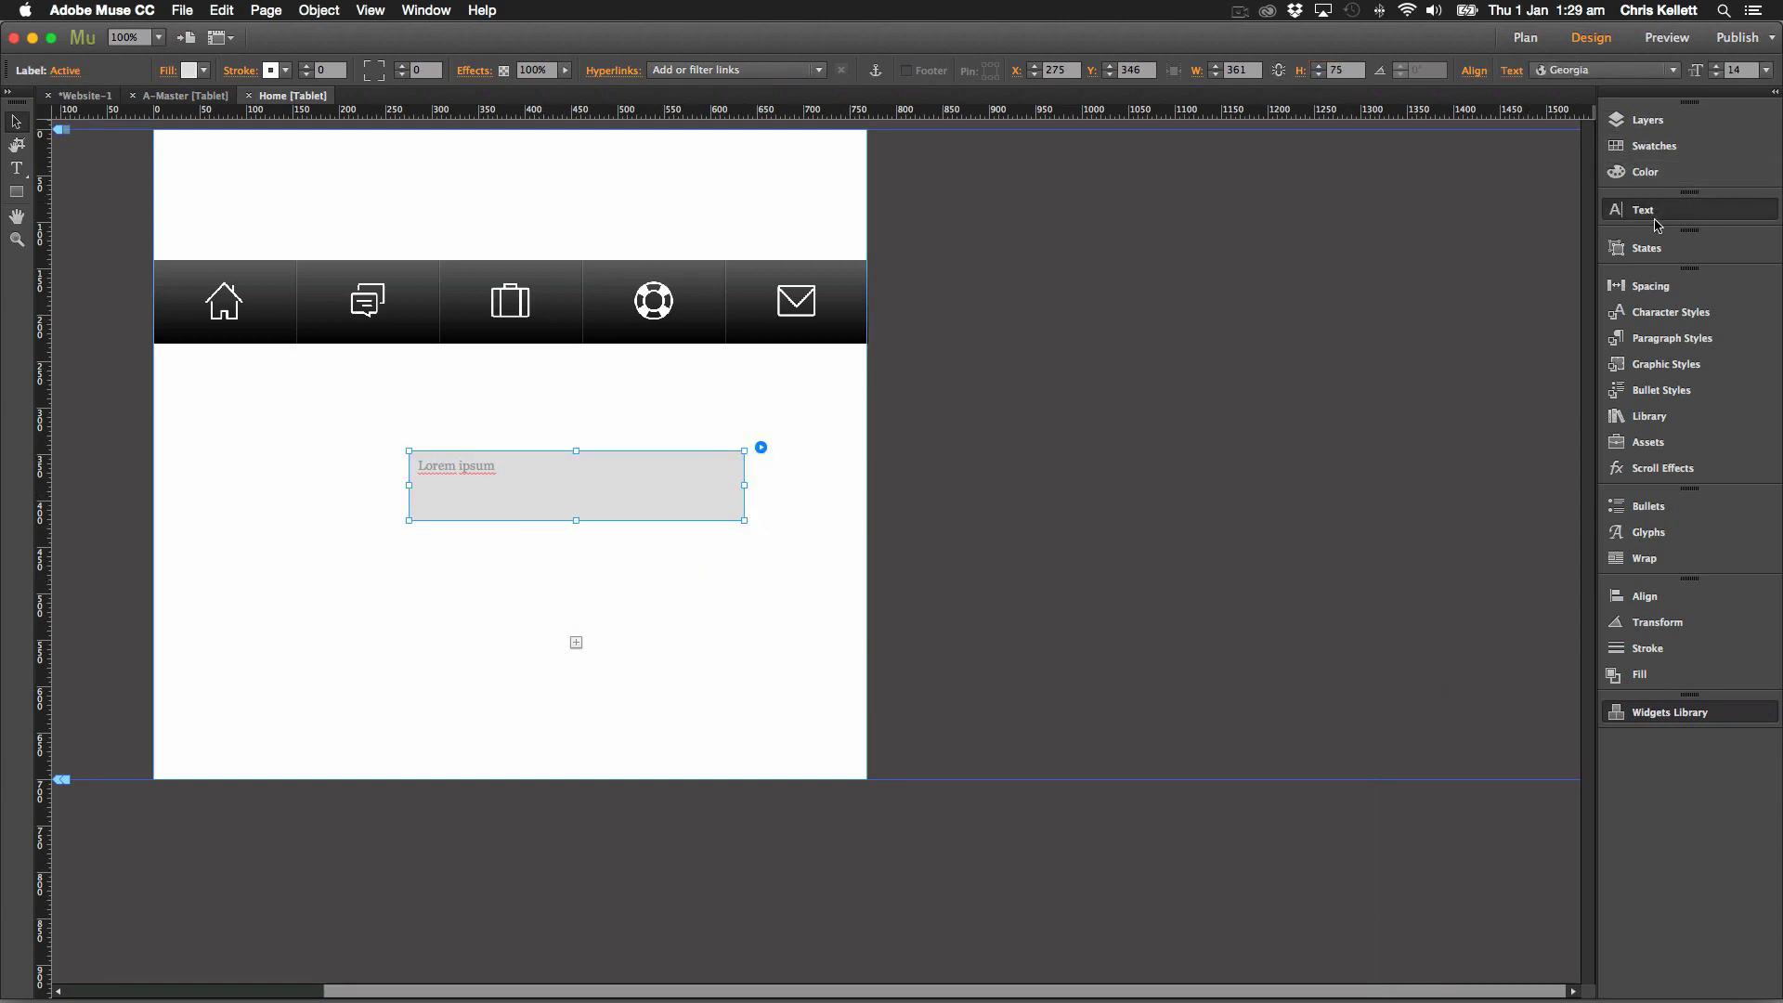
{"action": "left_click", "coordinate": [1519, 288]}
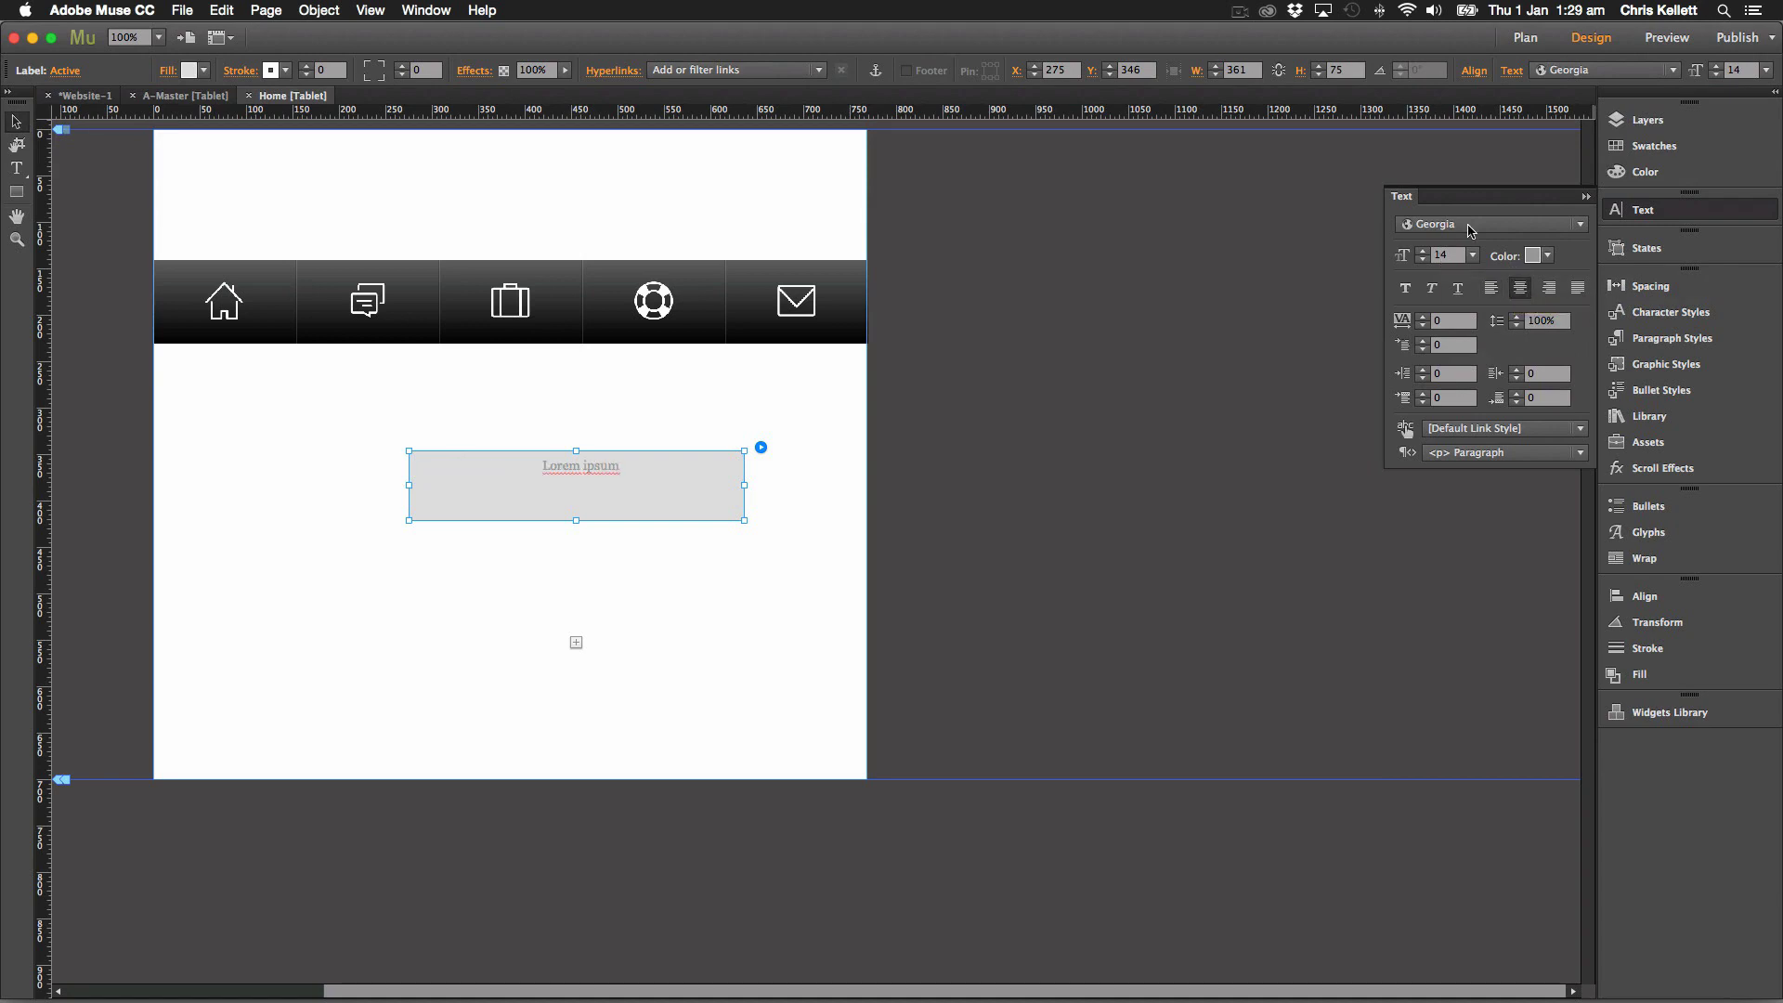
{"action": "left_click", "coordinate": [1481, 225]}
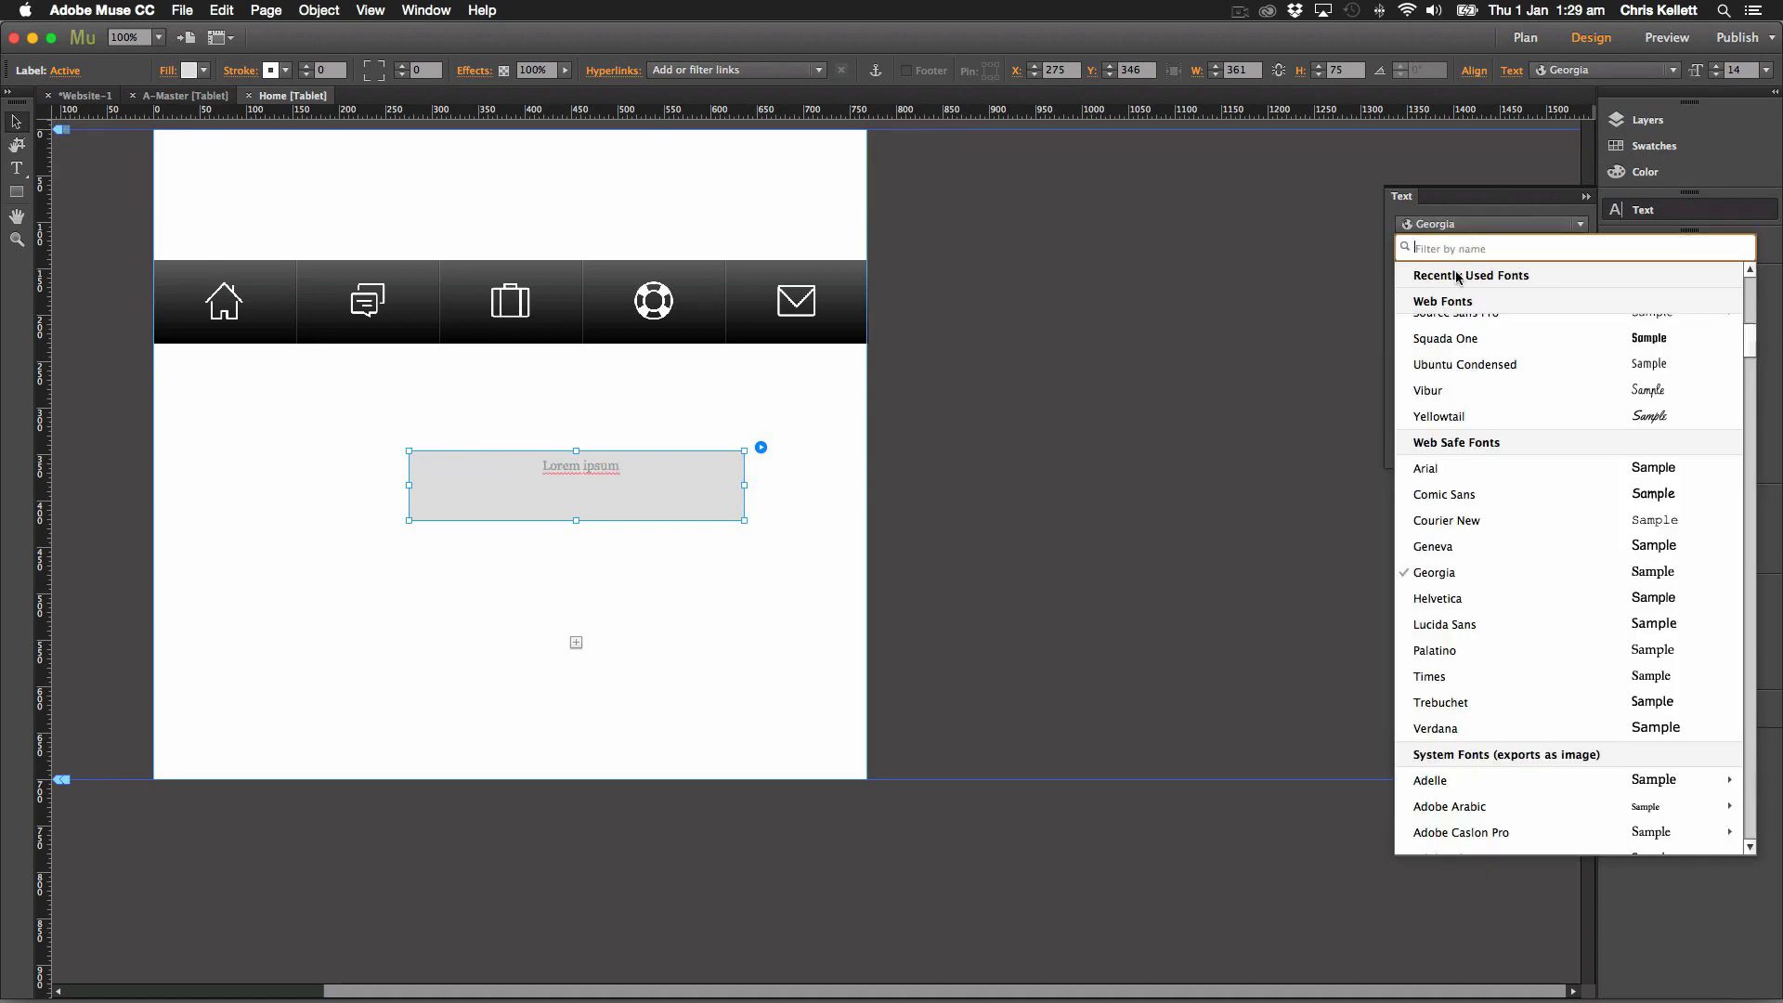
{"action": "left_click", "coordinate": [1477, 220]}
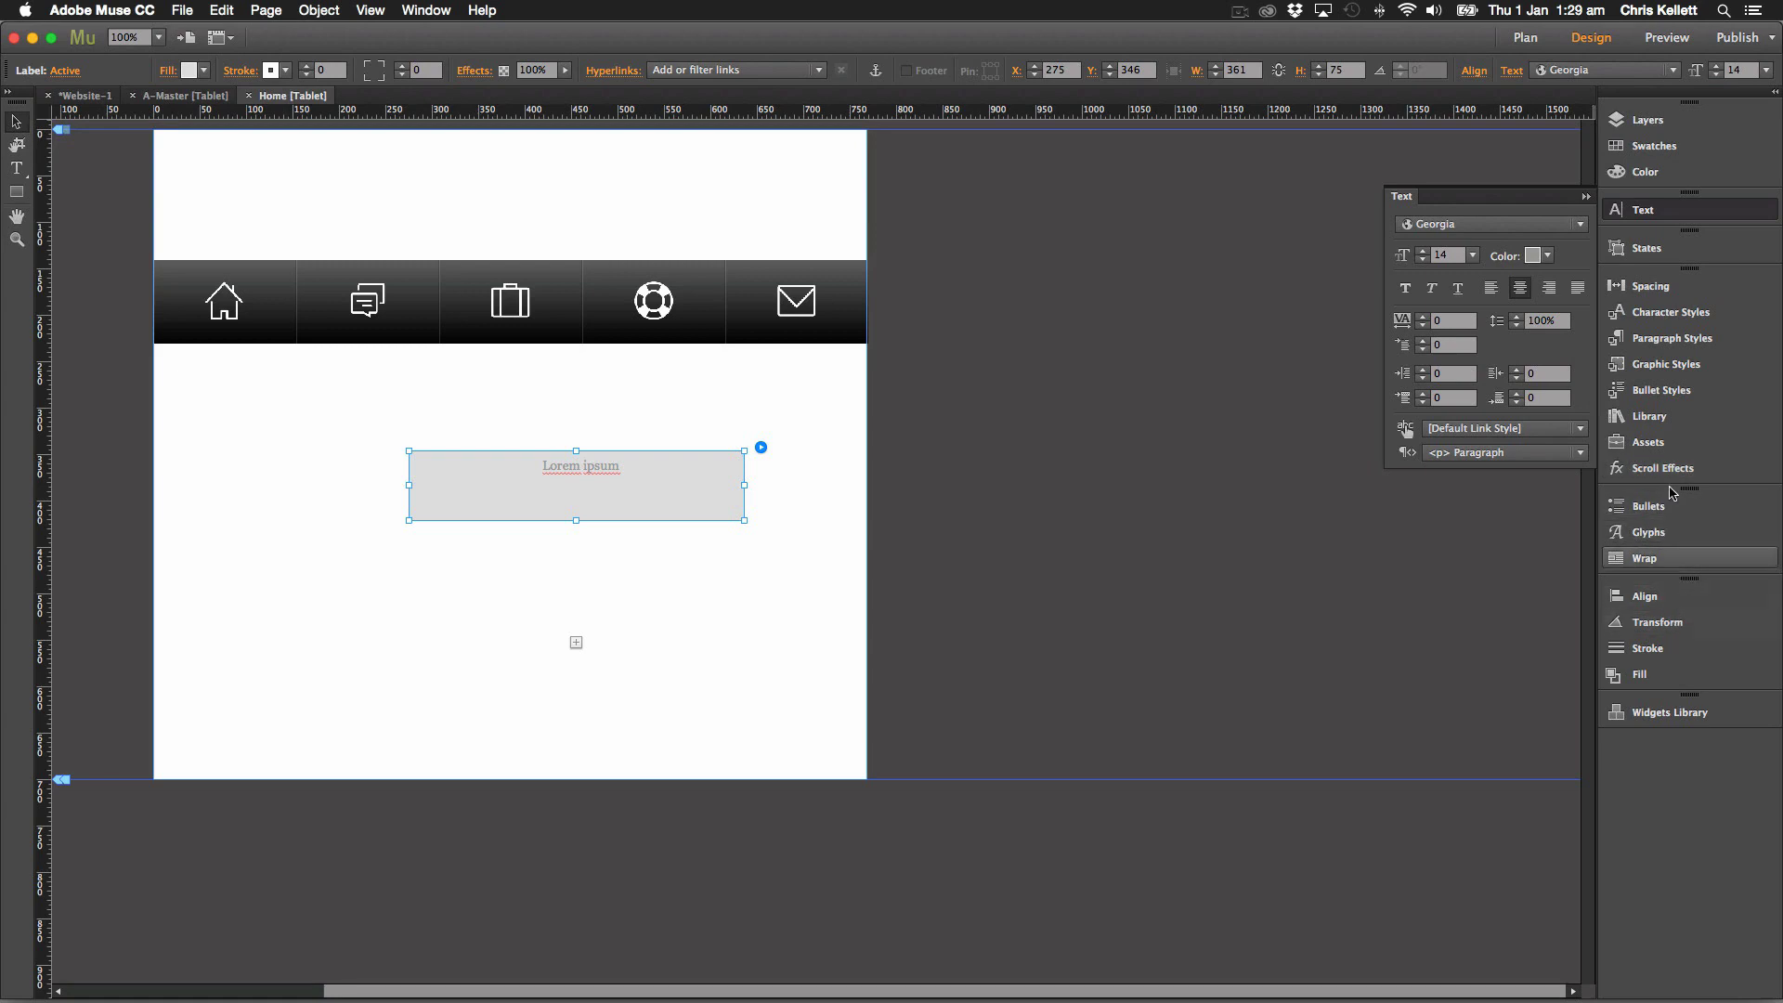
Set the tab label's padding to 0 on all sides except 20 at the top.
{"action": "left_click", "coordinate": [1650, 286]}
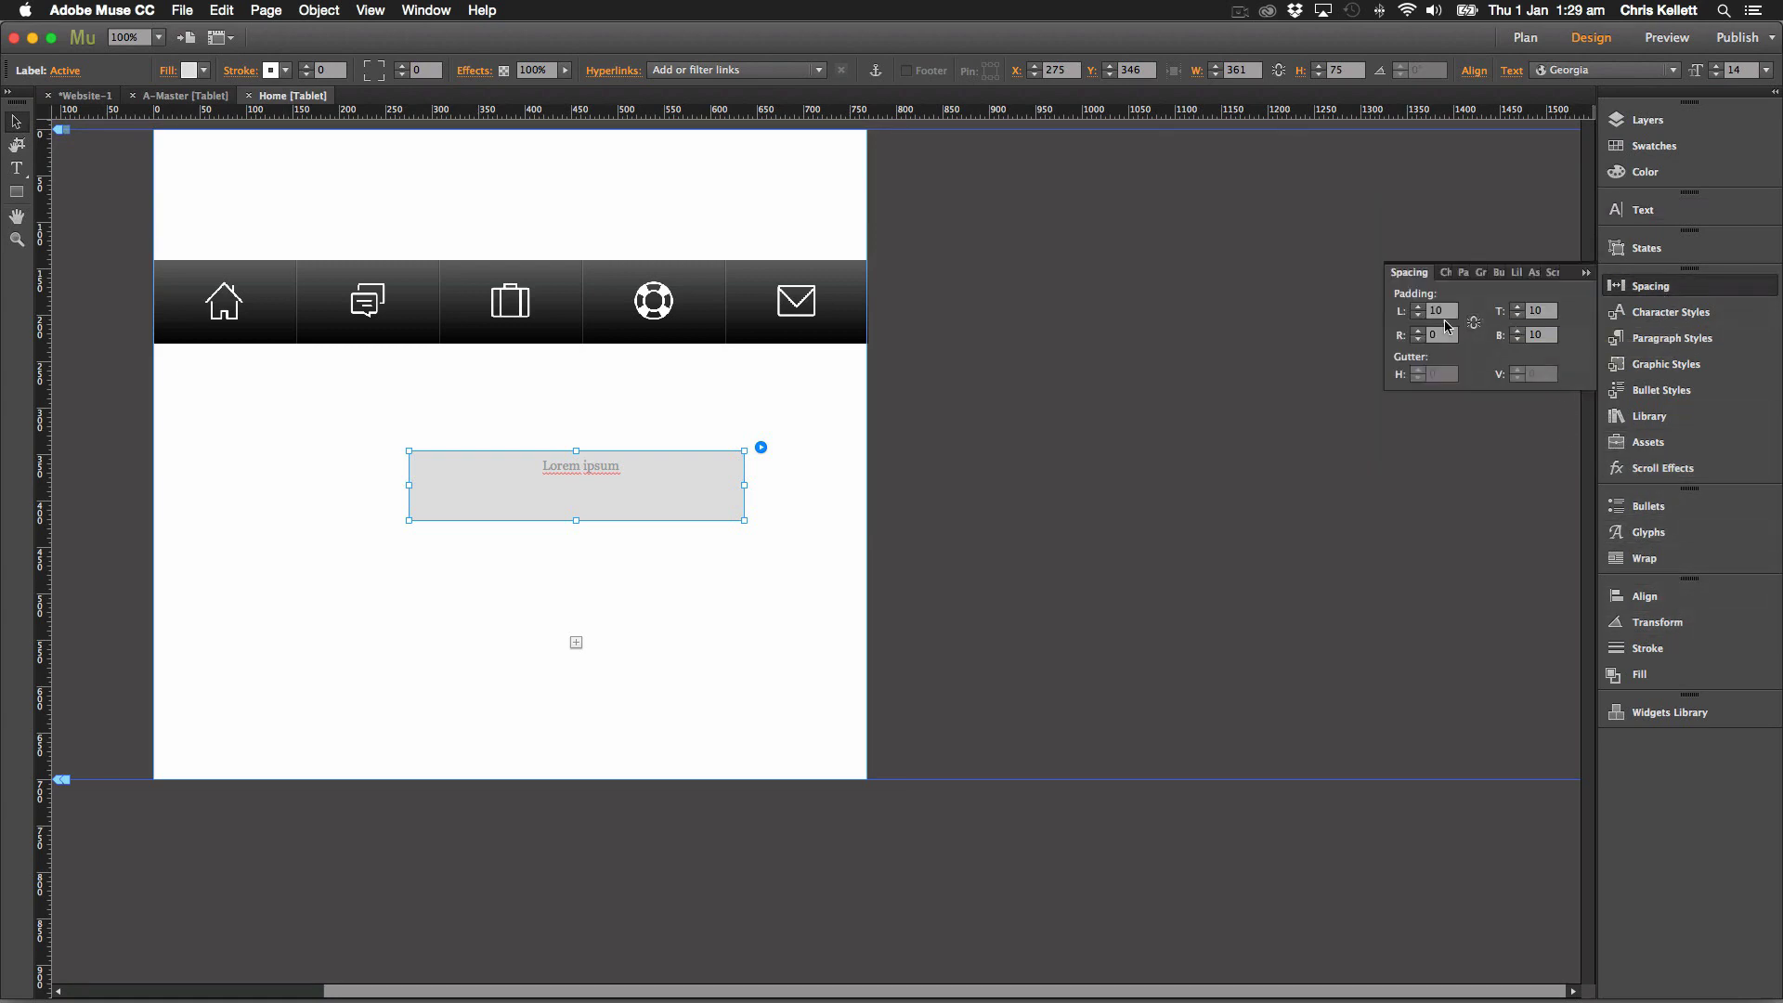
{"action": "left_click", "coordinate": [1473, 324]}
{"action": "left_click", "coordinate": [1451, 311]}
{"action": "type", "text": "0"}
{"action": "left_click", "coordinate": [1534, 334]}
{"action": "left_click", "coordinate": [1541, 311]}
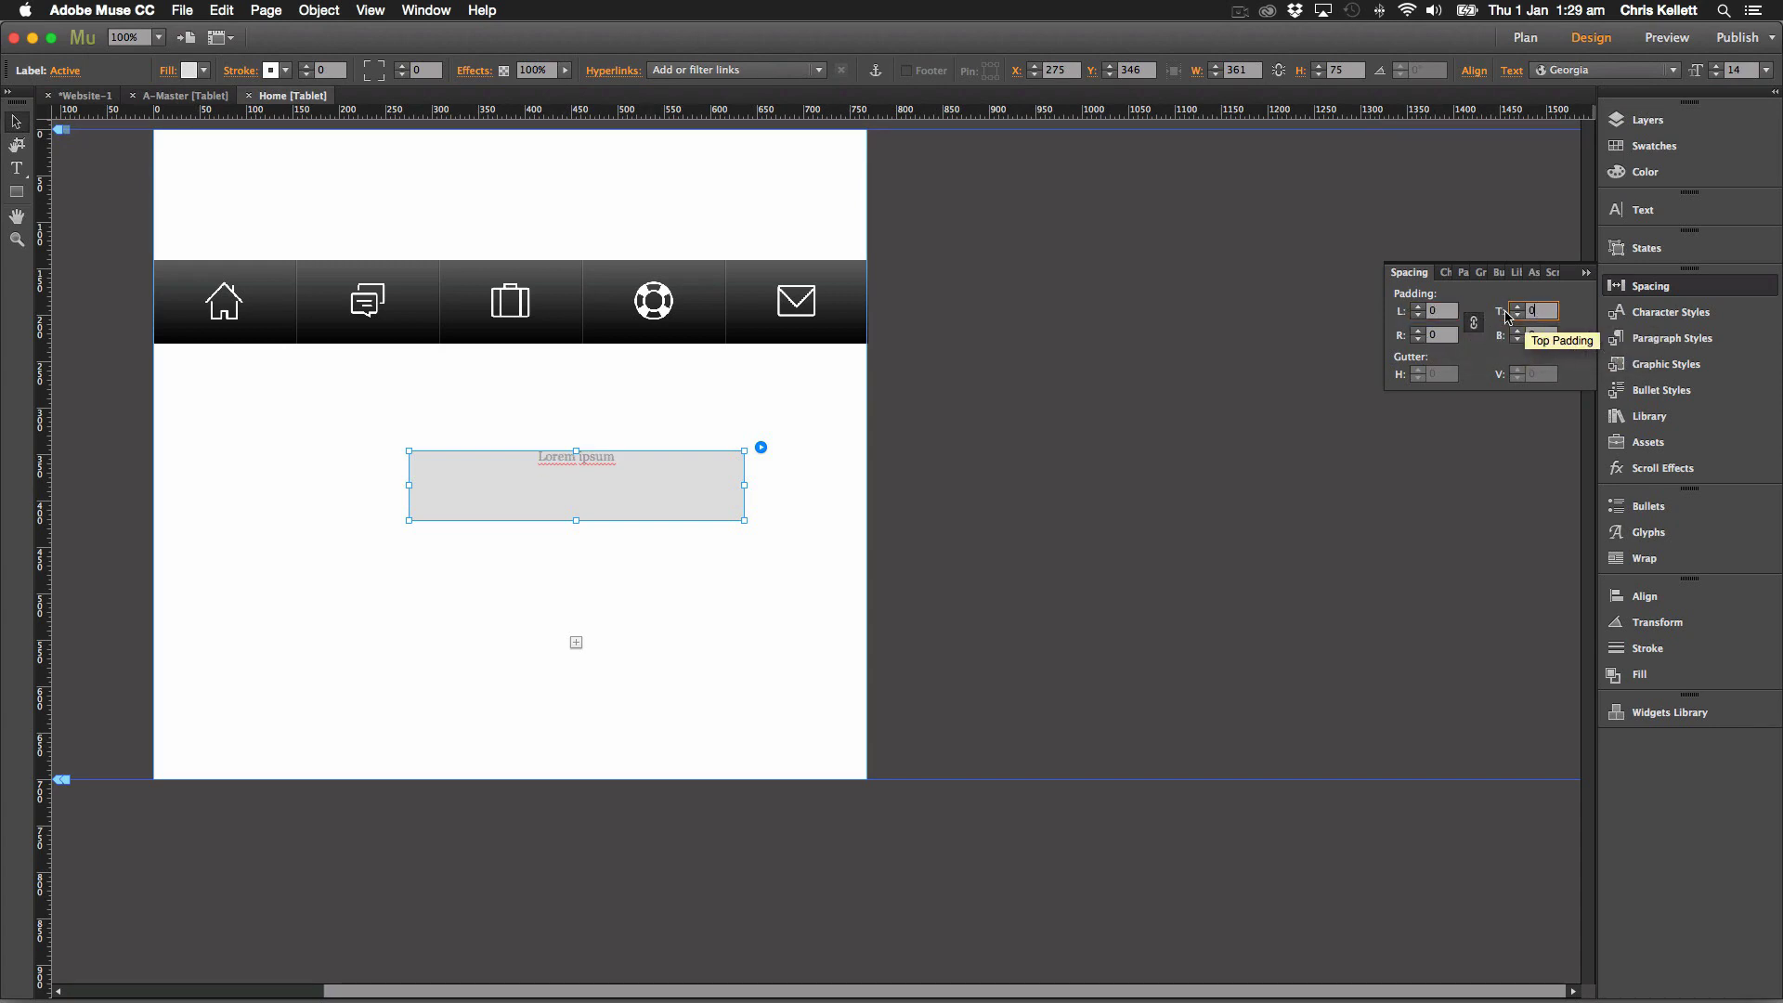
{"action": "left_click", "coordinate": [1473, 323]}
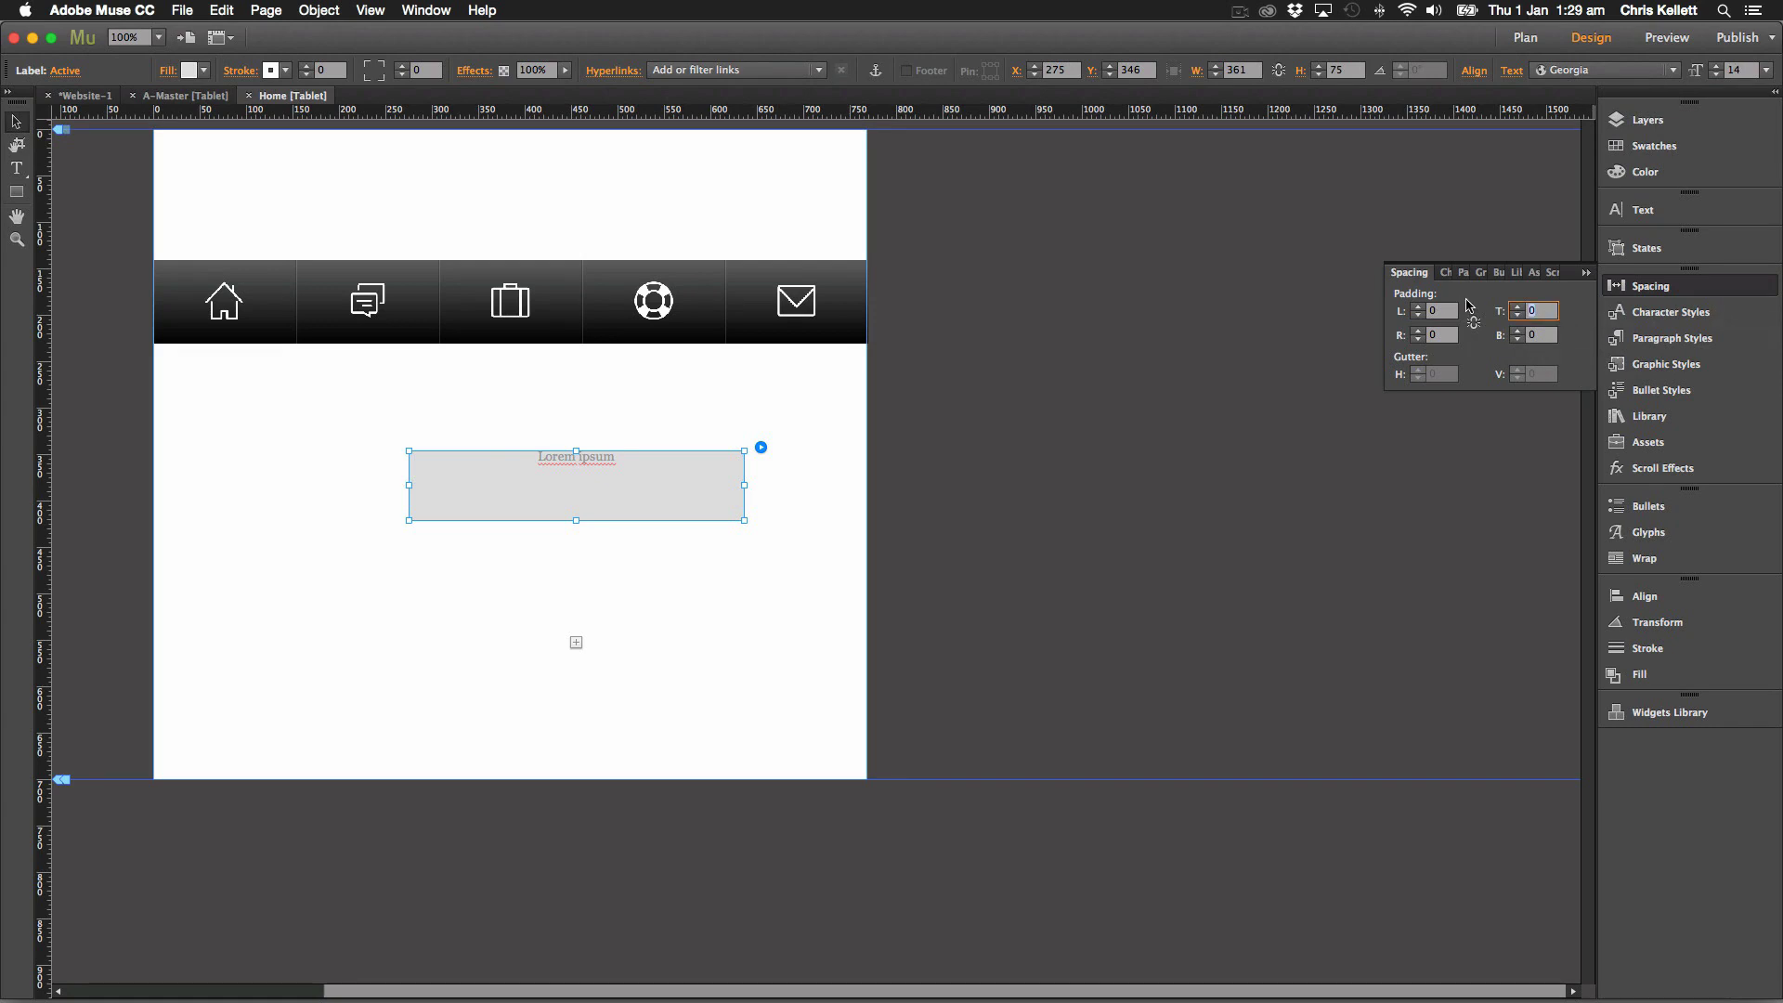
{"action": "key", "text": "Return"}
{"action": "left_click", "coordinate": [808, 501]}
{"action": "left_click", "coordinate": [621, 506]}
In the Normal state, set left, right and bottom padding to 0 and top to 20.
{"action": "left_click", "coordinate": [67, 72]}
{"action": "left_click", "coordinate": [139, 100]}
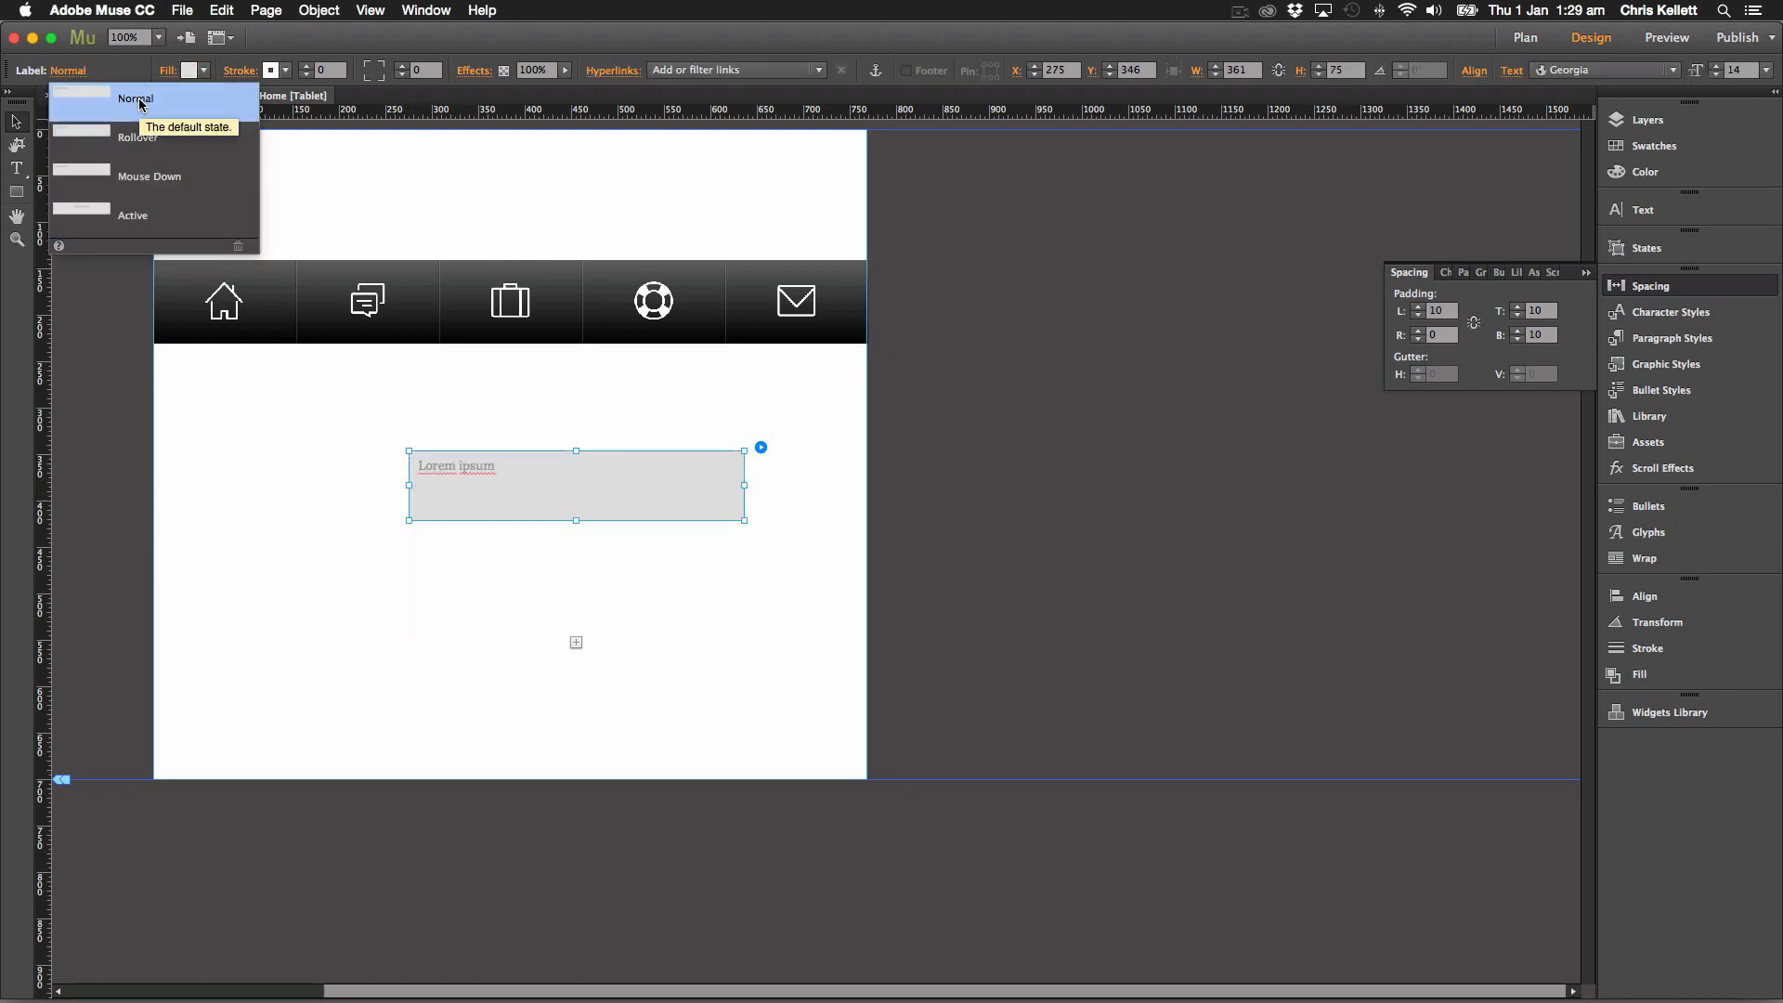
{"action": "left_click", "coordinate": [121, 216]}
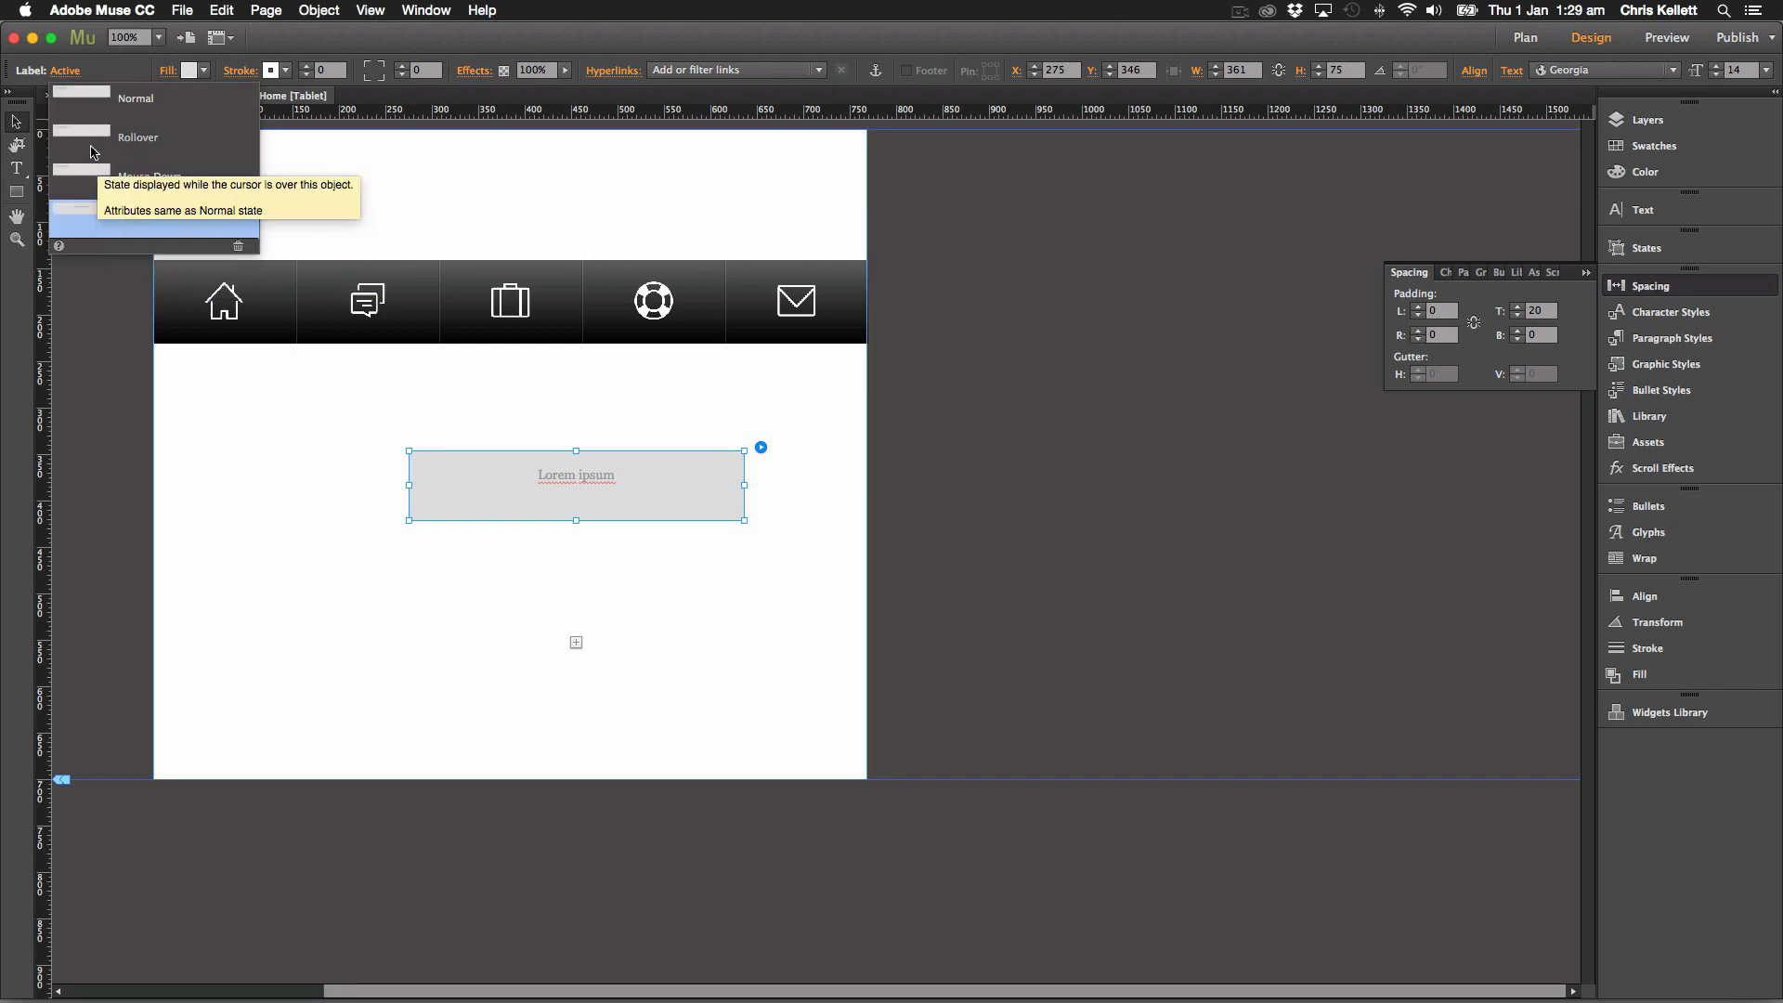
{"action": "left_click", "coordinate": [214, 230]}
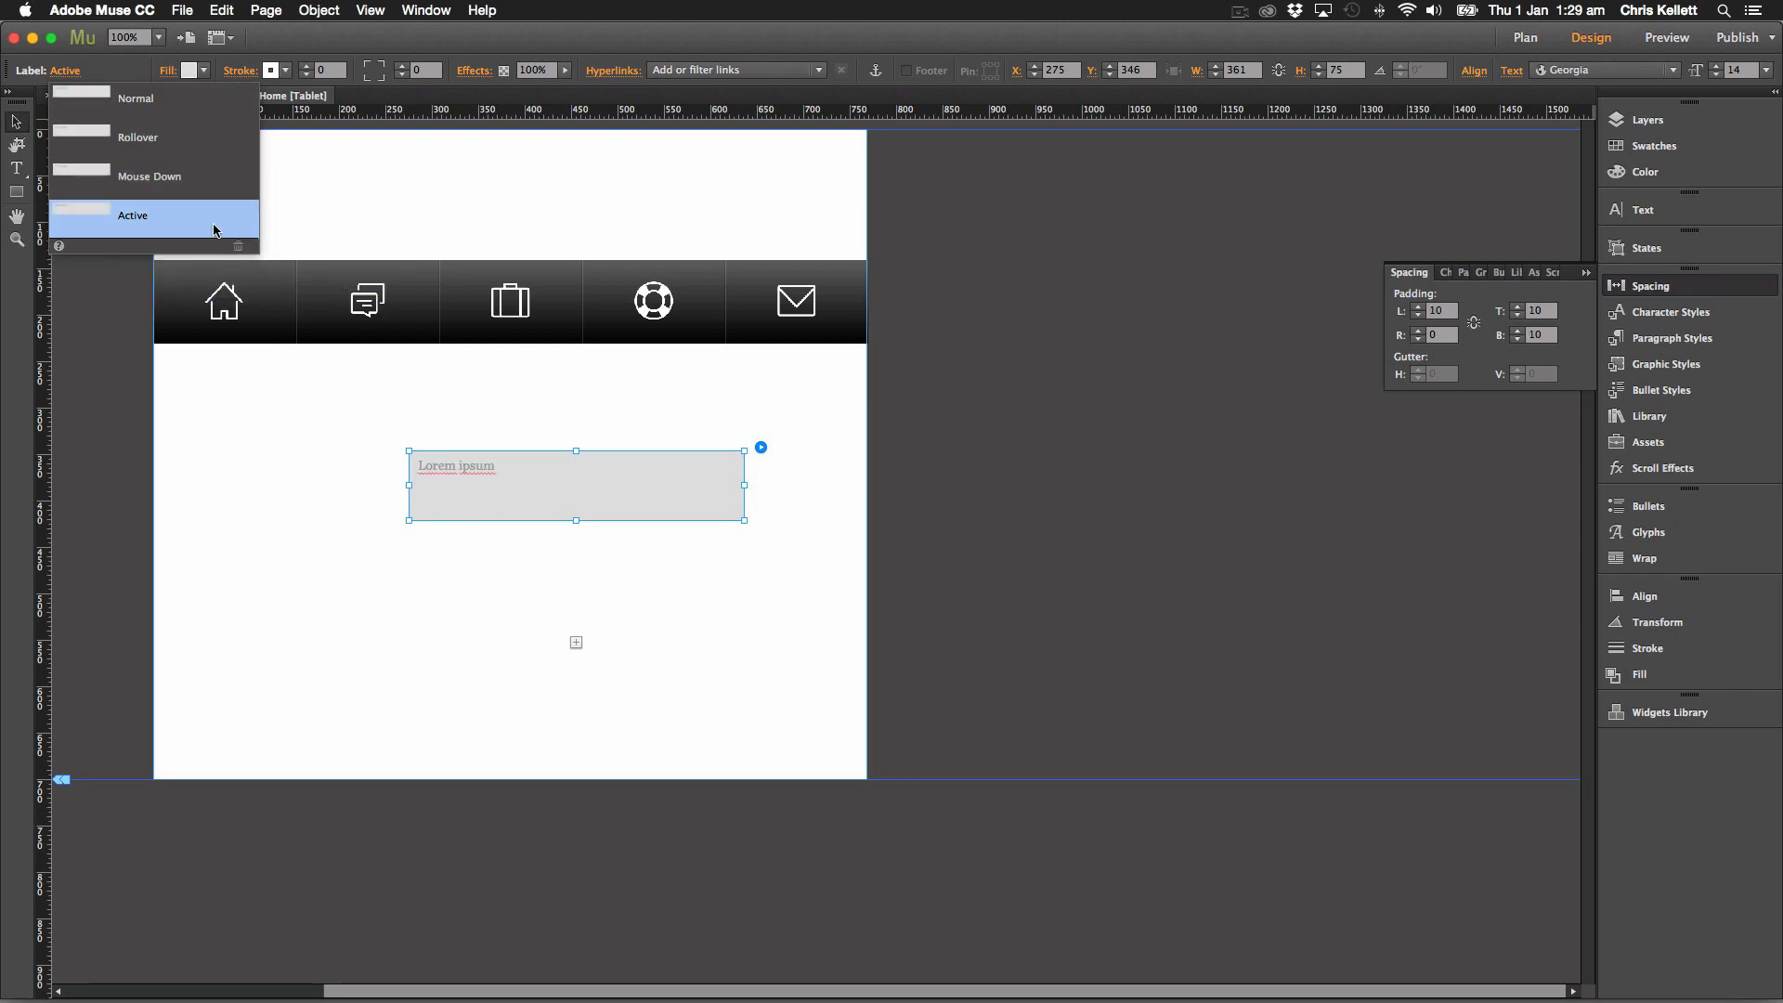
{"action": "left_click", "coordinate": [185, 176]}
{"action": "left_click", "coordinate": [176, 137]}
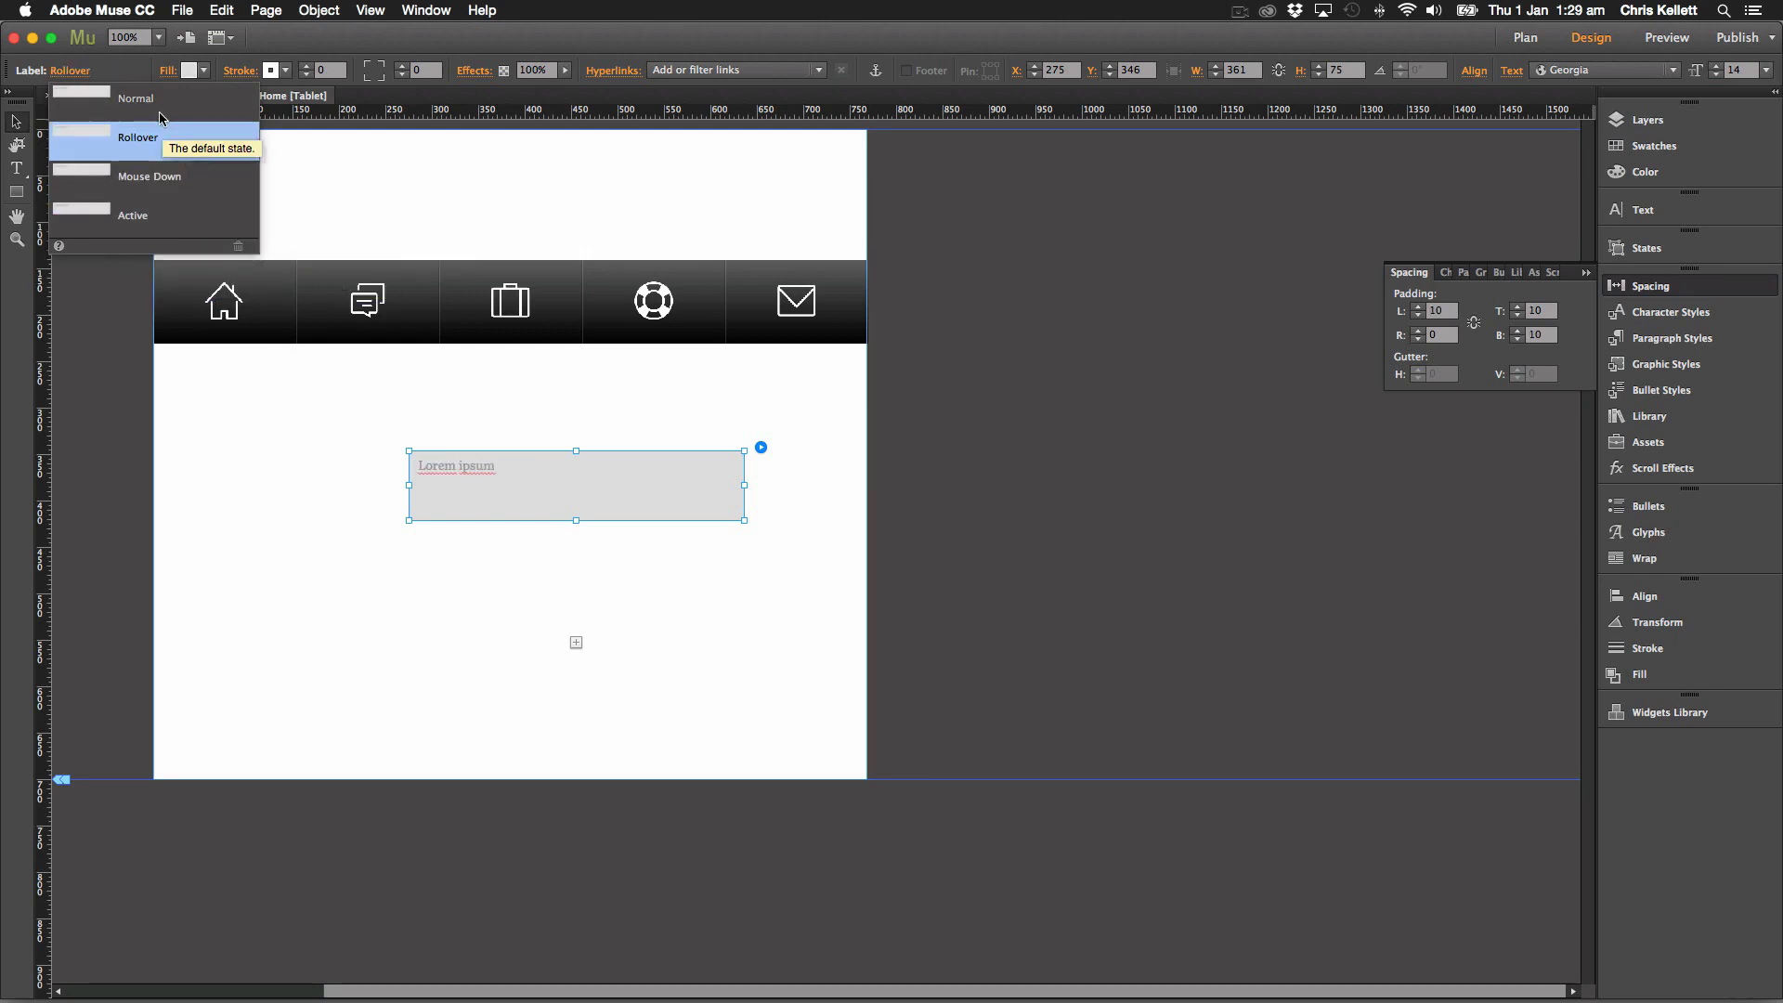
{"action": "left_click", "coordinate": [98, 98]}
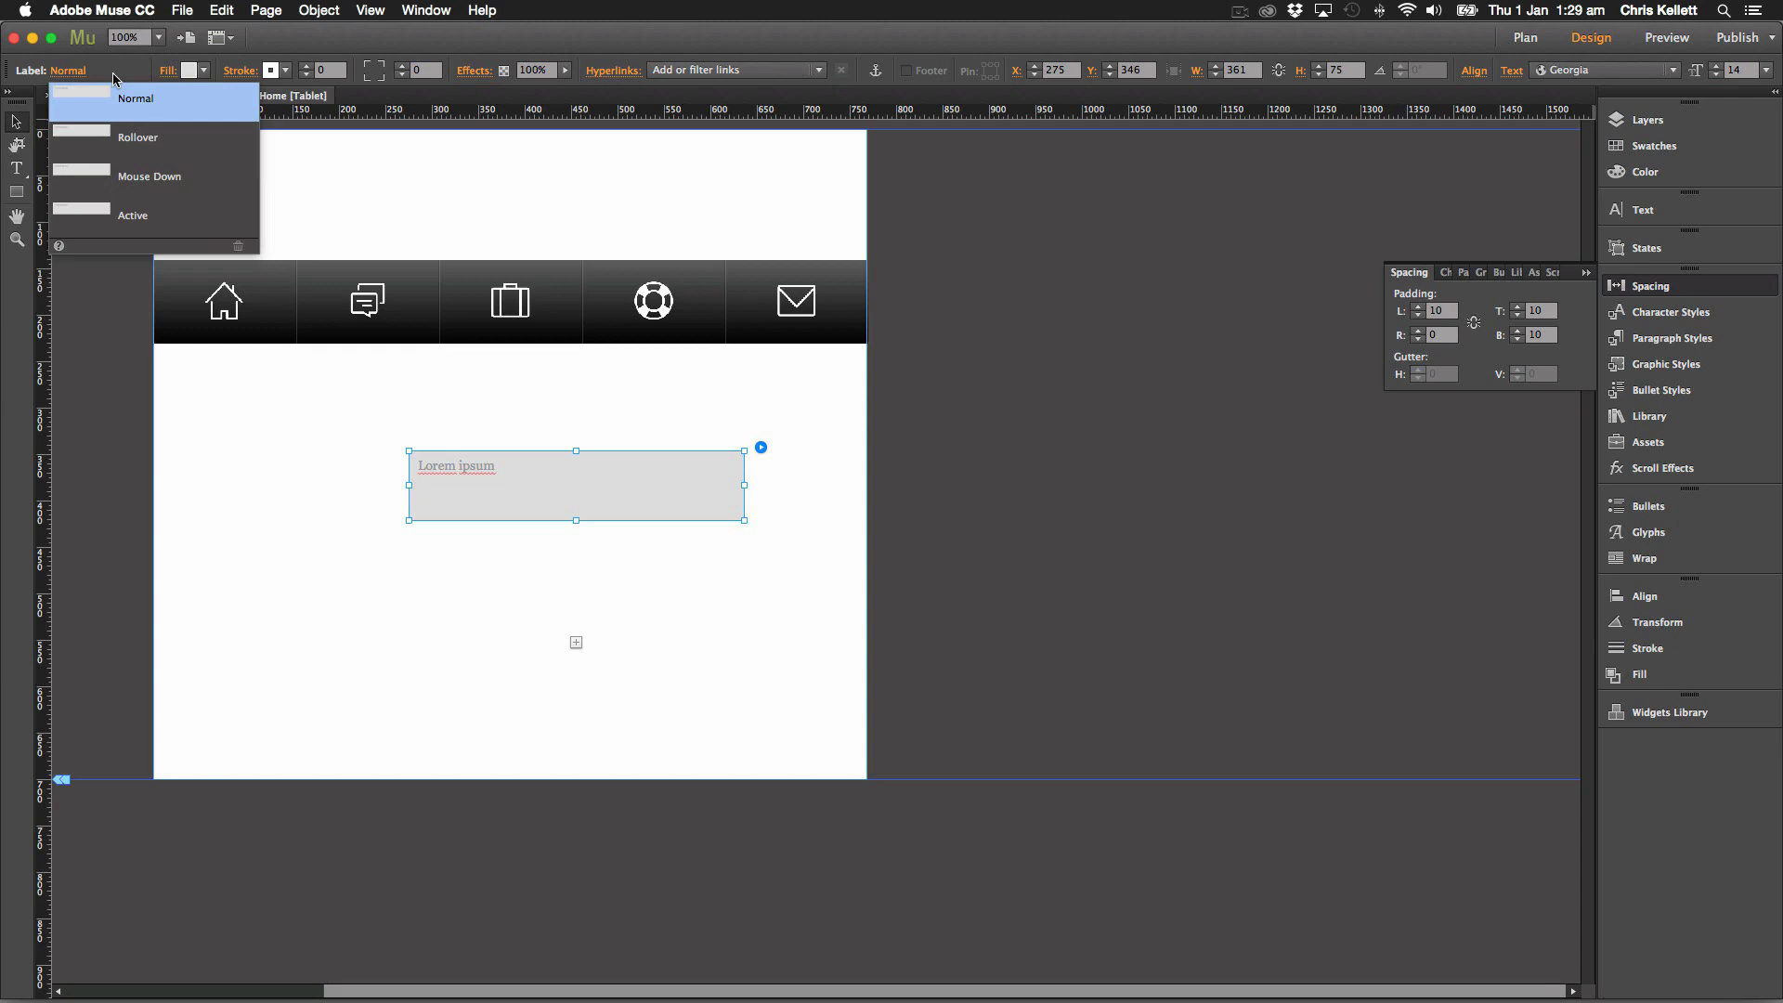
{"action": "left_click", "coordinate": [1446, 311]}
{"action": "type", "text": "0"}
{"action": "left_click", "coordinate": [1540, 335]}
{"action": "type", "text": "0"}
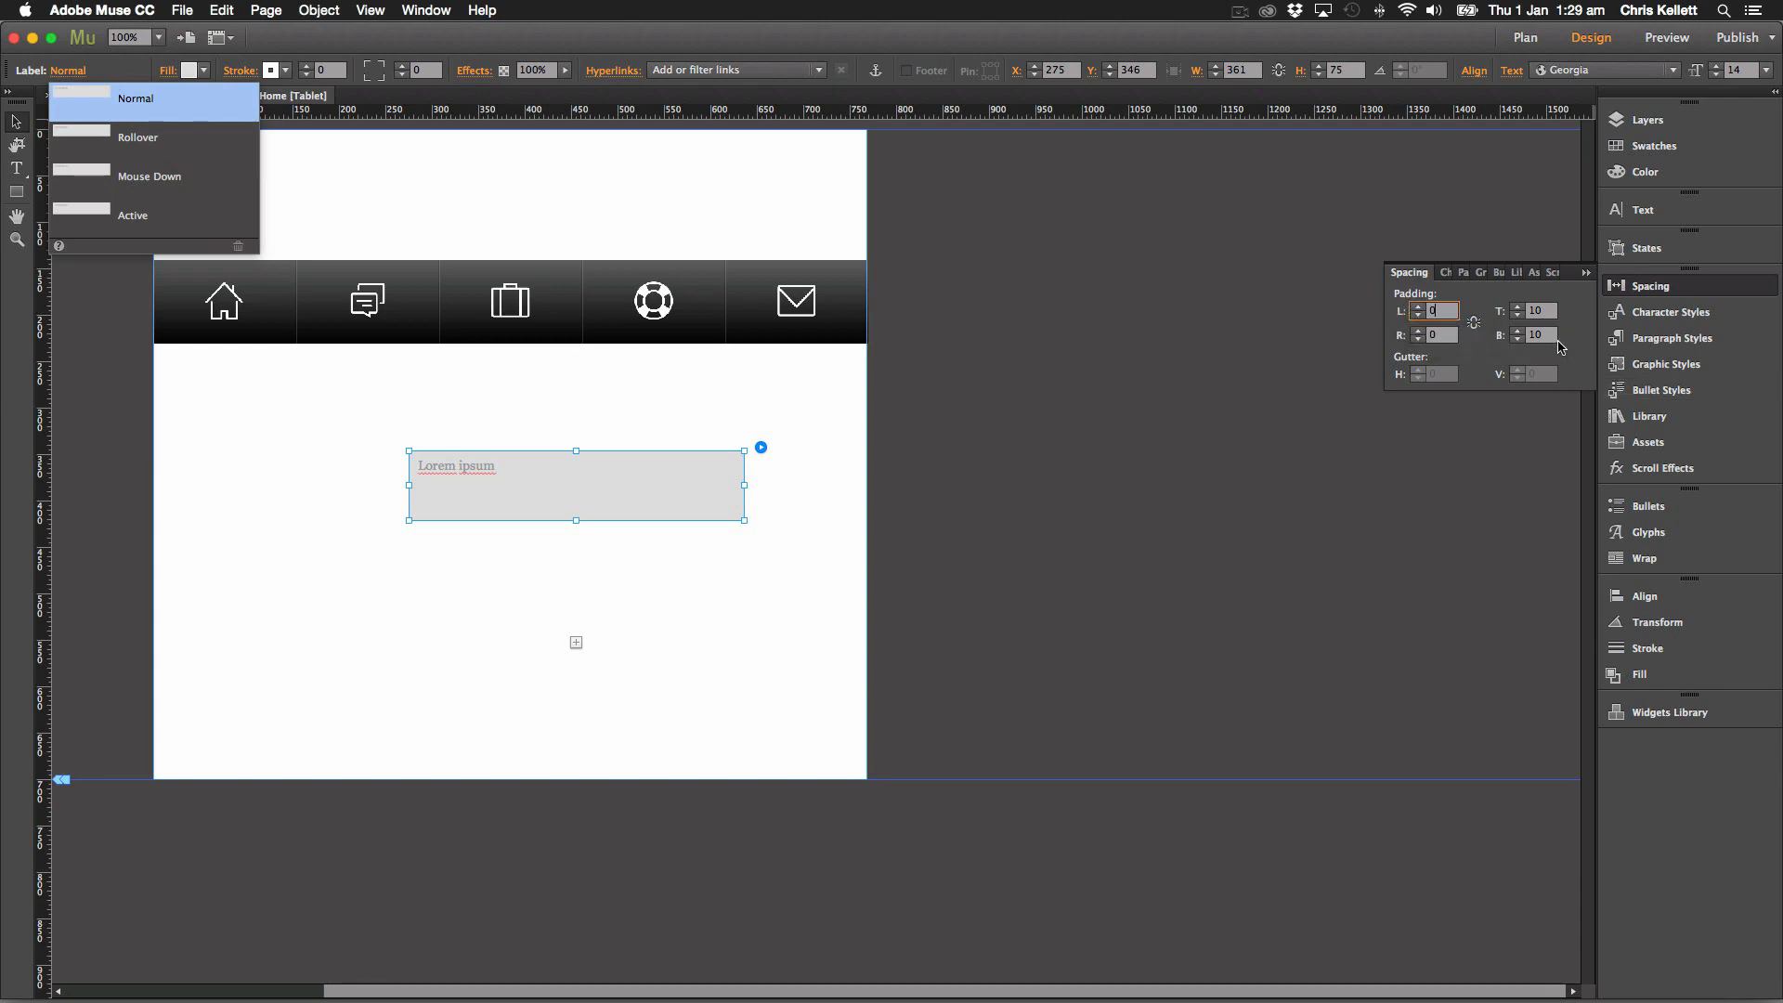
{"action": "left_click", "coordinate": [1541, 311]}
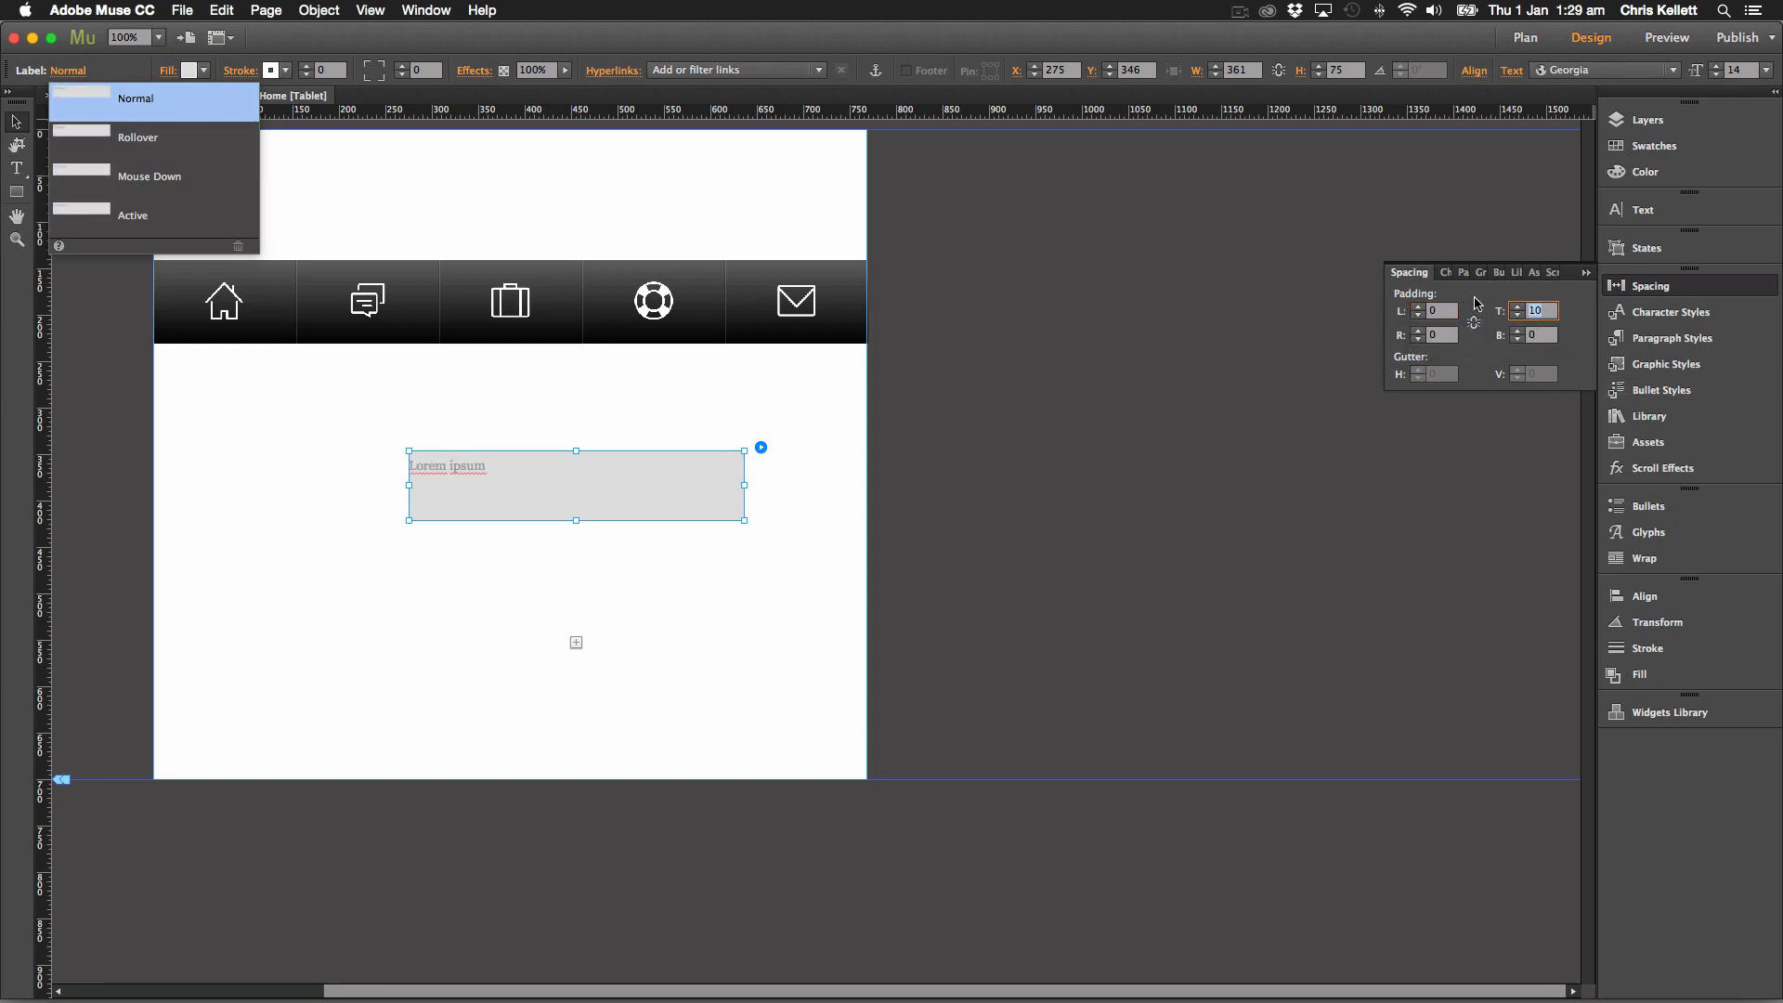
{"action": "key", "text": "Return"}
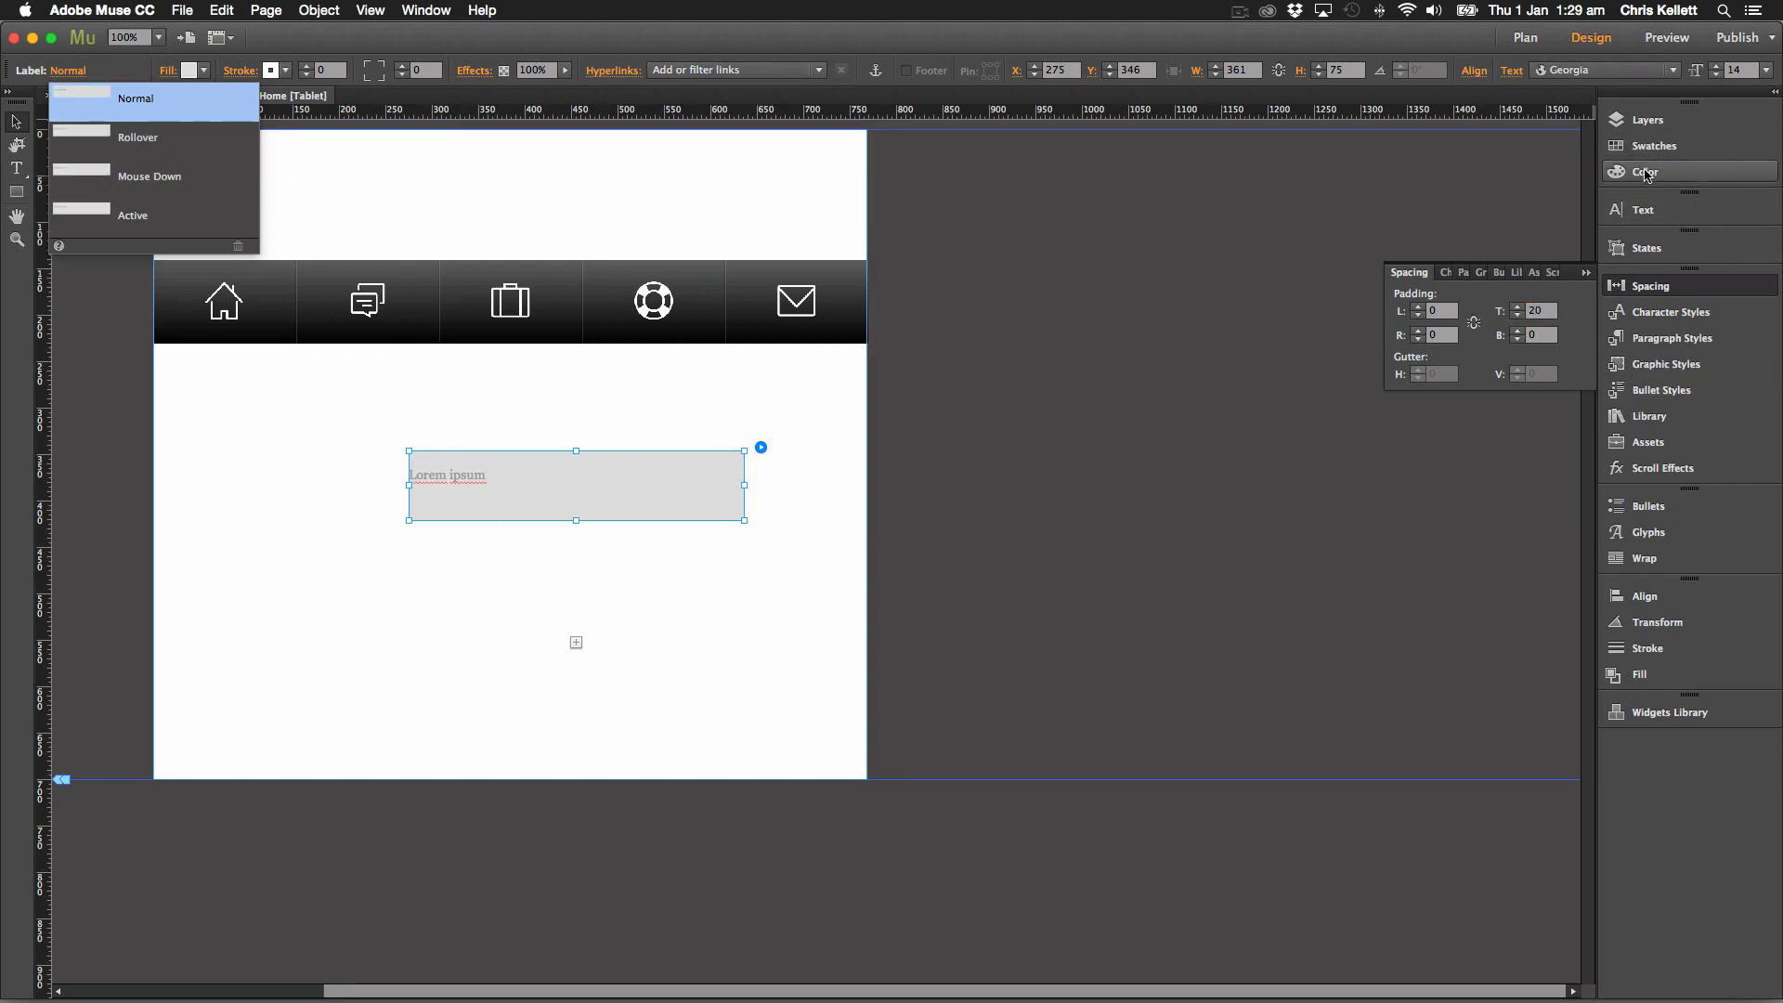
Centre the Normal state's Lorem ipsum text and reselect the Normal state for styling.
{"action": "left_click", "coordinate": [1644, 210]}
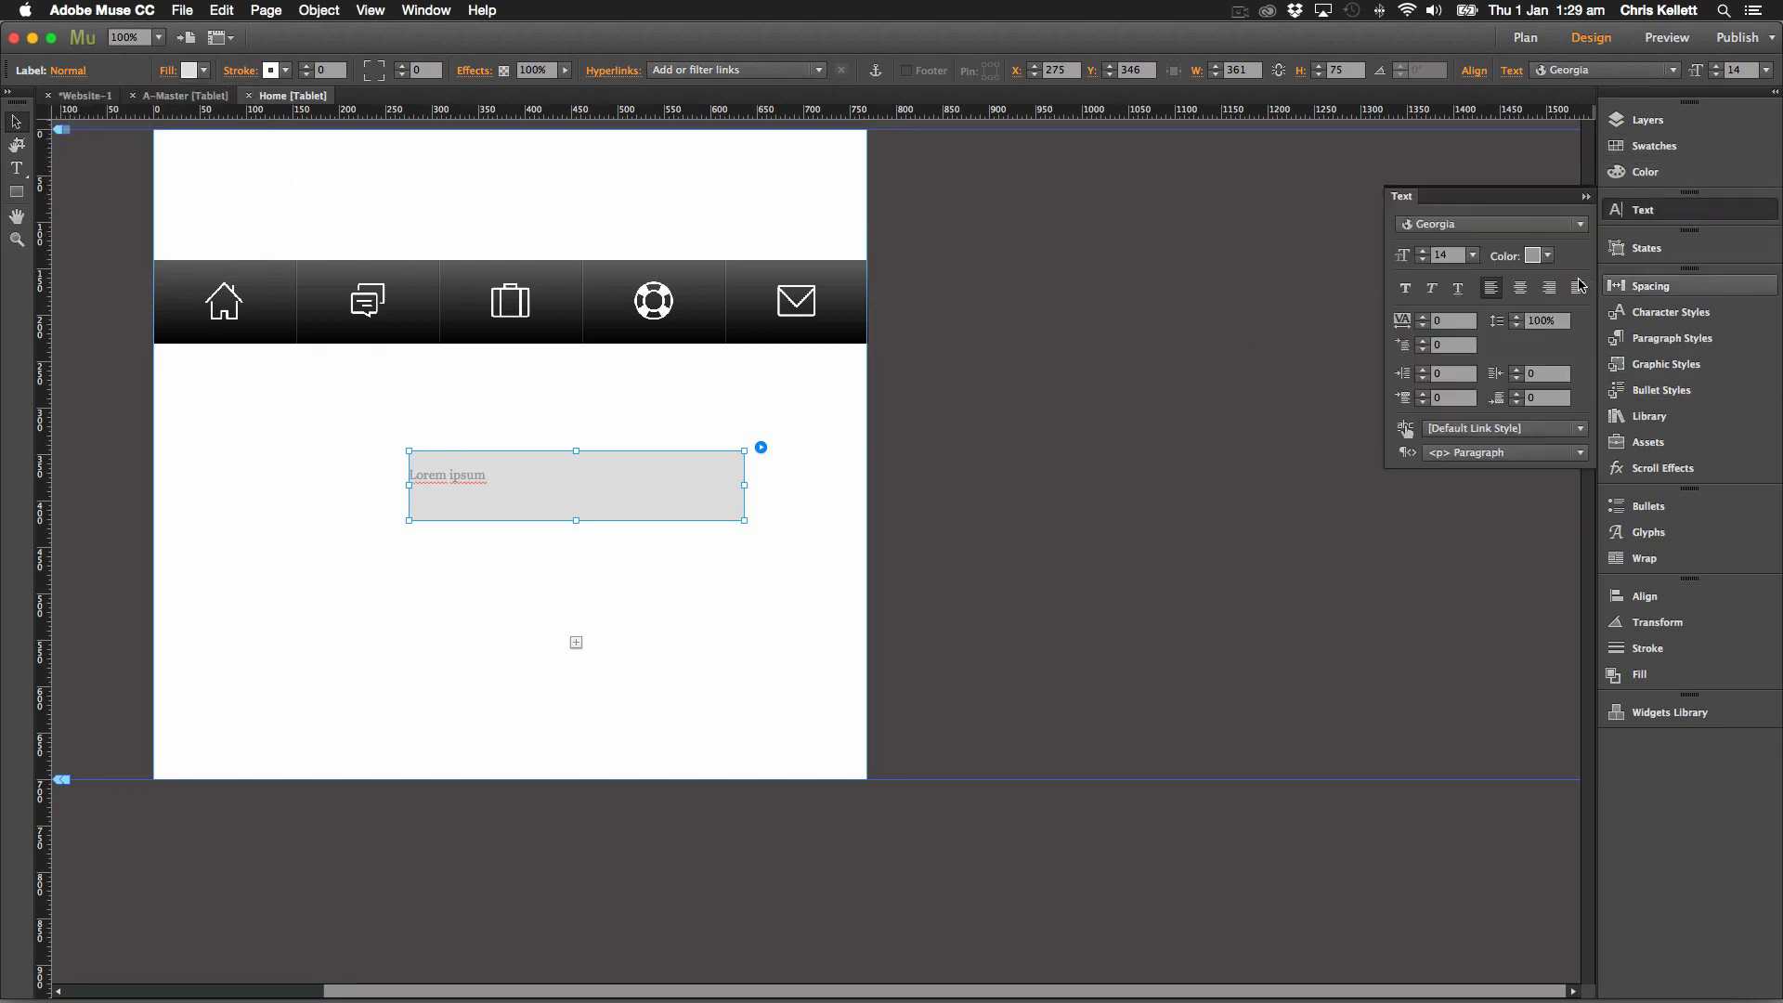
{"action": "left_click", "coordinate": [1520, 288]}
{"action": "left_click", "coordinate": [803, 494]}
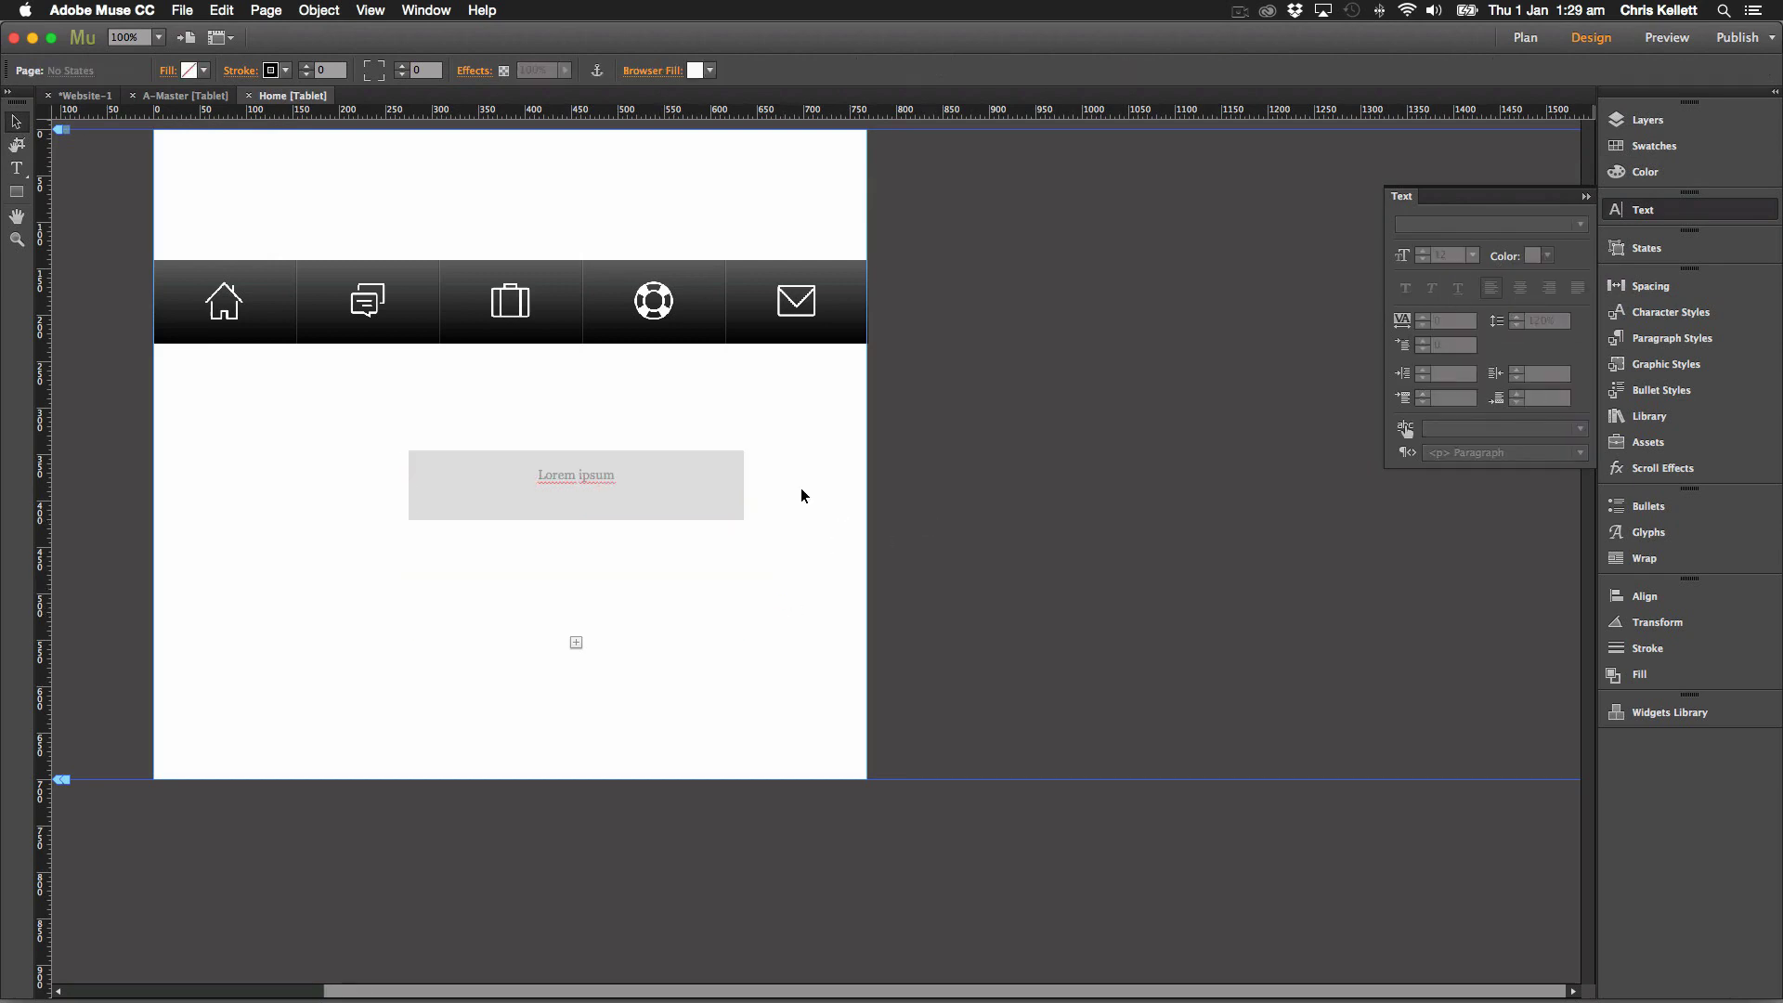
{"action": "left_click", "coordinate": [672, 488]}
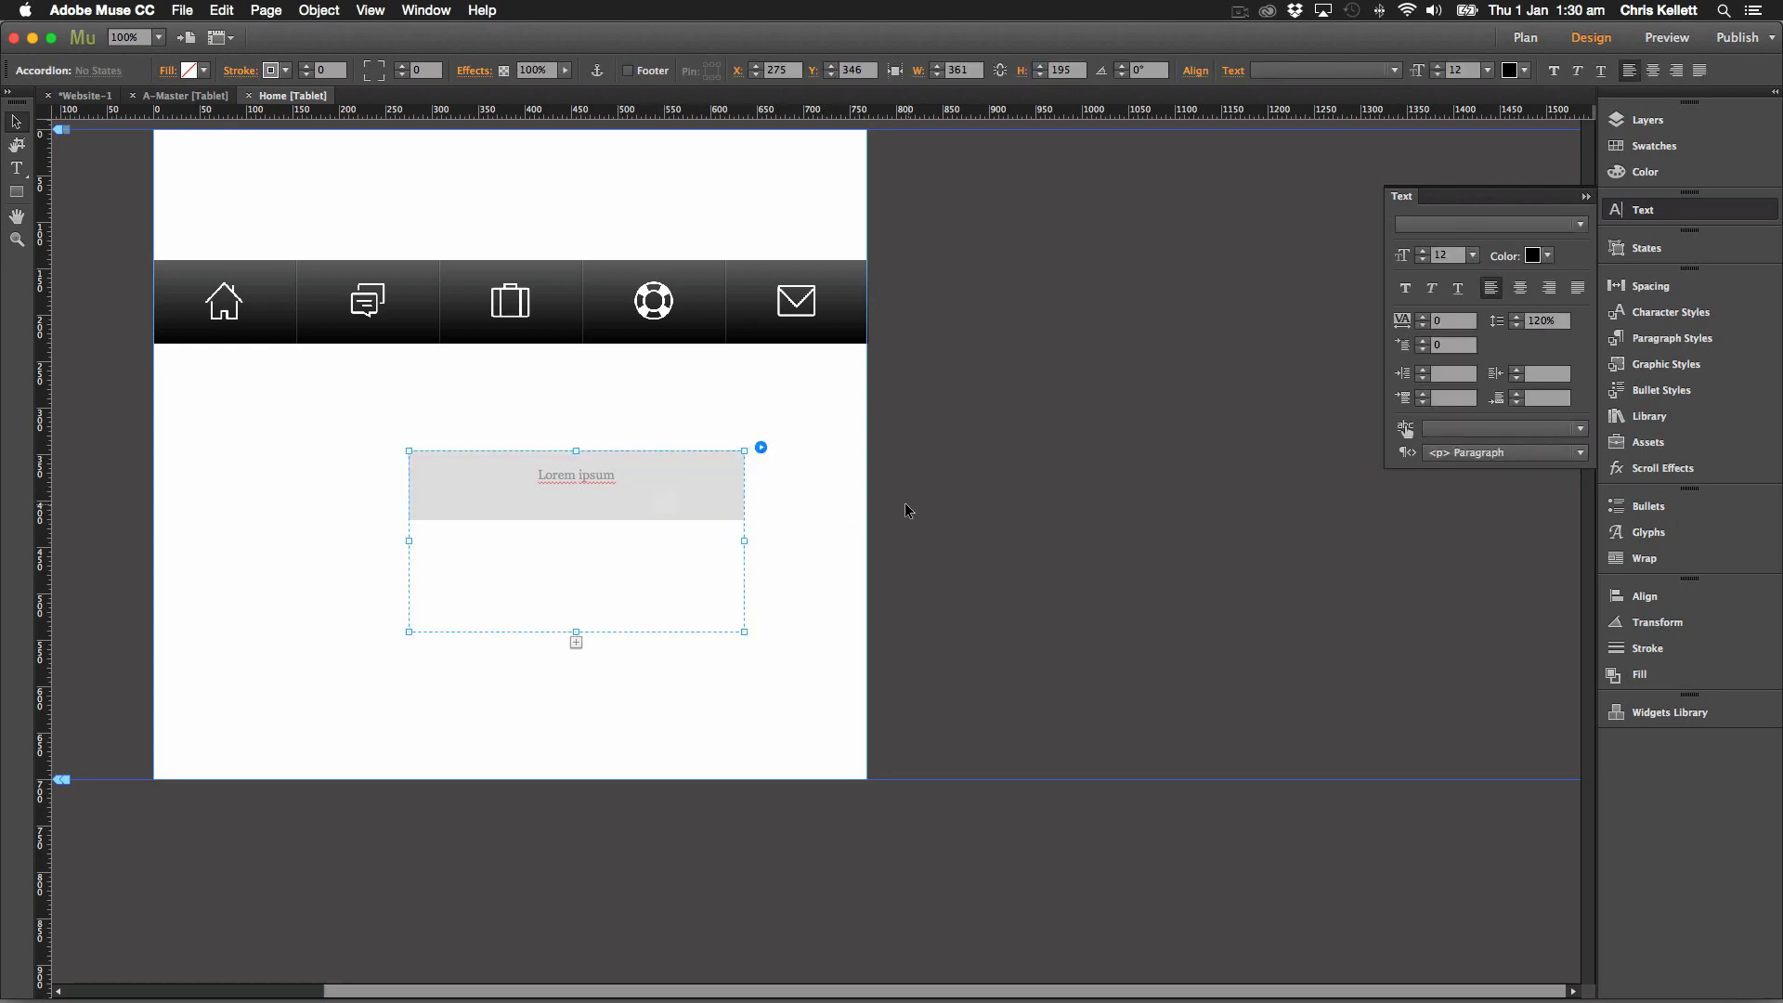
{"action": "left_click", "coordinate": [687, 506]}
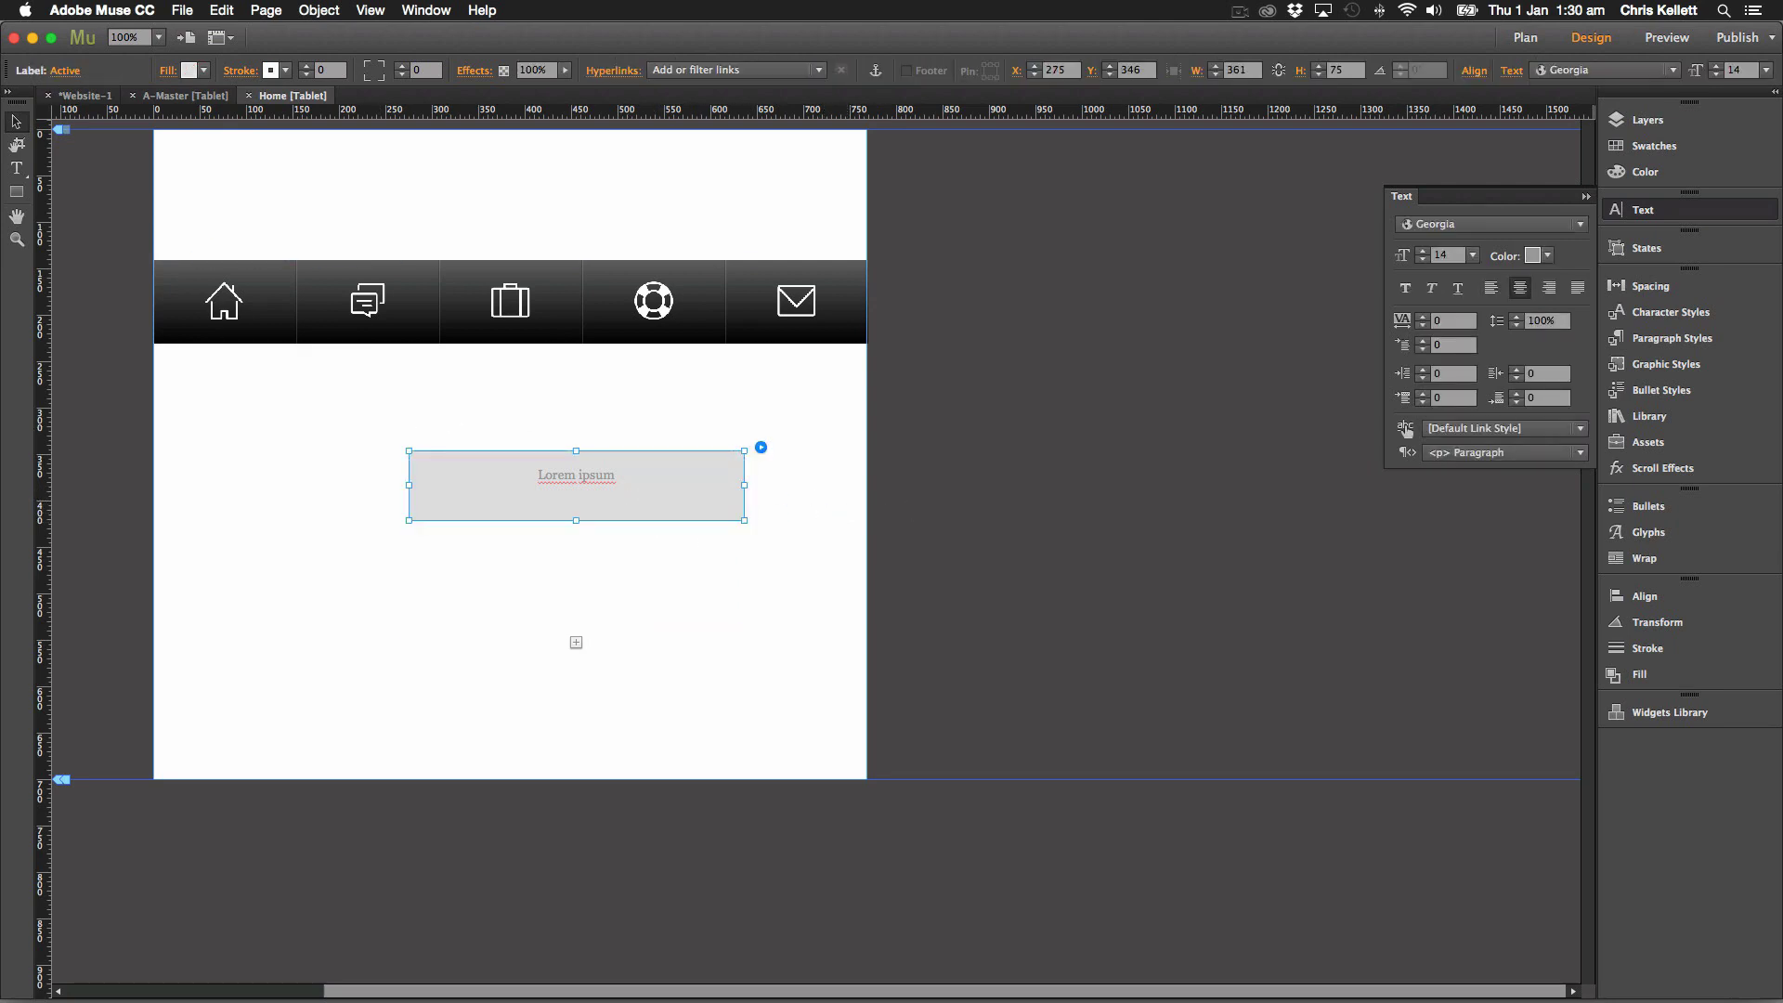
{"action": "left_click", "coordinate": [67, 72]}
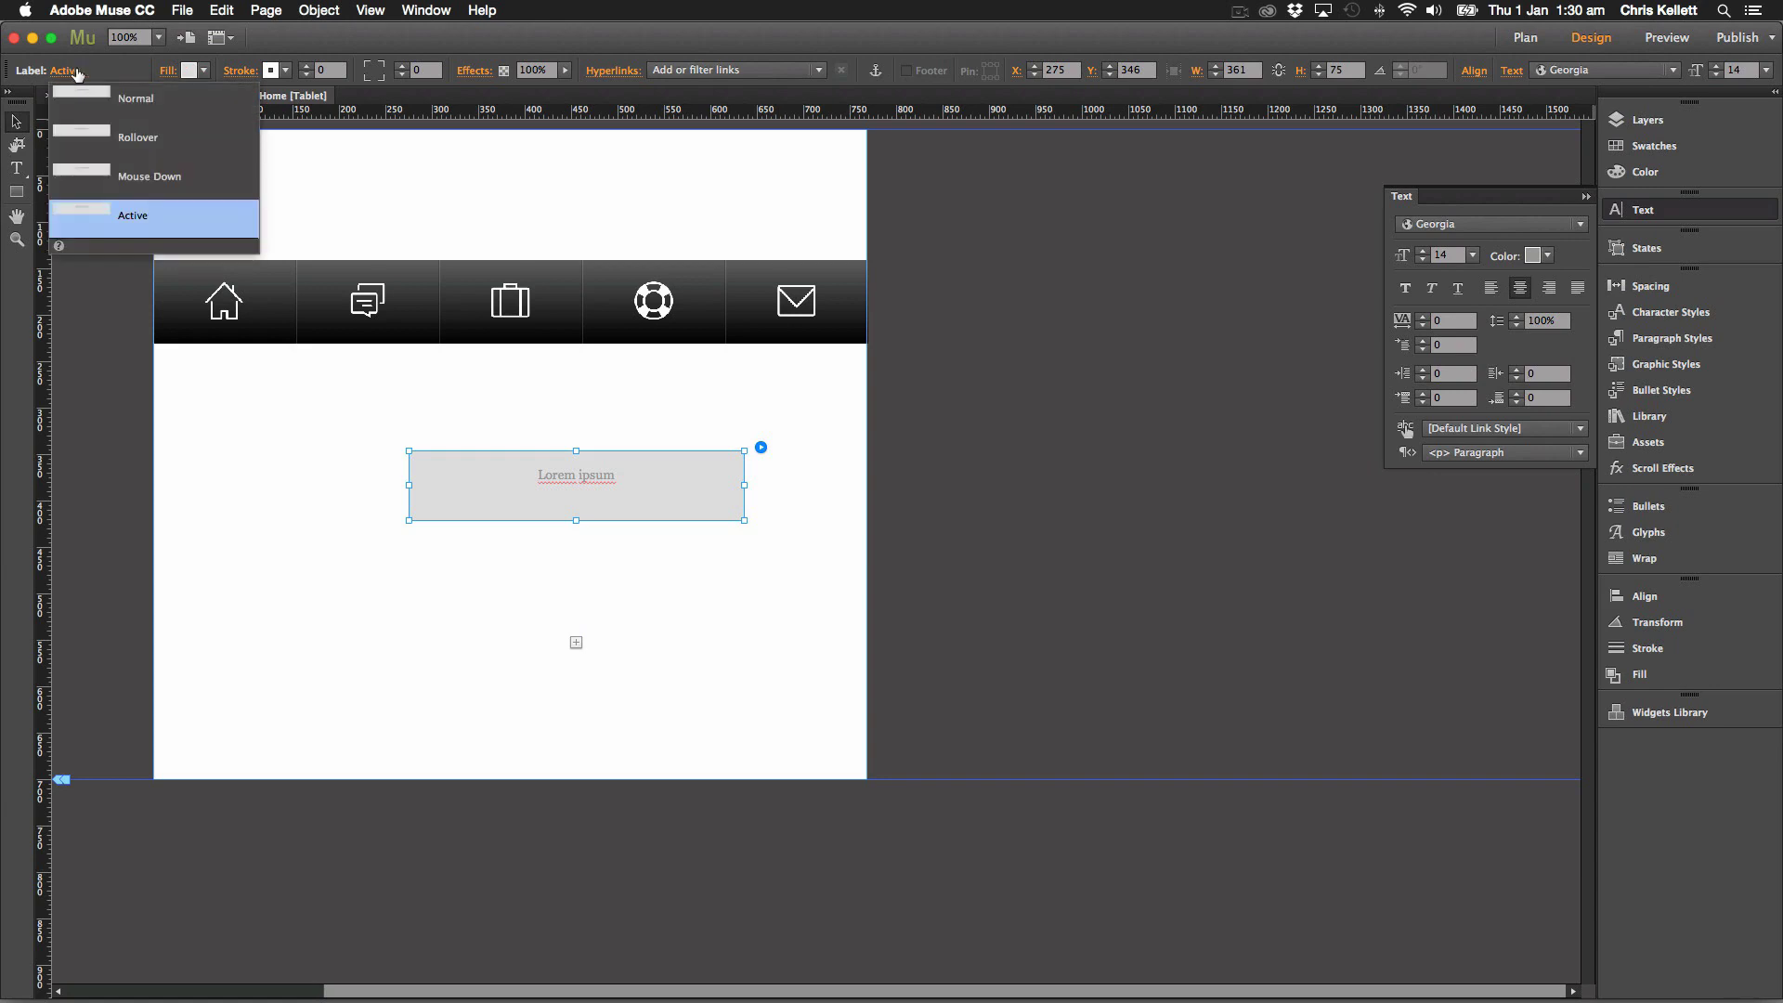
{"action": "left_click", "coordinate": [112, 101]}
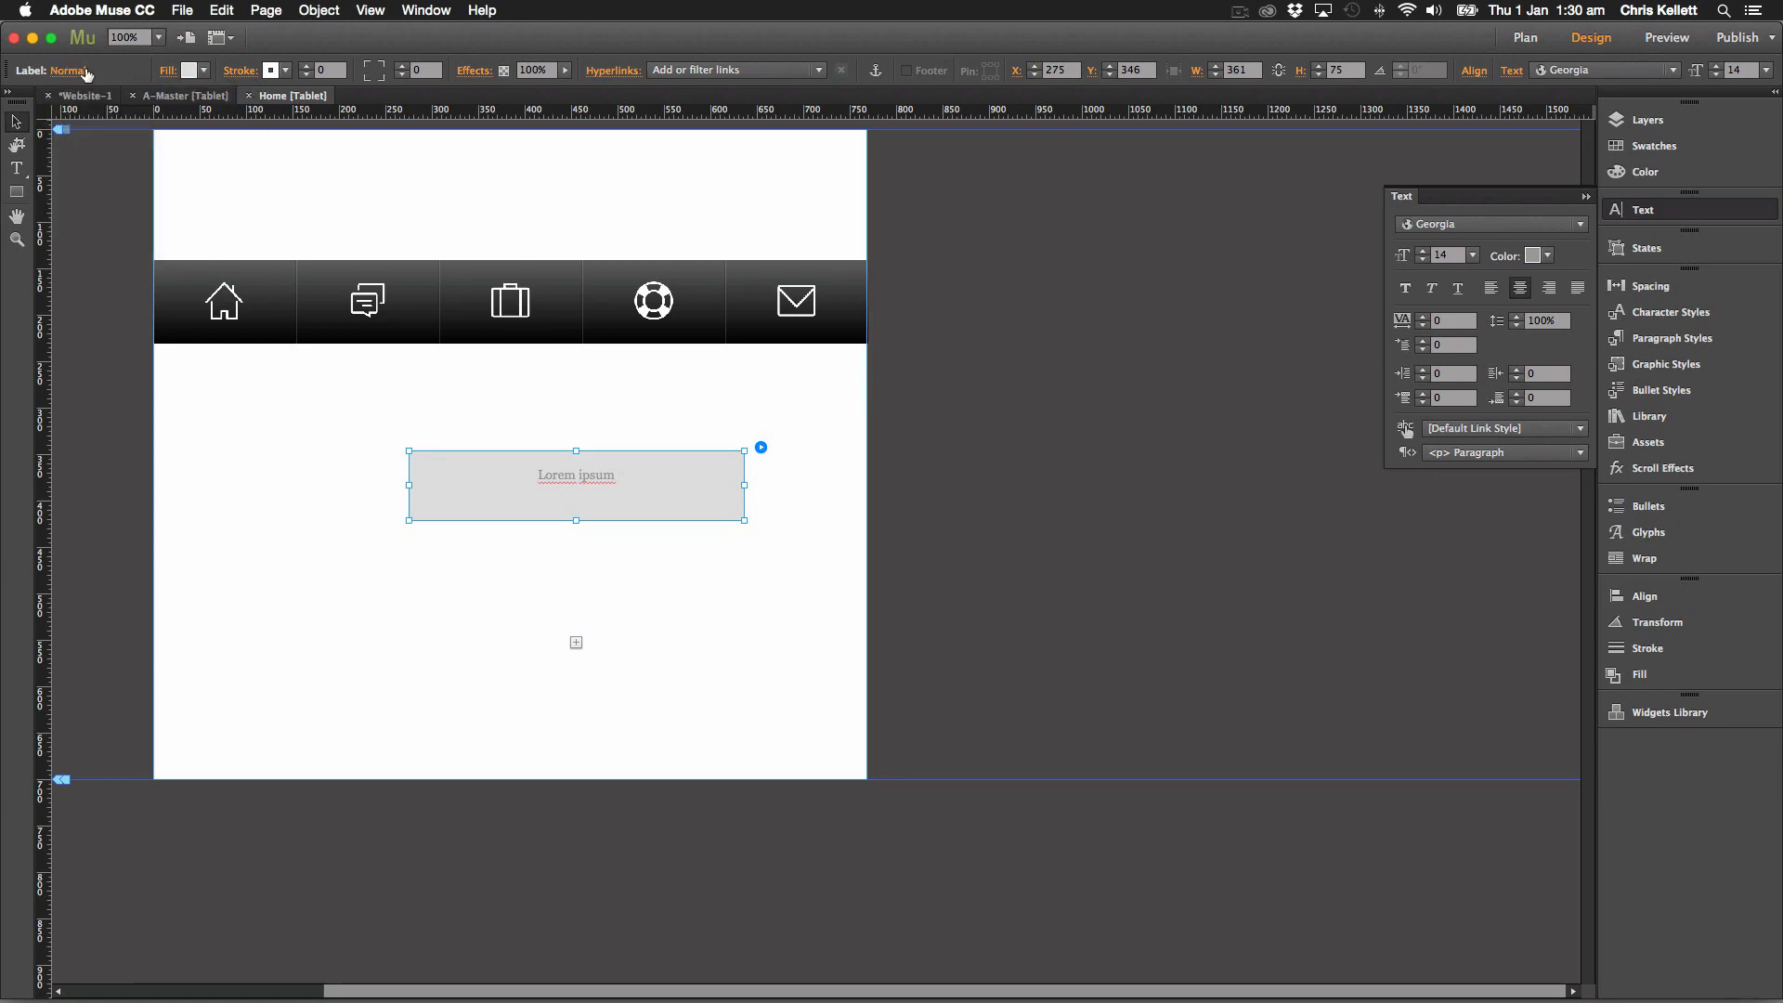
Fill the tab's Normal state with a vertical gradient from 5E5E5E to black.
{"action": "left_click", "coordinate": [168, 71]}
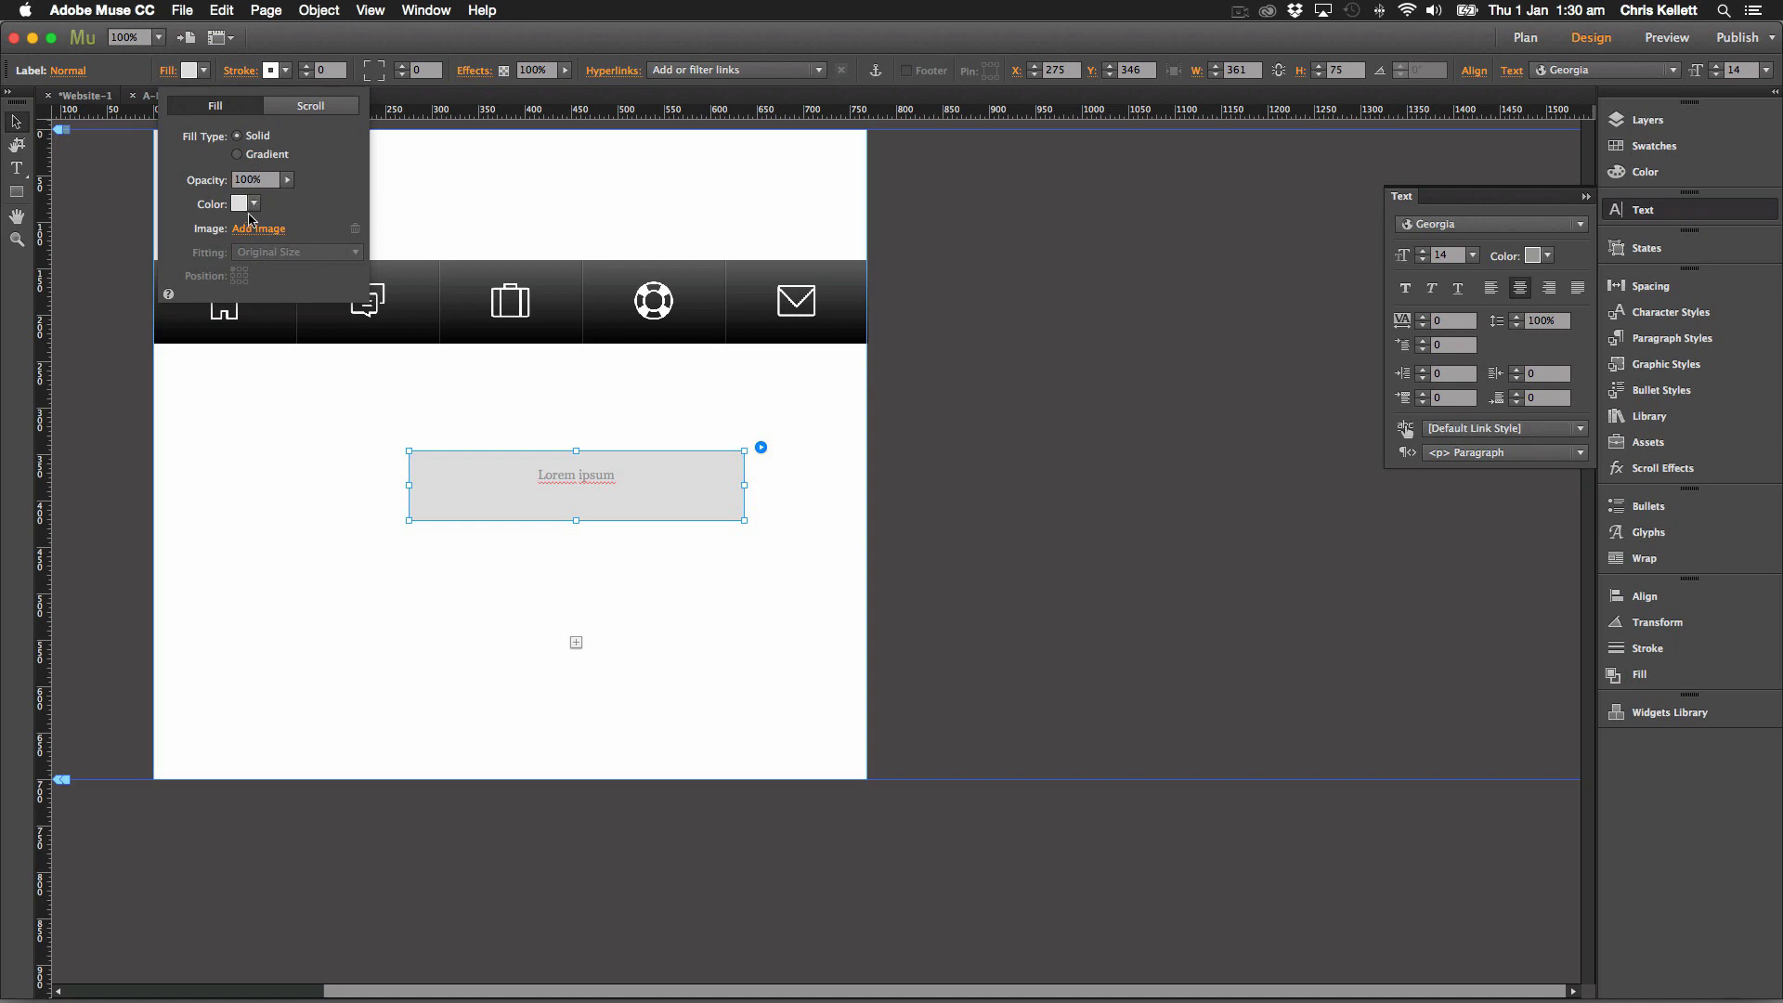
{"action": "left_click", "coordinate": [238, 154]}
{"action": "left_click", "coordinate": [237, 270]}
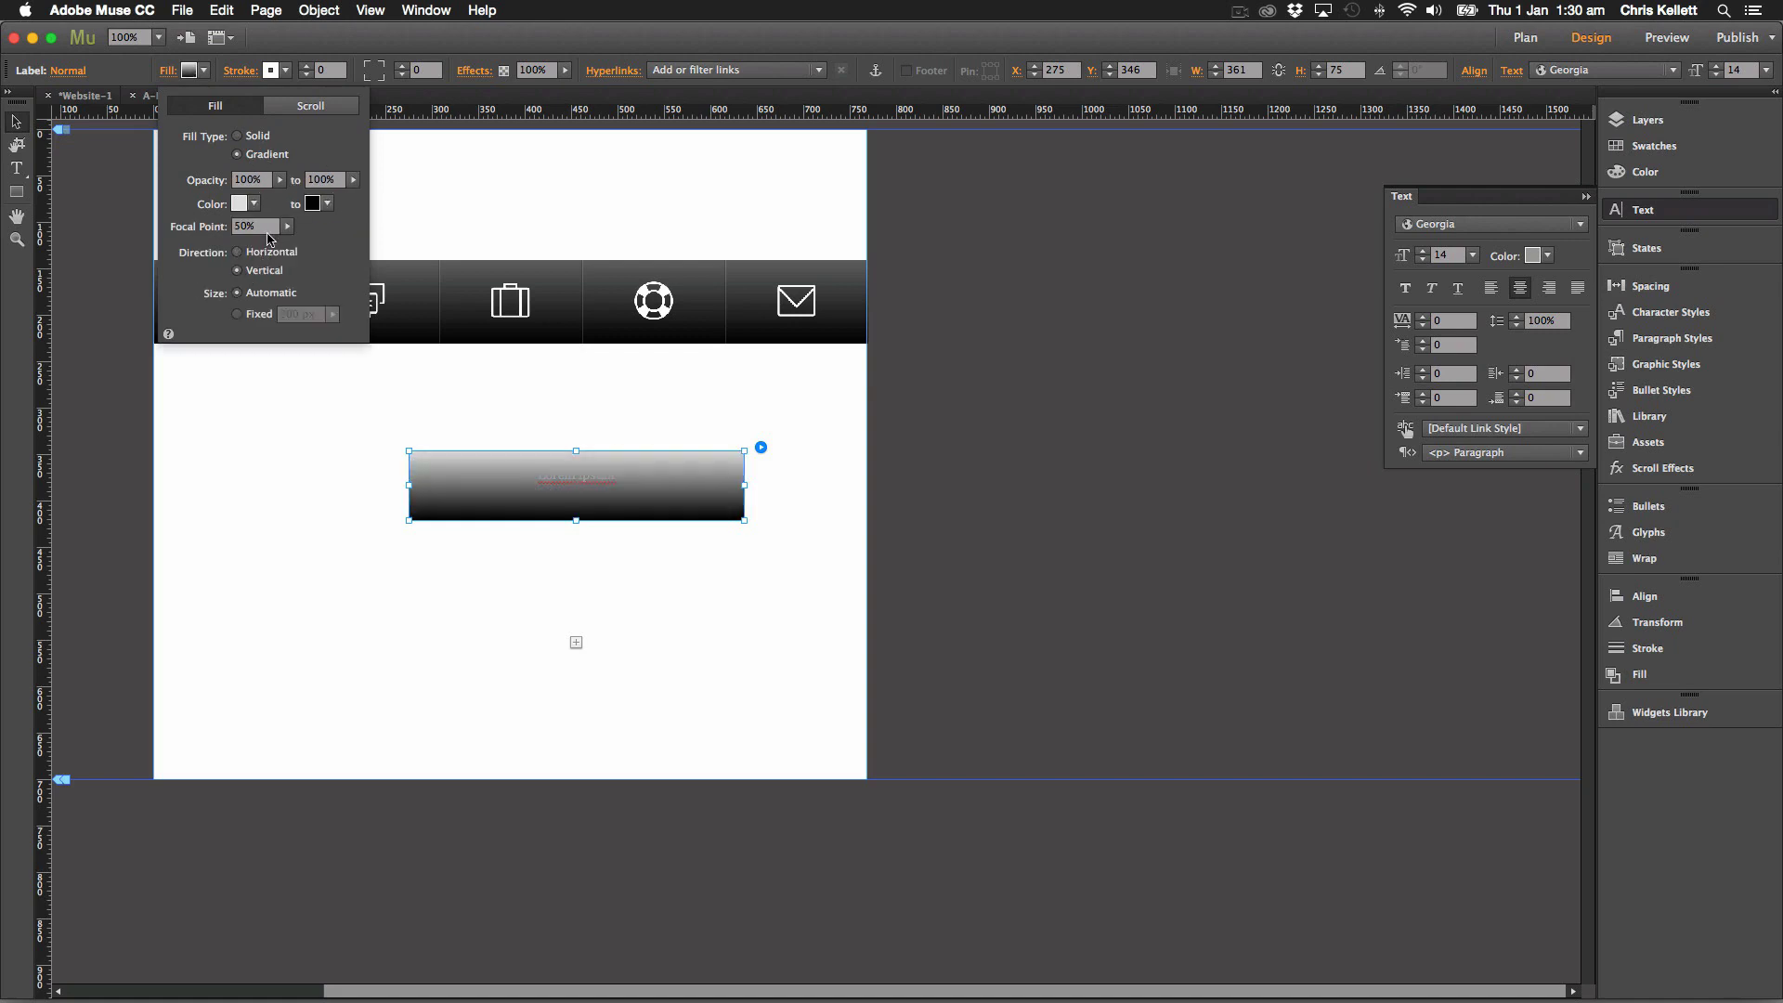
{"action": "left_click", "coordinate": [257, 204]}
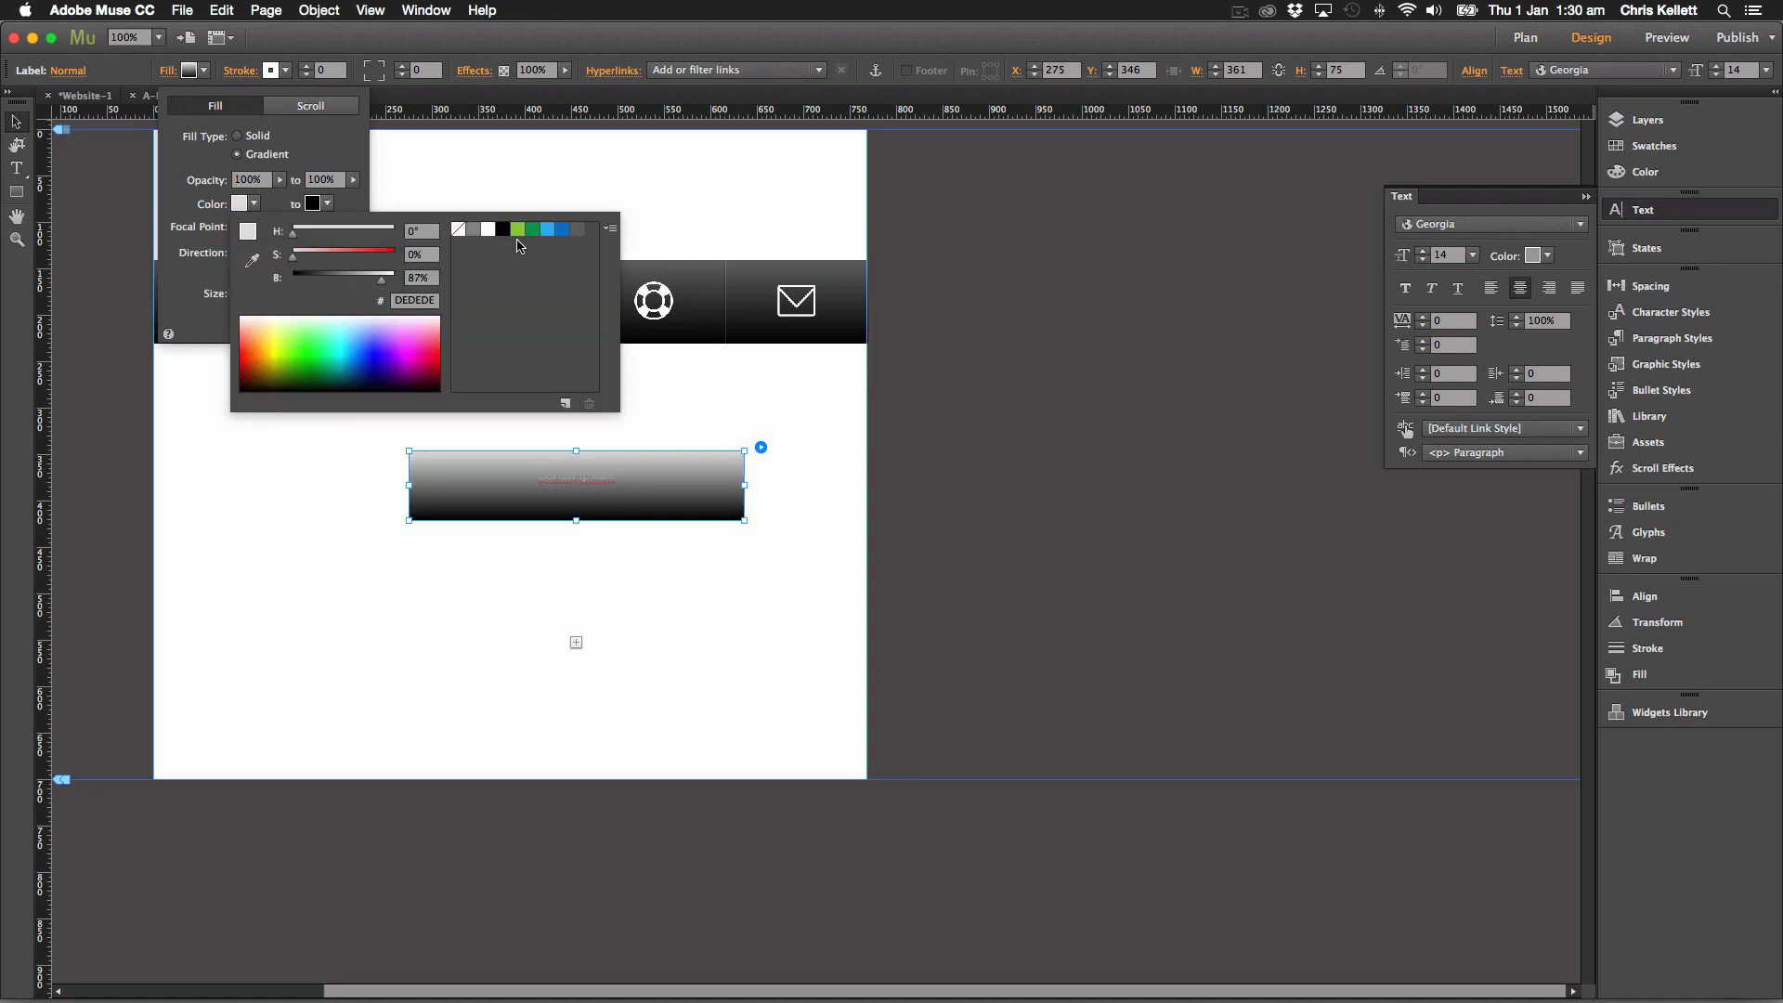
{"action": "left_click", "coordinate": [576, 229]}
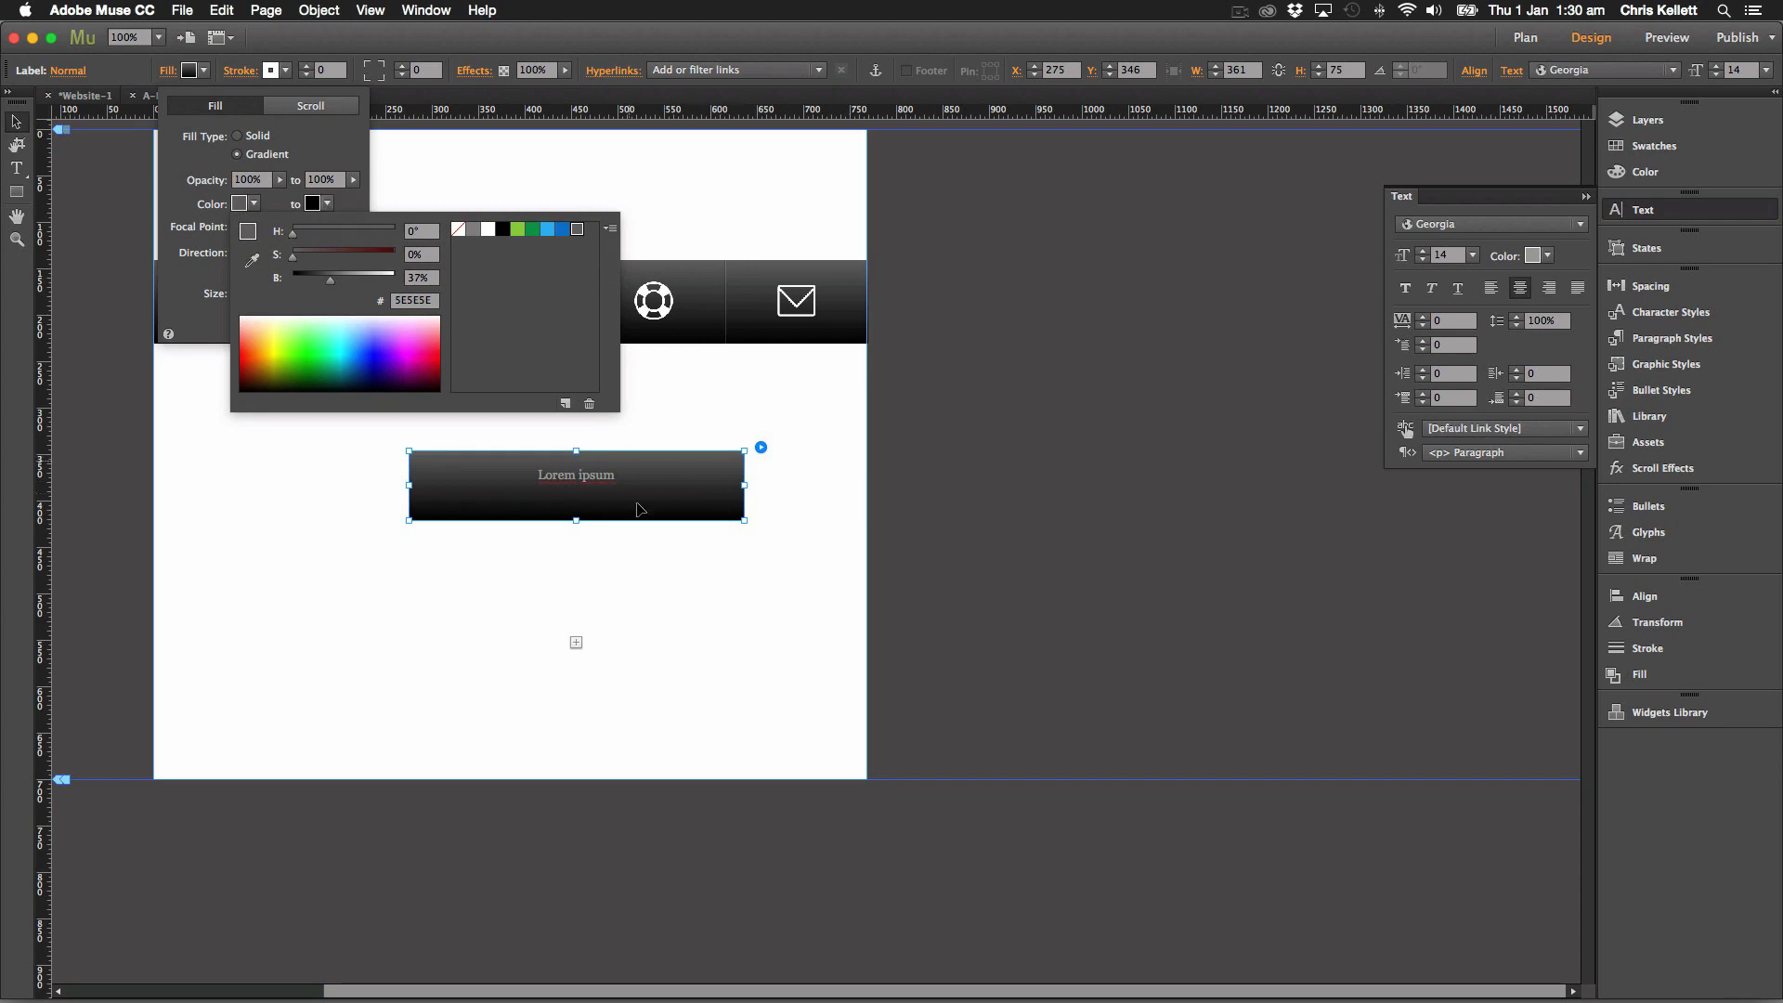
{"action": "left_click", "coordinate": [694, 491]}
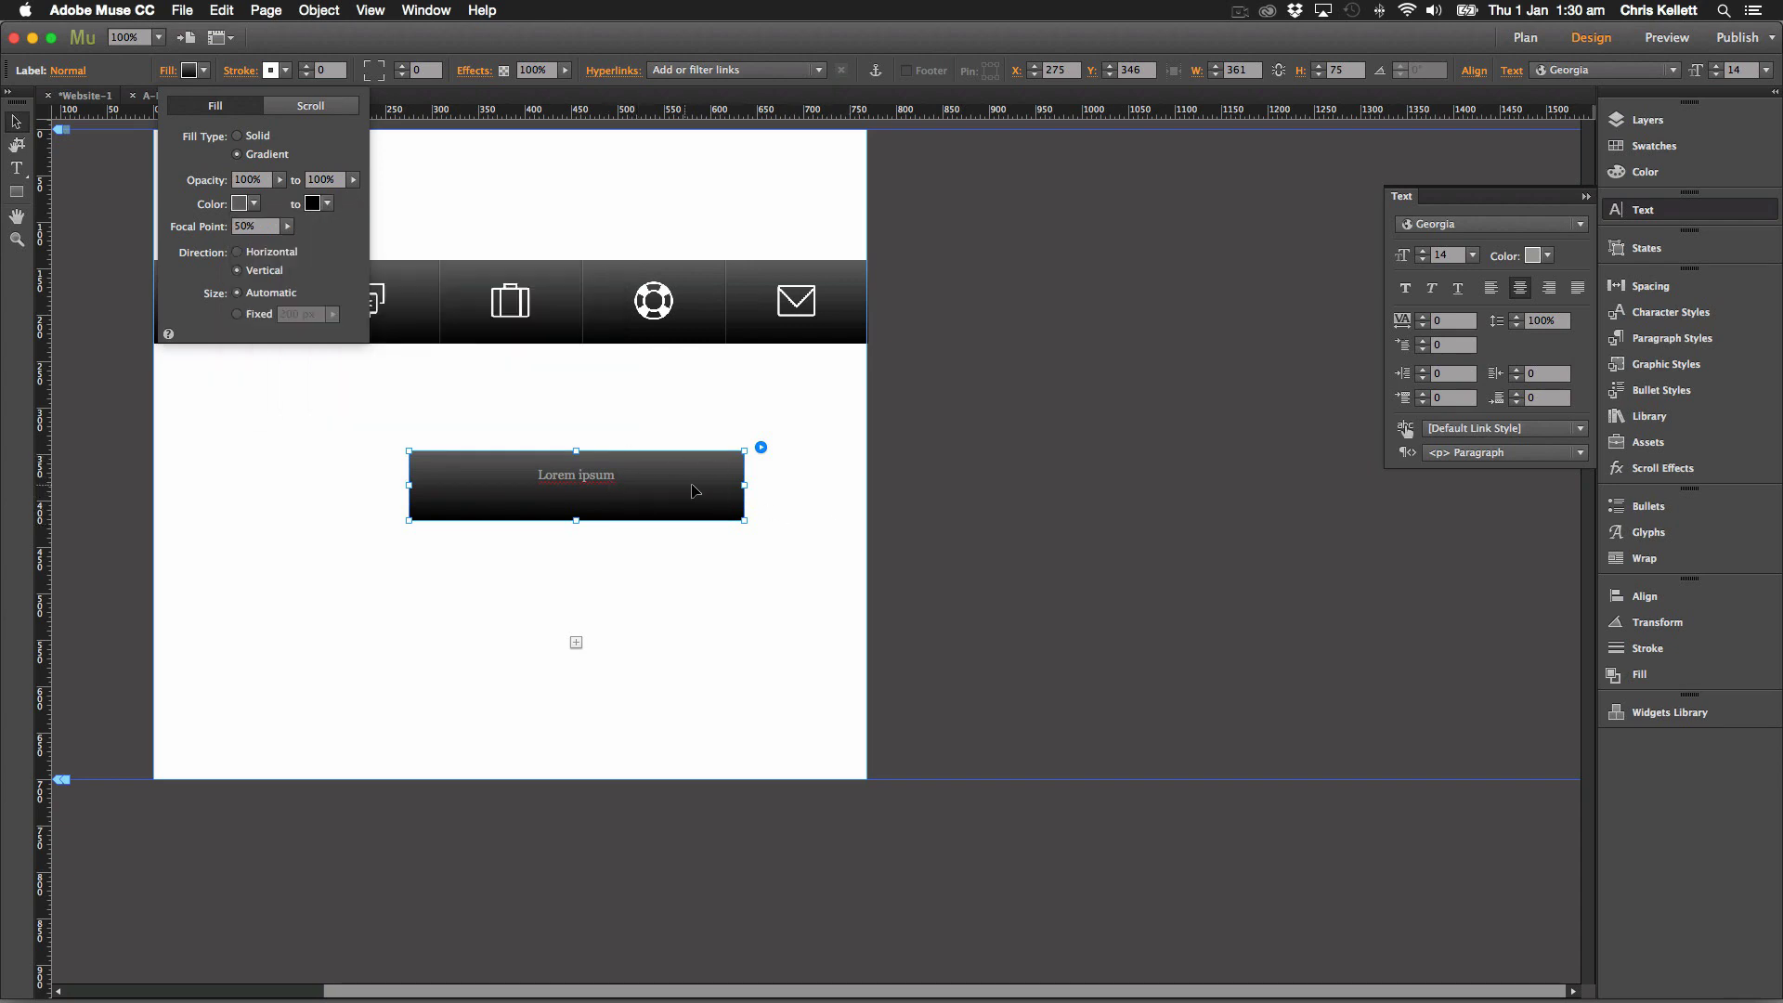
Make the Lorem ipsum text white and move the accordion up and to the left.
{"action": "left_click", "coordinate": [1547, 257]}
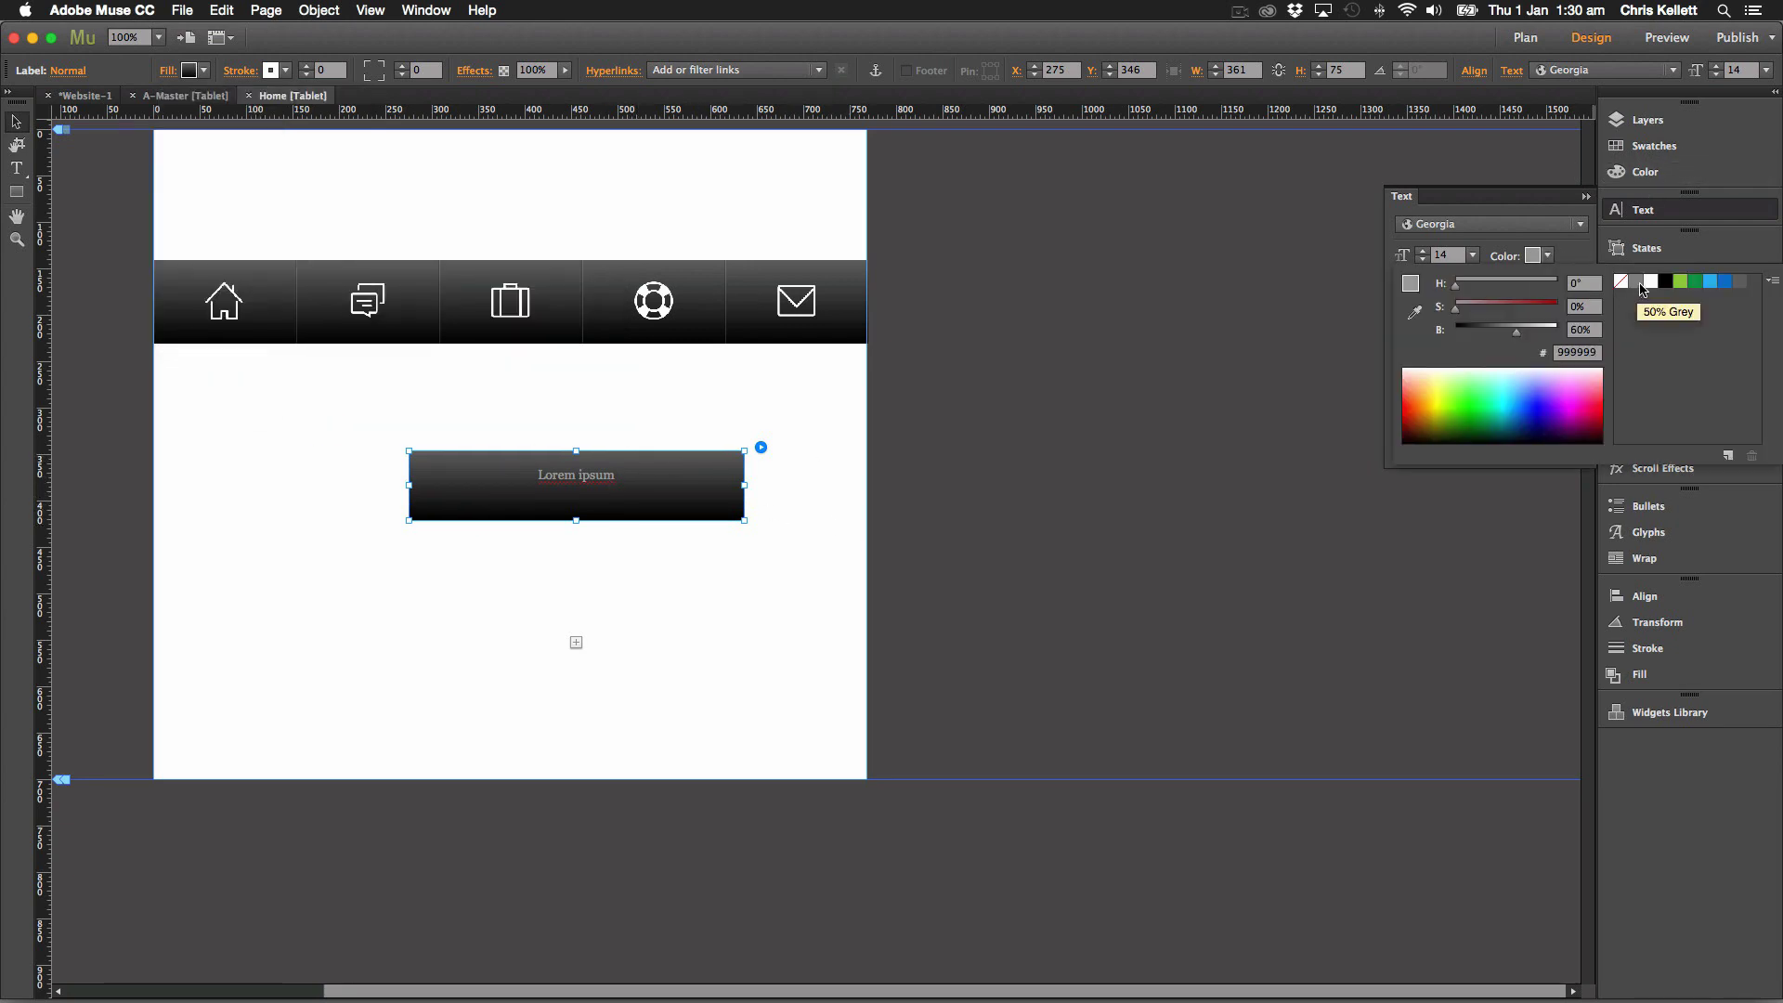
{"action": "left_click", "coordinate": [1651, 281]}
{"action": "left_click_drag", "start_coordinate": [637, 478], "coordinate": [502, 467]}
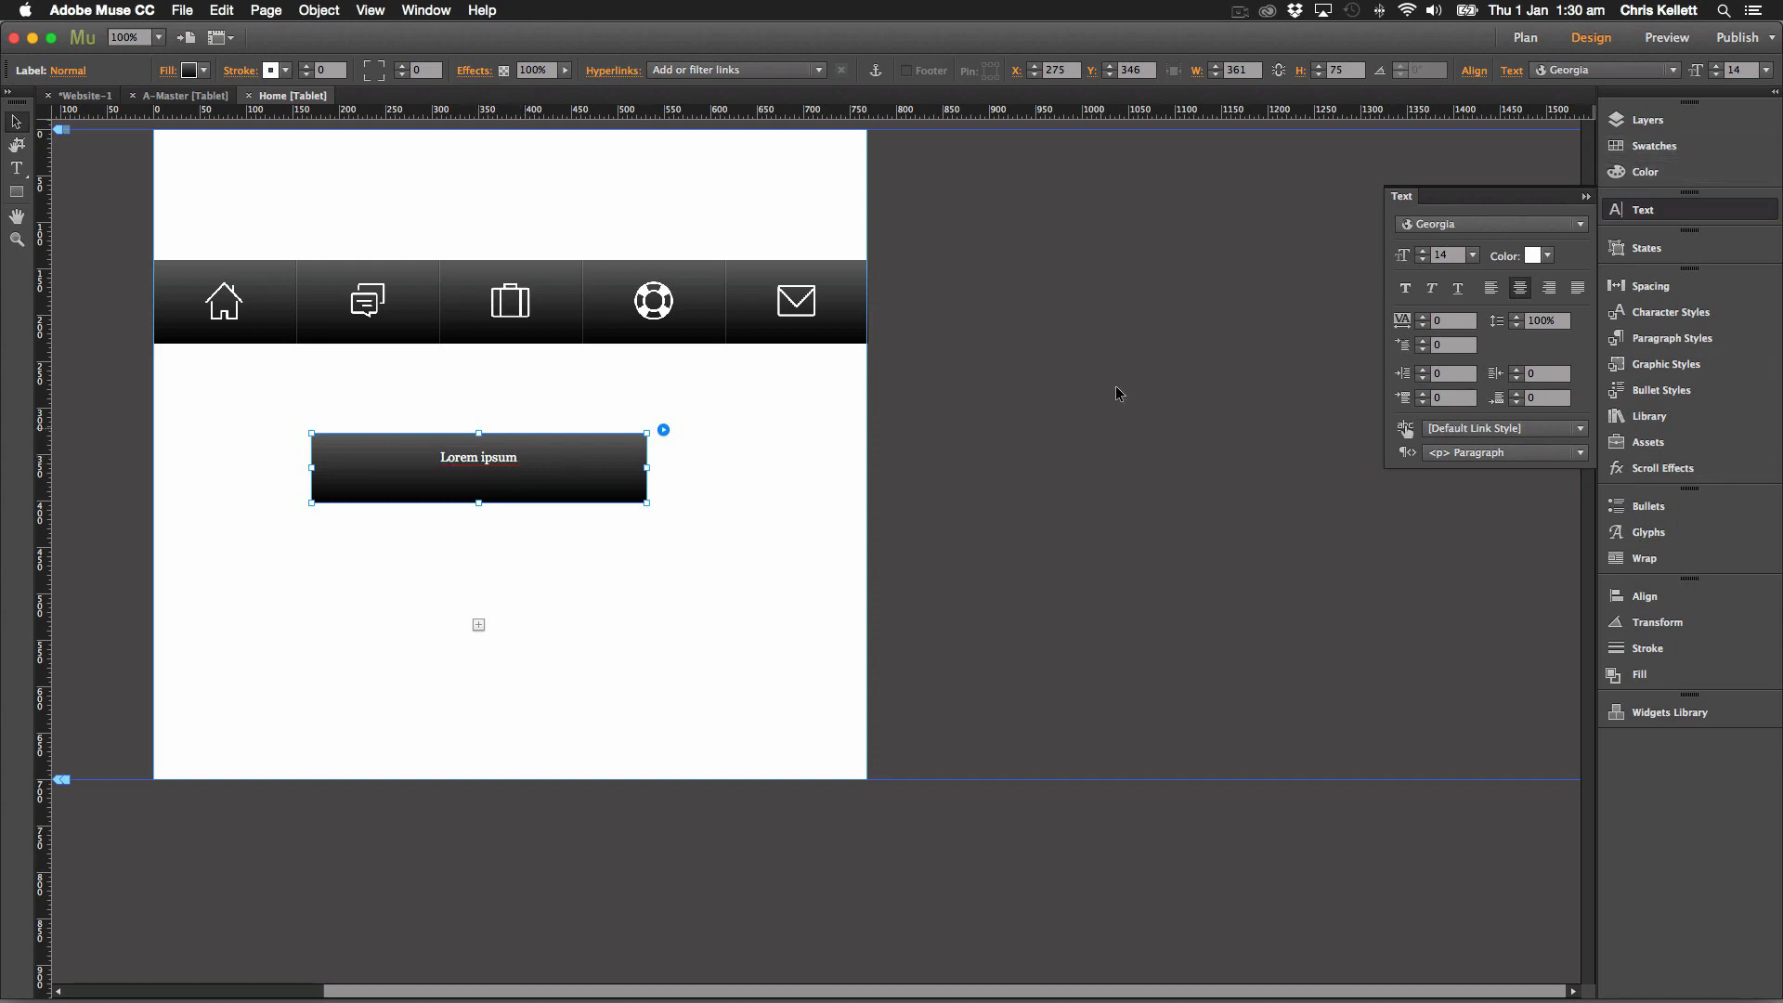
{"action": "double_click", "coordinate": [518, 459]}
{"action": "double_click", "coordinate": [518, 459]}
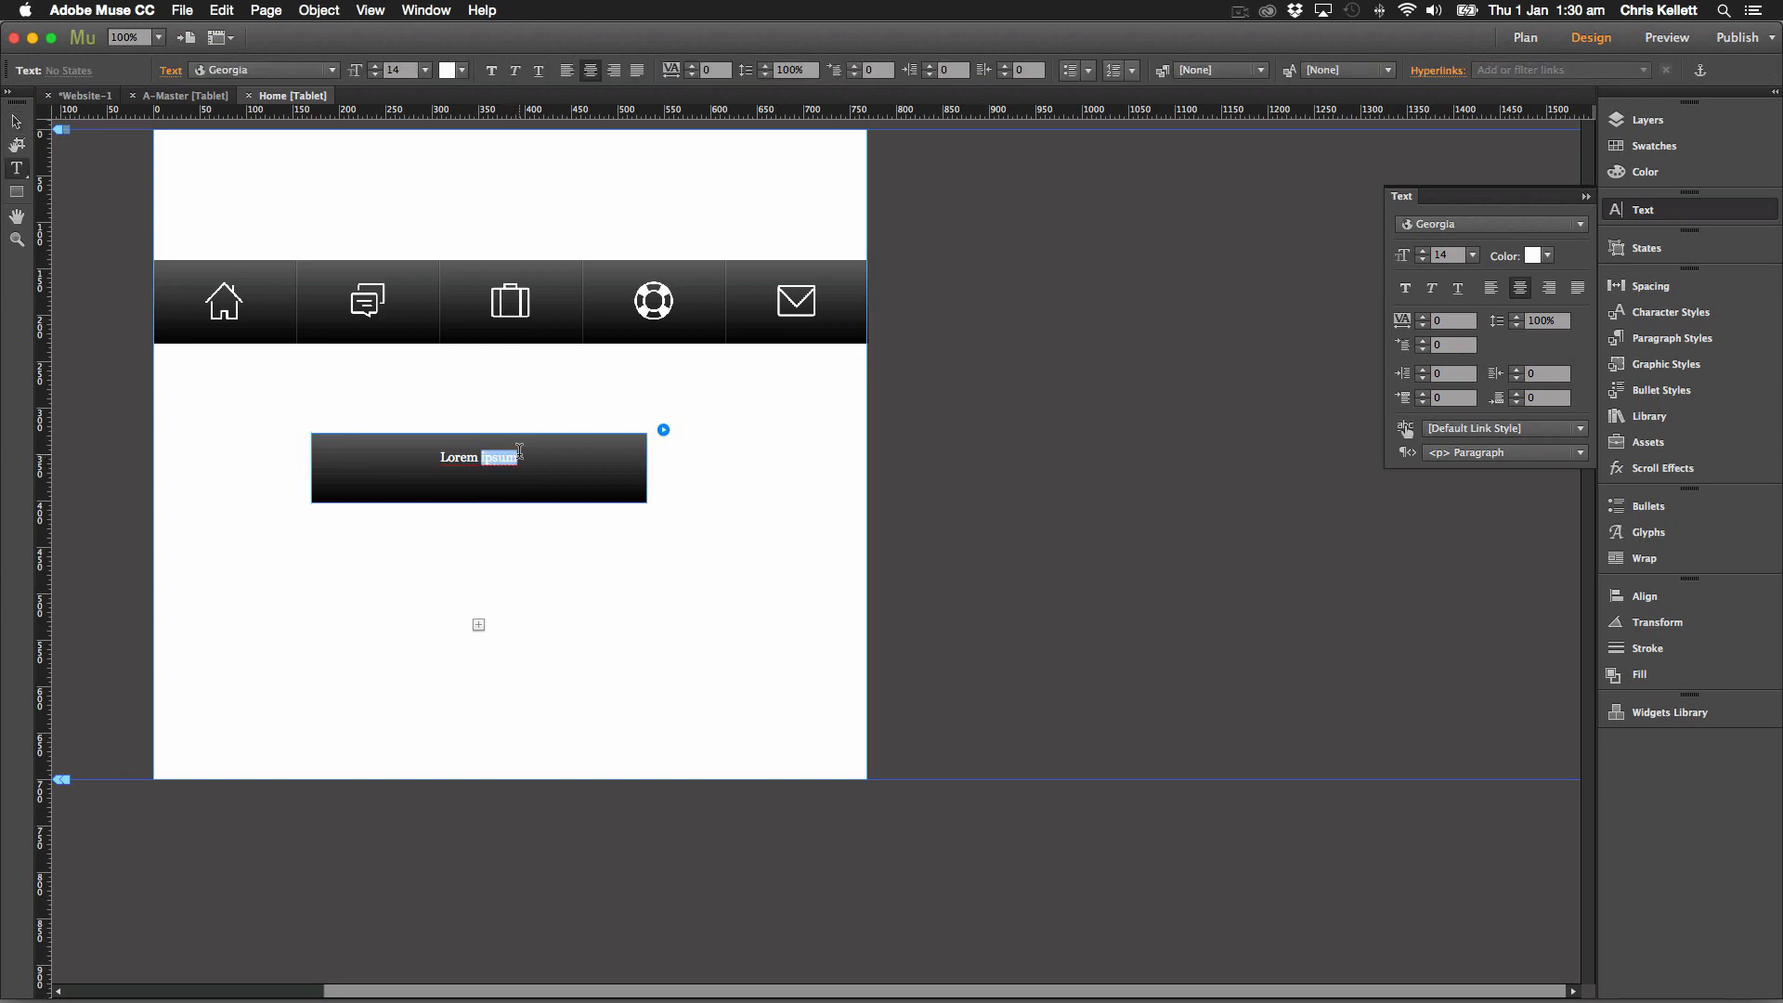
{"action": "left_click", "coordinate": [520, 457]}
Set the tab's Lorem ipsum label to Ionicons Medium and replace it with the hamburger glyph.
{"action": "left_click_drag", "start_coordinate": [520, 457], "coordinate": [513, 410]}
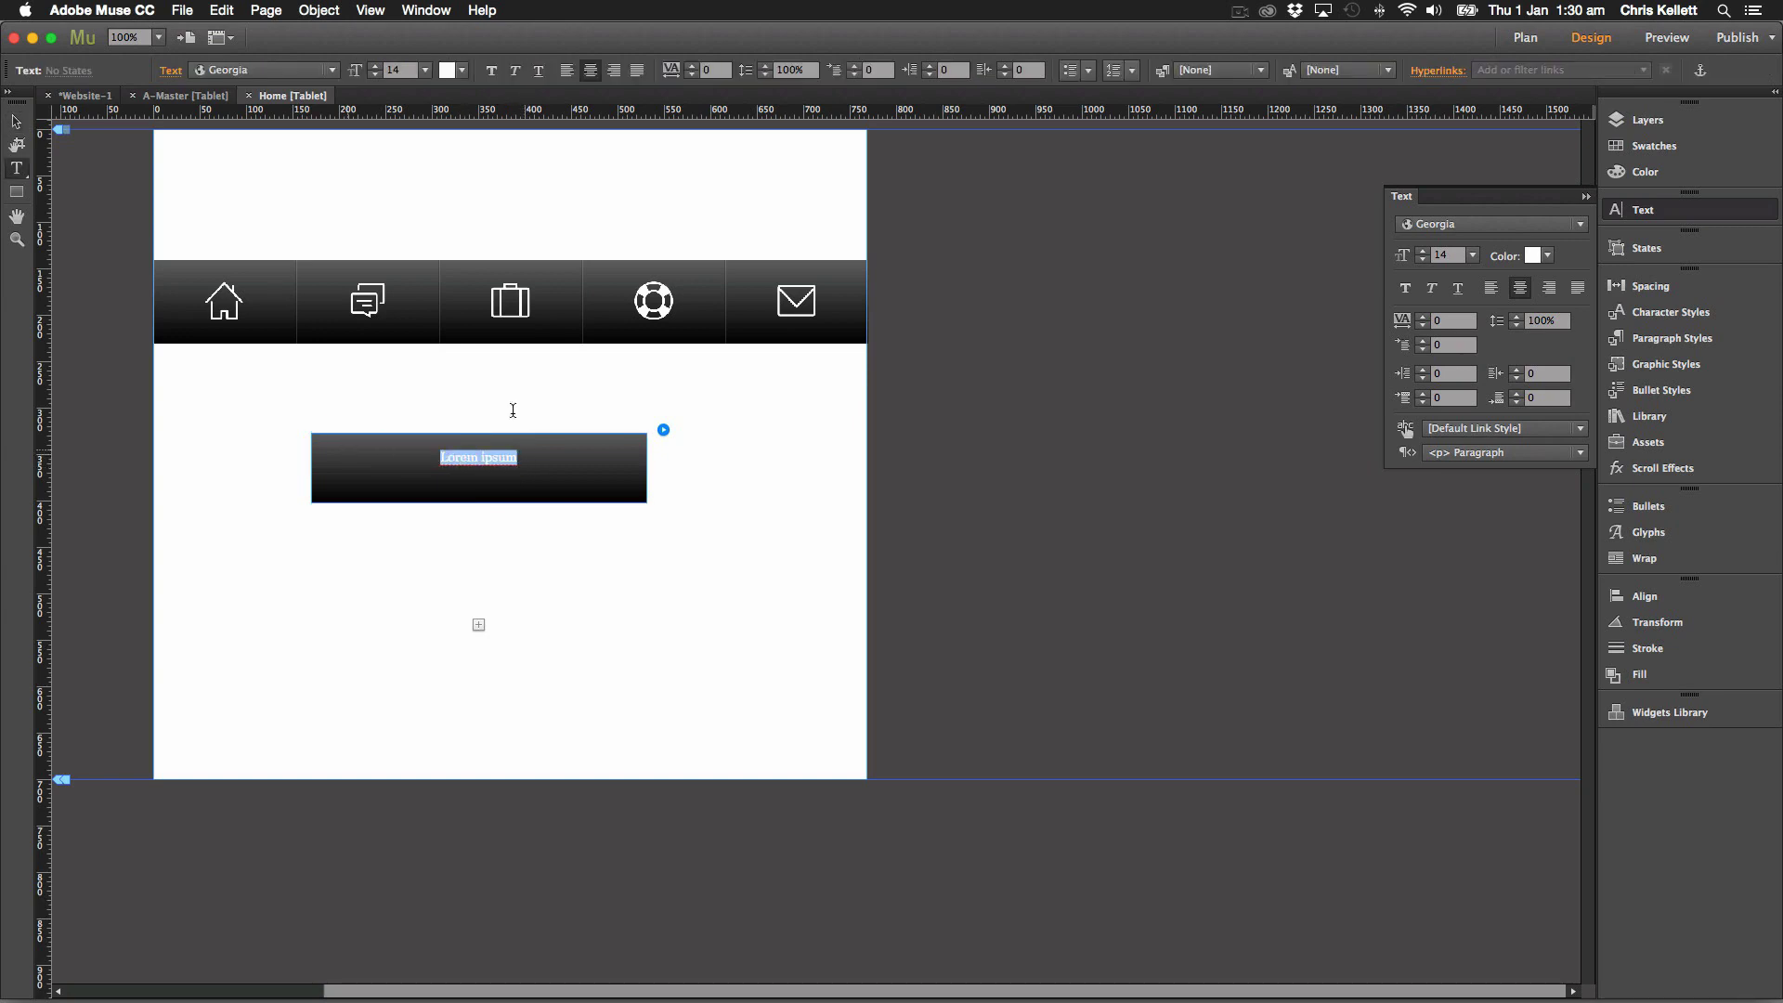
{"action": "left_click", "coordinate": [1511, 228]}
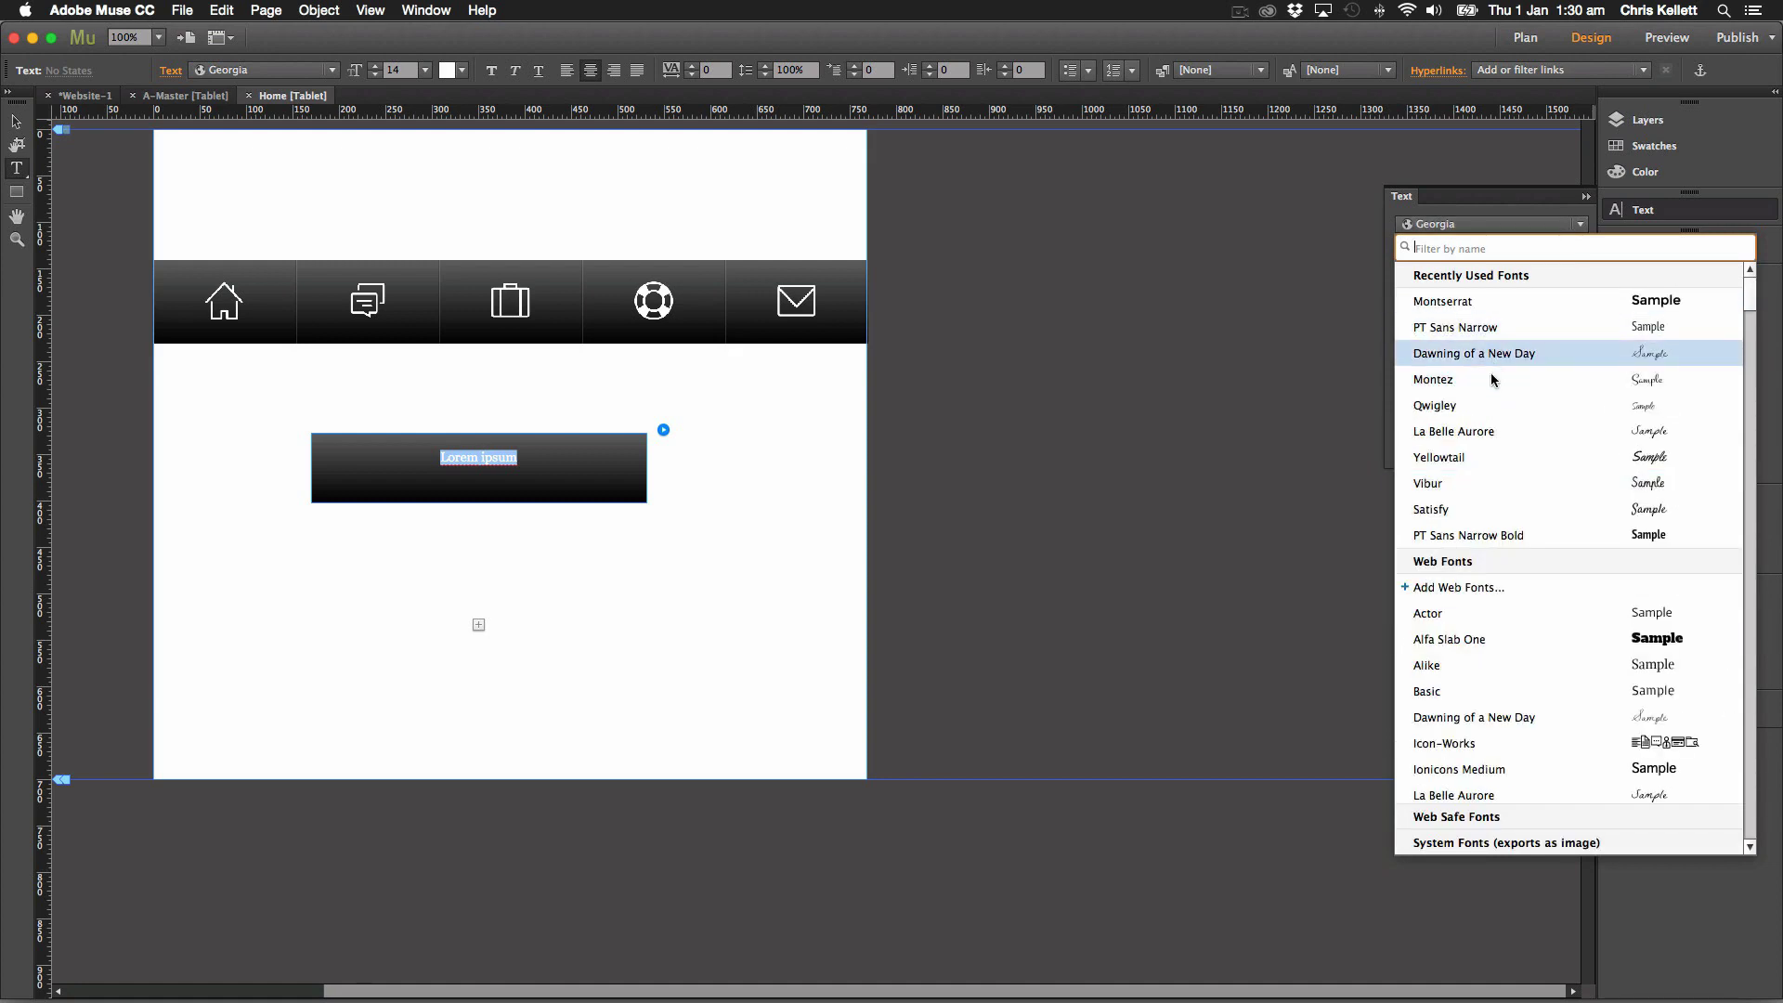
{"action": "scroll", "coordinate": [1487, 520], "scroll_direction": "down", "scroll_amount": 3}
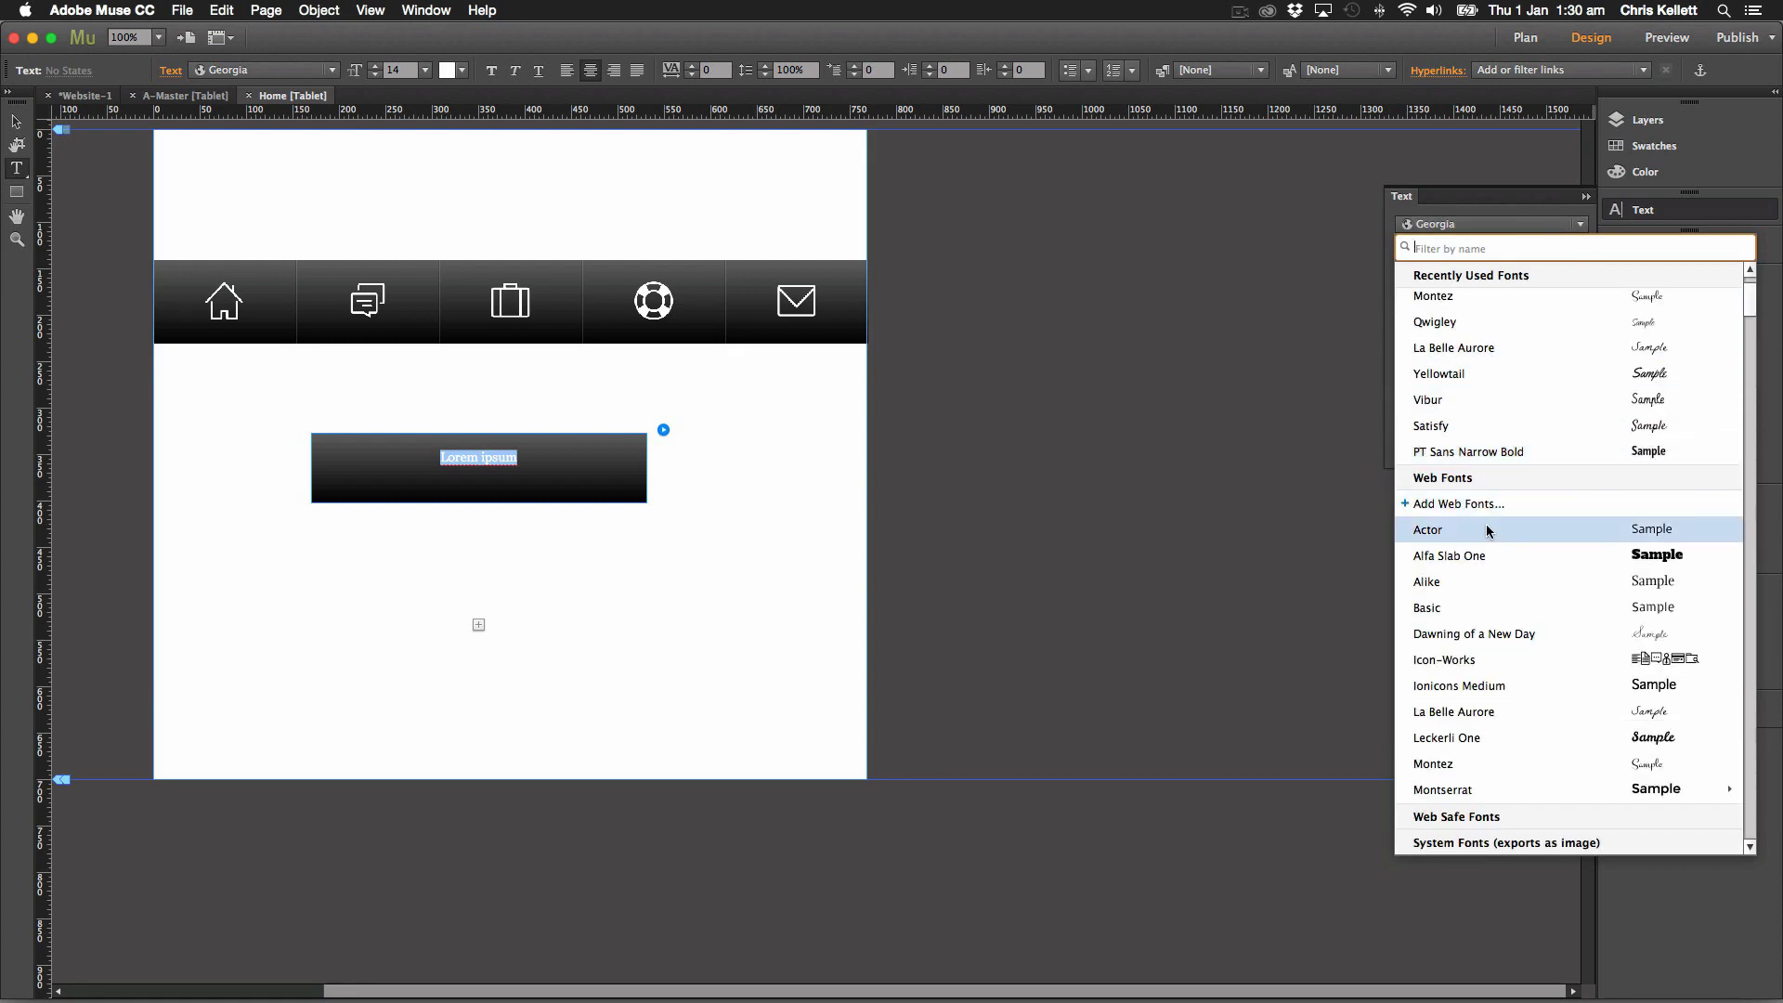
{"action": "left_click", "coordinate": [1513, 687]}
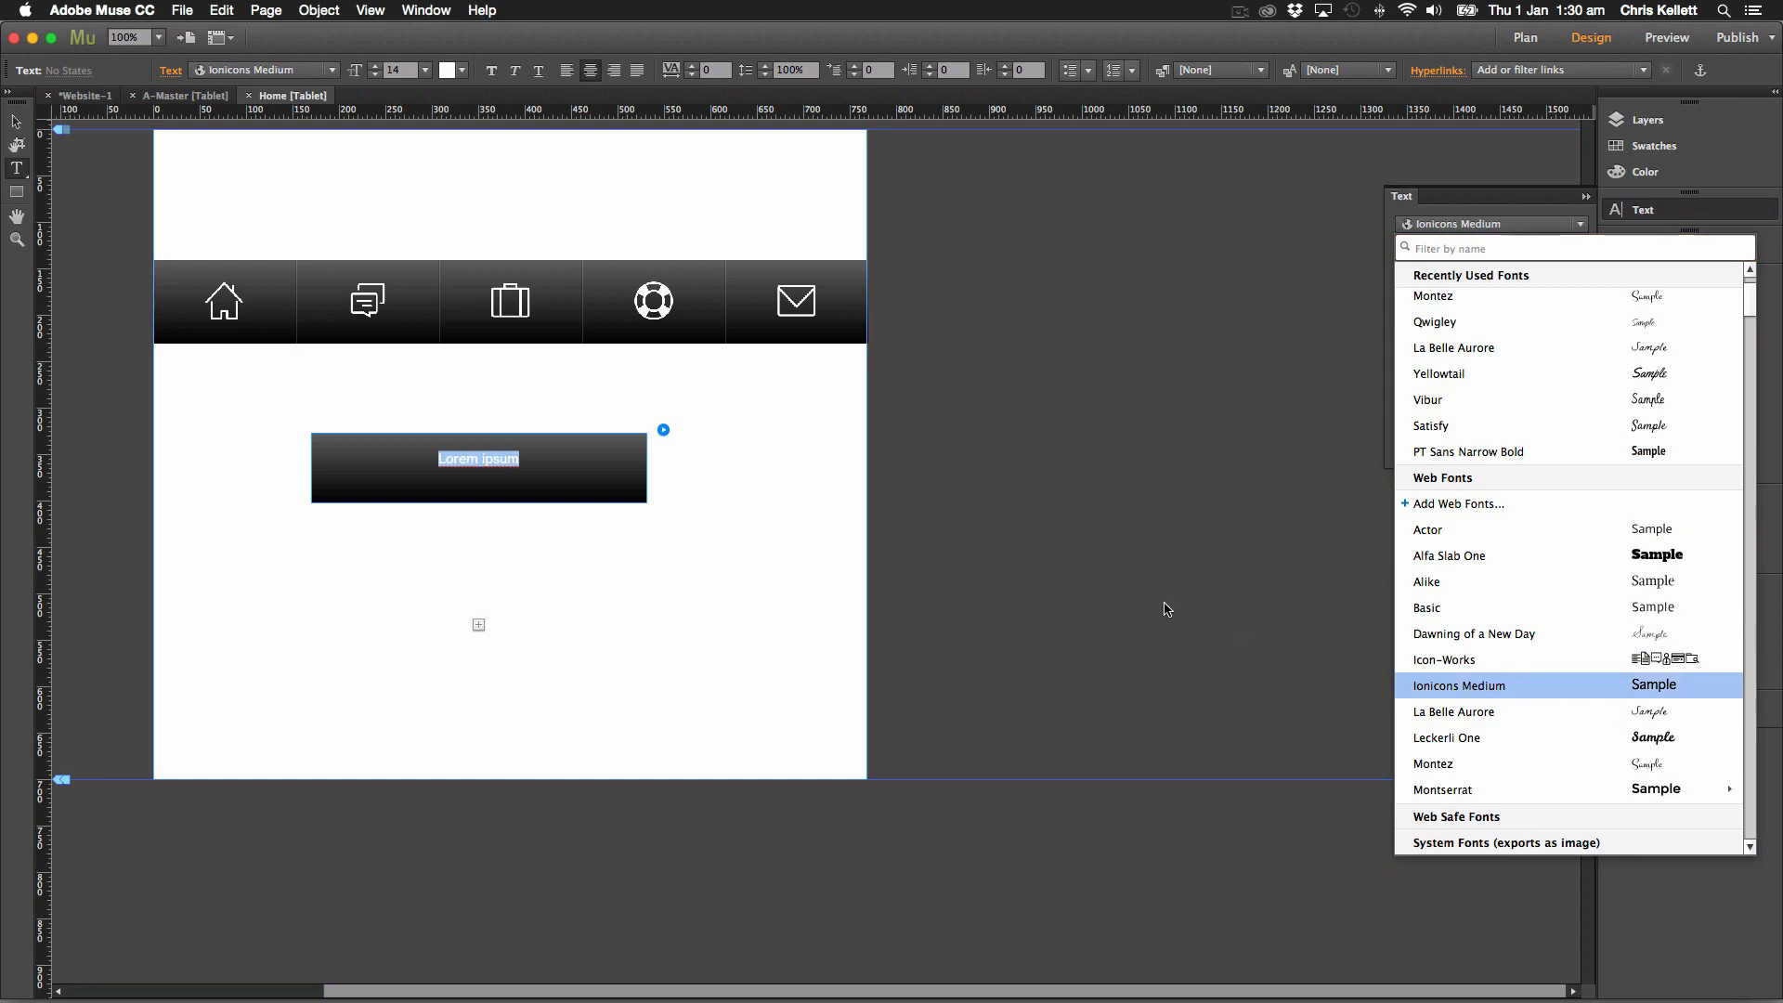
{"action": "left_click", "coordinate": [1168, 609]}
{"action": "left_click", "coordinate": [1727, 532]}
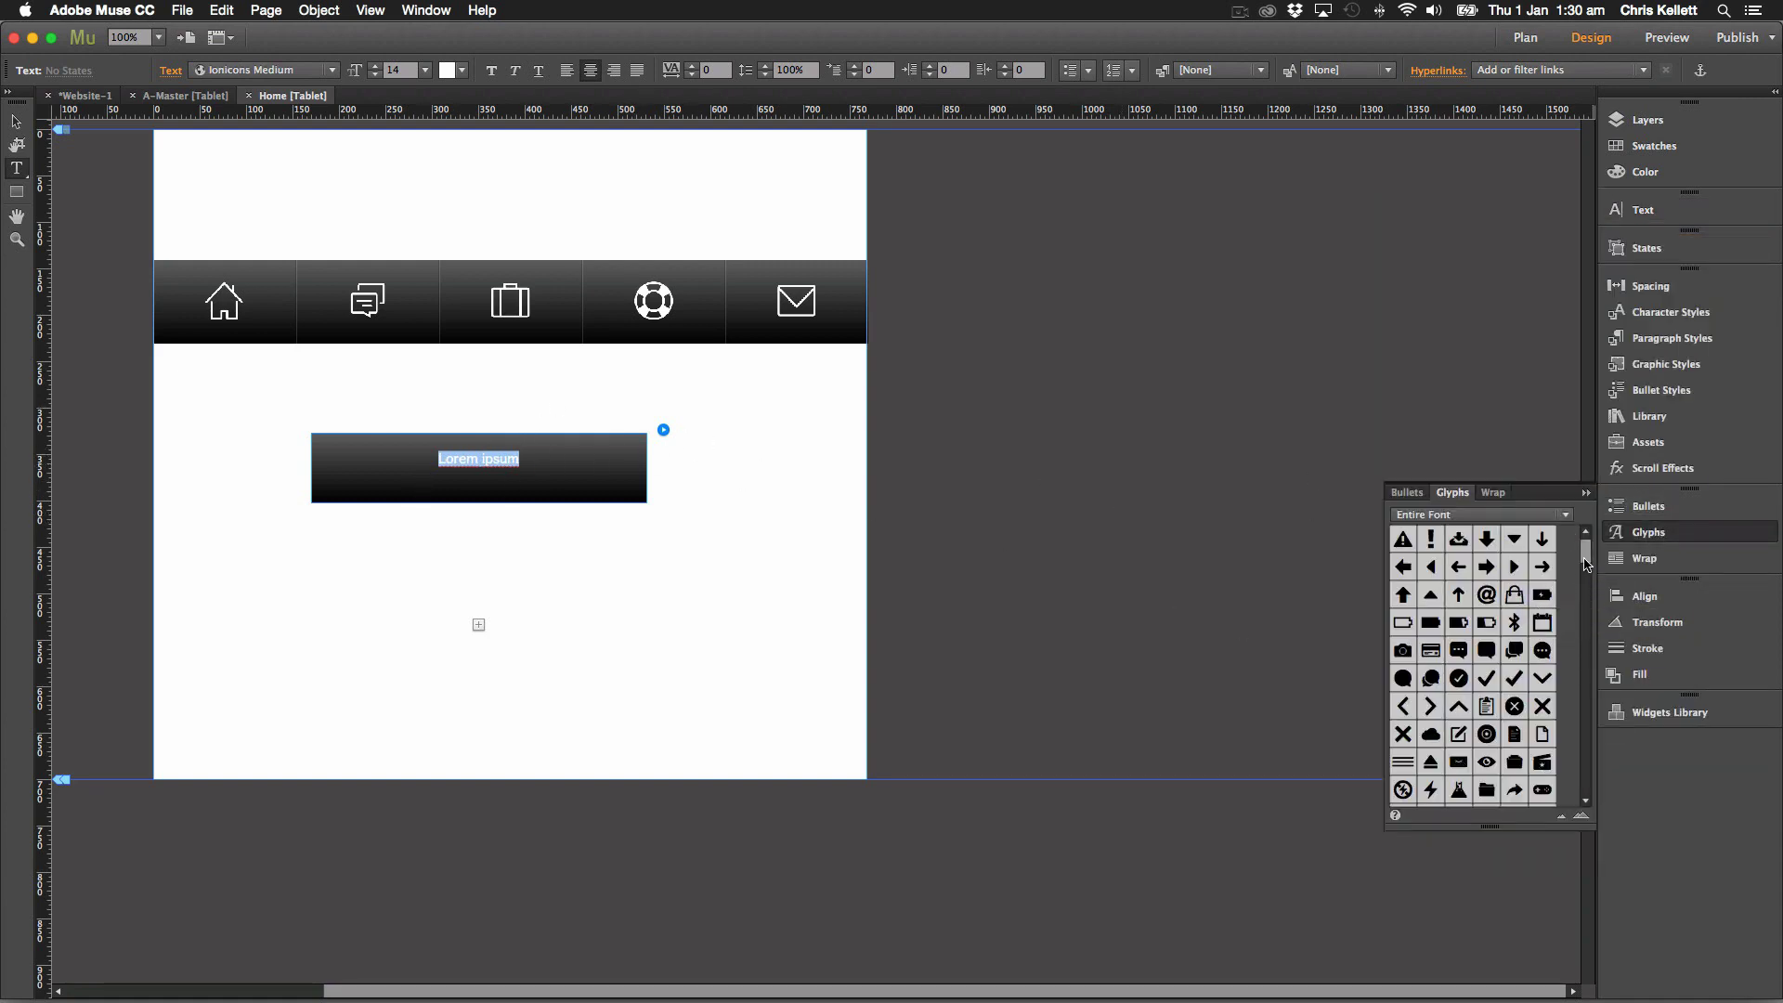
{"action": "scroll", "coordinate": [1585, 563], "scroll_direction": "down", "scroll_amount": 2}
{"action": "double_click", "coordinate": [1403, 721]}
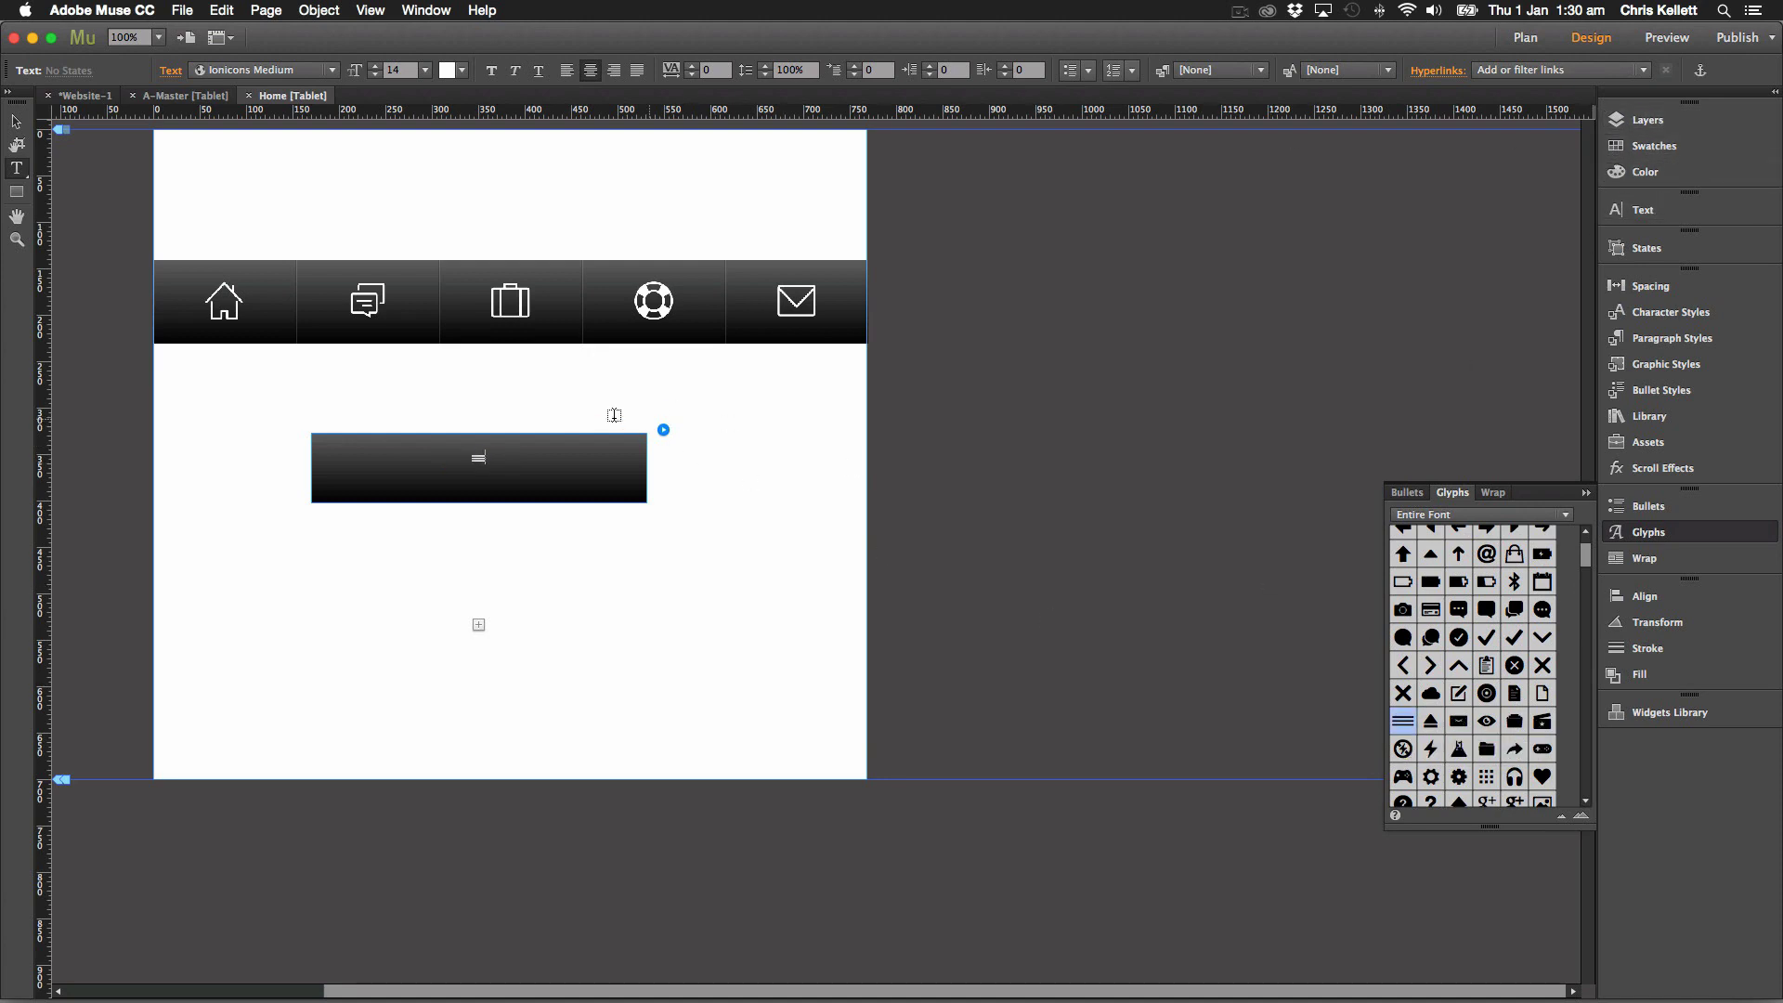
Raise the hamburger icon's font size to 32.
{"action": "left_click_drag", "start_coordinate": [415, 457], "coordinate": [520, 457]}
{"action": "left_click", "coordinate": [1643, 210]}
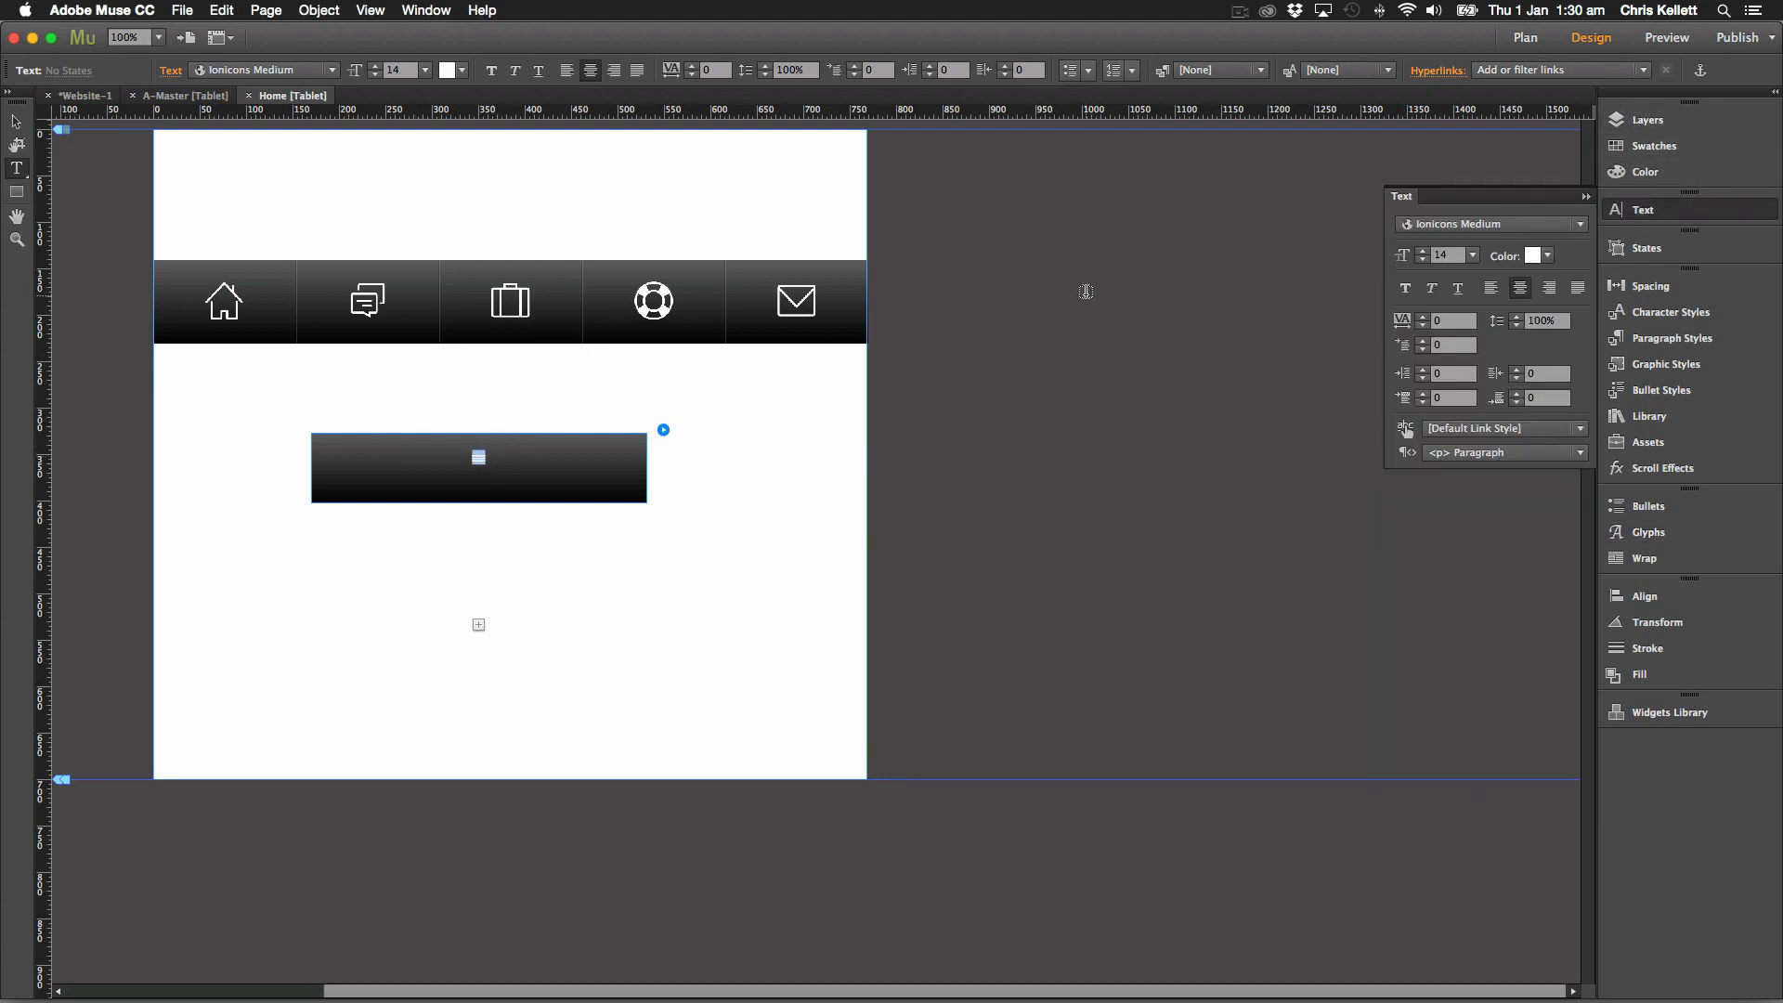
{"action": "left_click", "coordinate": [1422, 251]}
{"action": "left_click", "coordinate": [1422, 251]}
{"action": "left_click", "coordinate": [1422, 251]}
{"action": "left_click", "coordinate": [1423, 251]}
{"action": "left_click", "coordinate": [1423, 251]}
{"action": "left_click", "coordinate": [1423, 251]}
{"action": "left_click", "coordinate": [1423, 251]}
{"action": "left_click", "coordinate": [1422, 250]}
{"action": "left_click", "coordinate": [1423, 251]}
{"action": "left_click", "coordinate": [1423, 252]}
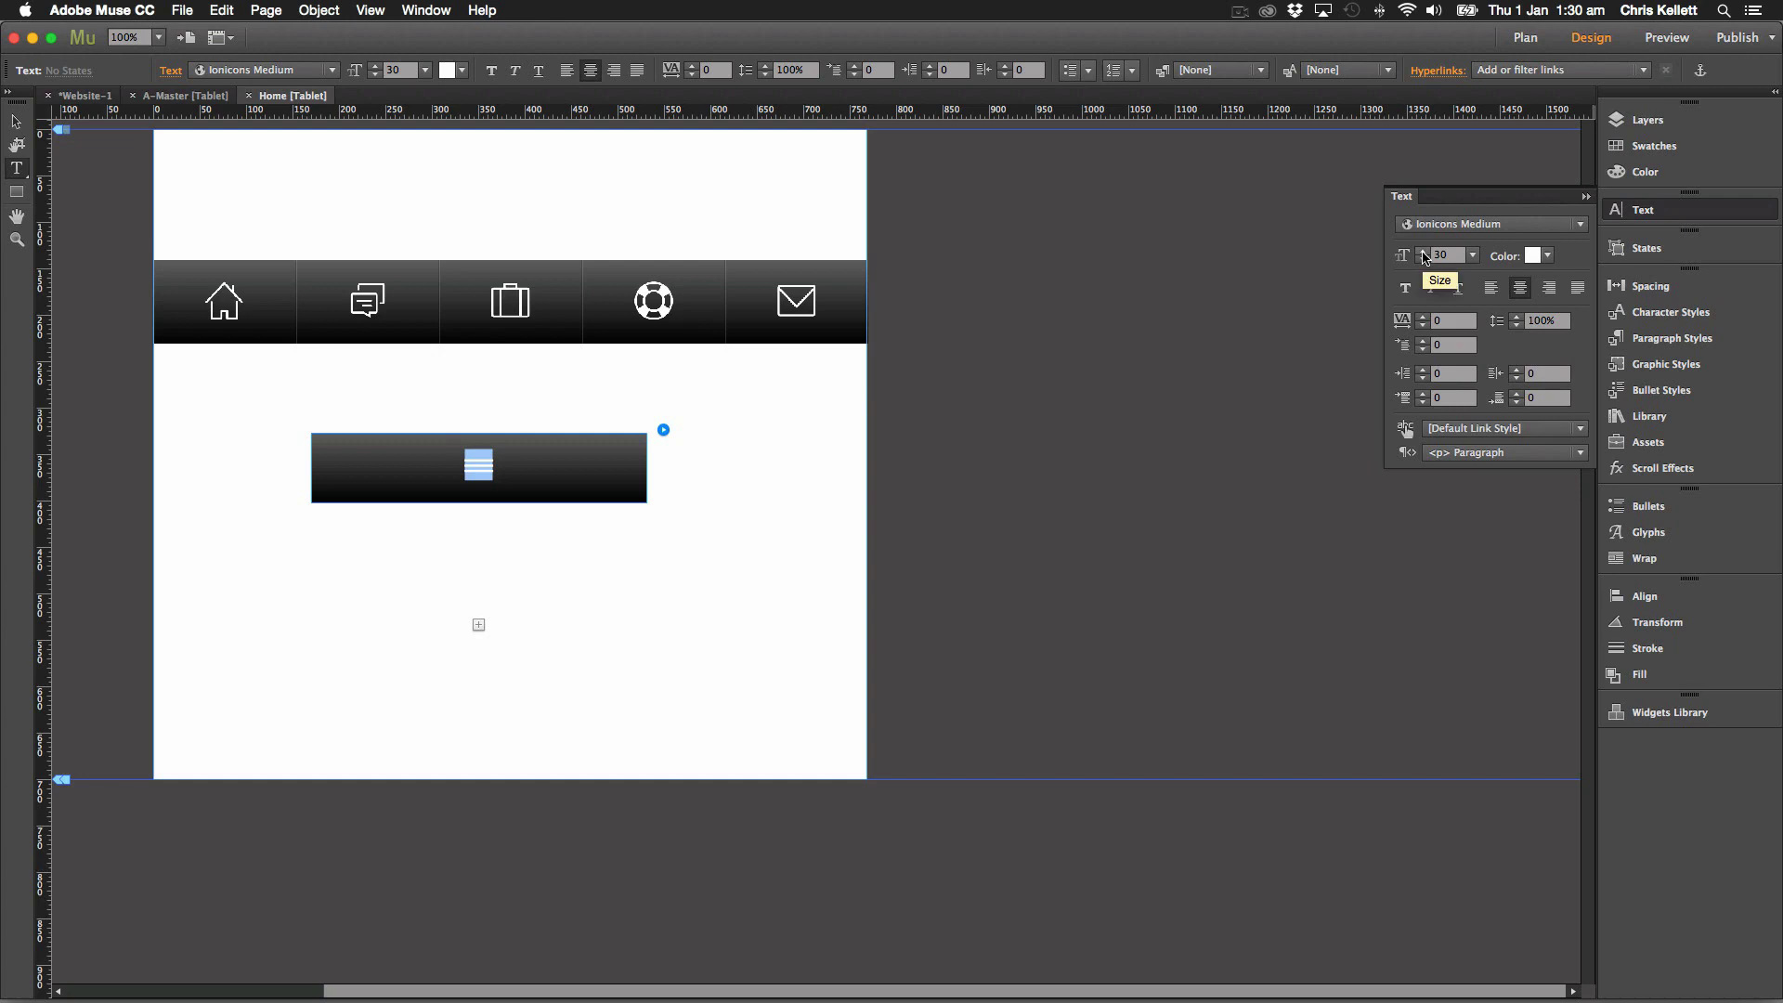
{"action": "left_click", "coordinate": [1422, 252]}
{"action": "left_click", "coordinate": [1422, 251]}
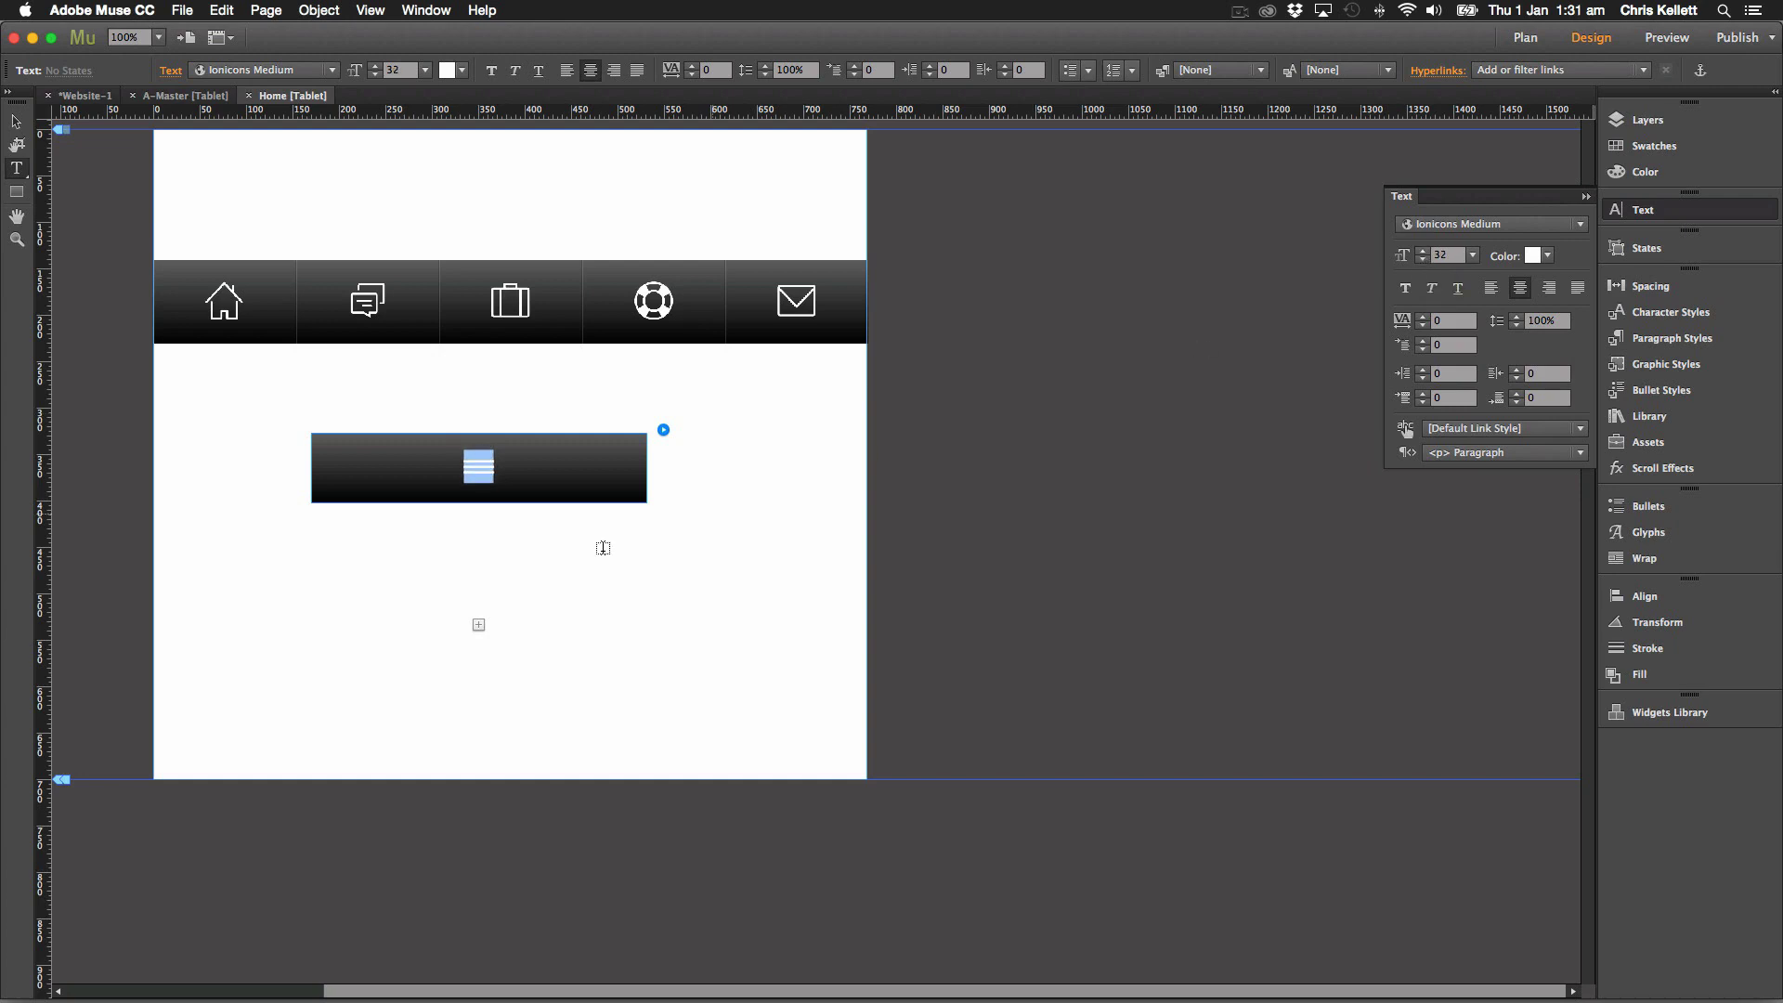
{"action": "left_click", "coordinate": [18, 121]}
{"action": "left_click", "coordinate": [752, 633]}
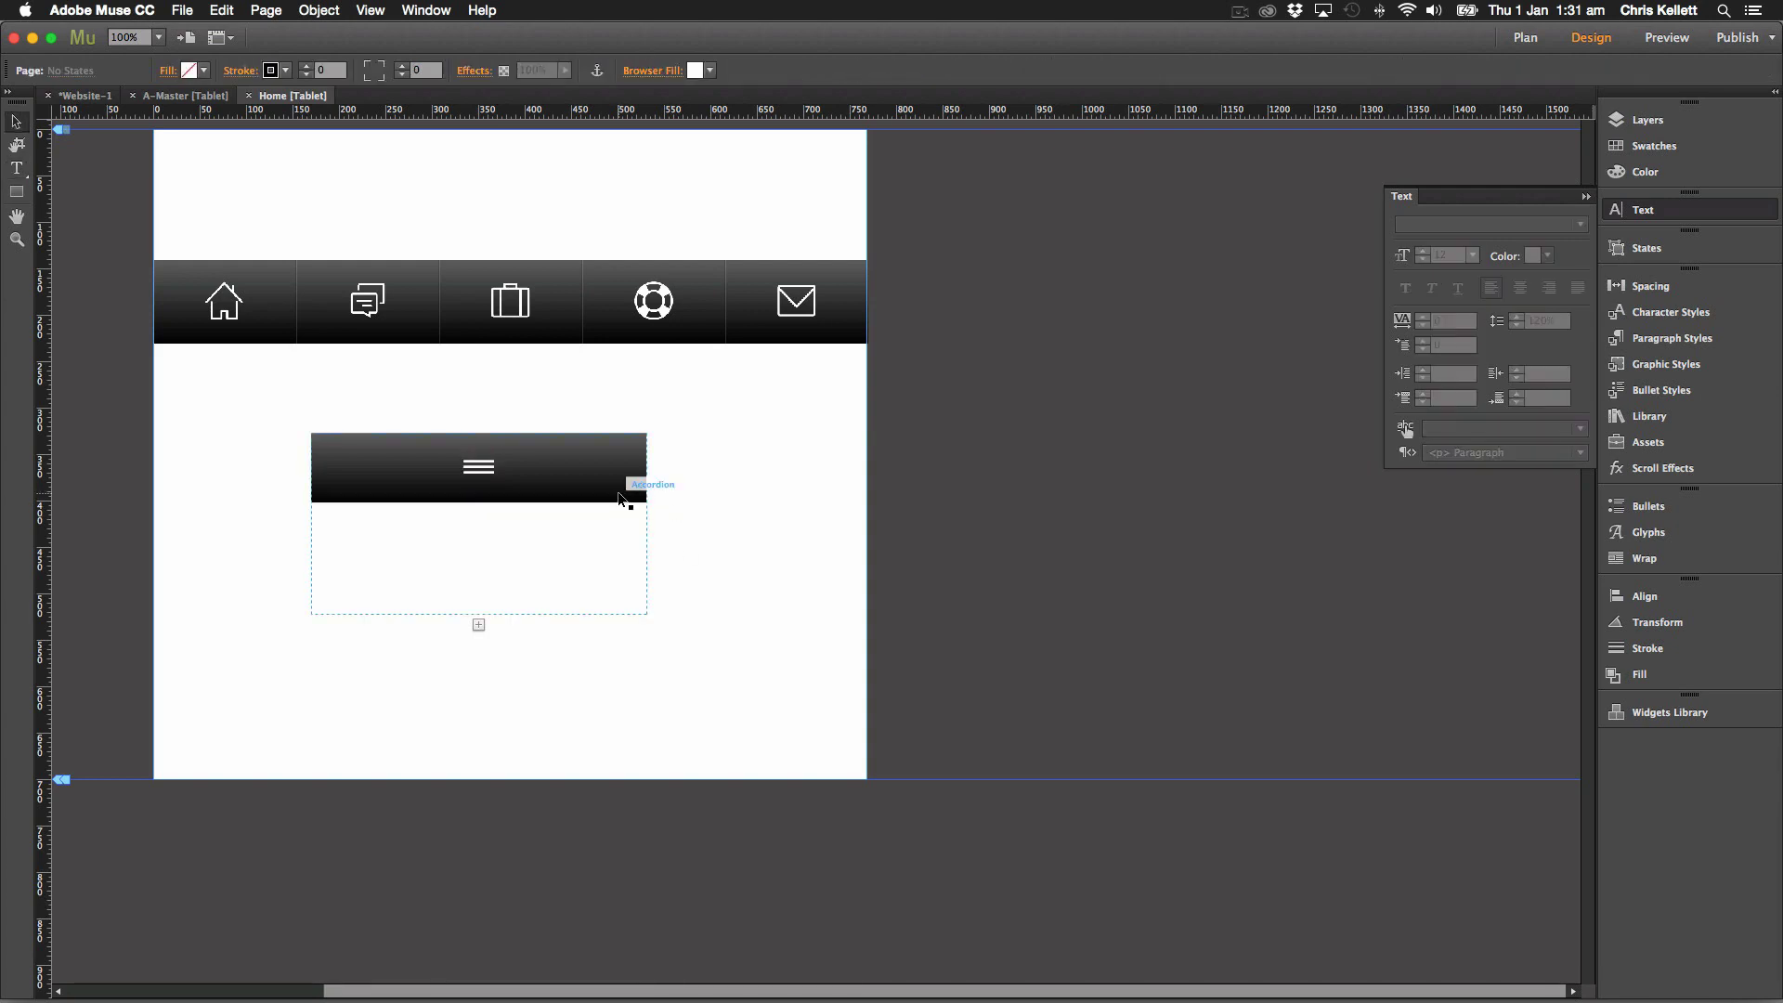
Fill the accordion's content area with black.
{"action": "left_click", "coordinate": [612, 526]}
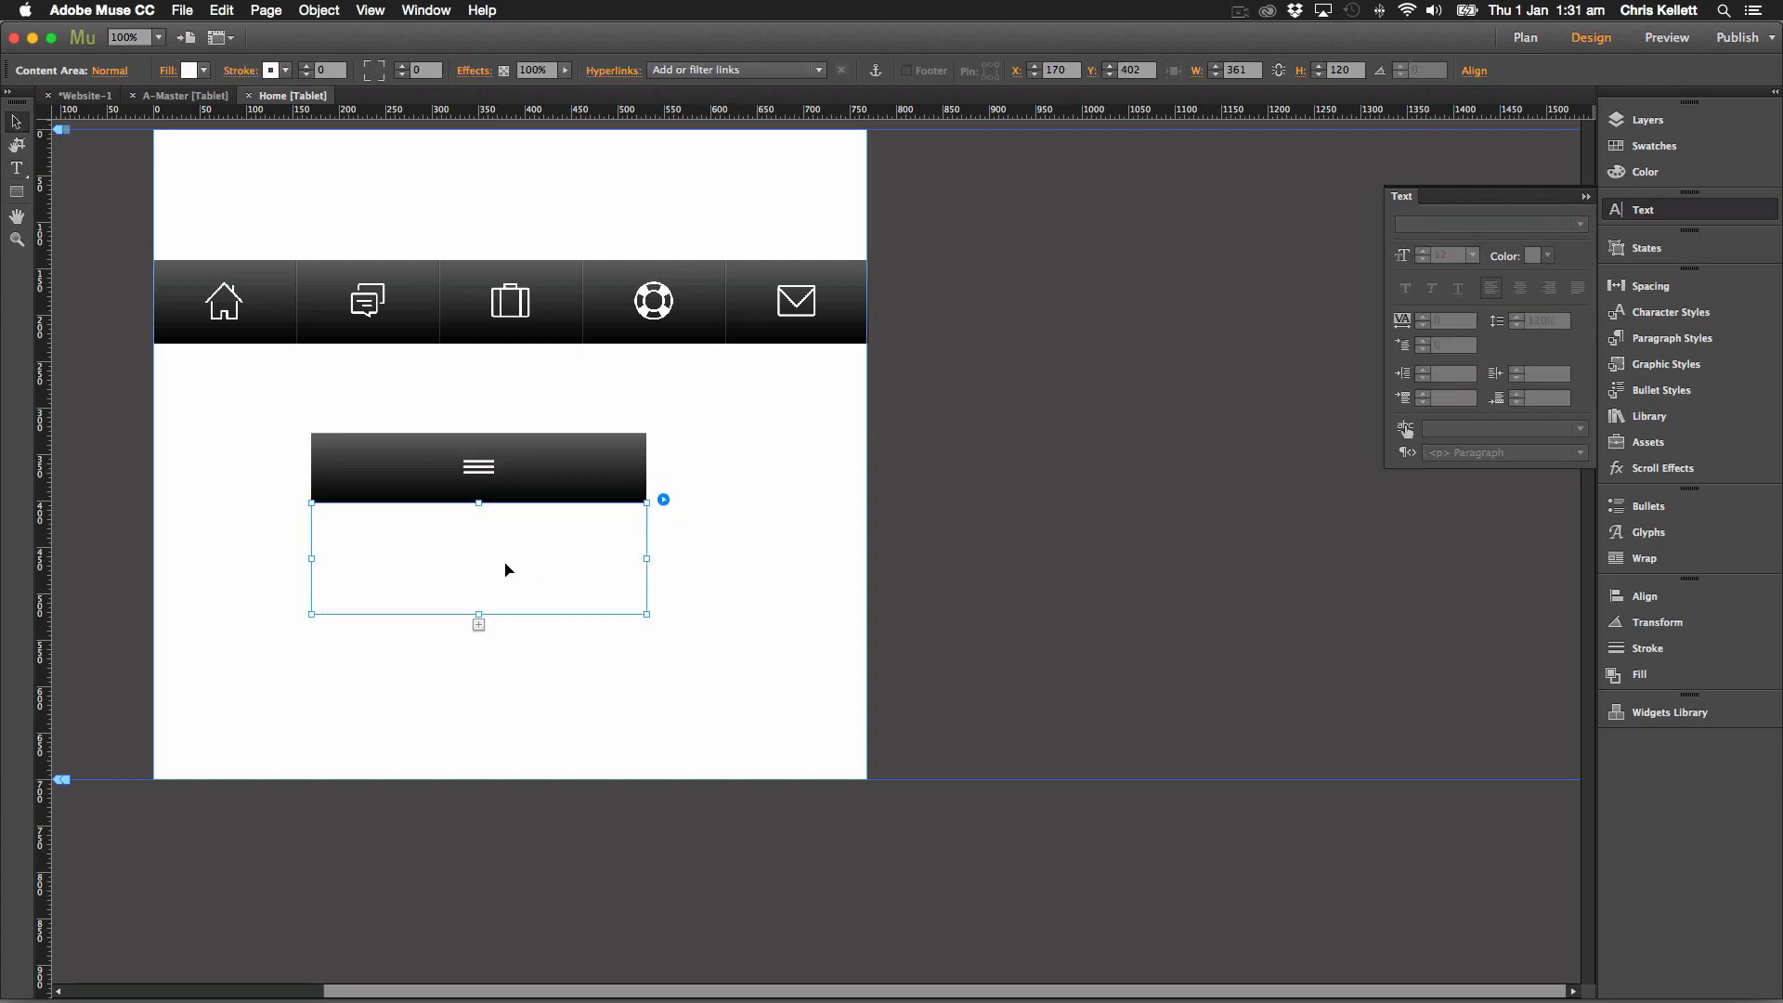
{"action": "left_click", "coordinate": [205, 71]}
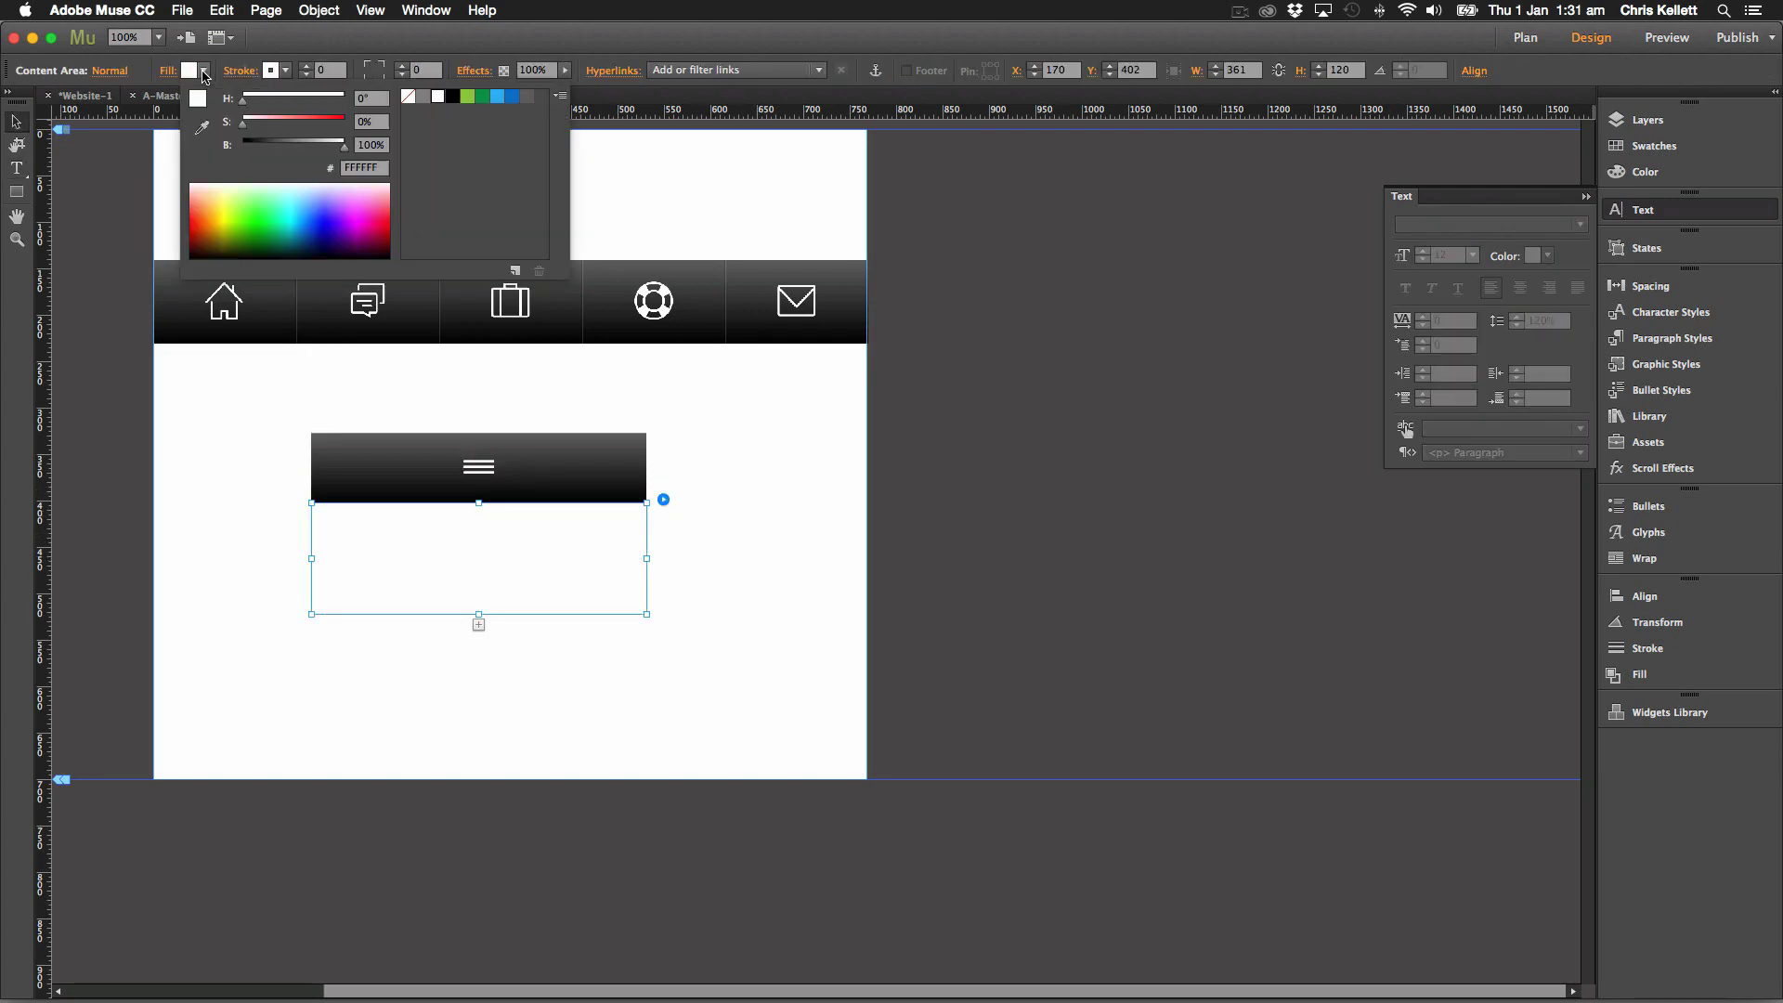
{"action": "left_click", "coordinate": [453, 96]}
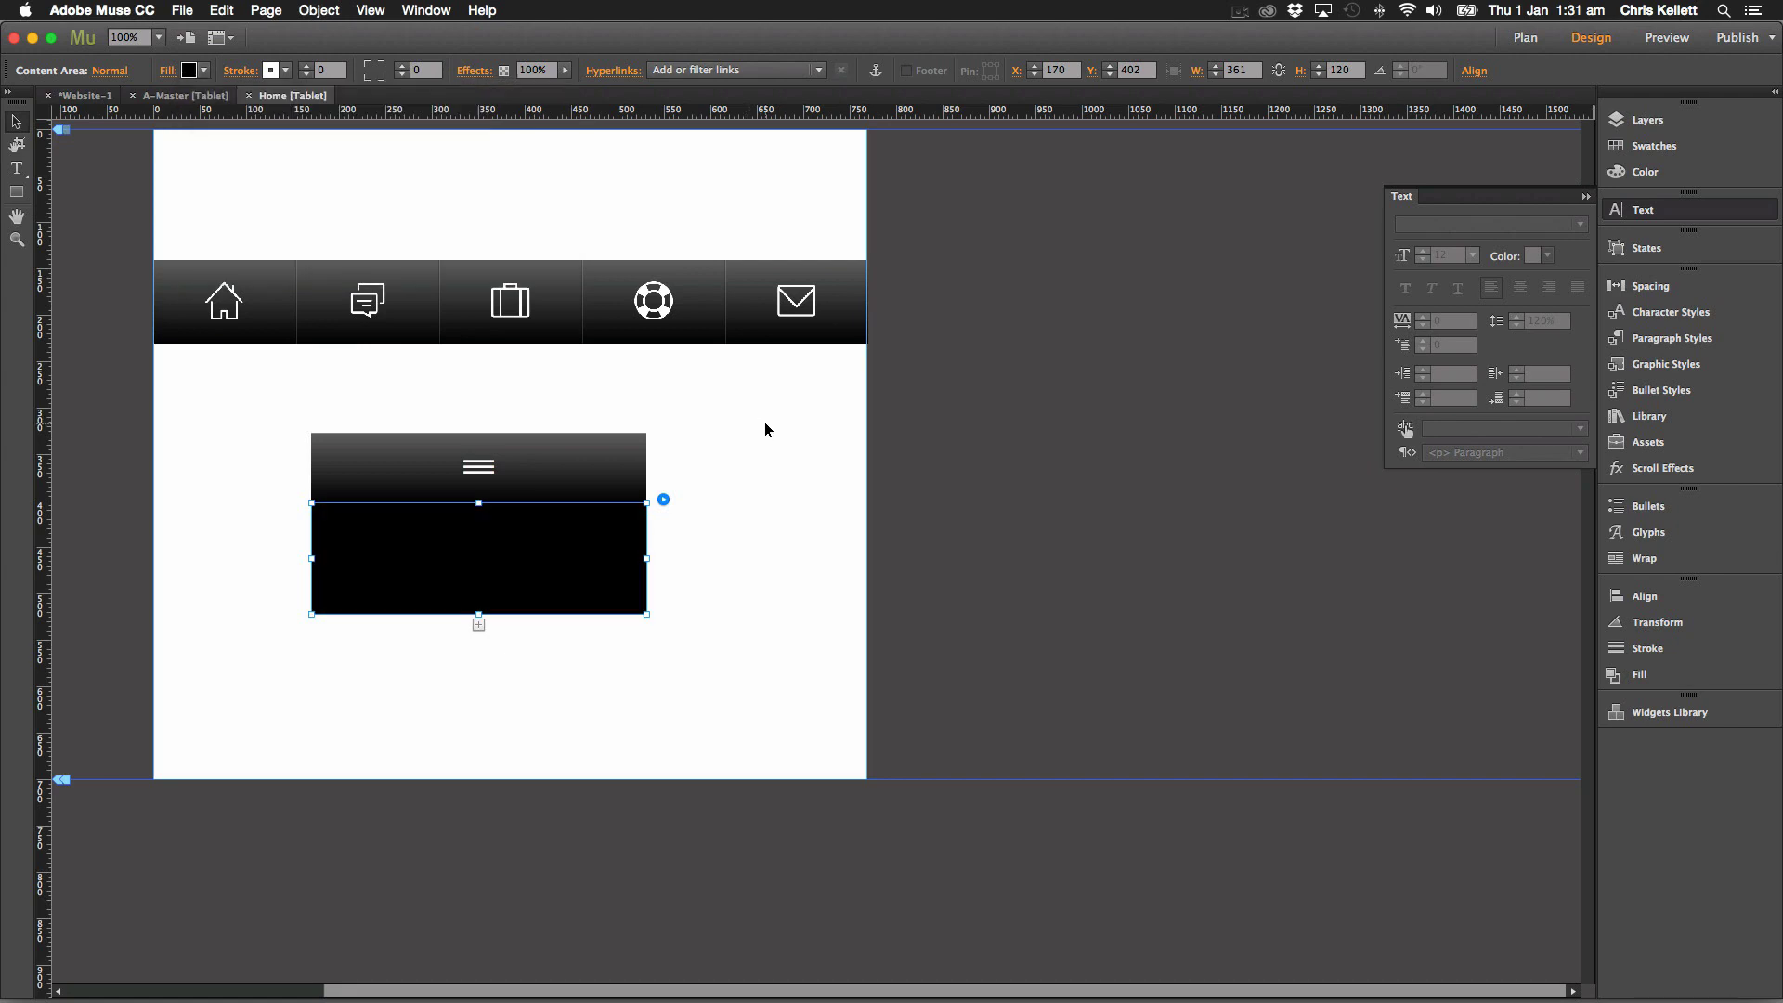
Move the accordion to the page's left edge and widen it to the right edge.
{"action": "left_click", "coordinate": [598, 478]}
{"action": "left_click", "coordinate": [585, 474]}
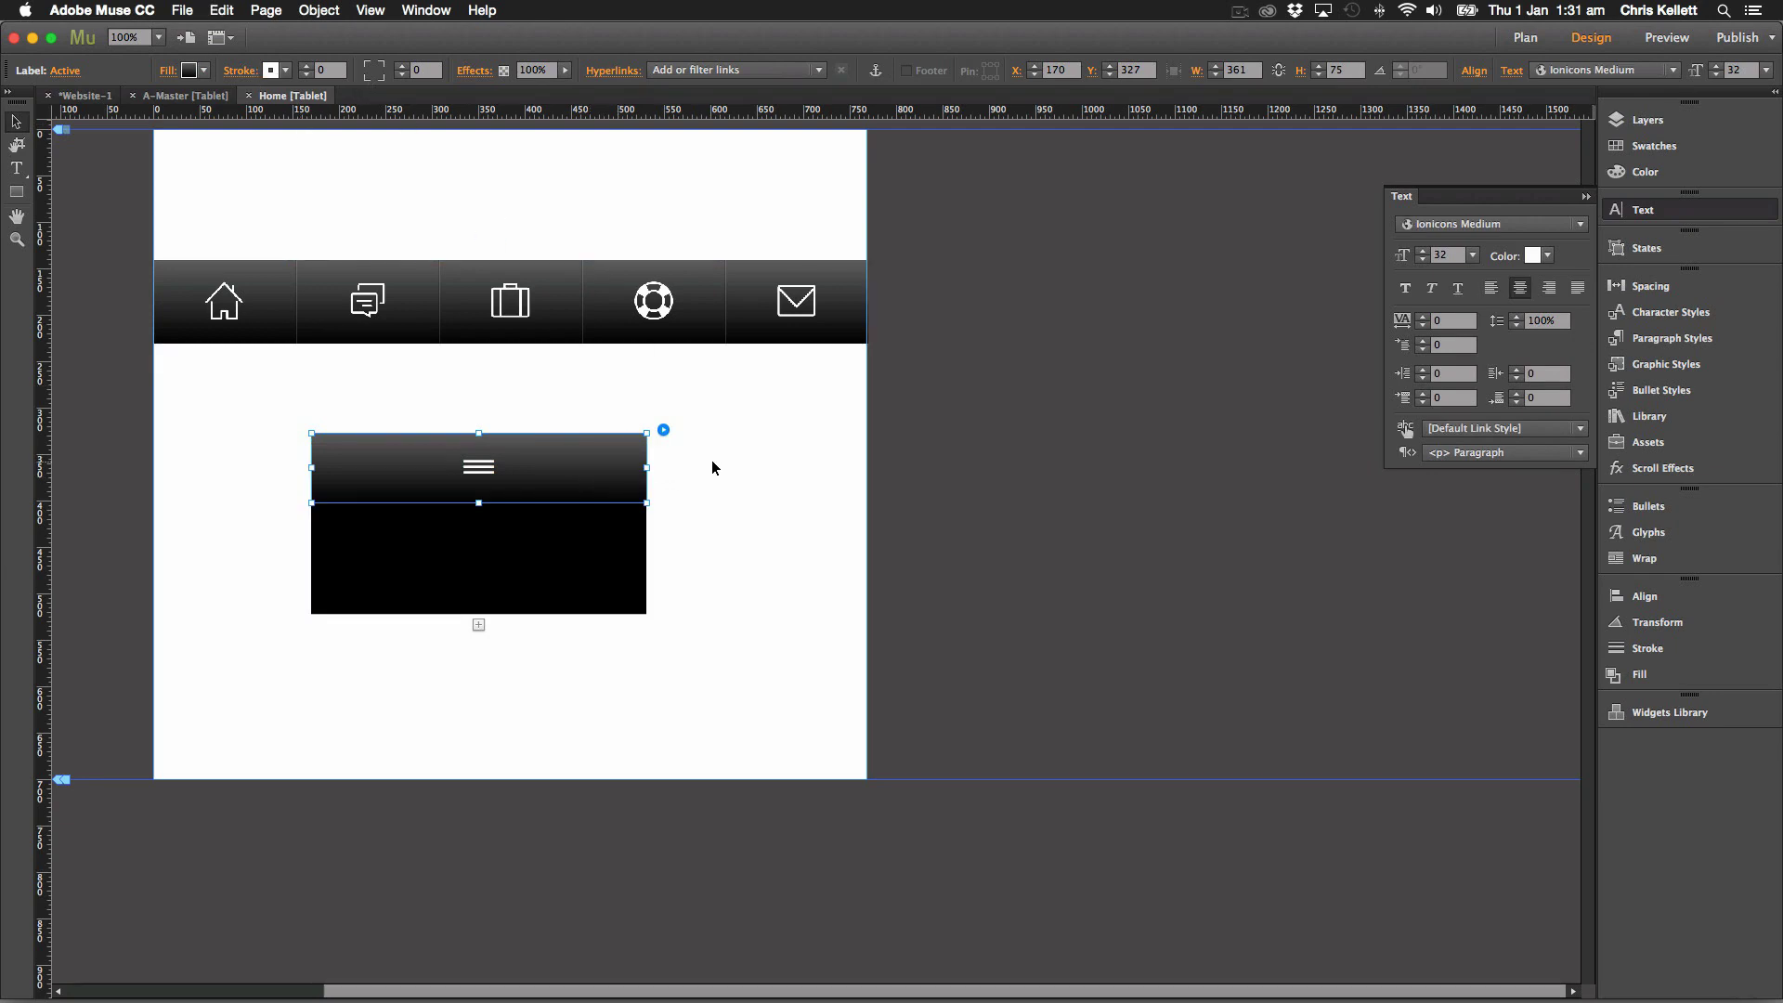
{"action": "left_click", "coordinate": [800, 571]}
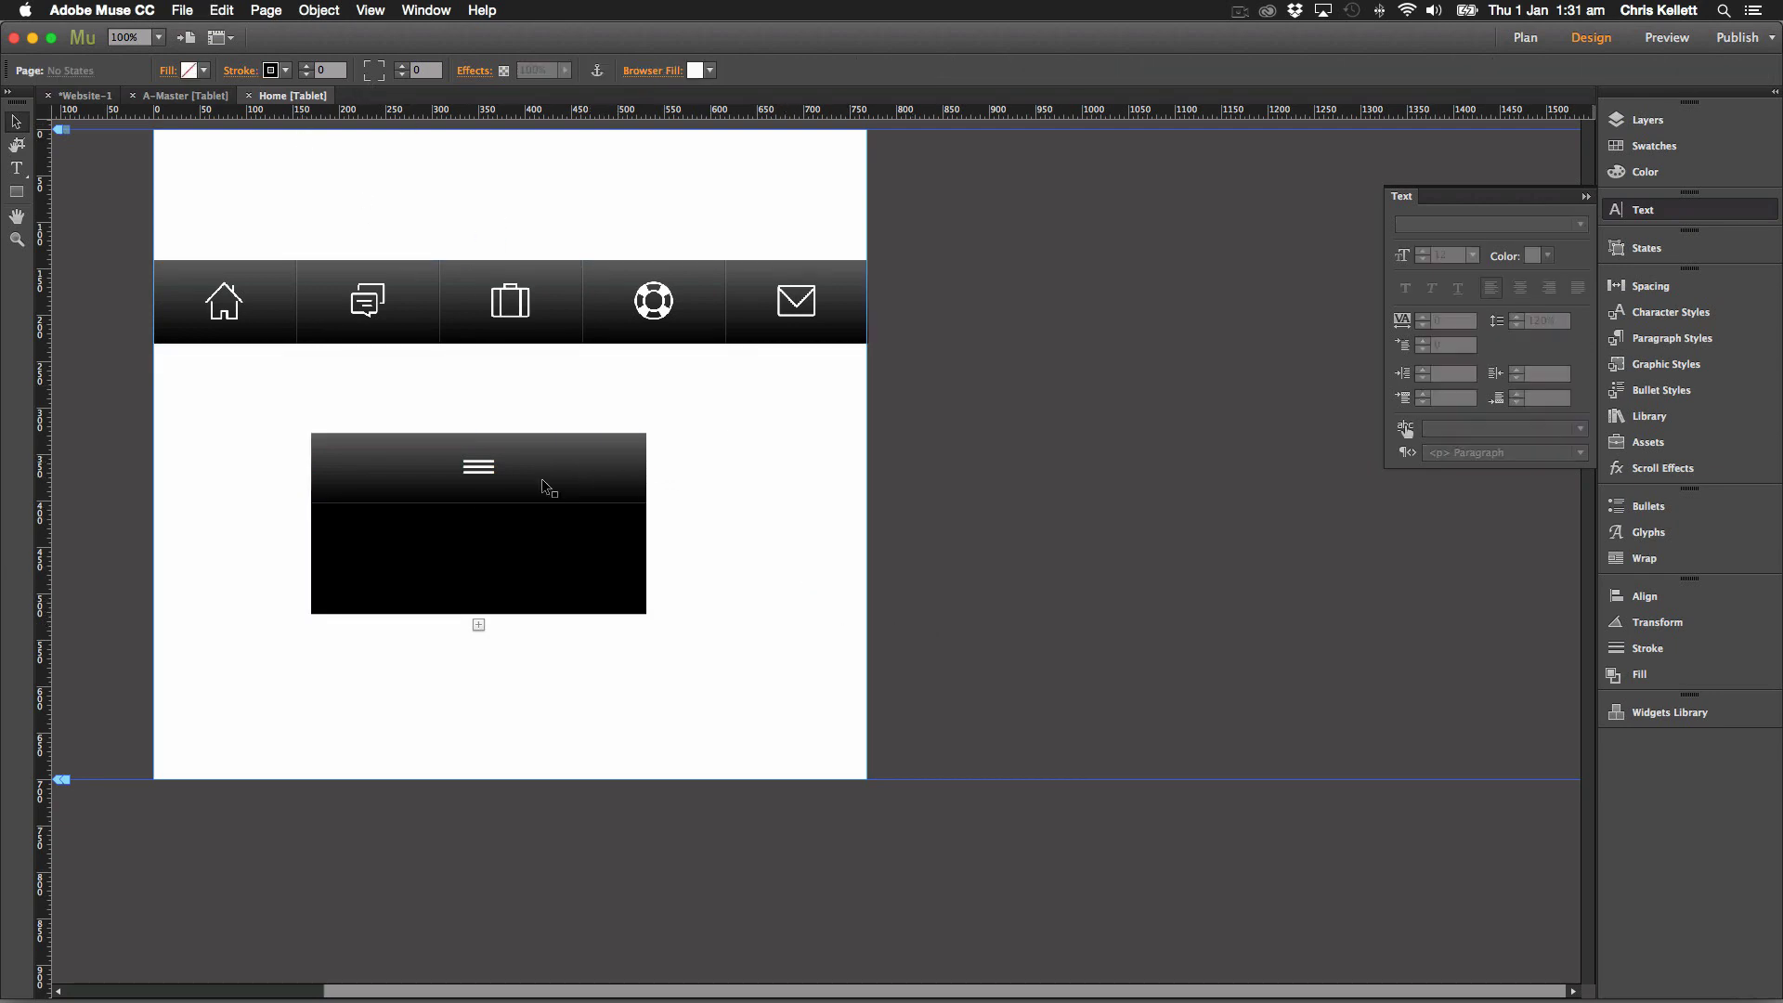
{"action": "left_click_drag", "start_coordinate": [403, 464], "coordinate": [246, 457]}
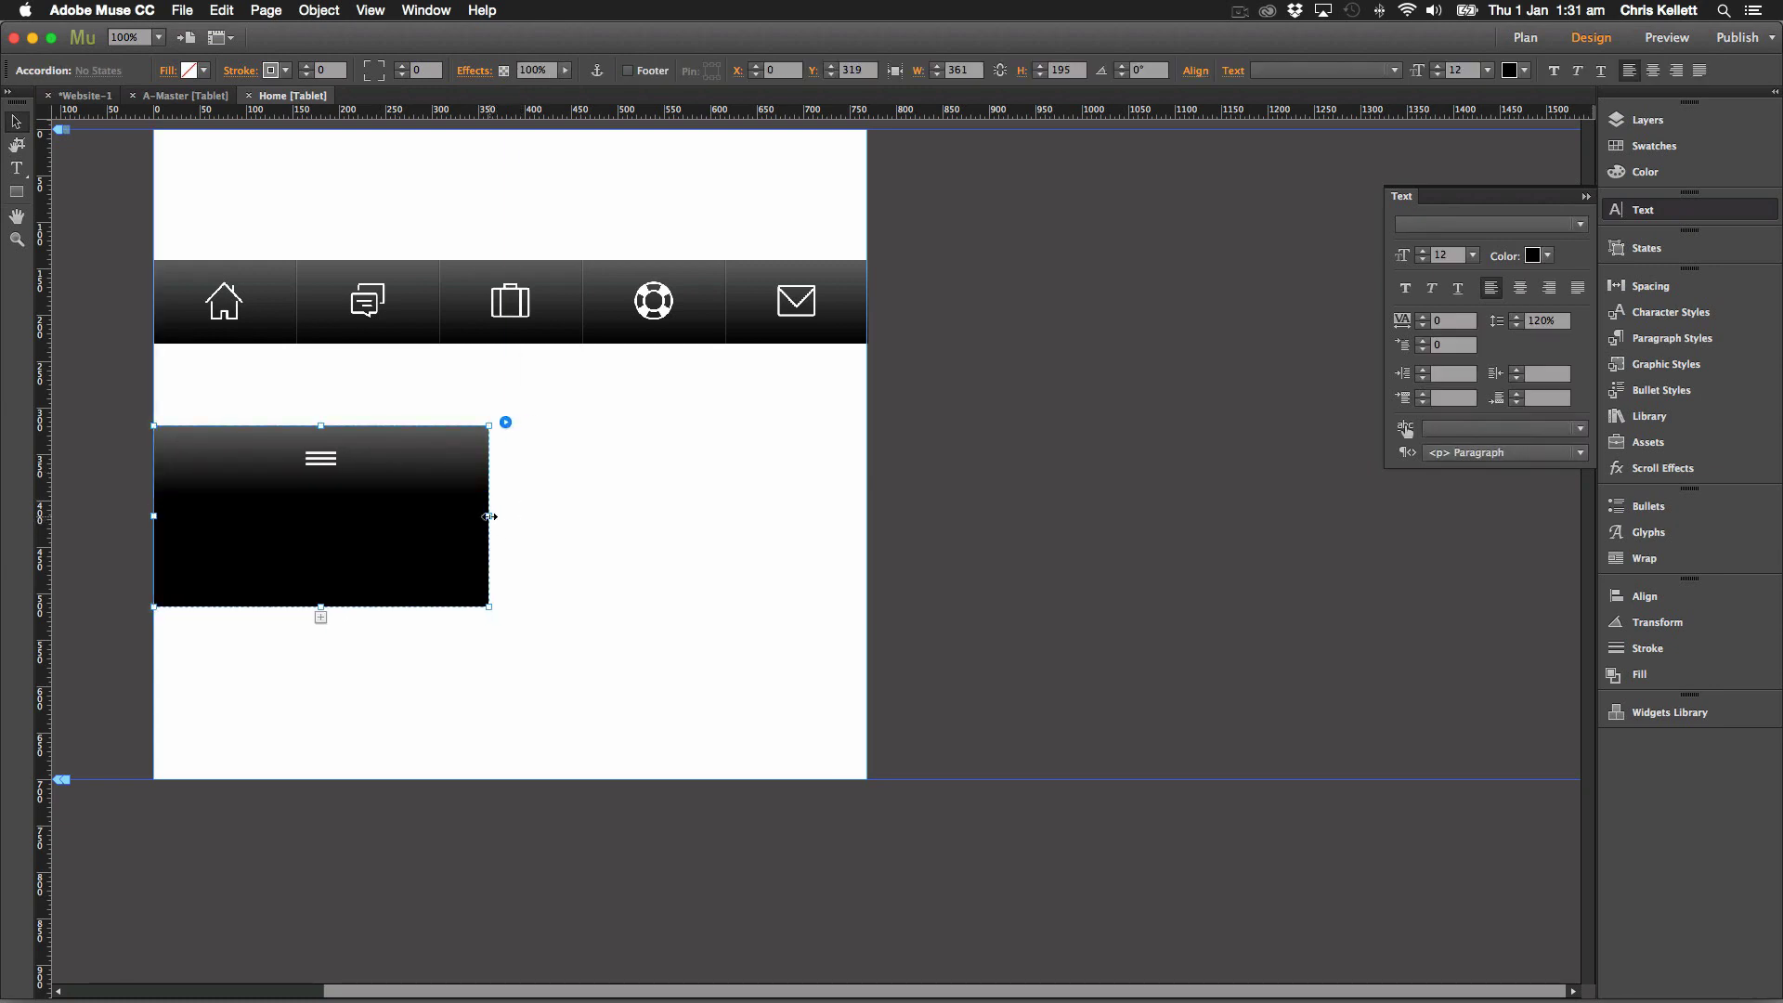
{"action": "left_click_drag", "start_coordinate": [490, 516], "coordinate": [866, 506]}
{"action": "left_click", "coordinate": [984, 490]}
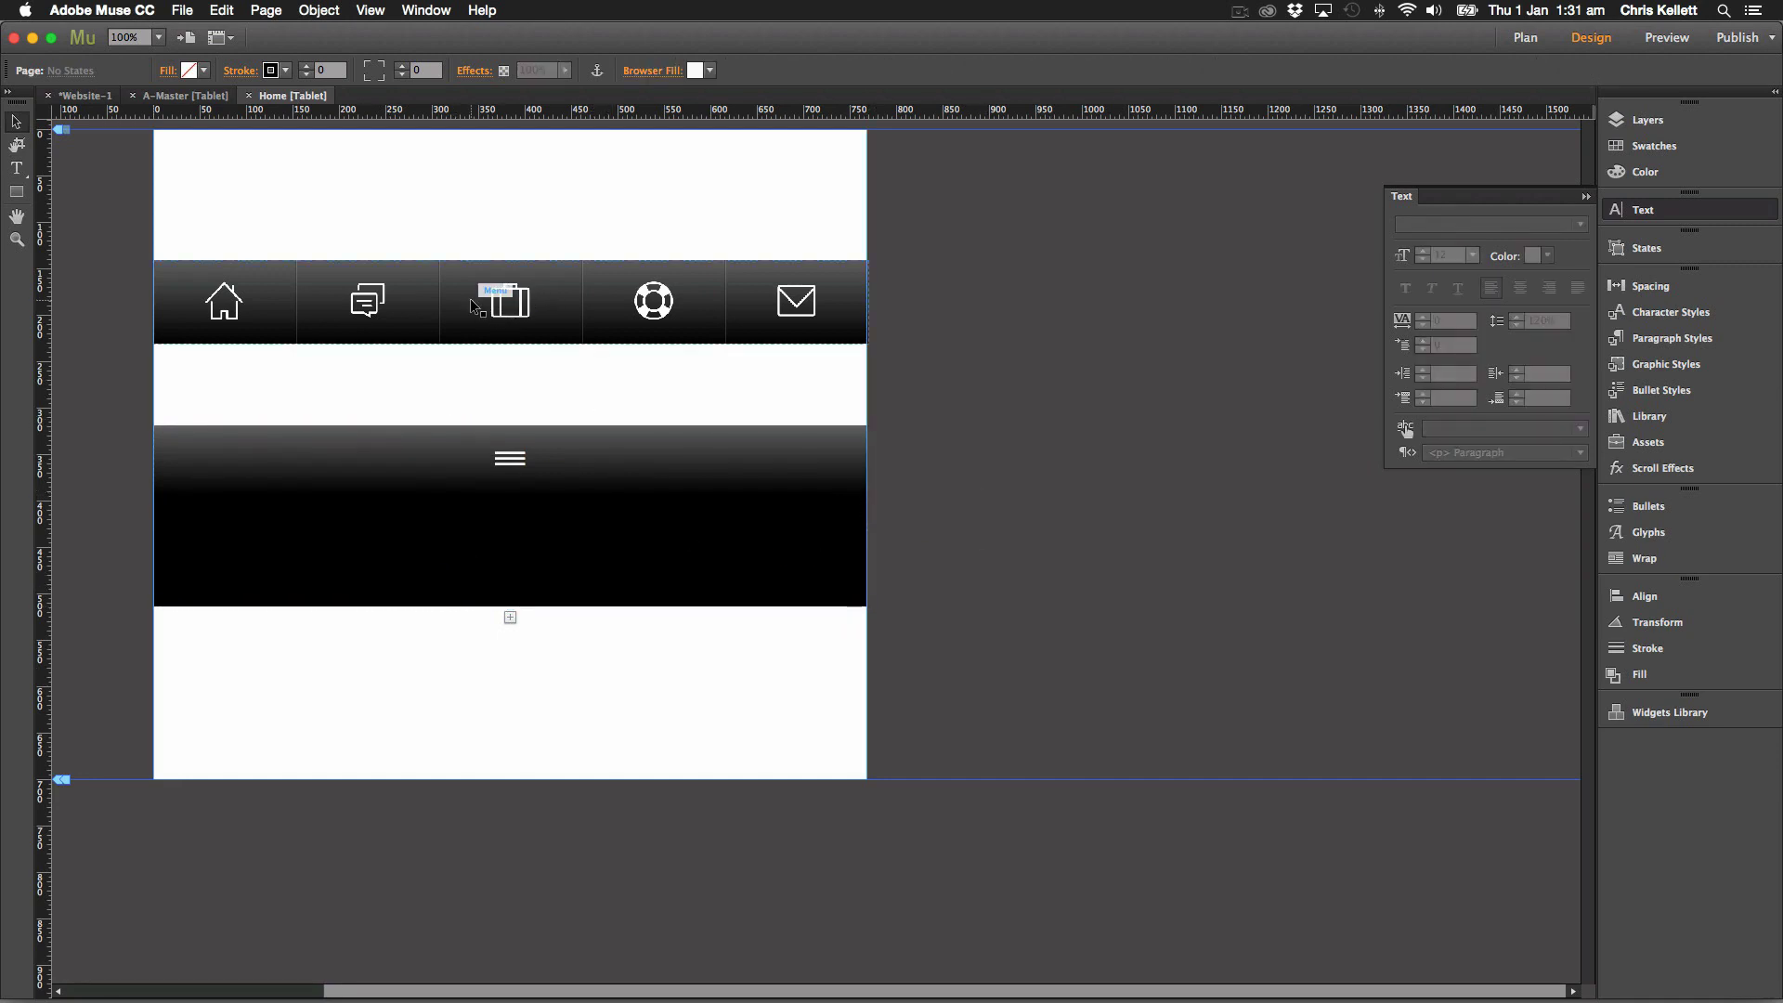
Select the icon menu and slightly narrow the Home item's icon area.
{"action": "left_click", "coordinate": [362, 569]}
{"action": "left_click", "coordinate": [360, 568]}
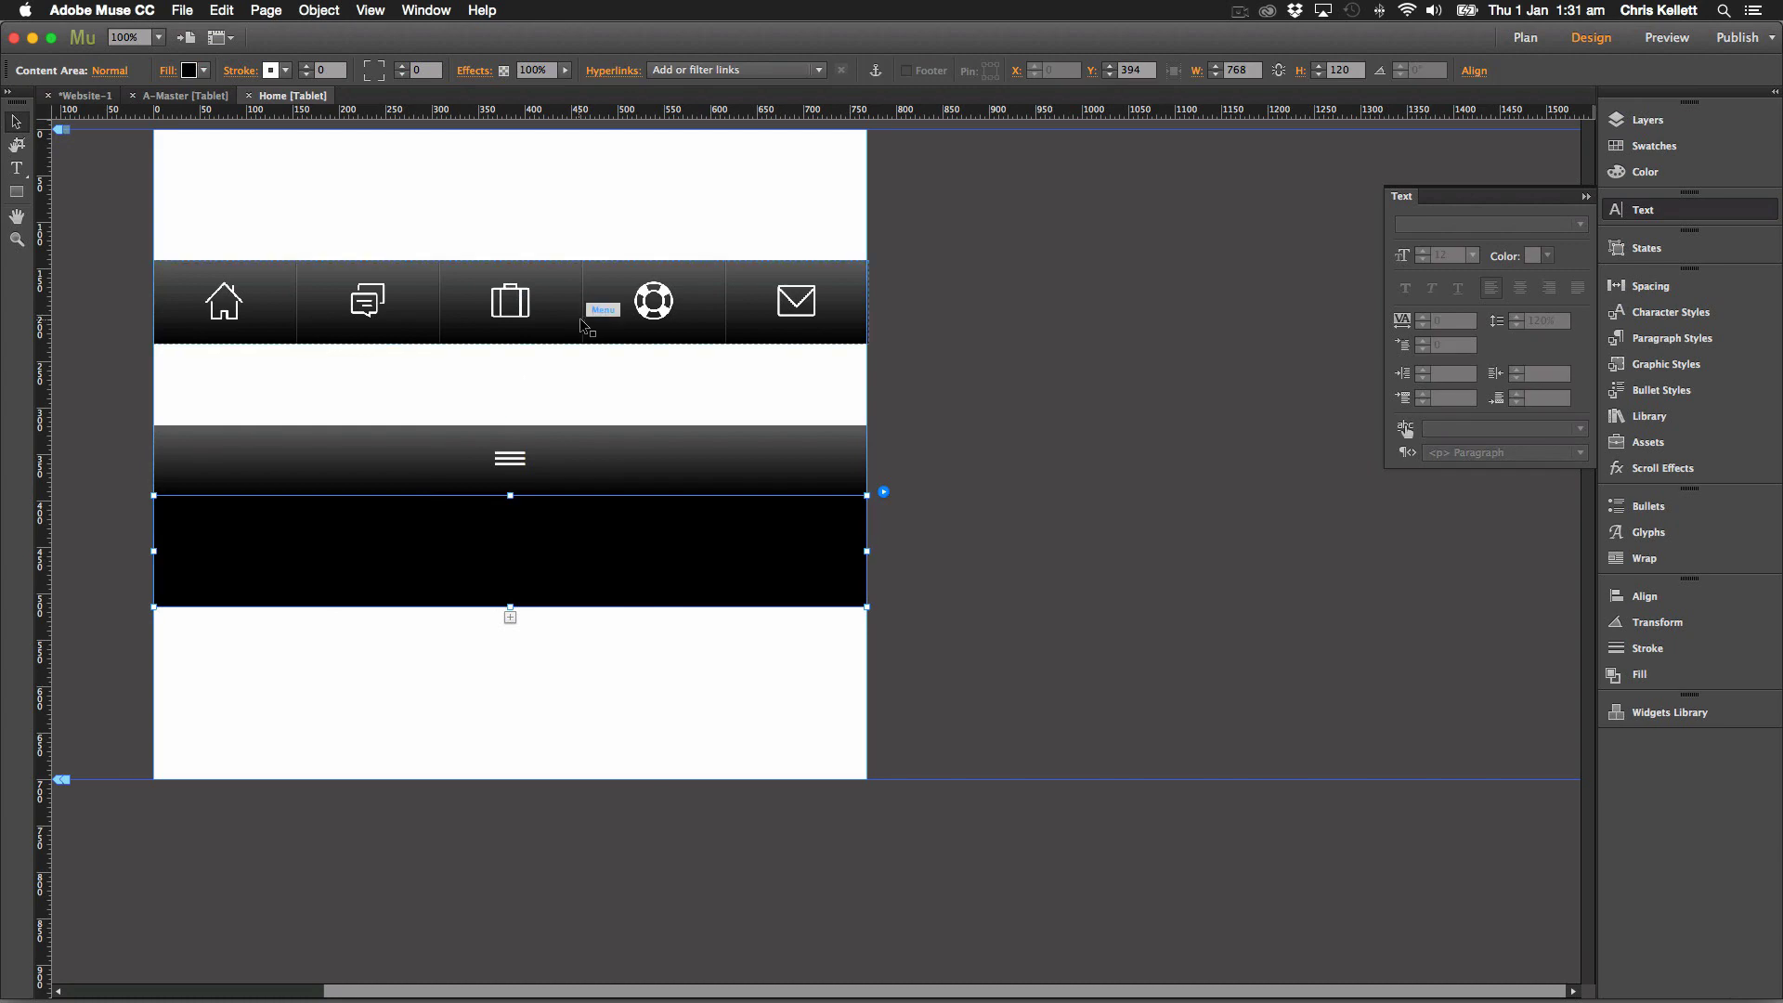
{"action": "left_click", "coordinate": [863, 311]}
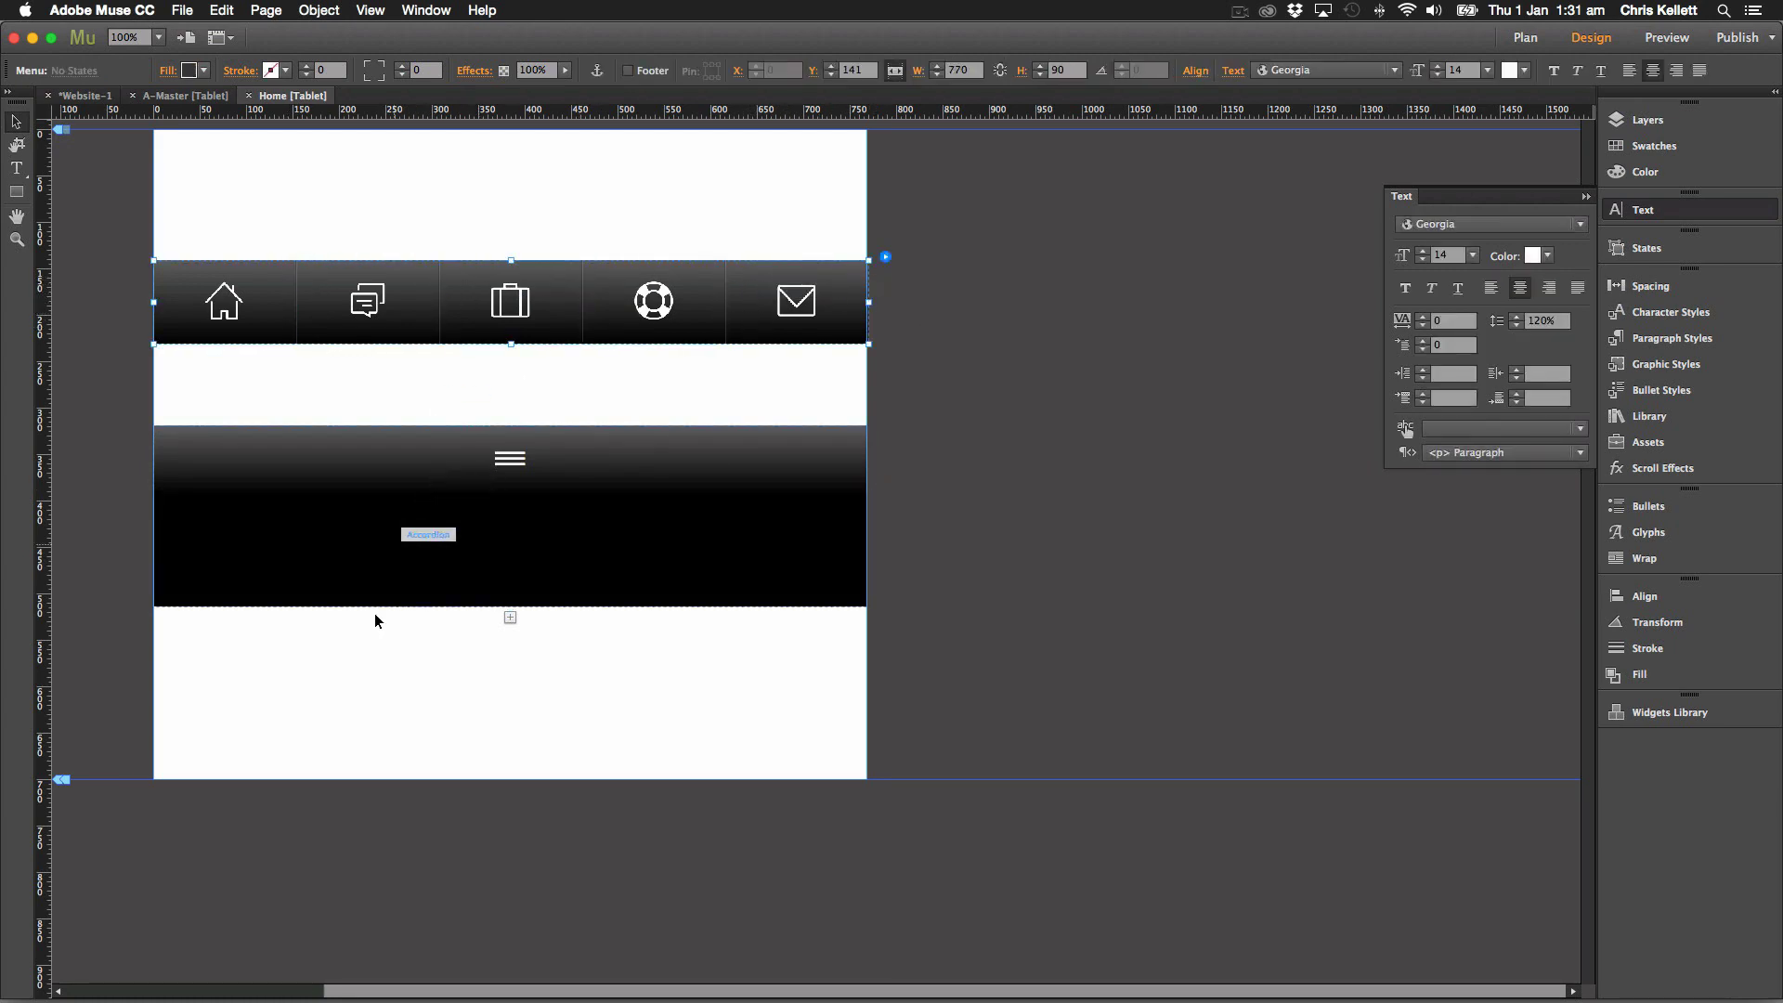
{"action": "left_click", "coordinate": [237, 305]}
{"action": "left_click", "coordinate": [210, 507]}
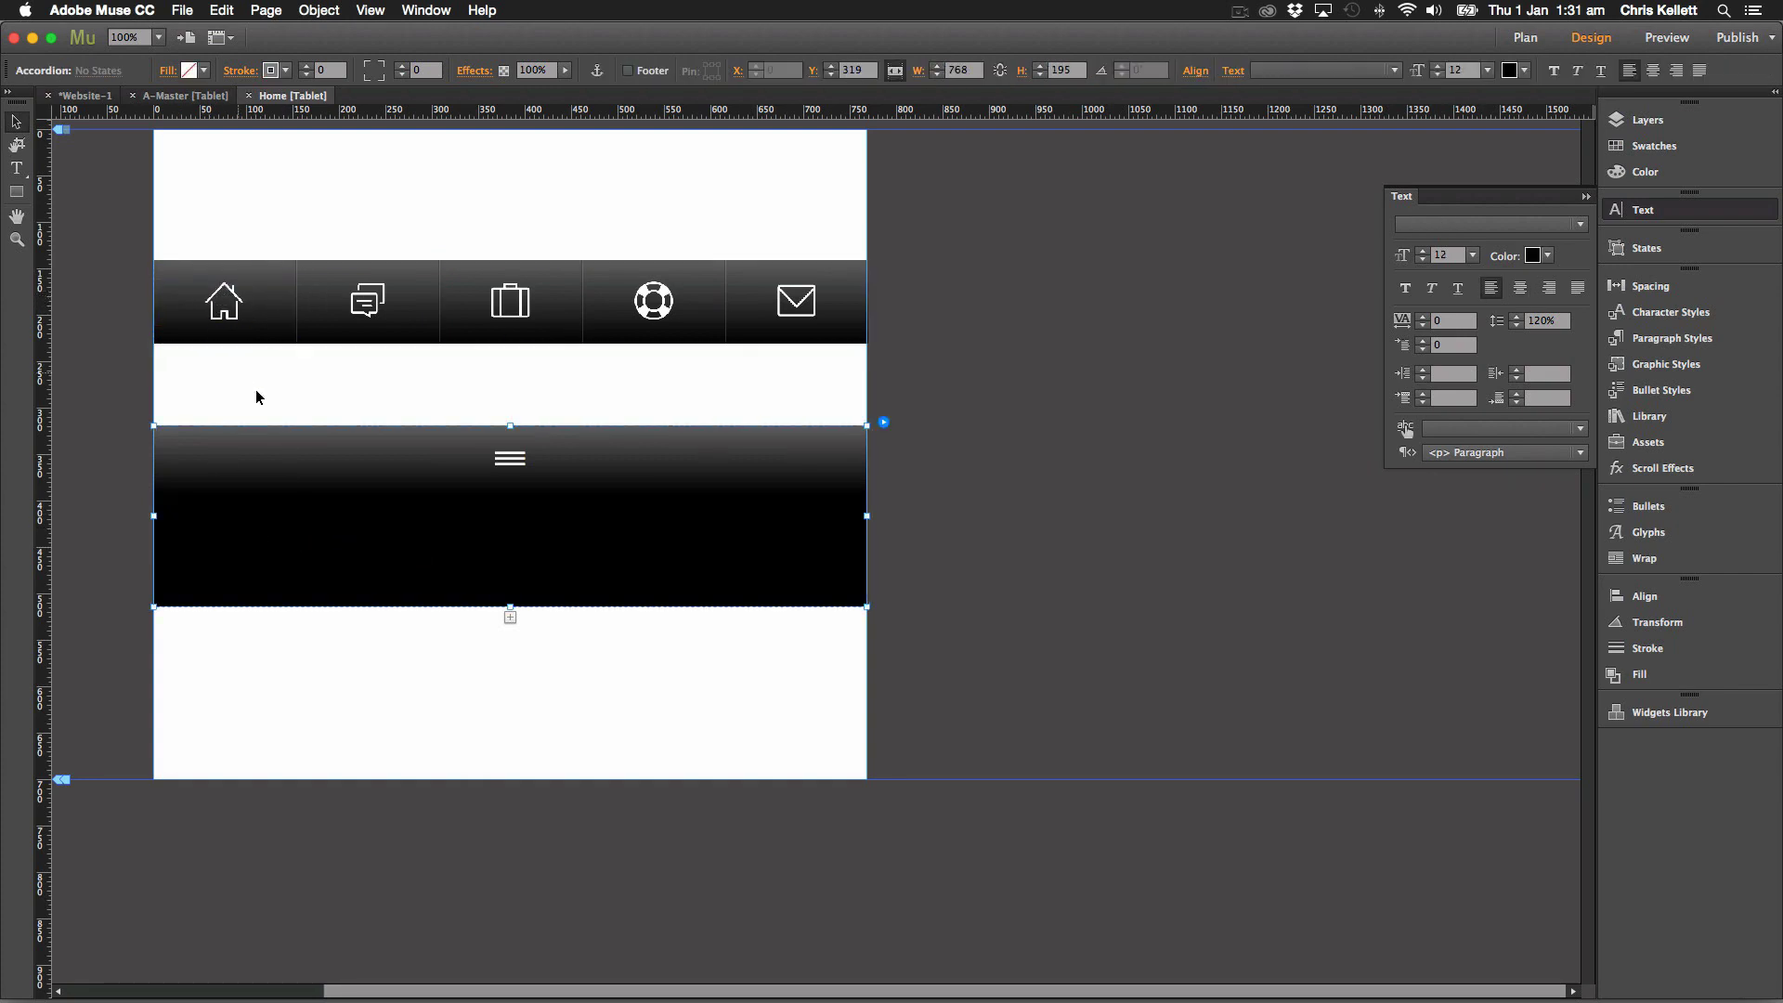
{"action": "left_click", "coordinate": [271, 306]}
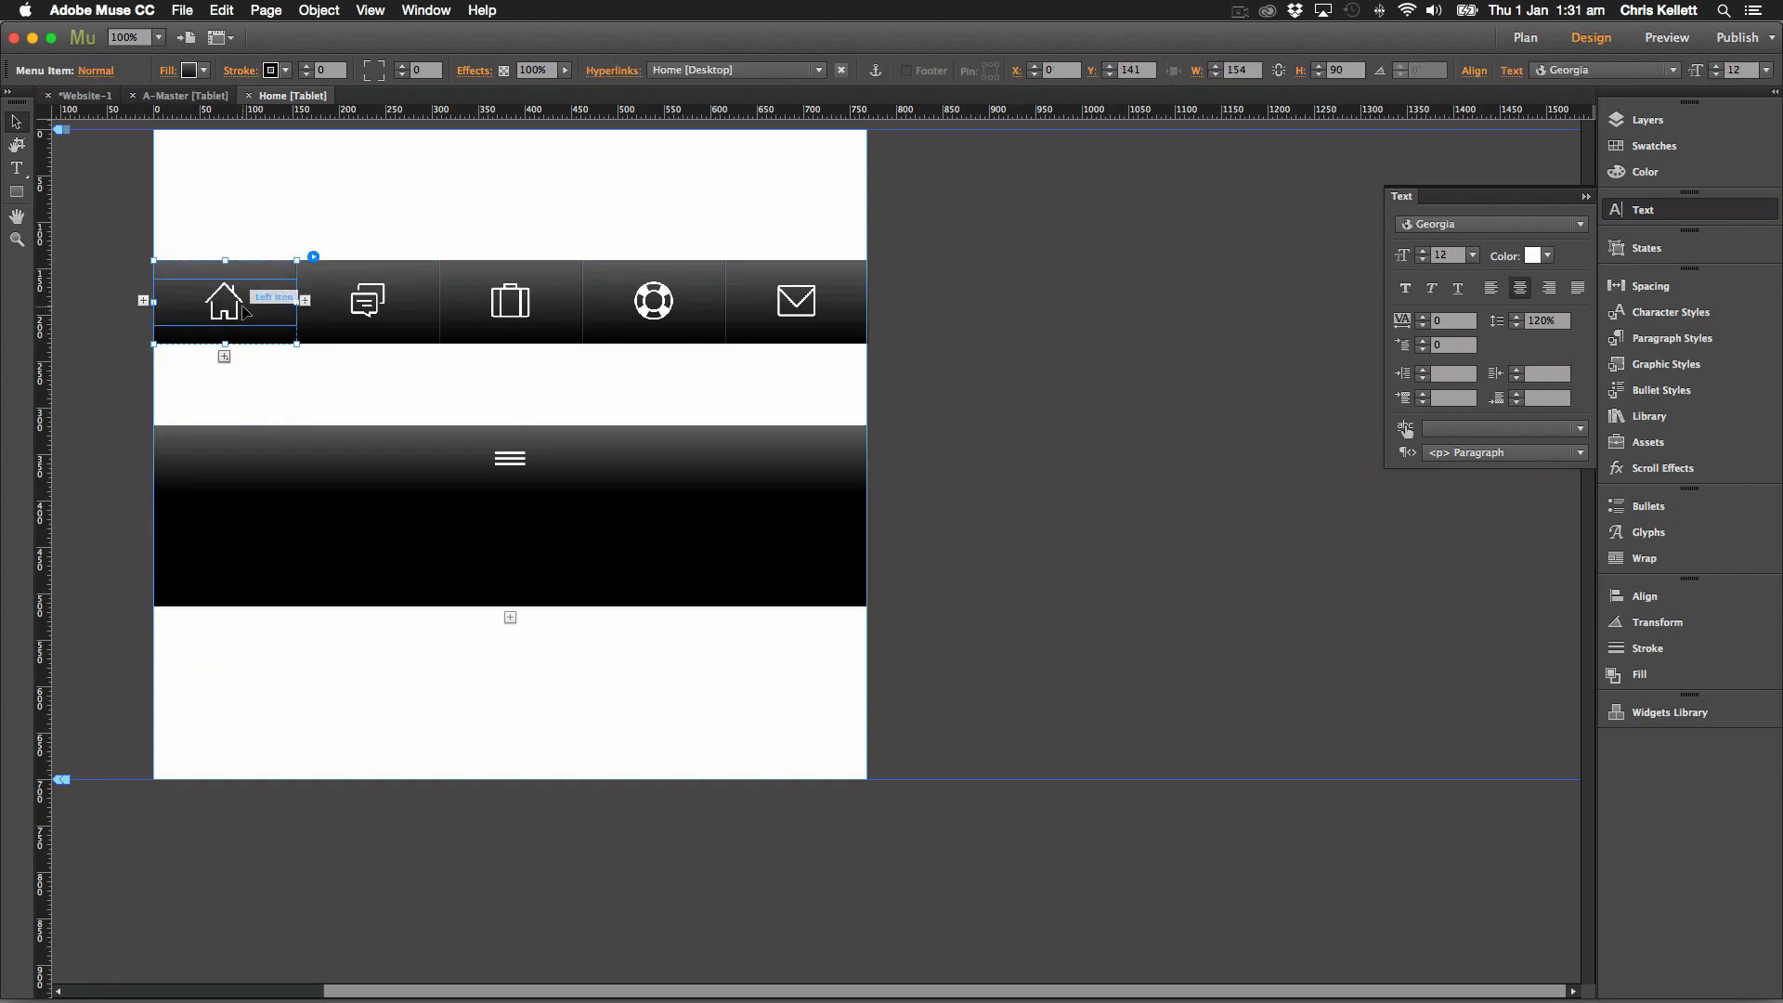
{"action": "left_click", "coordinate": [241, 311]}
{"action": "left_click_drag", "start_coordinate": [290, 302], "coordinate": [275, 302]}
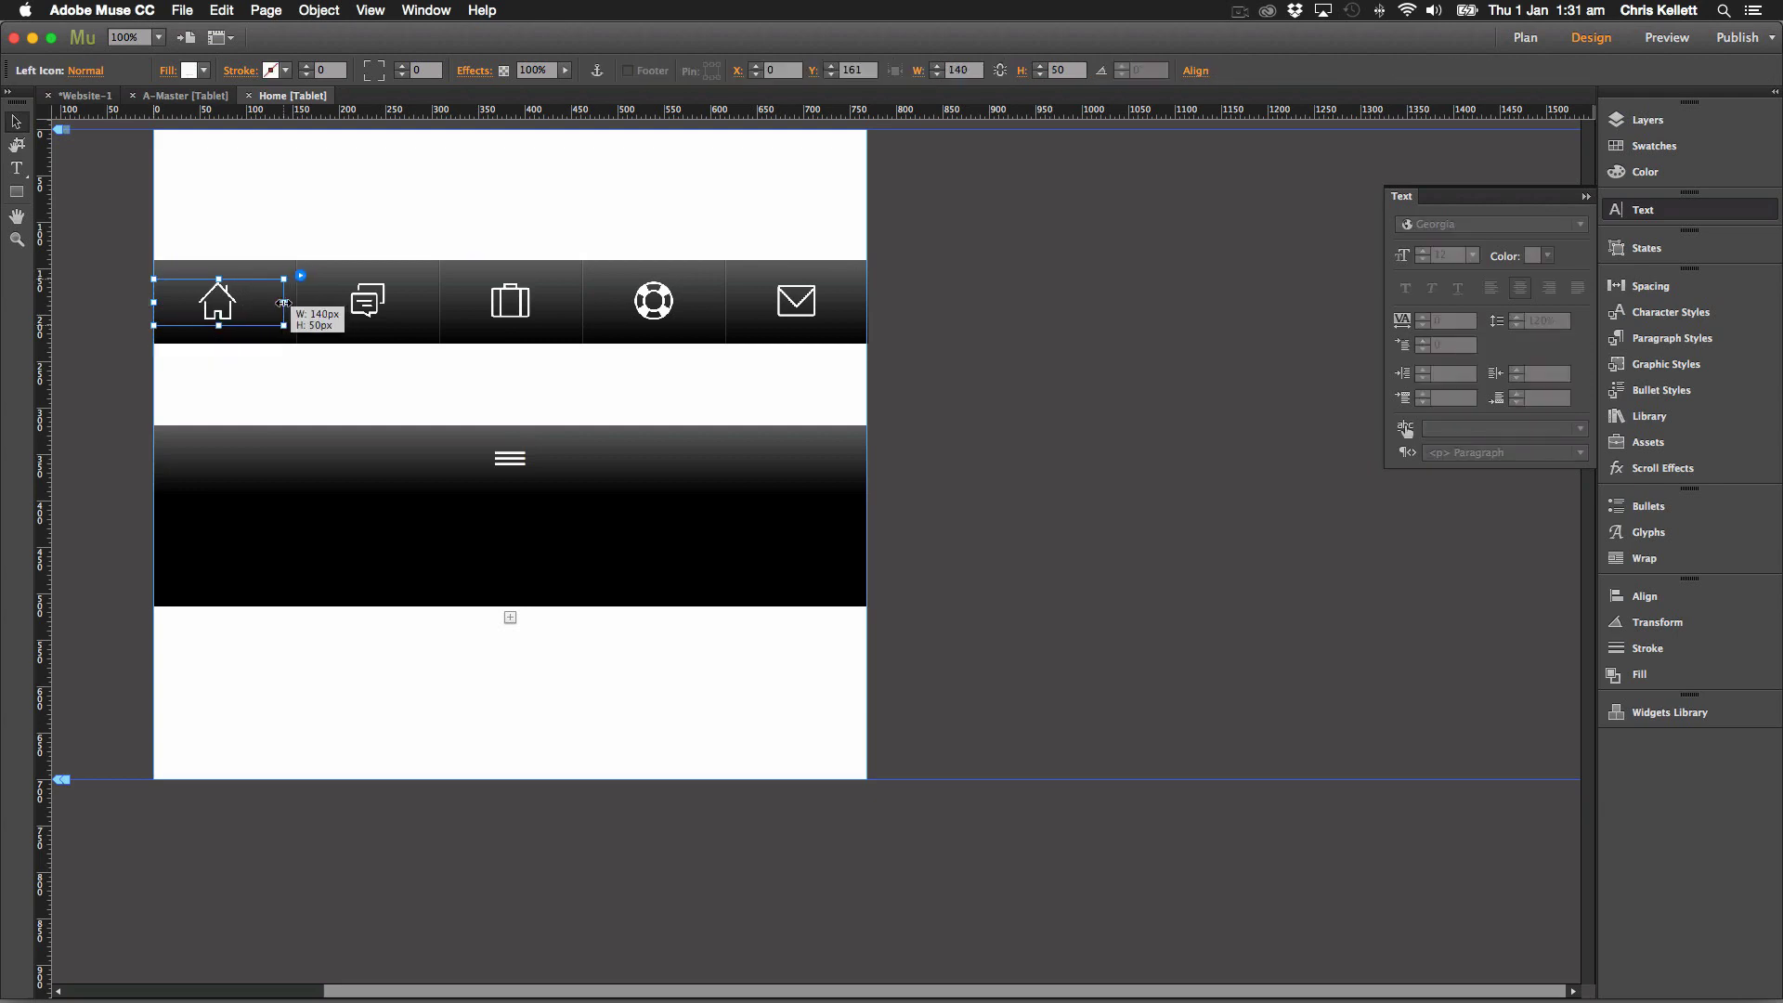
{"action": "left_click", "coordinate": [861, 304]}
Narrow the icon menu to 722 px and move it into the accordion's black content area.
{"action": "left_click", "coordinate": [860, 301]}
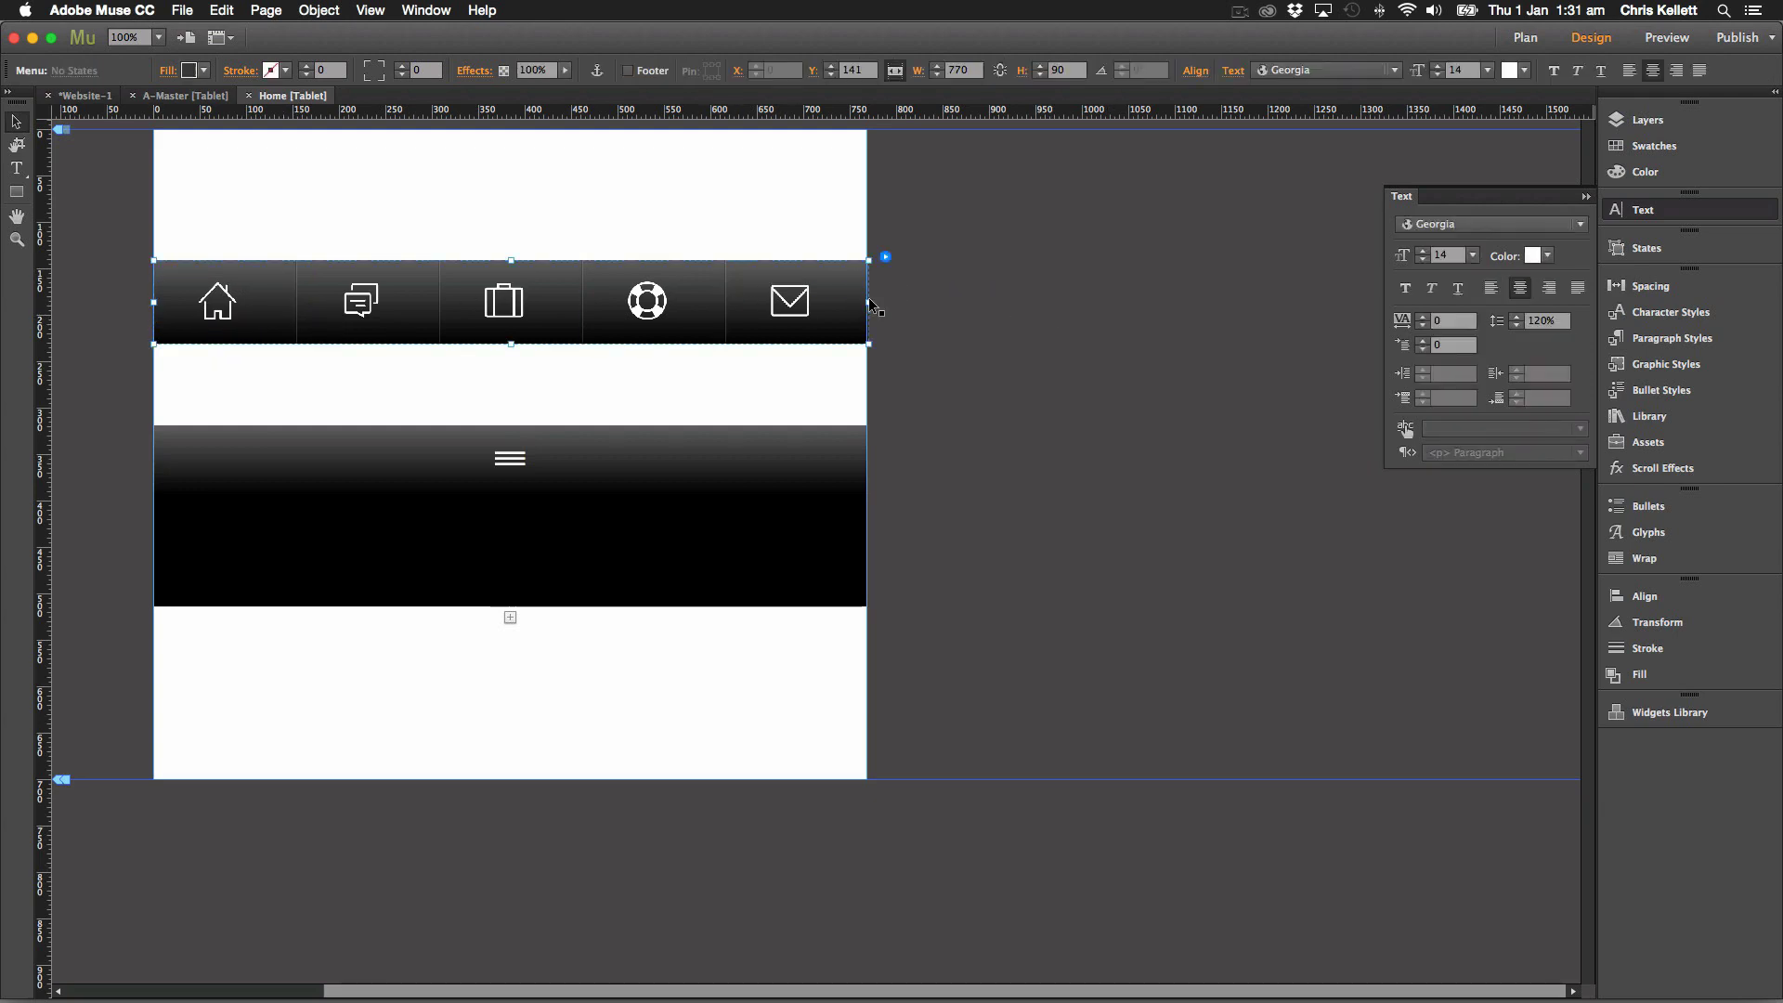
{"action": "left_click_drag", "start_coordinate": [866, 302], "coordinate": [823, 303]}
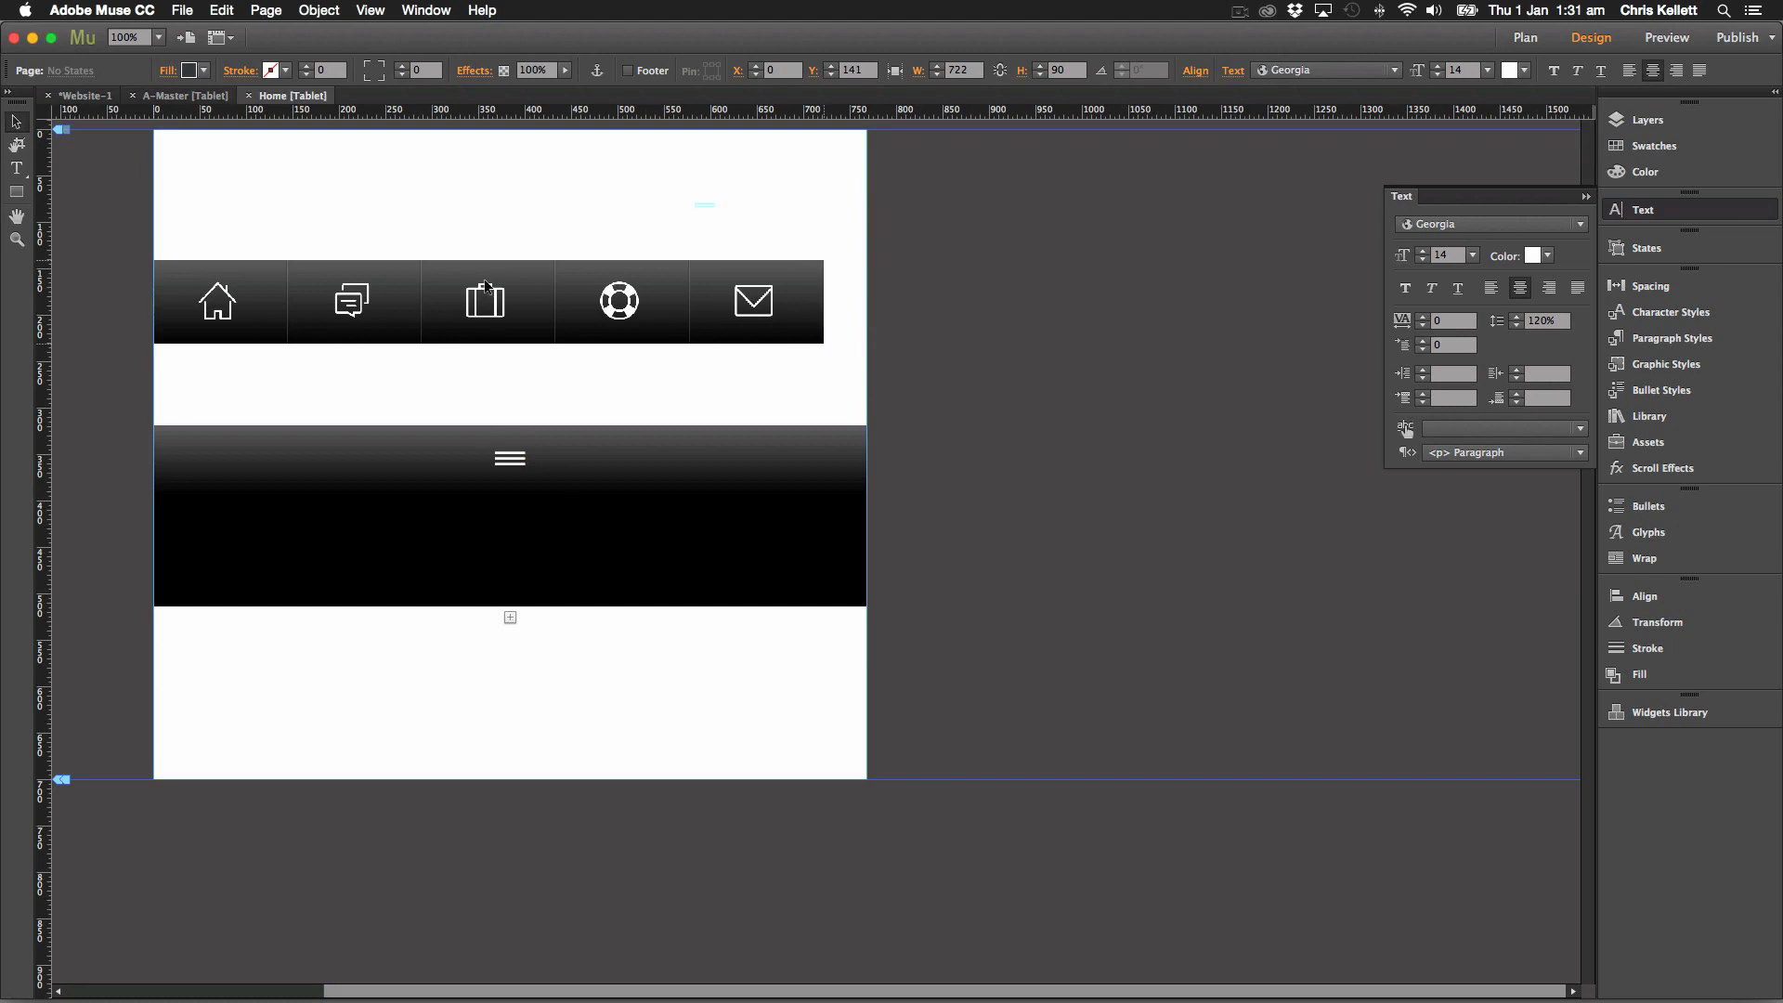
{"action": "left_click_drag", "start_coordinate": [403, 280], "coordinate": [404, 514]}
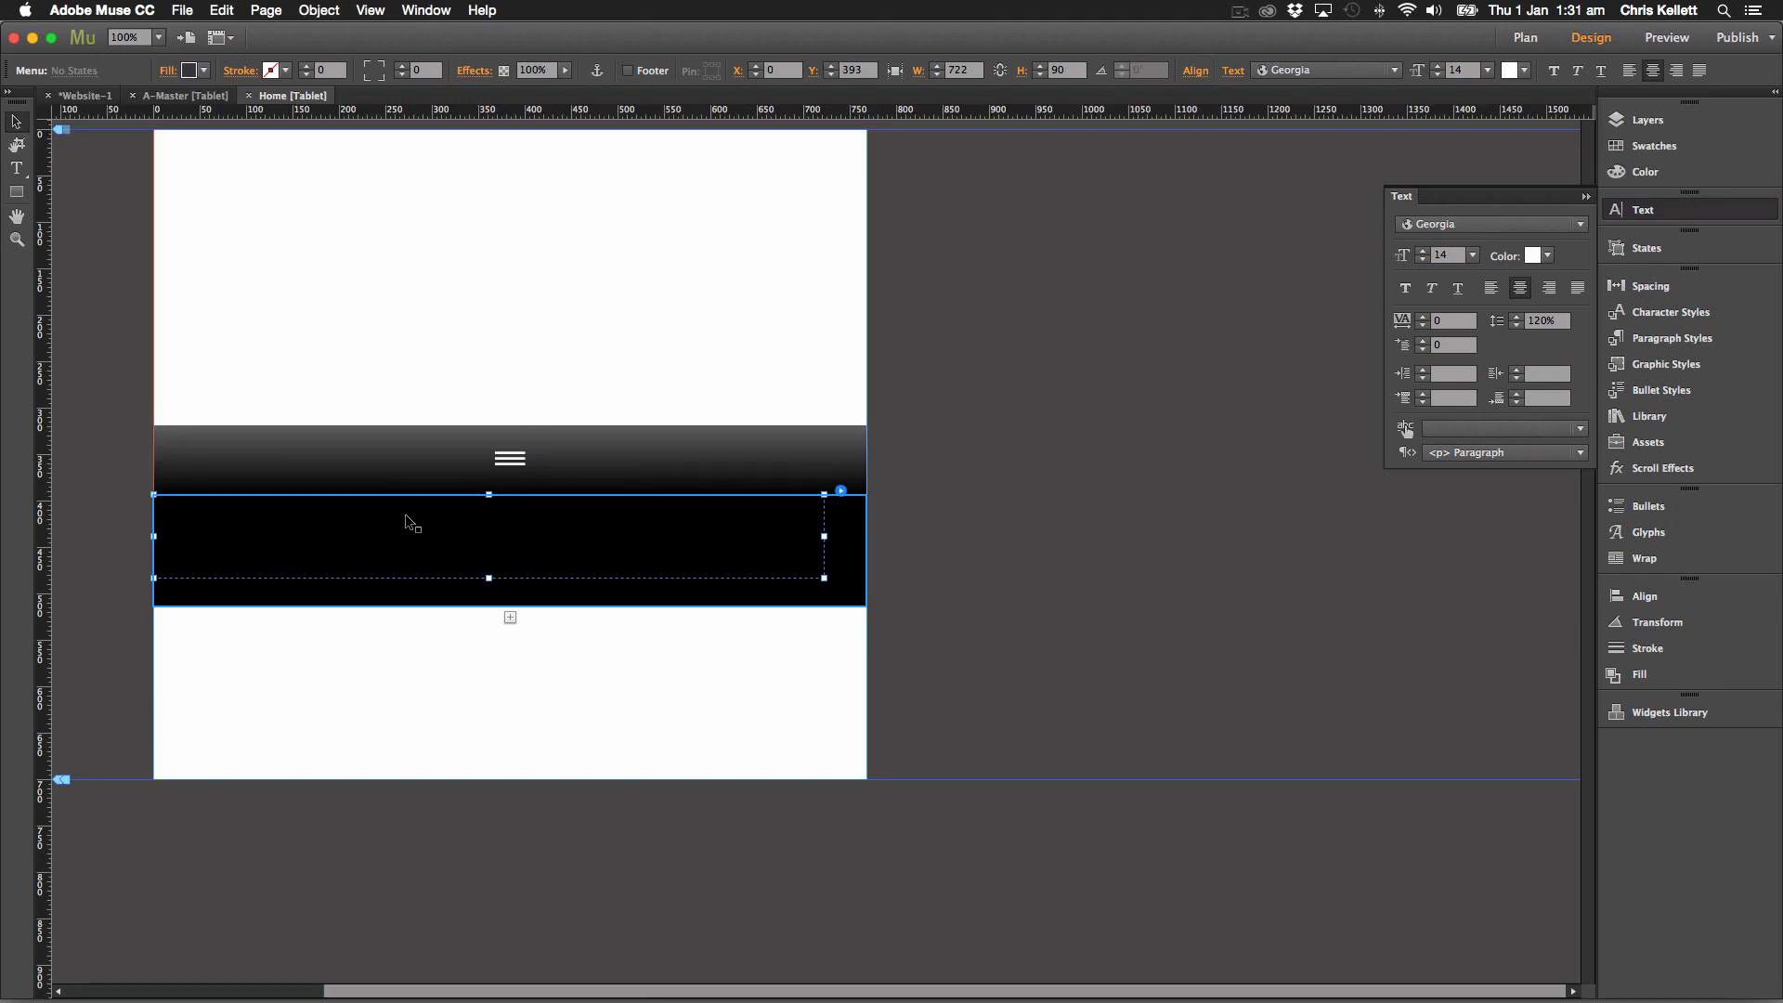
{"action": "left_click", "coordinate": [886, 545]}
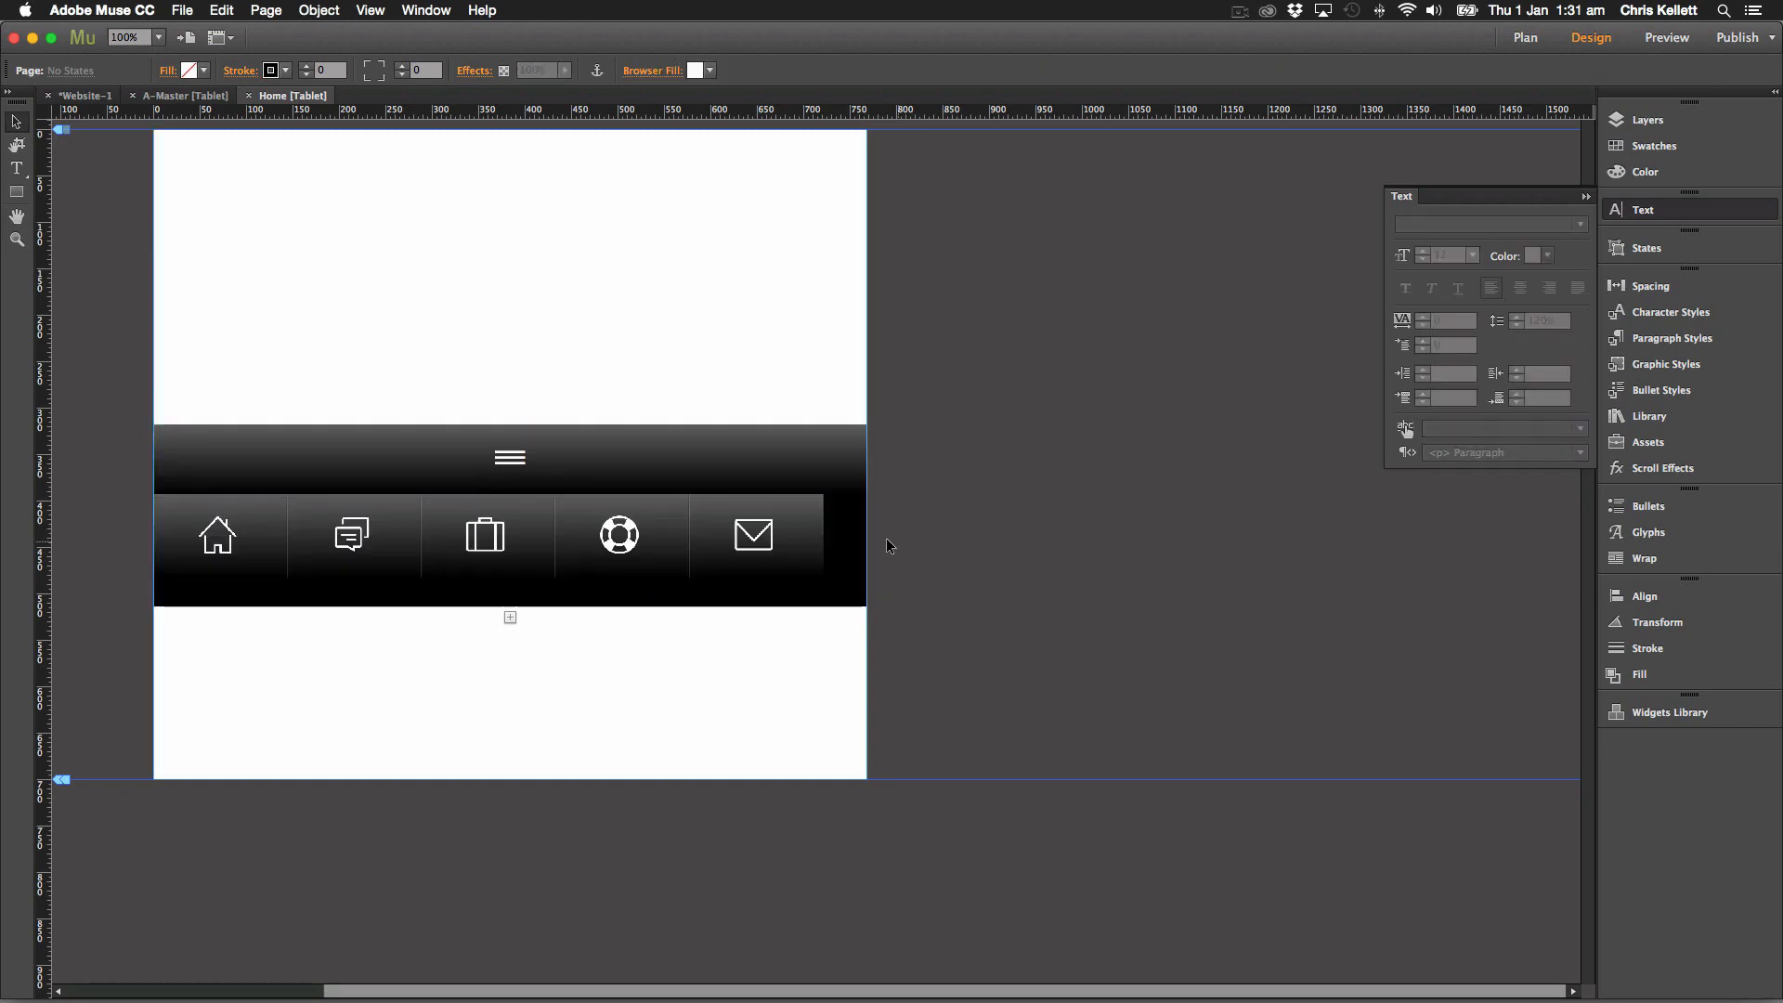
{"action": "left_click", "coordinate": [826, 537]}
Widen the icon menu to full accordion width and set the left icon width to 154.
{"action": "left_click", "coordinate": [825, 541]}
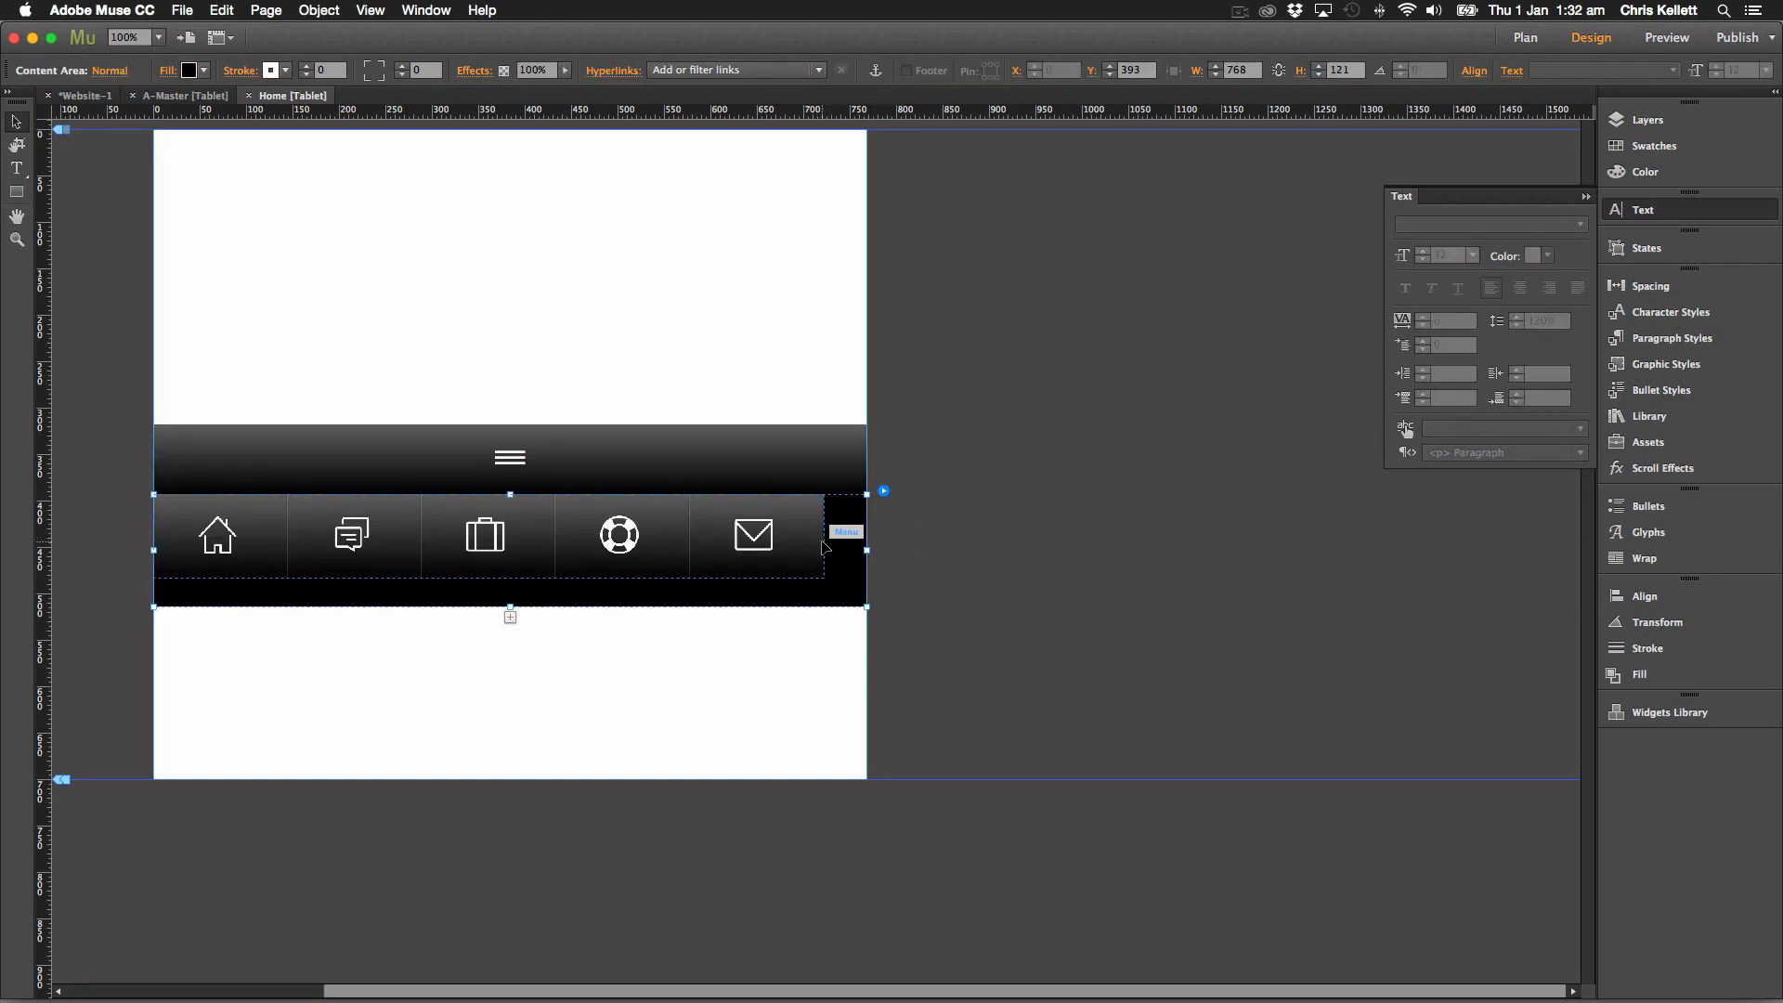
{"action": "left_click", "coordinate": [830, 546]}
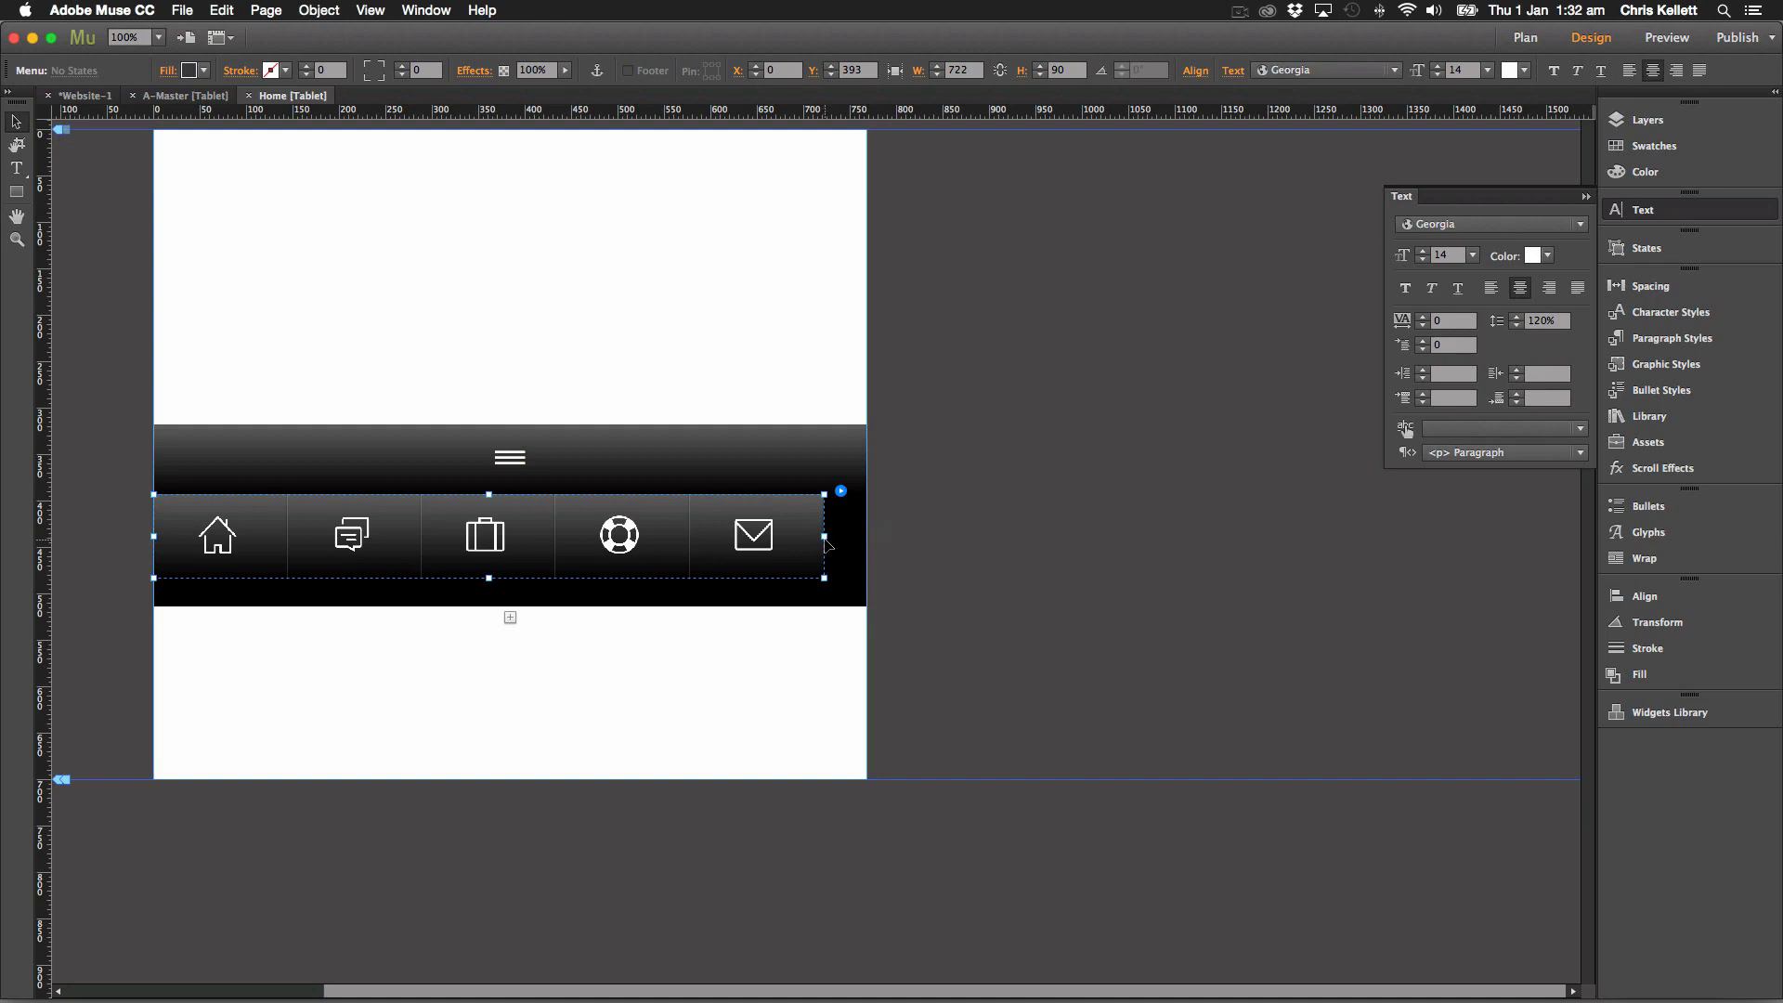
{"action": "left_click_drag", "start_coordinate": [825, 536], "coordinate": [865, 532]}
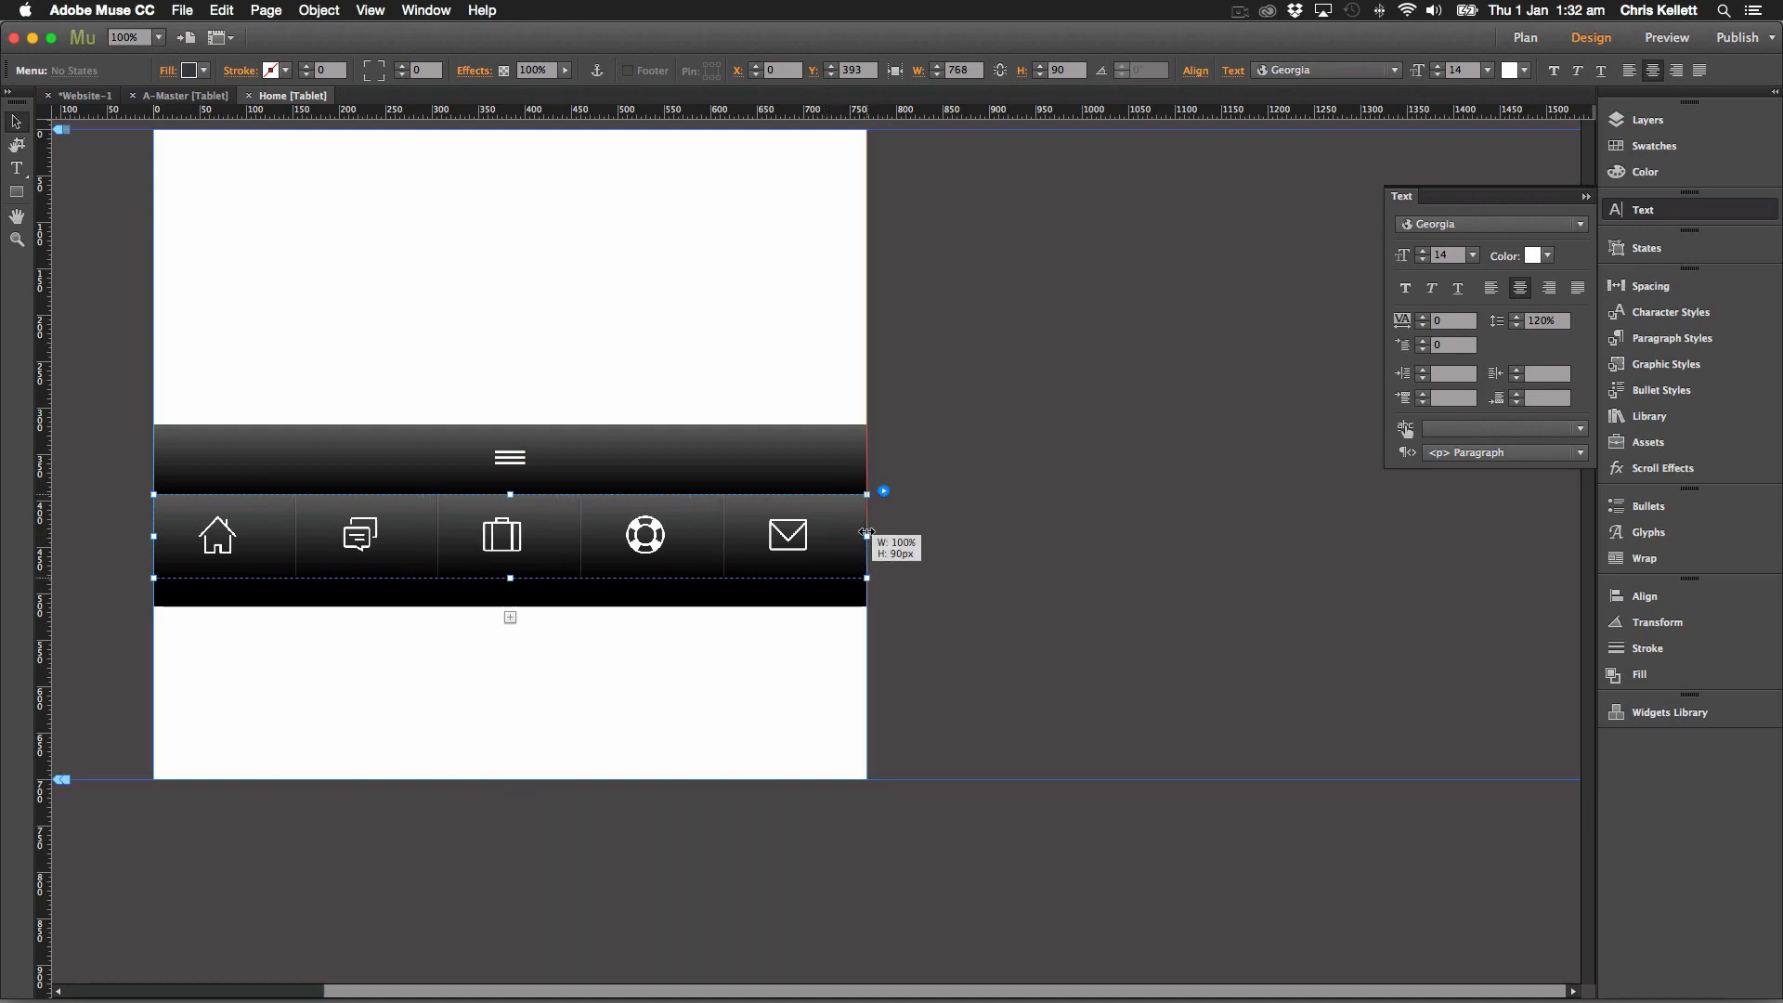
{"action": "left_click", "coordinate": [252, 545]}
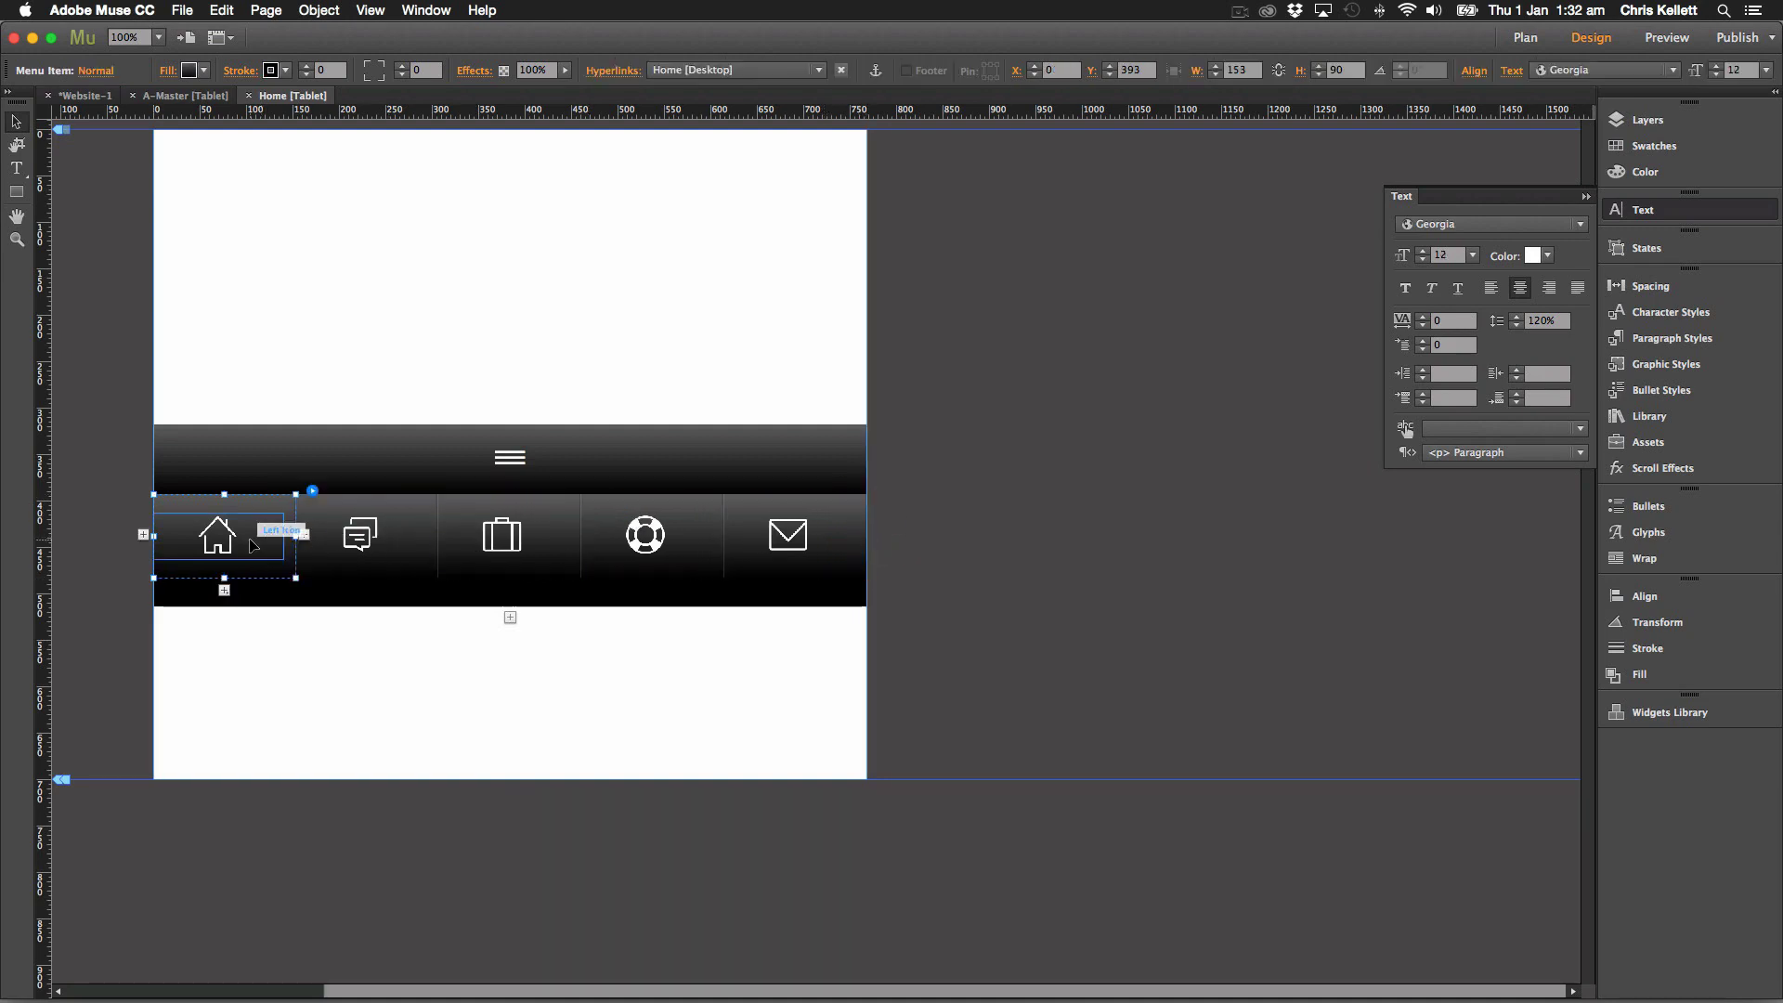
{"action": "left_click", "coordinate": [253, 545]}
{"action": "left_click", "coordinate": [971, 71]}
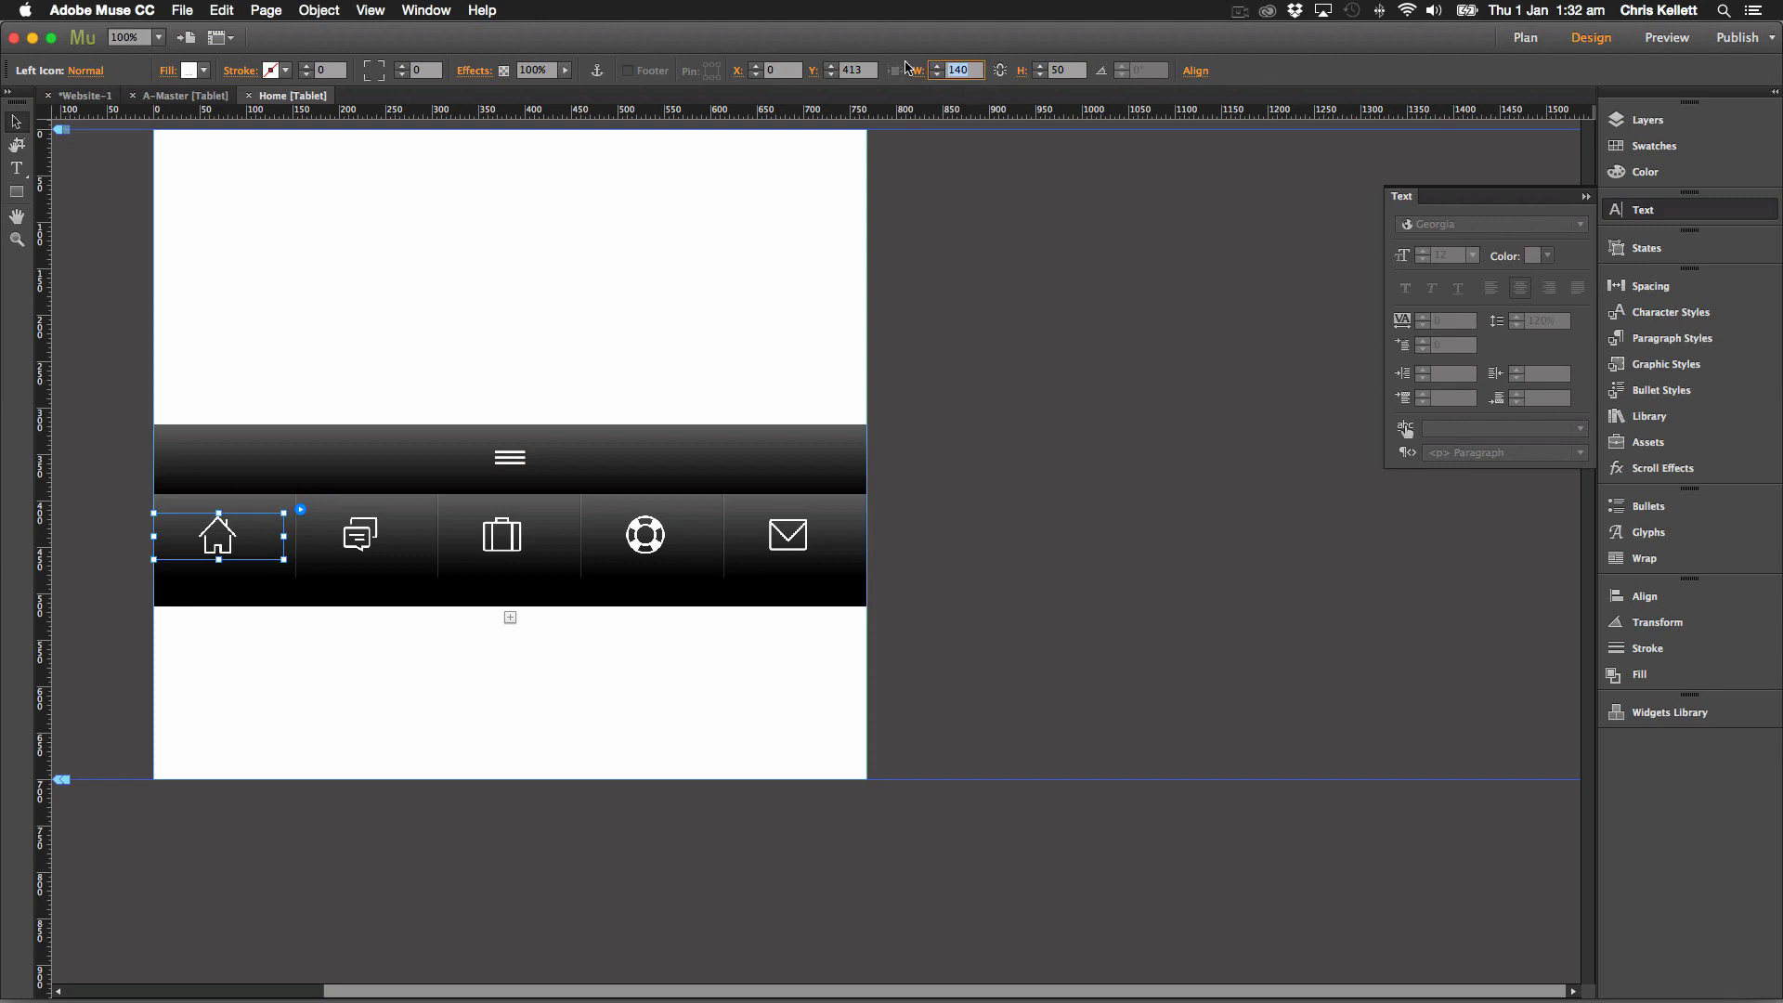
{"action": "type", "text": "1"}
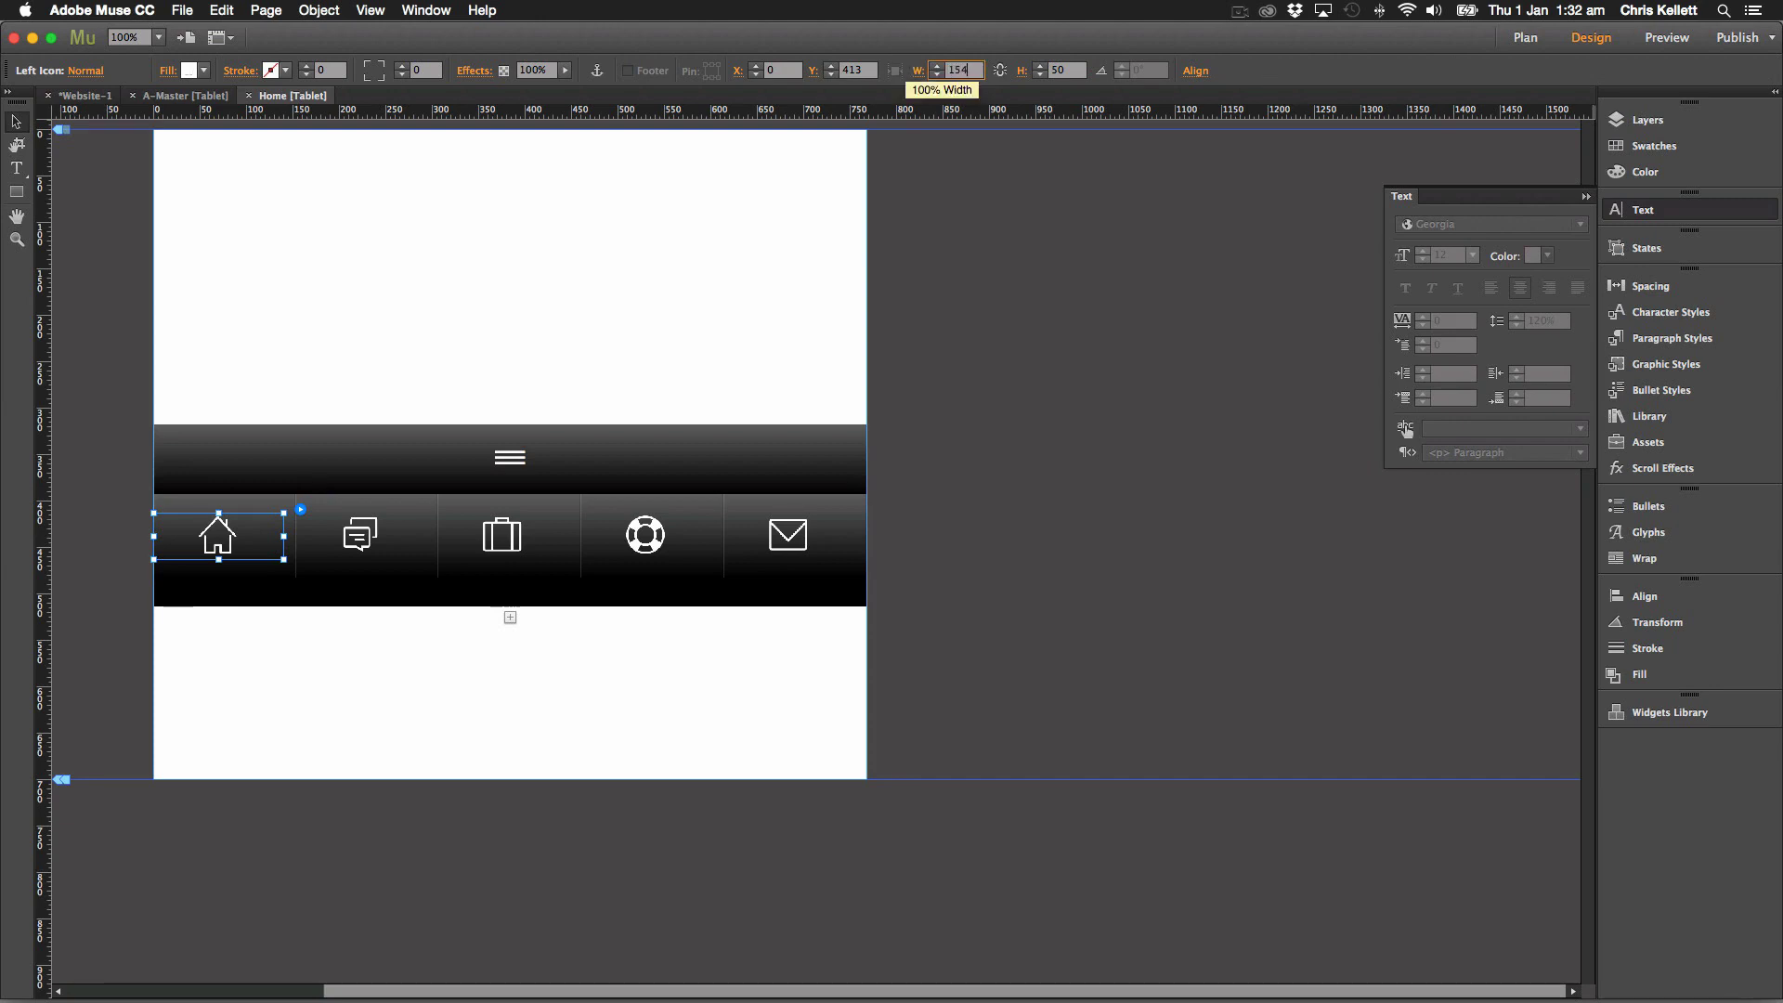
{"action": "key", "text": "Return"}
{"action": "left_click", "coordinate": [1084, 325]}
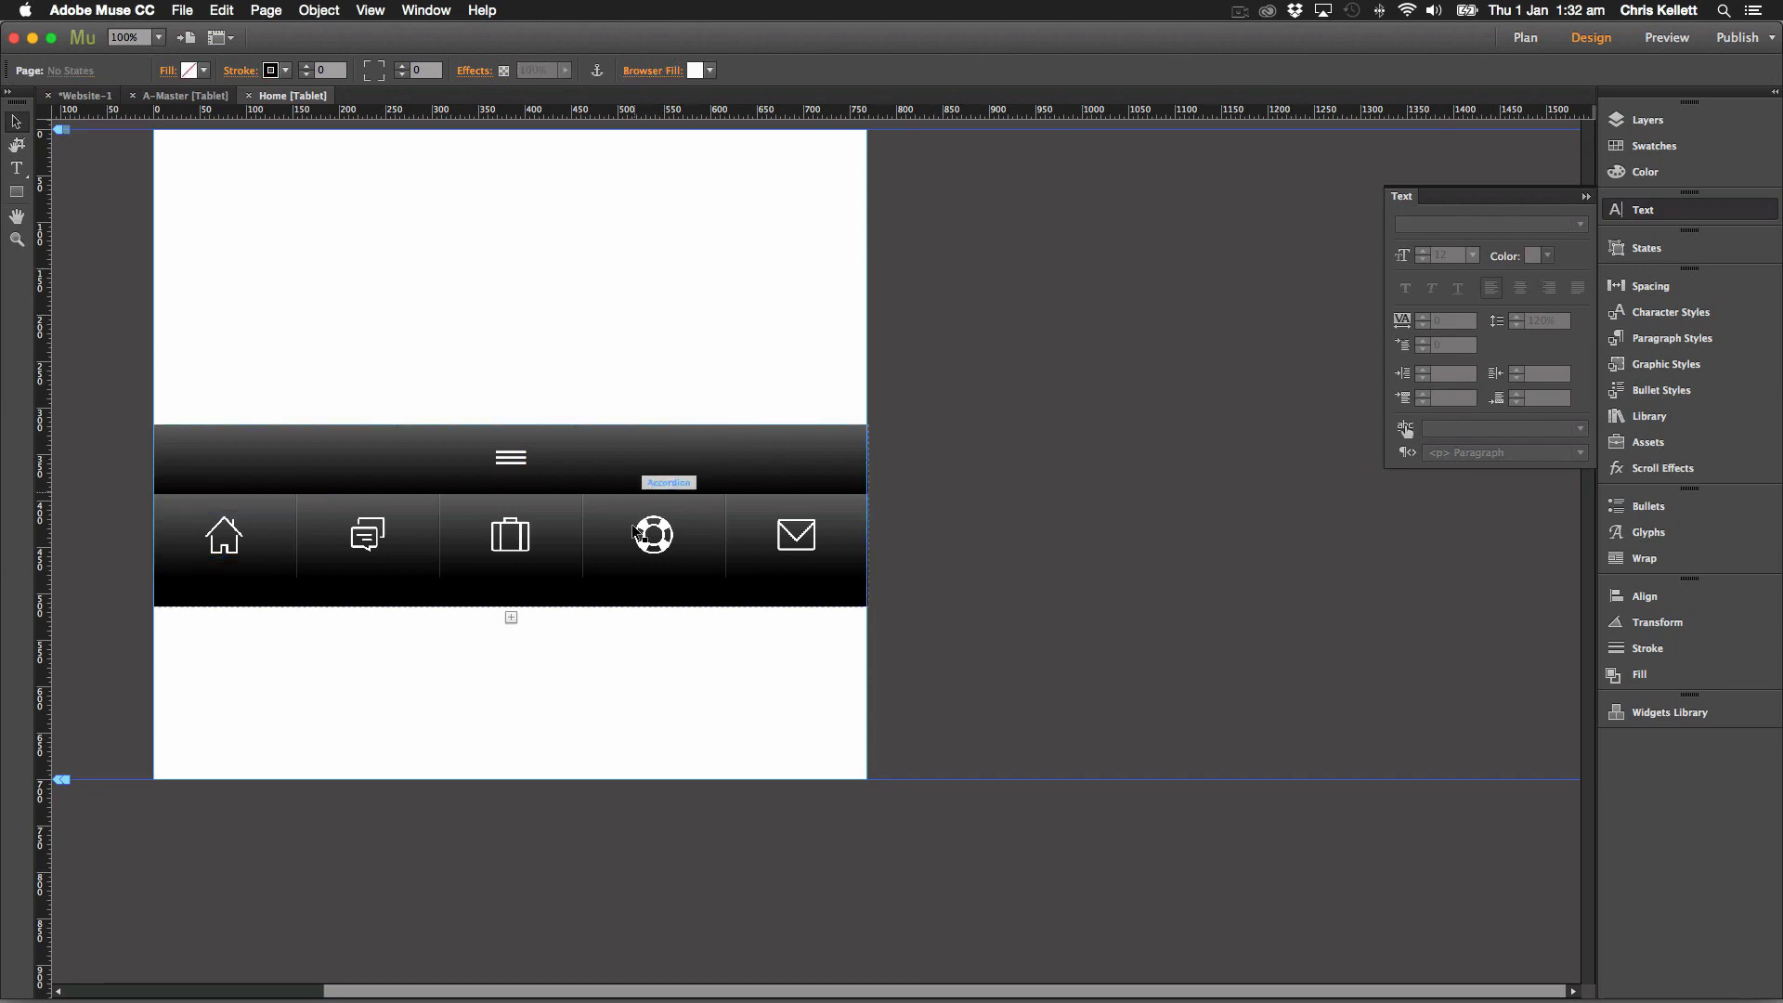
Trim the content area up to the menu's height, 770 by 90.
{"action": "left_click", "coordinate": [550, 531]}
{"action": "left_click", "coordinate": [555, 527]}
{"action": "left_click", "coordinate": [560, 534]}
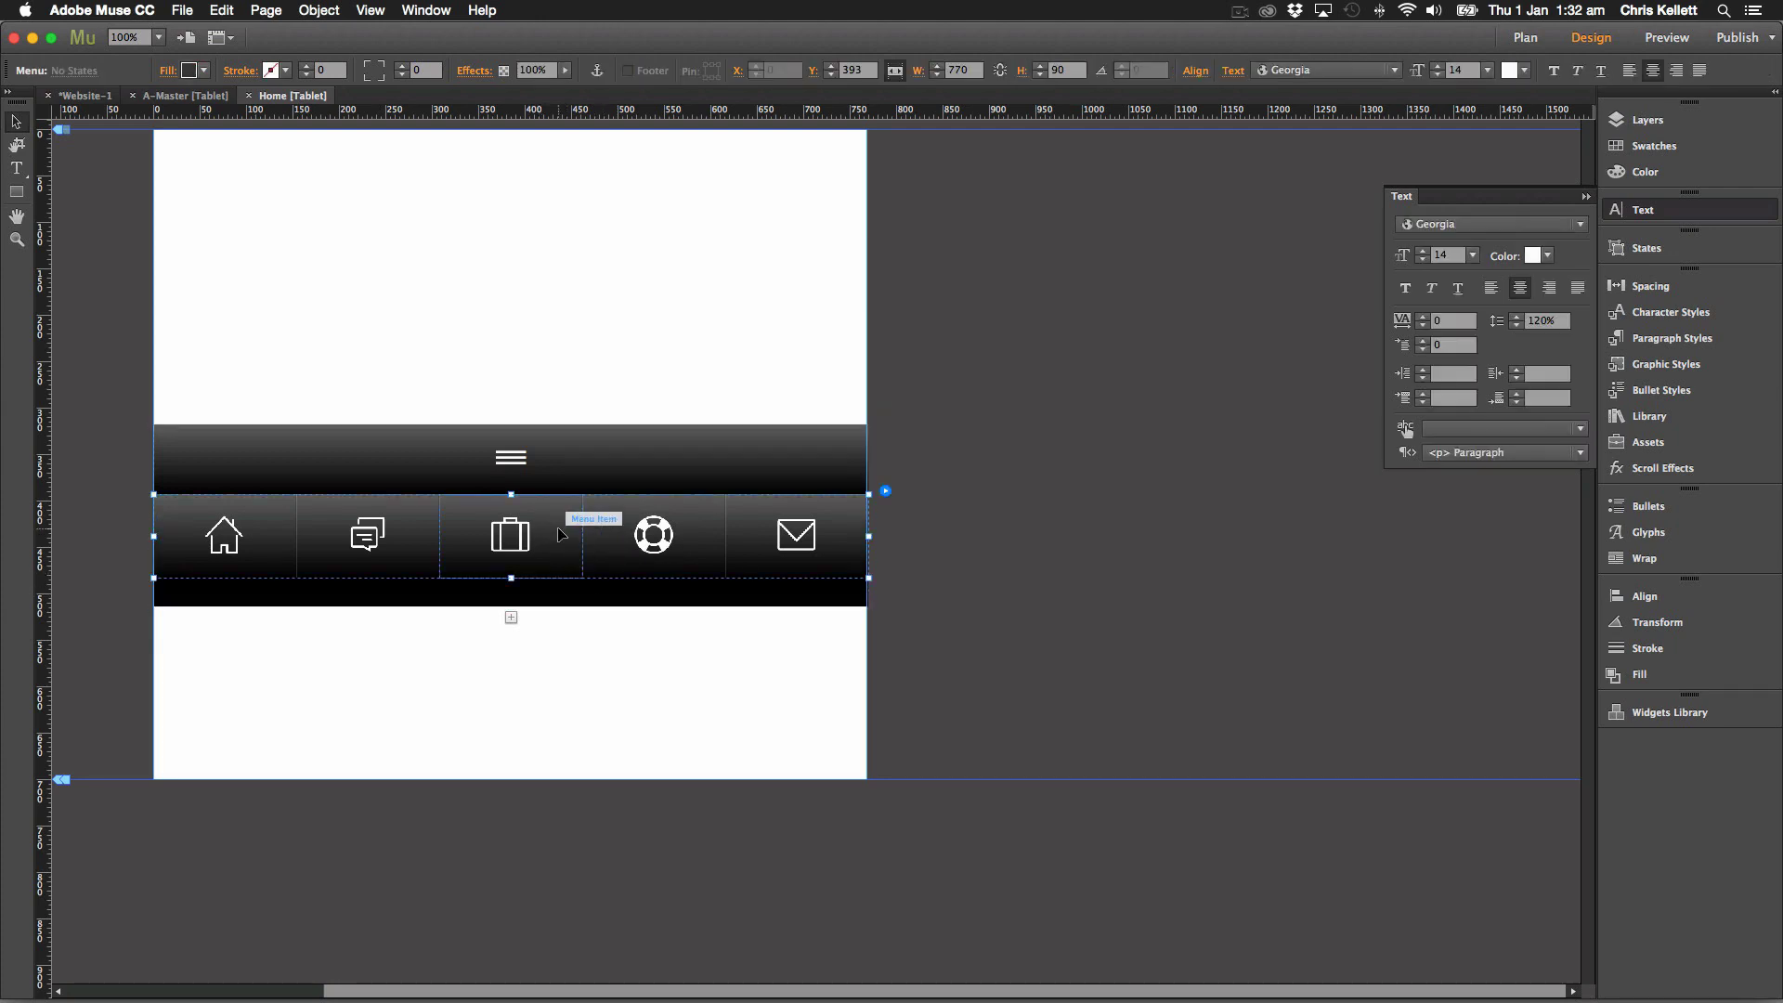
{"action": "left_click", "coordinate": [512, 601]}
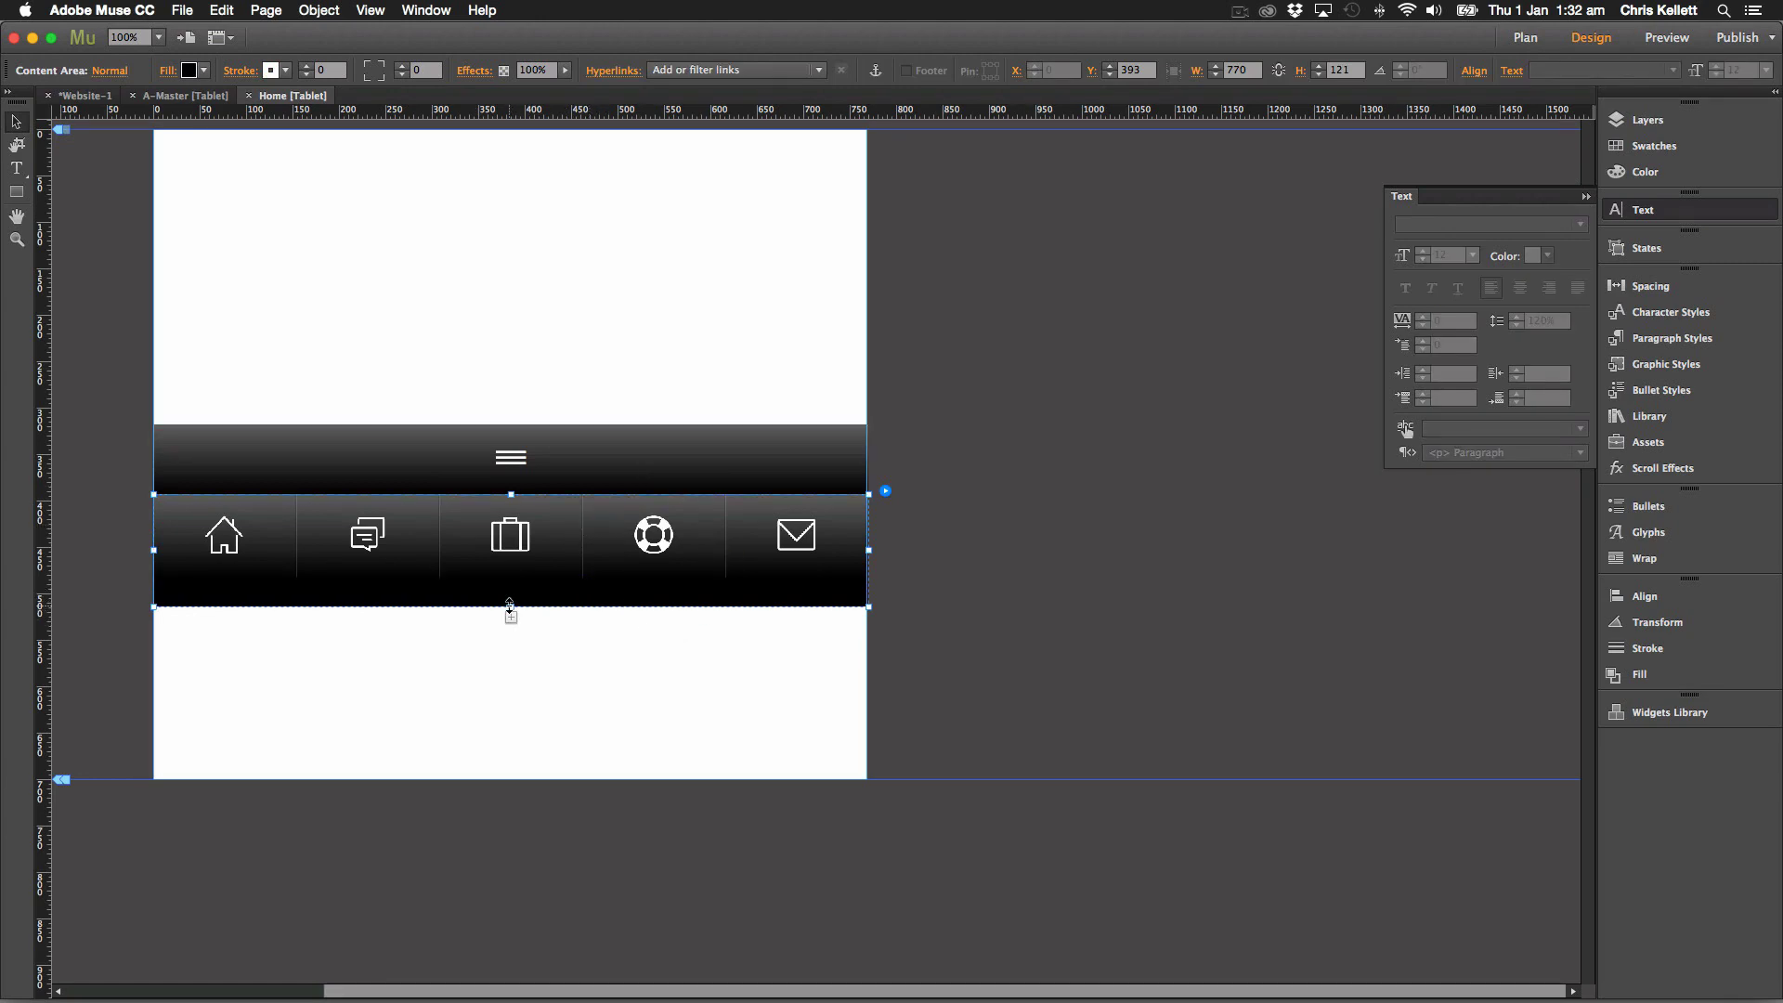
{"action": "mouse_move", "coordinate": [509, 609]}
{"action": "left_mouse_down"}
{"action": "mouse_move", "coordinate": [510, 537]}
{"action": "mouse_move", "coordinate": [510, 578]}
{"action": "left_mouse_up"}
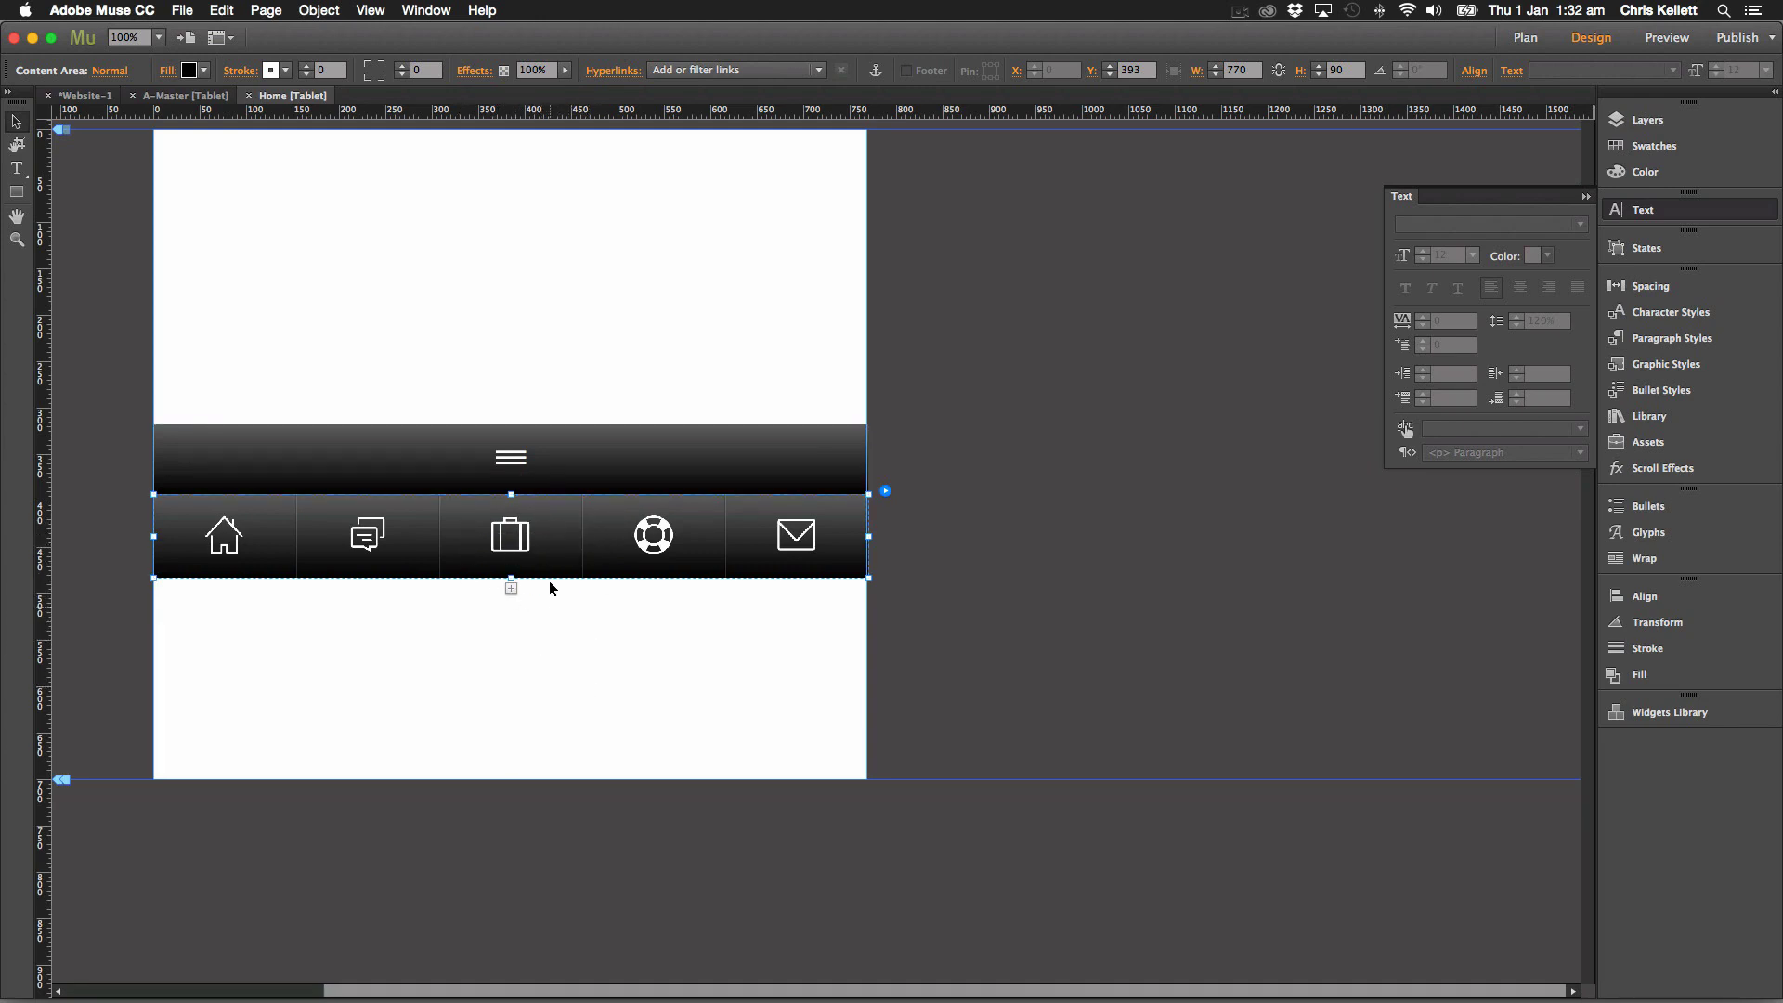
{"action": "left_click", "coordinate": [956, 483]}
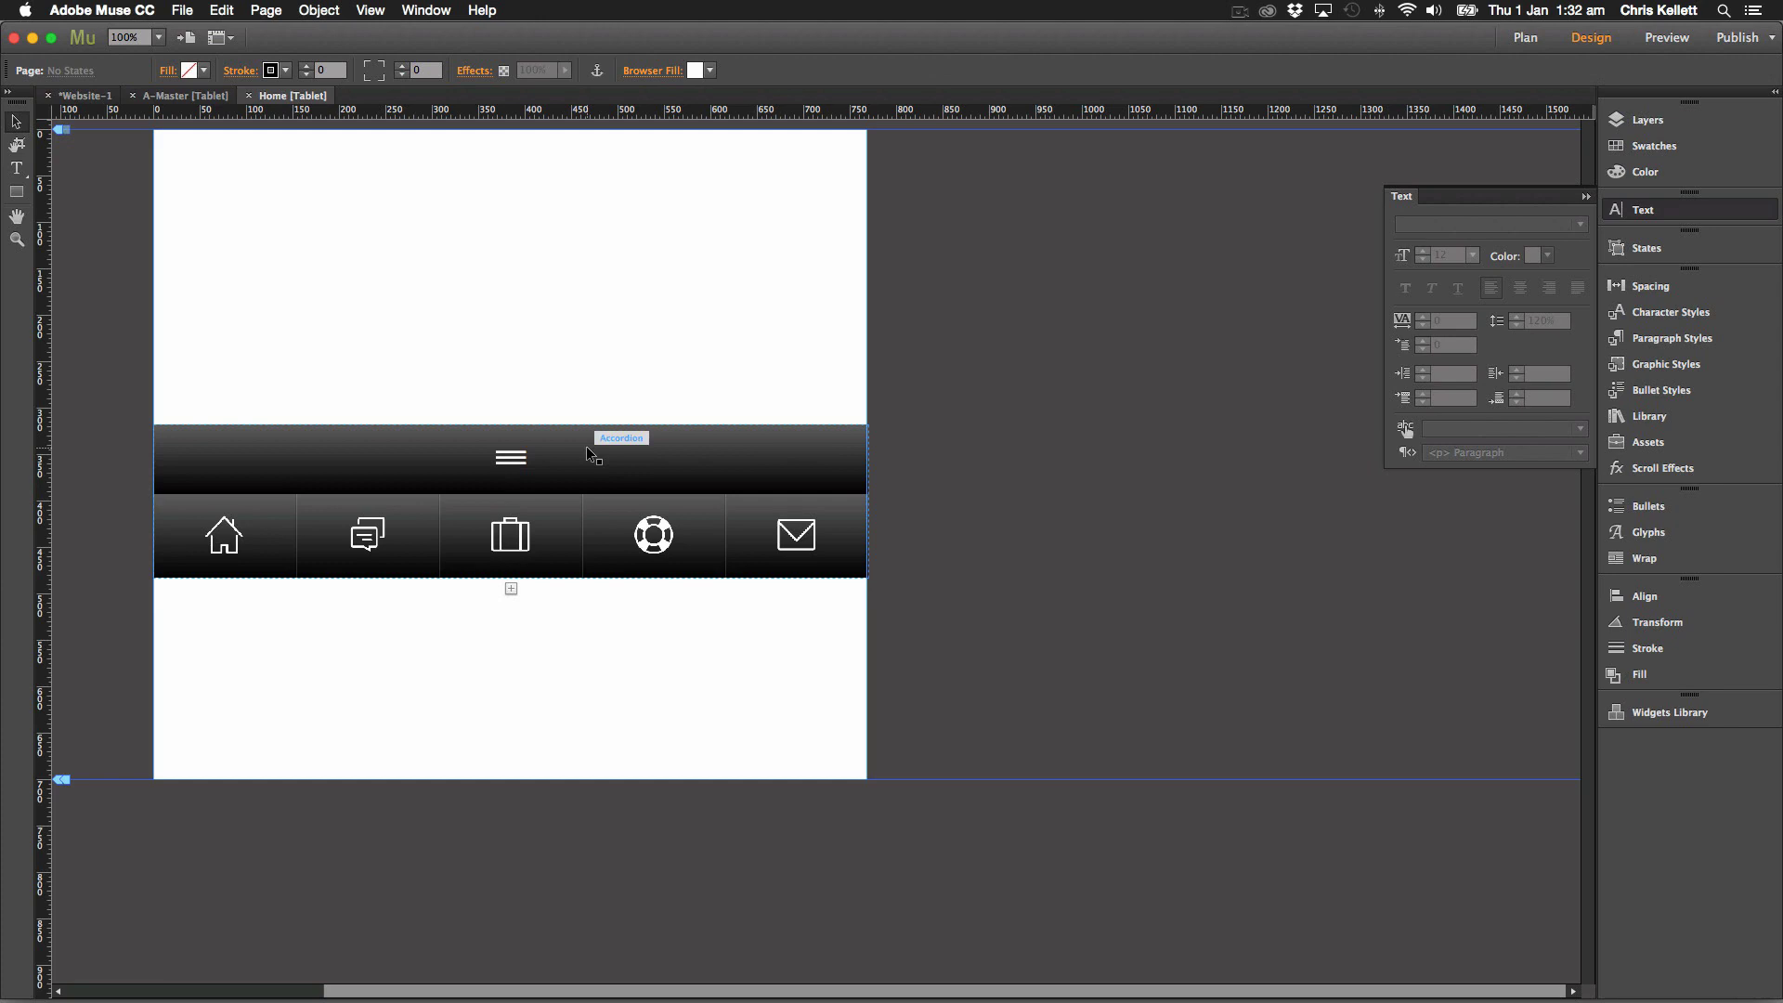
Allow all accordion panels to be closed, then preview the Home page.
{"action": "left_click", "coordinate": [869, 501]}
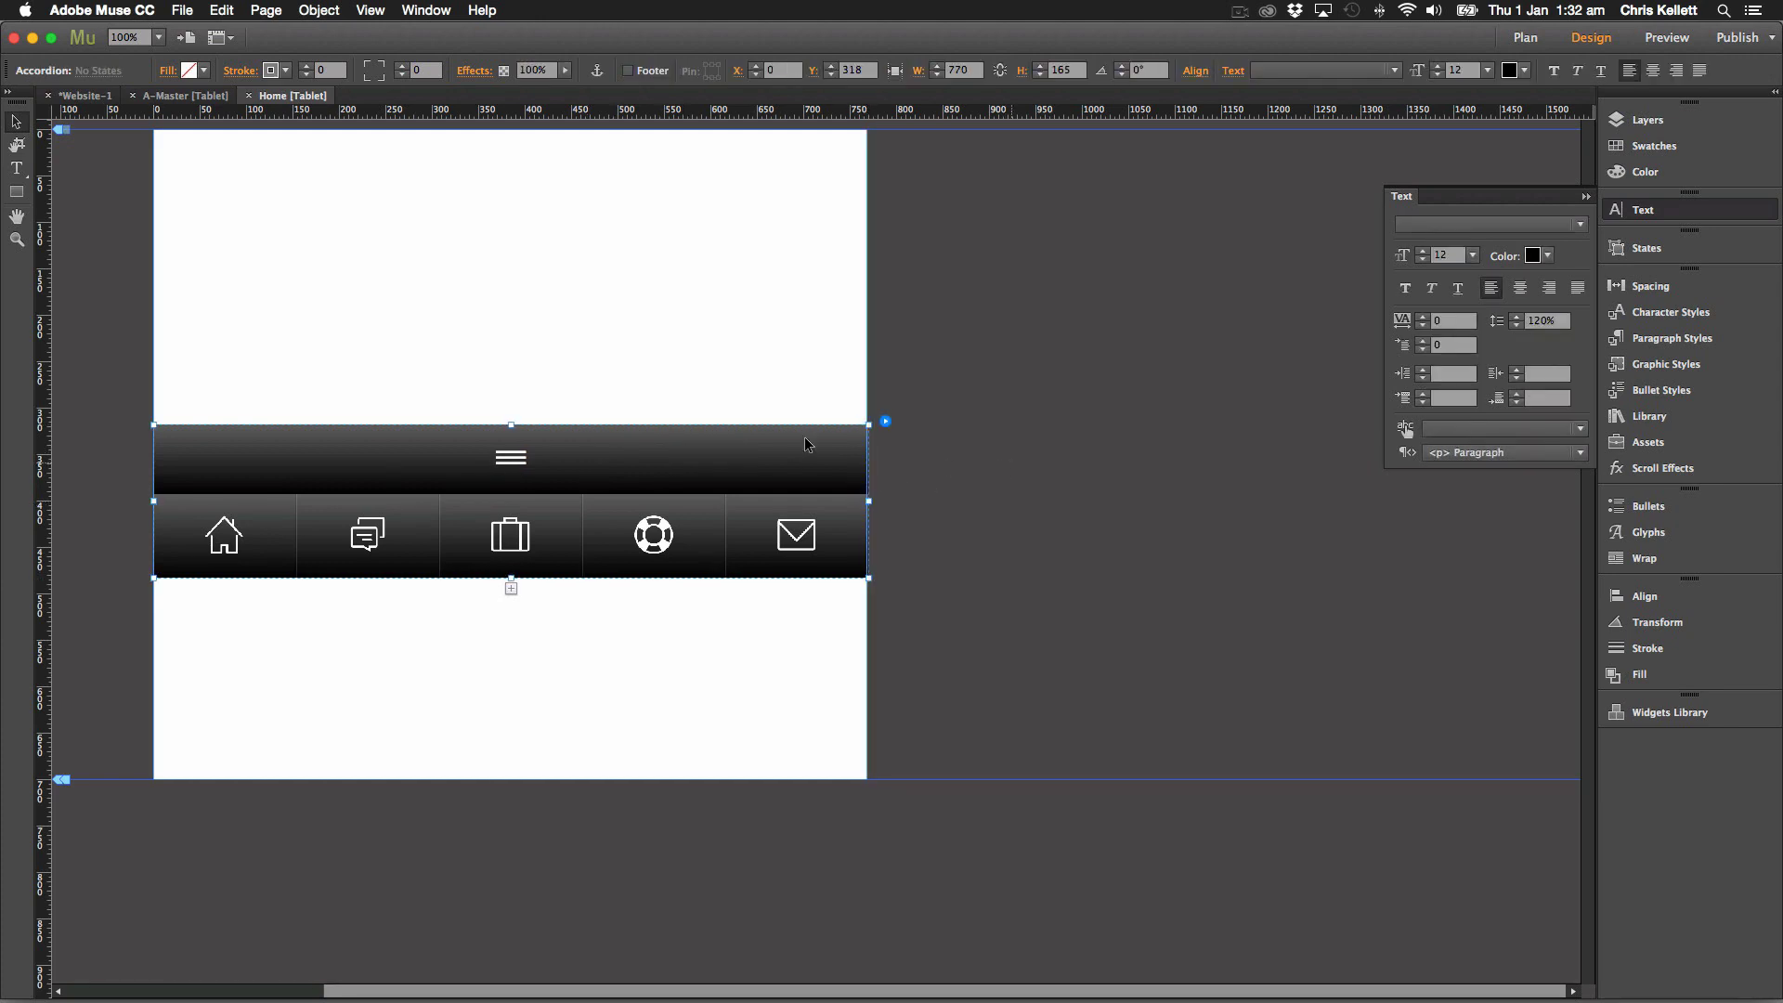
{"action": "left_click", "coordinate": [594, 275]}
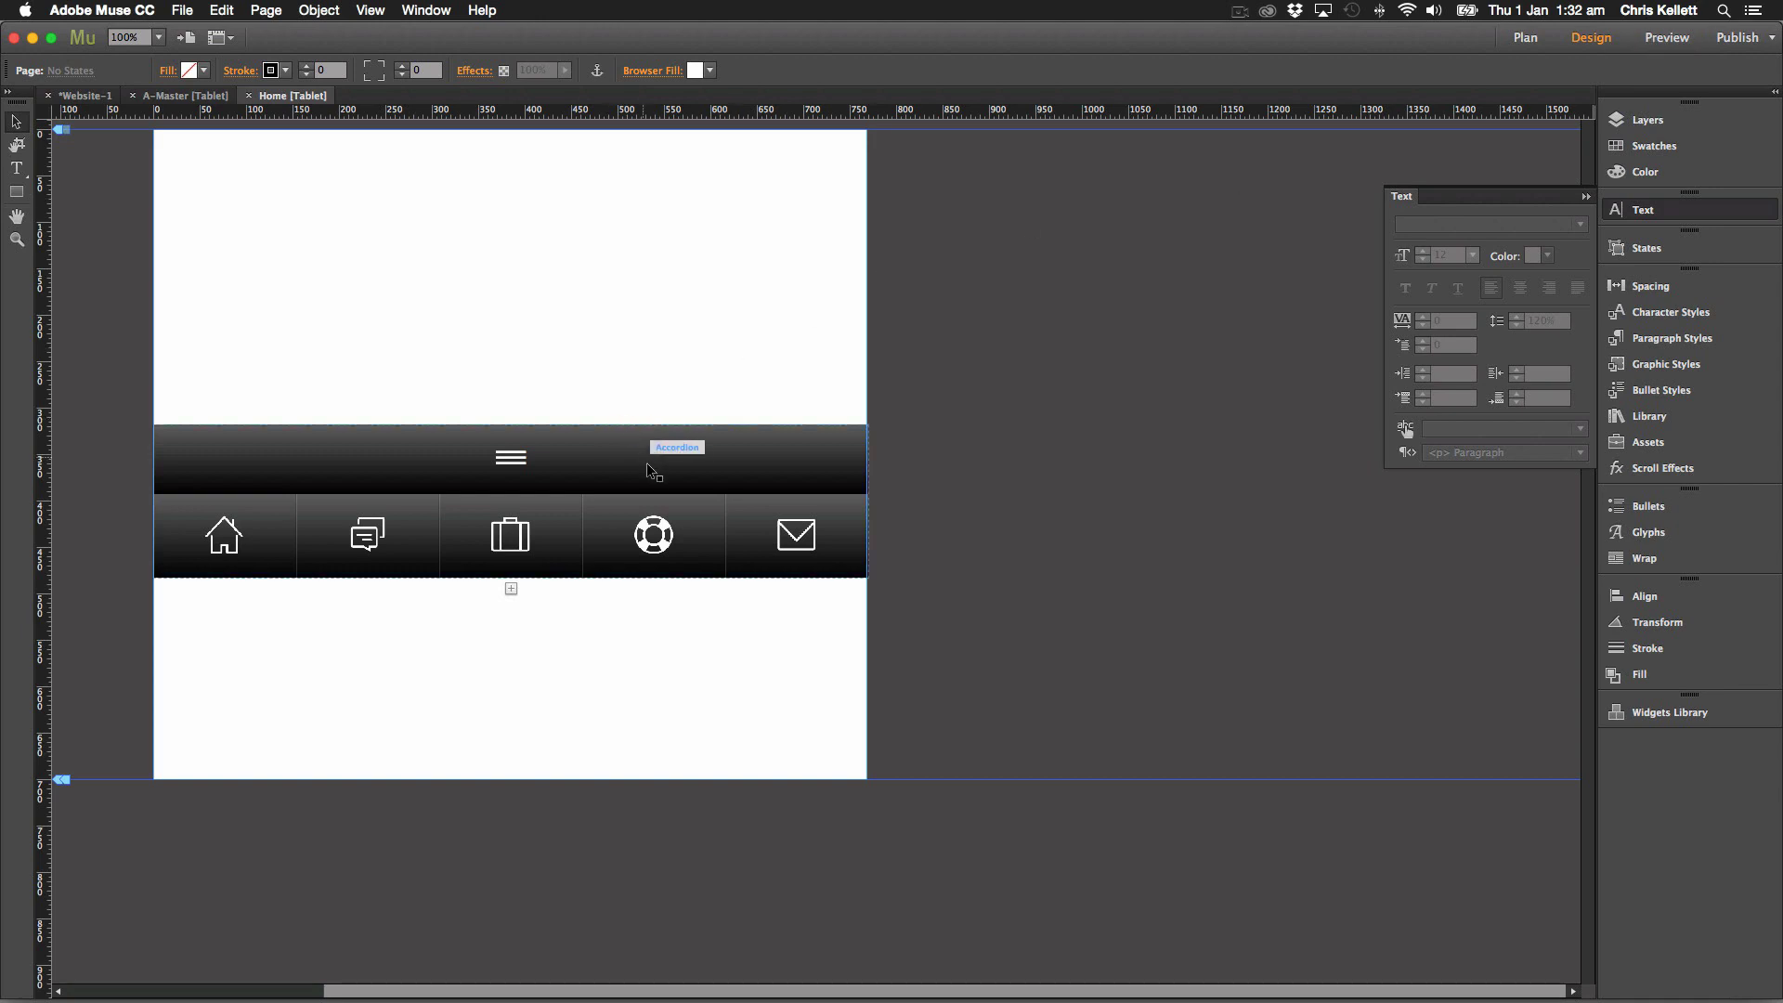
{"action": "left_click", "coordinate": [869, 460]}
{"action": "left_click", "coordinate": [884, 423]}
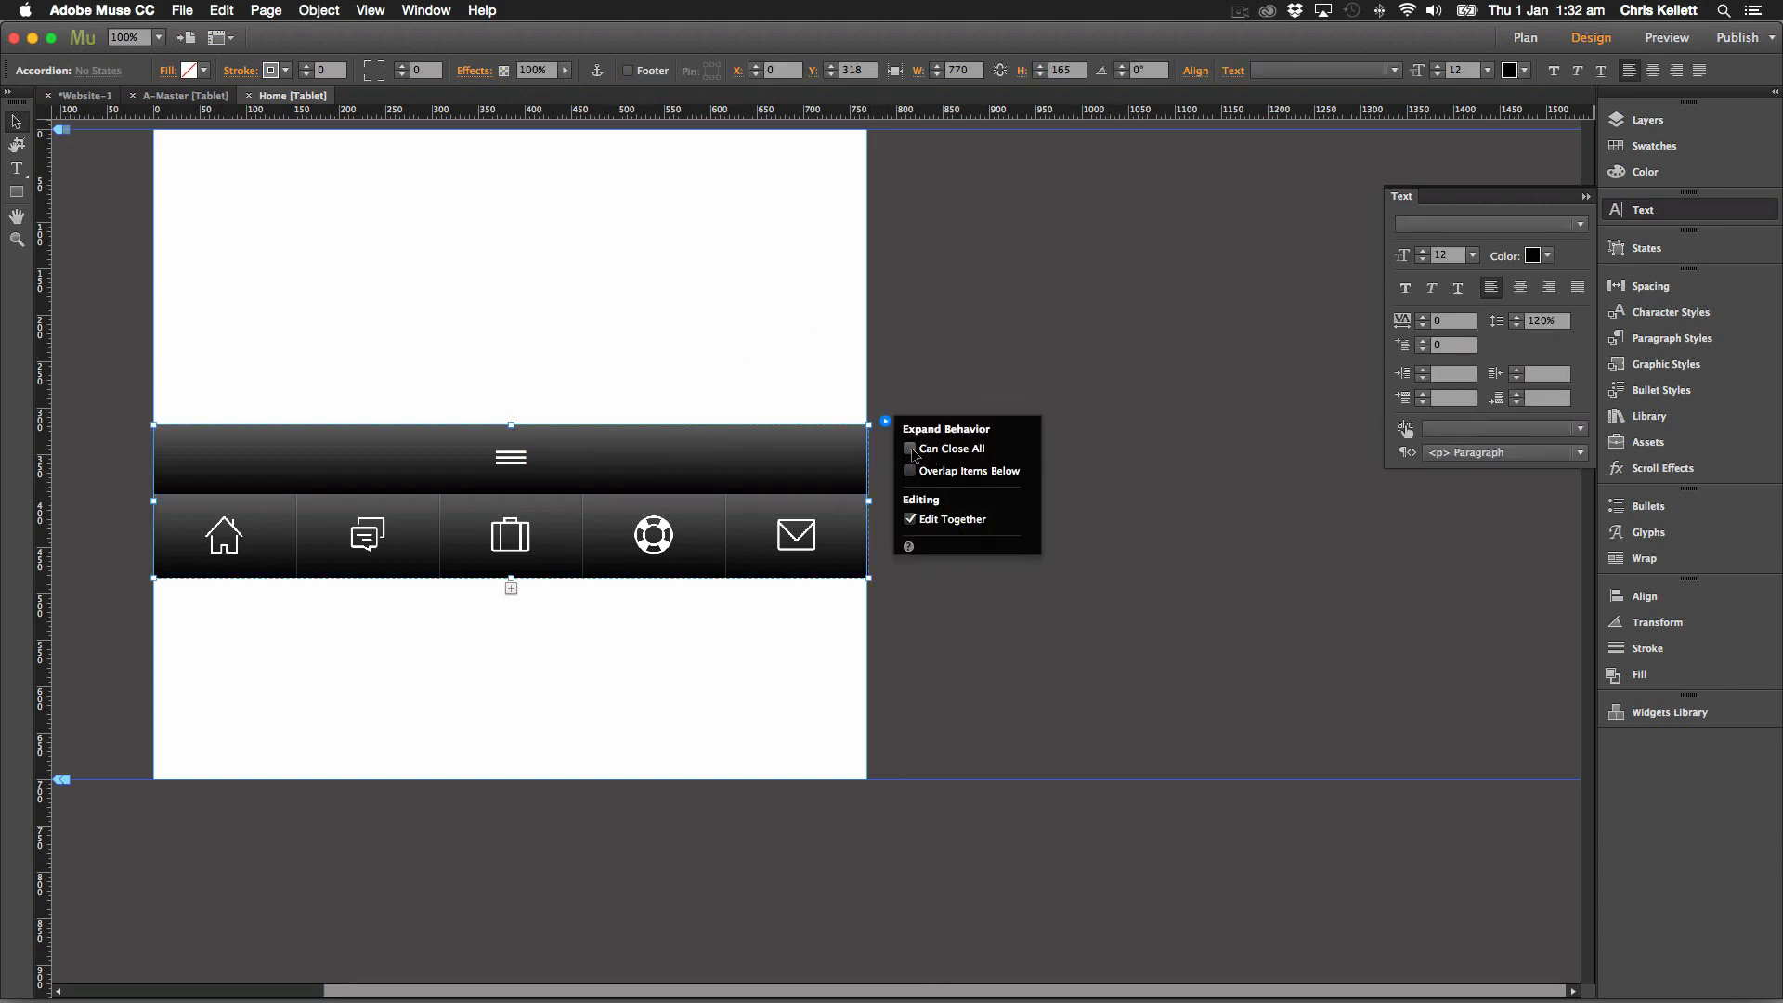
{"action": "left_click", "coordinate": [910, 449]}
{"action": "left_click", "coordinate": [759, 448]}
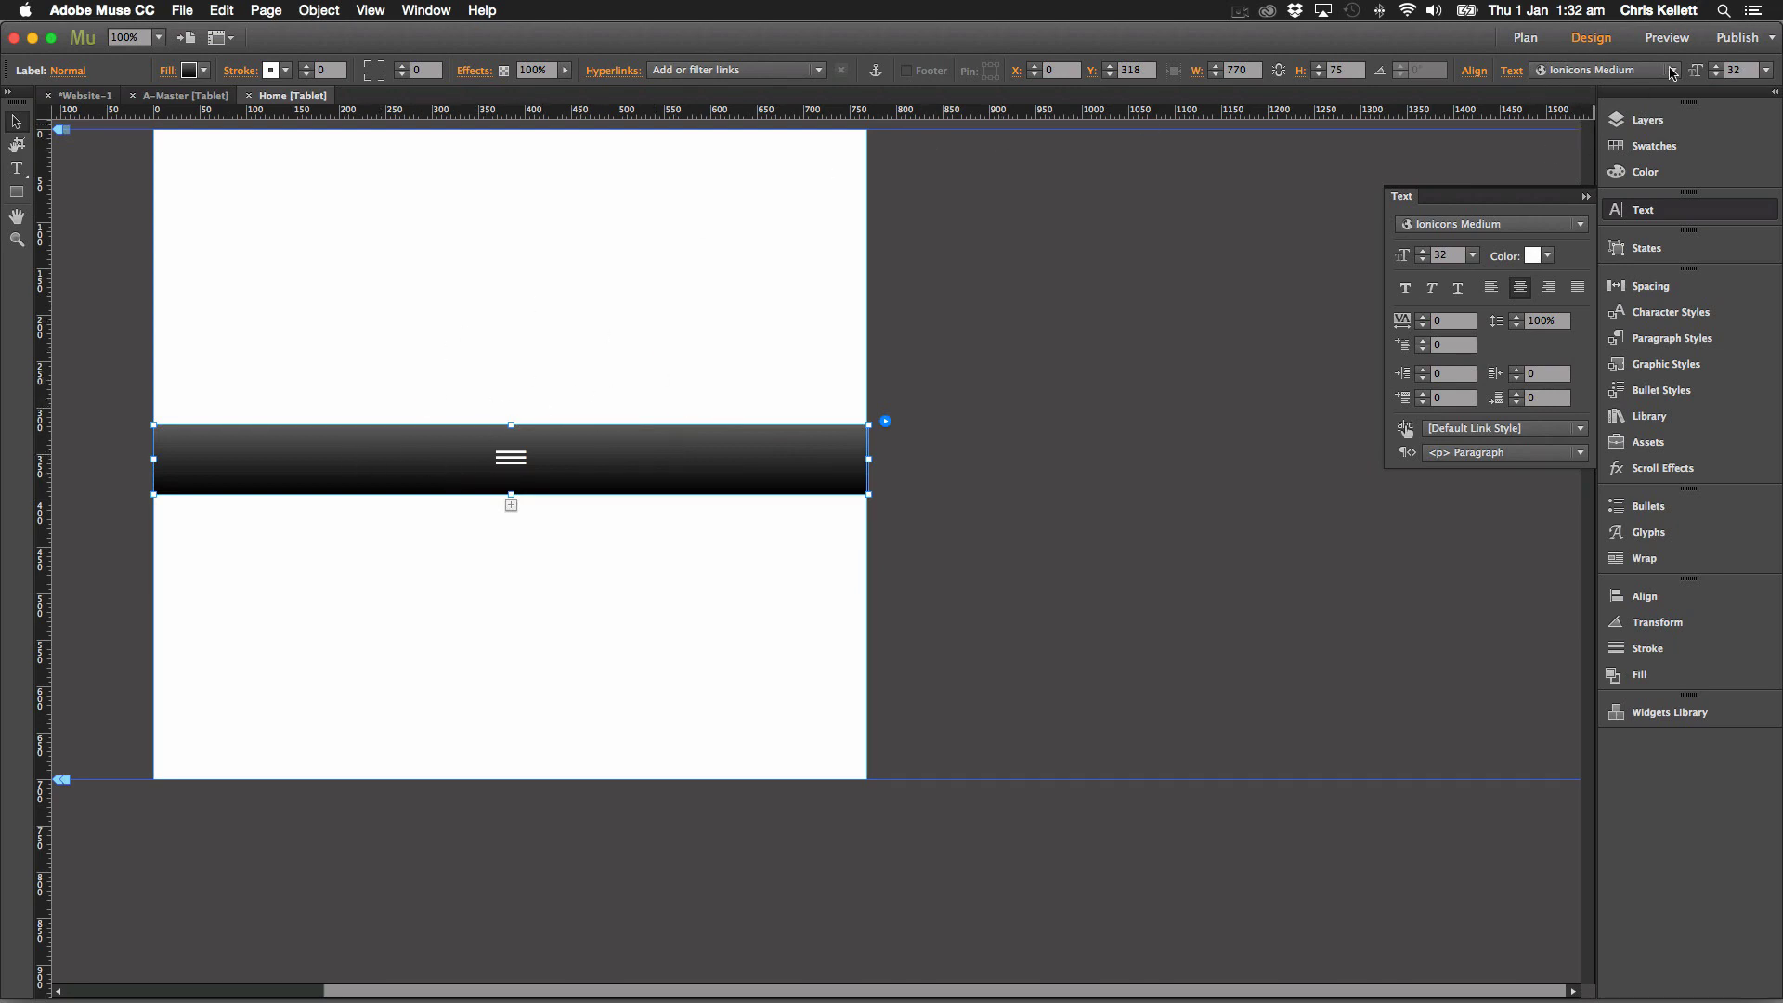
{"action": "left_click", "coordinate": [1667, 37]}
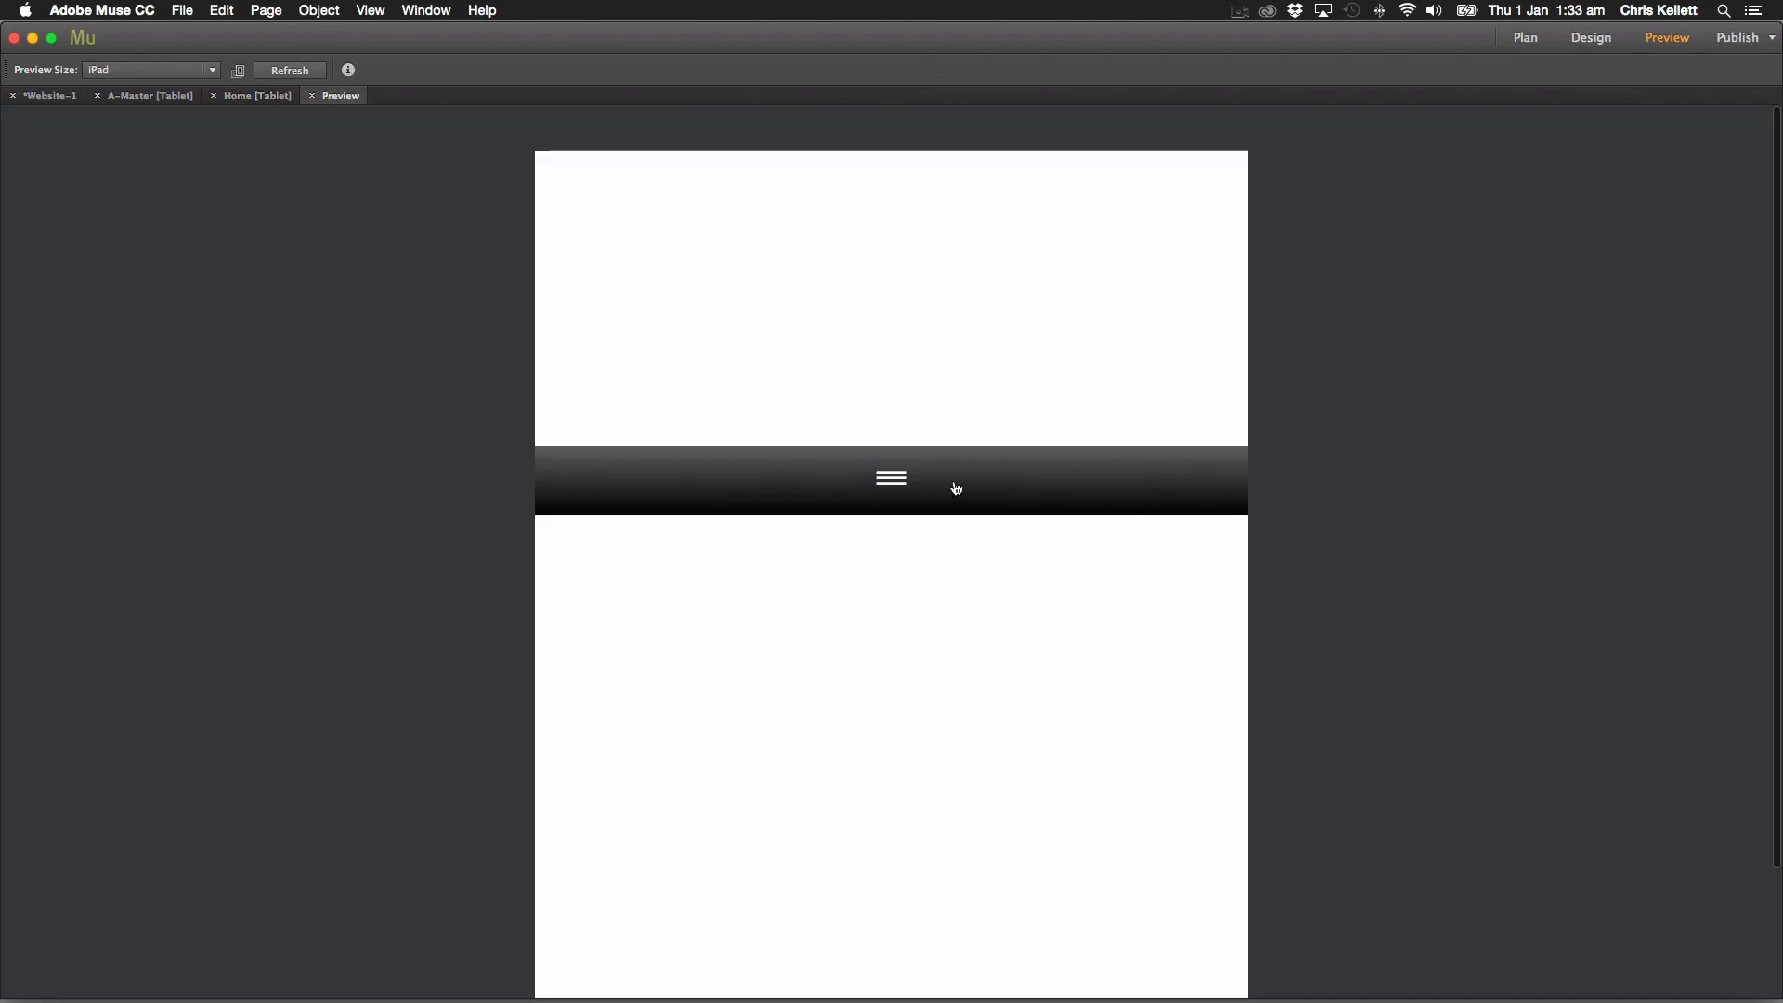
In Preview, open and close the hamburger menu to check its icon buttons, then return to Design.
{"action": "left_click", "coordinate": [956, 489]}
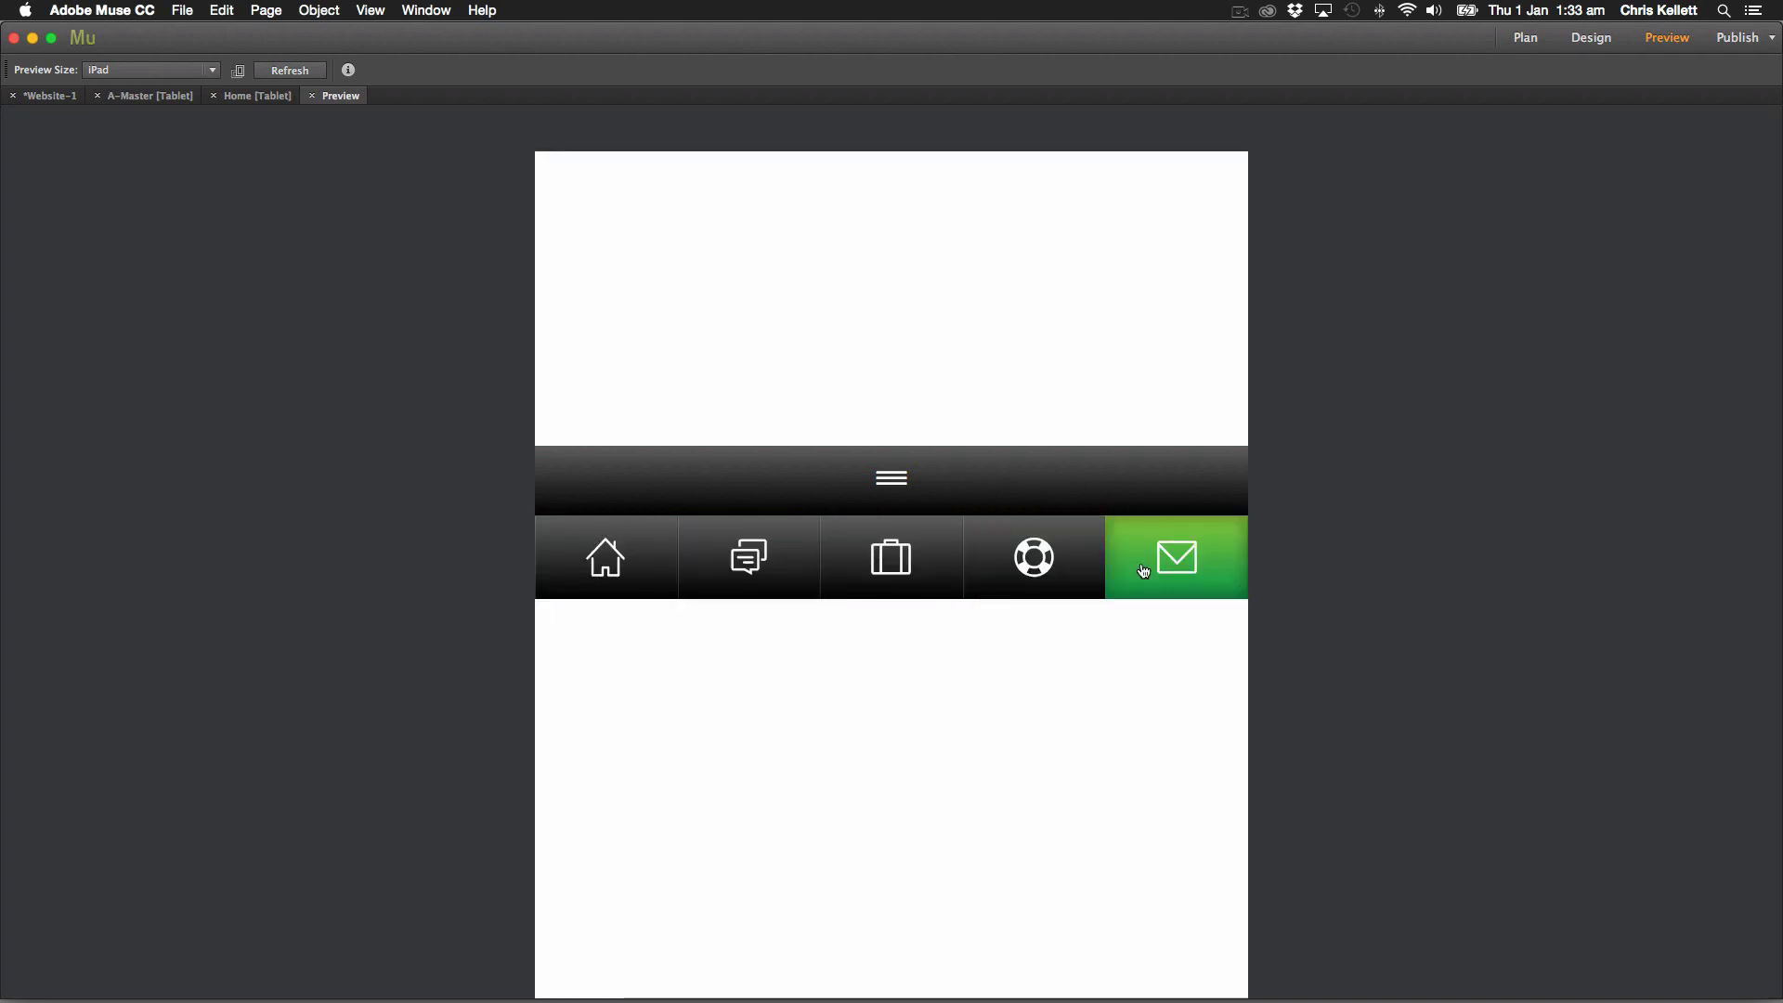
{"action": "left_click", "coordinate": [947, 492]}
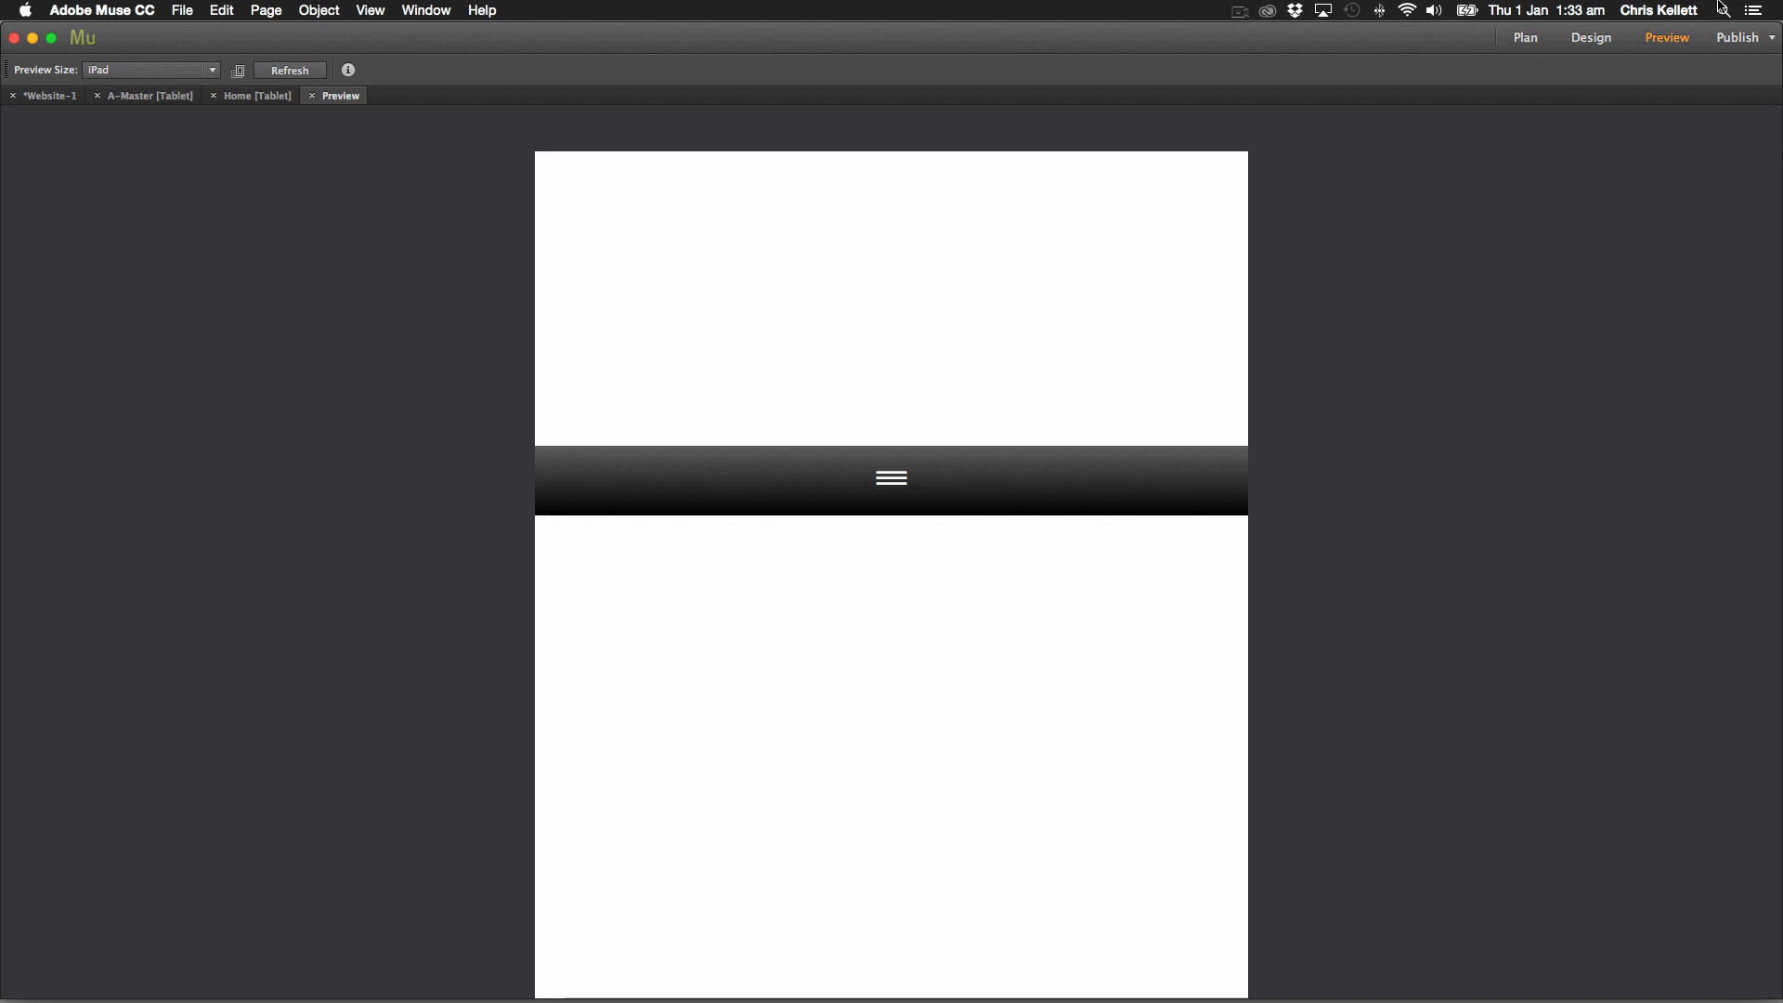
{"action": "left_click", "coordinate": [1613, 44]}
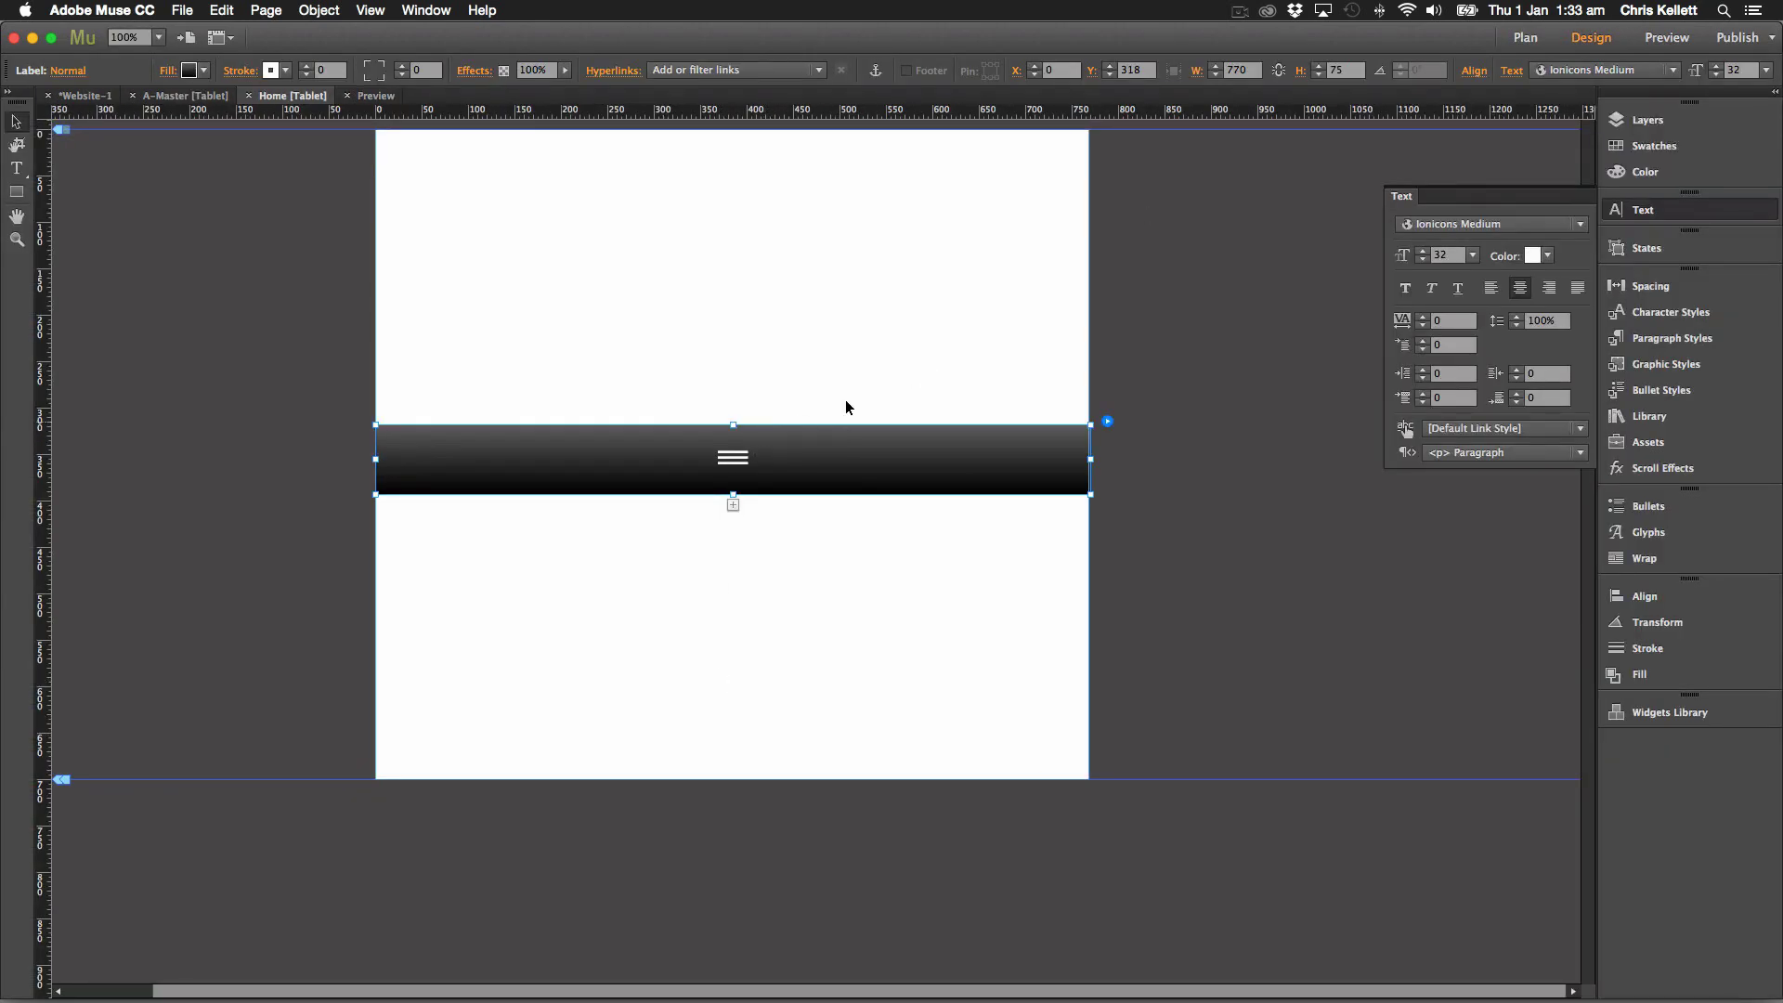
Save the accordion widget's border and background as a new graphic style named pinit.
{"action": "left_click", "coordinate": [522, 439]}
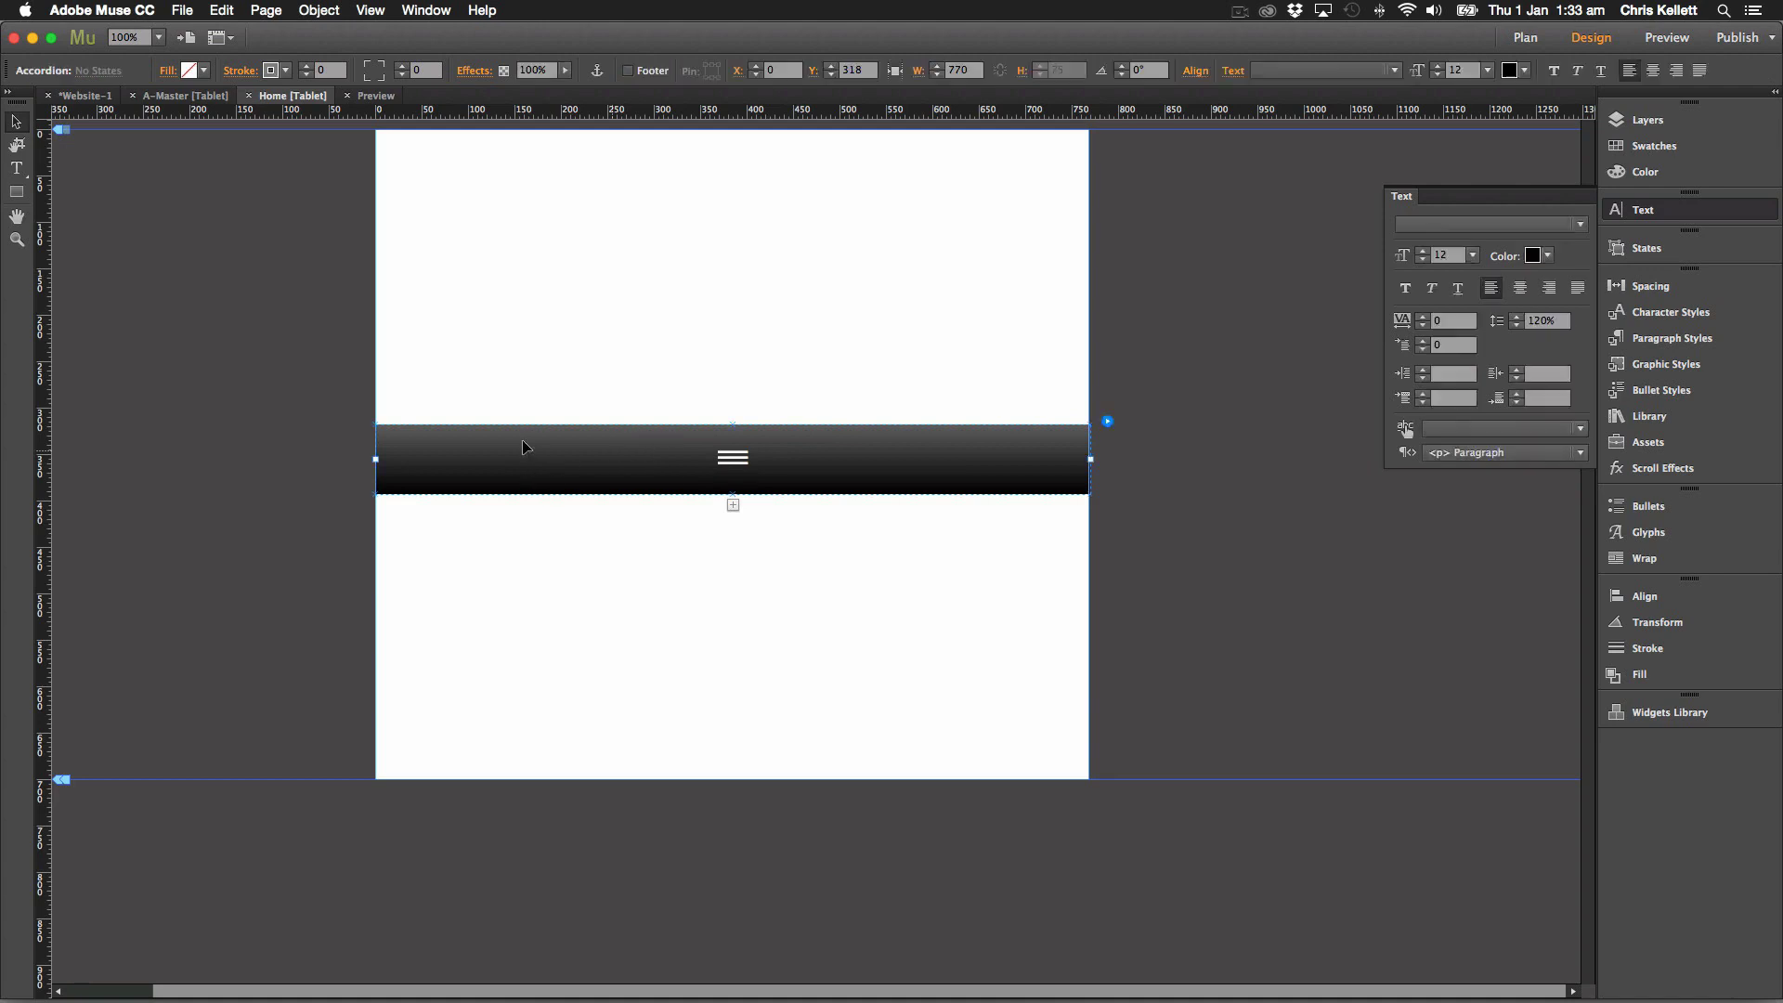
{"action": "left_click", "coordinate": [927, 459]}
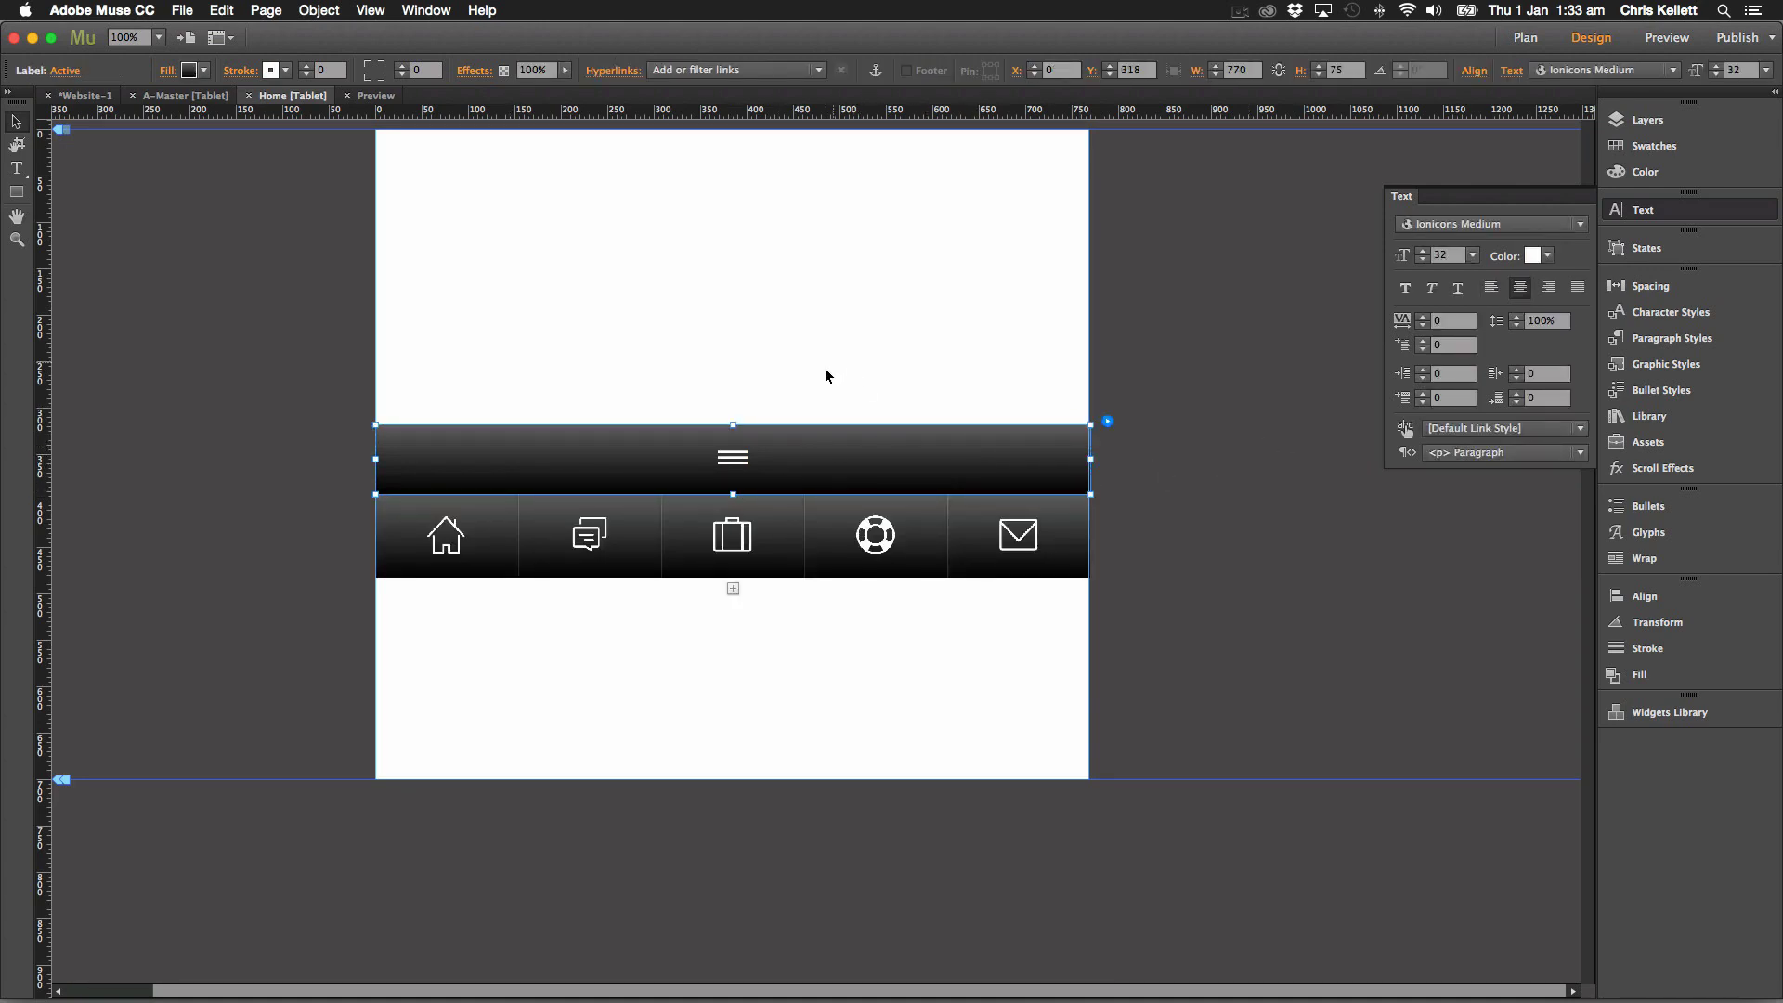
{"action": "left_click", "coordinate": [748, 403]}
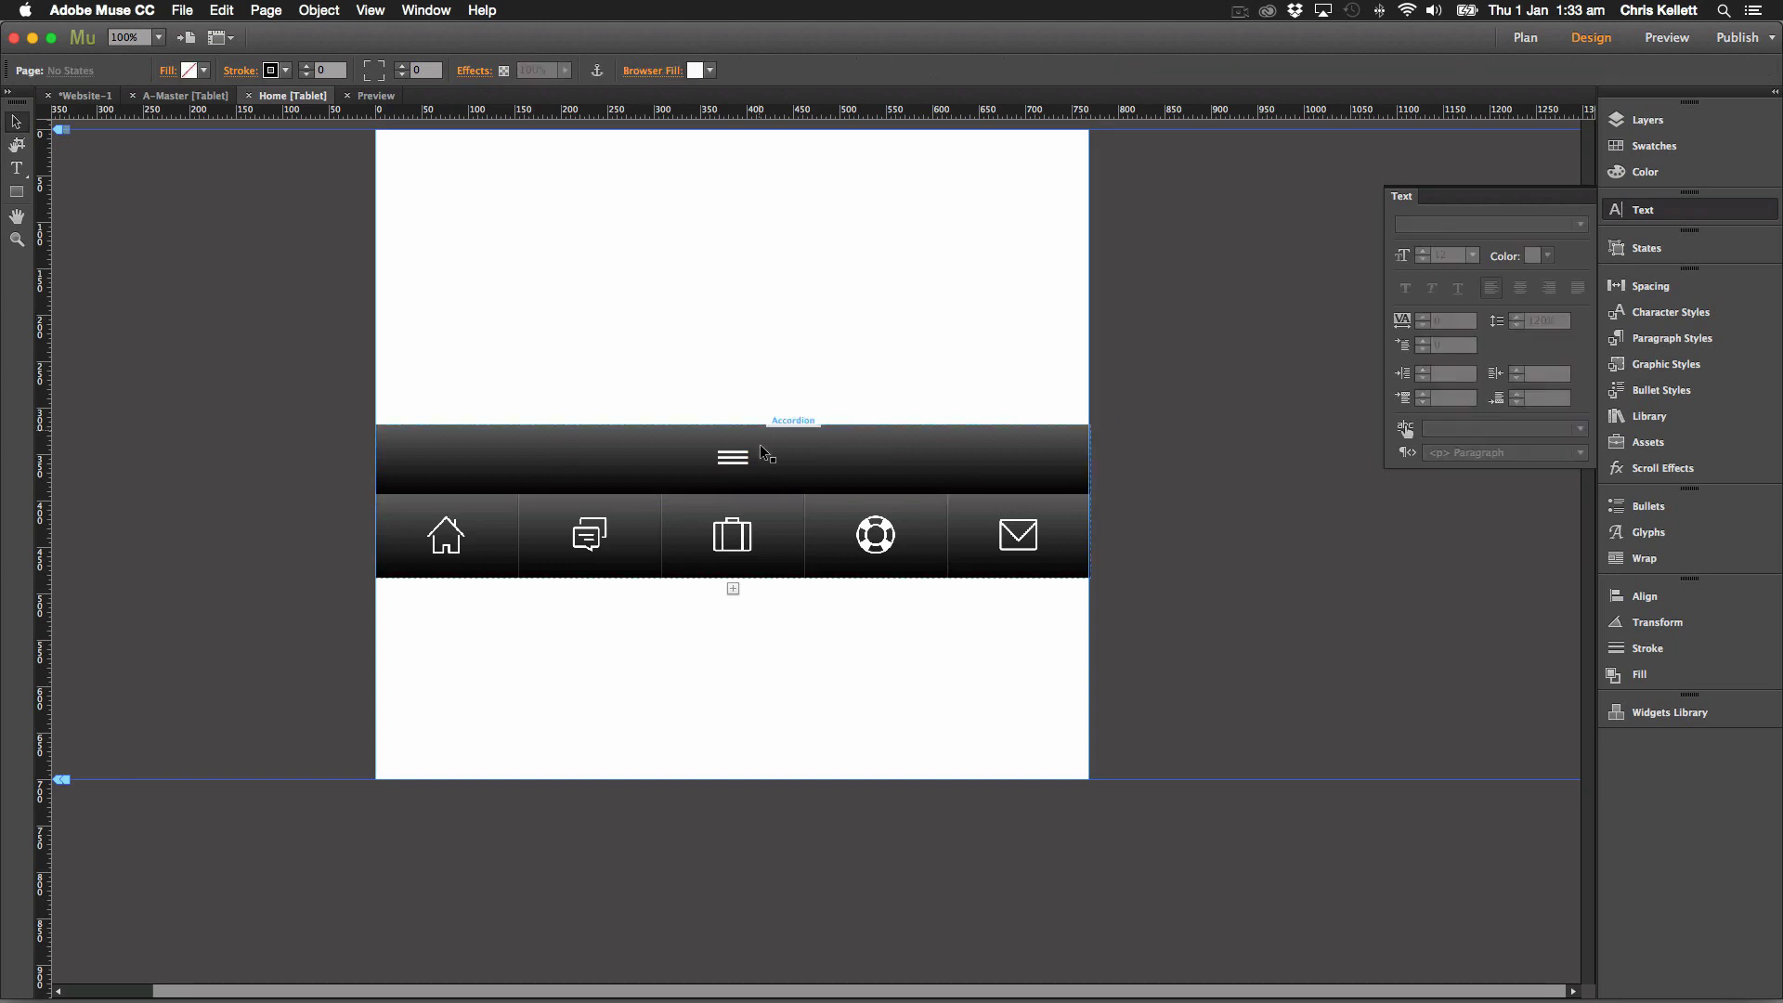
{"action": "left_click", "coordinate": [1084, 485]}
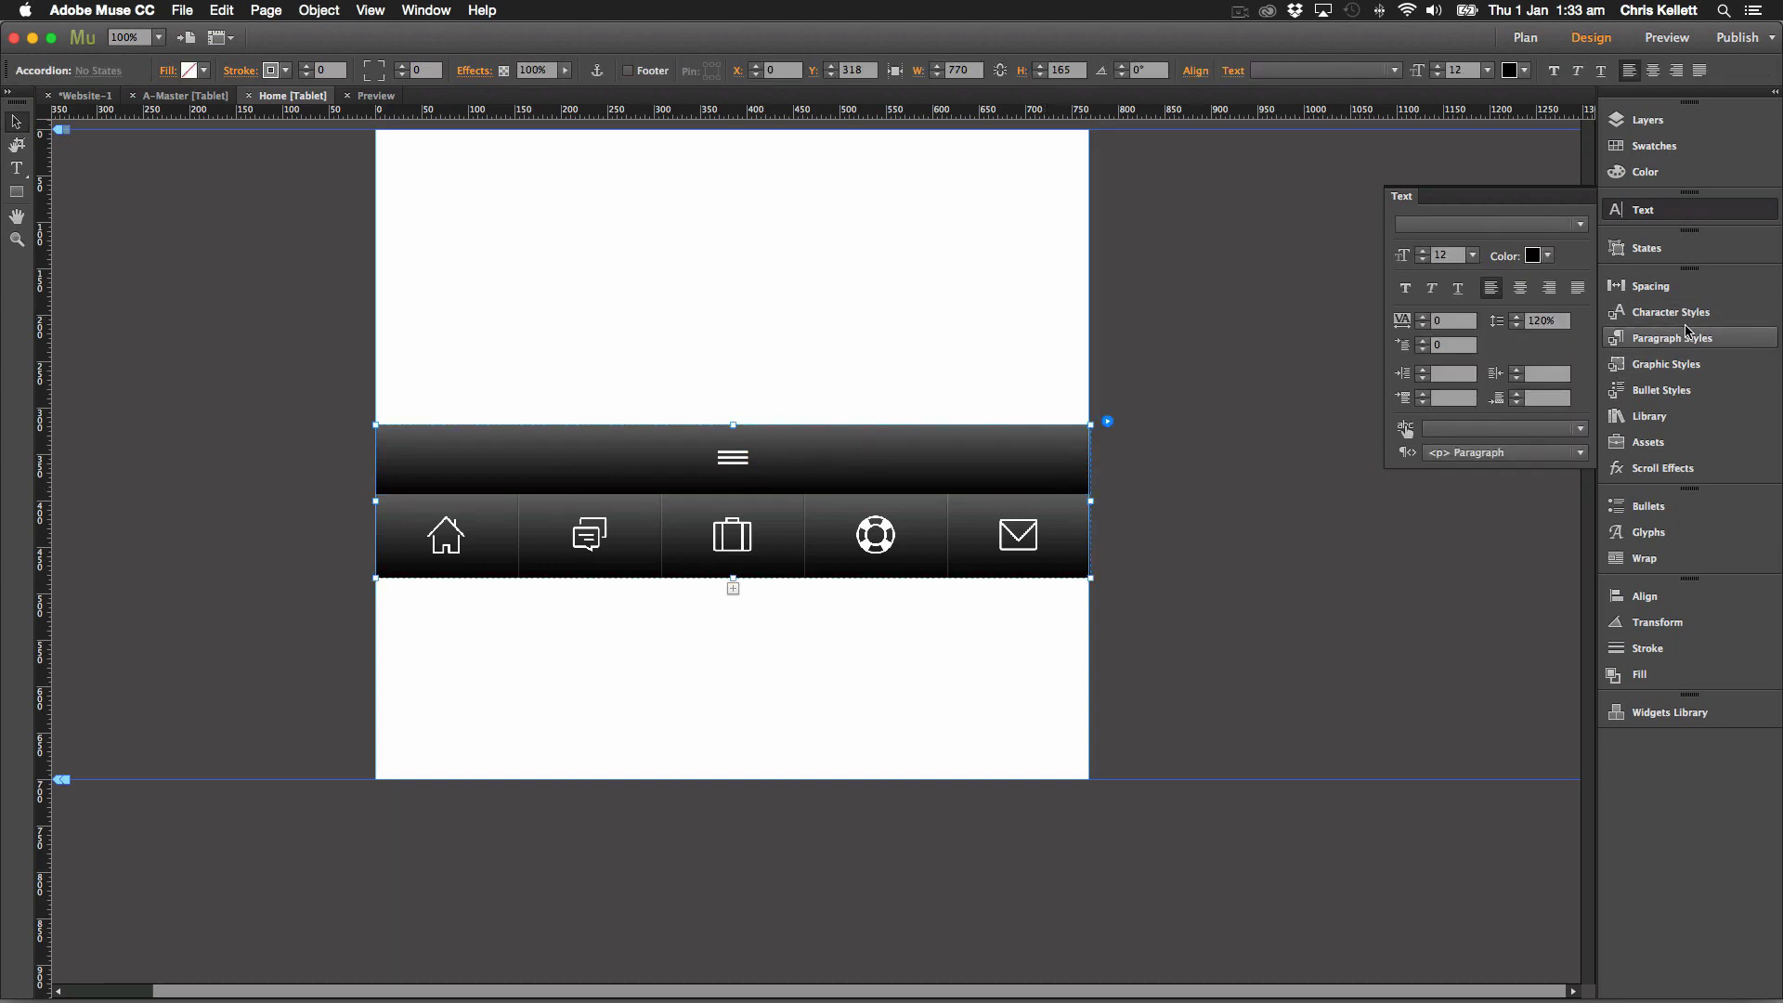
{"action": "left_click", "coordinate": [1675, 364]}
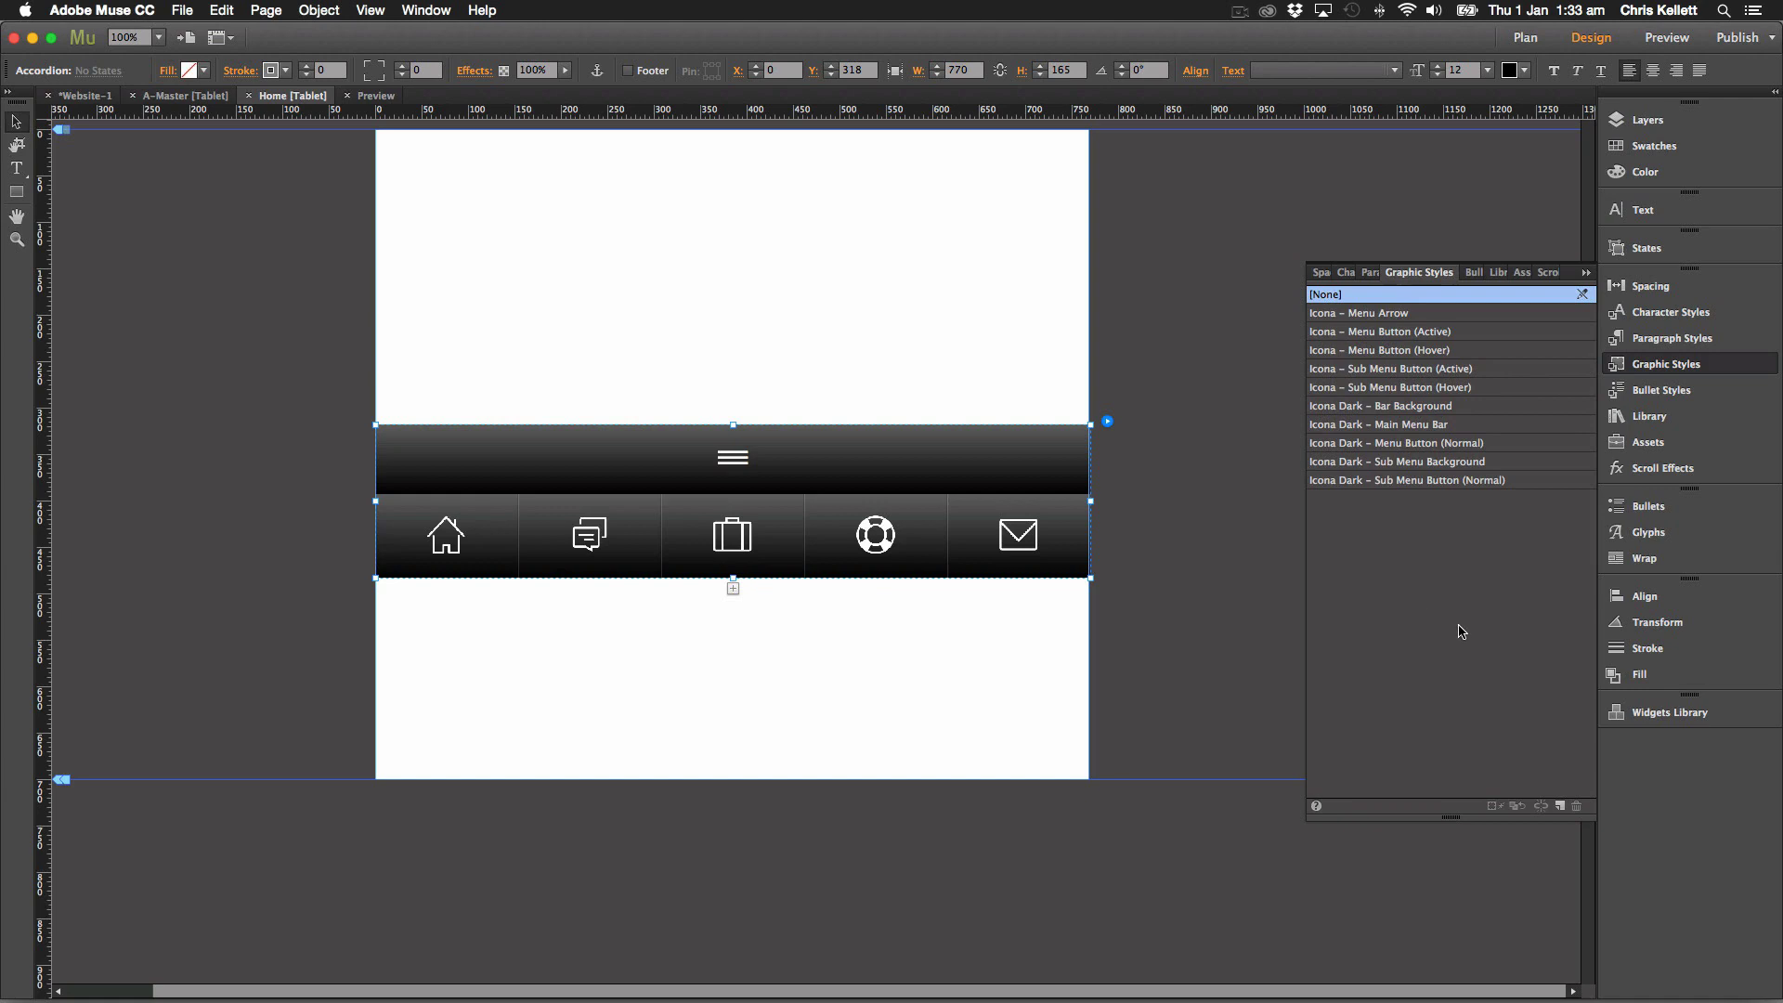
{"action": "left_click", "coordinate": [1560, 806]}
{"action": "double_click", "coordinate": [1393, 499]}
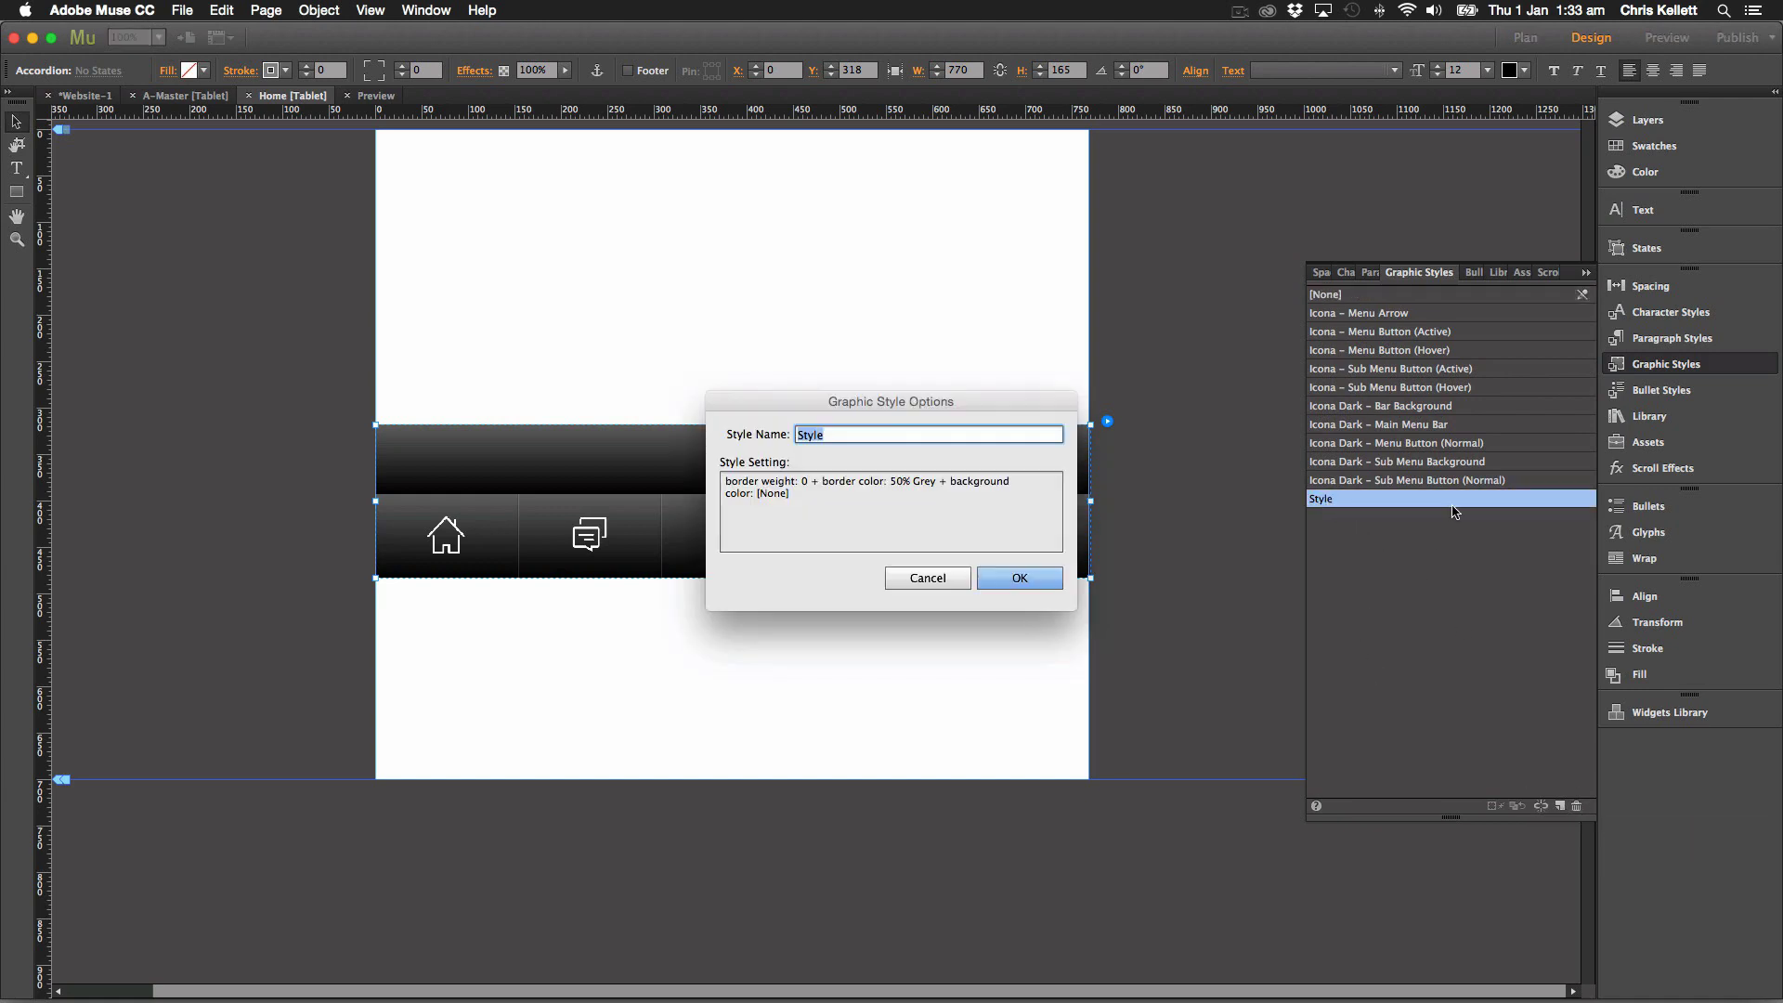
{"action": "type", "text": "pinit"}
{"action": "key", "text": "Return"}
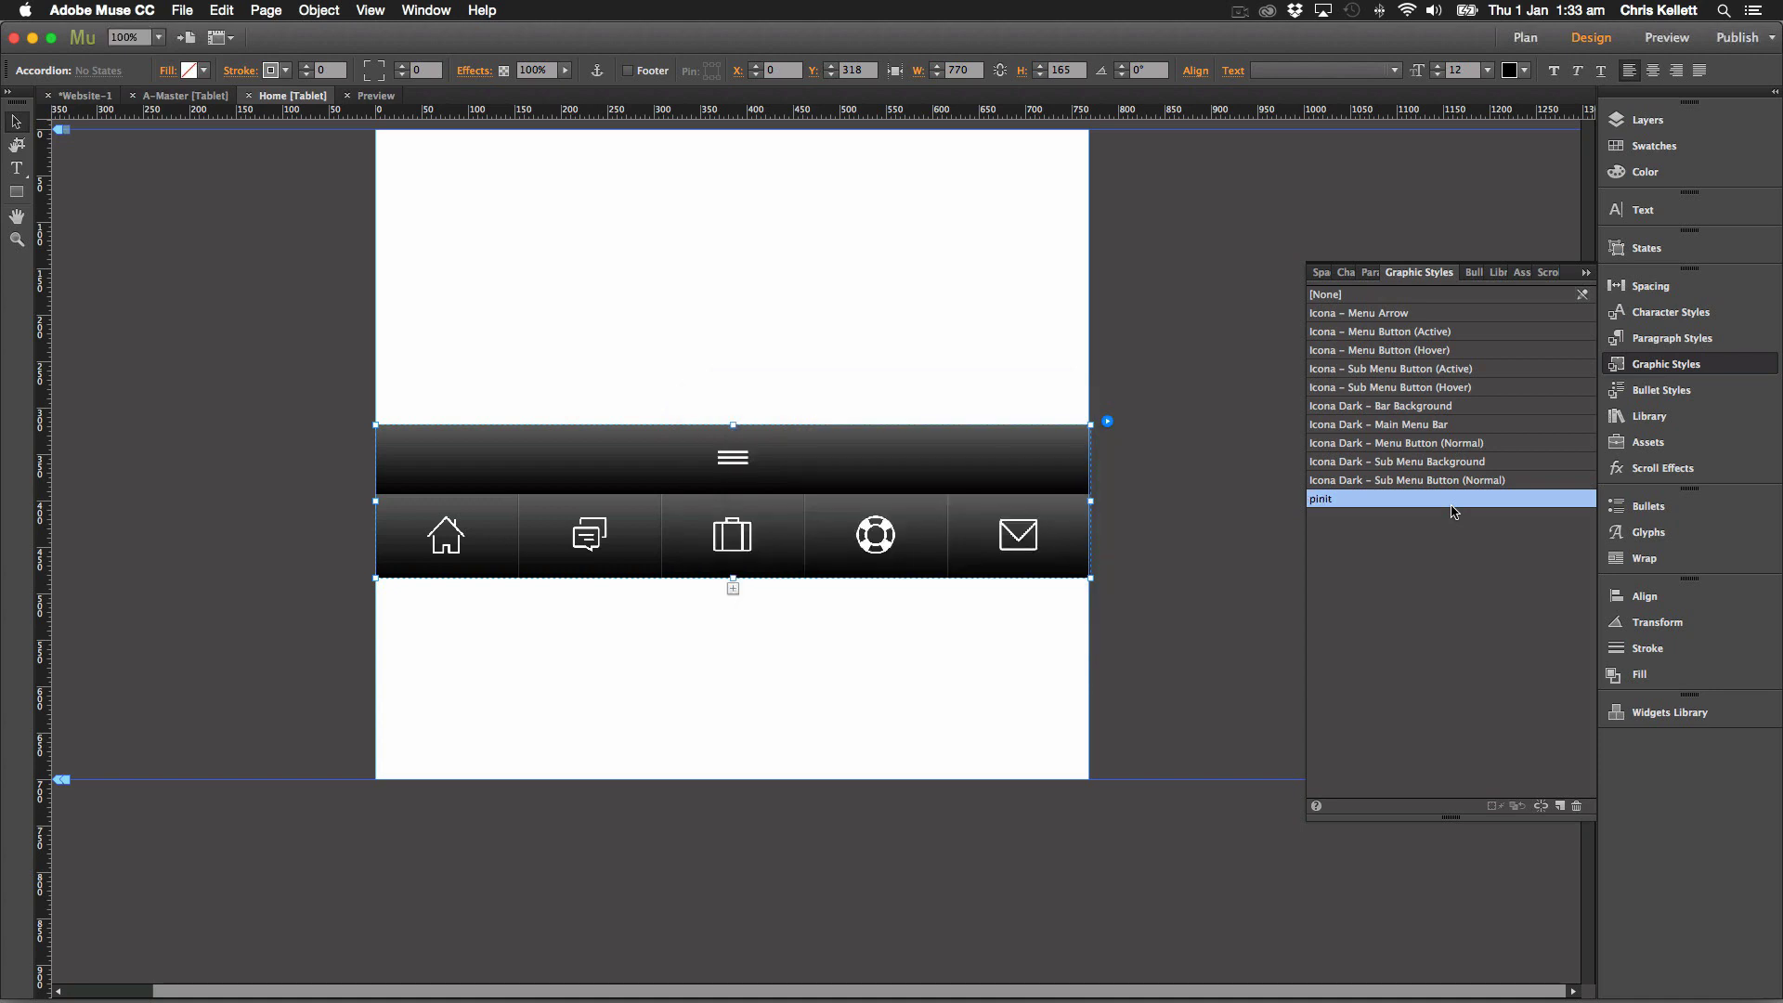
Place a Pinit widget from the Library just above the menu bar's left end.
{"action": "left_click", "coordinate": [867, 347]}
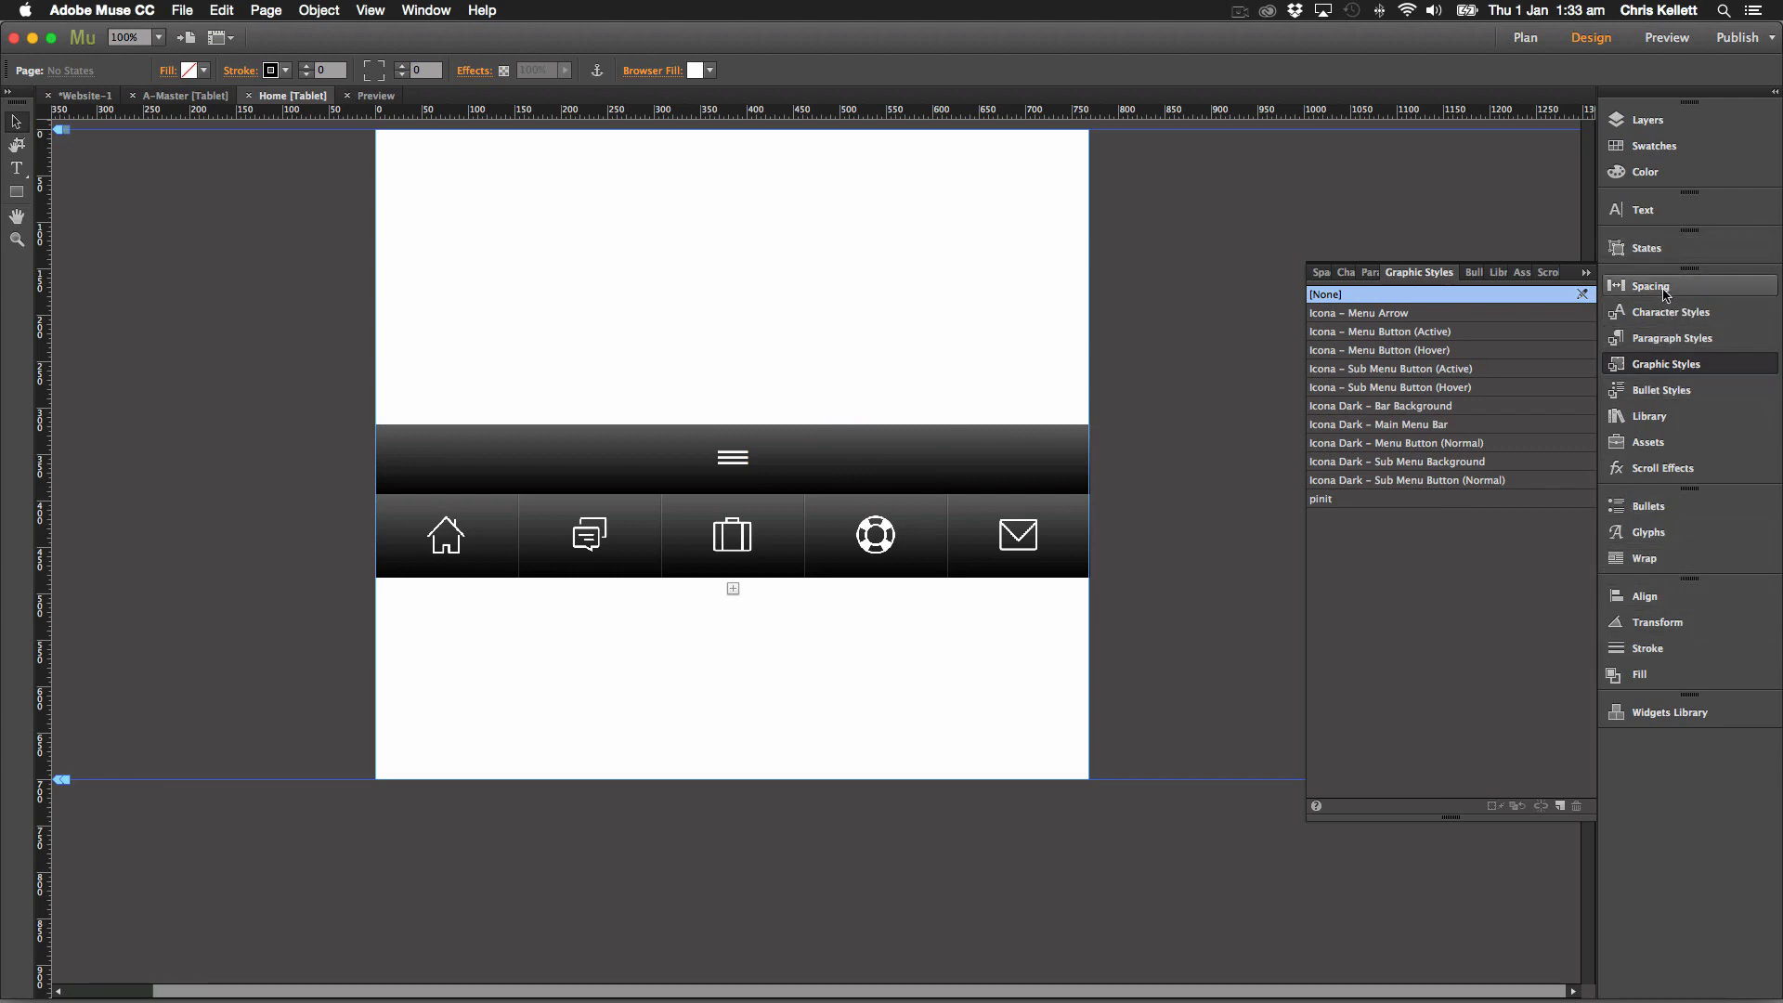
{"action": "left_click", "coordinate": [1649, 416]}
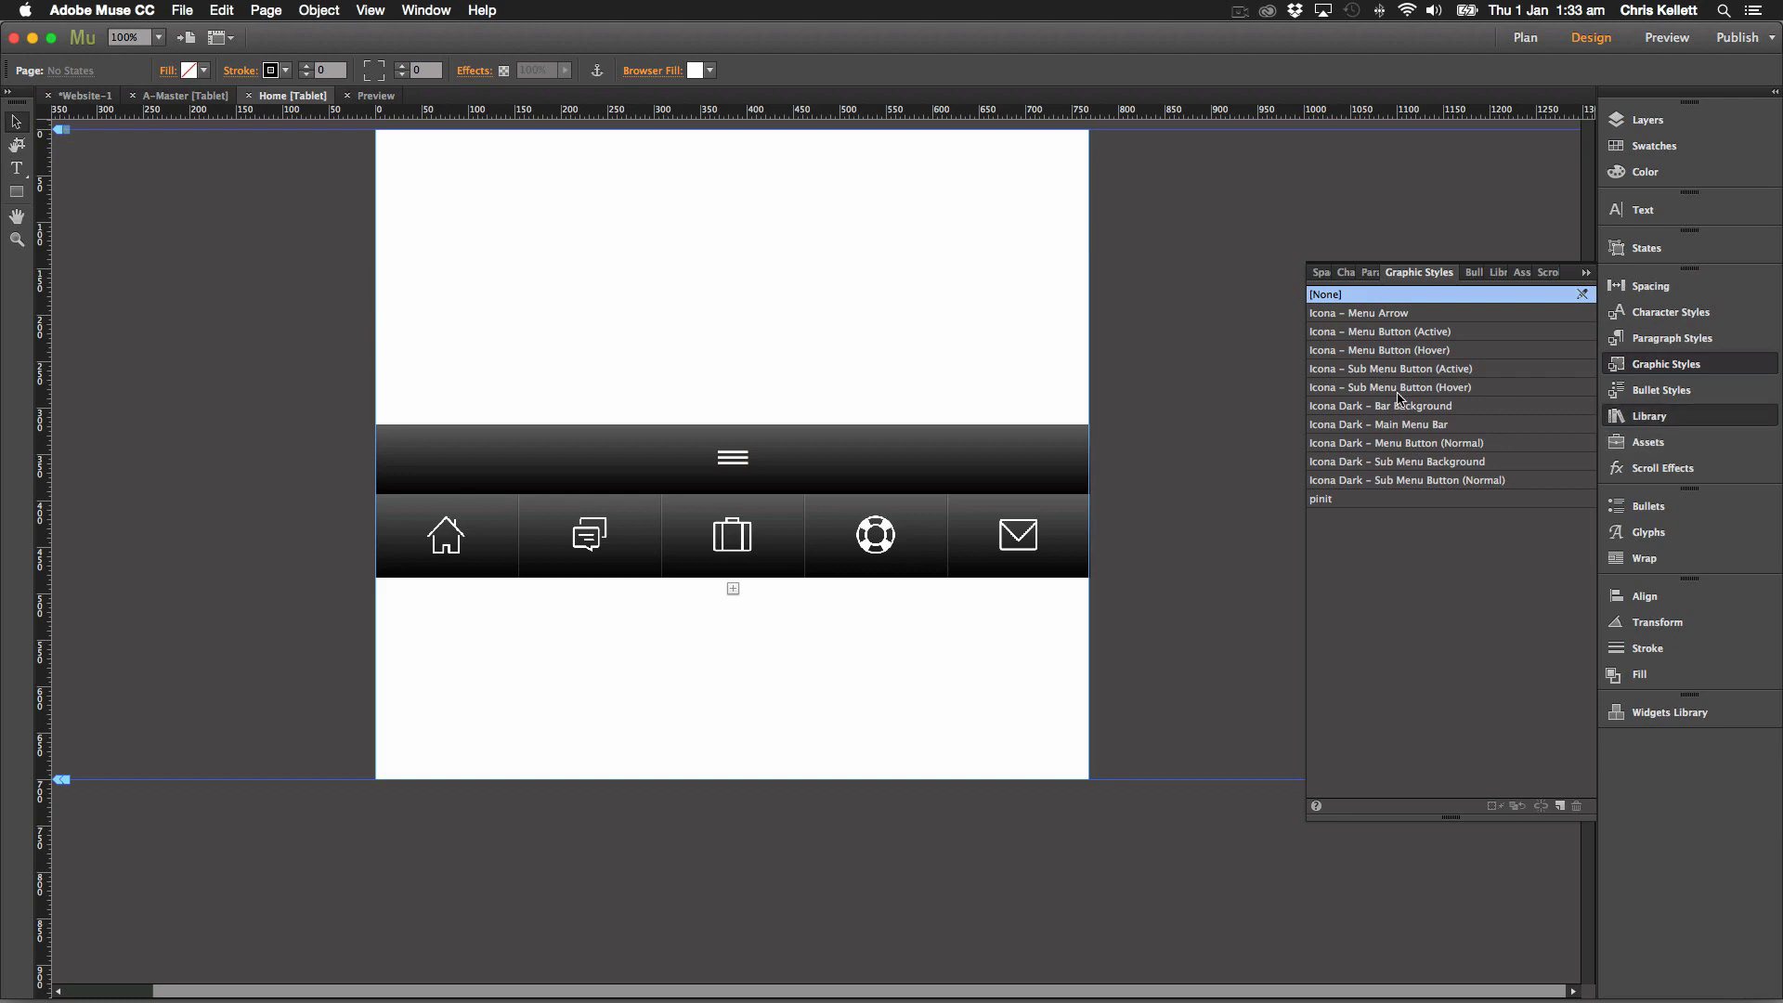
{"action": "scroll", "coordinate": [1556, 557], "scroll_direction": "down", "scroll_amount": 8}
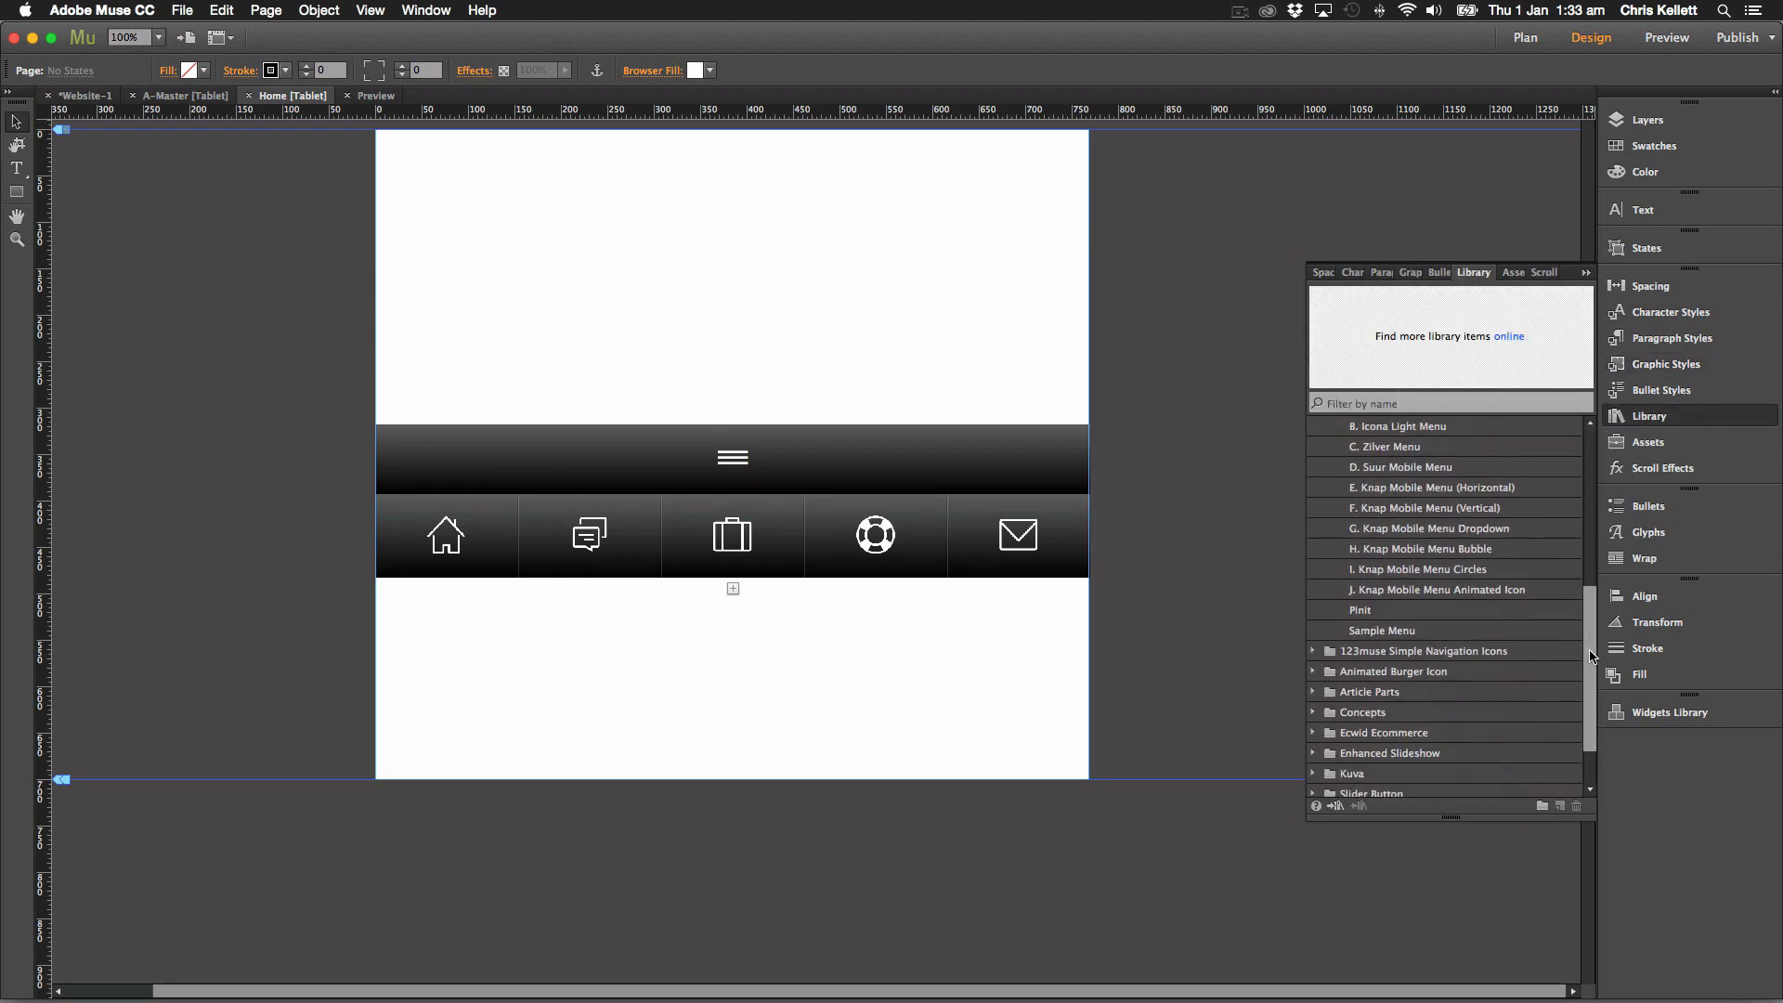
{"action": "left_click", "coordinate": [1391, 614]}
{"action": "left_click_drag", "start_coordinate": [1198, 348], "coordinate": [645, 315]}
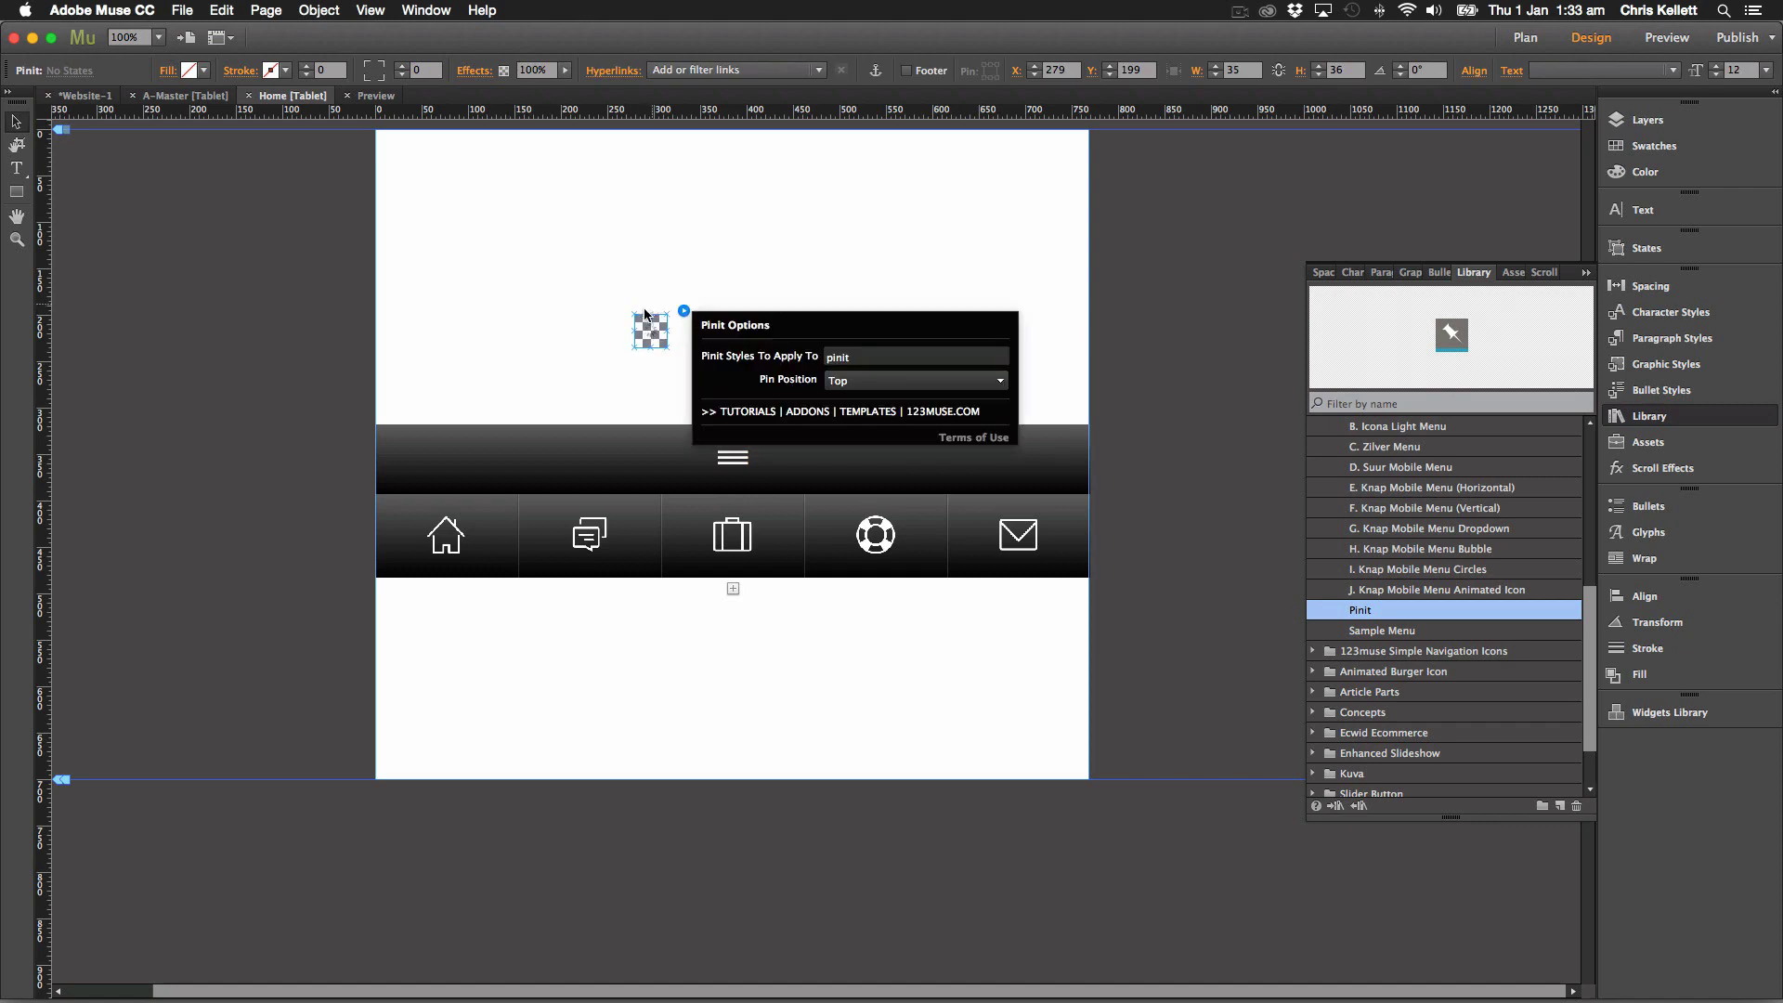
{"action": "left_click", "coordinate": [525, 311]}
{"action": "left_click_drag", "start_coordinate": [418, 413], "coordinate": [418, 408]}
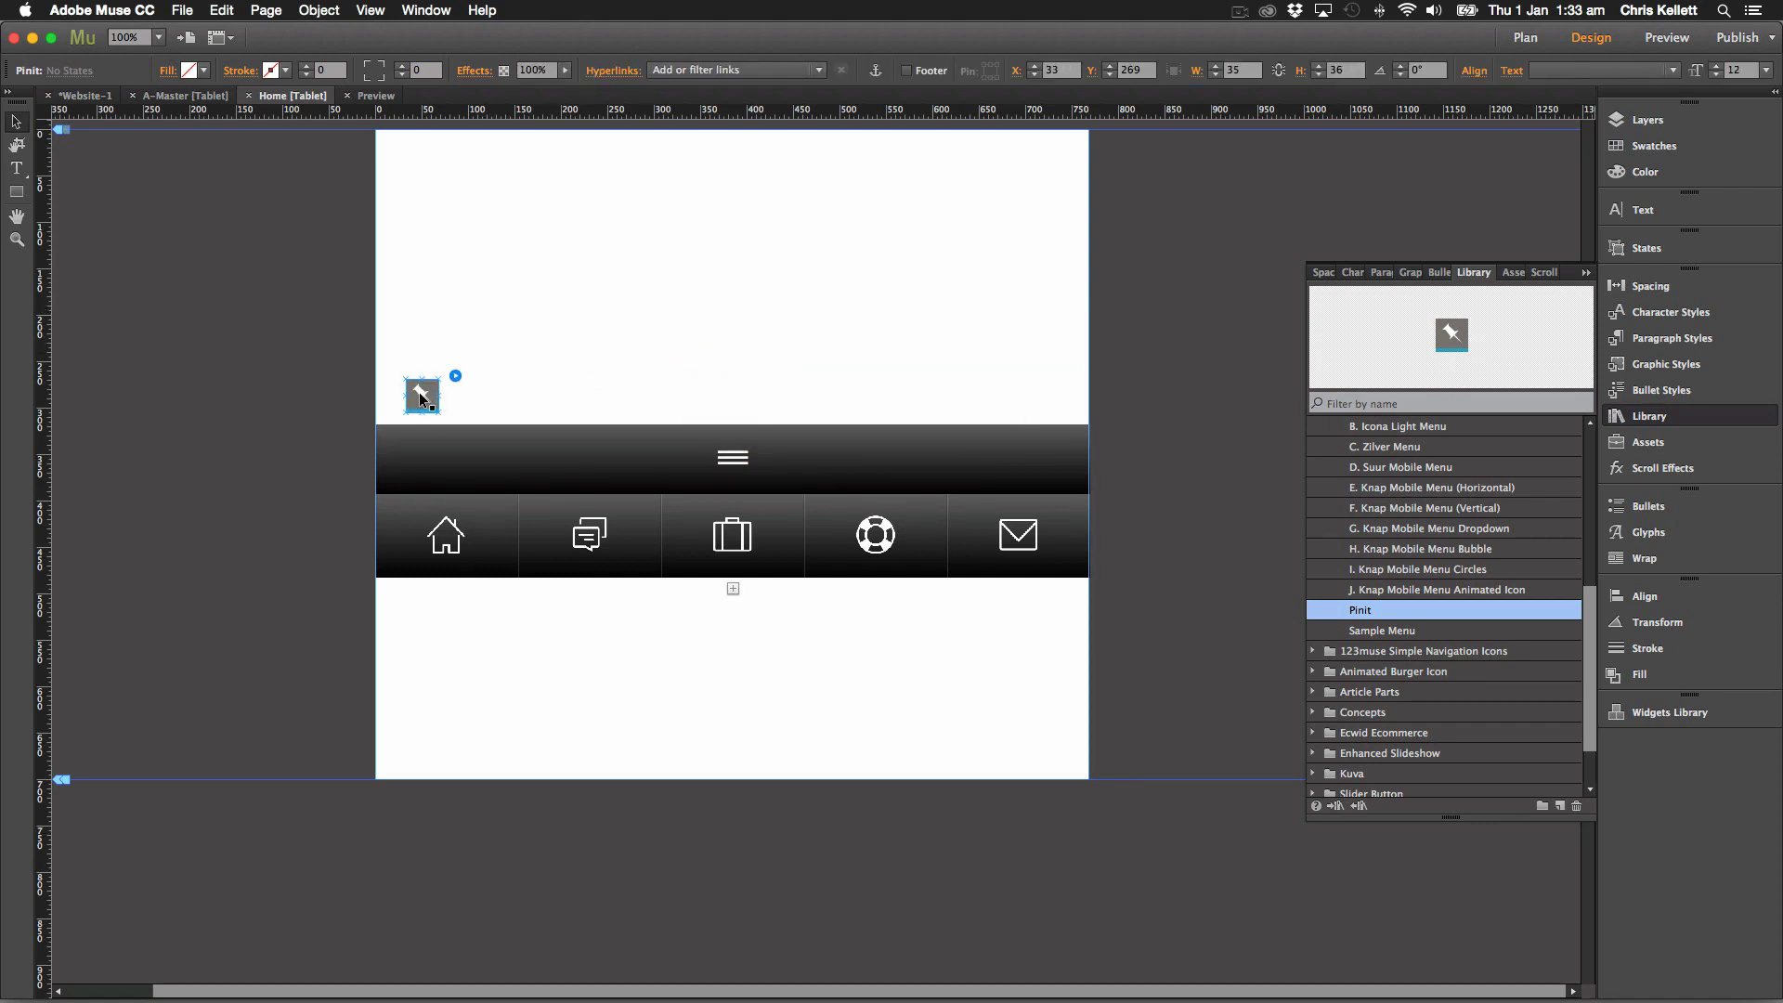
Set the Pinit widget's Pin Position to Bottom.
{"action": "left_click", "coordinate": [451, 380]}
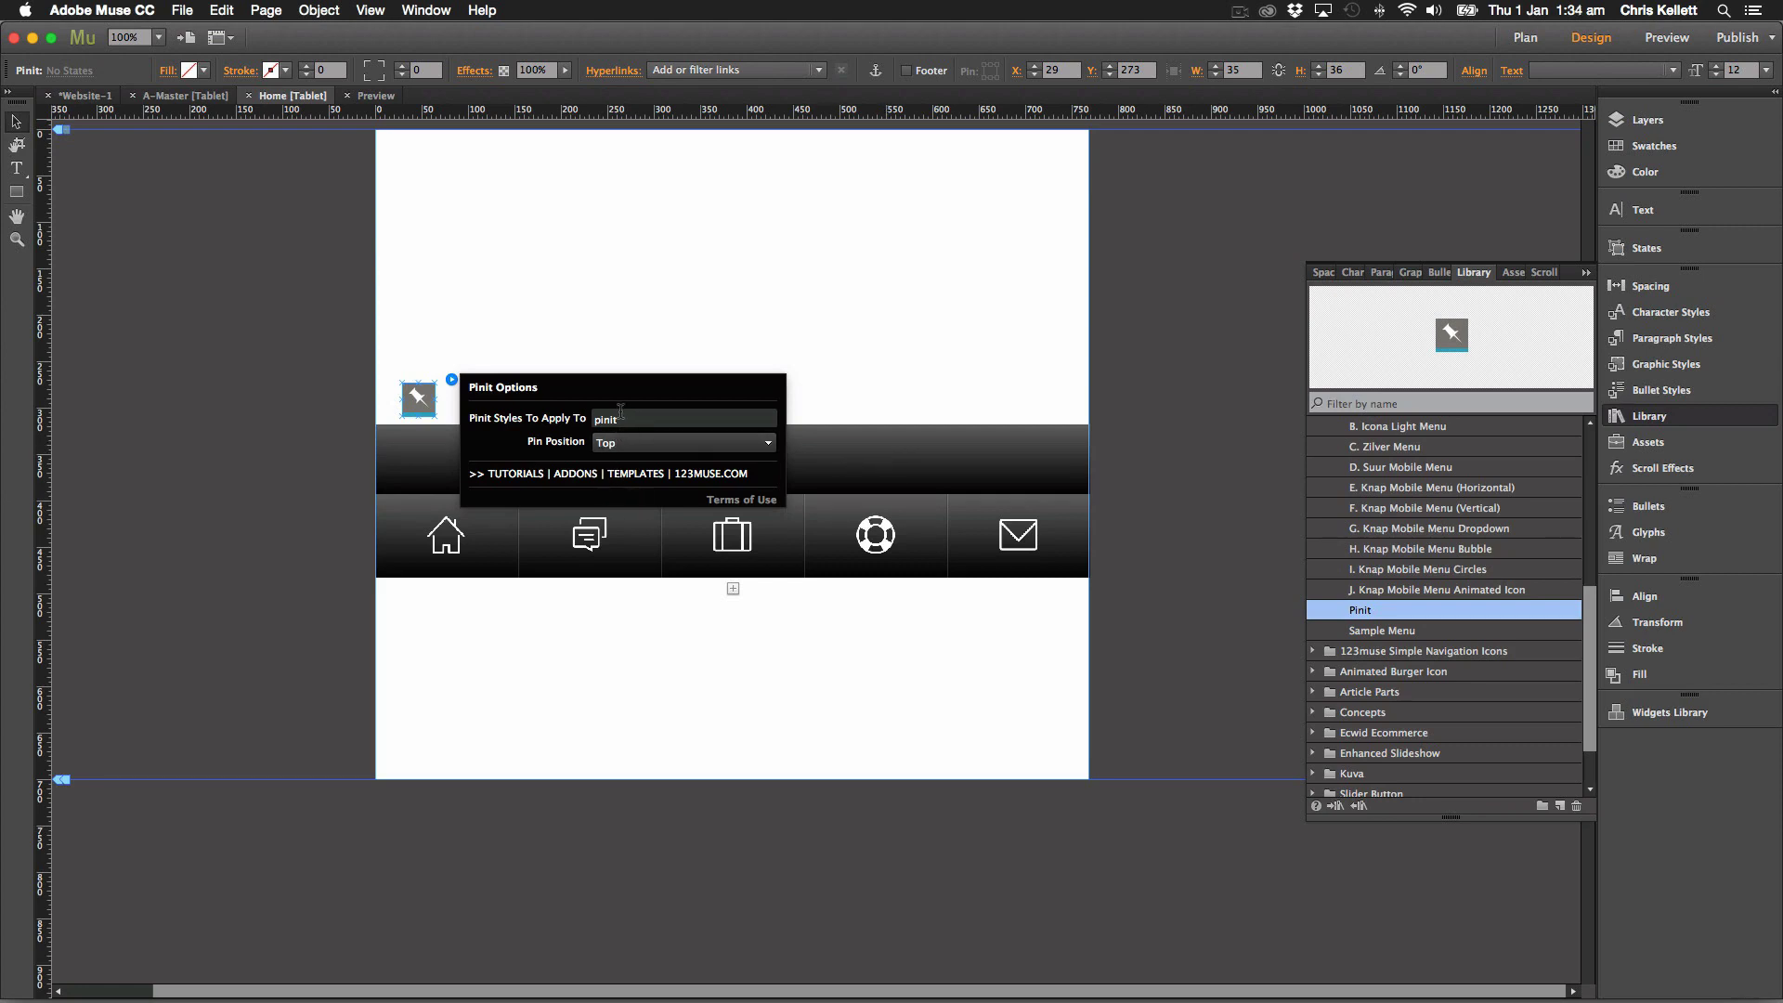
{"action": "left_click", "coordinate": [656, 443]}
{"action": "left_click", "coordinate": [653, 466]}
{"action": "key", "text": "Escape"}
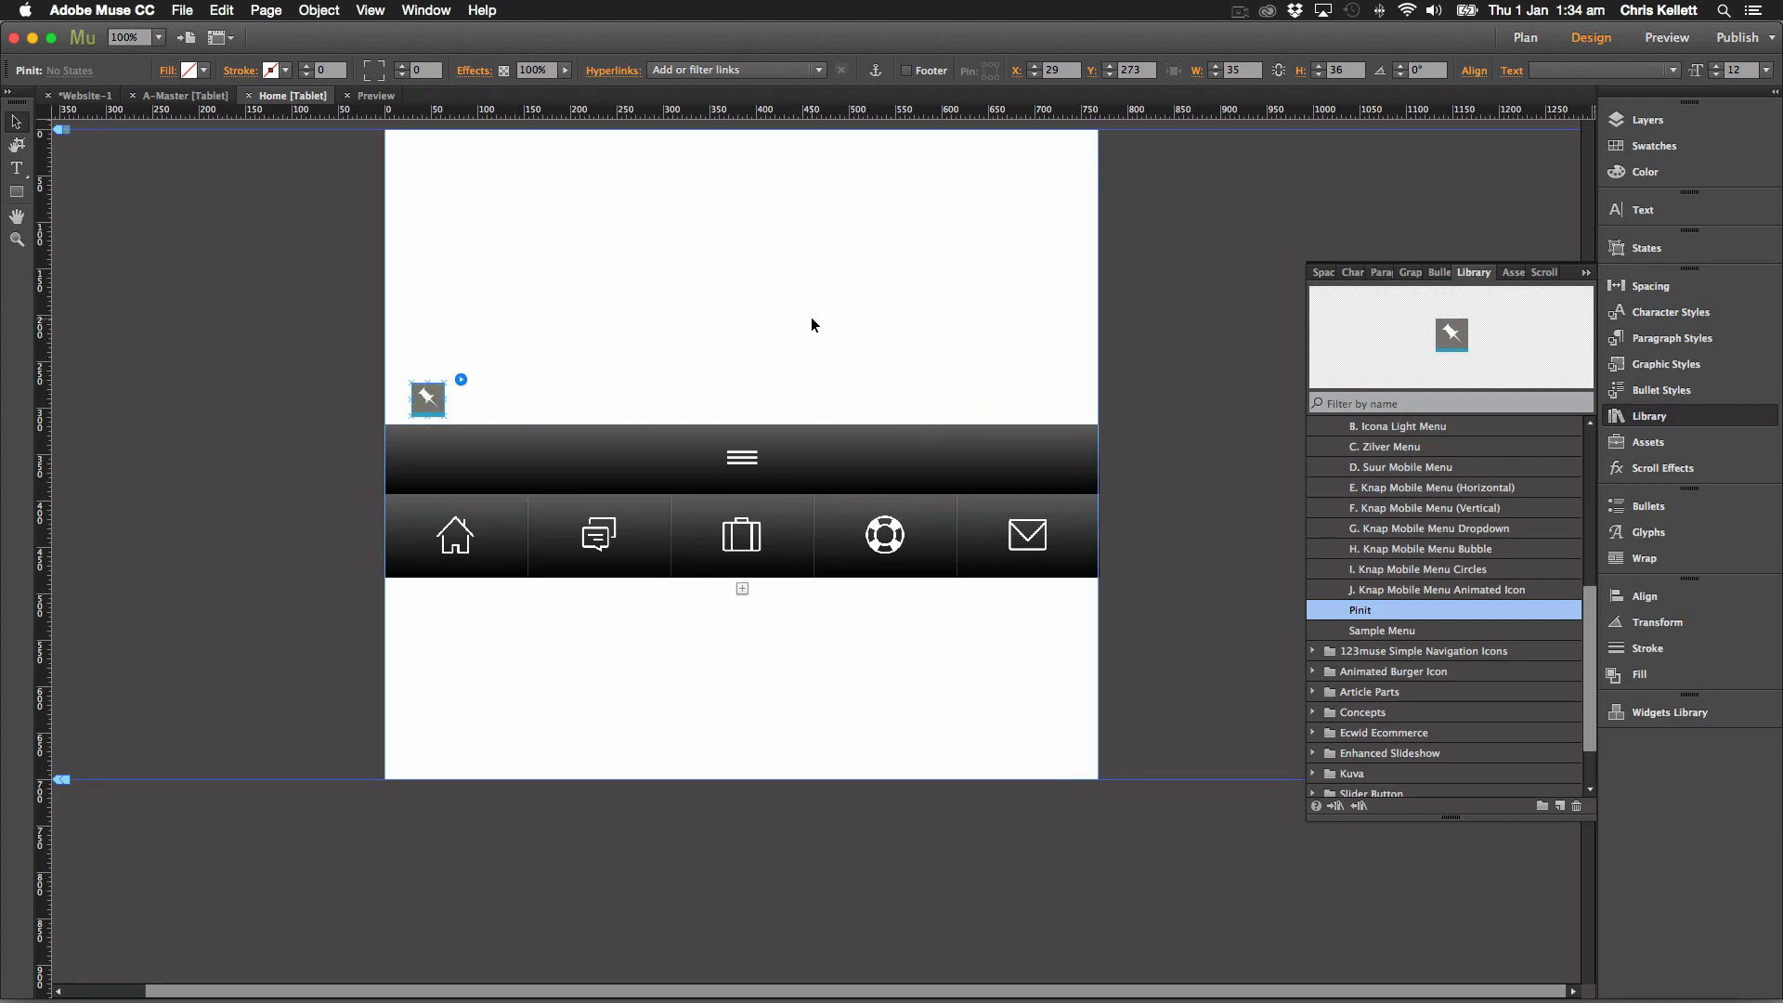
{"action": "left_click", "coordinate": [894, 342]}
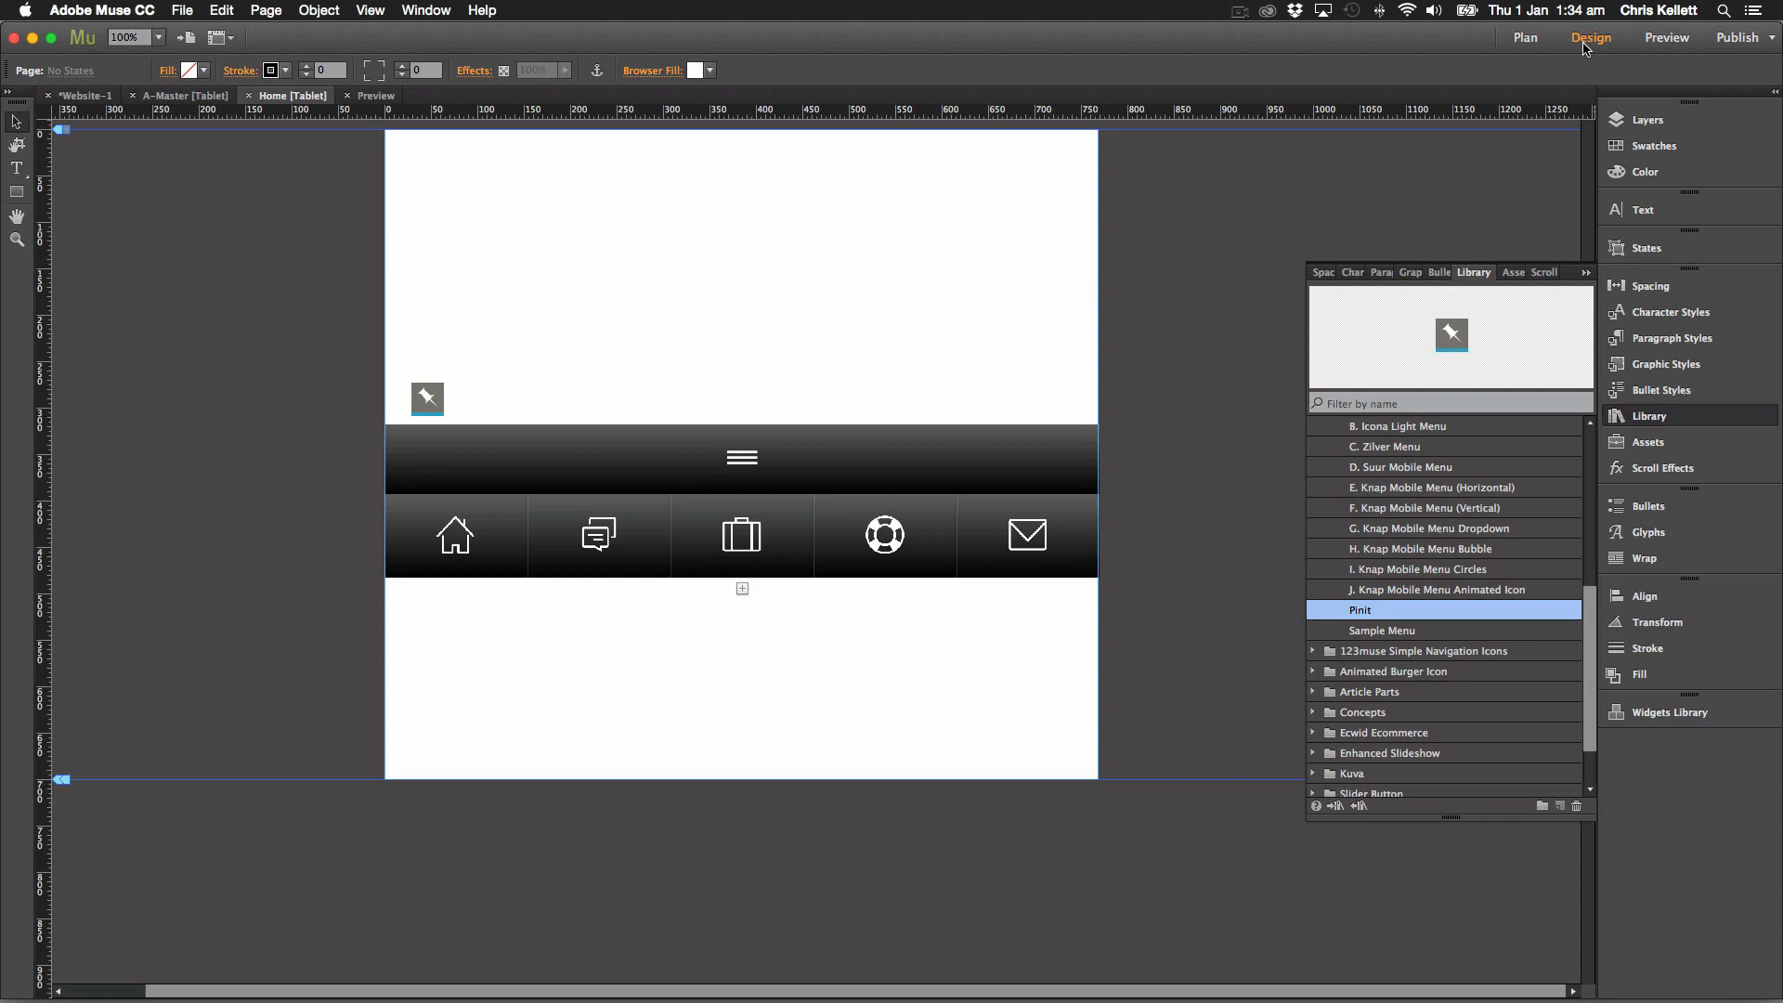
Collapse the accordion's icon row in the layout.
{"action": "left_click", "coordinate": [903, 450]}
{"action": "left_click", "coordinate": [903, 449]}
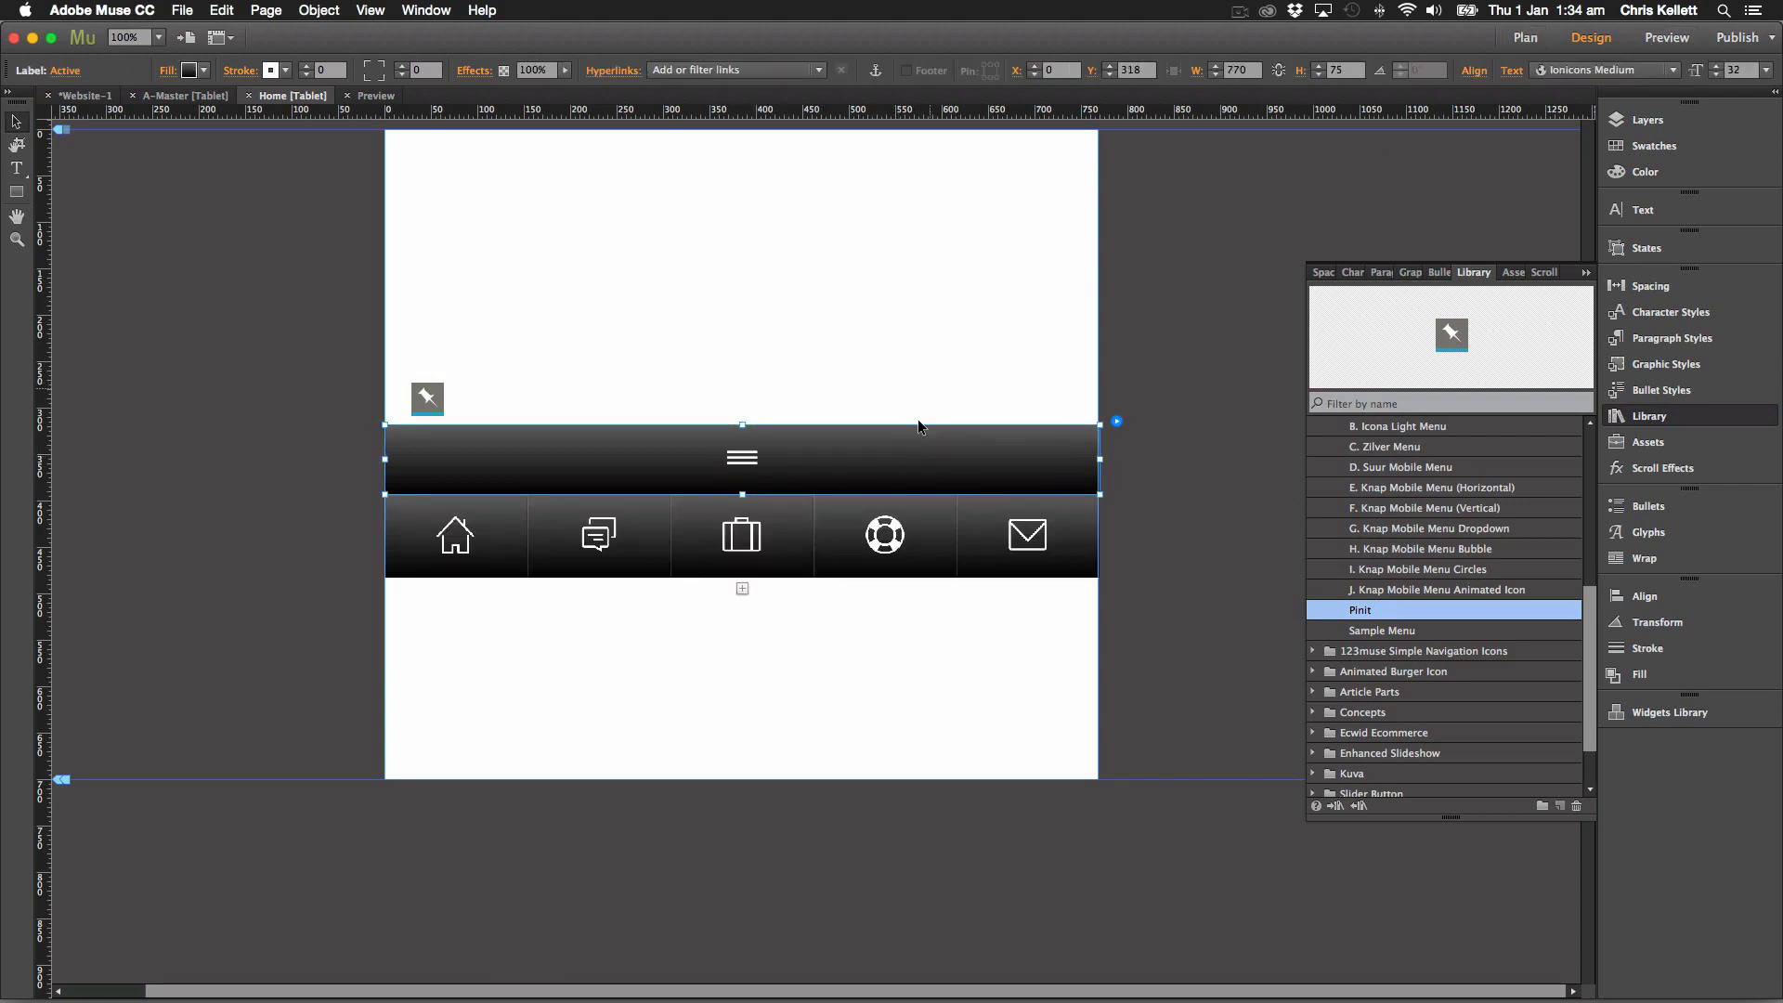
{"action": "left_click", "coordinate": [912, 463]}
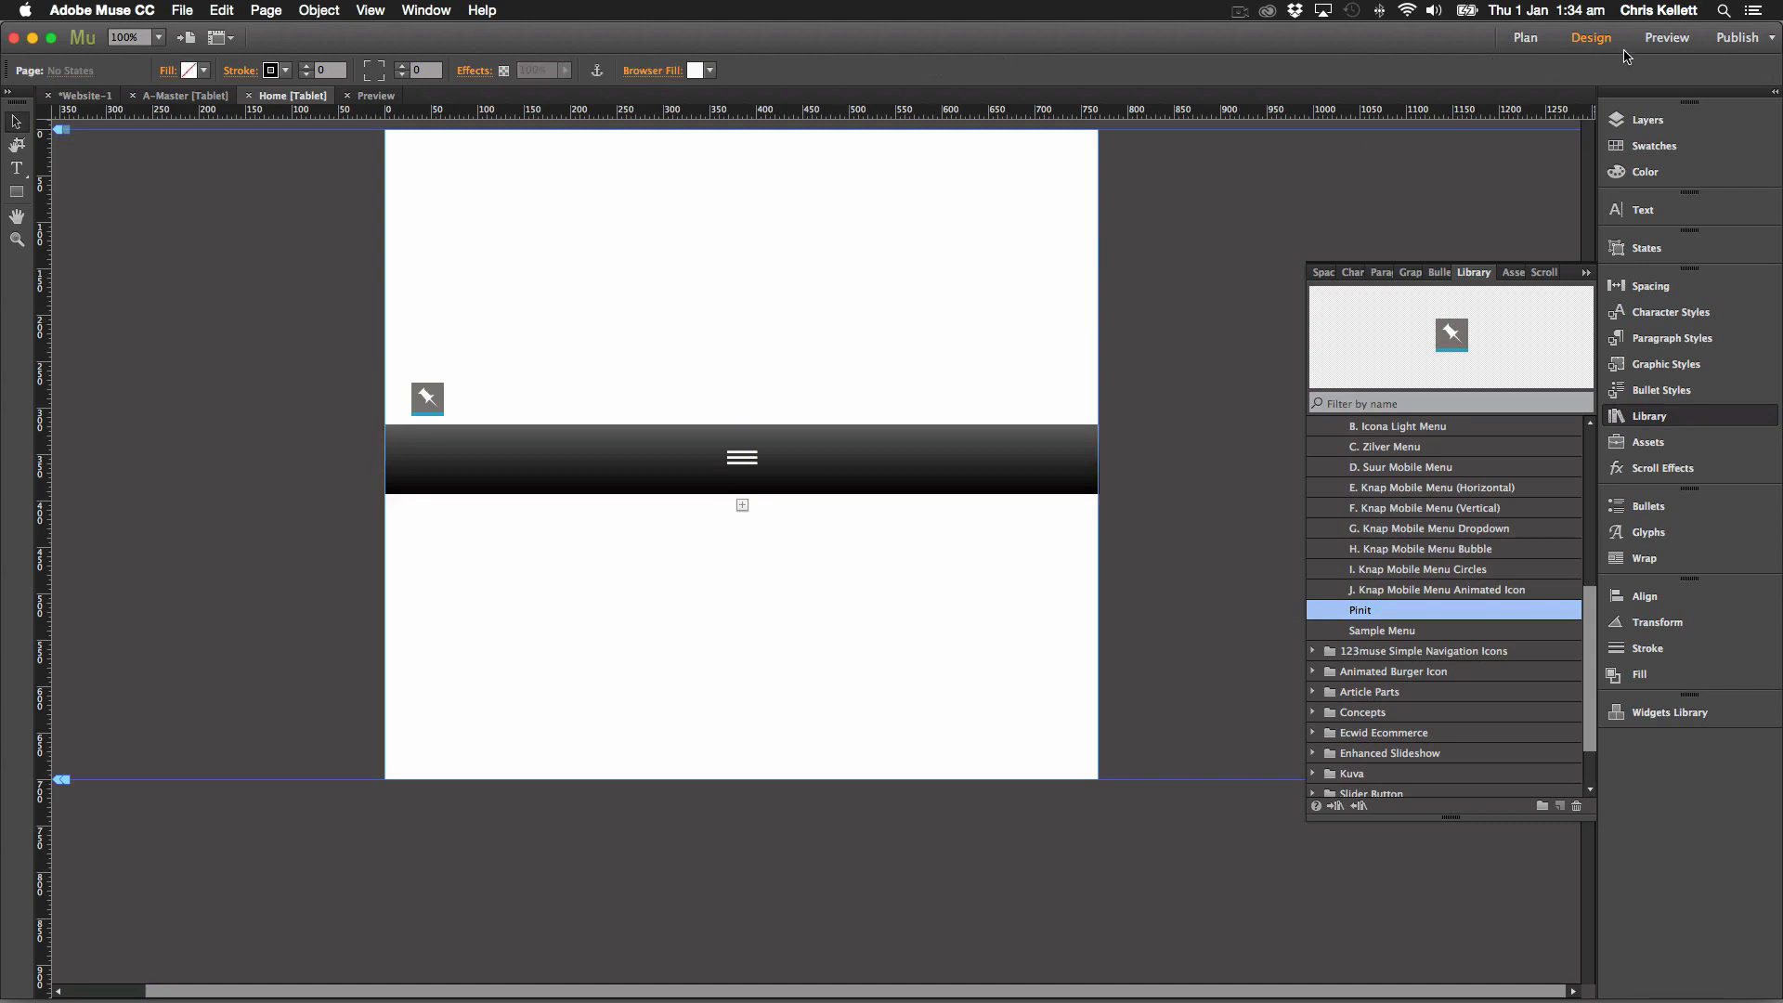
Preview the page, open and close the bottom-pinned menu, then return to Design.
{"action": "left_click", "coordinate": [1667, 37]}
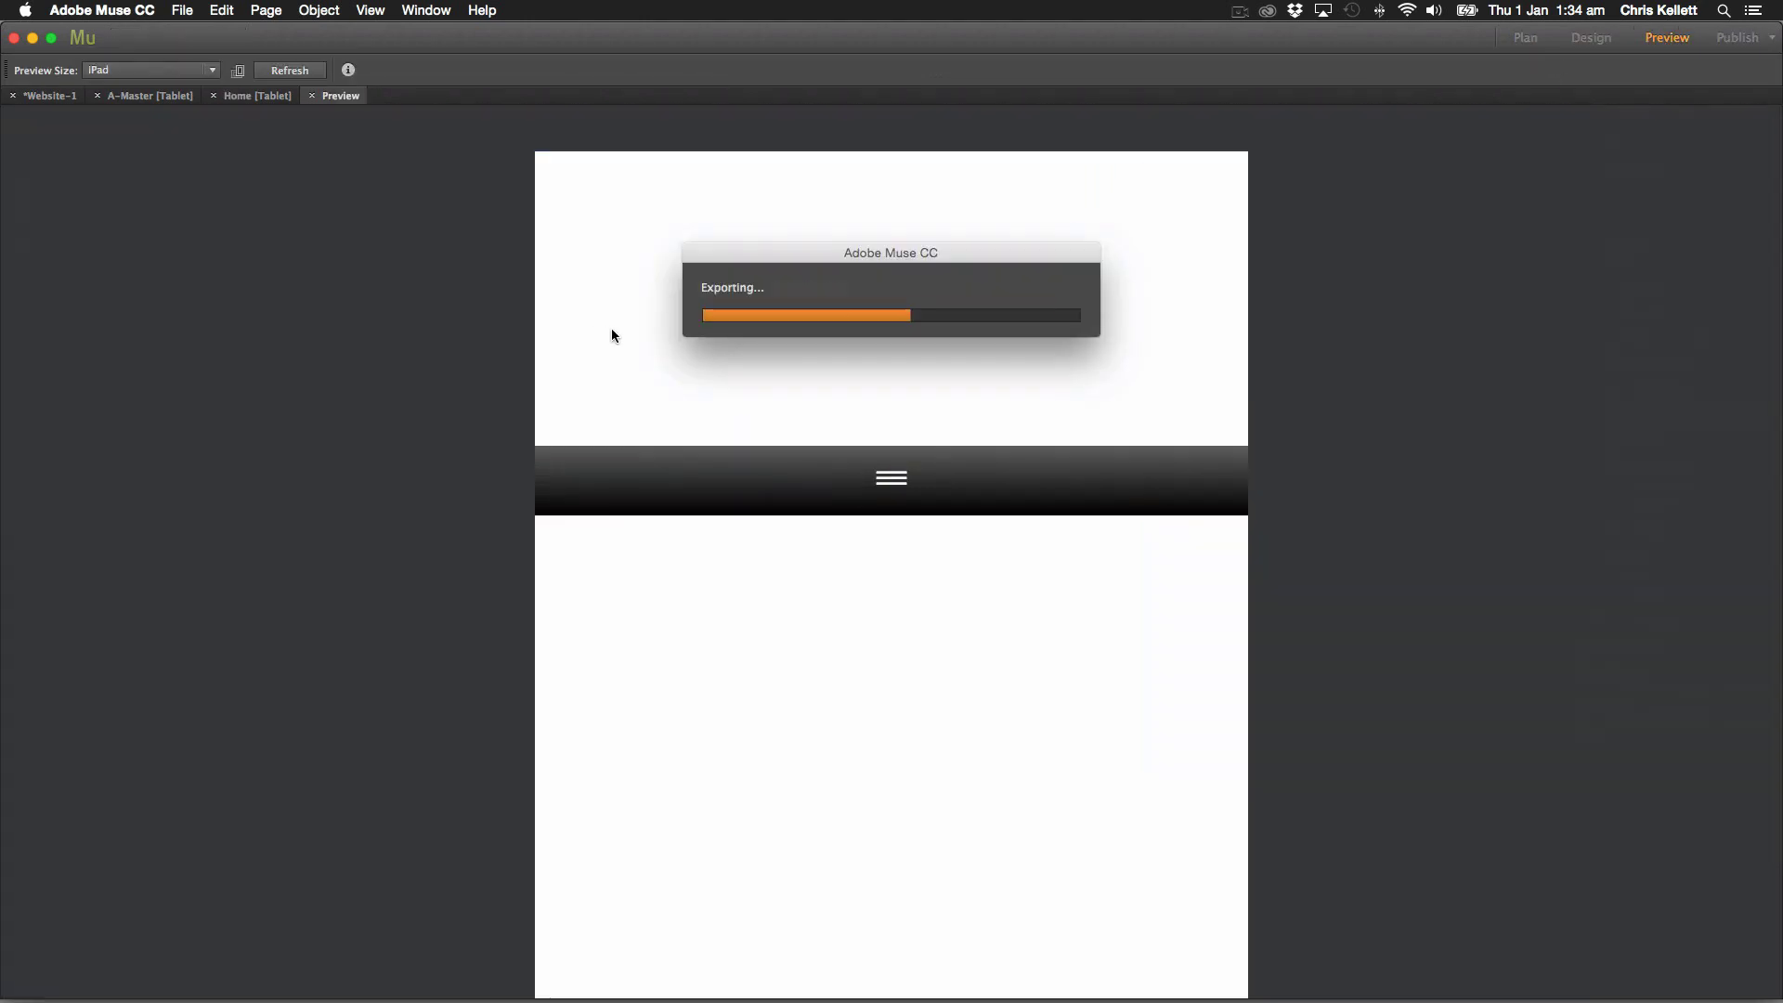
{"action": "scroll", "coordinate": [730, 401], "scroll_direction": "down", "scroll_amount": 3}
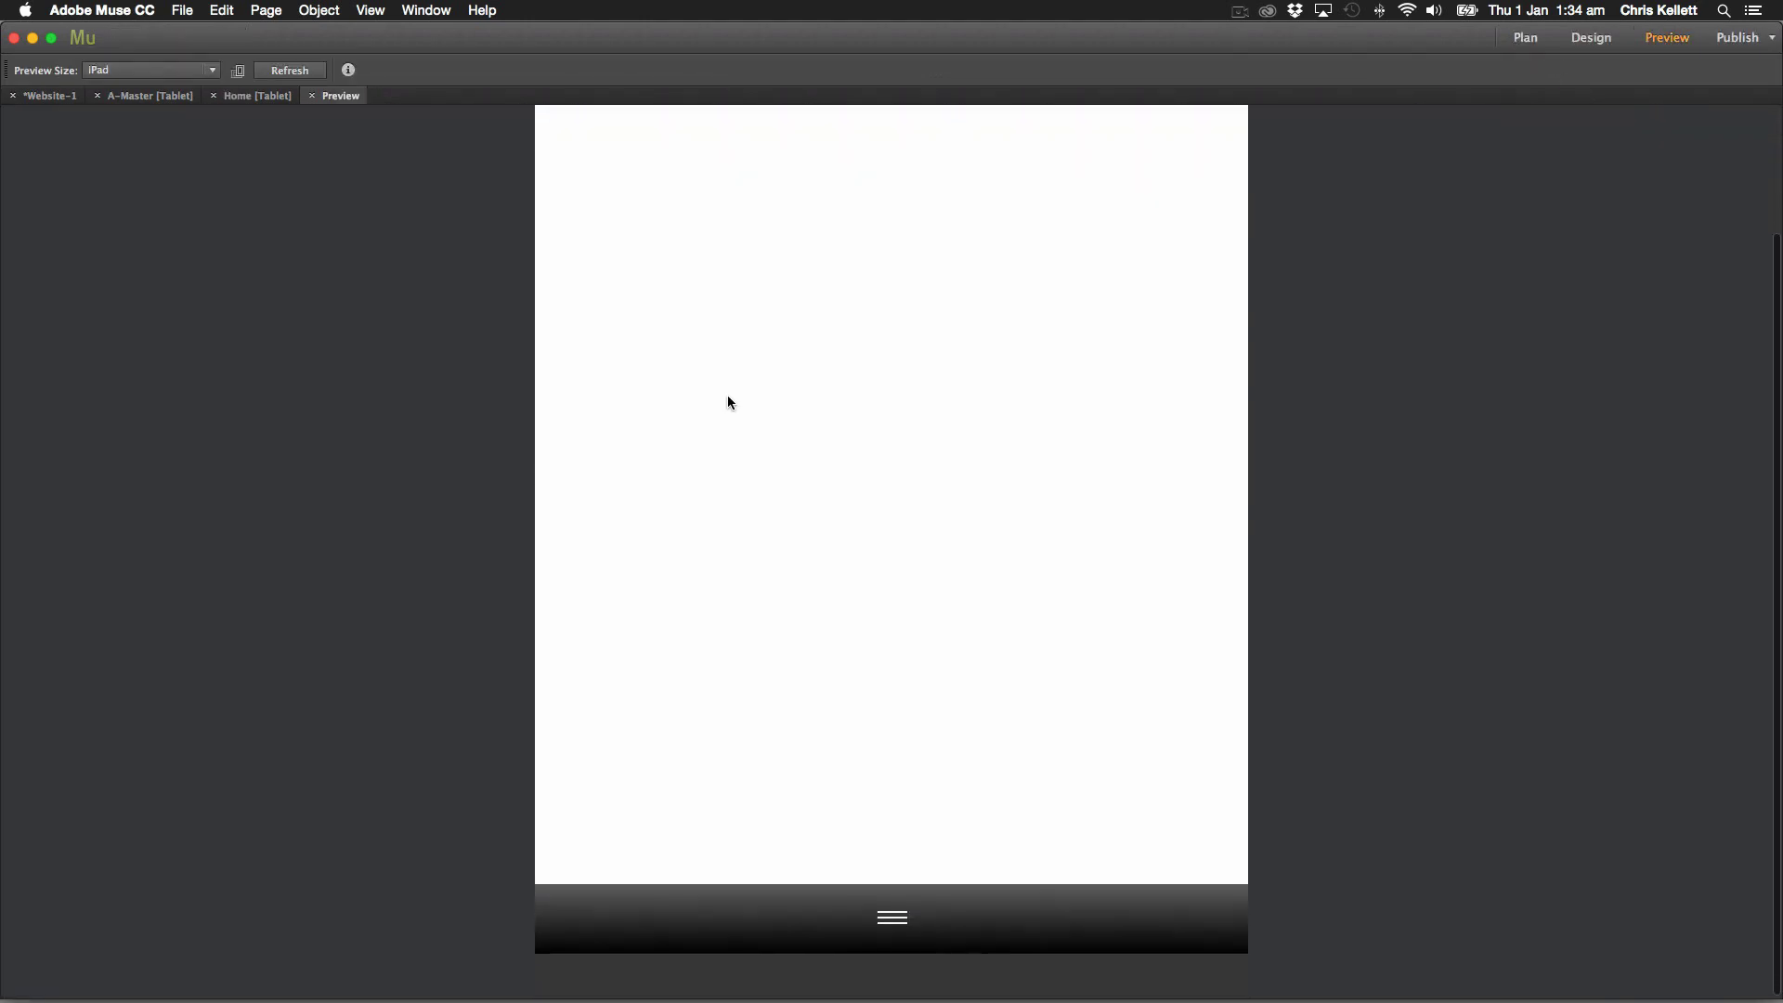
{"action": "left_click", "coordinate": [949, 937]}
{"action": "scroll", "coordinate": [969, 893], "scroll_direction": "up", "scroll_amount": 1}
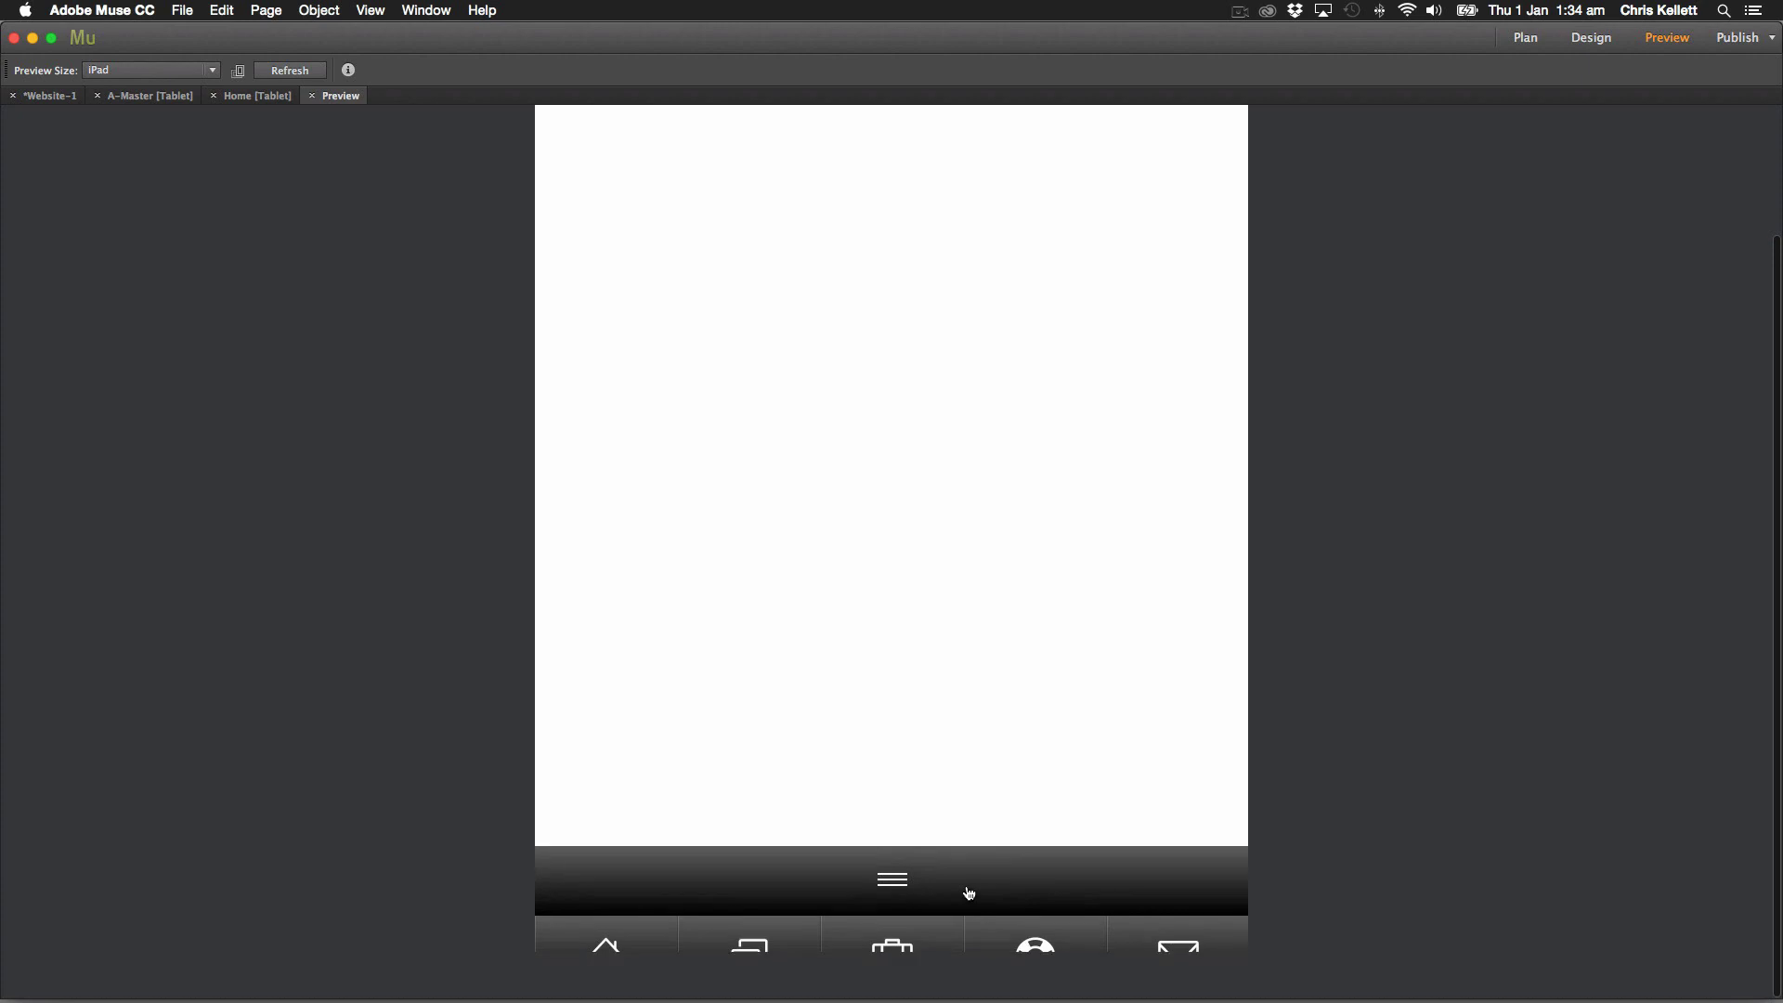
{"action": "left_click", "coordinate": [969, 893]}
{"action": "left_click", "coordinate": [1602, 39]}
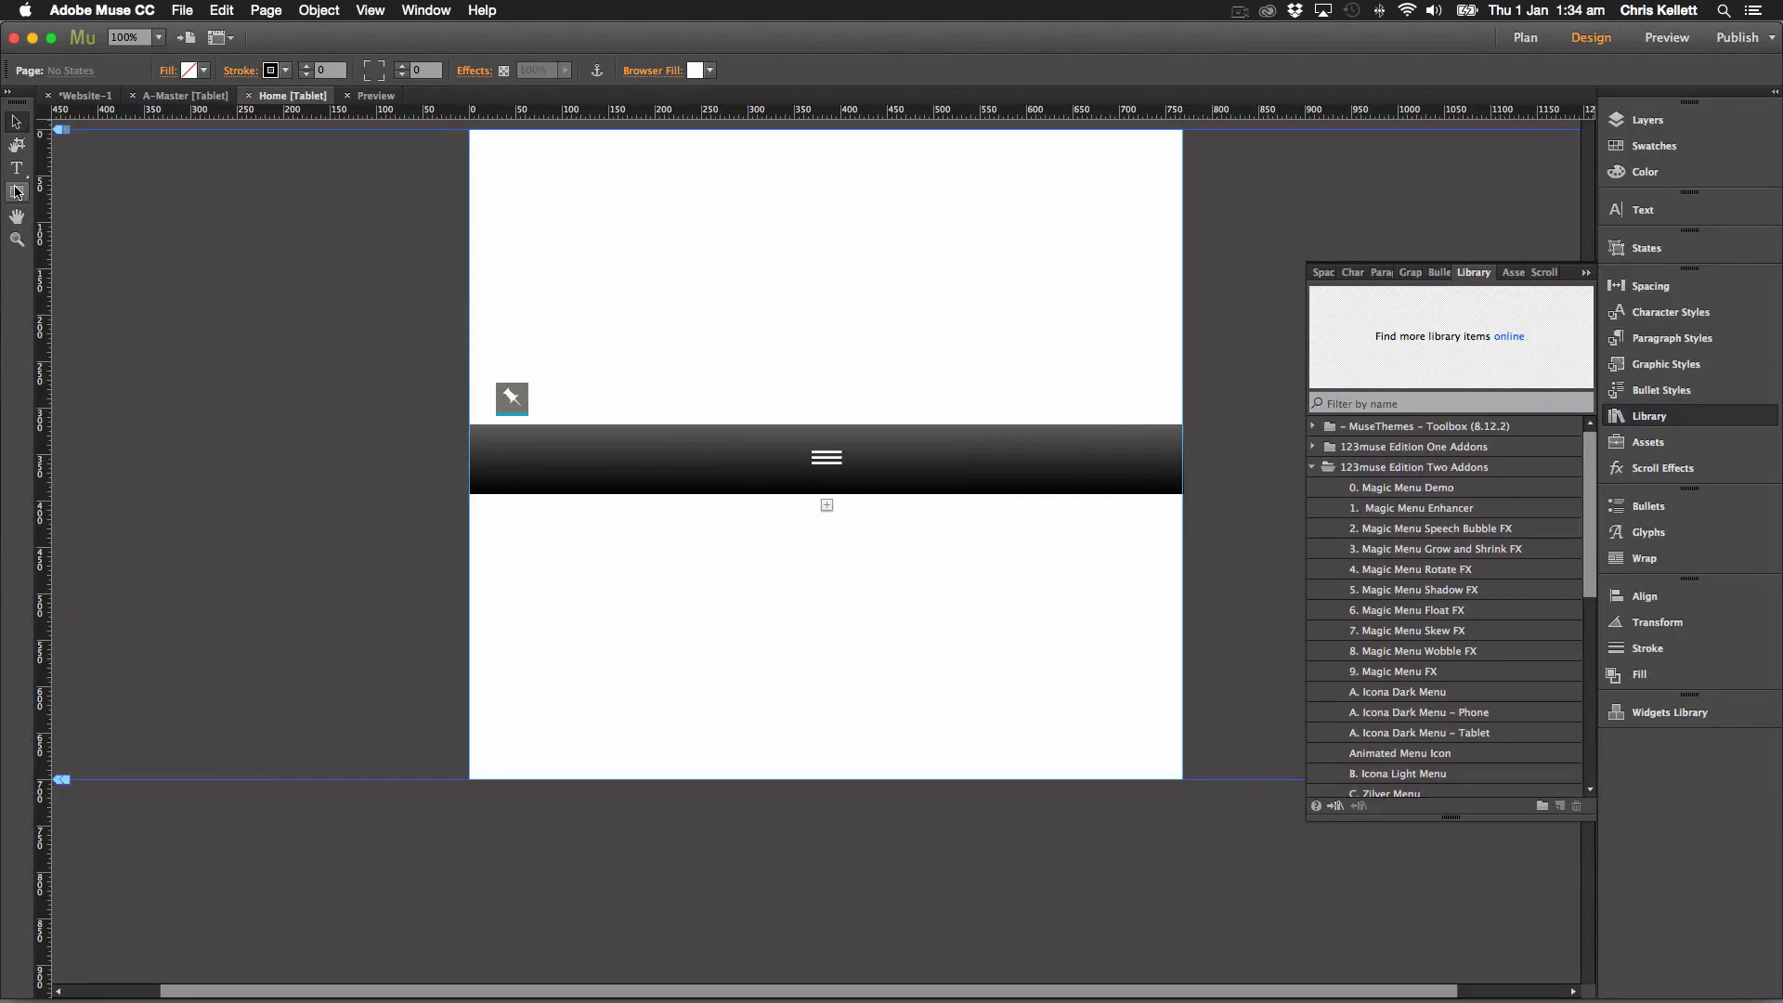
Draw a large rectangle over the page centre and stretch it to about 977 px tall.
{"action": "left_click", "coordinate": [16, 191]}
{"action": "mouse_move", "coordinate": [604, 184]}
{"action": "left_mouse_down"}
{"action": "mouse_move", "coordinate": [812, 566]}
{"action": "mouse_move", "coordinate": [1029, 747]}
{"action": "left_mouse_up"}
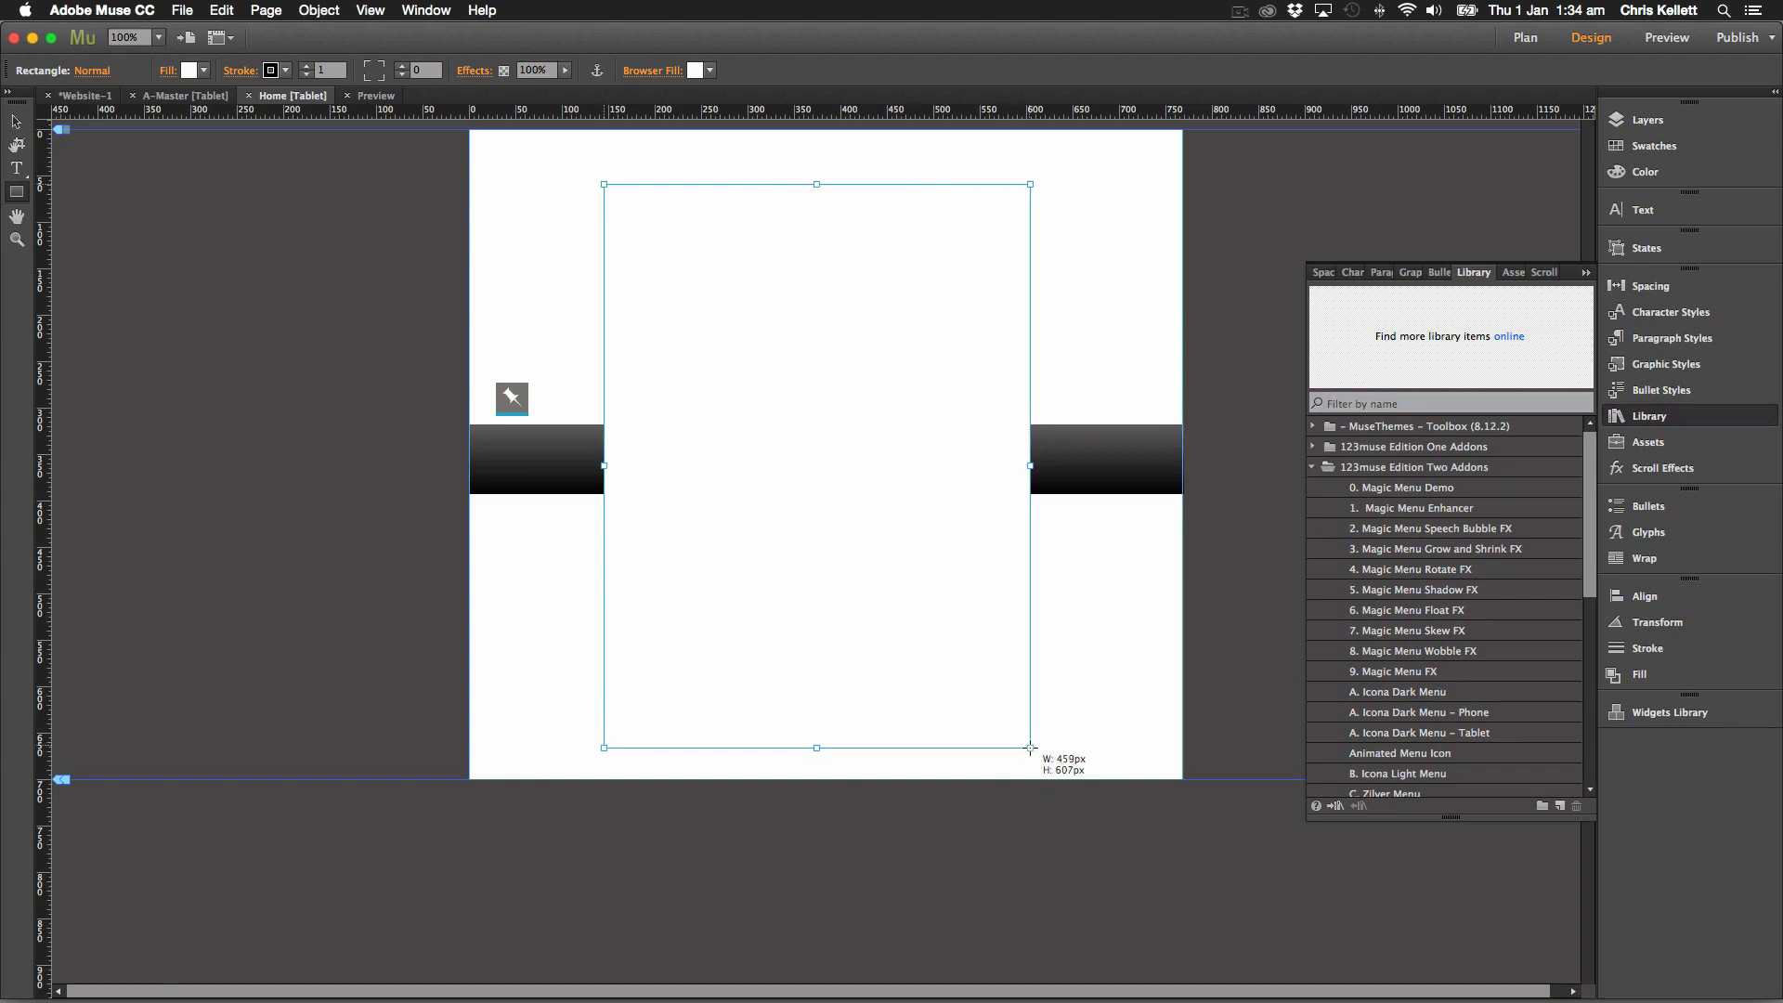
{"action": "left_click", "coordinate": [17, 120]}
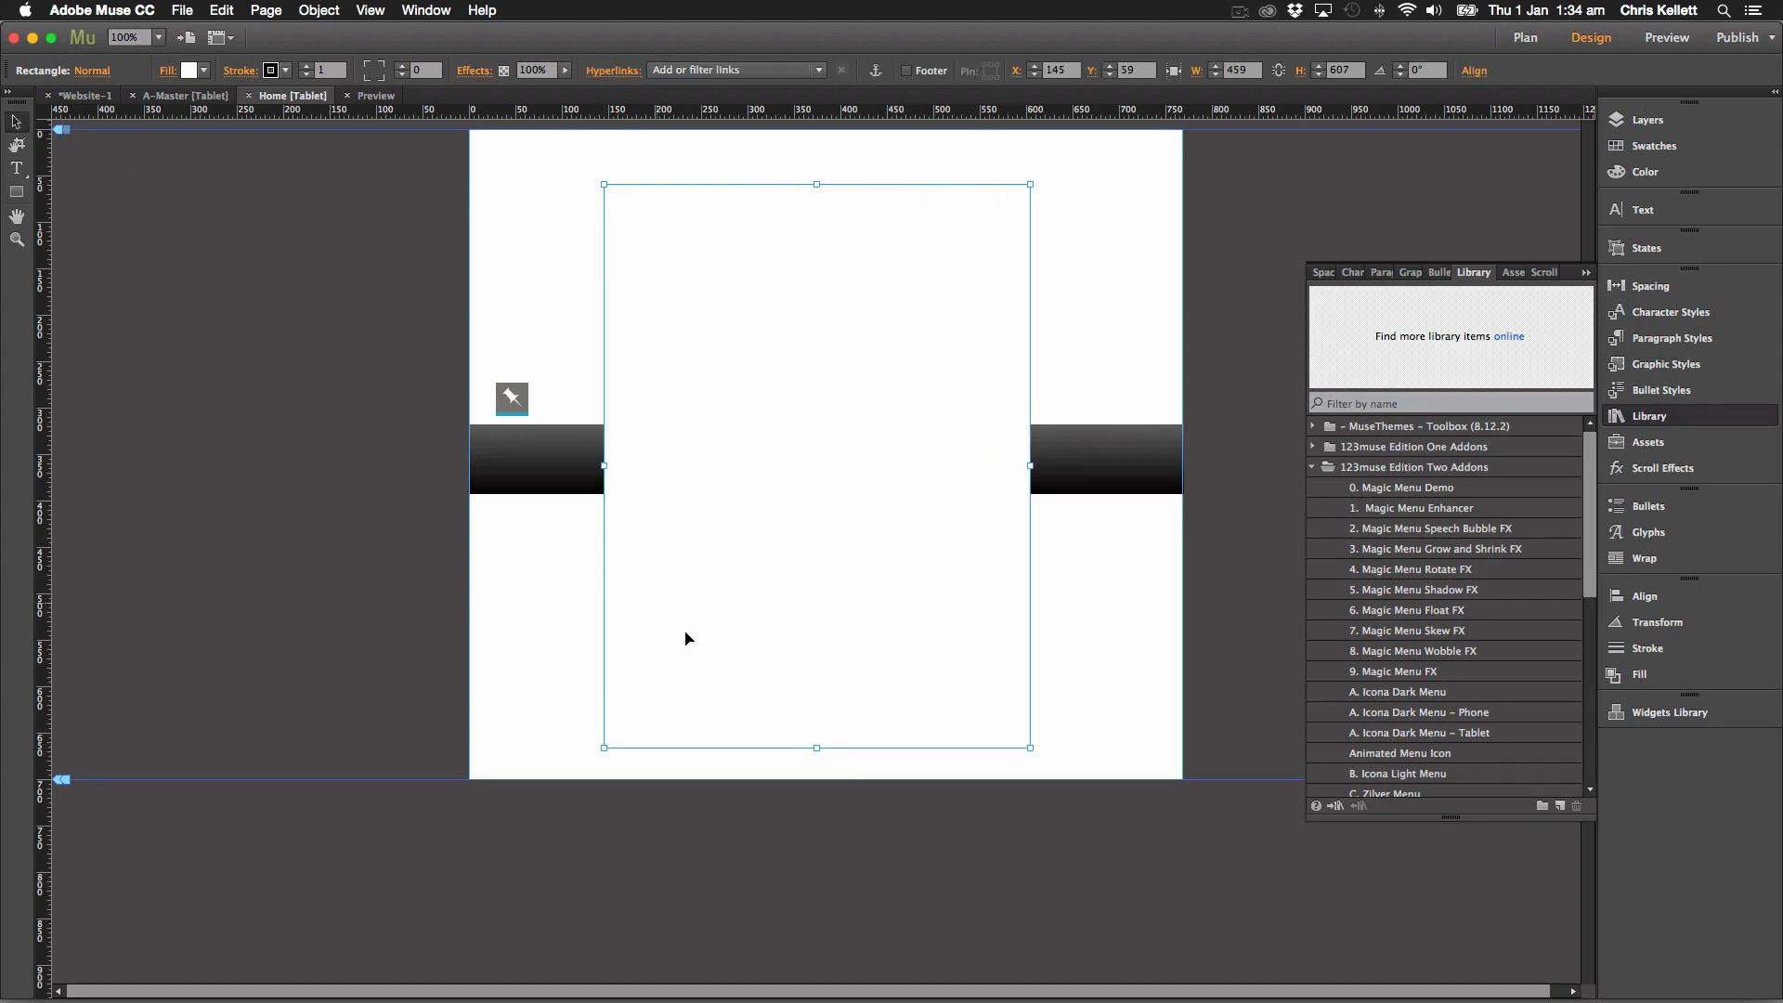
{"action": "left_click_drag", "start_coordinate": [816, 747], "coordinate": [843, 998]}
Draw a 306 by 306 square in the tall rectangle's lower part.
{"action": "left_click", "coordinate": [17, 191]}
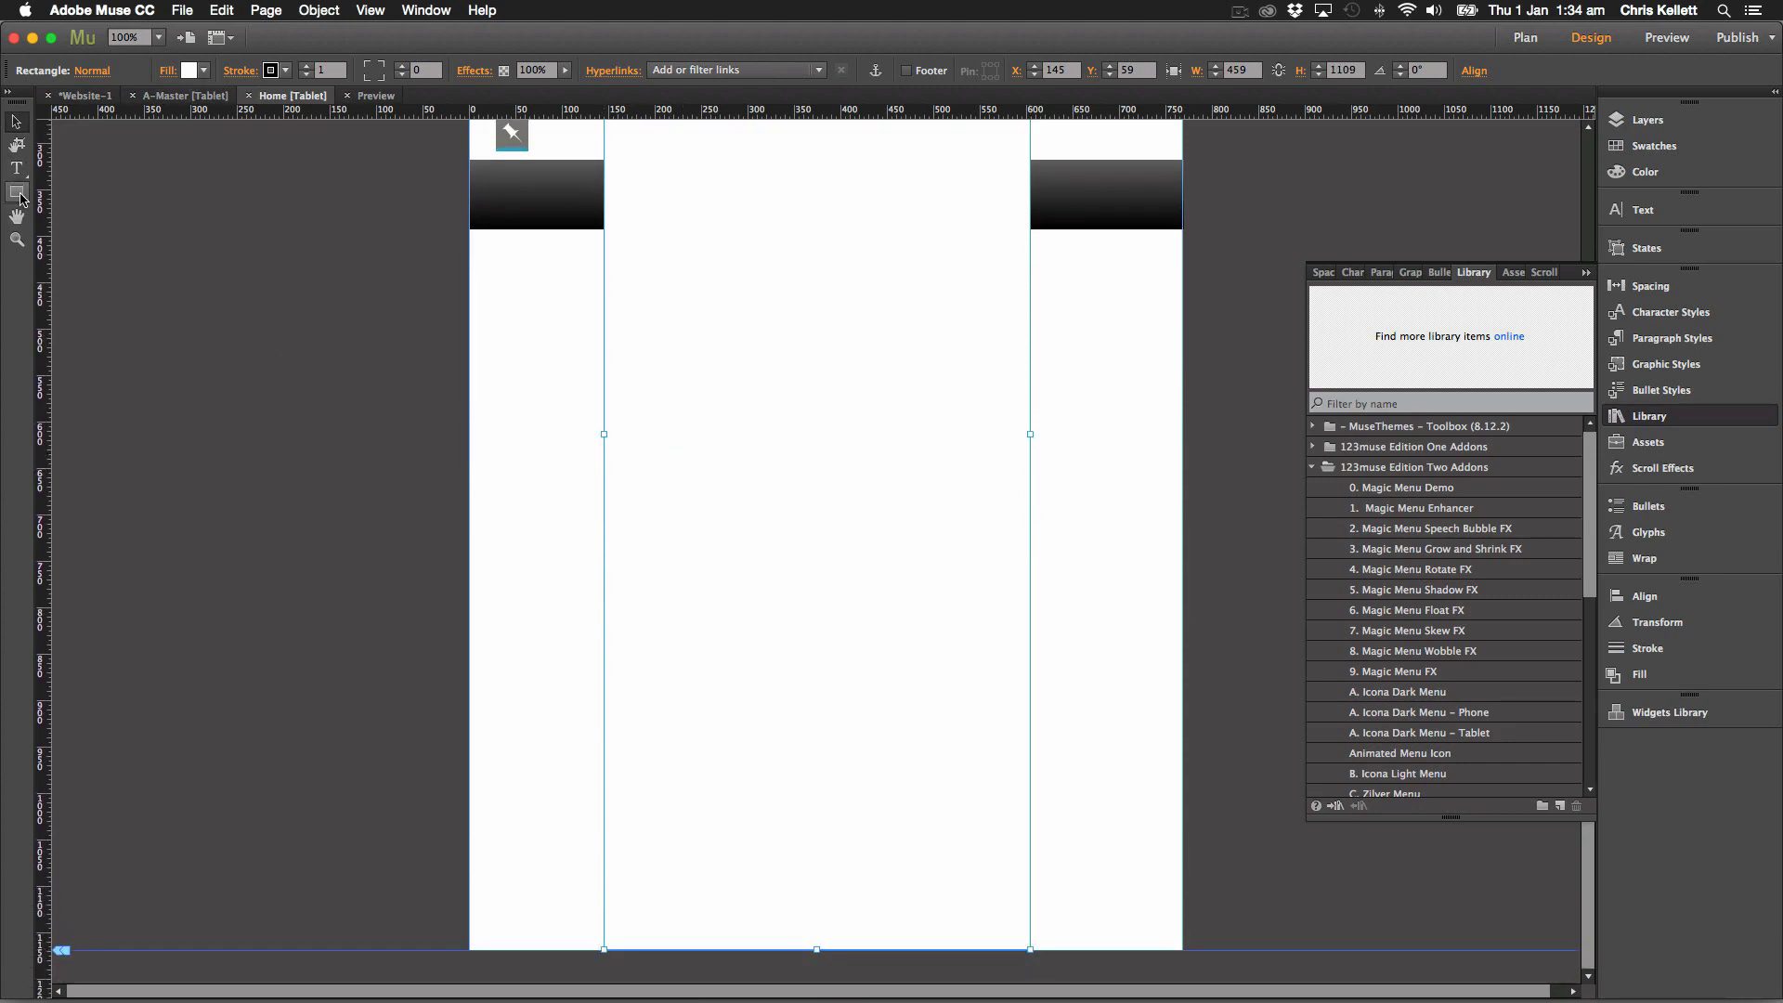
{"action": "left_click_drag", "start_coordinate": [684, 526], "coordinate": [969, 811]}
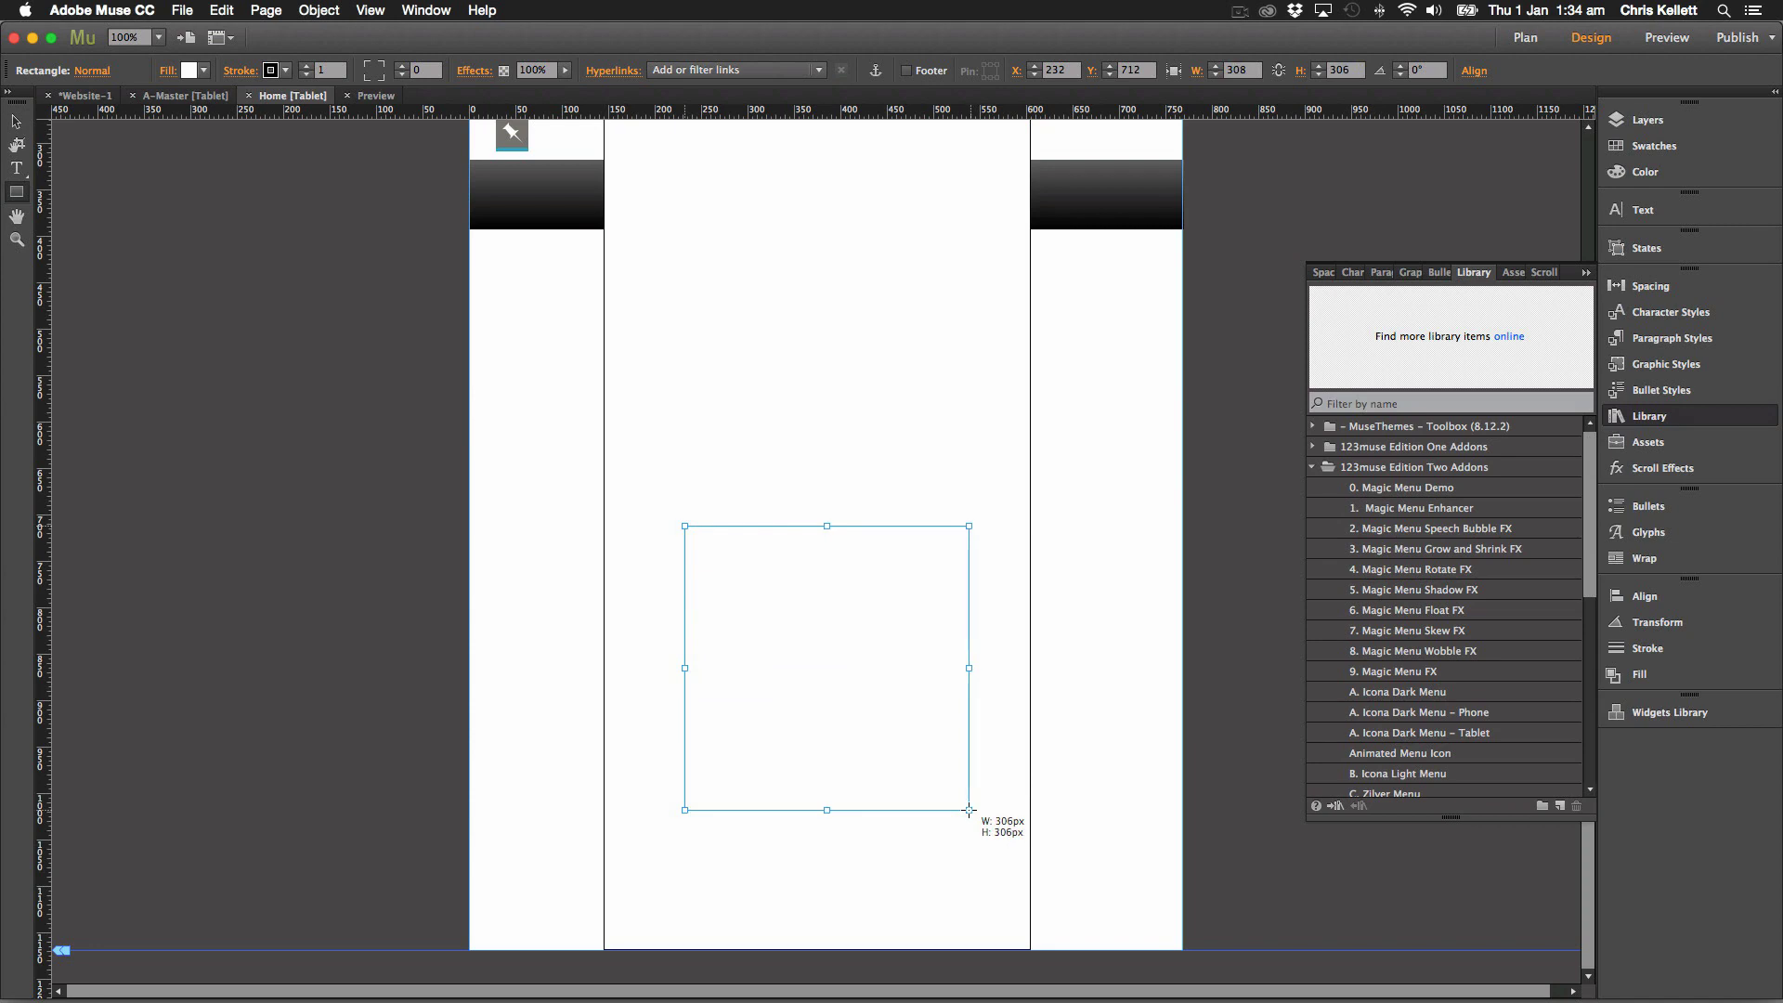
{"action": "left_click", "coordinate": [17, 122]}
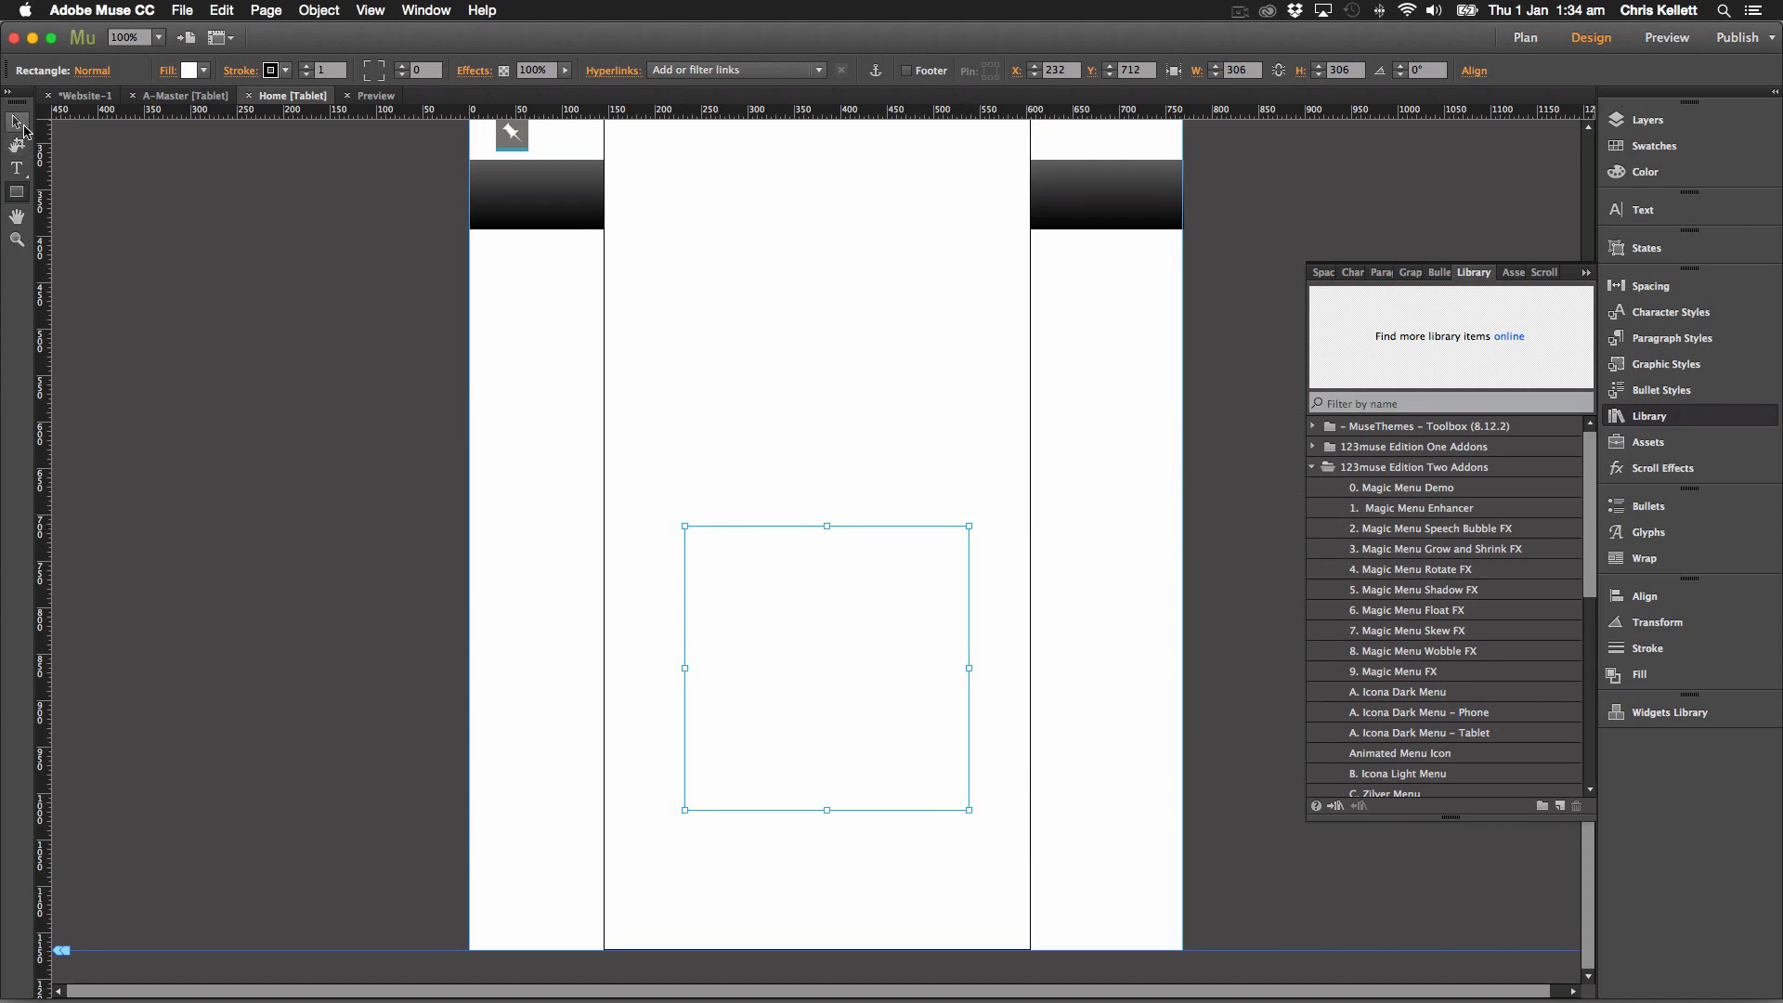
{"action": "left_click", "coordinate": [1079, 584]}
Send the tall rectangle to the back and preview the page.
{"action": "key", "text": "super+a"}
{"action": "right_click", "coordinate": [657, 529]}
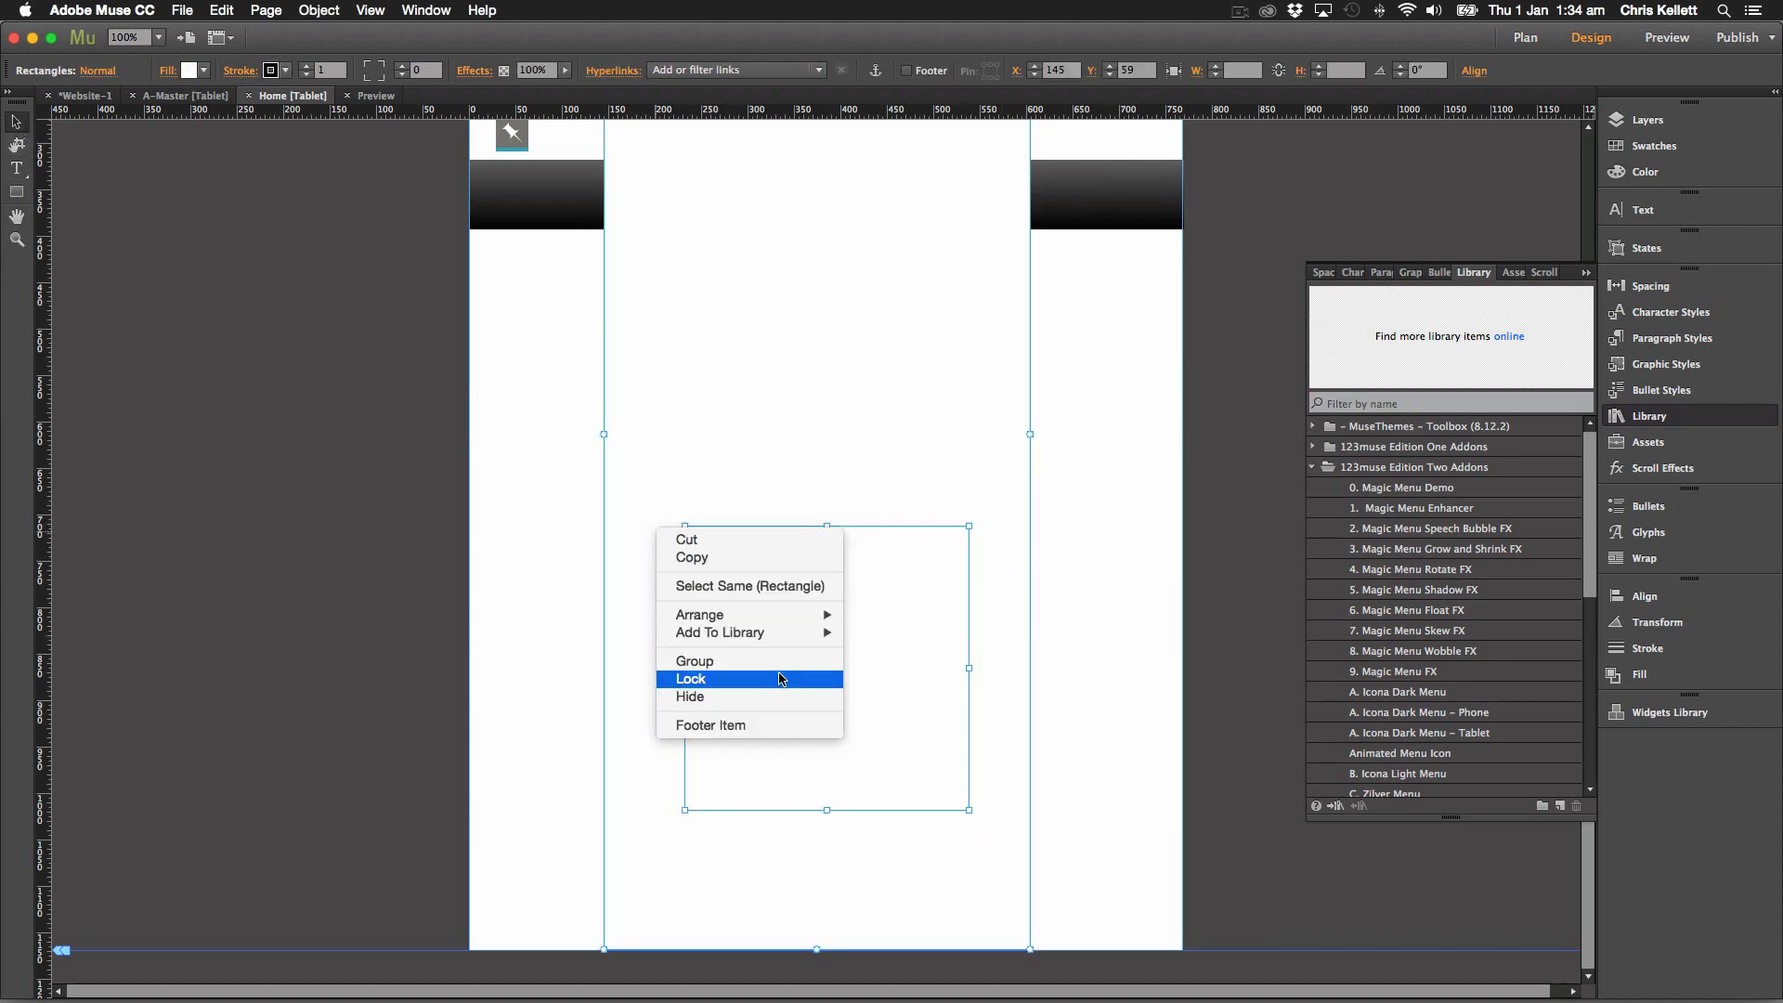
{"action": "mouse_move", "coordinate": [778, 640]}
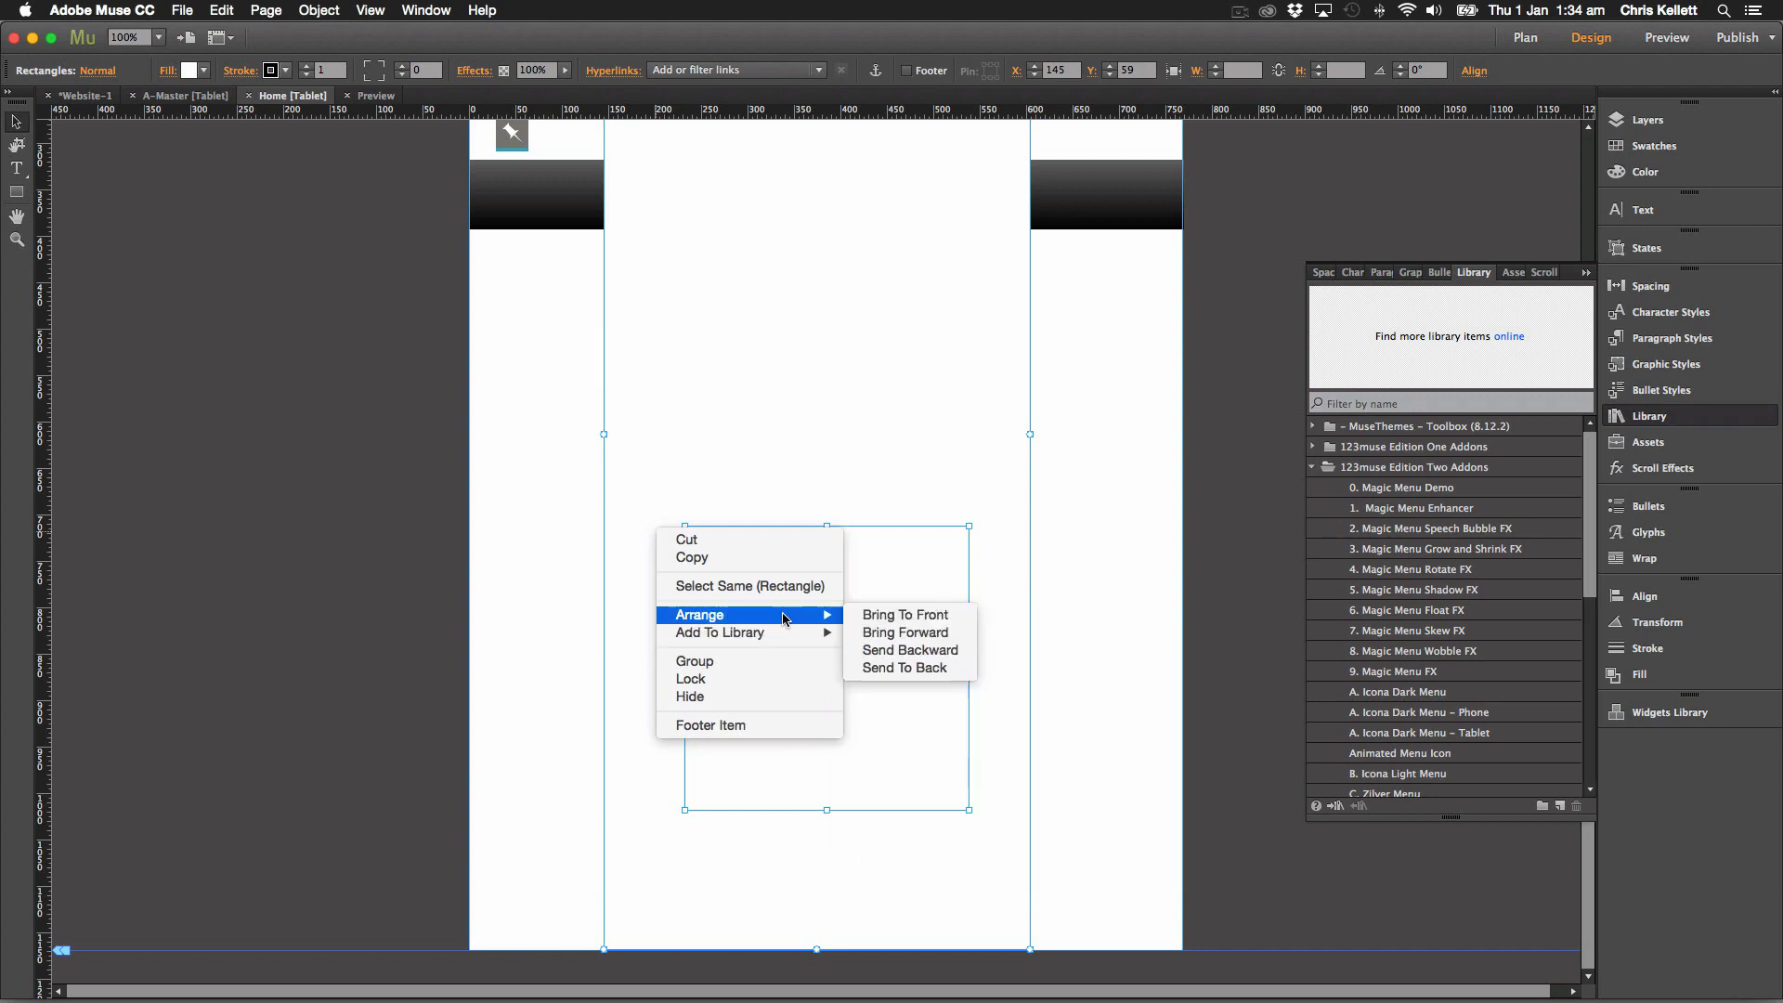
{"action": "left_click", "coordinate": [914, 667]}
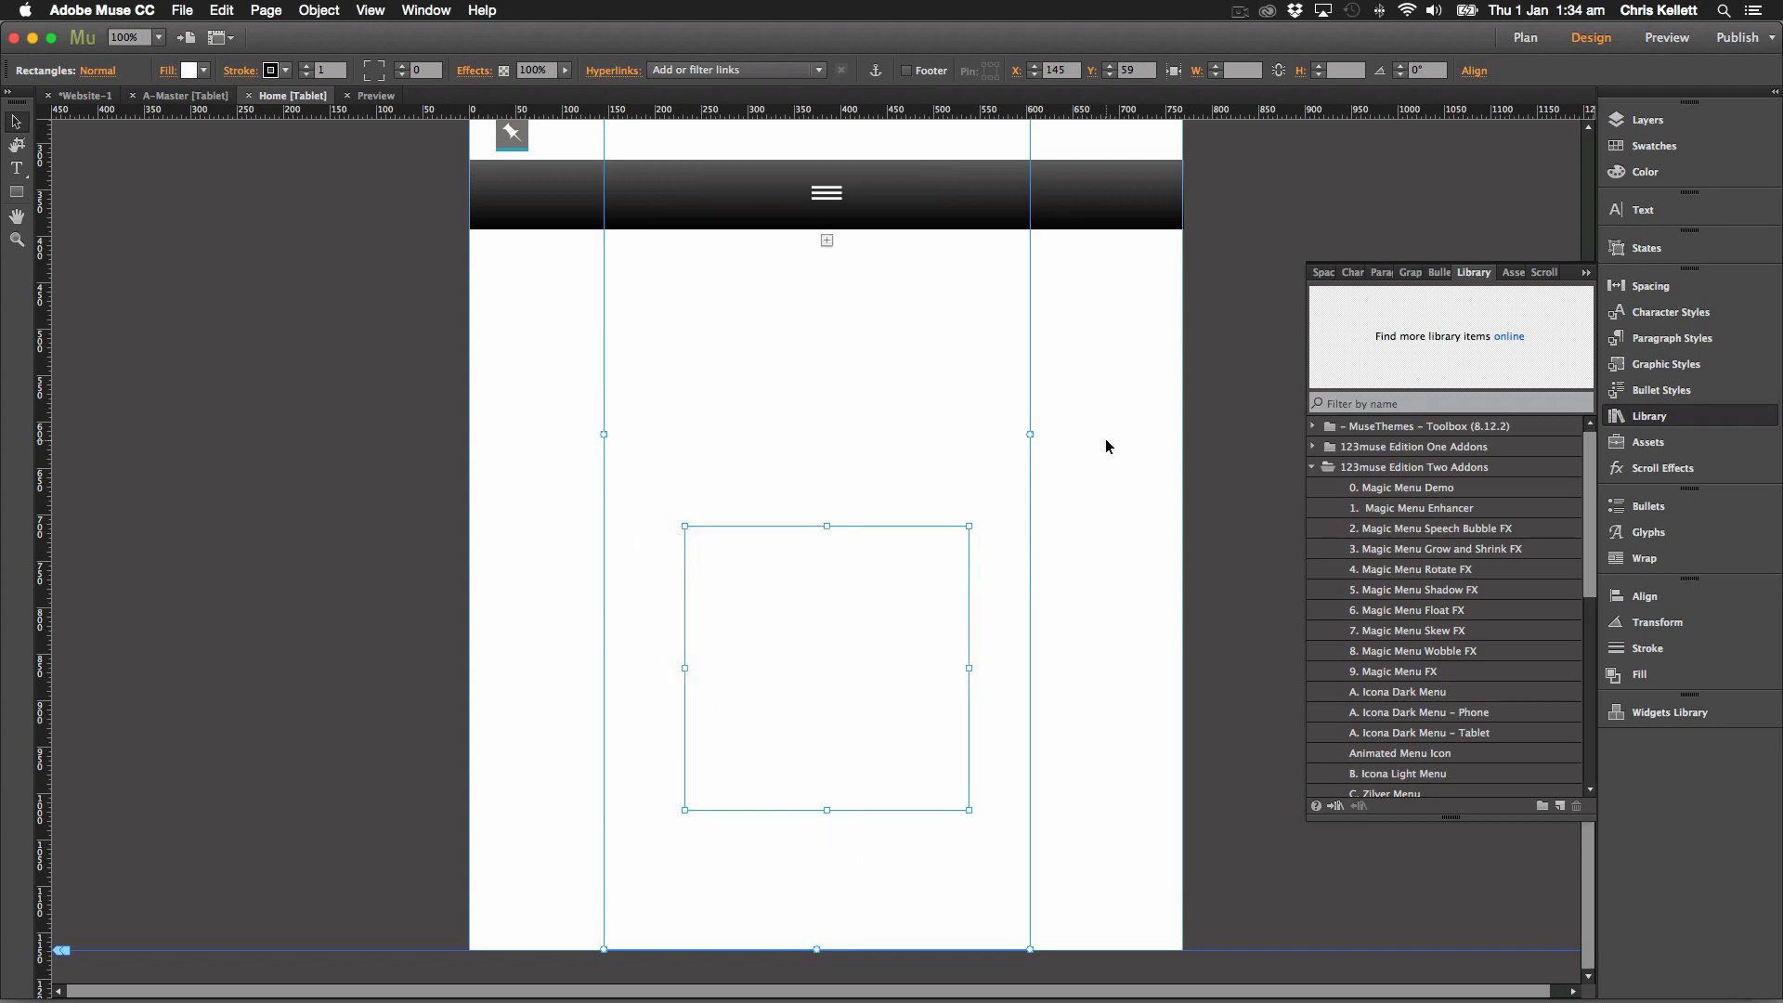
{"action": "left_click", "coordinate": [1114, 427]}
{"action": "left_click", "coordinate": [1667, 37]}
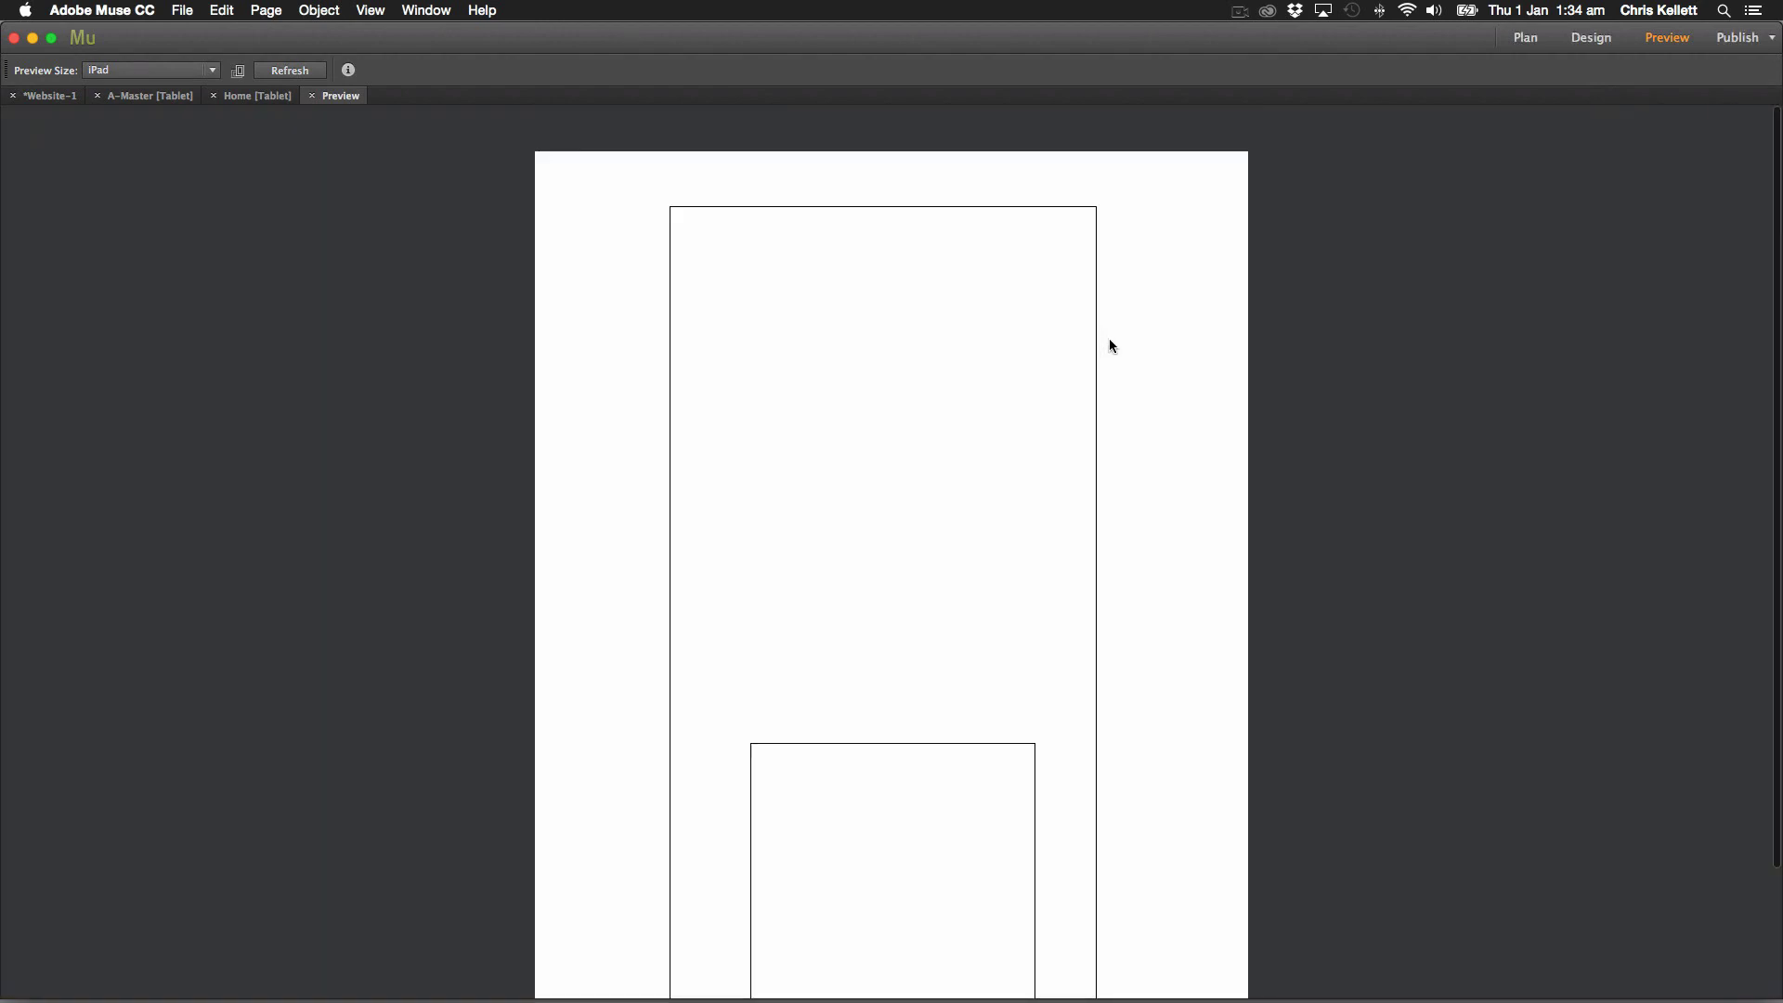
{"action": "scroll", "coordinate": [1273, 402], "scroll_direction": "down", "scroll_amount": 5}
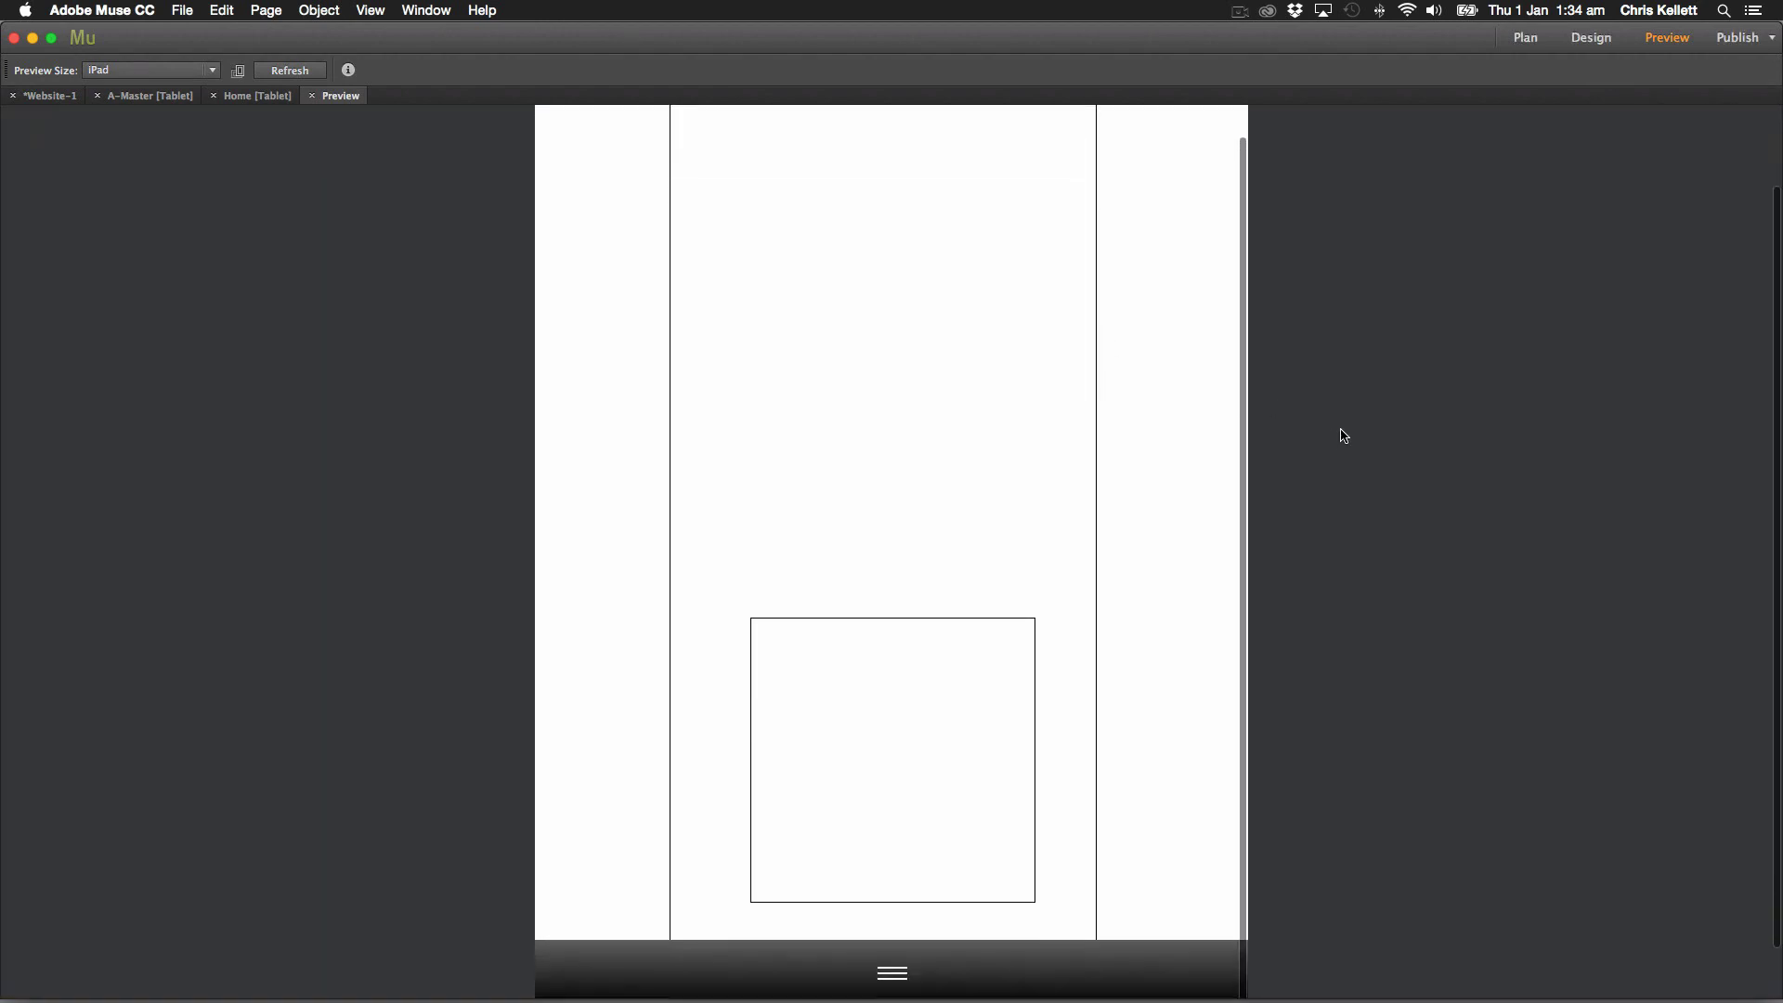
{"action": "scroll", "coordinate": [1152, 423], "scroll_direction": "down", "scroll_amount": 2}
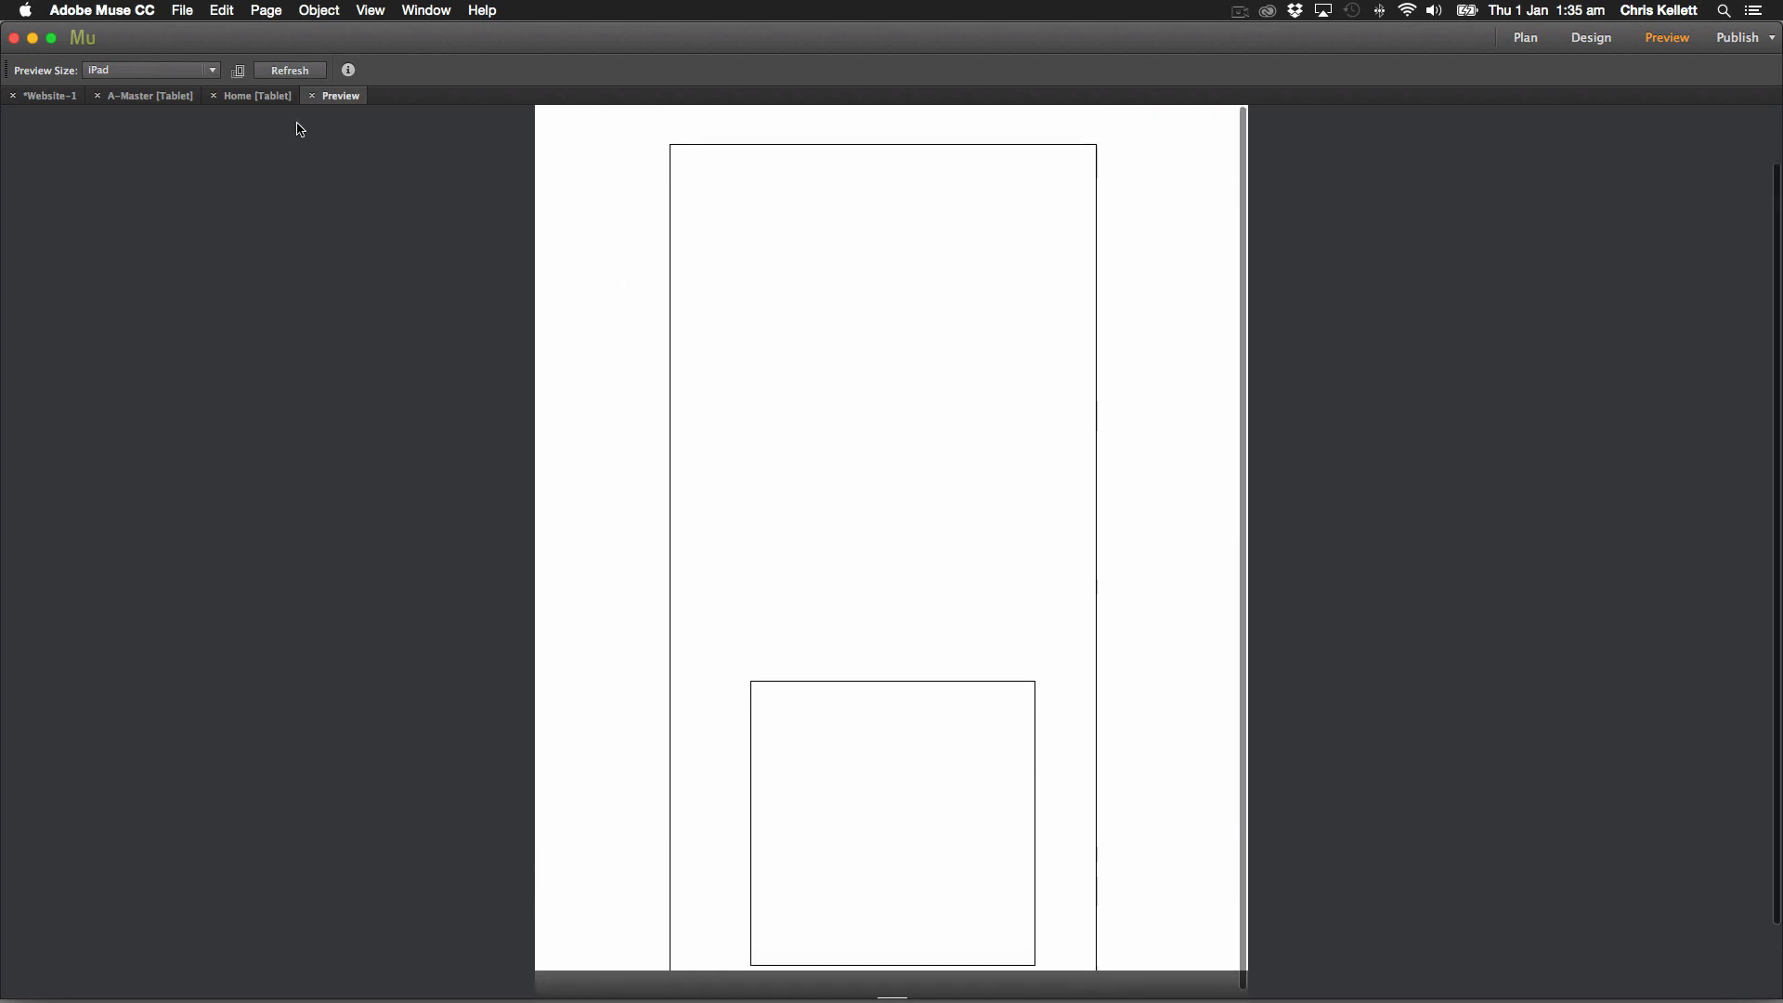
{"action": "left_click", "coordinate": [283, 74]}
{"action": "left_click", "coordinate": [251, 97]}
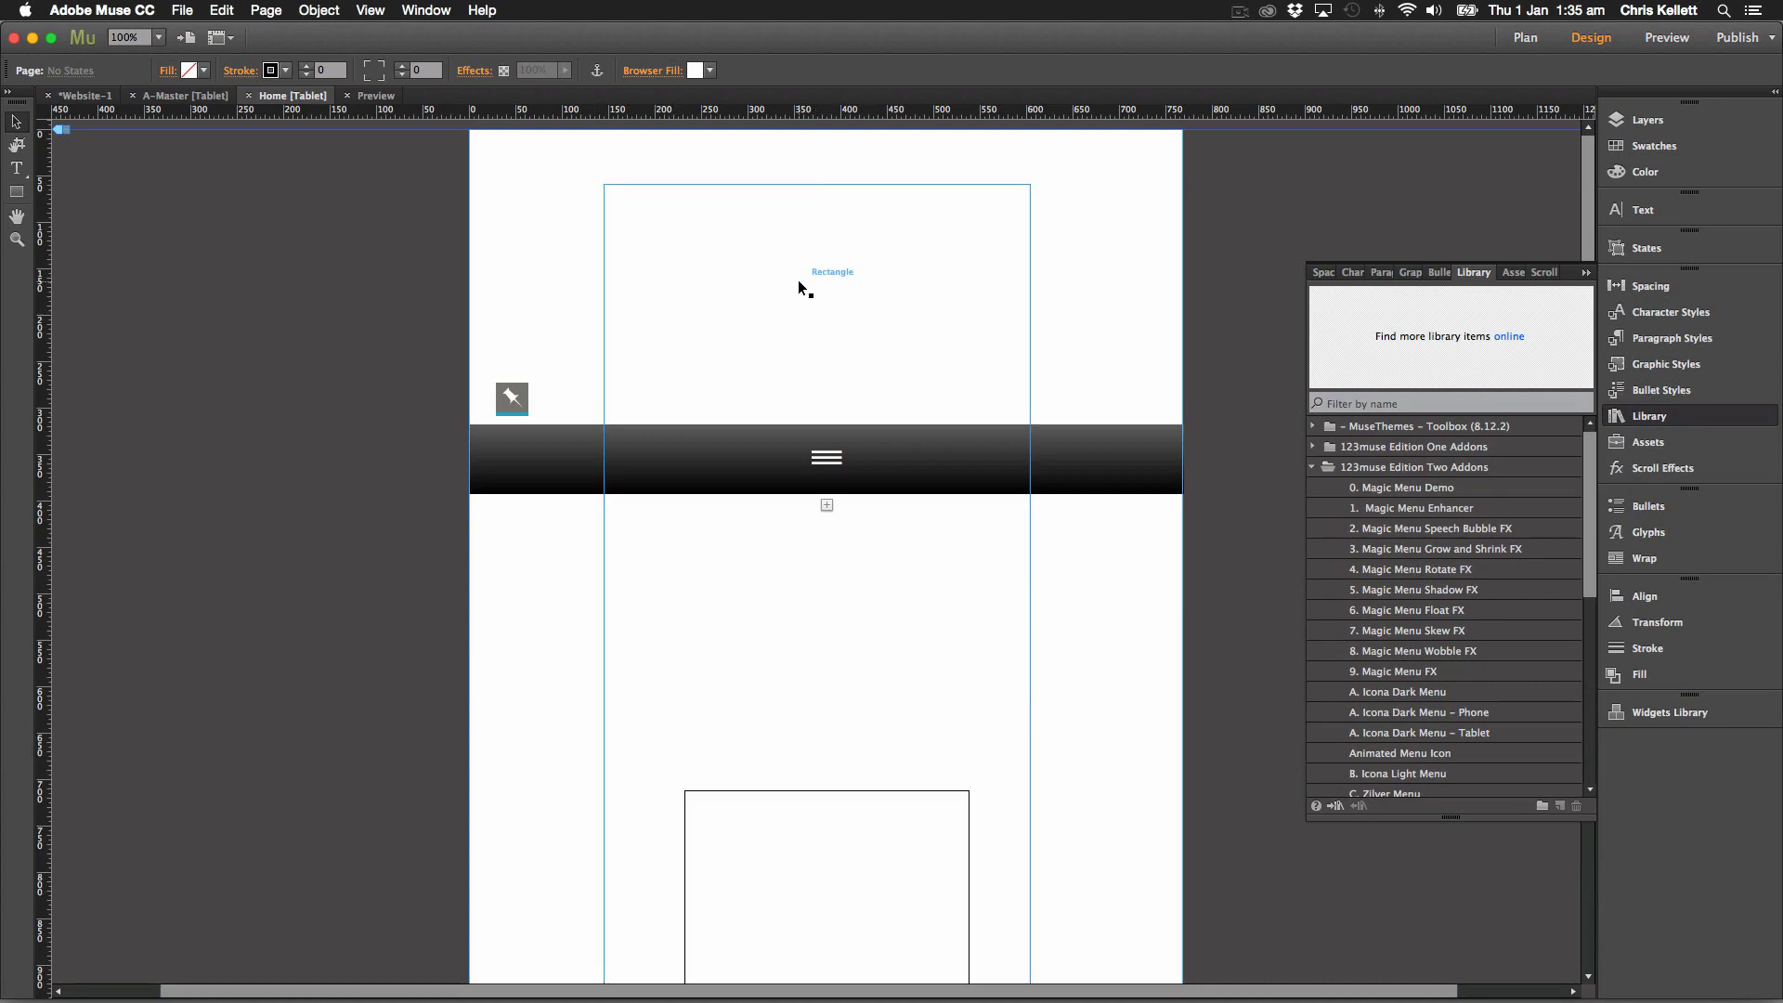
Stretch the tall rectangle to 1618 px high and preview the longer page in iPad view.
{"action": "left_click", "coordinate": [780, 427]}
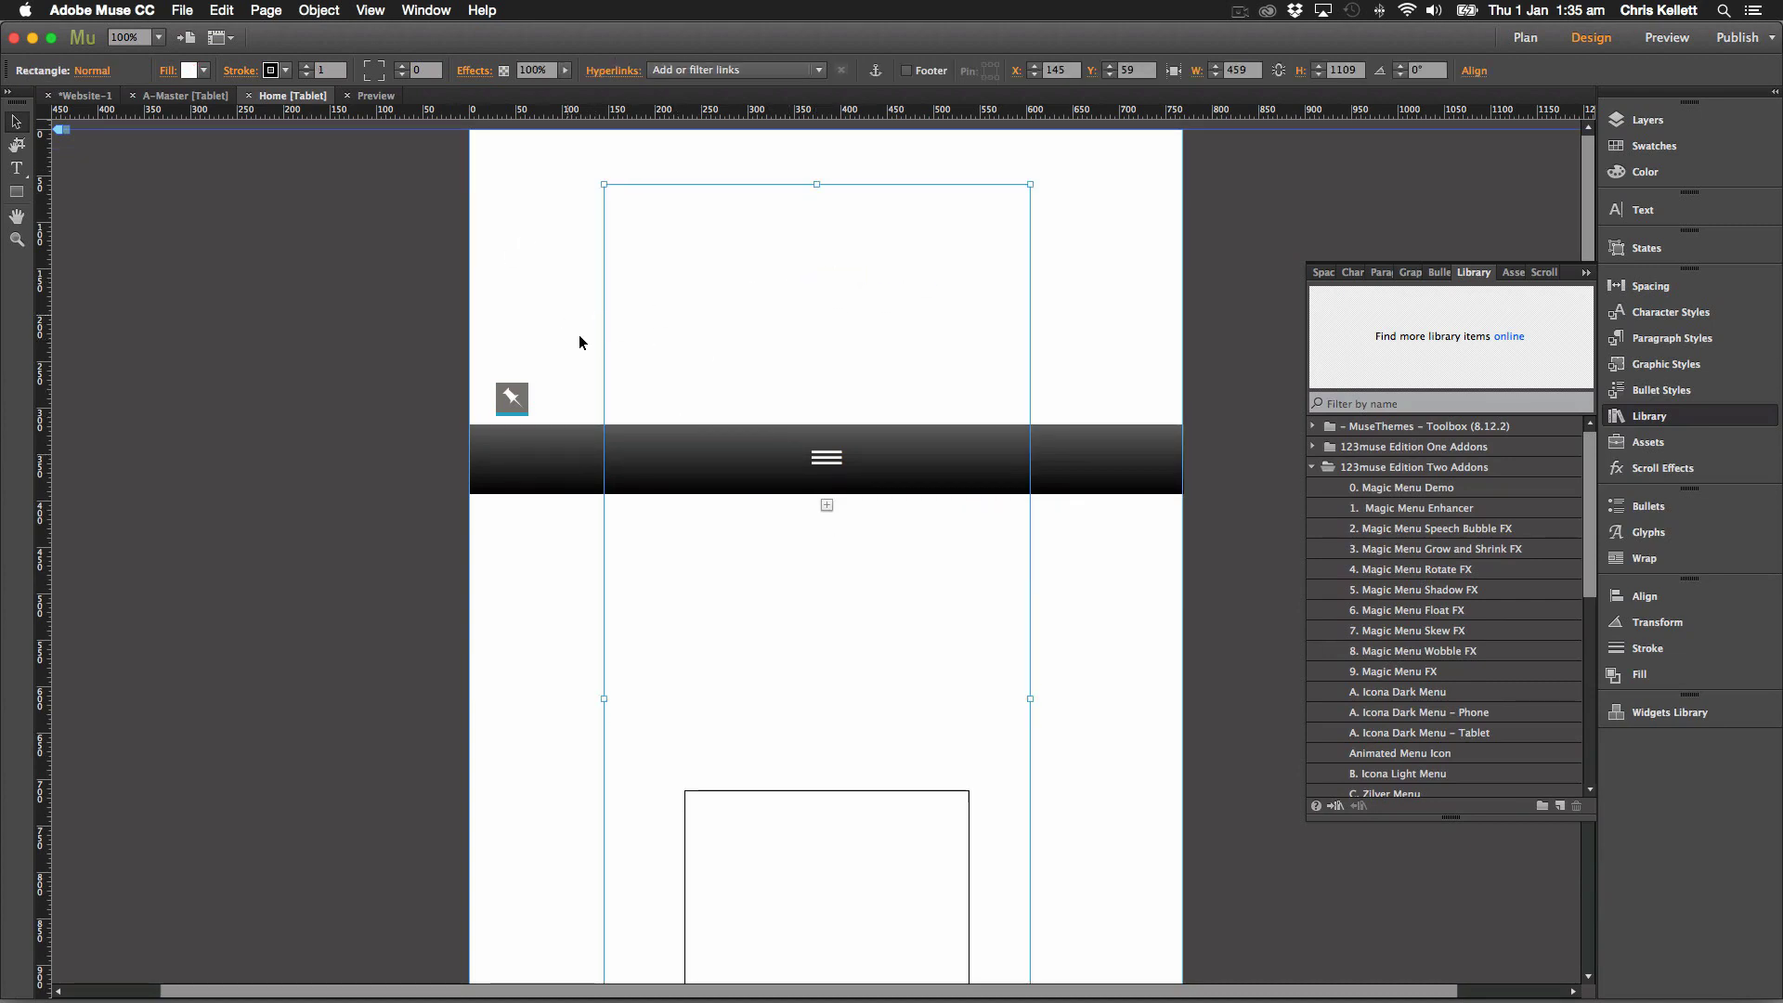
{"action": "scroll", "coordinate": [579, 343], "scroll_direction": "down", "scroll_amount": 2}
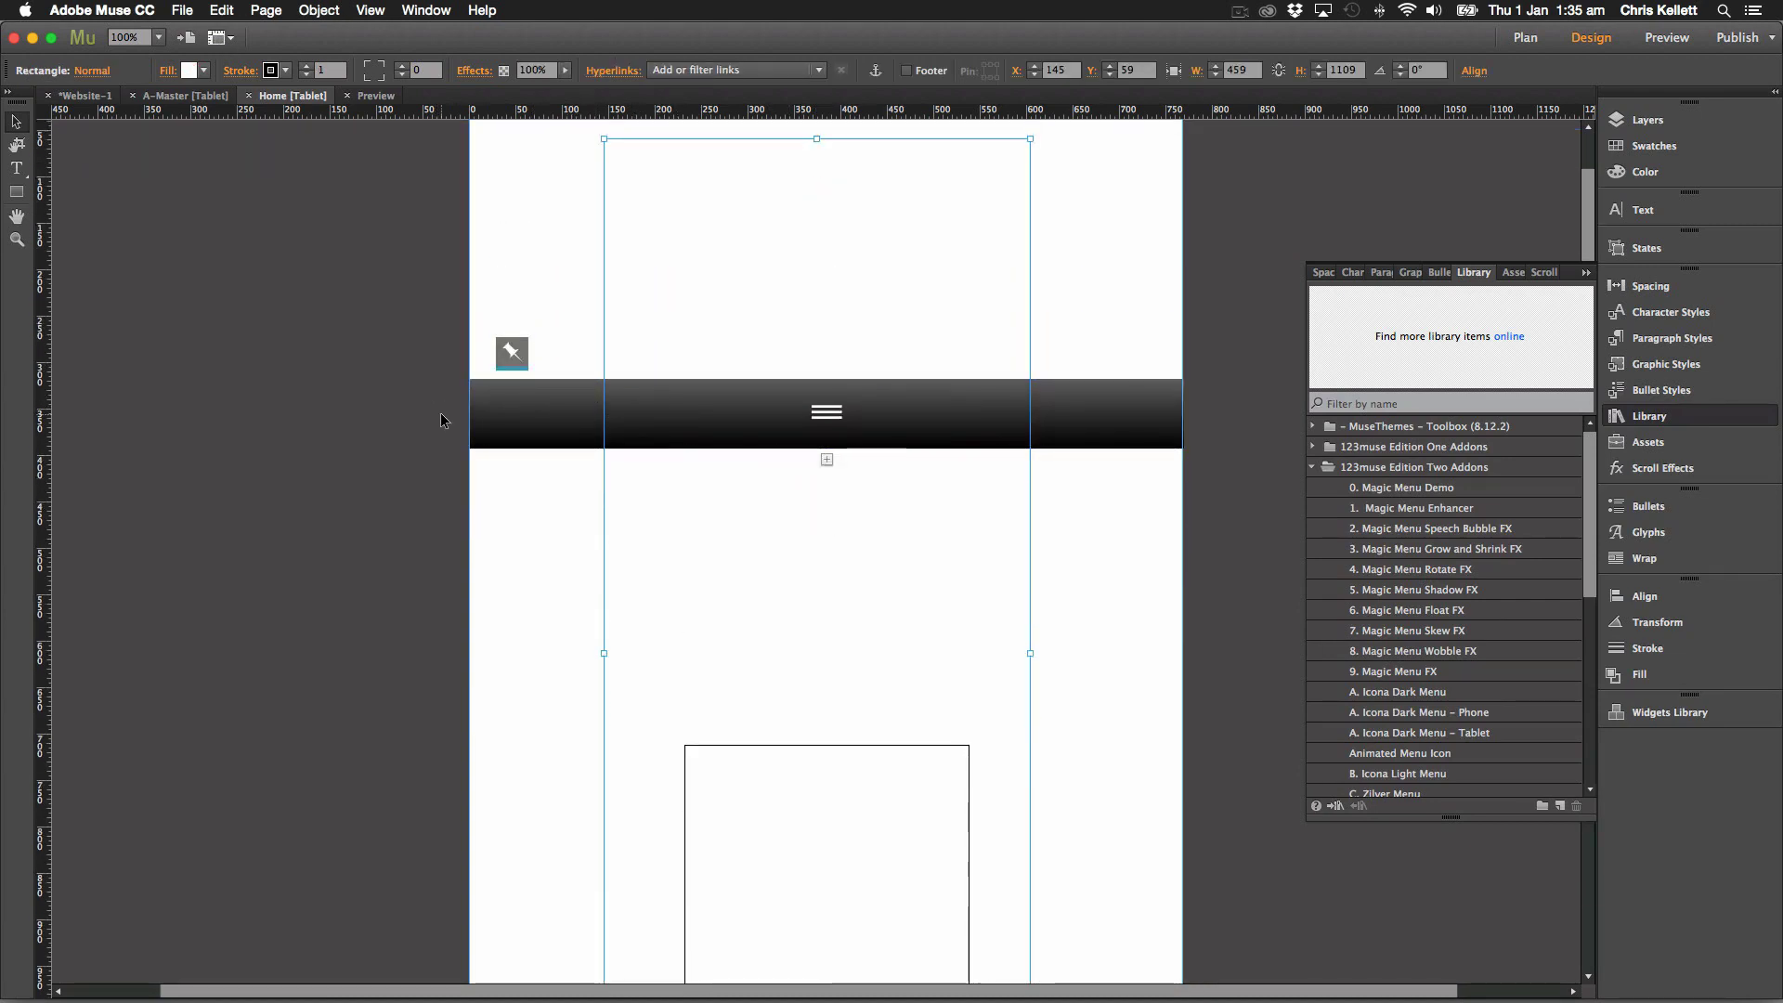
{"action": "scroll", "coordinate": [427, 362], "scroll_direction": "down", "scroll_amount": 5}
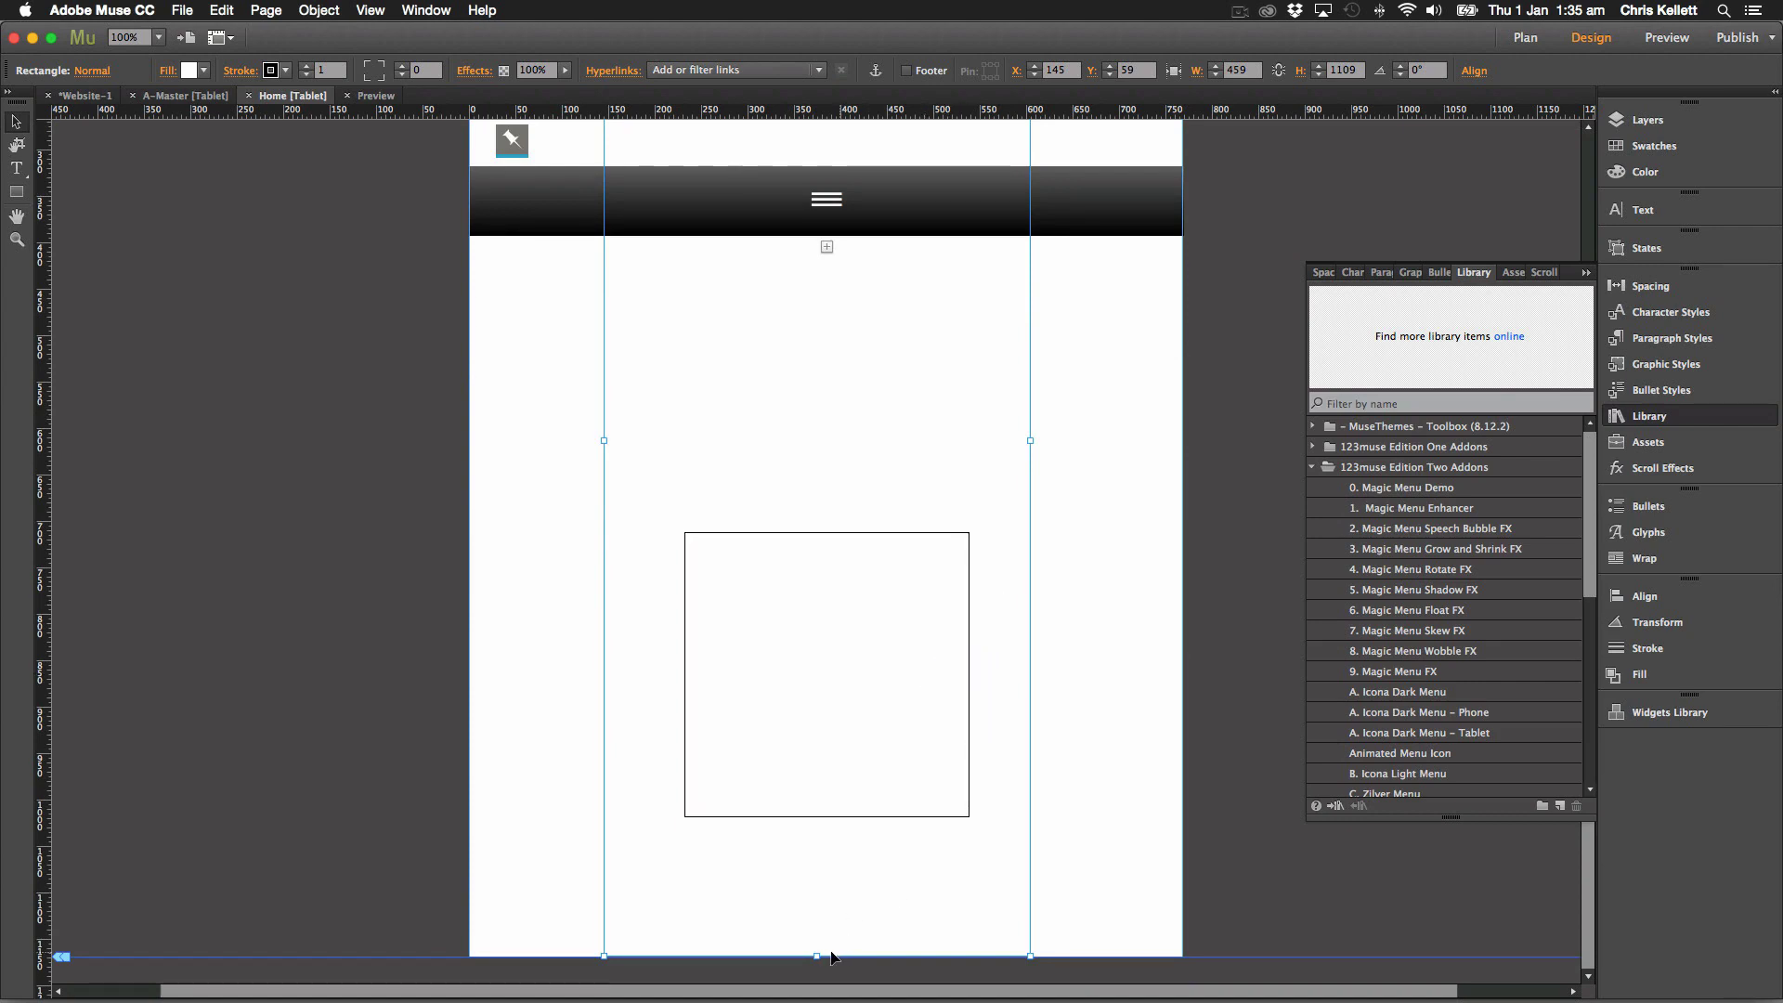
{"action": "left_click_drag", "start_coordinate": [815, 959], "coordinate": [817, 964]}
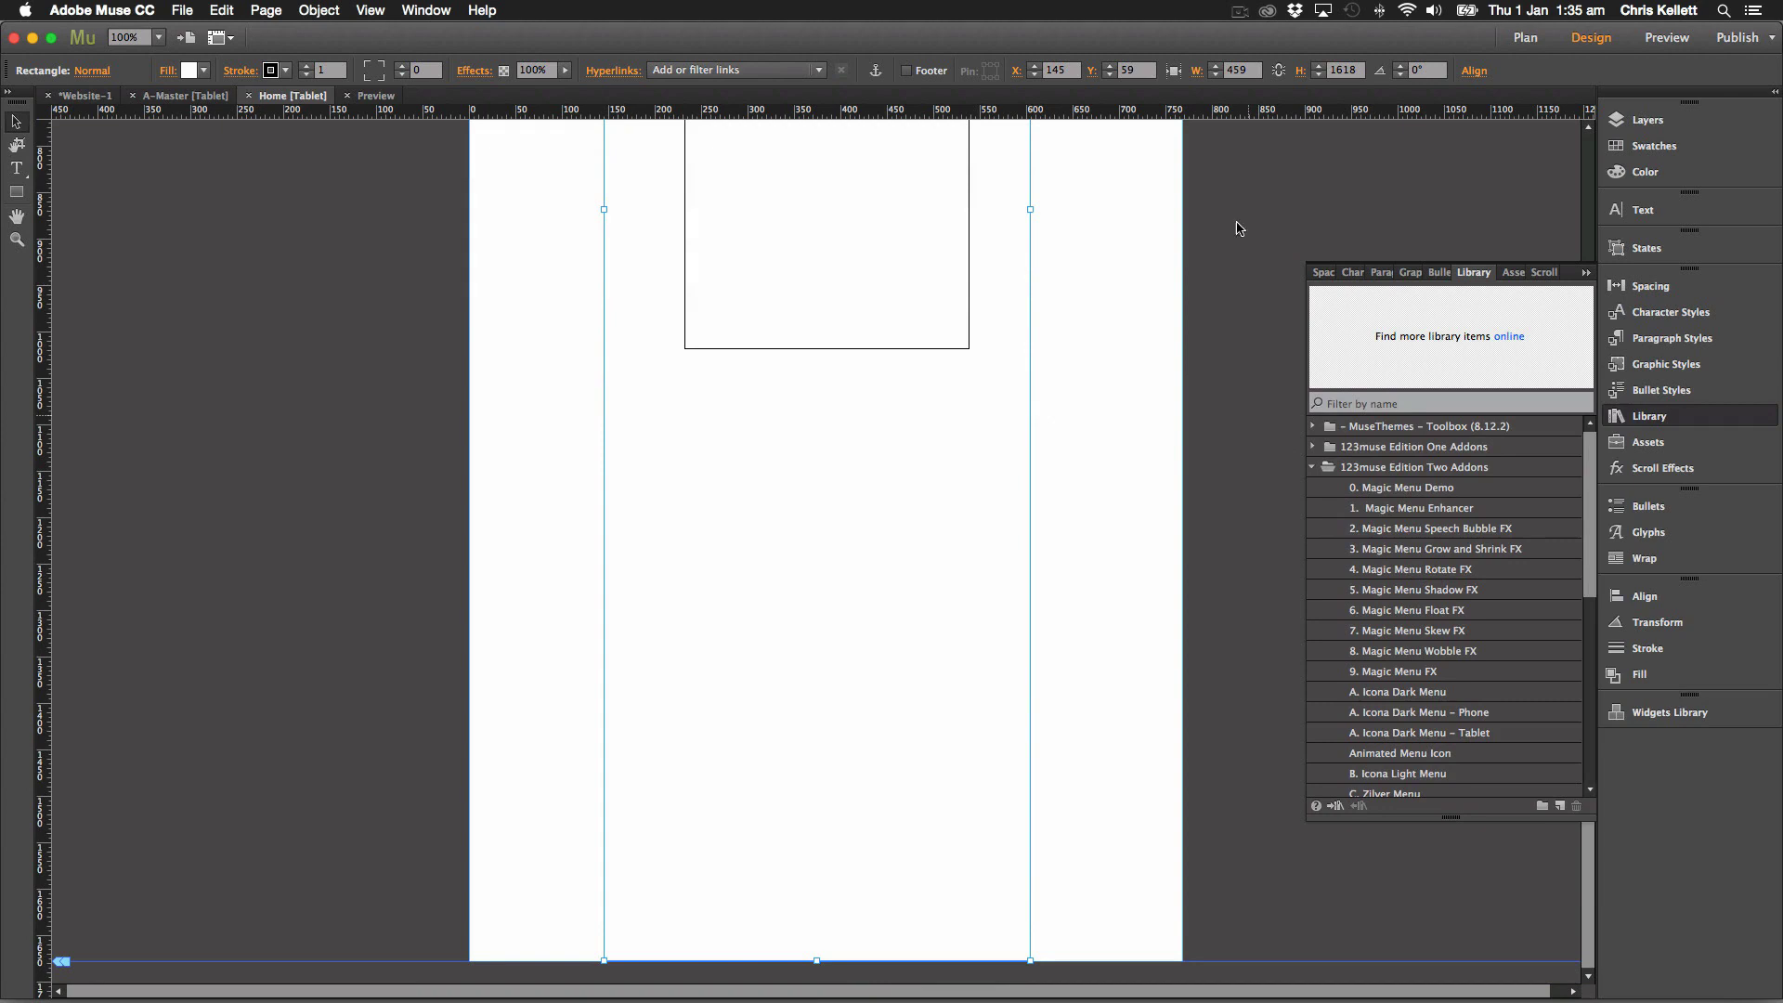
{"action": "left_click", "coordinate": [1667, 37]}
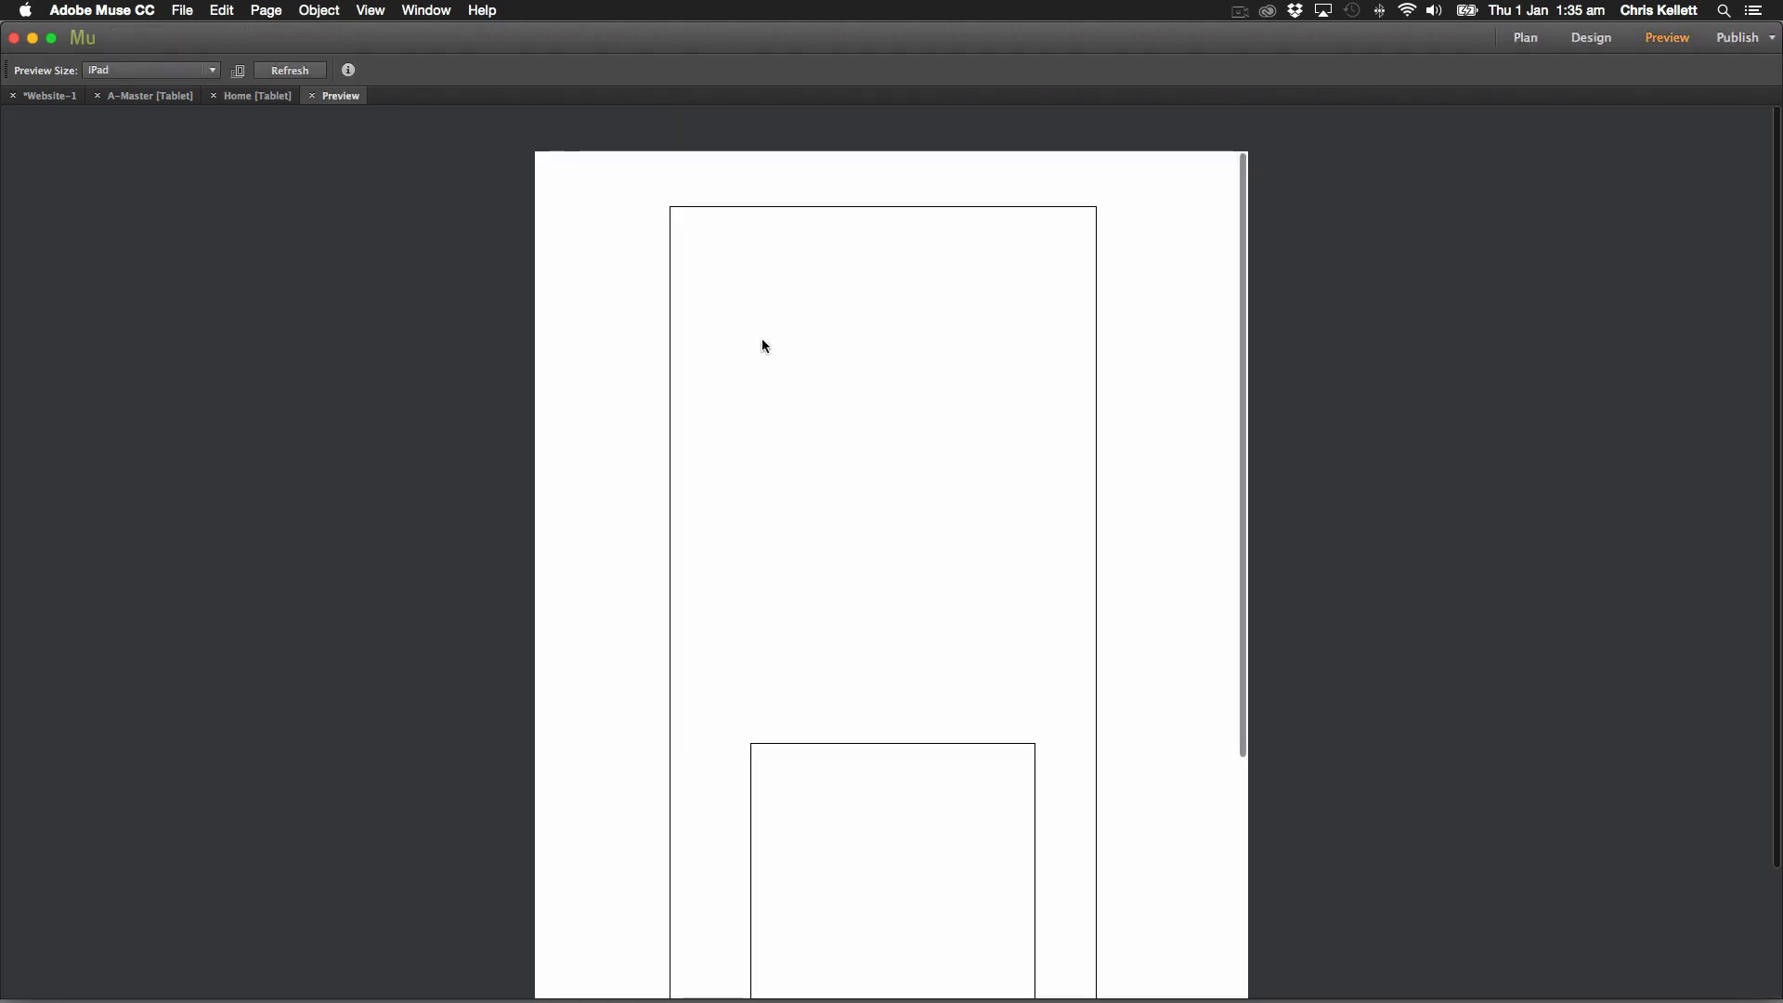
Rotate the iPad preview to landscape and scroll through the longer page.
{"action": "left_click", "coordinate": [251, 70]}
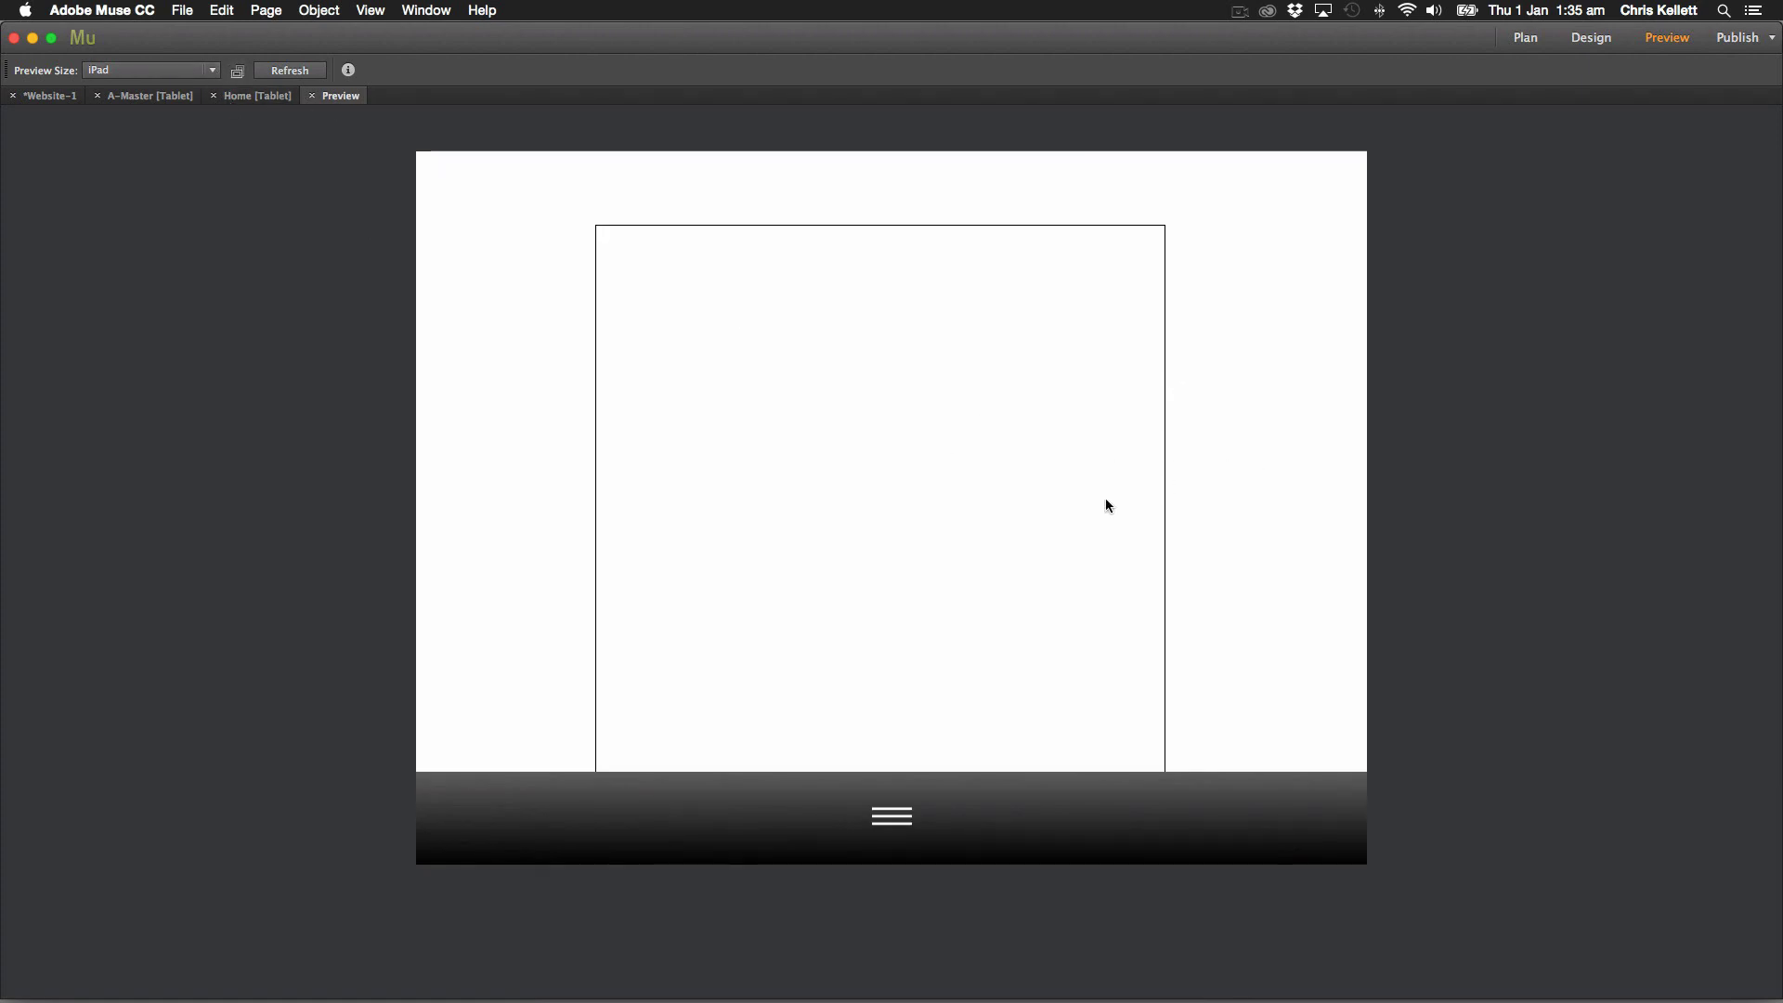
{"action": "scroll", "coordinate": [1097, 515], "scroll_direction": "down", "scroll_amount": 10}
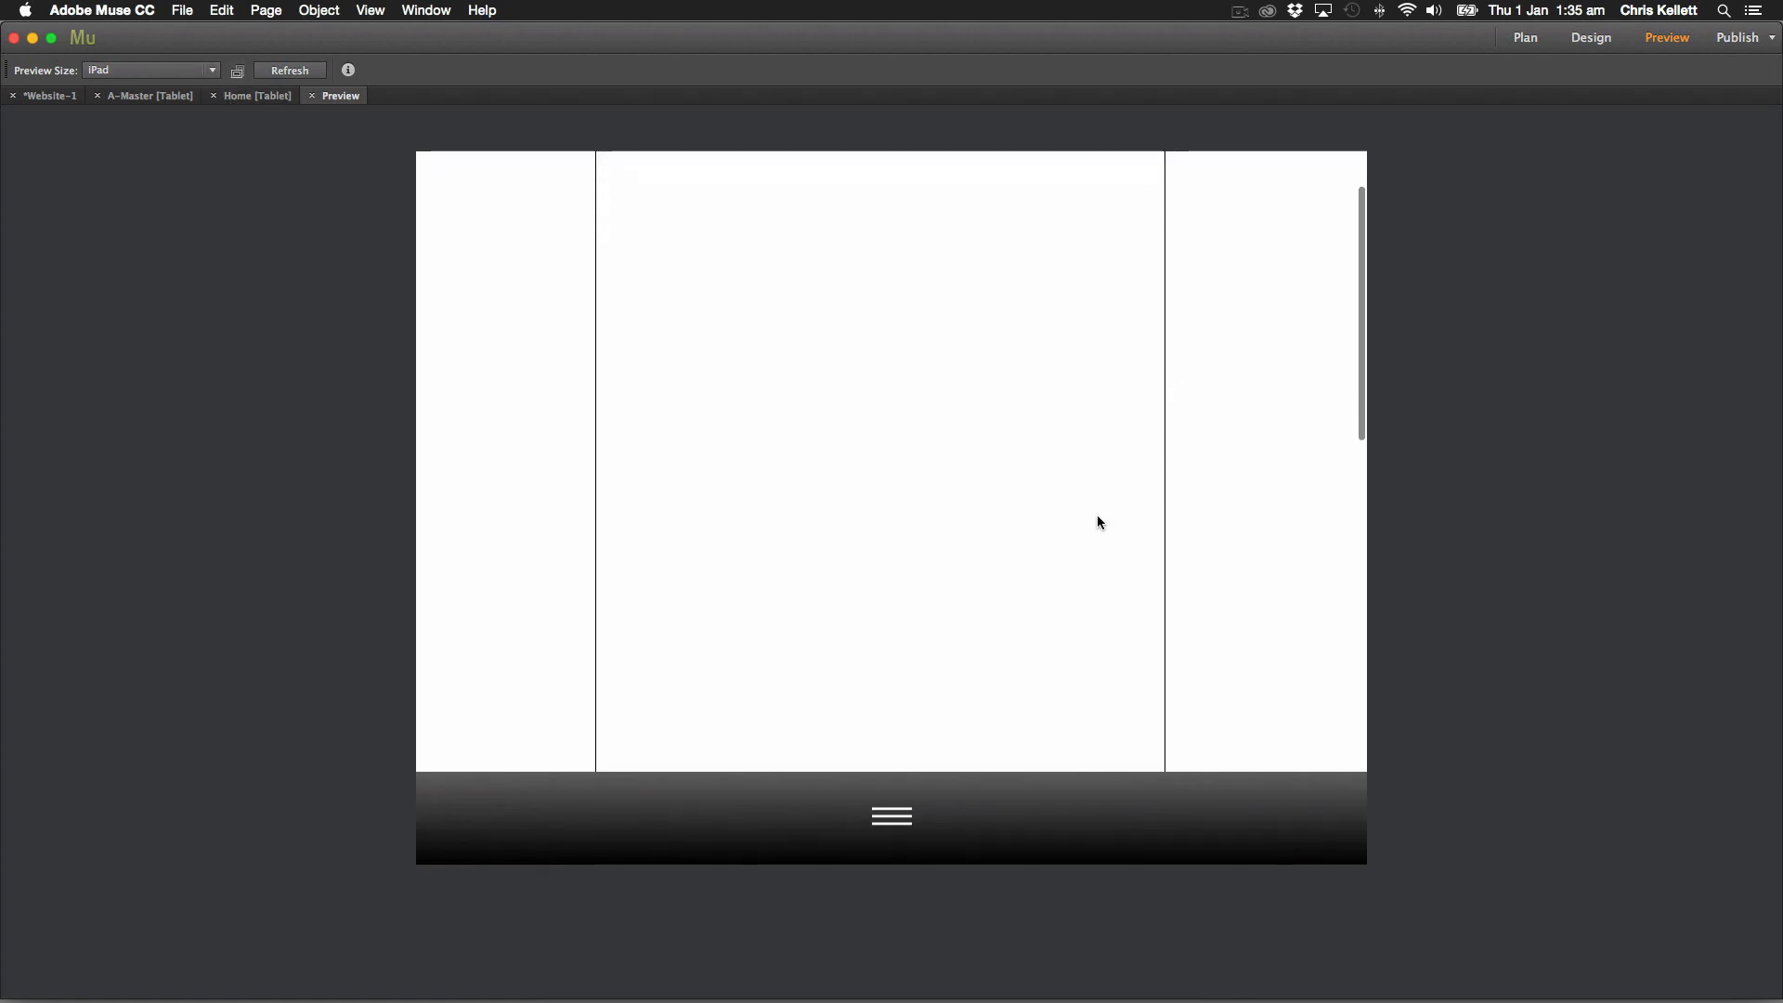
{"action": "scroll", "coordinate": [1097, 522], "scroll_direction": "up", "scroll_amount": 3}
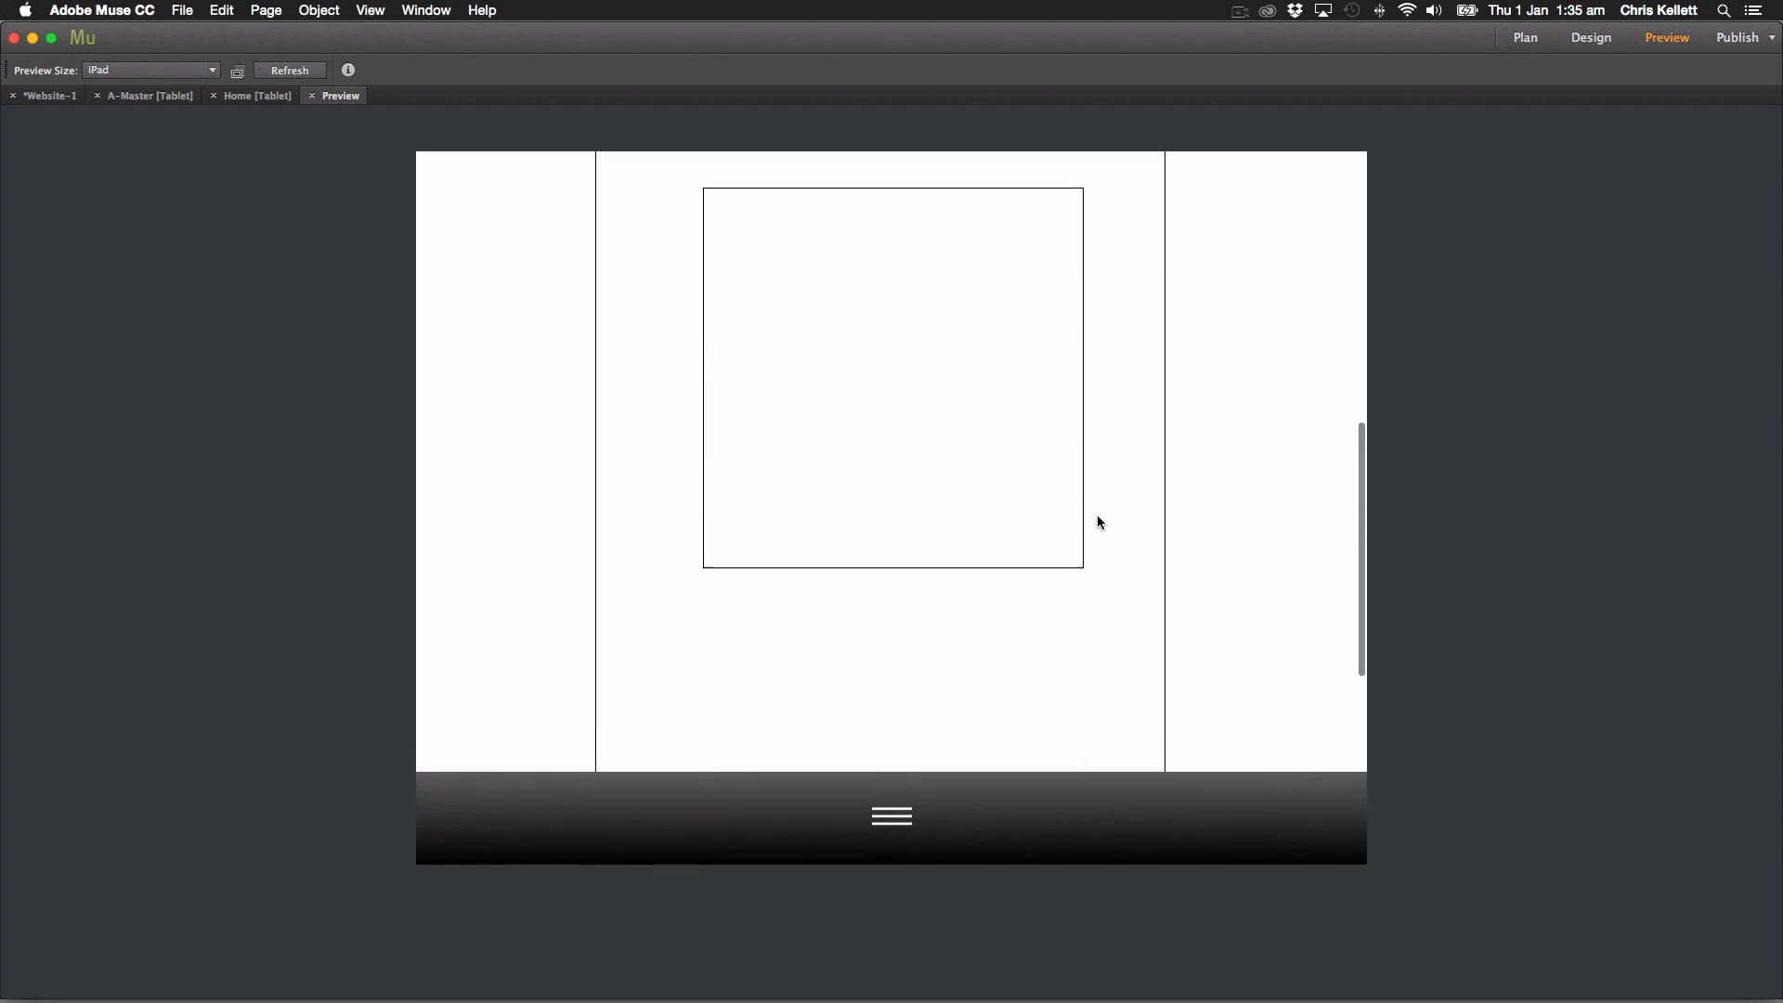
{"action": "scroll", "coordinate": [1096, 522], "scroll_direction": "down", "scroll_amount": 3}
{"action": "scroll", "coordinate": [1098, 522], "scroll_direction": "up", "scroll_amount": 5}
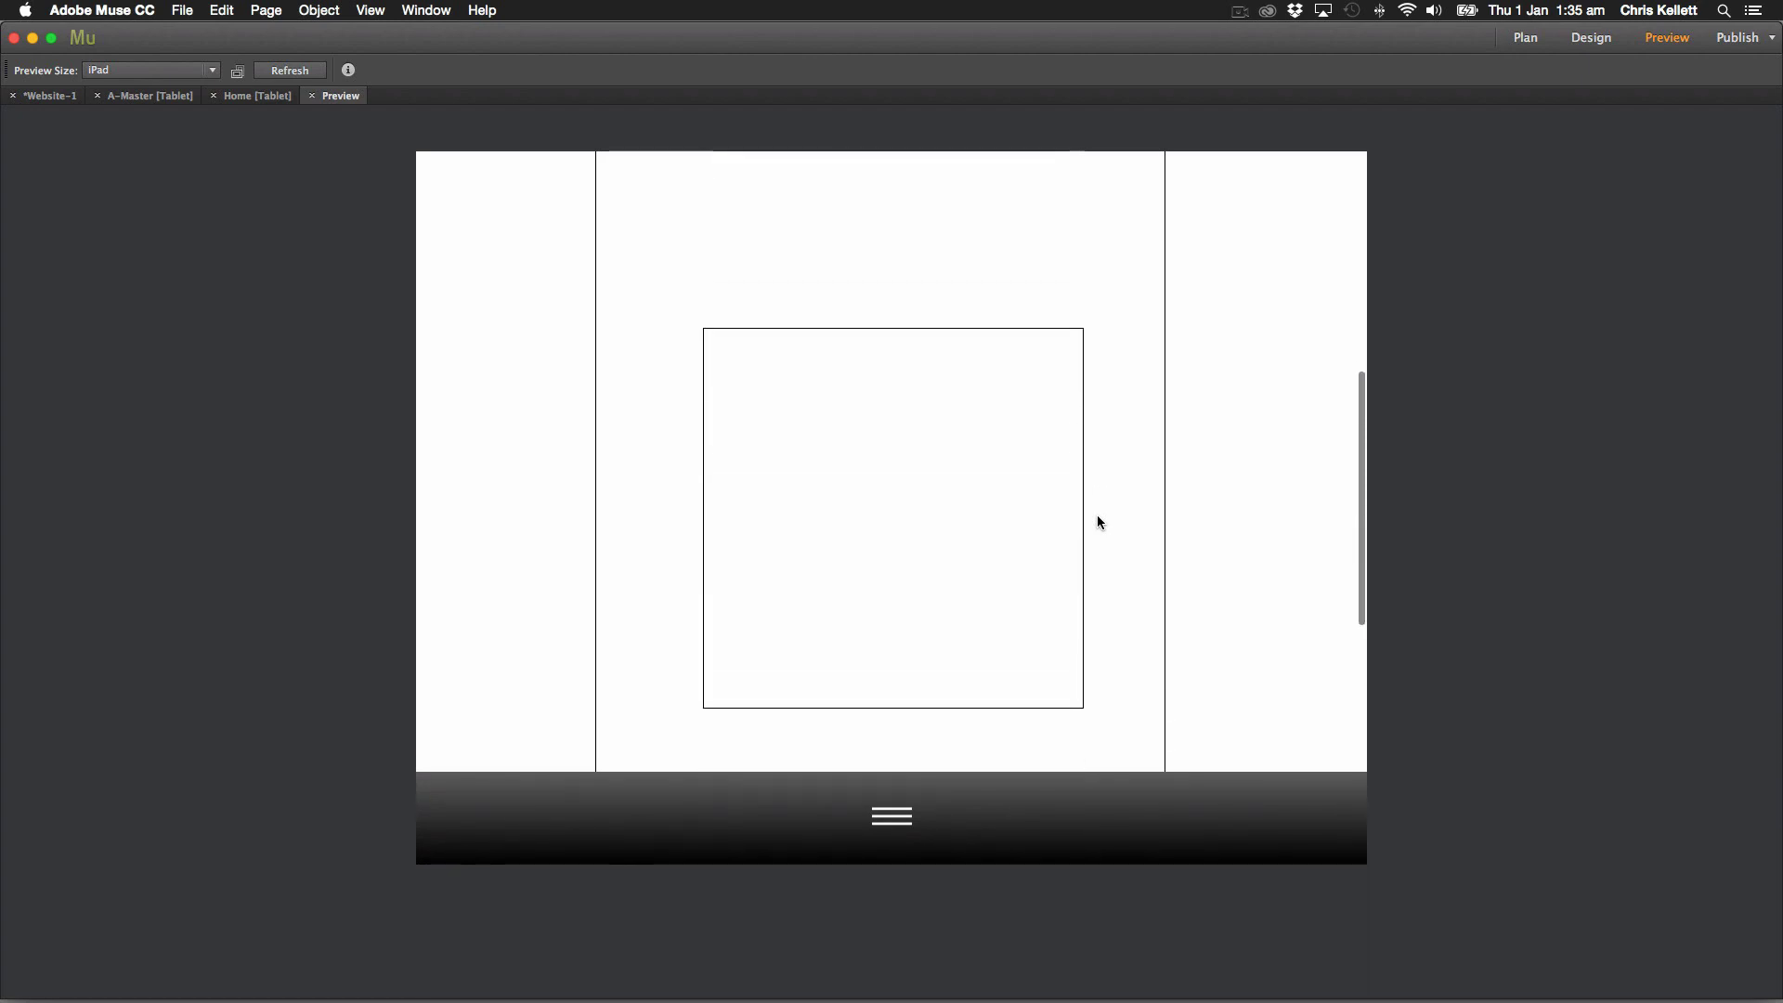
{"action": "scroll", "coordinate": [1098, 521], "scroll_direction": "down", "scroll_amount": 2}
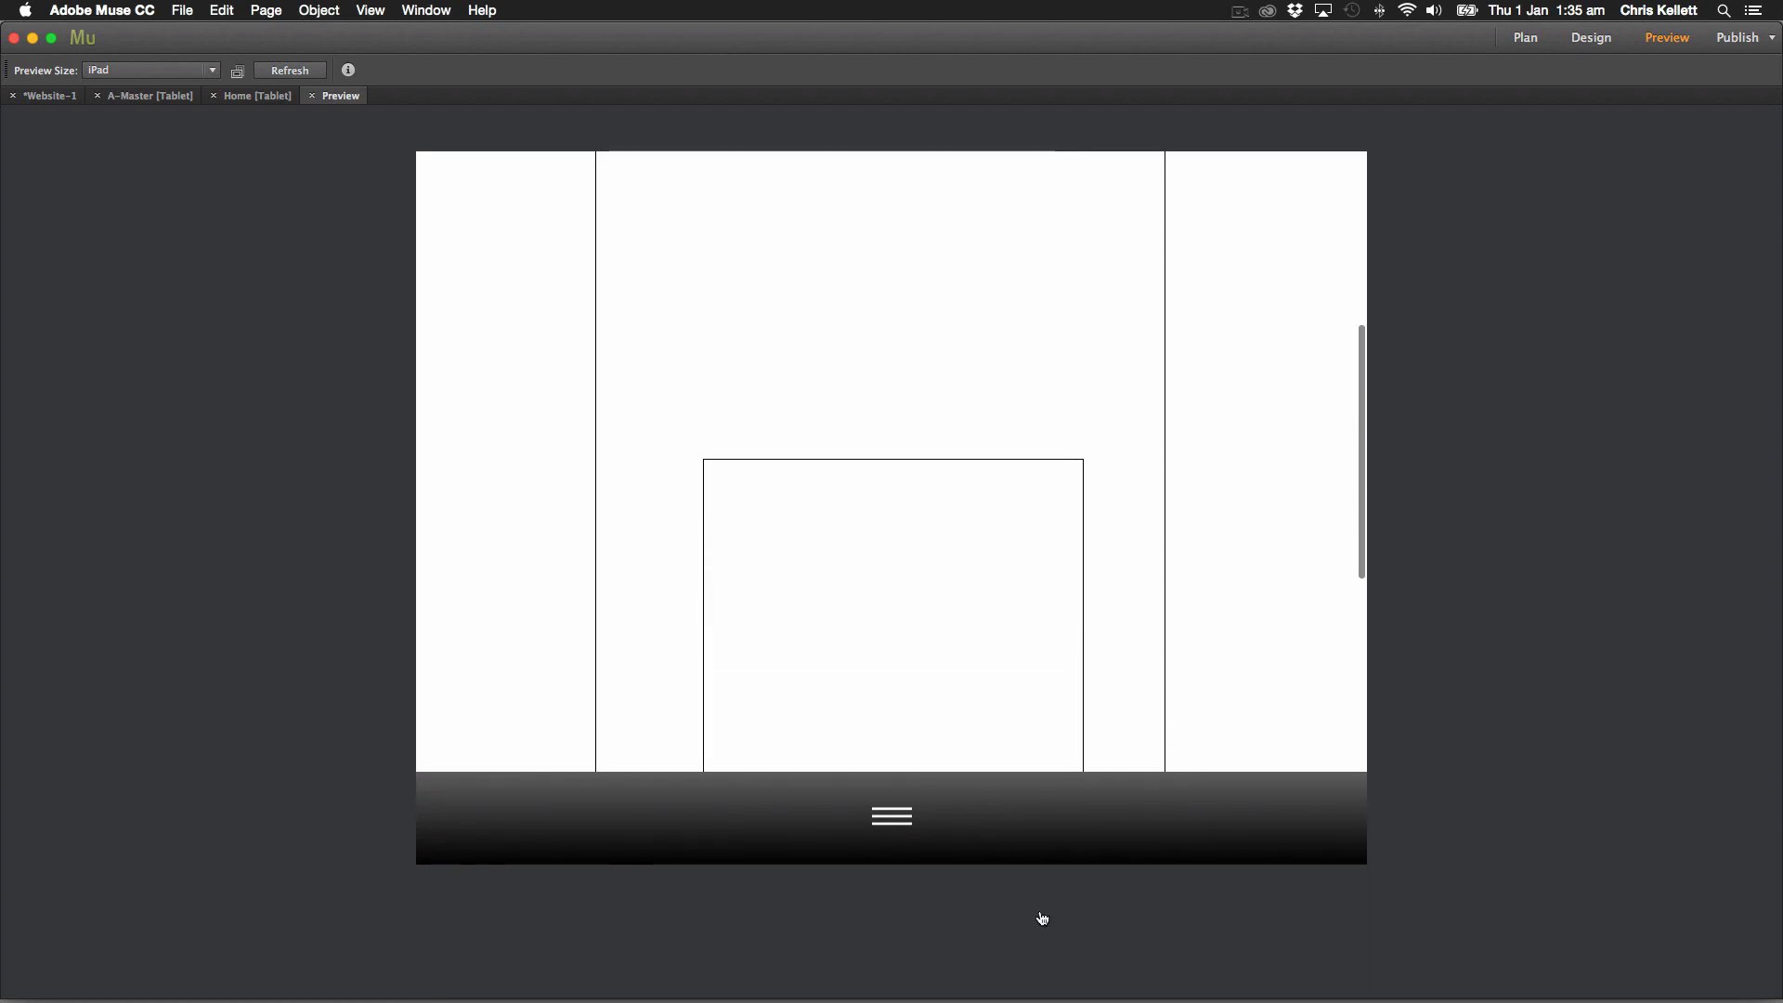
Open and close the hamburger menu in landscape, scrolling to check it stays pinned.
{"action": "left_click", "coordinate": [1055, 820]}
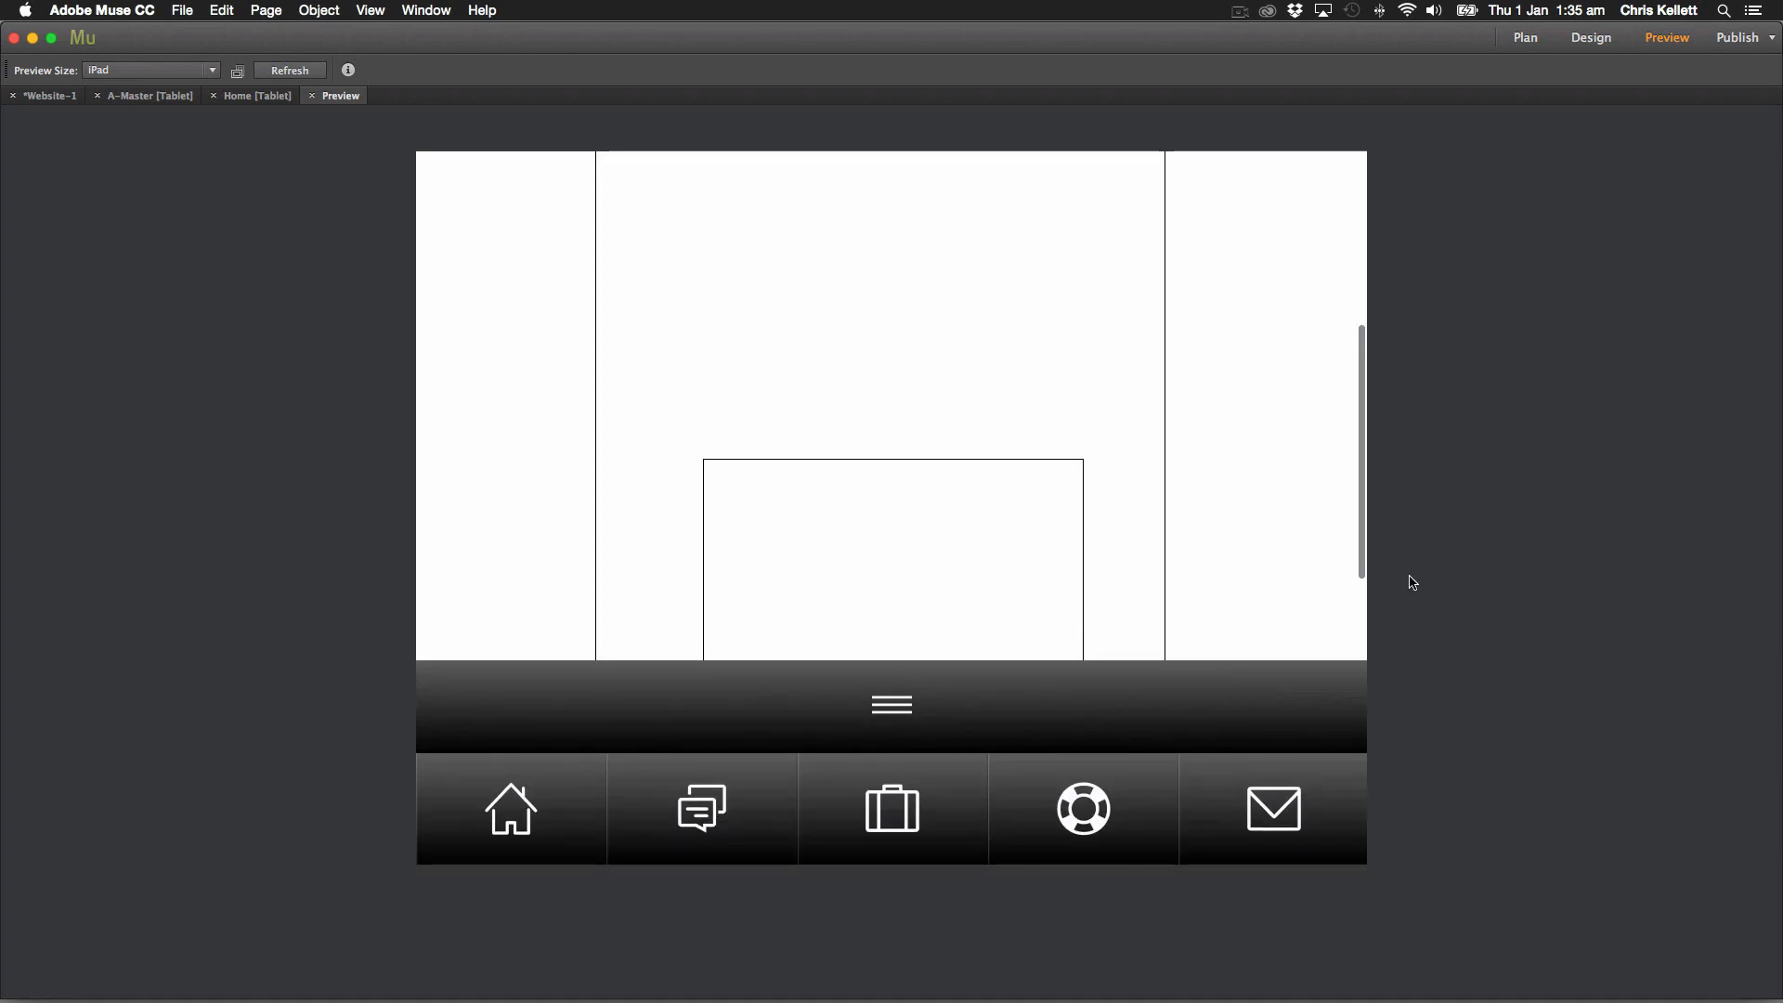
{"action": "left_click", "coordinate": [1057, 590]}
{"action": "scroll", "coordinate": [1058, 593], "scroll_direction": "up", "scroll_amount": 1}
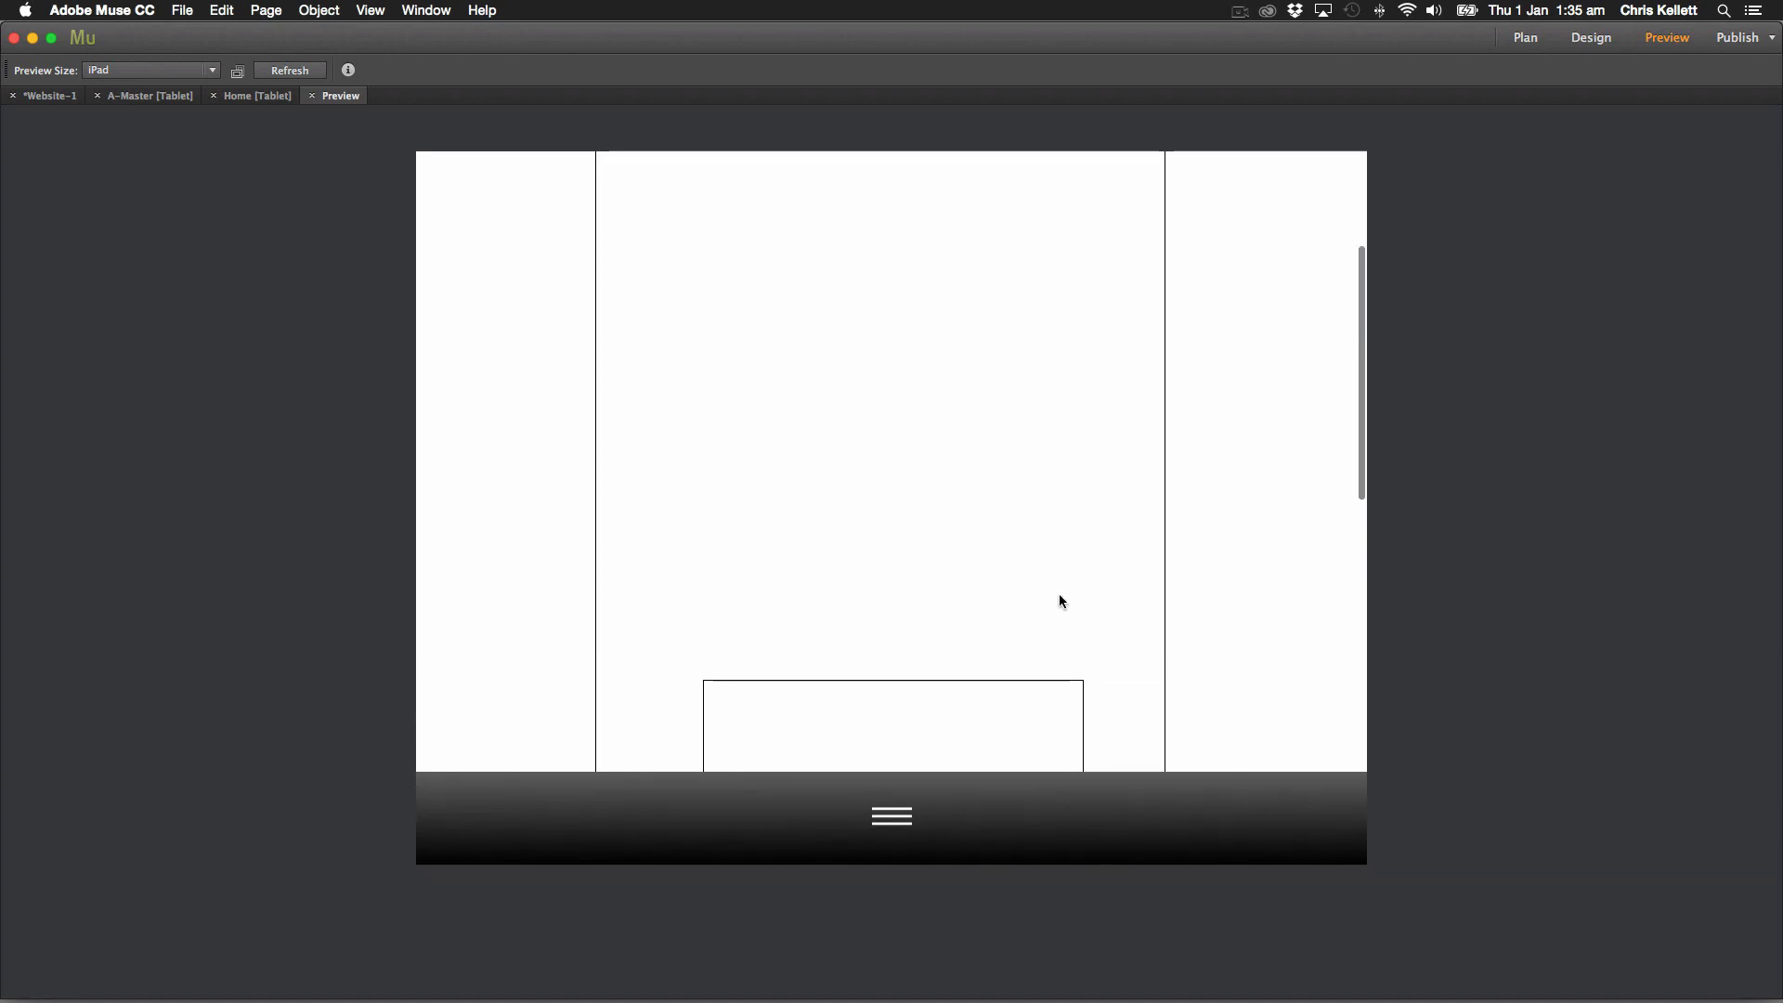
{"action": "scroll", "coordinate": [1058, 594], "scroll_direction": "down", "scroll_amount": 3}
{"action": "scroll", "coordinate": [1059, 600], "scroll_direction": "down", "scroll_amount": 3}
{"action": "scroll", "coordinate": [1140, 676], "scroll_direction": "up", "scroll_amount": 3}
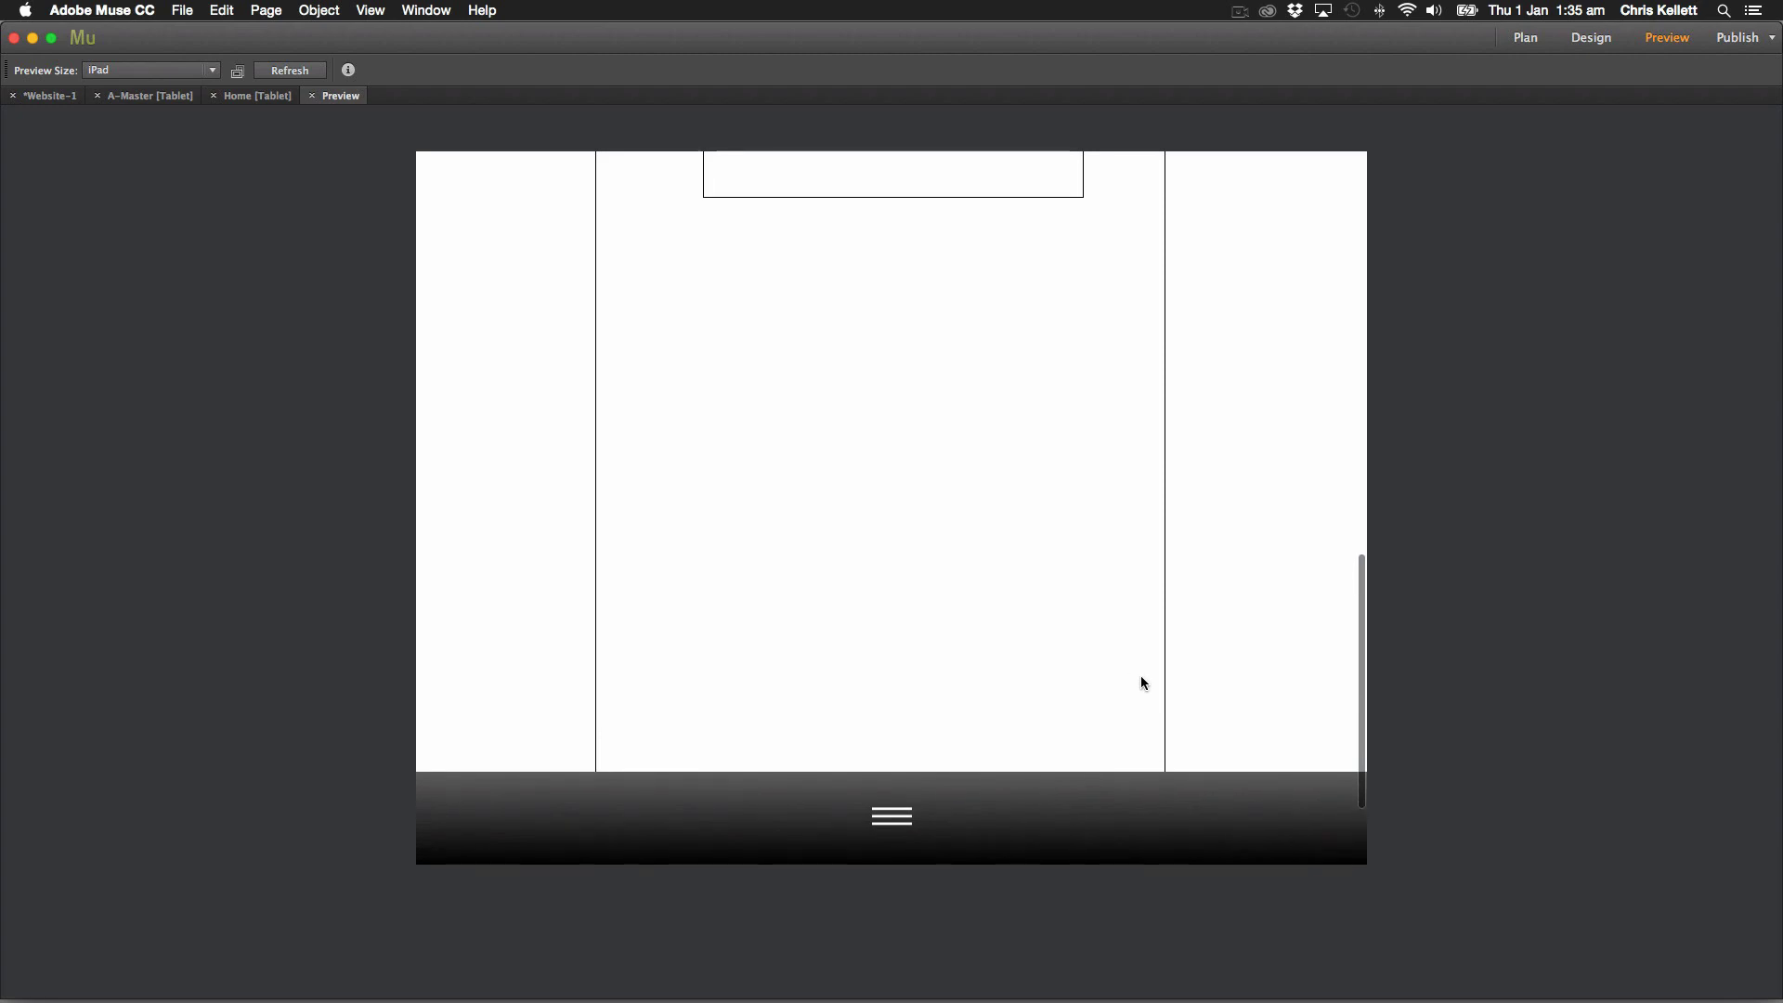
{"action": "scroll", "coordinate": [1142, 683], "scroll_direction": "up", "scroll_amount": 5}
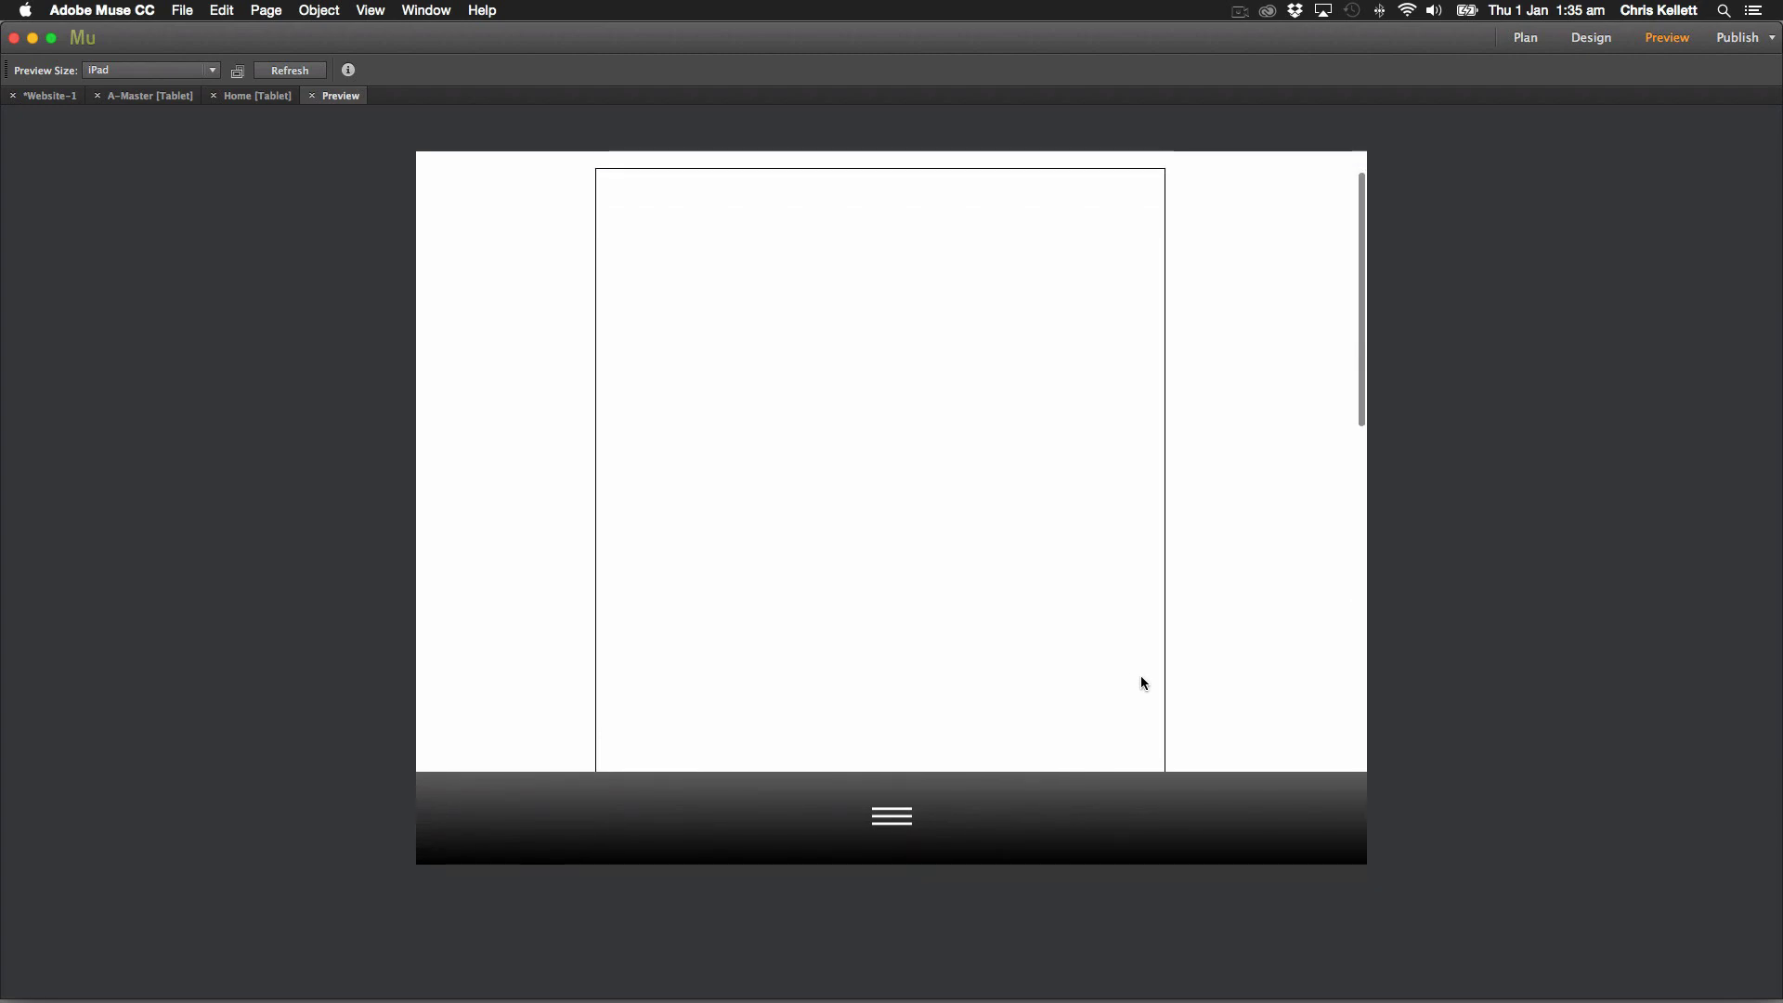
{"action": "scroll", "coordinate": [908, 520], "scroll_direction": "down", "scroll_amount": 2}
{"action": "scroll", "coordinate": [908, 520], "scroll_direction": "up", "scroll_amount": 2}
Return to Design view and delete the tall test rectangle.
{"action": "left_click", "coordinate": [312, 95]}
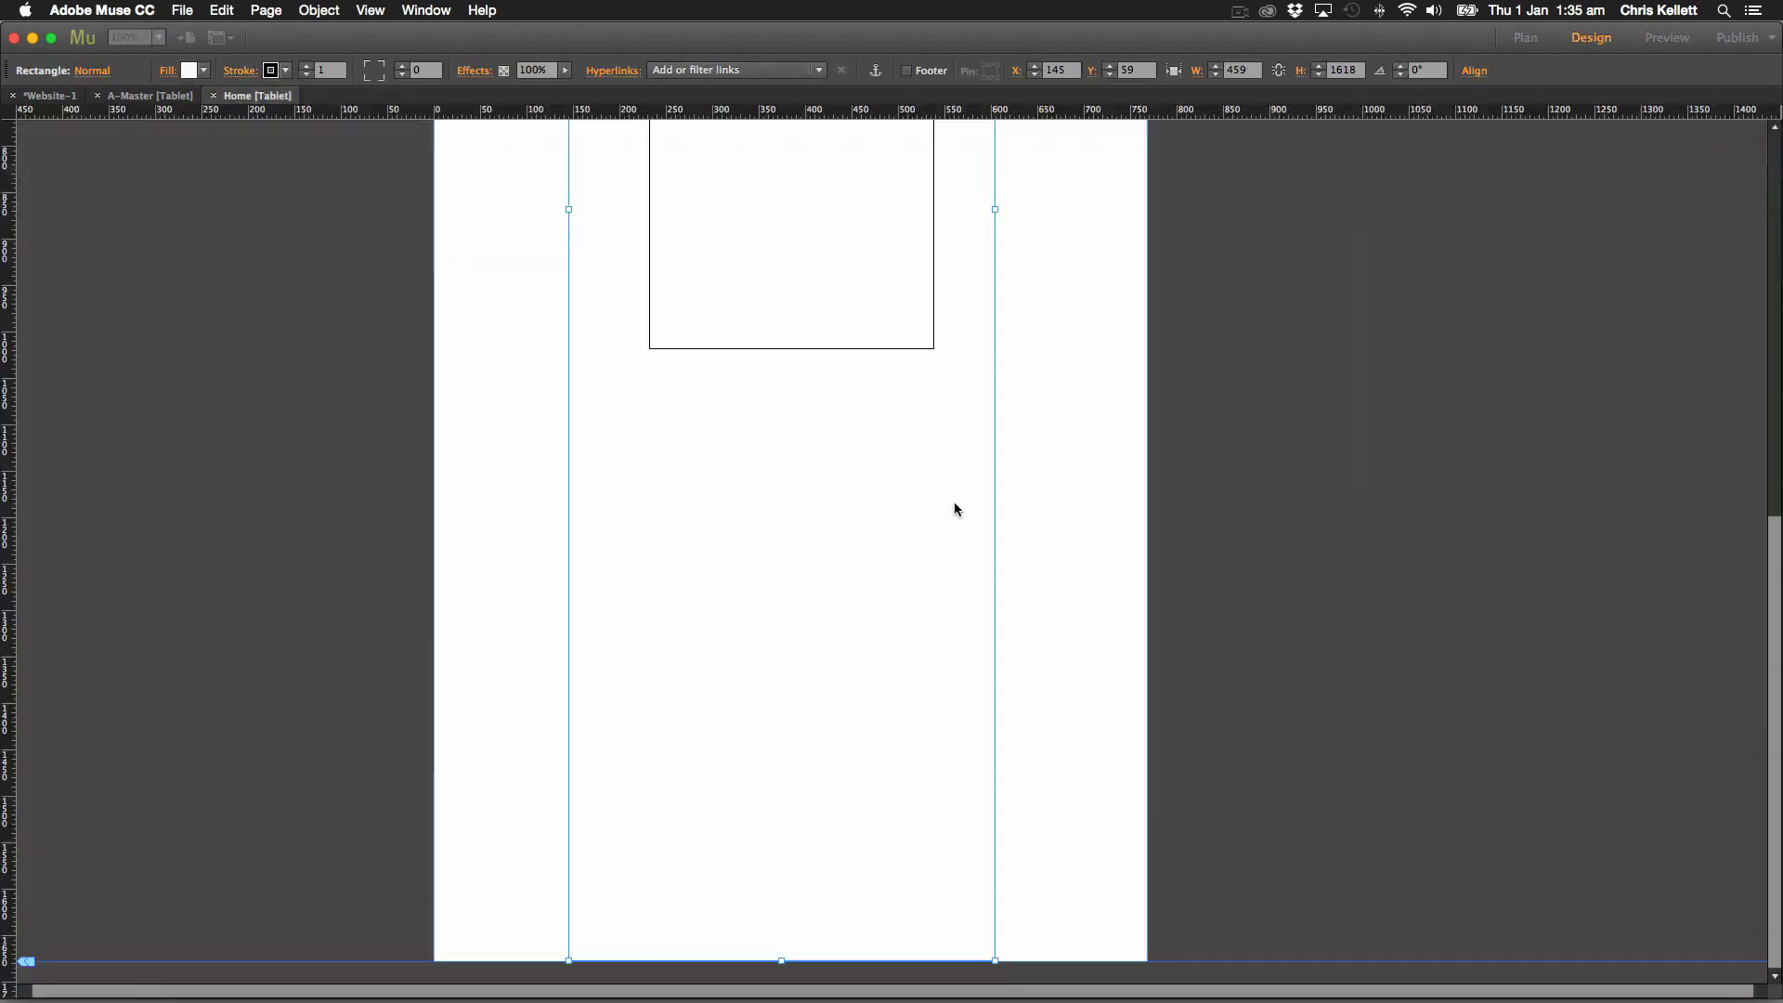
{"action": "scroll", "coordinate": [1003, 449], "scroll_direction": "up", "scroll_amount": 3}
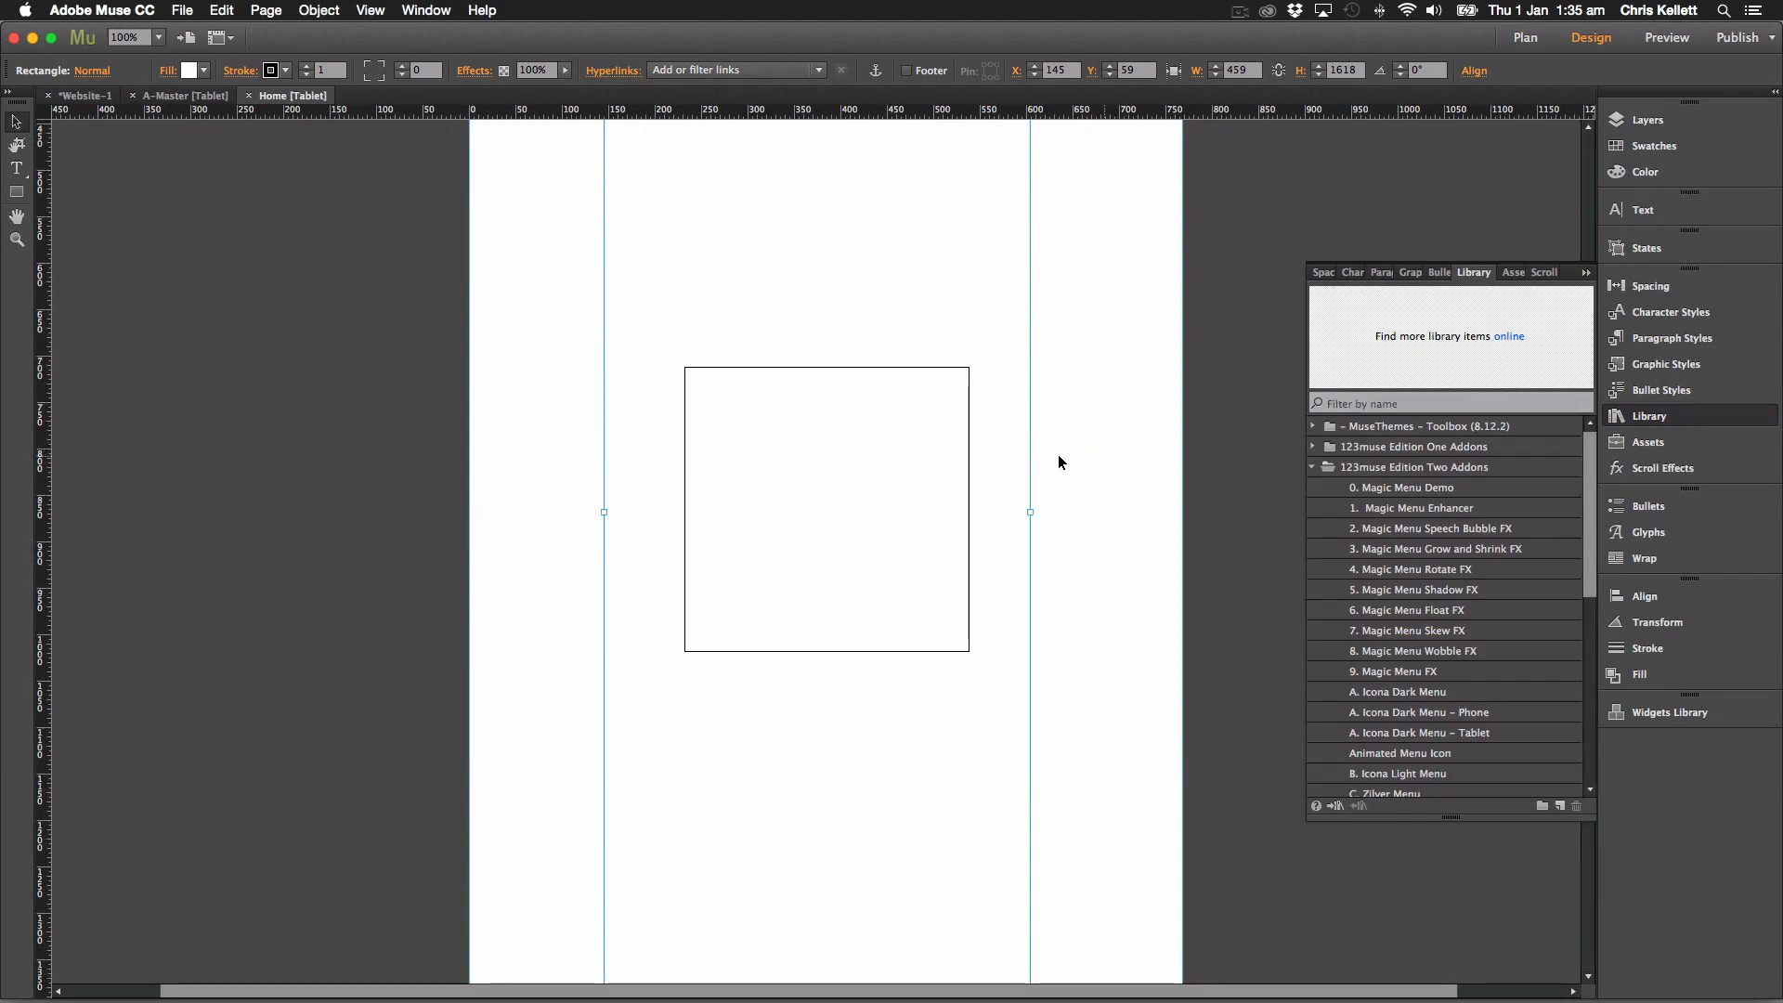
{"action": "left_click_drag", "start_coordinate": [1105, 455], "coordinate": [563, 420]}
{"action": "key", "text": "Delete"}
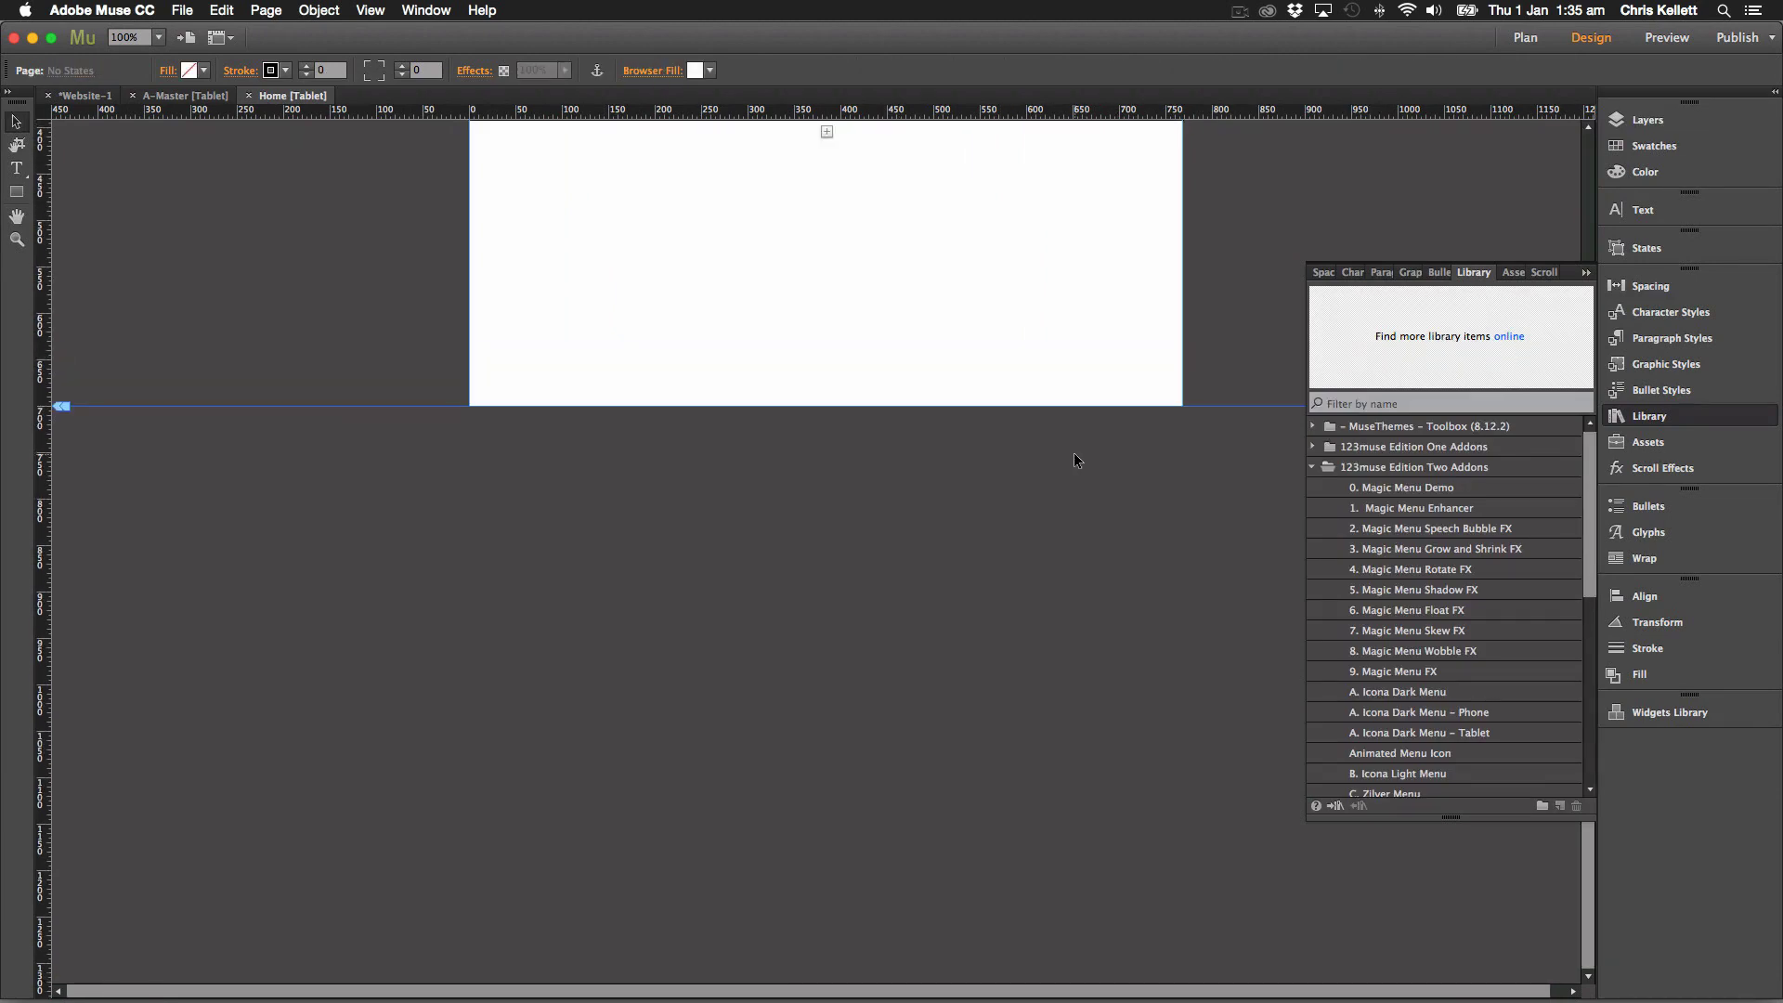
Select the menu bar and pin icon together.
{"action": "scroll", "coordinate": [1021, 436], "scroll_direction": "up", "scroll_amount": 2}
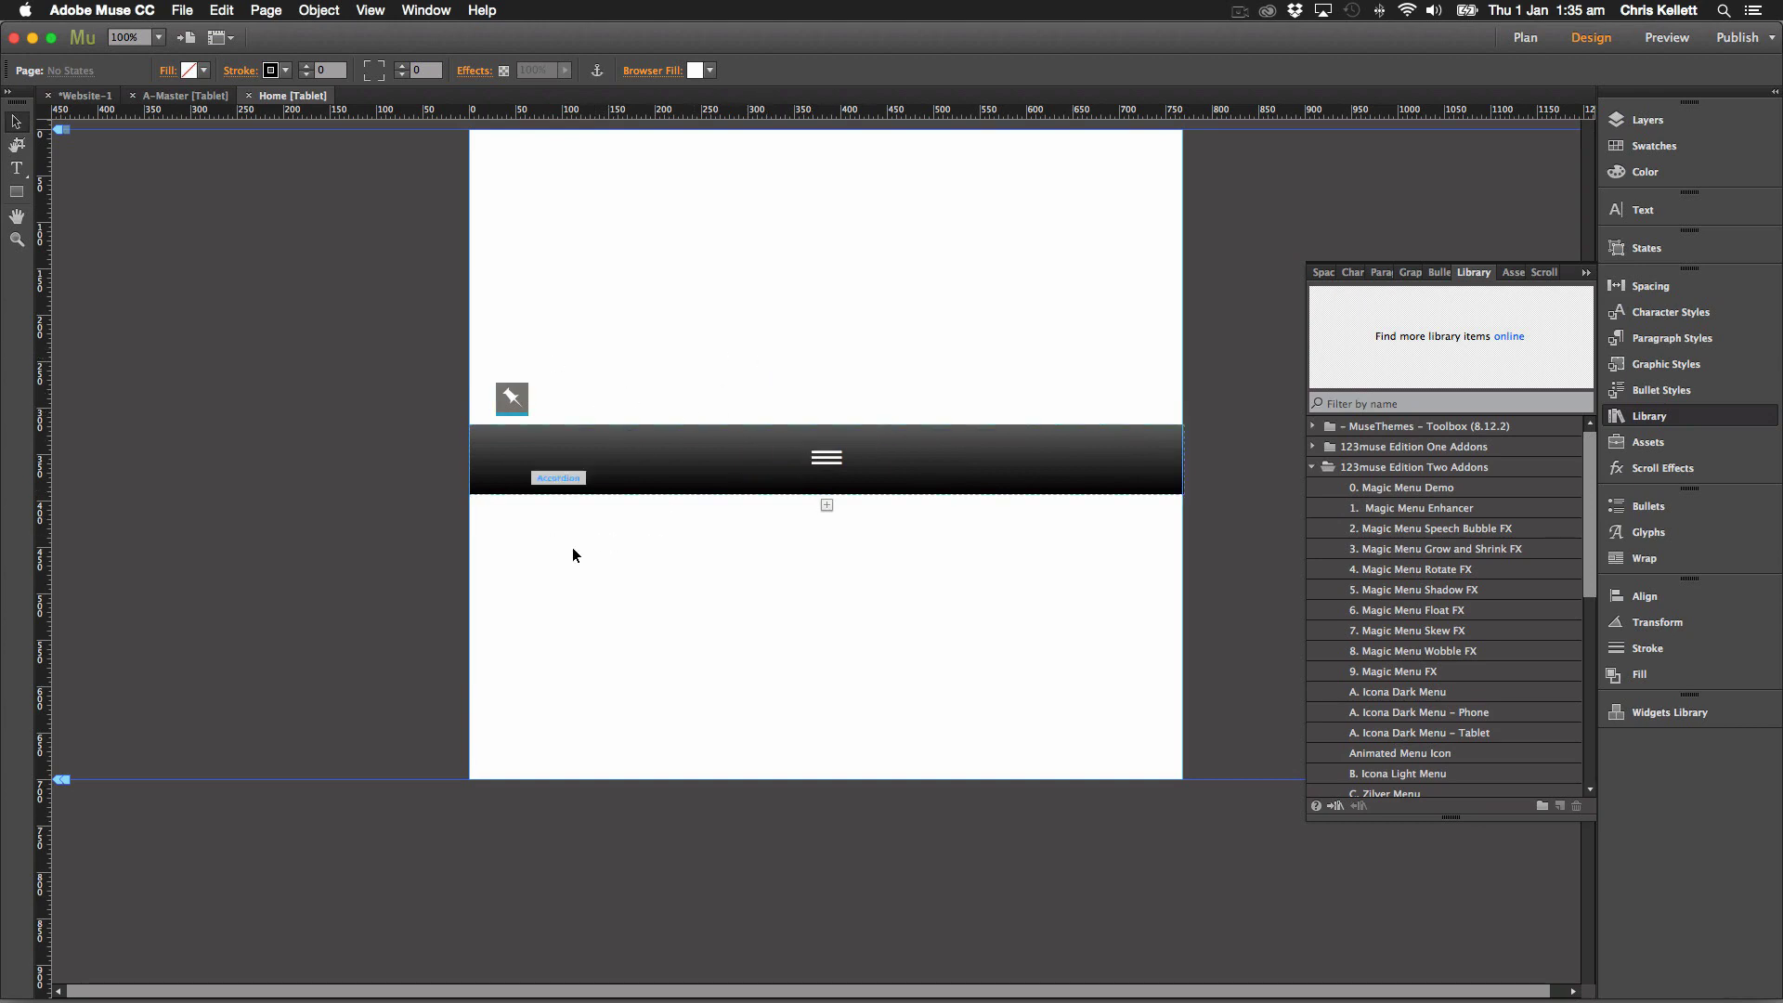
{"action": "scroll", "coordinate": [644, 498], "scroll_direction": "right", "scroll_amount": 1}
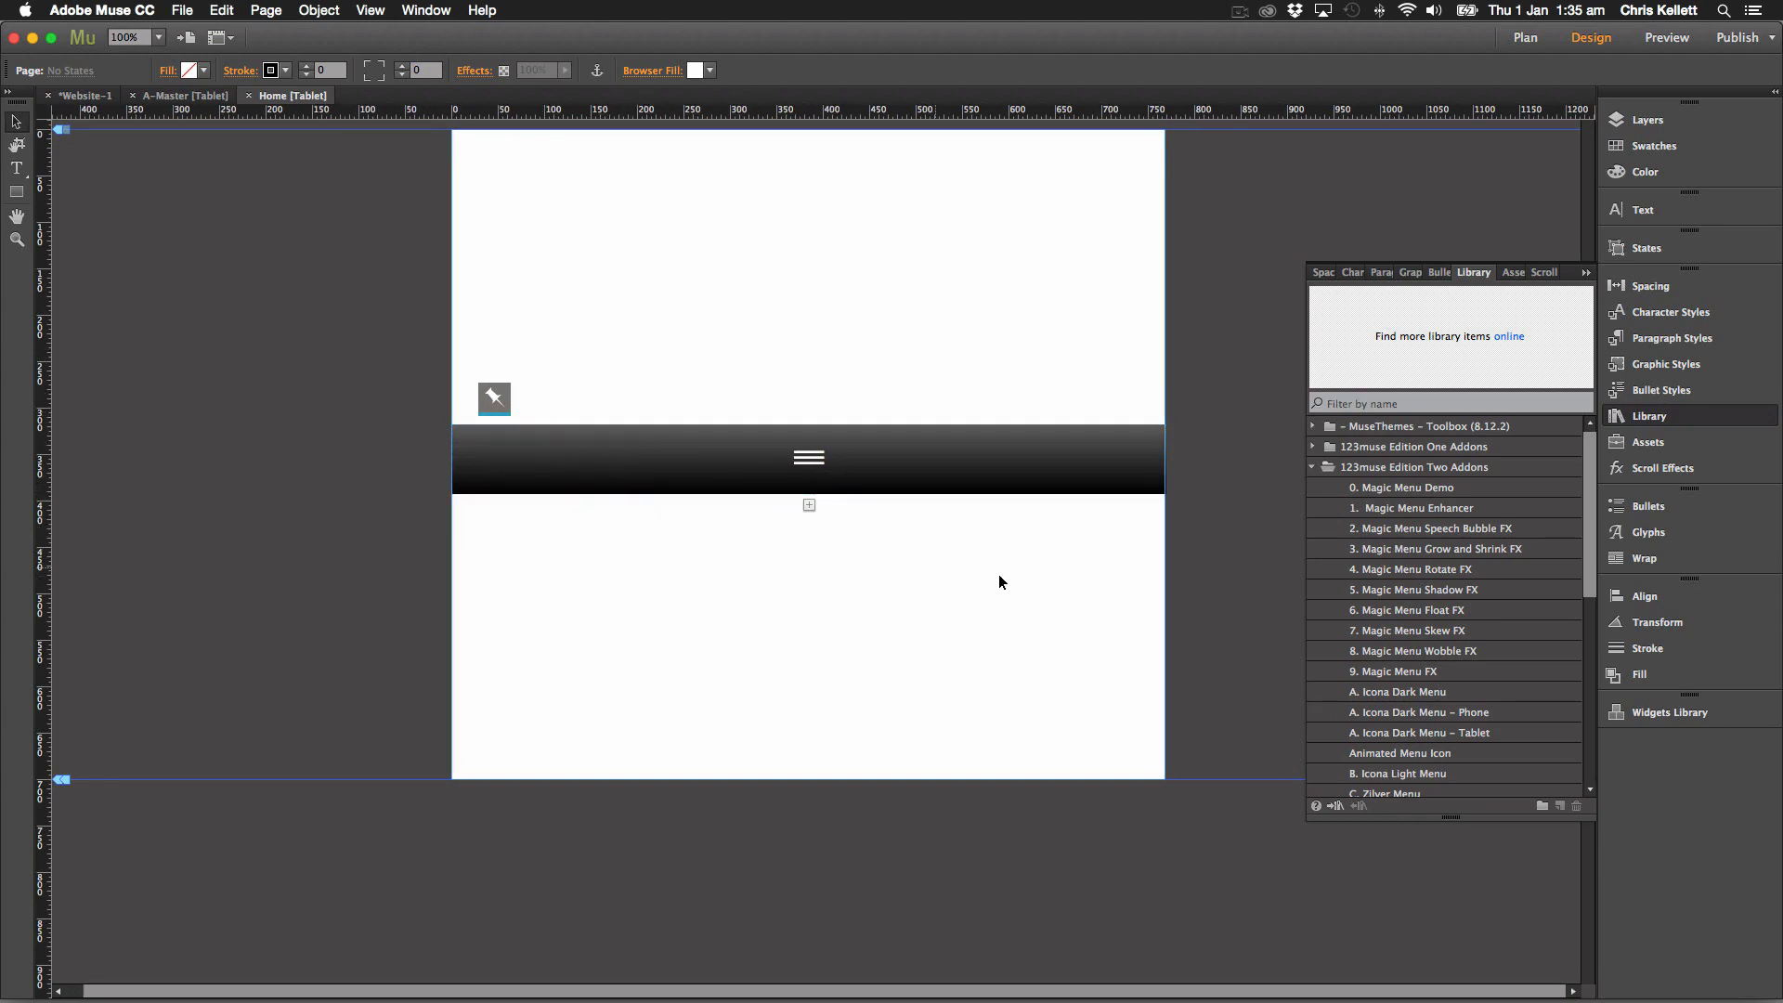
{"action": "left_click_drag", "start_coordinate": [999, 574], "coordinate": [489, 364]}
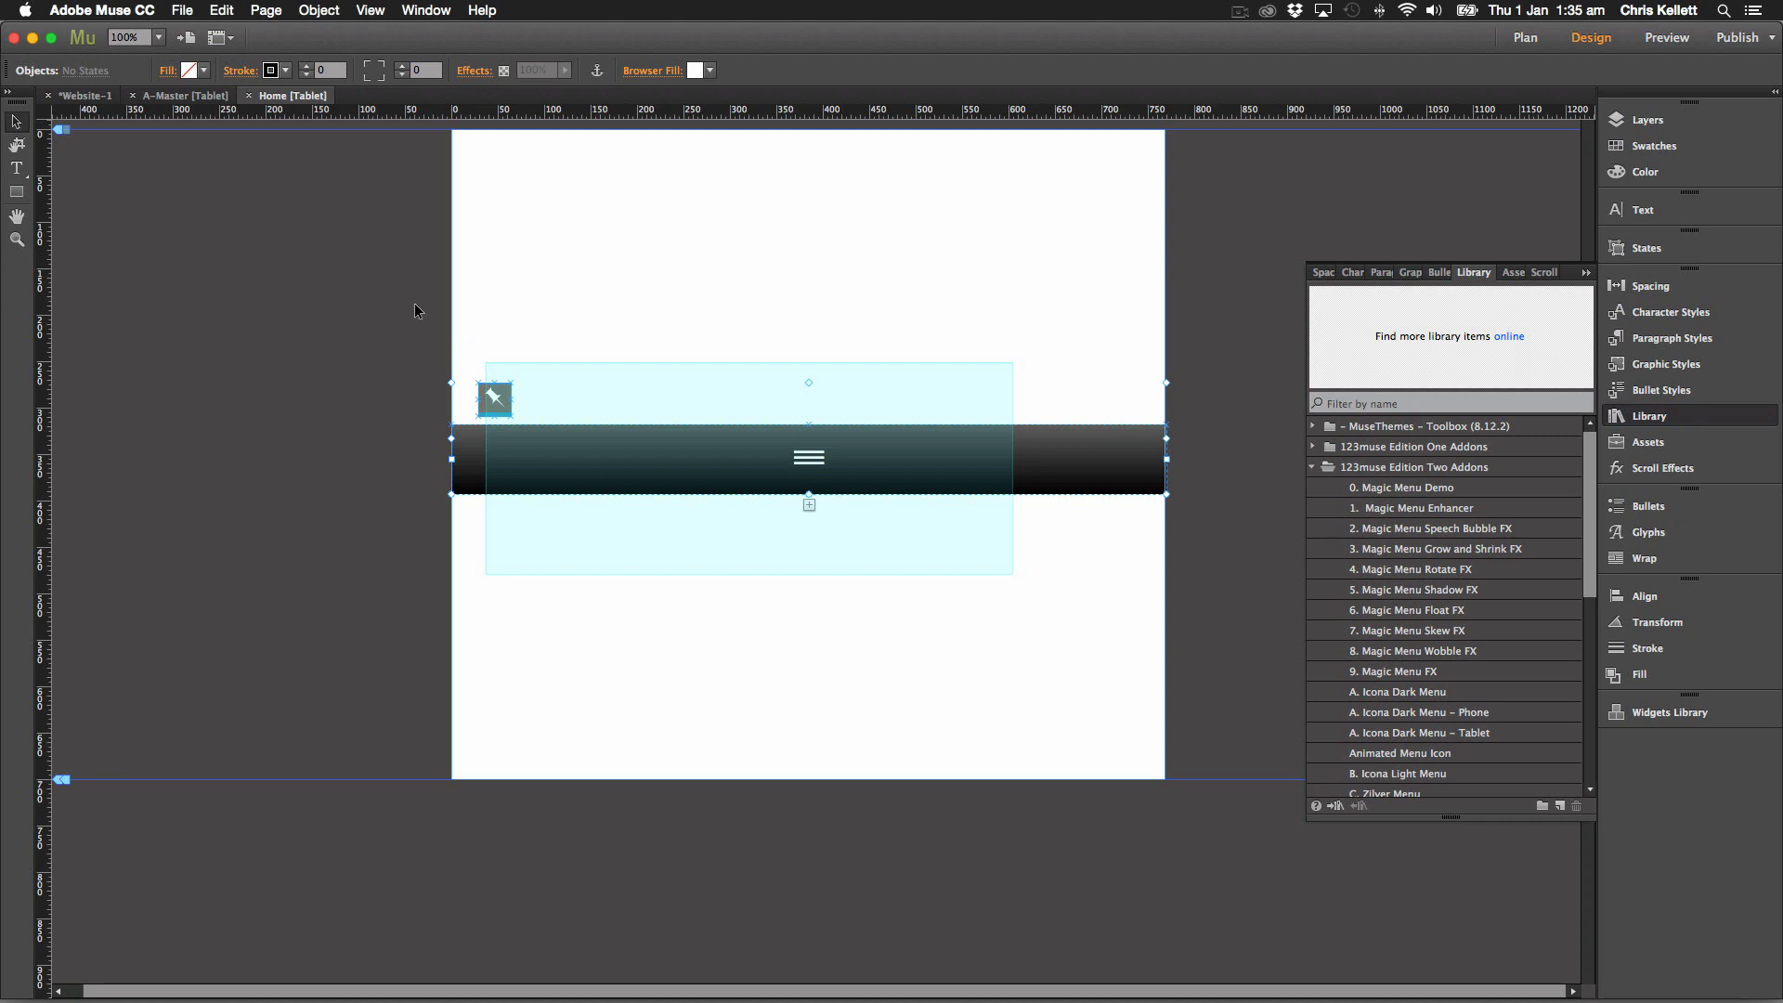
Switch to the A-Master page, then show the site Plan in Phone layout.
{"action": "left_click", "coordinate": [152, 97]}
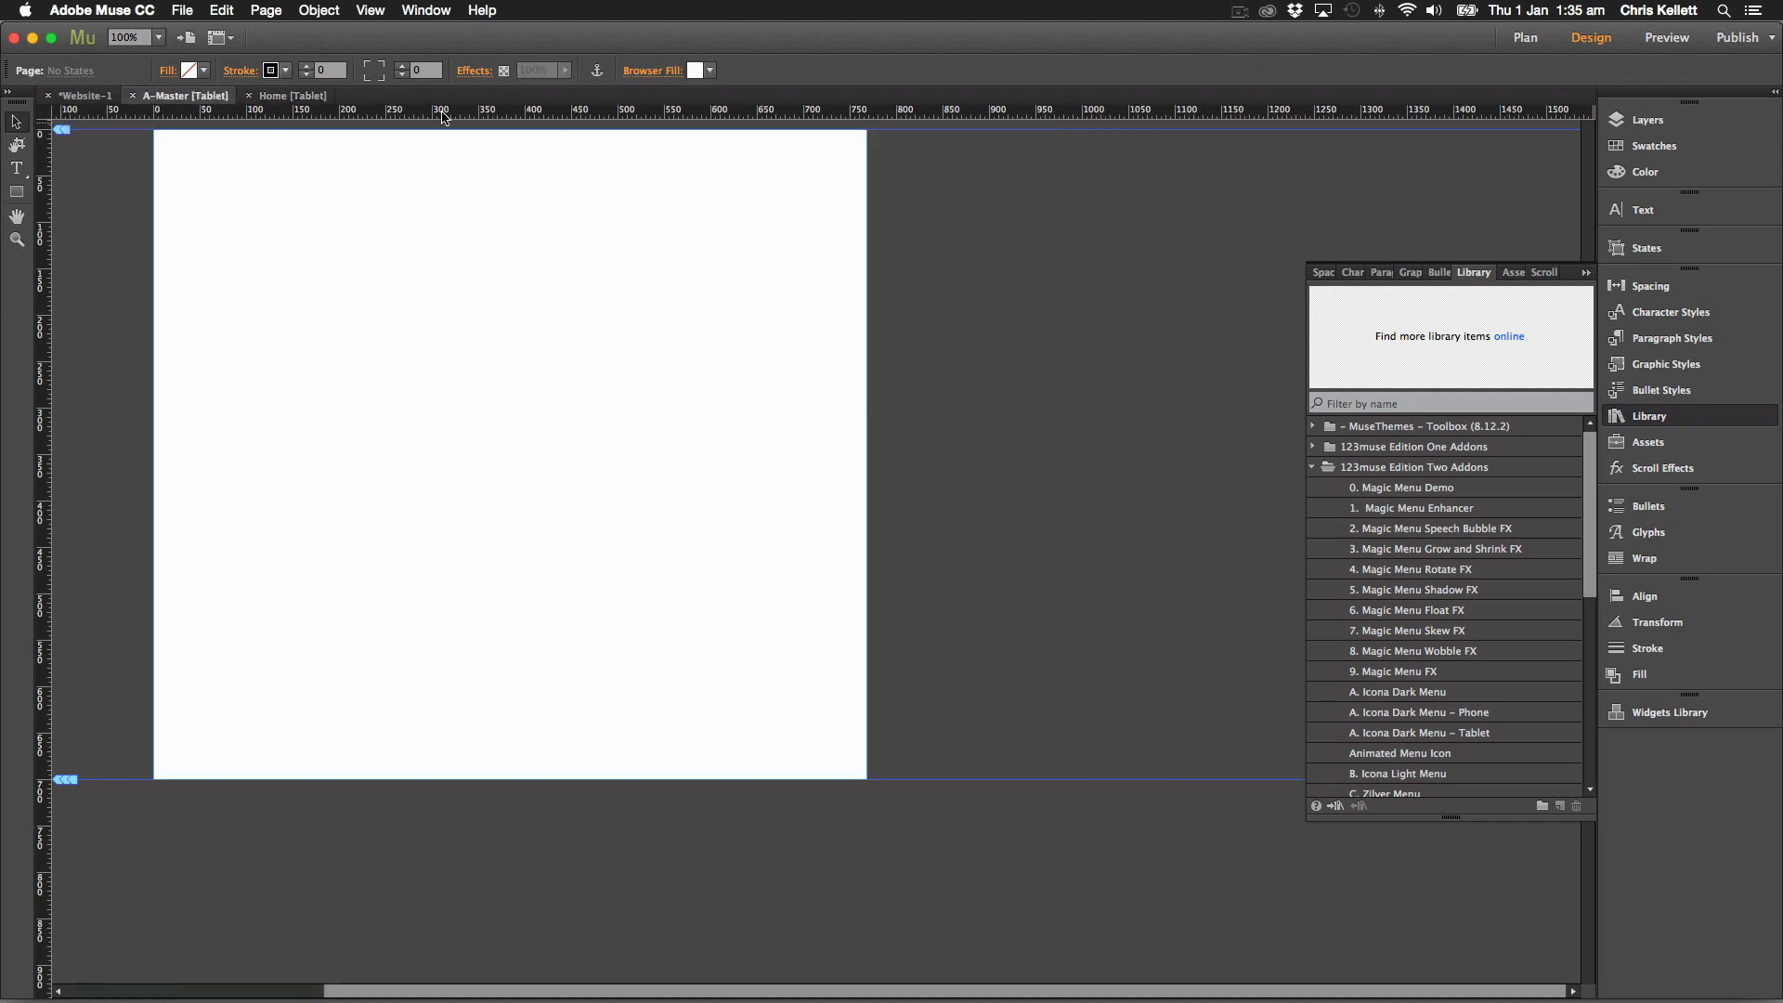
{"action": "left_click", "coordinate": [80, 97]}
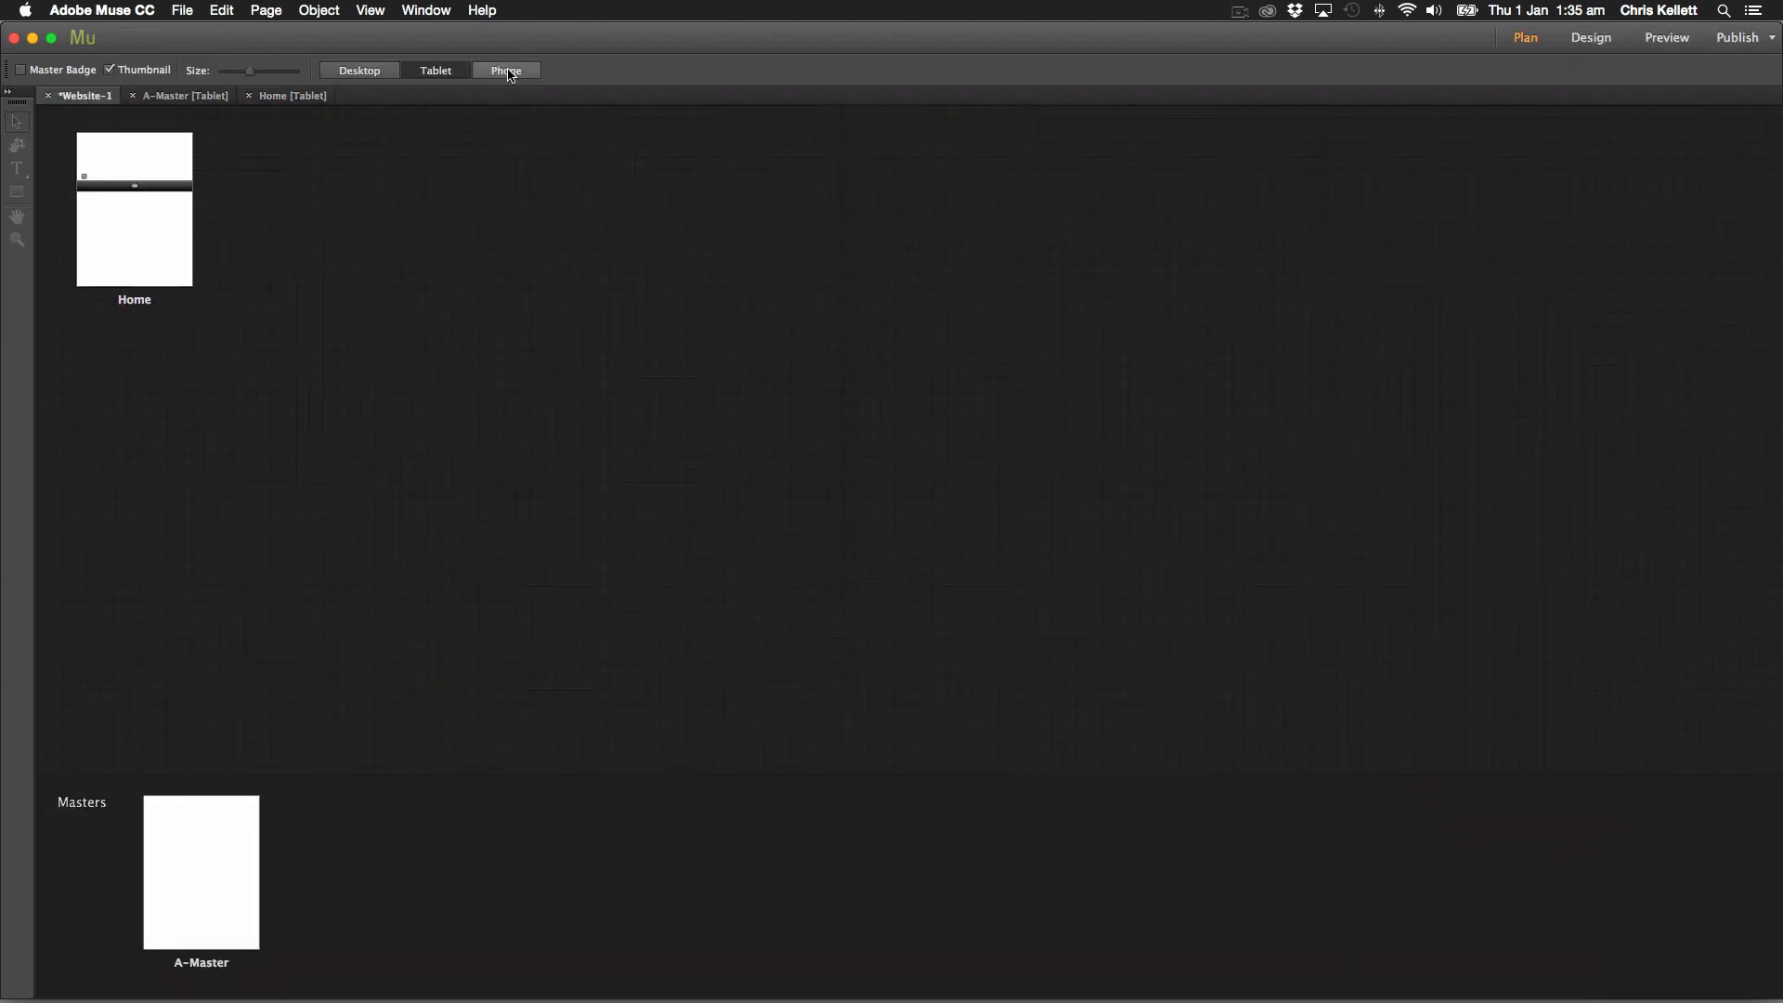
{"action": "left_click", "coordinate": [506, 71]}
Open the Home phone page and paste the dark menu widget onto it at X 0.
{"action": "double_click", "coordinate": [126, 171]}
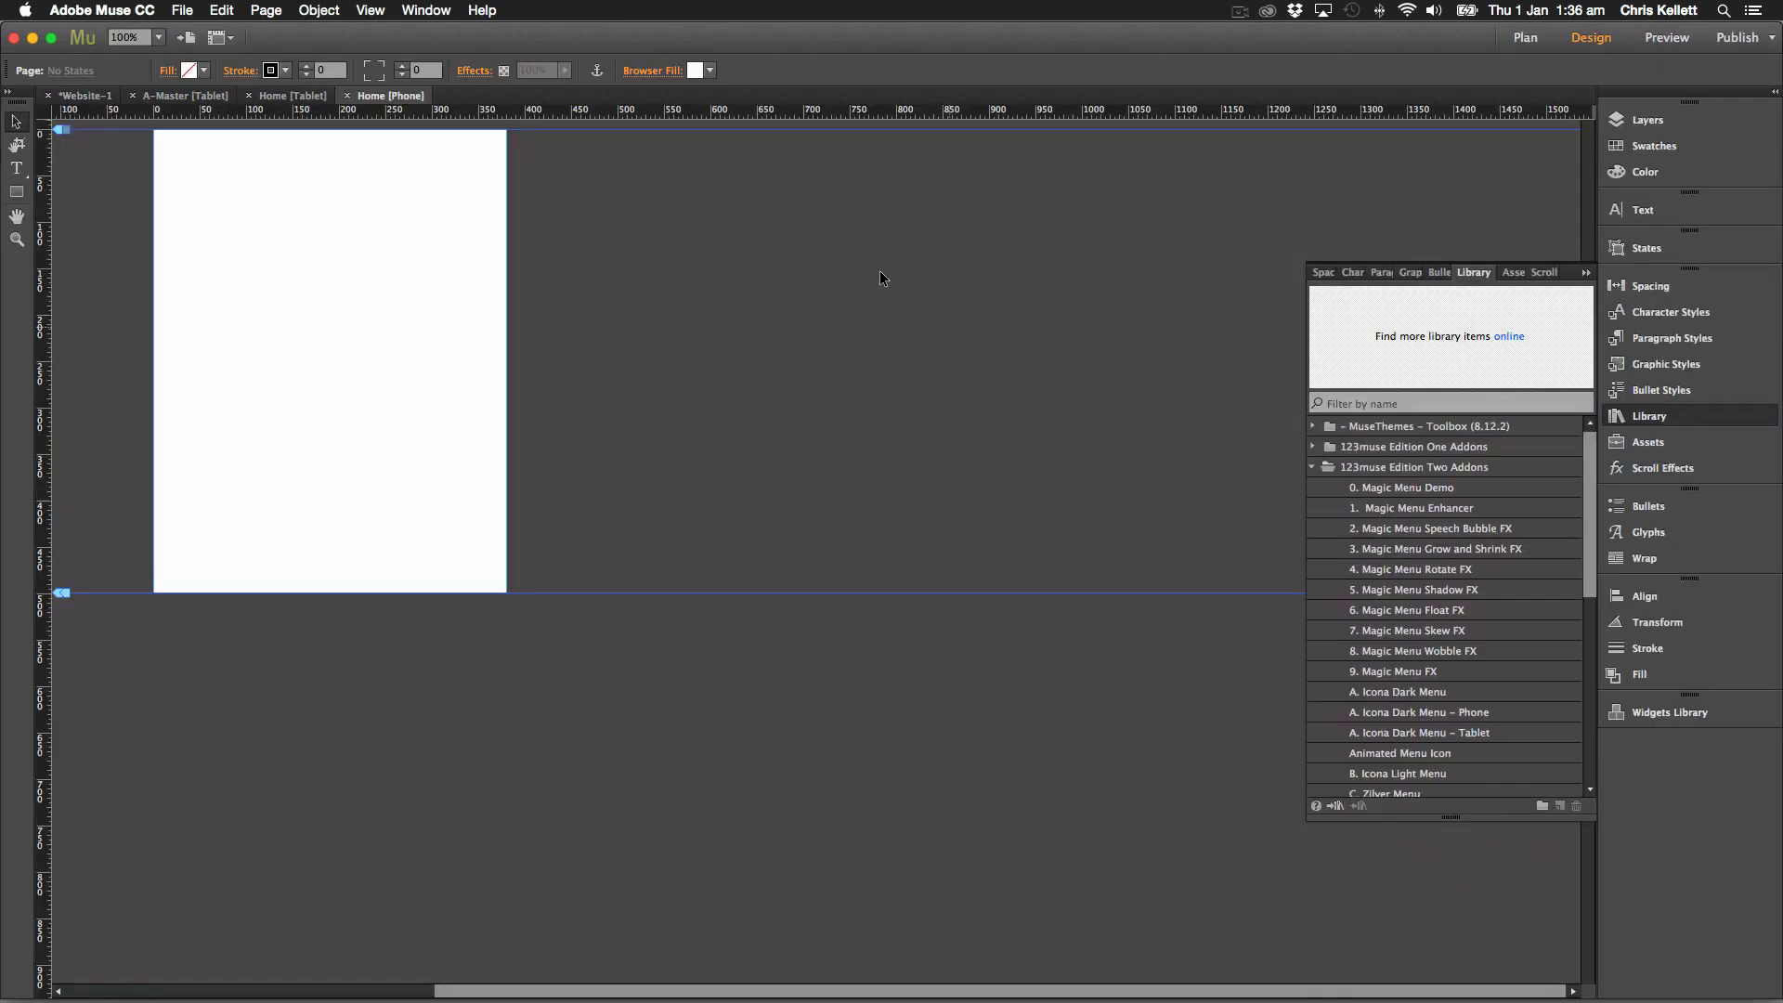
{"action": "key", "text": "super+v"}
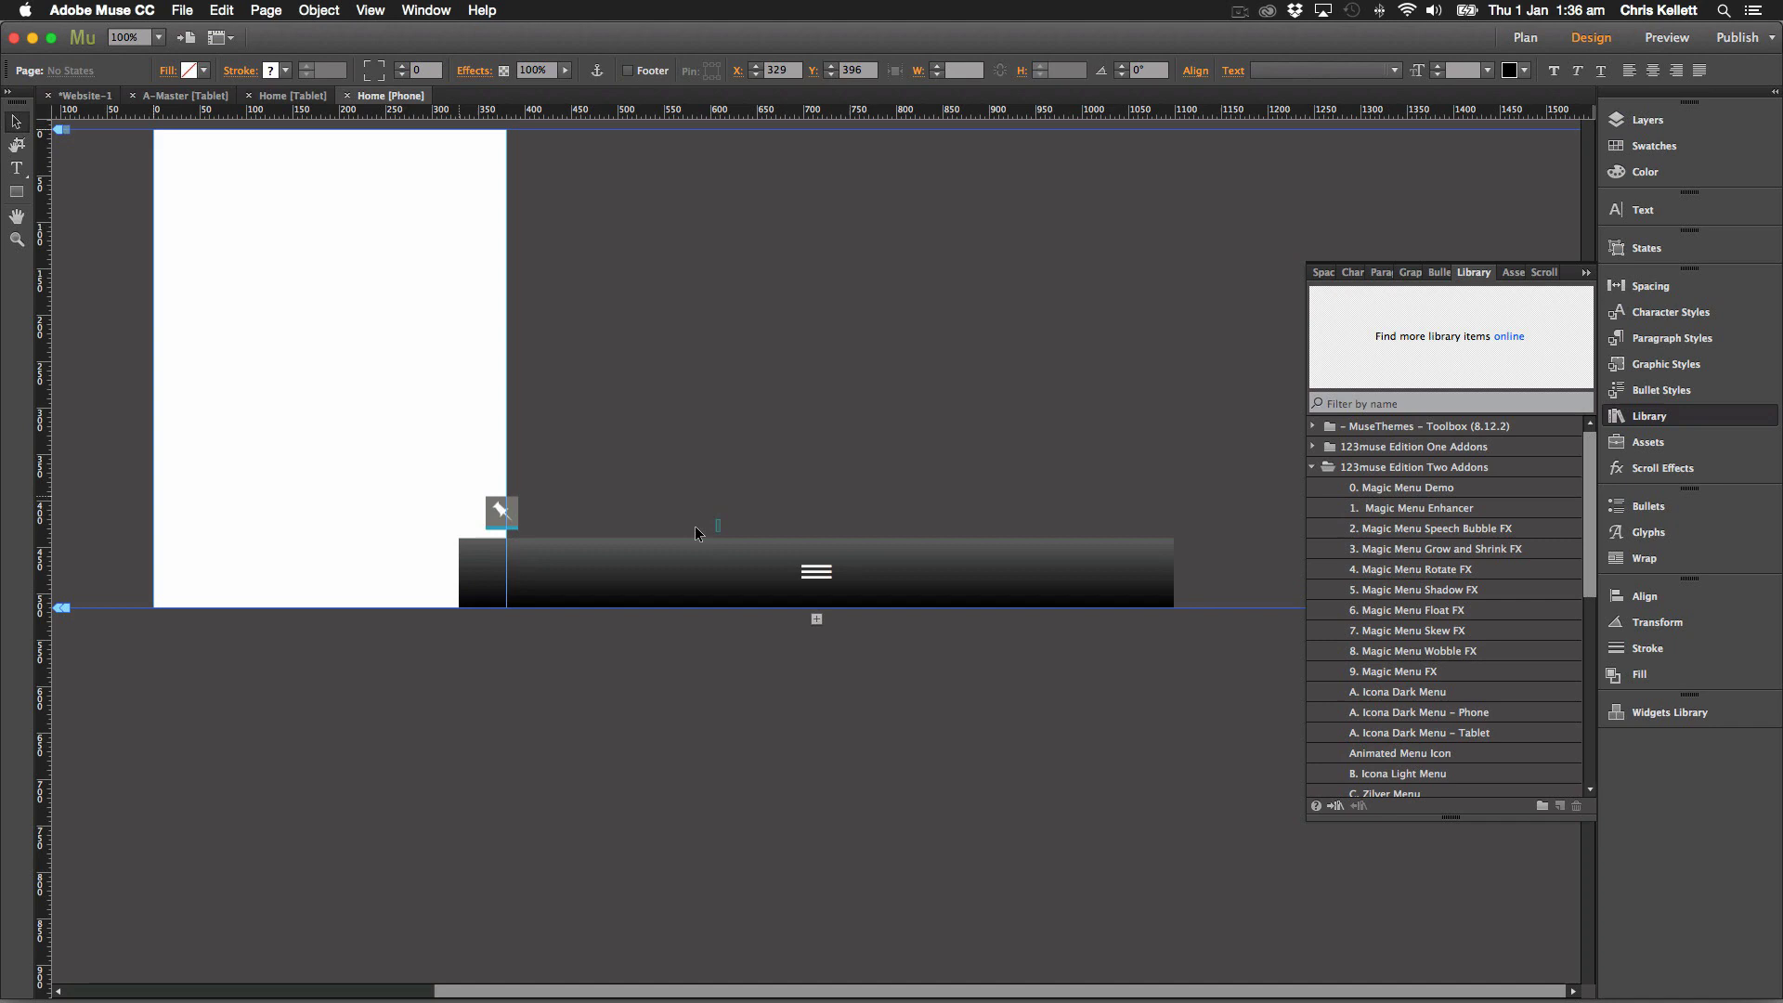
{"action": "left_click", "coordinate": [678, 421]}
{"action": "left_click_drag", "start_coordinate": [448, 438], "coordinate": [821, 668]}
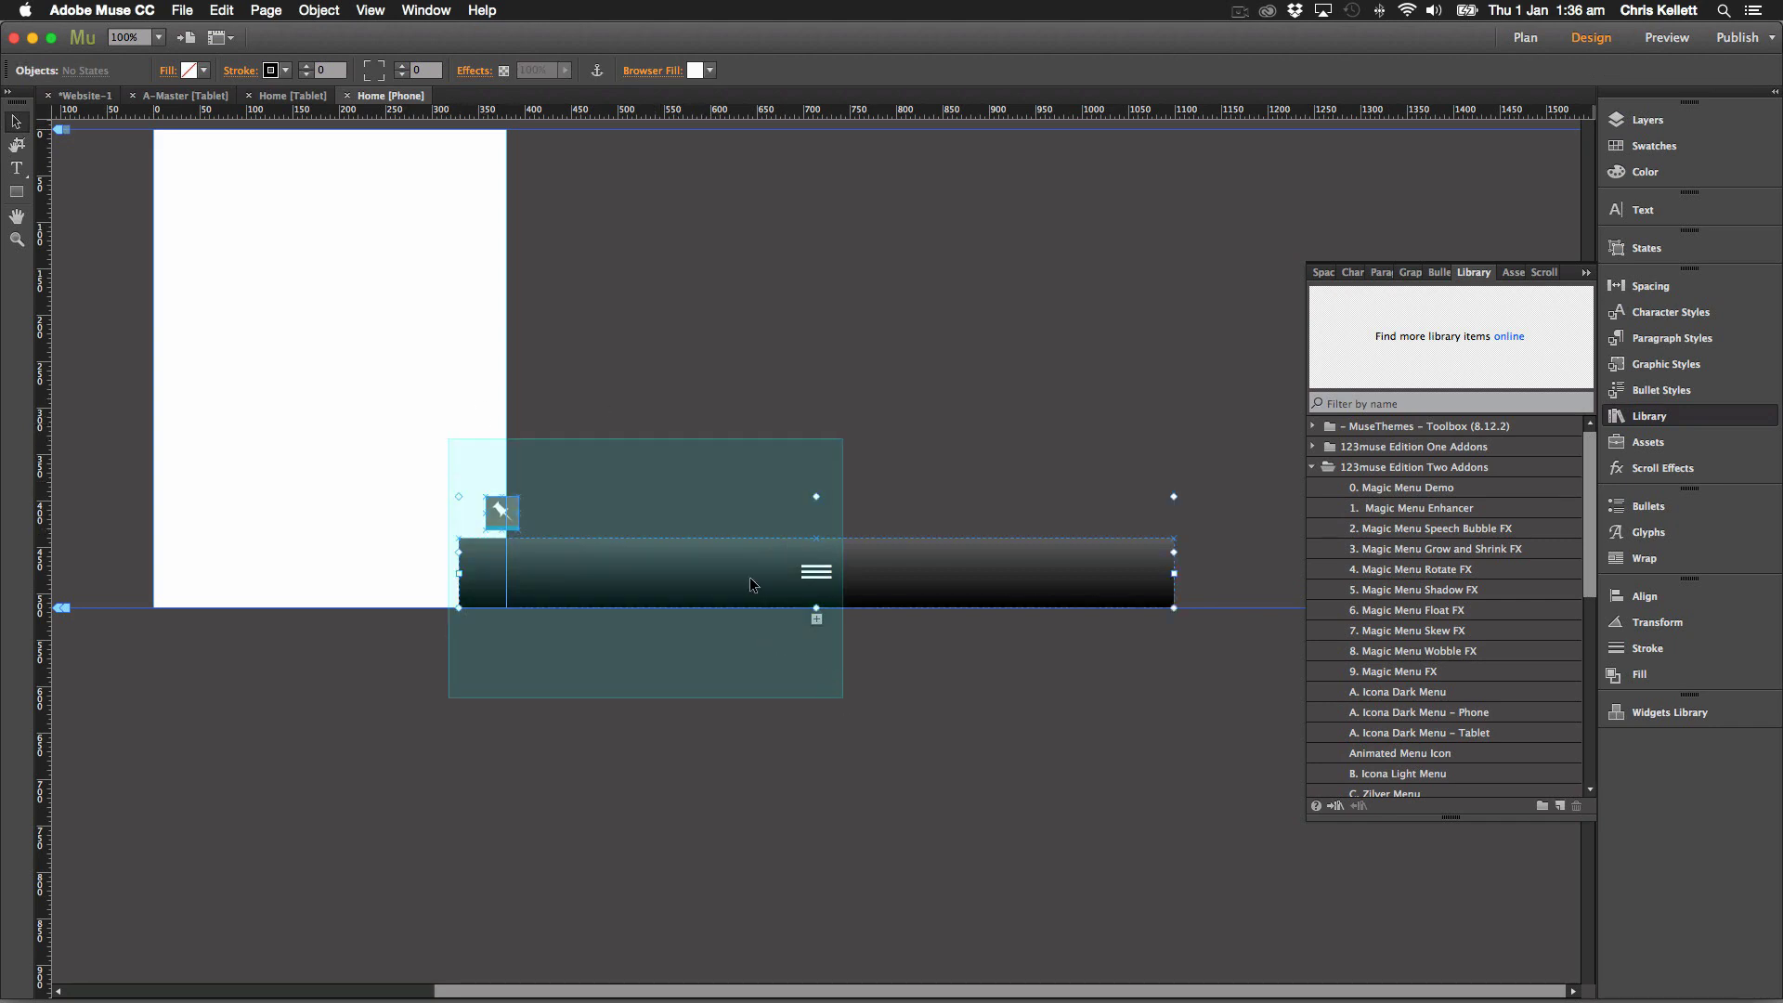
{"action": "left_click_drag", "start_coordinate": [752, 585], "coordinate": [444, 382]}
Expand the menu bar to show its icon panel and select the icon menu inside.
{"action": "left_click", "coordinate": [592, 398]}
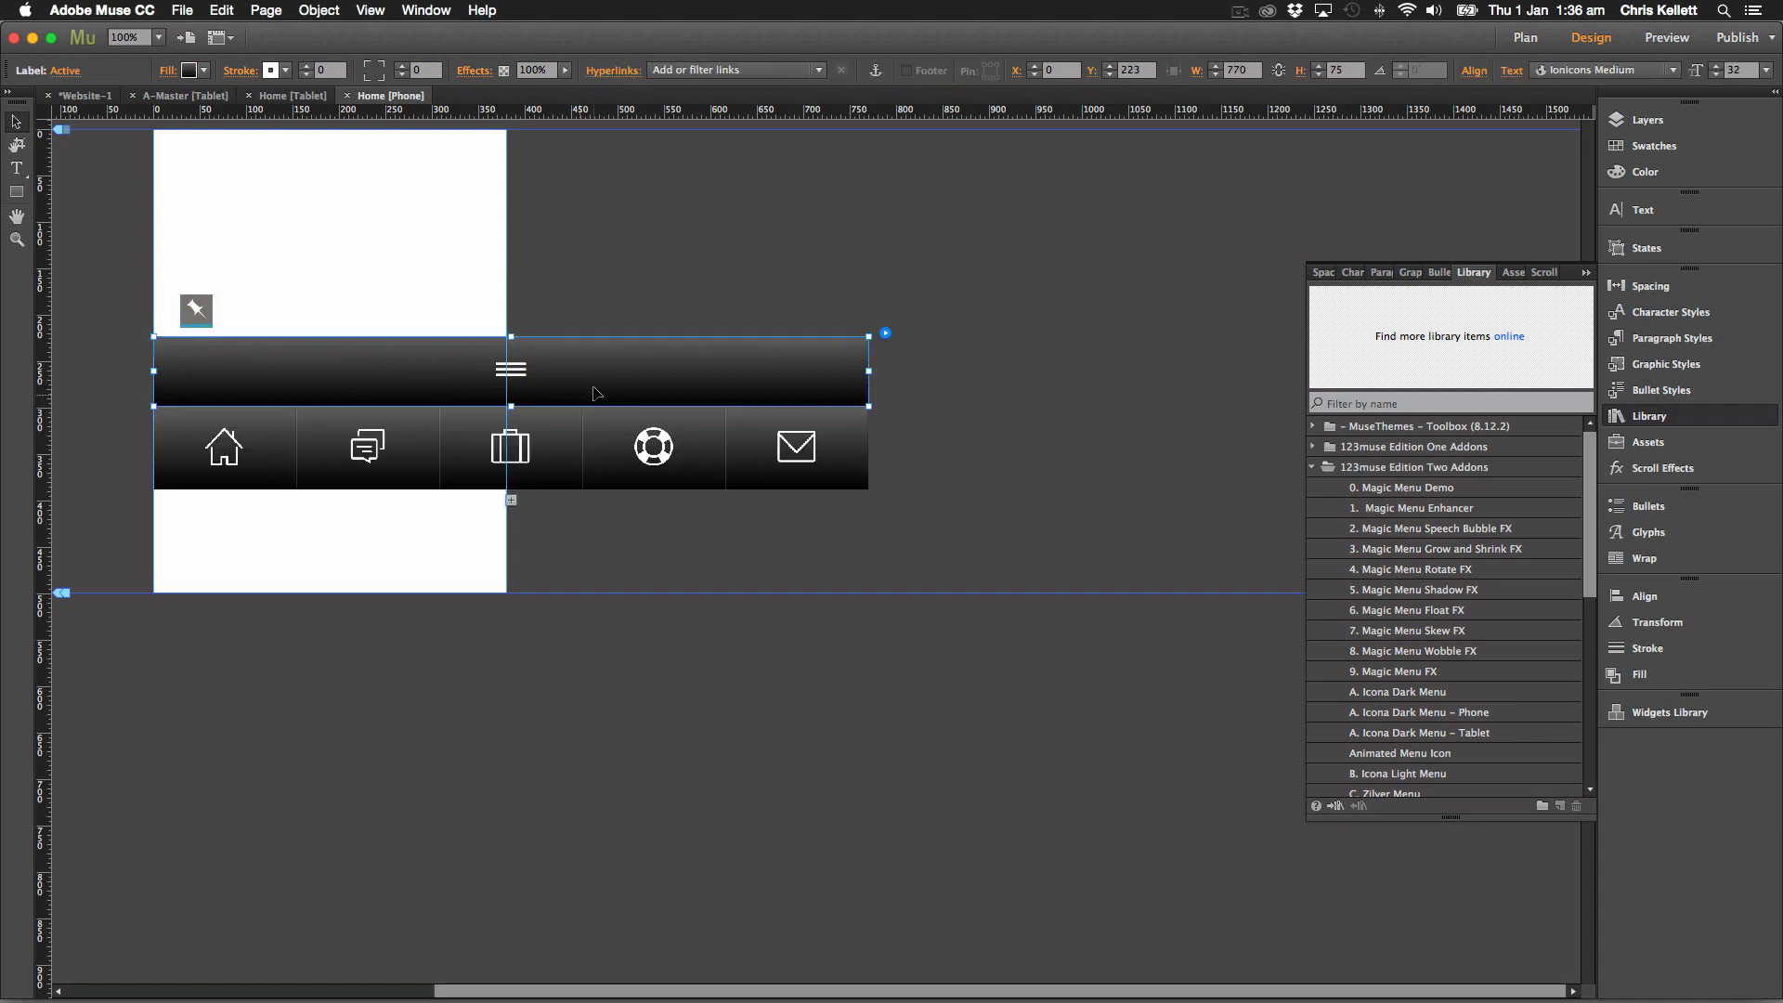
{"action": "left_click", "coordinate": [402, 446]}
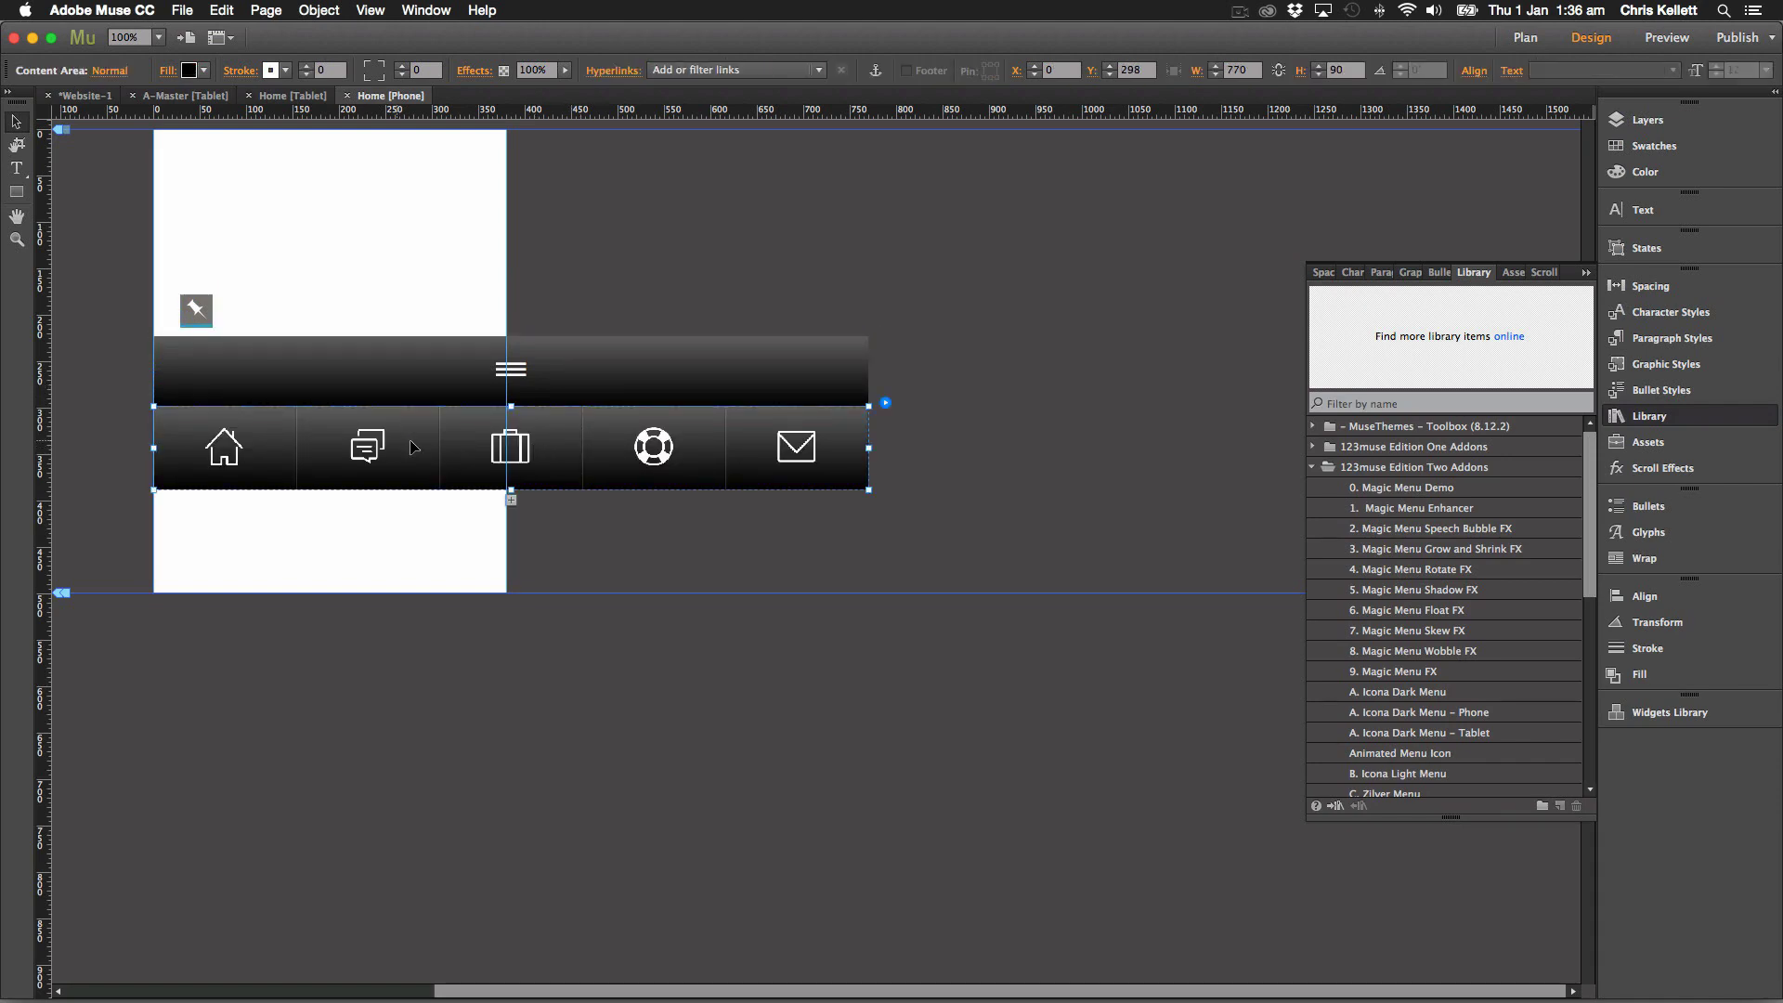
{"action": "left_click", "coordinate": [414, 447]}
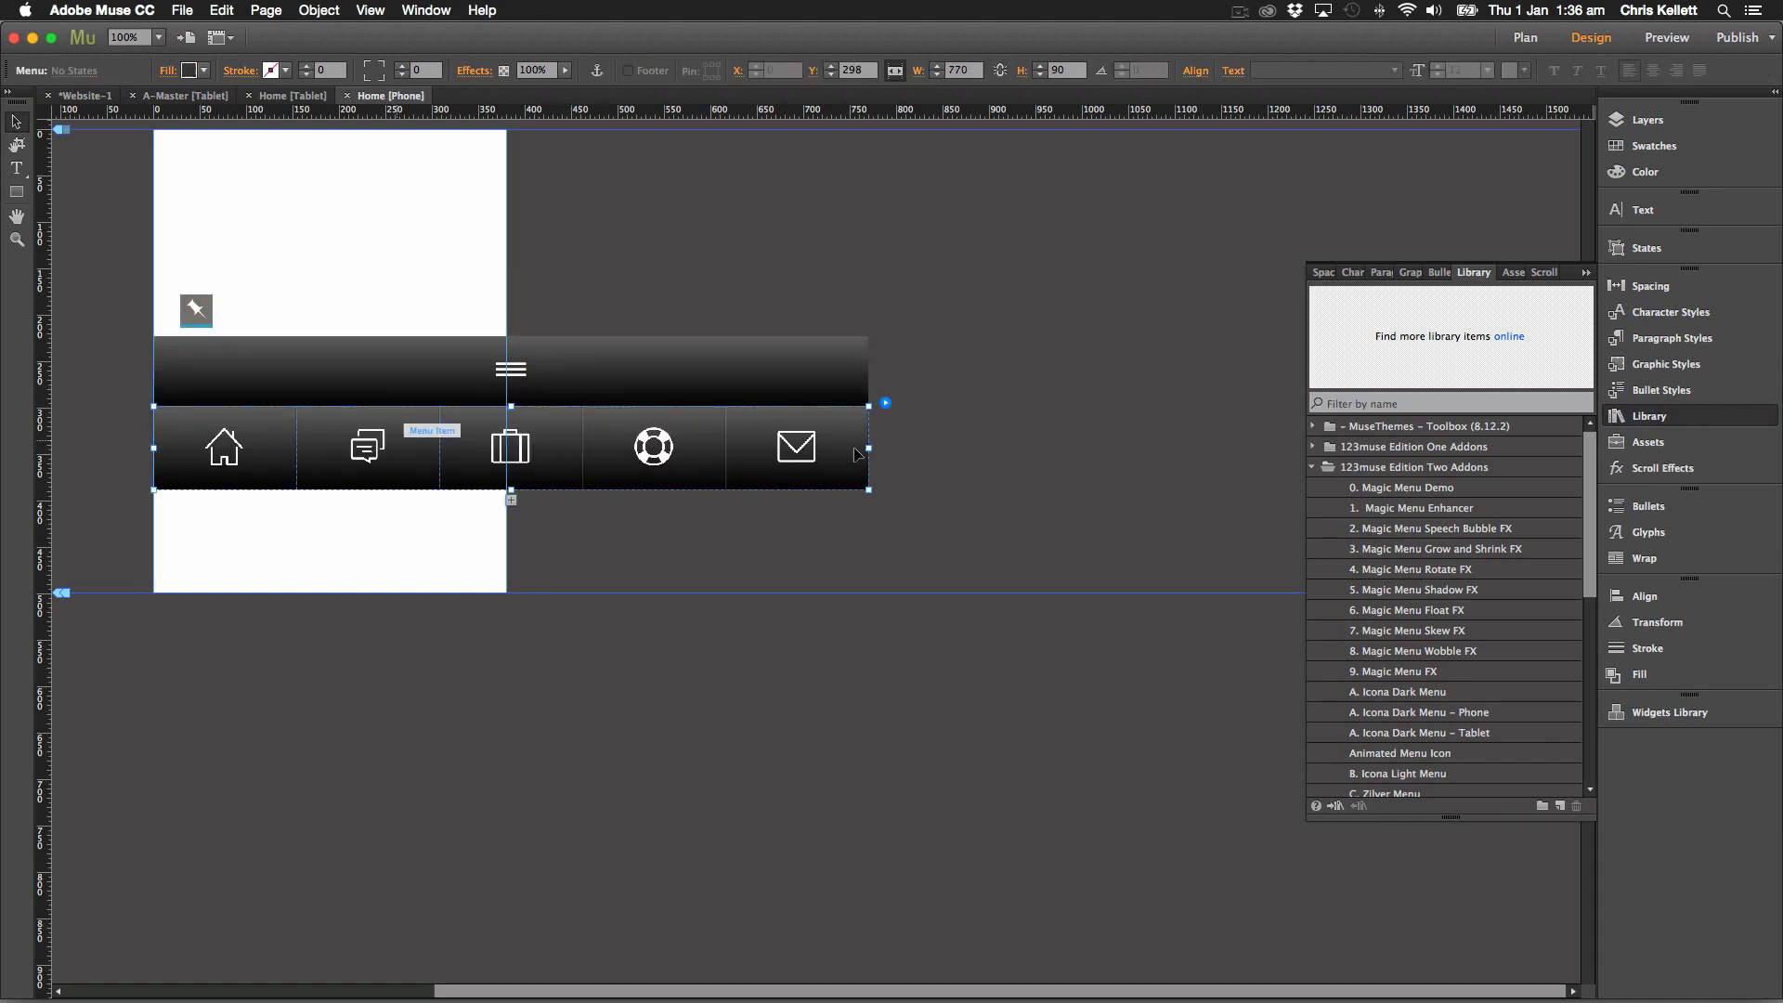
{"action": "left_click", "coordinate": [803, 602]}
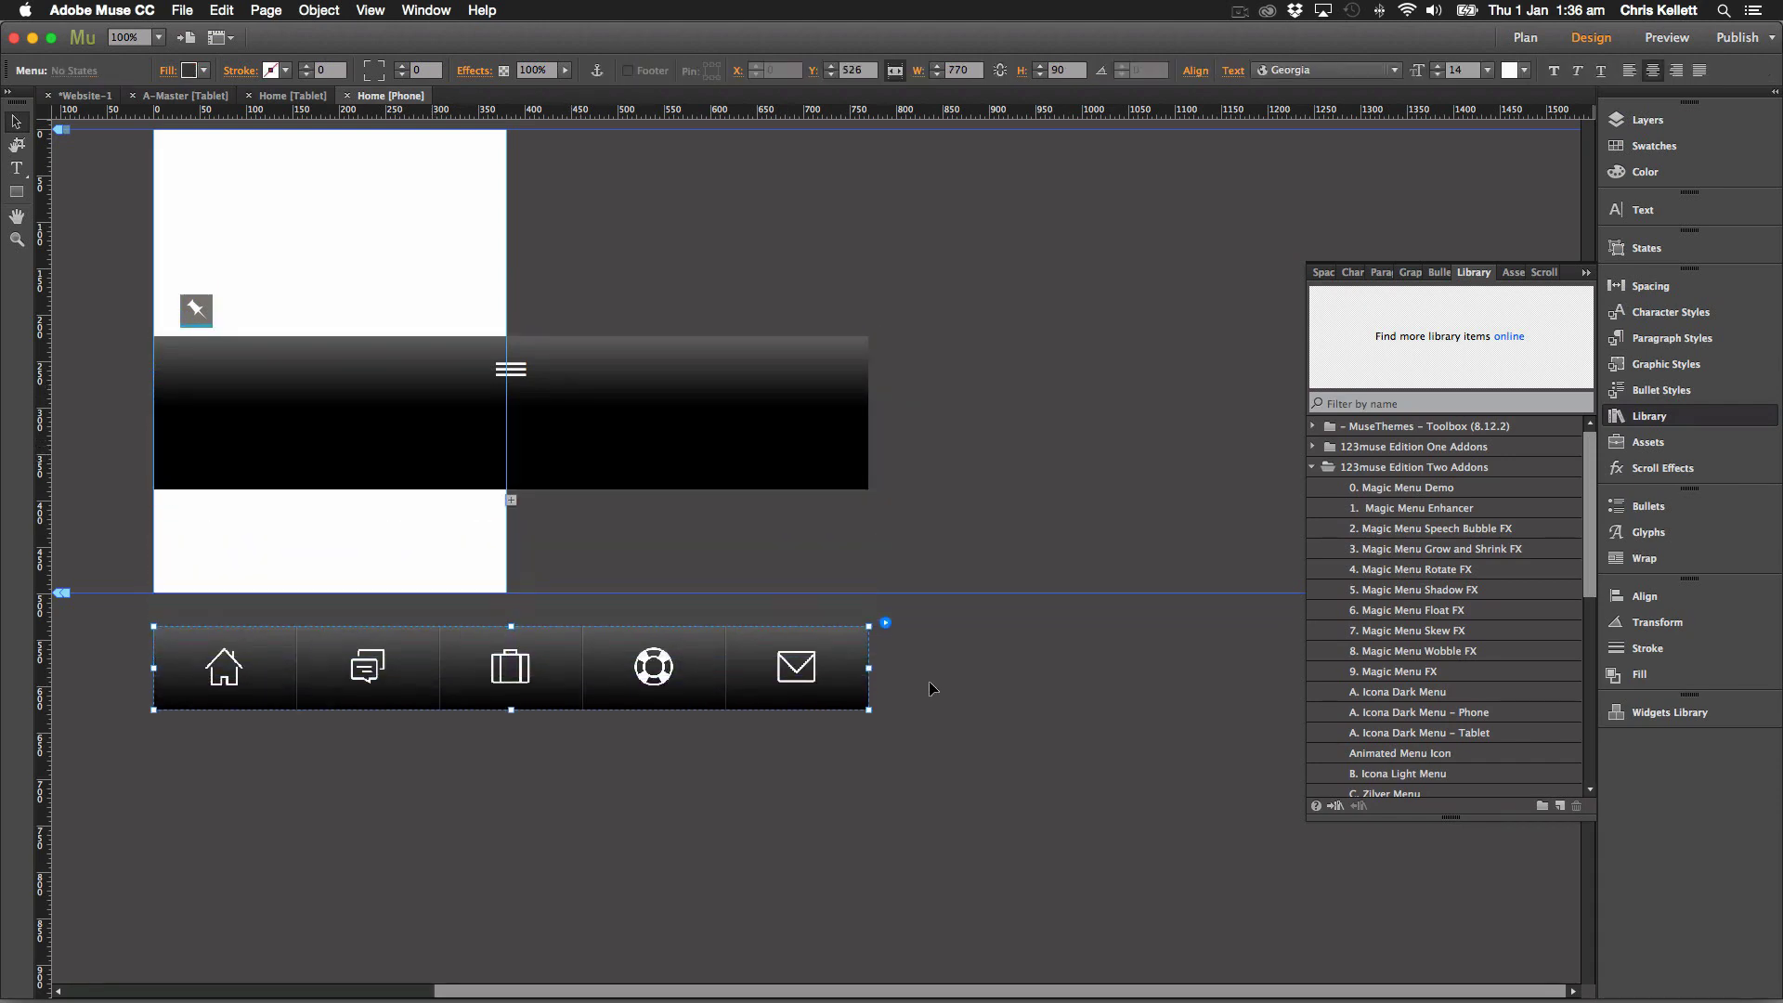
Narrow the accordion to the 380 px phone width and move the icon menu up.
{"action": "left_click", "coordinate": [865, 395]}
{"action": "left_click_drag", "start_coordinate": [868, 412], "coordinate": [506, 408]}
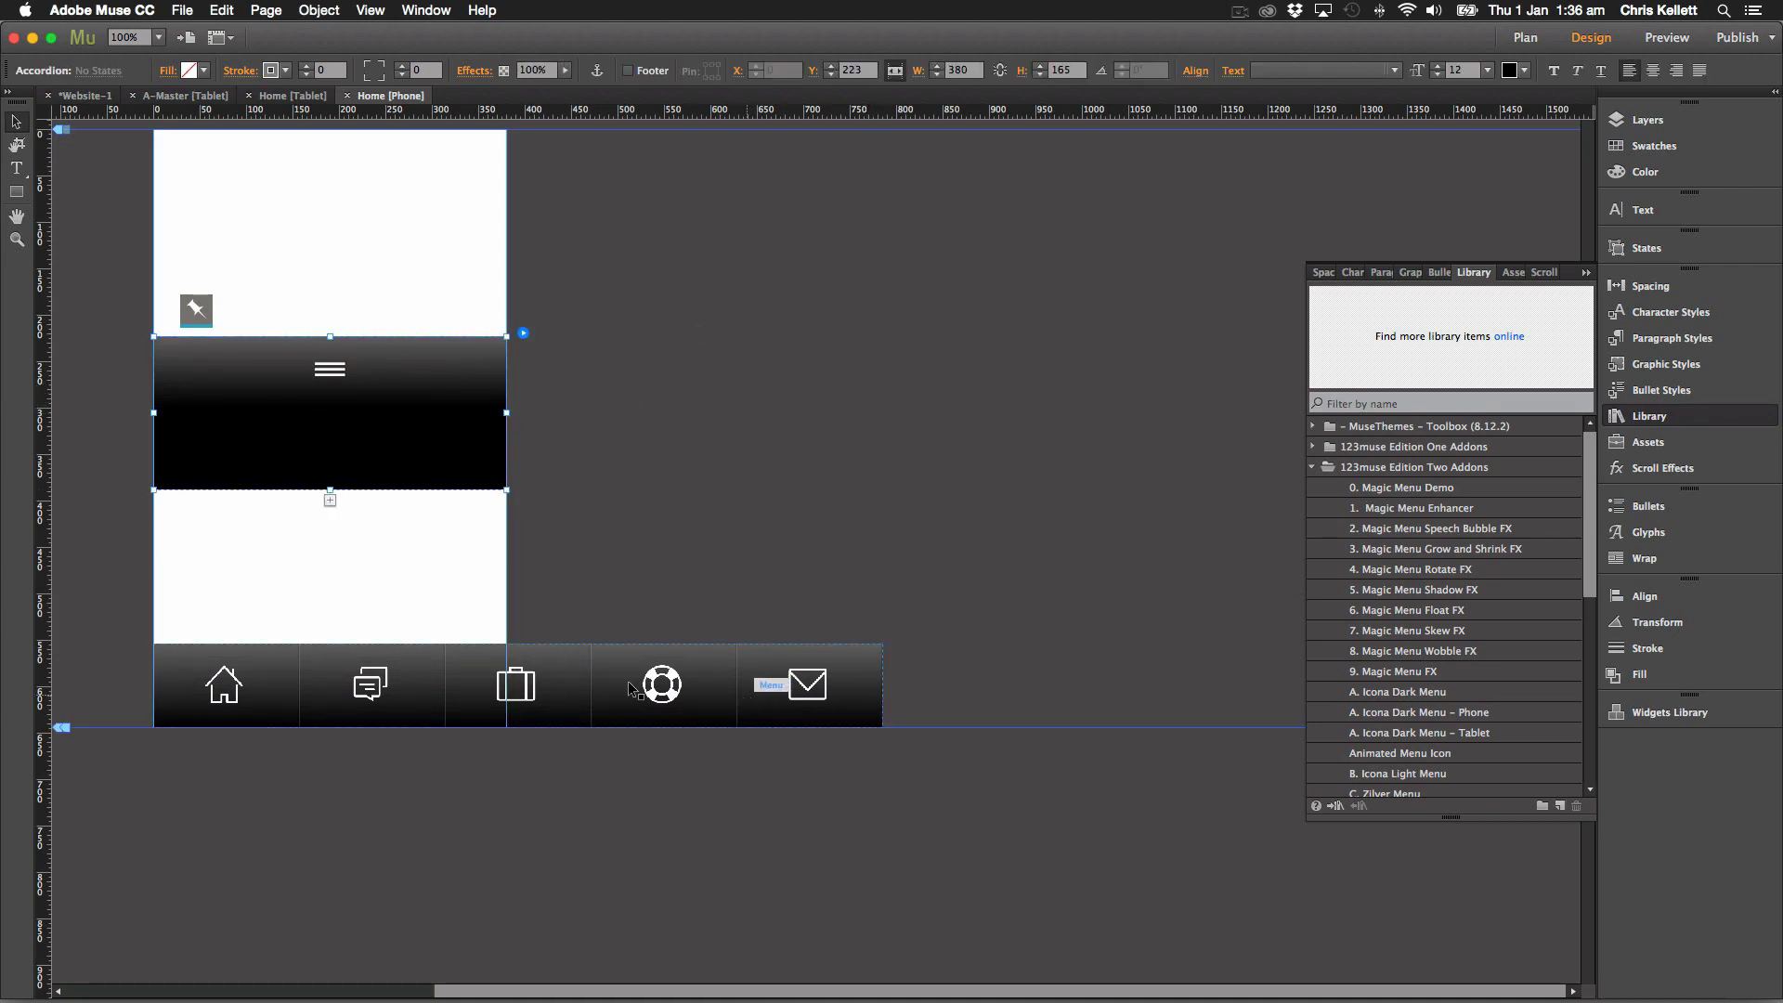
{"action": "left_click_drag", "start_coordinate": [631, 689], "coordinate": [575, 614]}
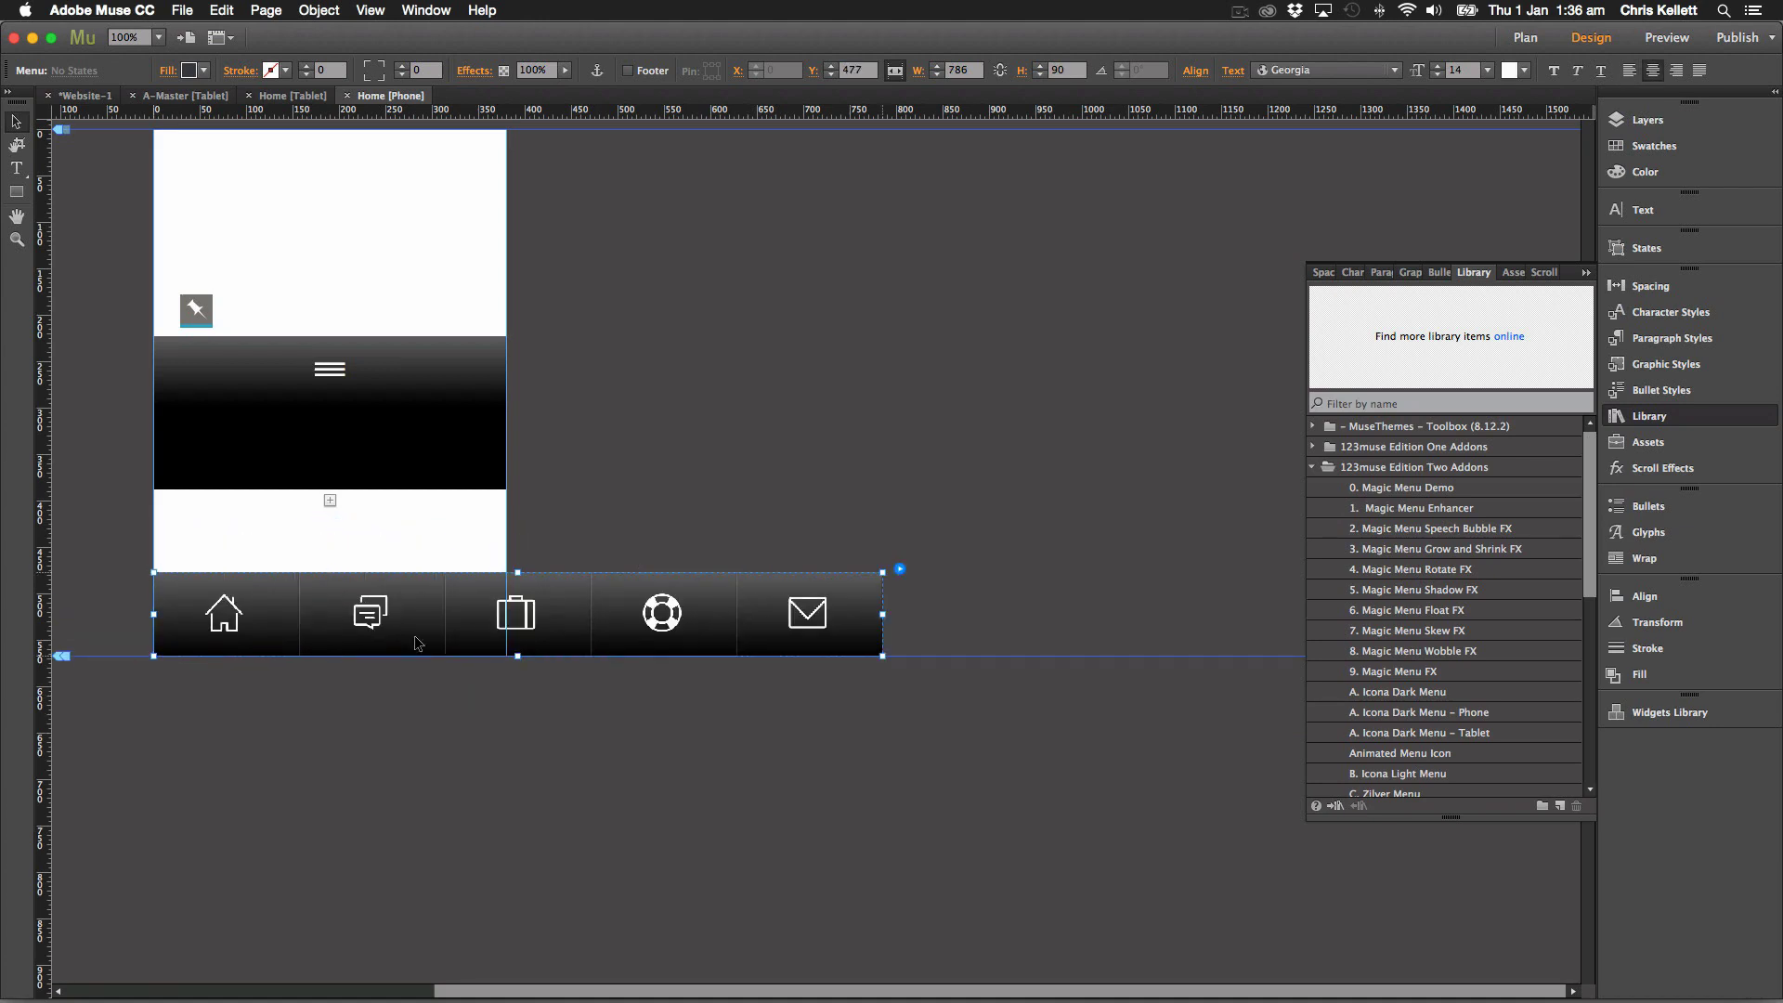
{"action": "left_click", "coordinate": [280, 542]}
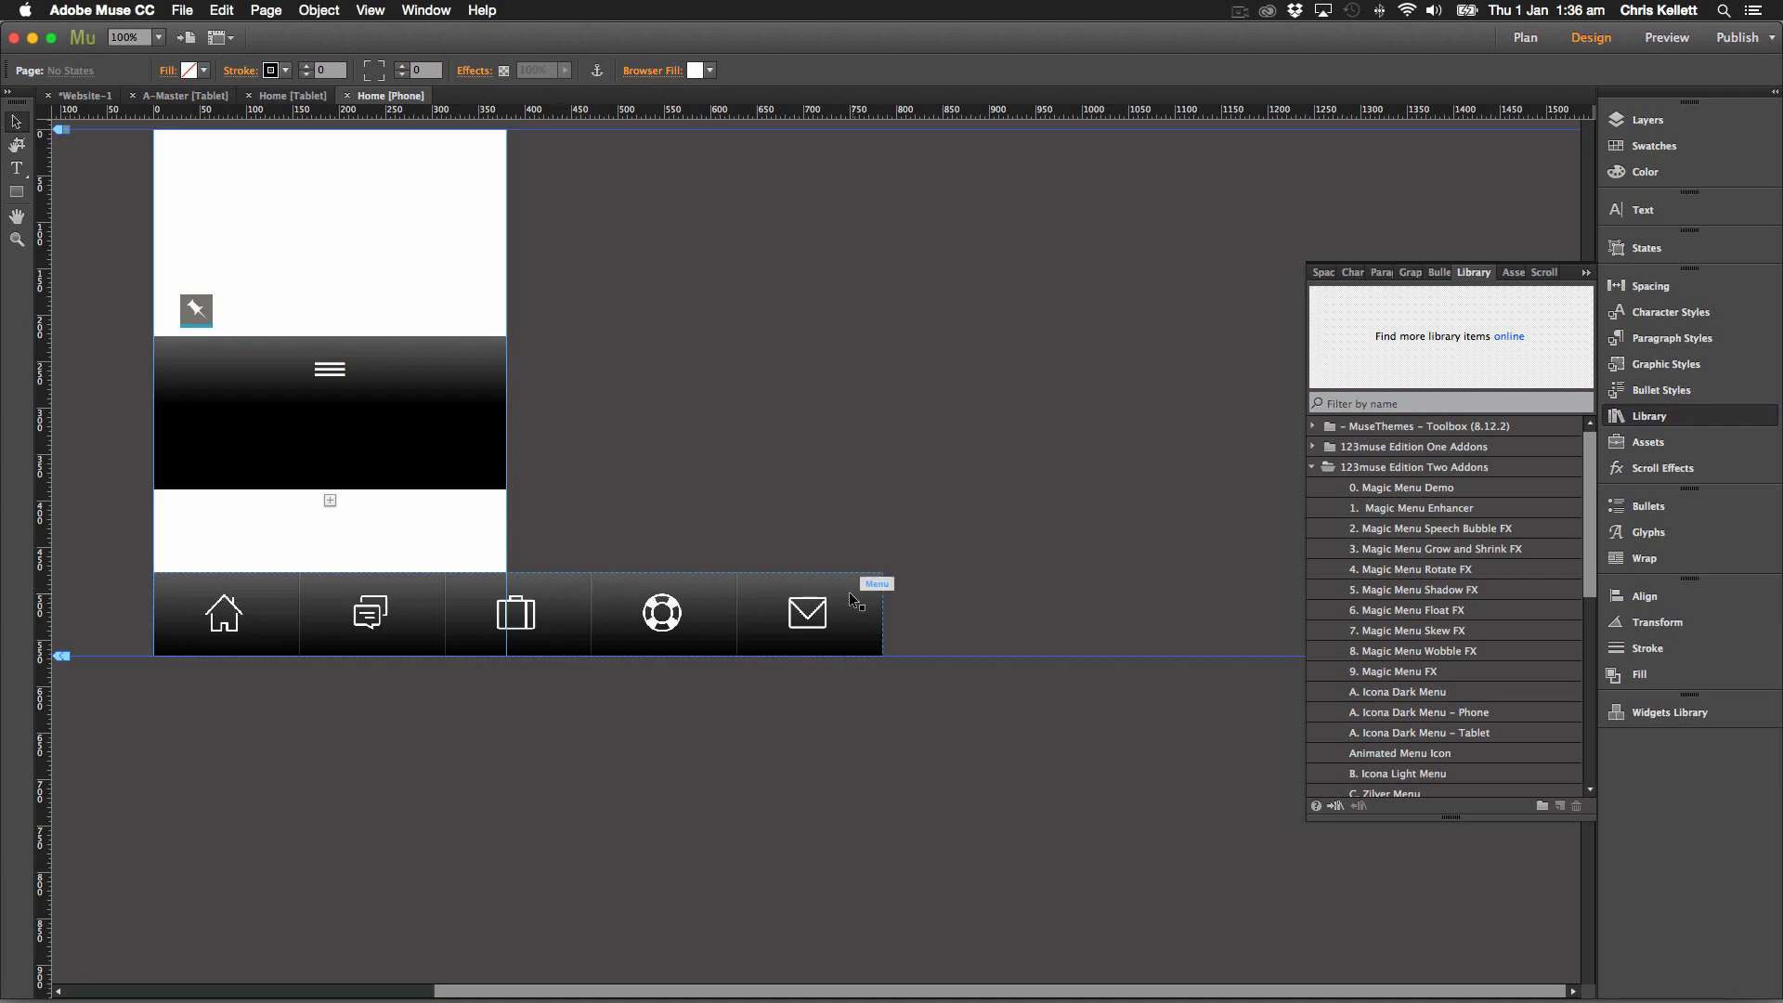
Delete the lifebuoy button, leaving a four-button icon menu.
{"action": "left_click", "coordinate": [730, 597]}
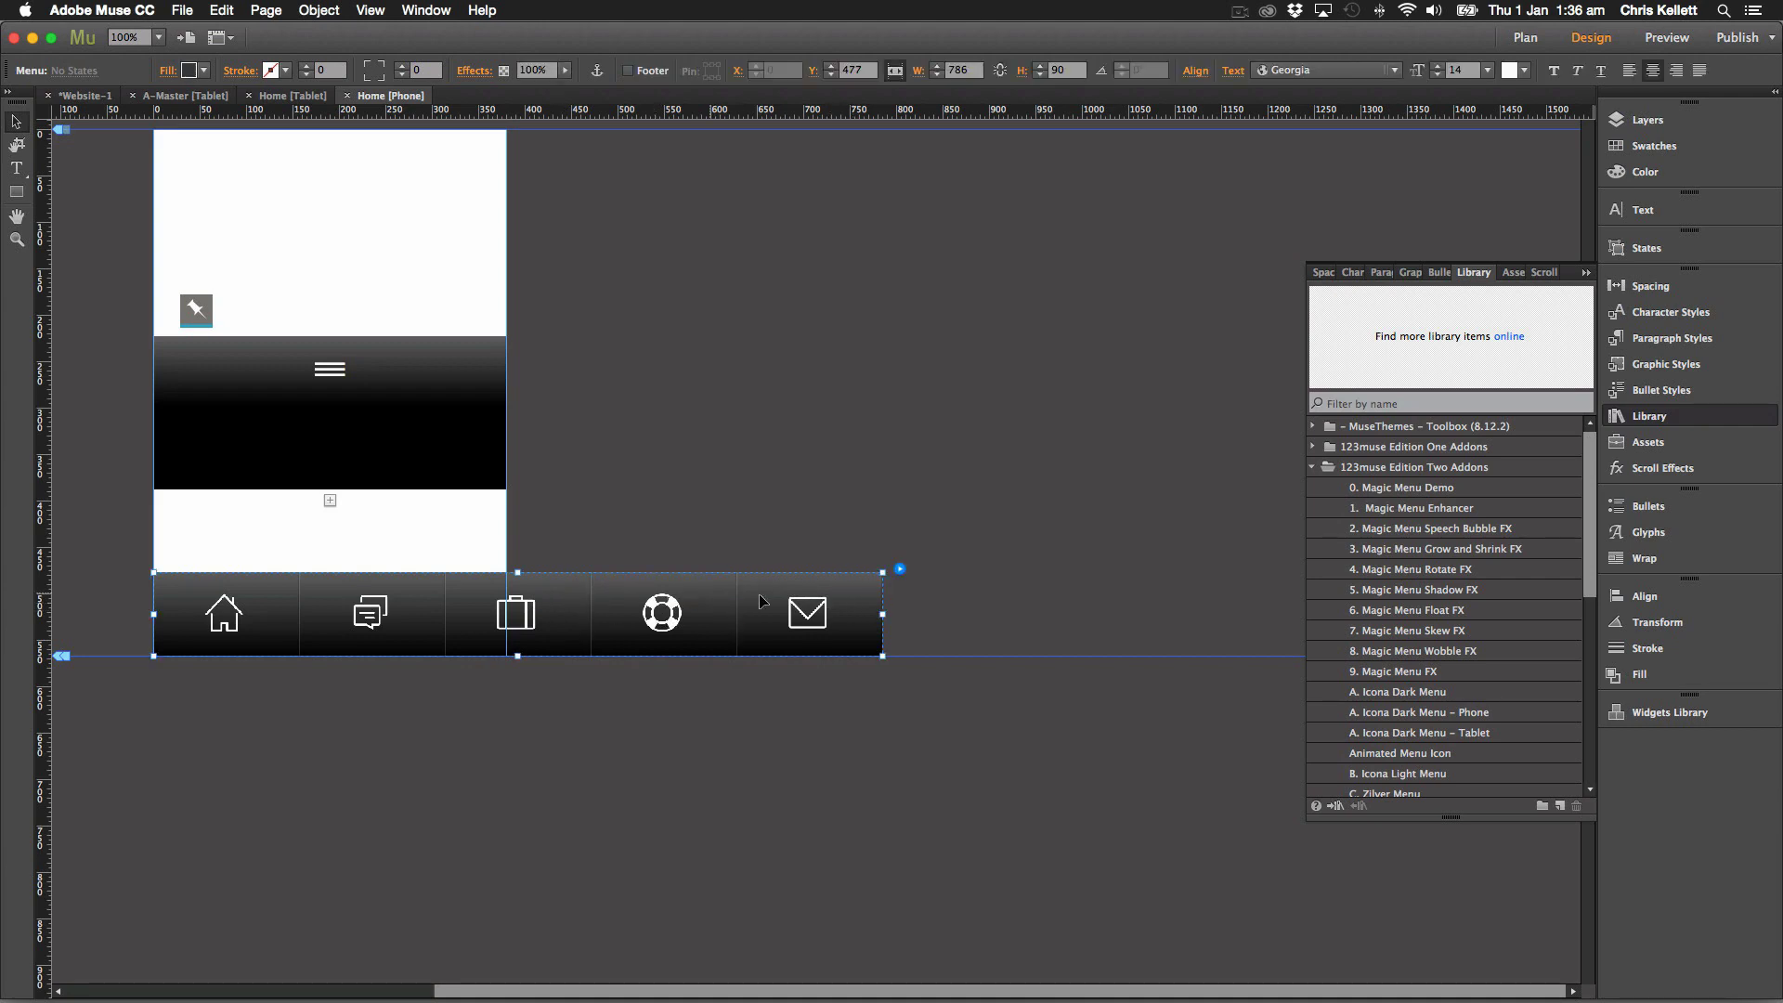
{"action": "left_click", "coordinate": [712, 594]}
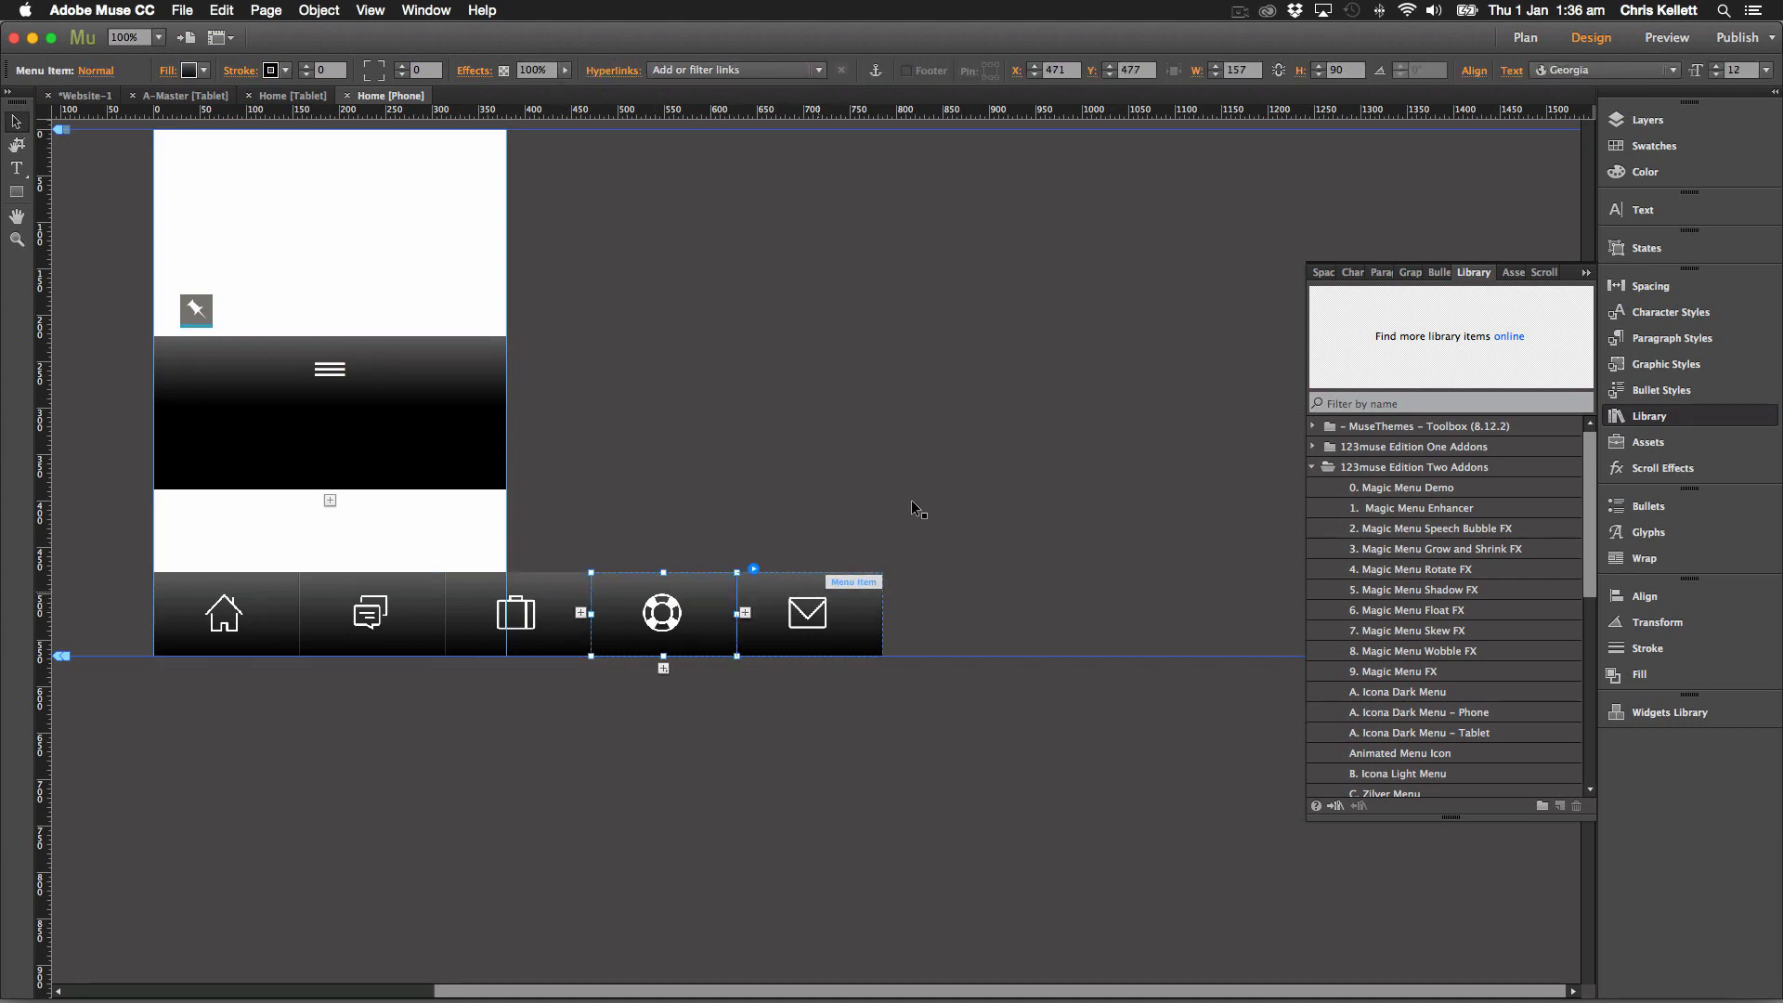
{"action": "key", "text": "Delete"}
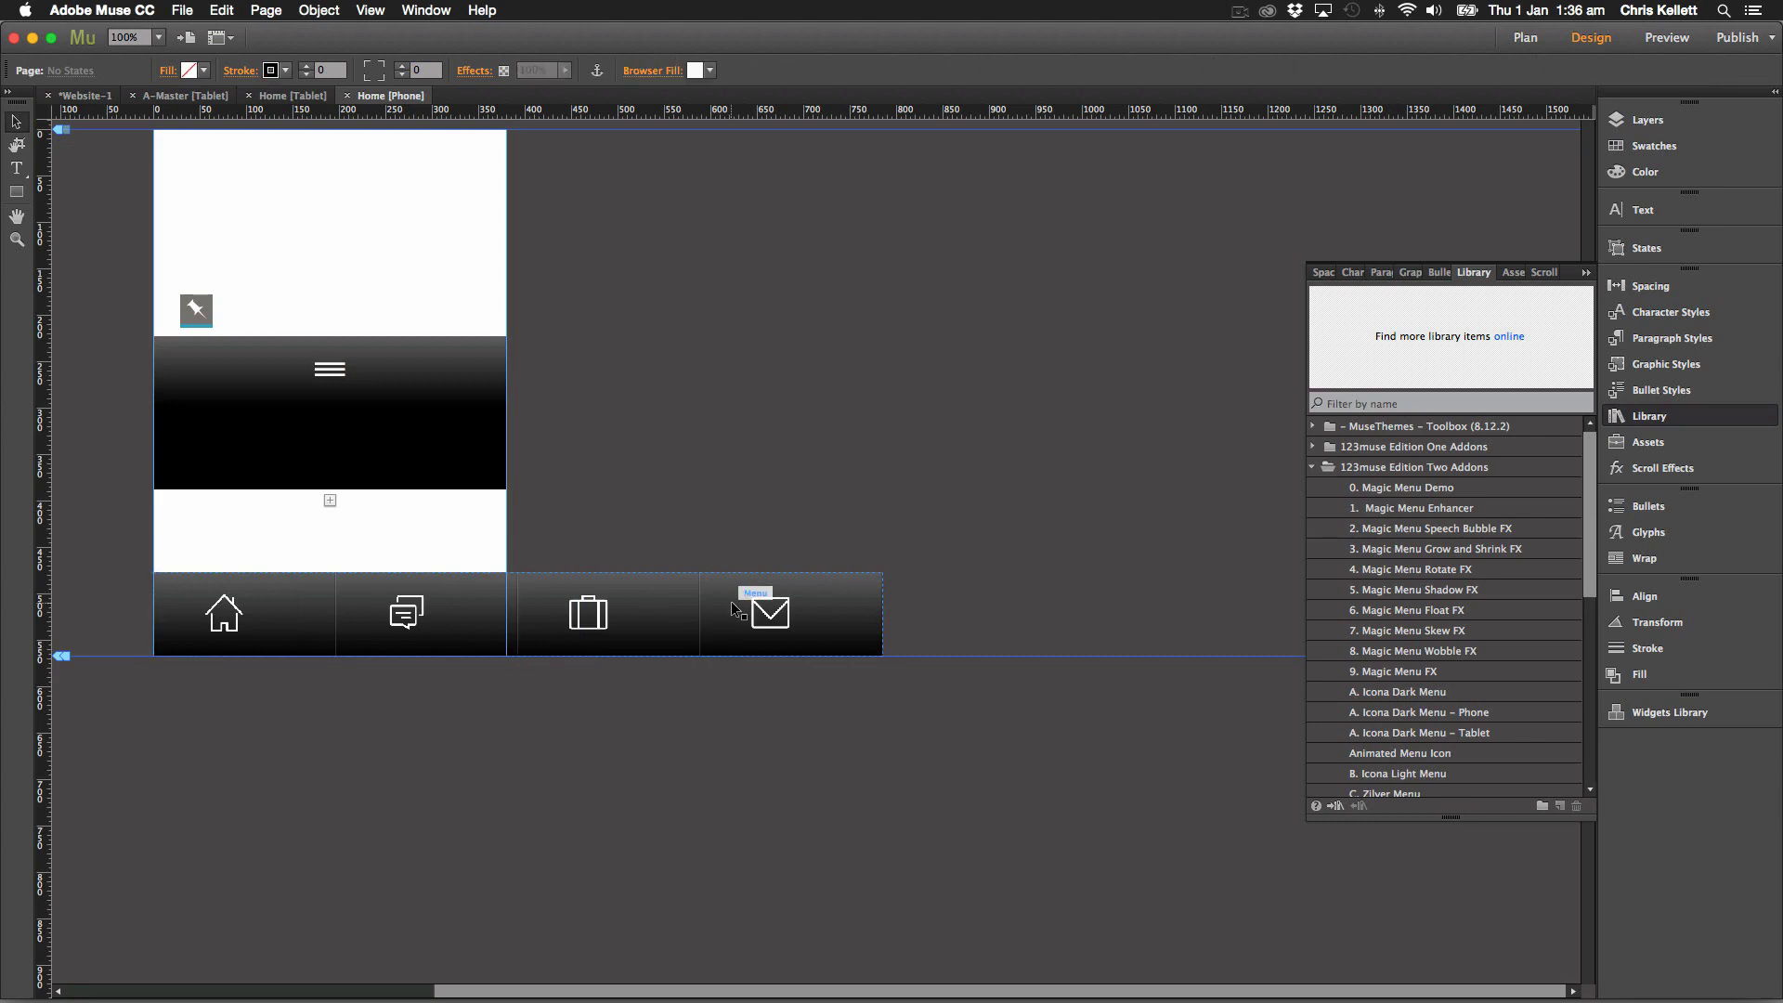
{"action": "left_click", "coordinate": [682, 621]}
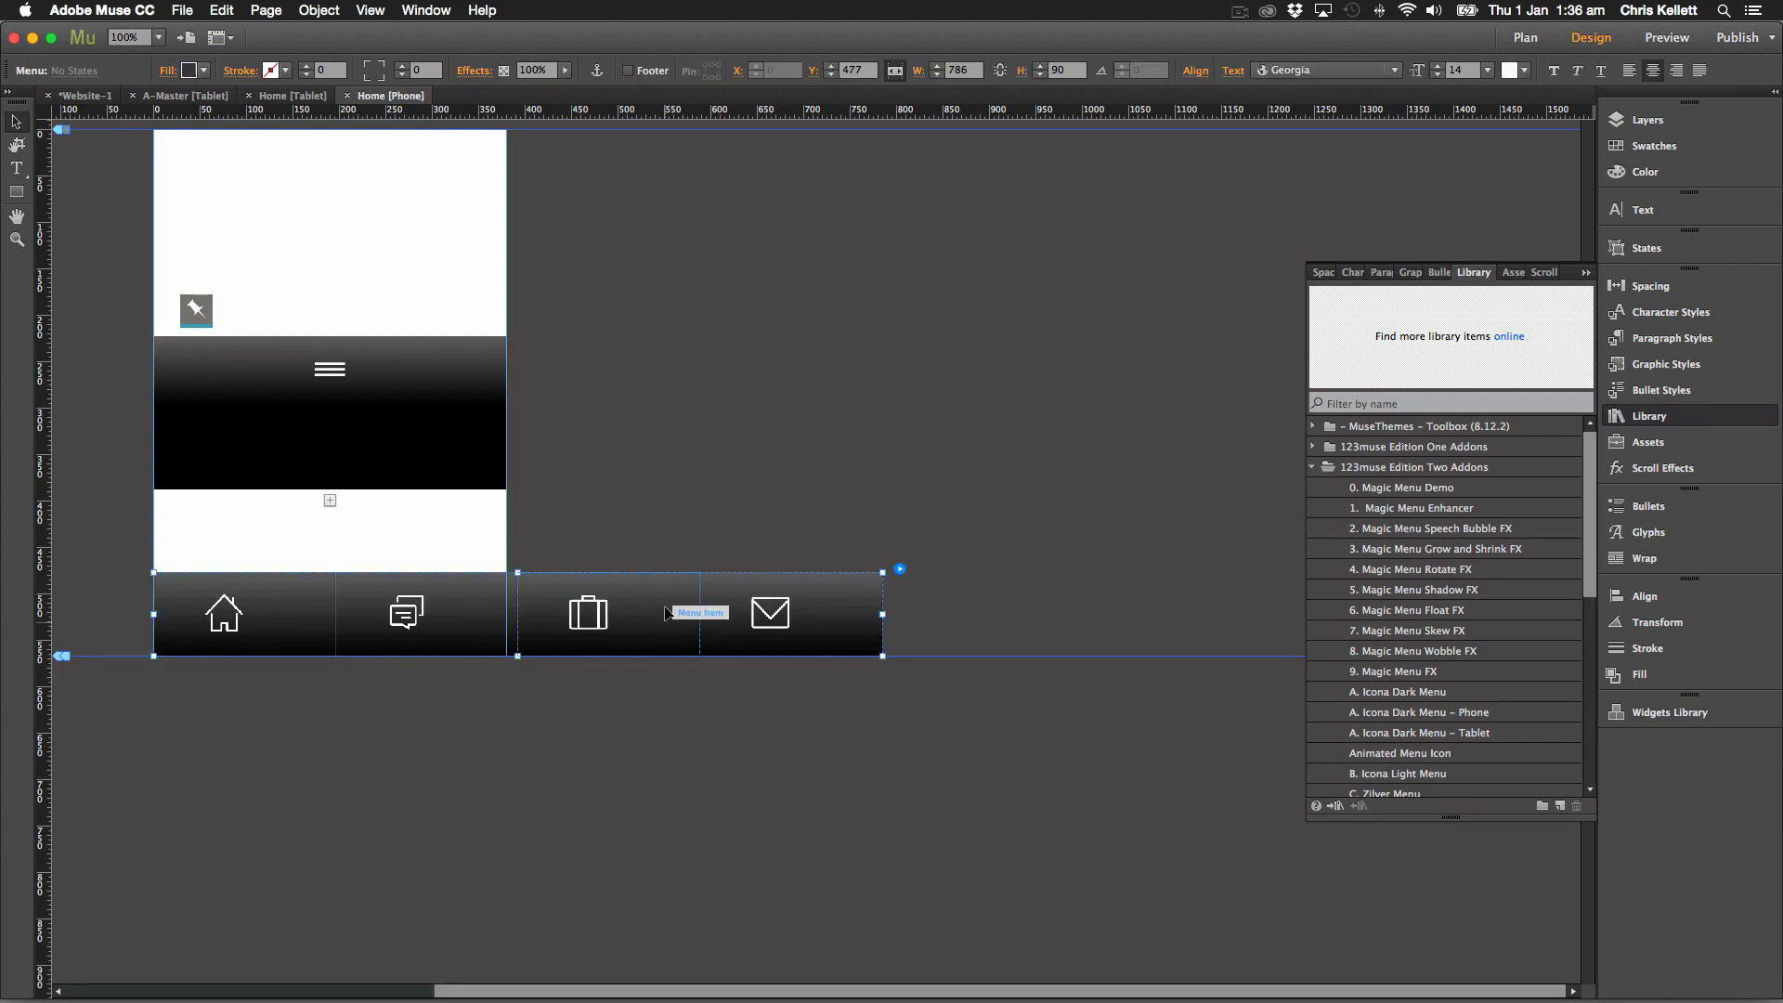
Duplicate the four-button icon menu and widen the pasted copy to match the original.
{"action": "left_click", "coordinate": [219, 9]}
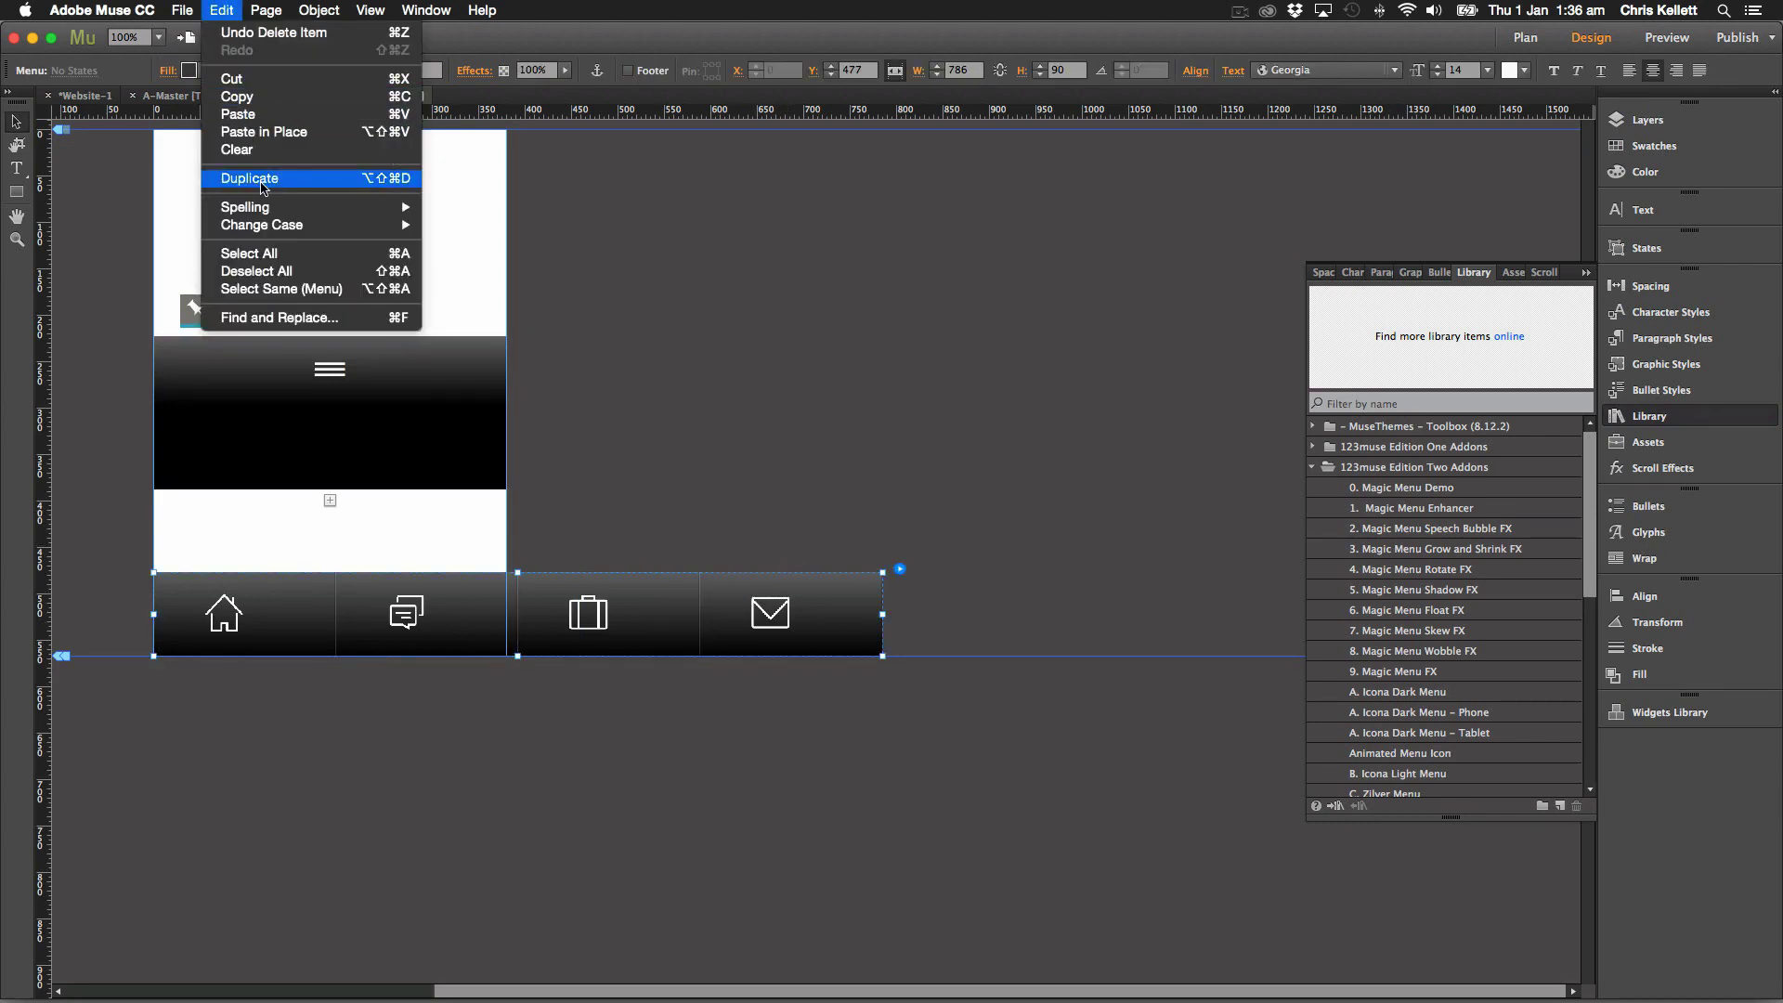
{"action": "left_click", "coordinate": [327, 195]}
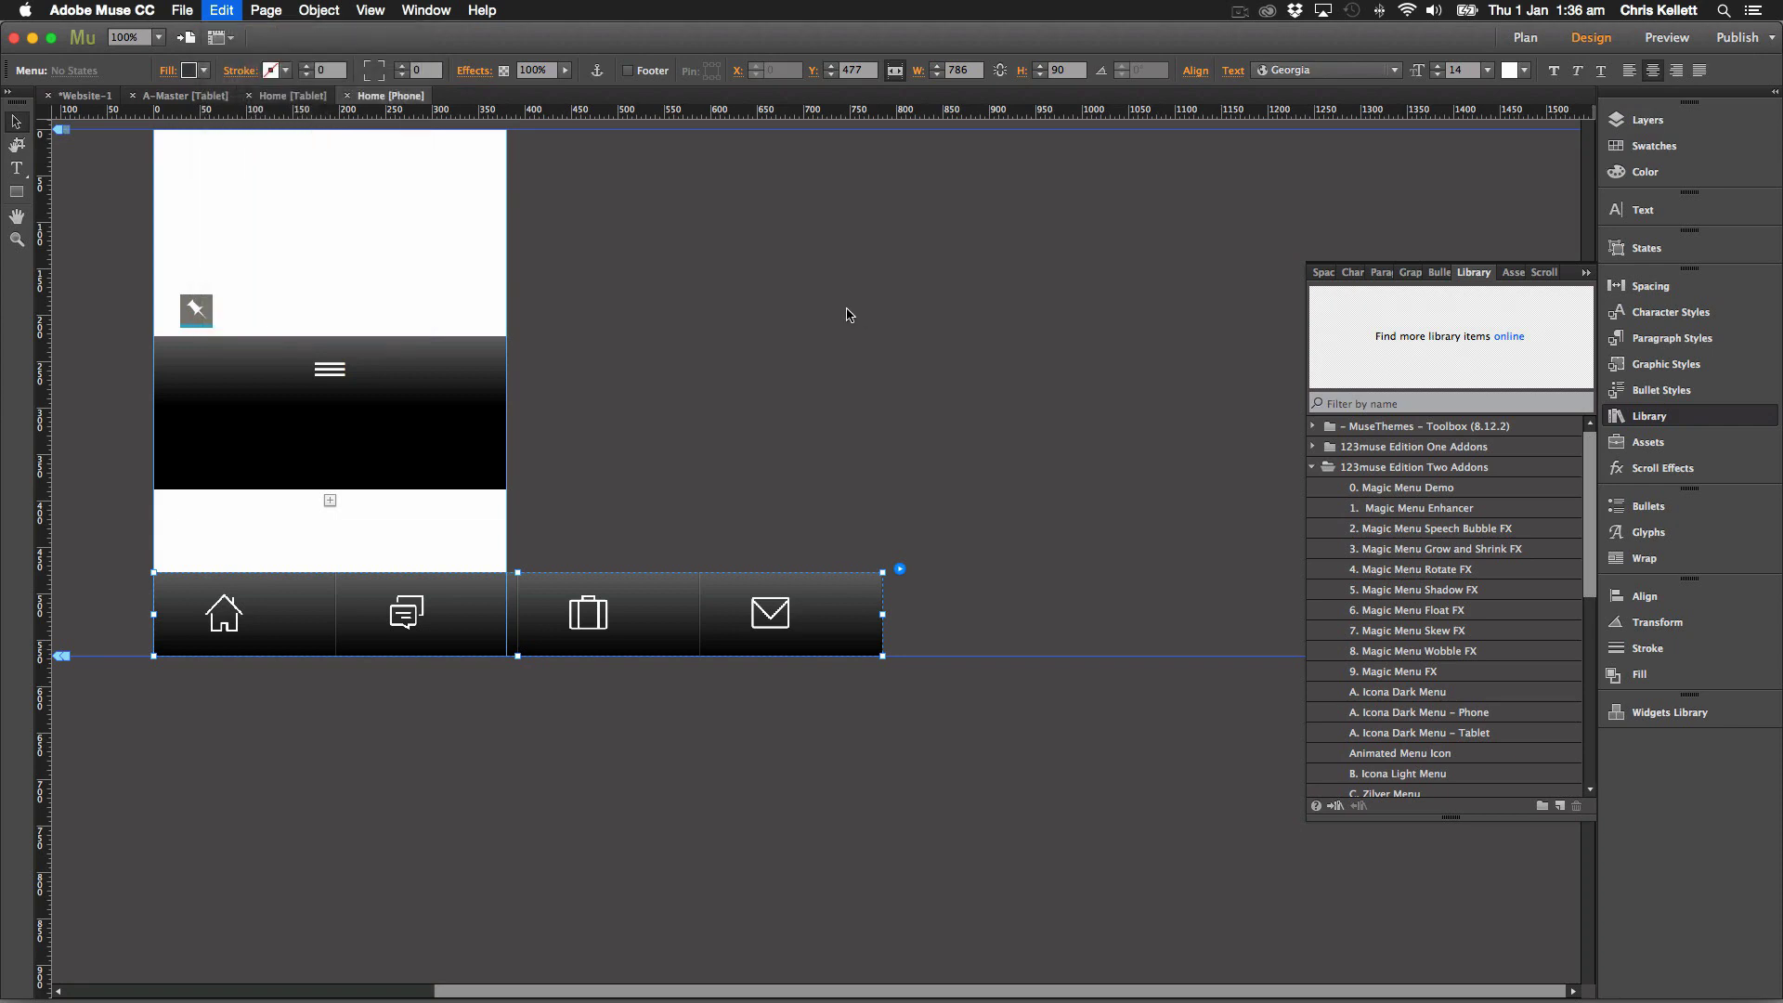
{"action": "left_click", "coordinate": [676, 428]}
{"action": "key", "text": "super+v"}
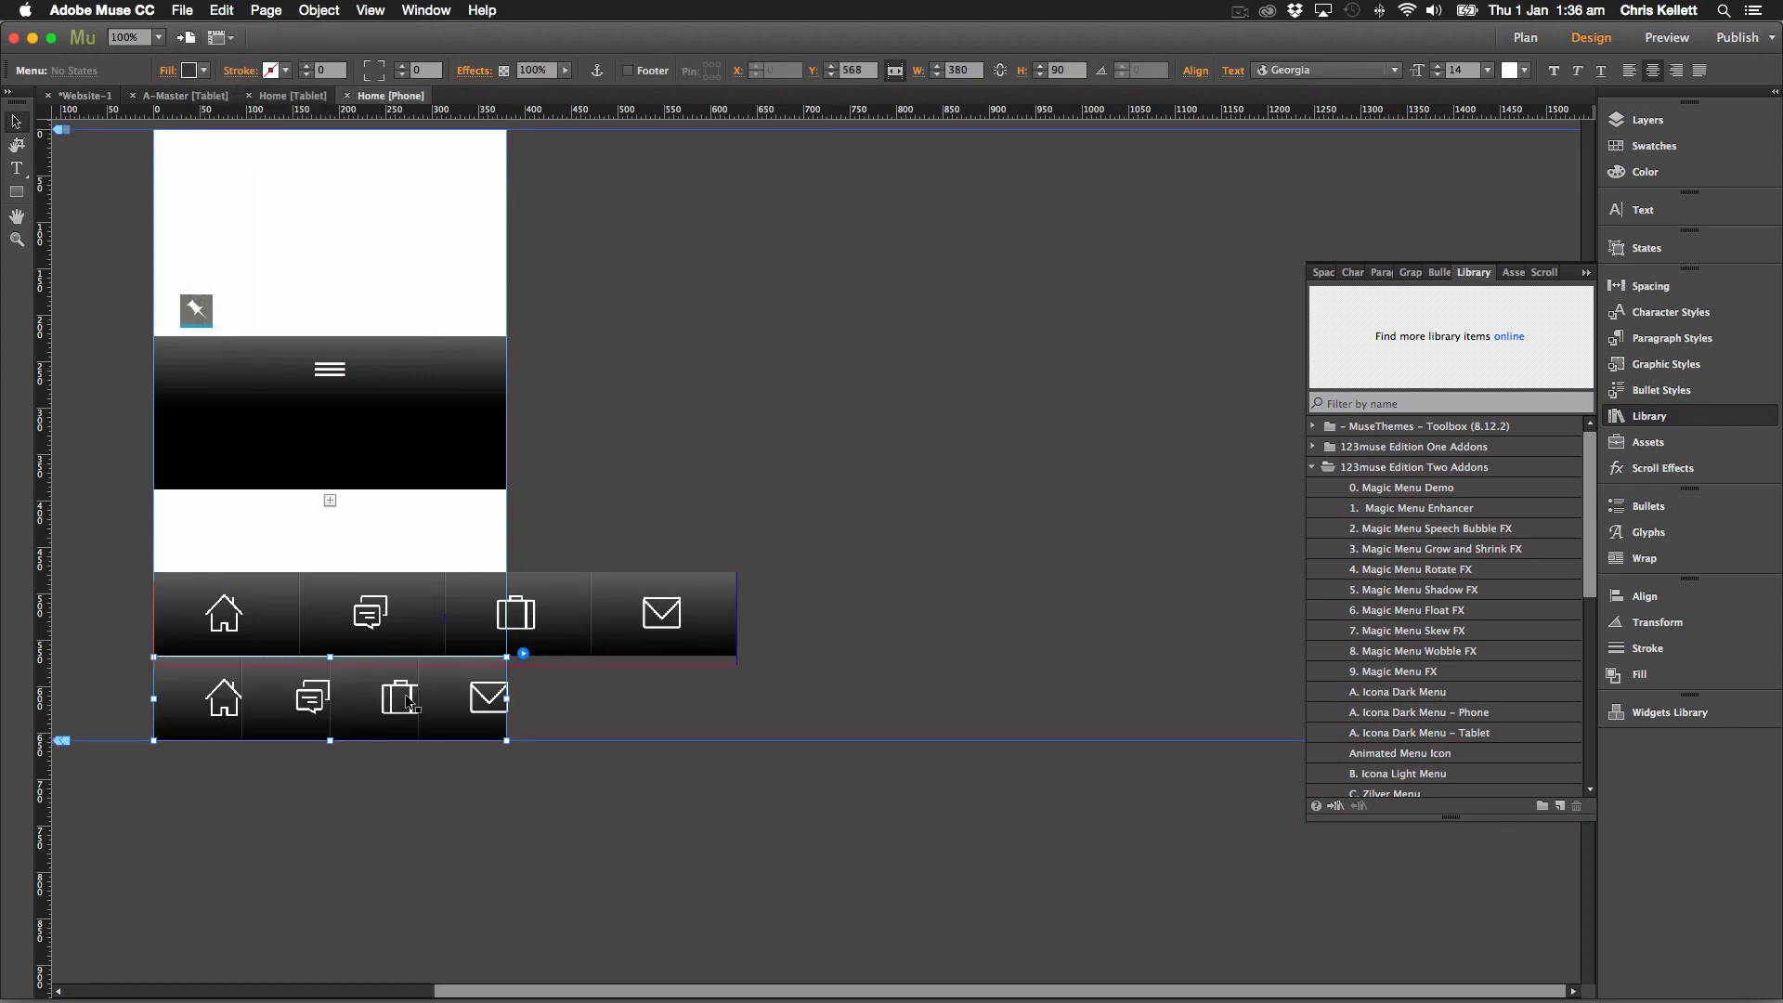
{"action": "left_click_drag", "start_coordinate": [506, 715], "coordinate": [741, 715]}
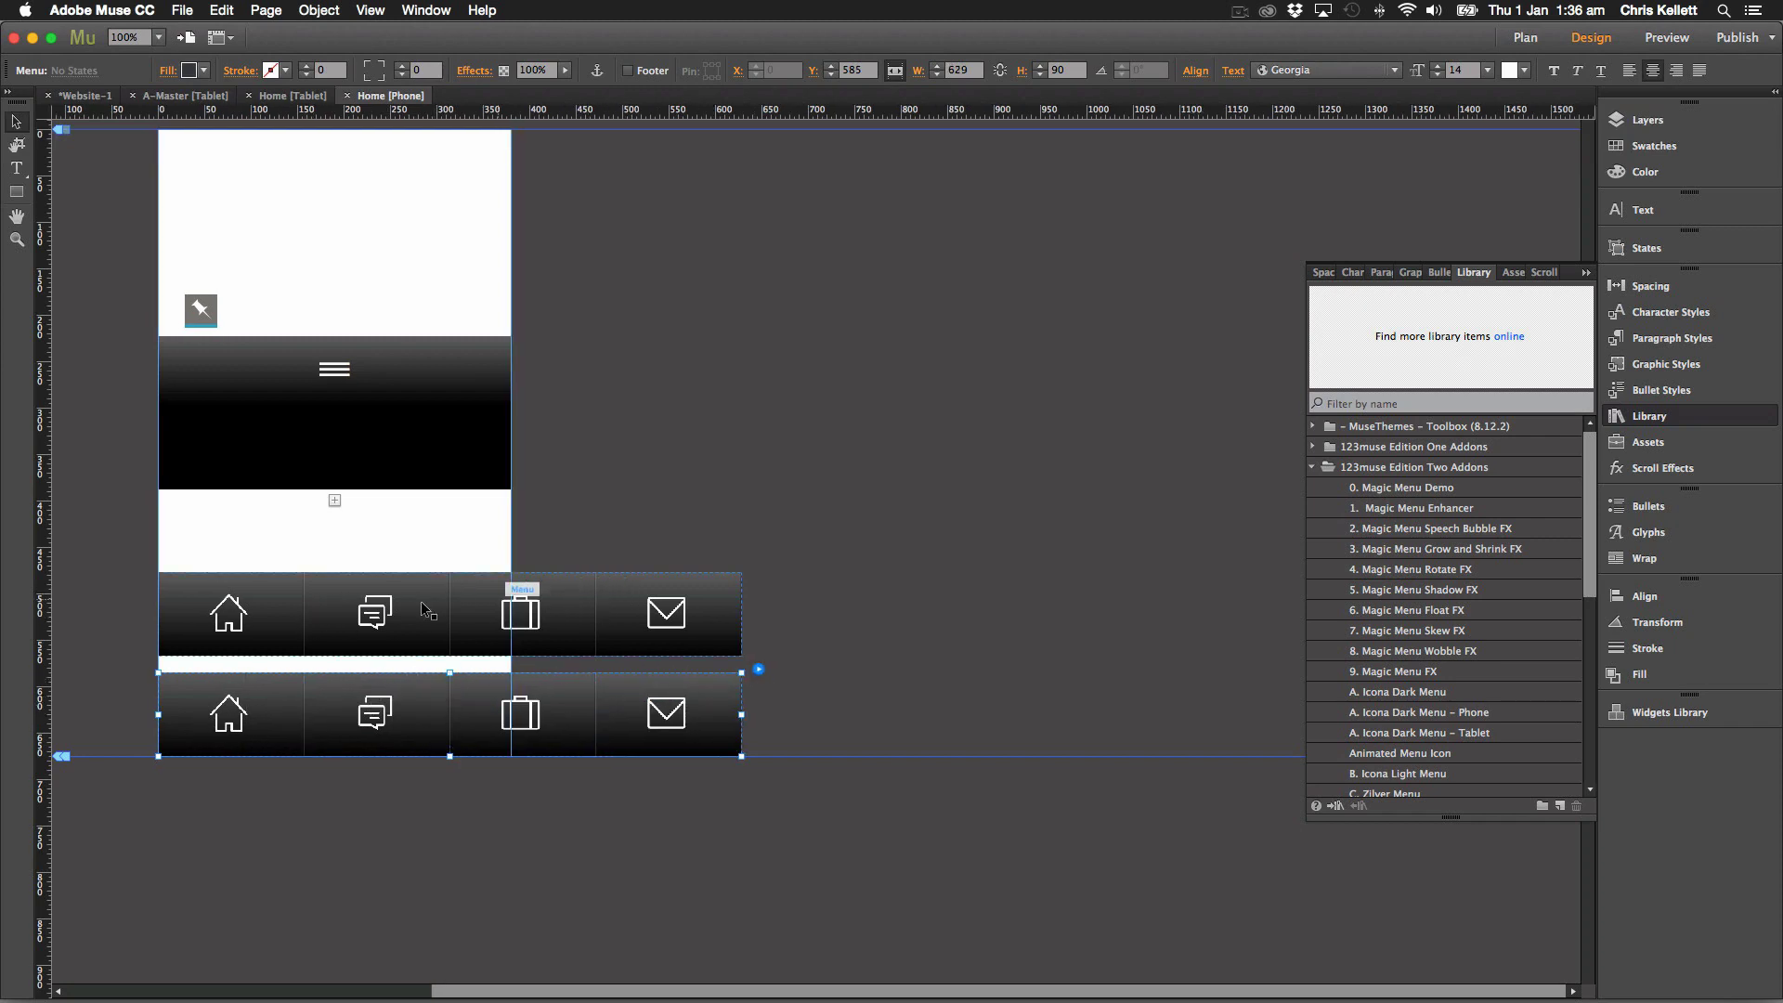
Delete the briefcase and mail buttons from the upper icon menu.
{"action": "left_click", "coordinate": [472, 599]}
{"action": "left_click", "coordinate": [470, 597]}
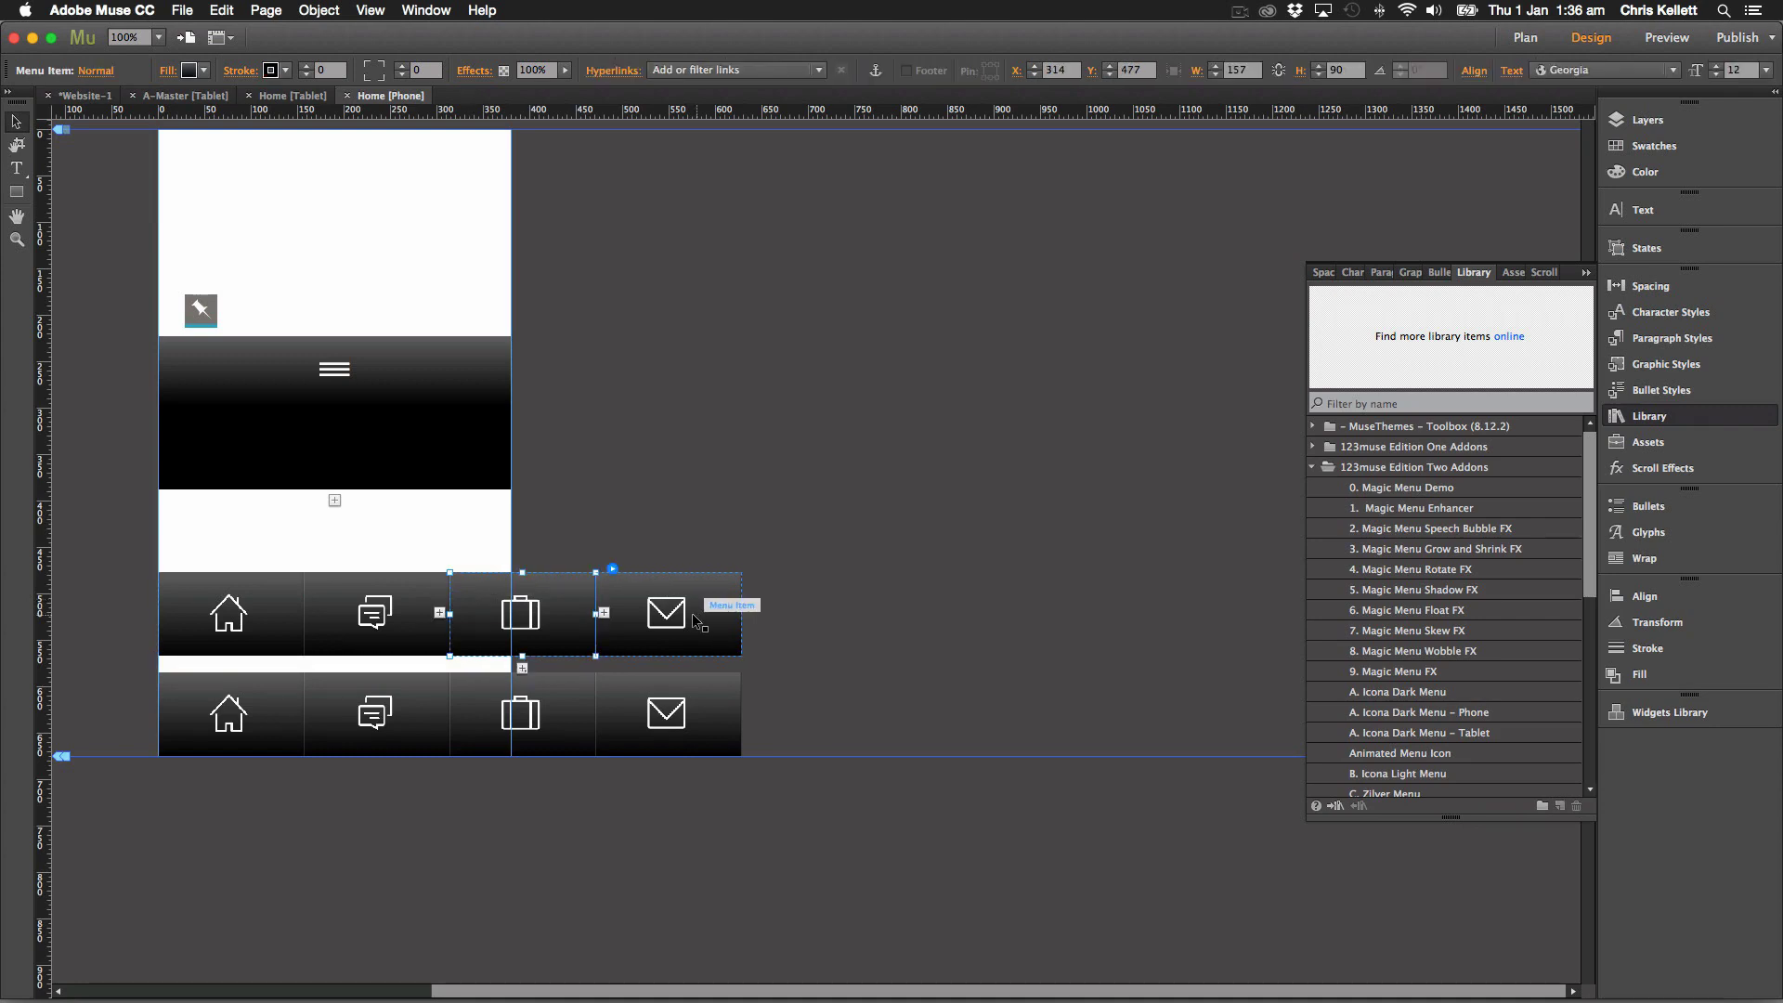
{"action": "key", "text": "Delete"}
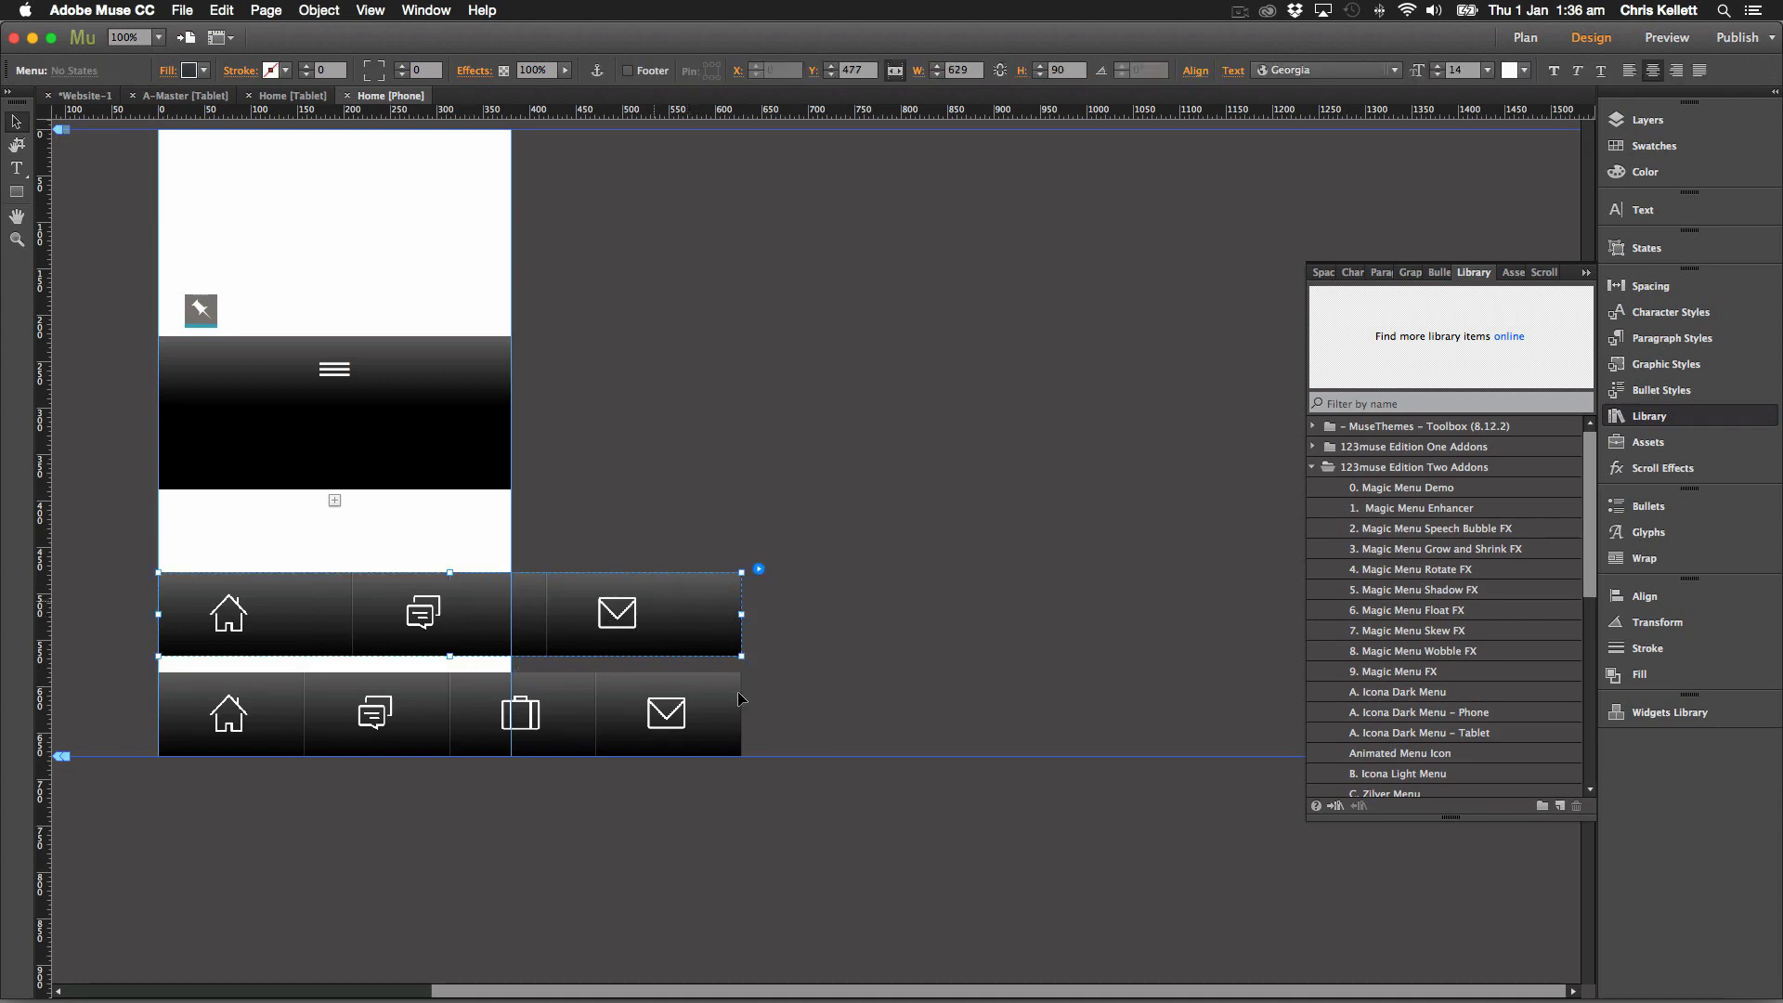
{"action": "left_click", "coordinate": [665, 615]}
{"action": "key", "text": "Delete"}
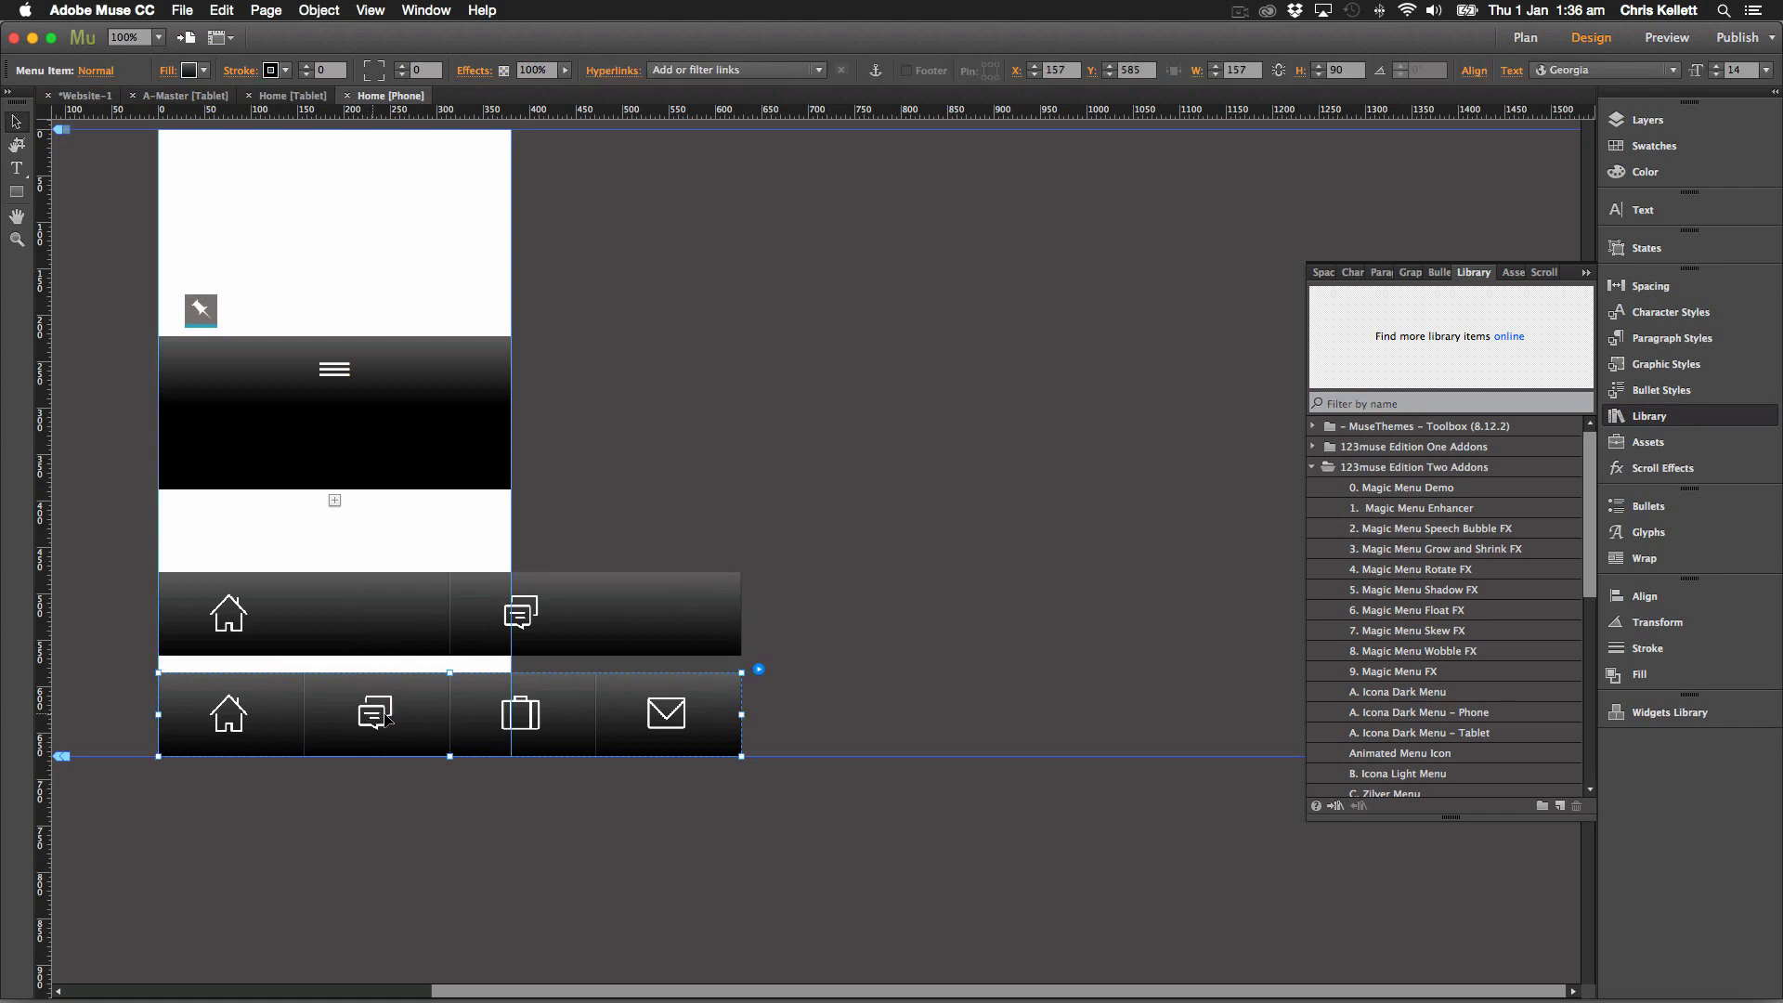
Delete the chat and home buttons from the lower menu and narrow it to page width.
{"action": "left_click", "coordinate": [307, 729]}
{"action": "key", "text": "Delete"}
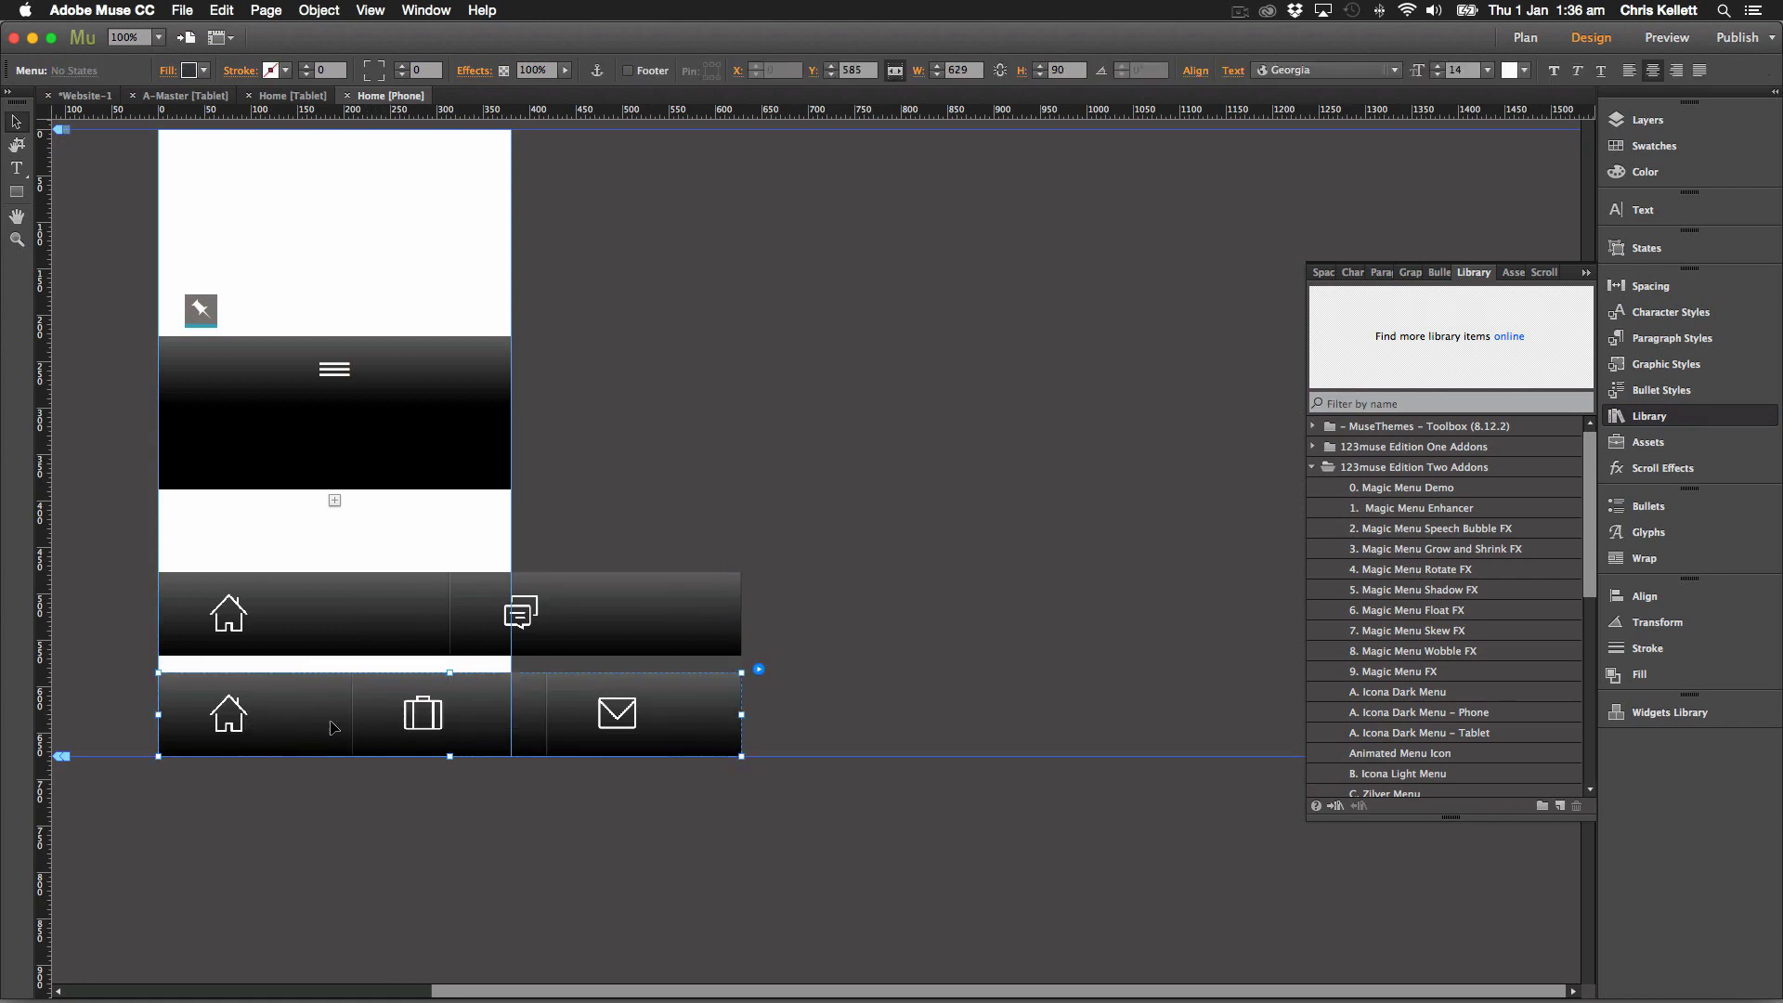
{"action": "left_click", "coordinate": [329, 728]}
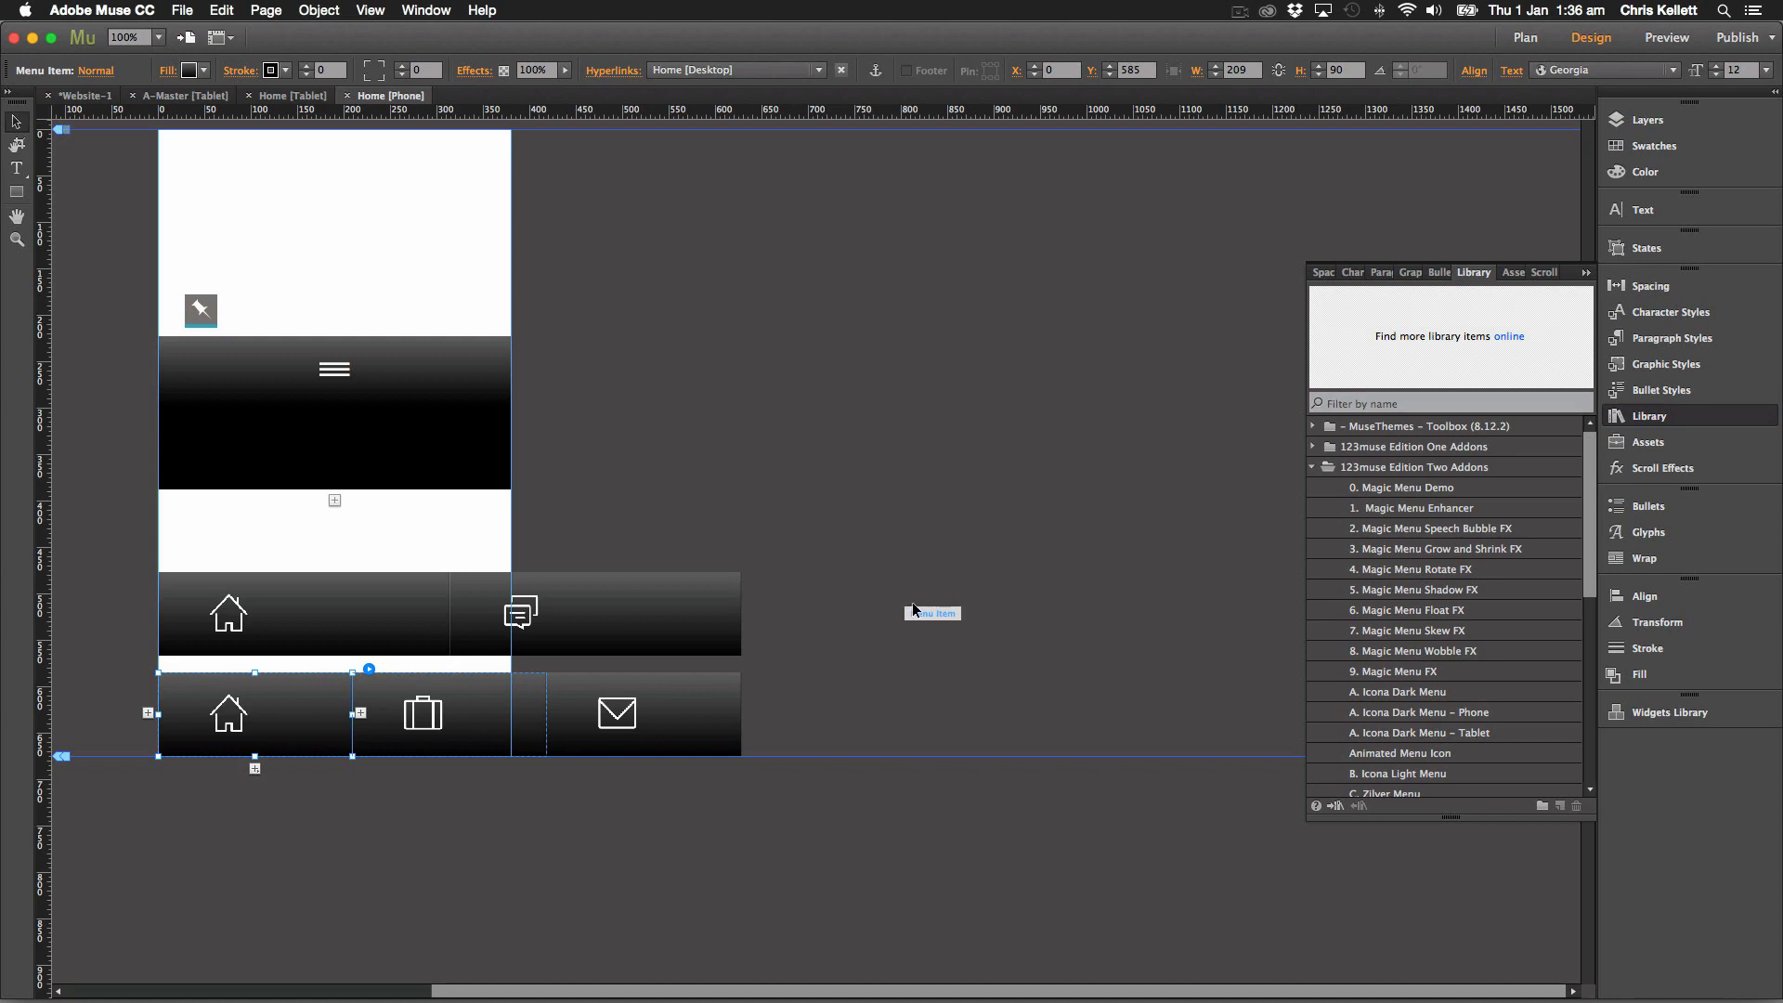
{"action": "key", "text": "Delete"}
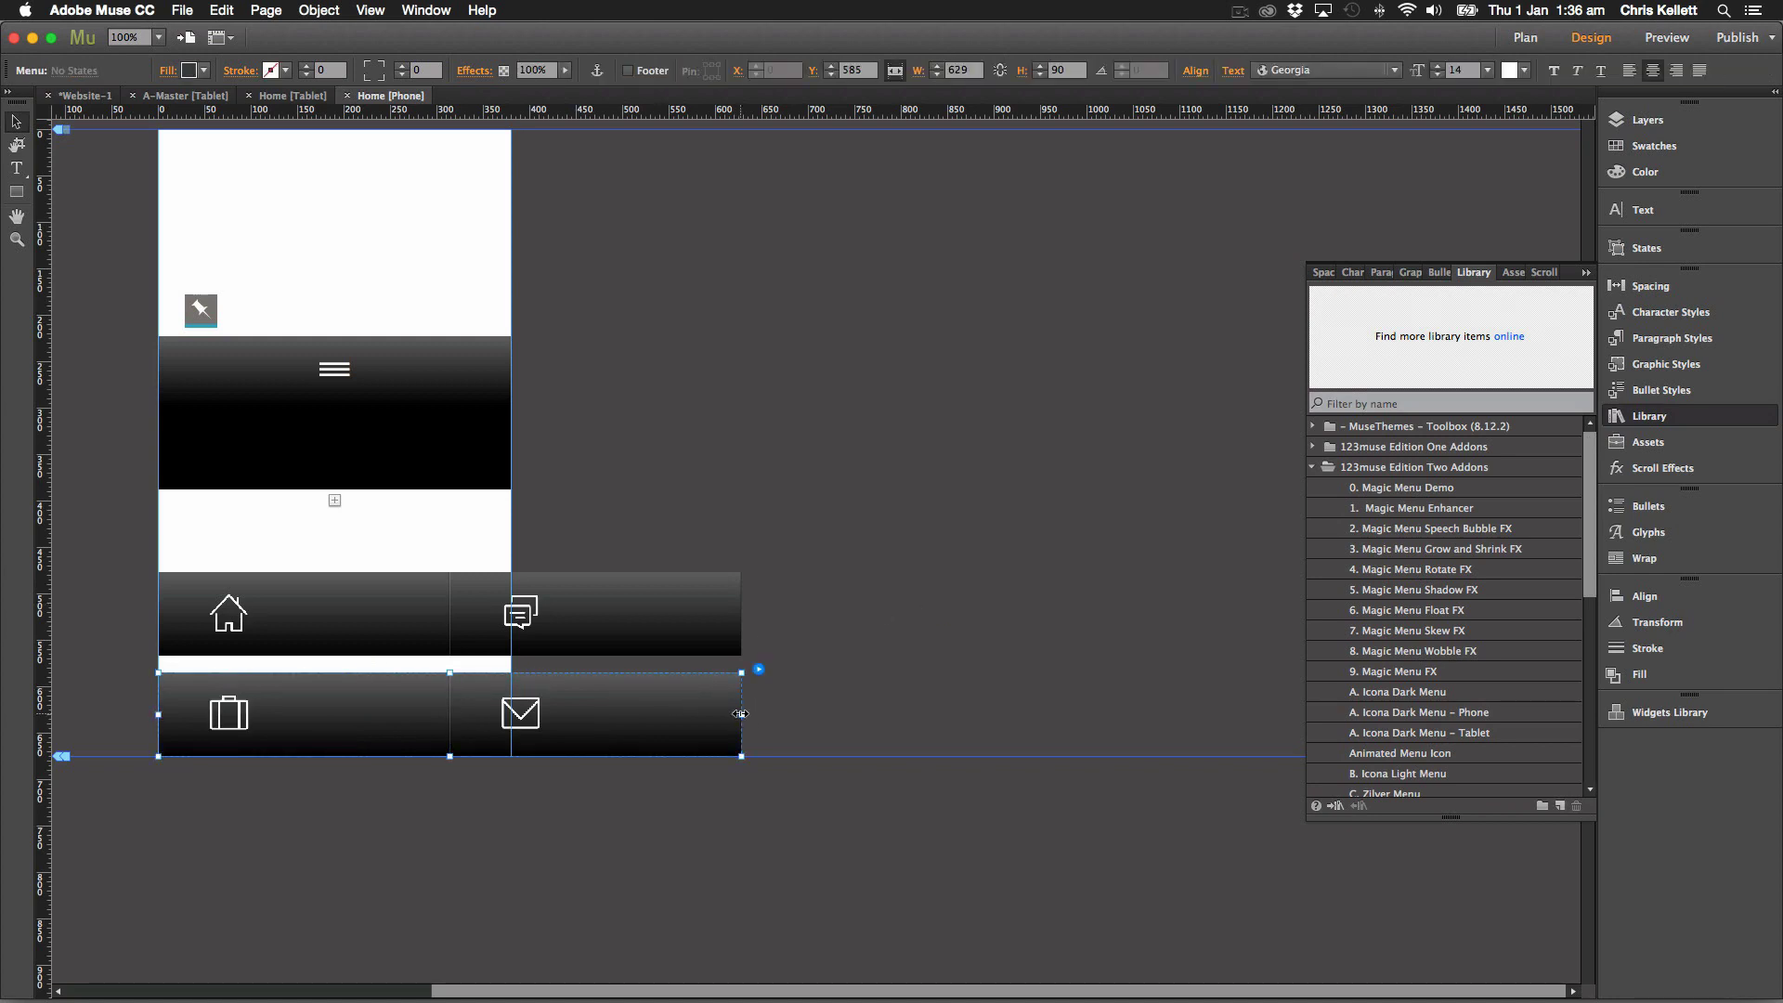
{"action": "left_click_drag", "start_coordinate": [740, 713], "coordinate": [508, 715]}
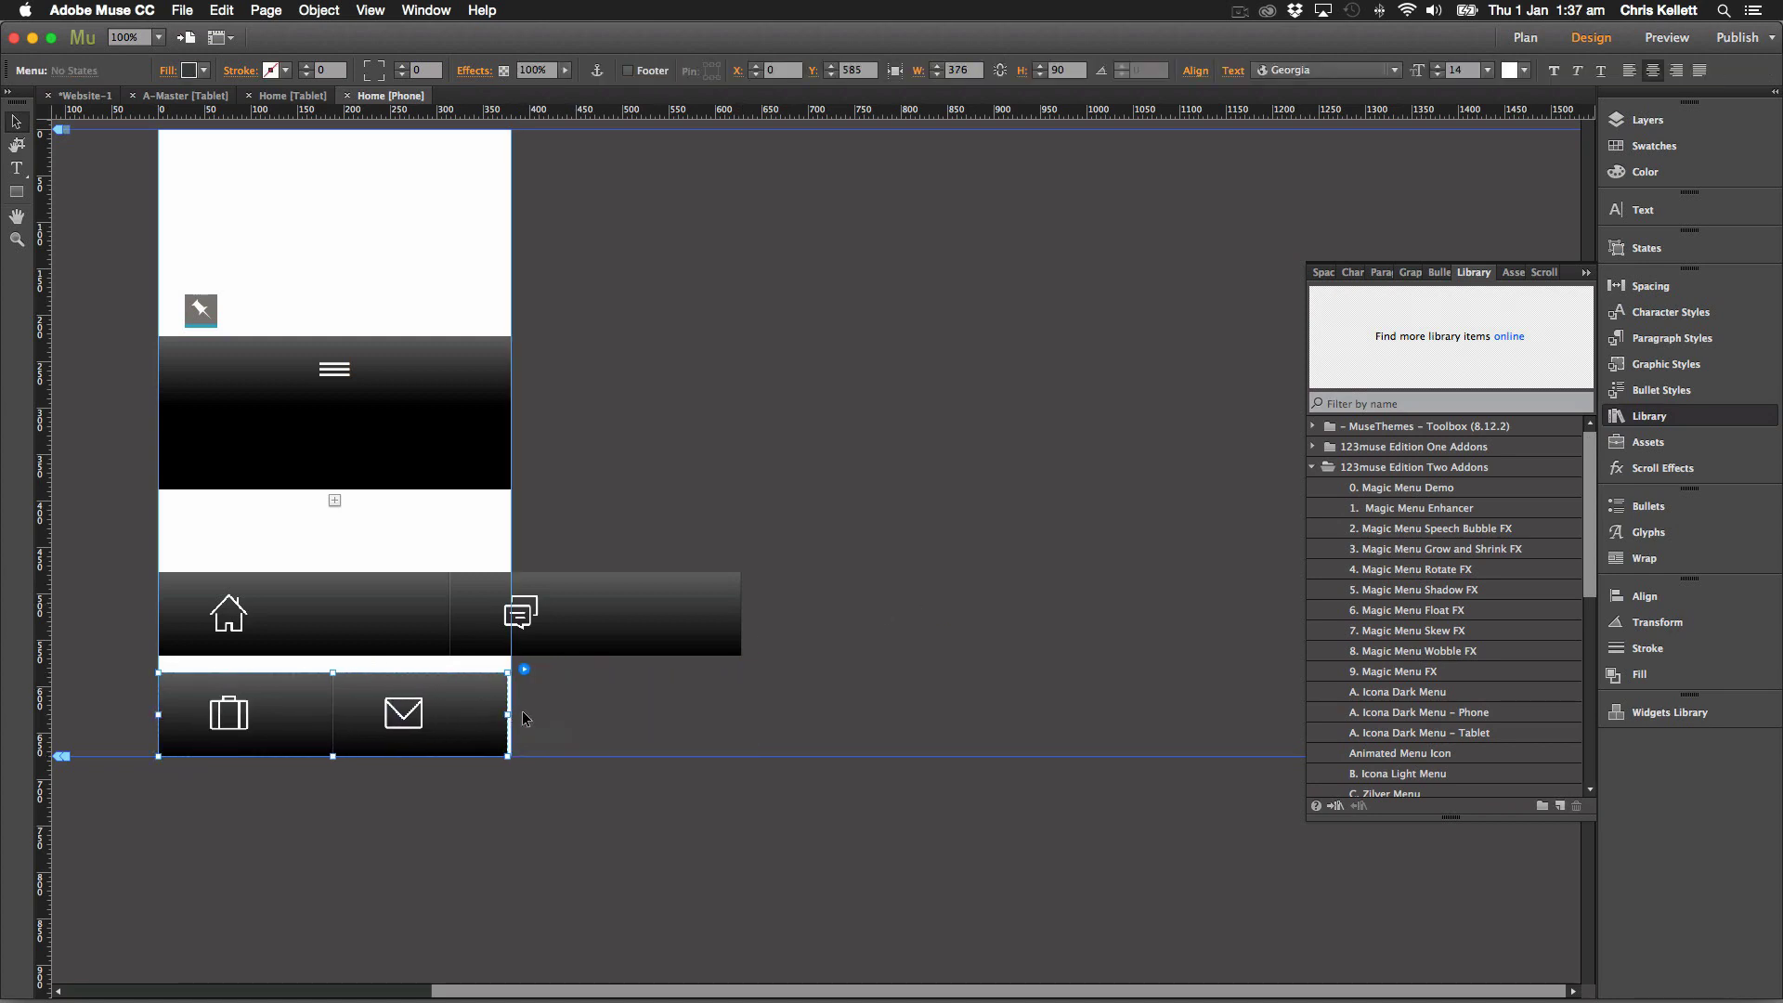
Narrow the upper icon menu to page width and make the accordion taller.
{"action": "left_click", "coordinate": [733, 615]}
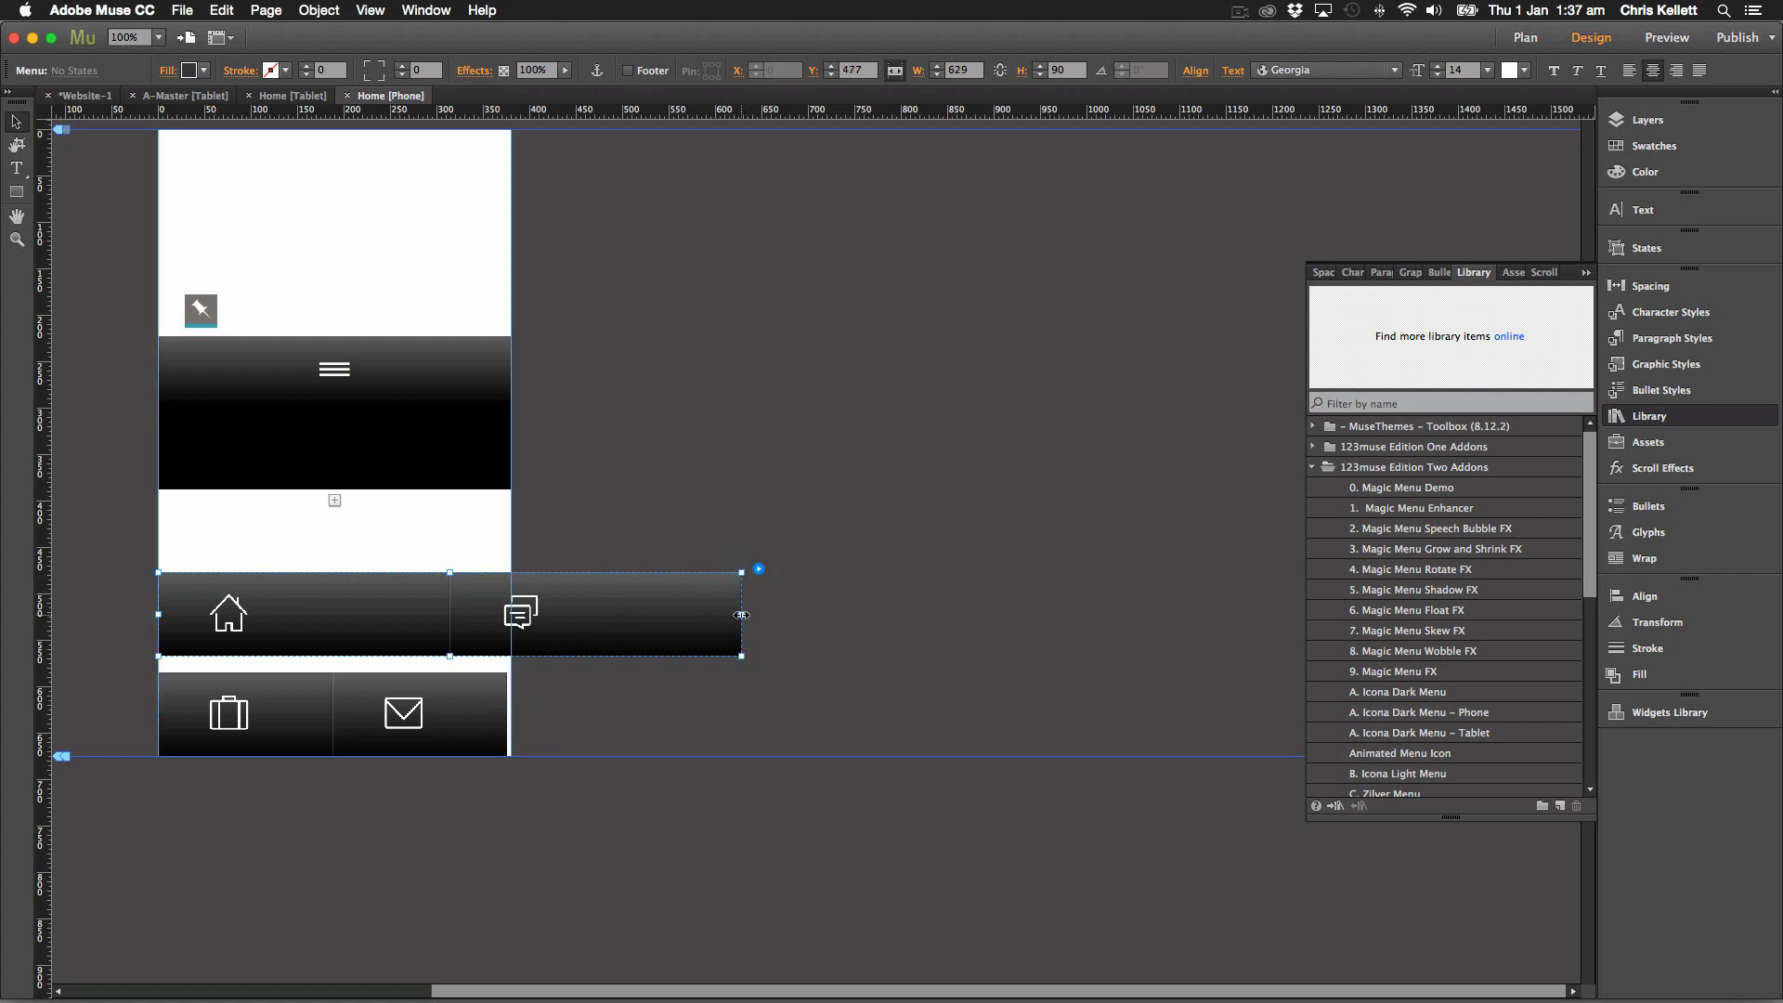
{"action": "left_click_drag", "start_coordinate": [741, 615], "coordinate": [501, 615]}
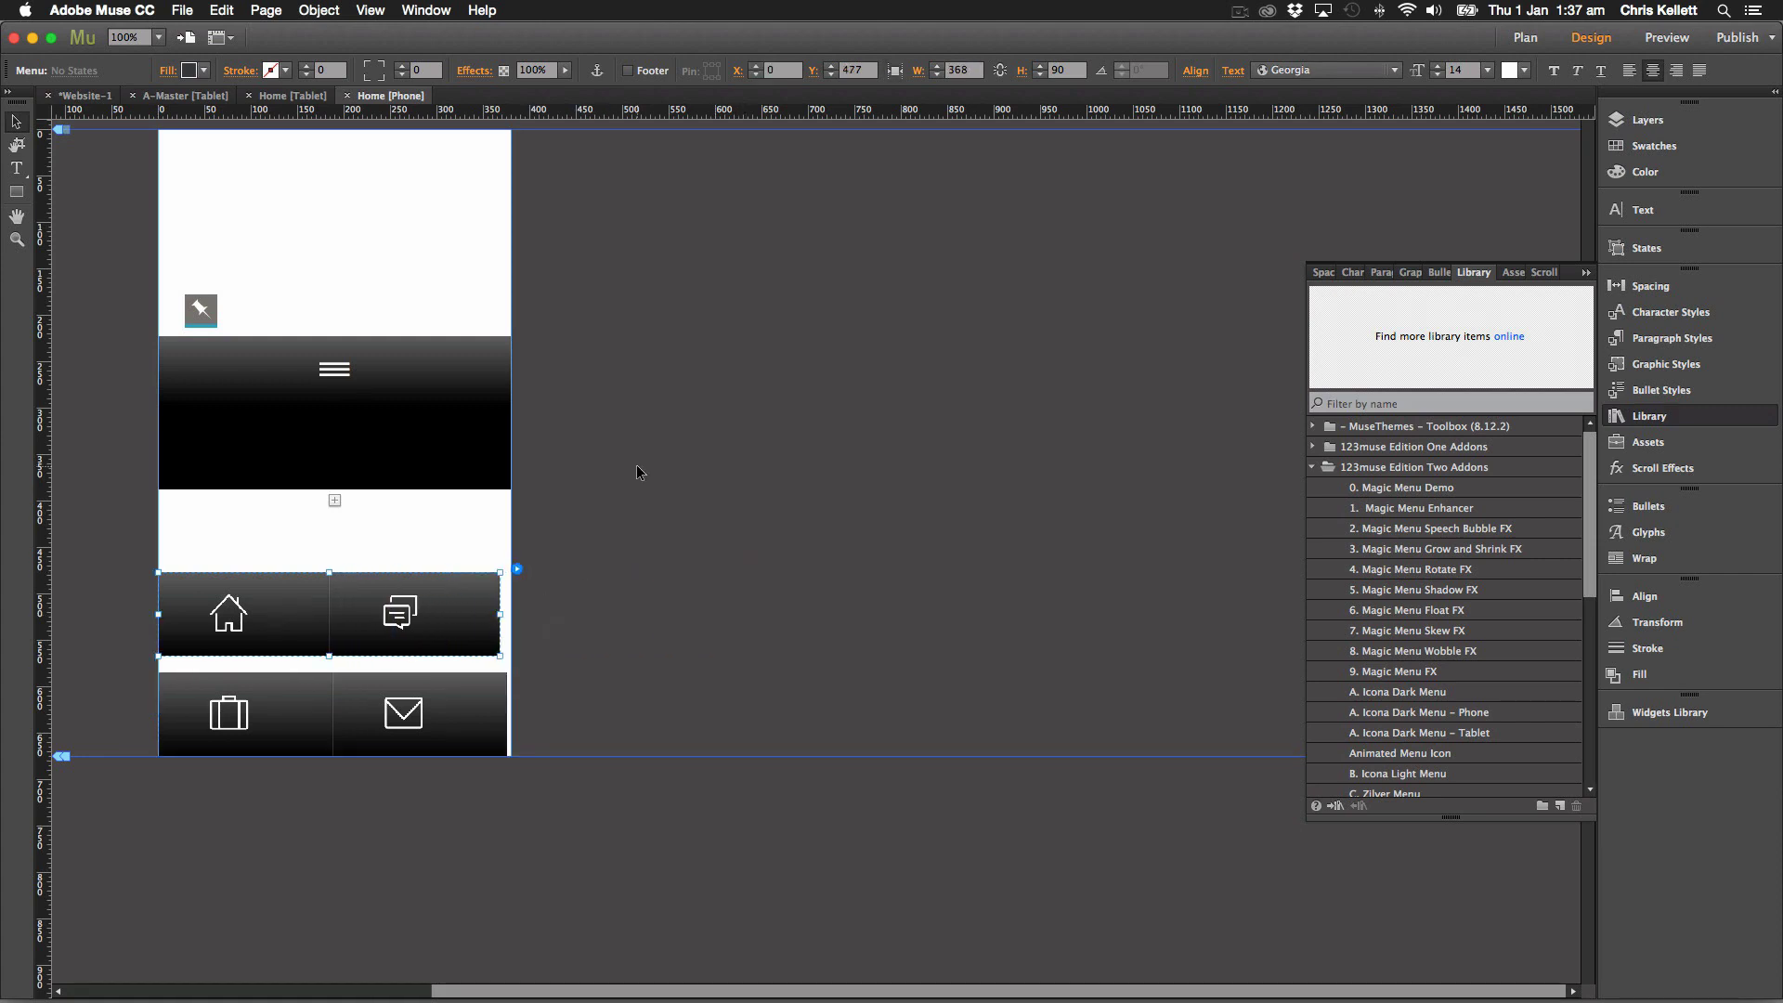
{"action": "left_click", "coordinate": [639, 471]}
{"action": "left_click", "coordinate": [424, 467]}
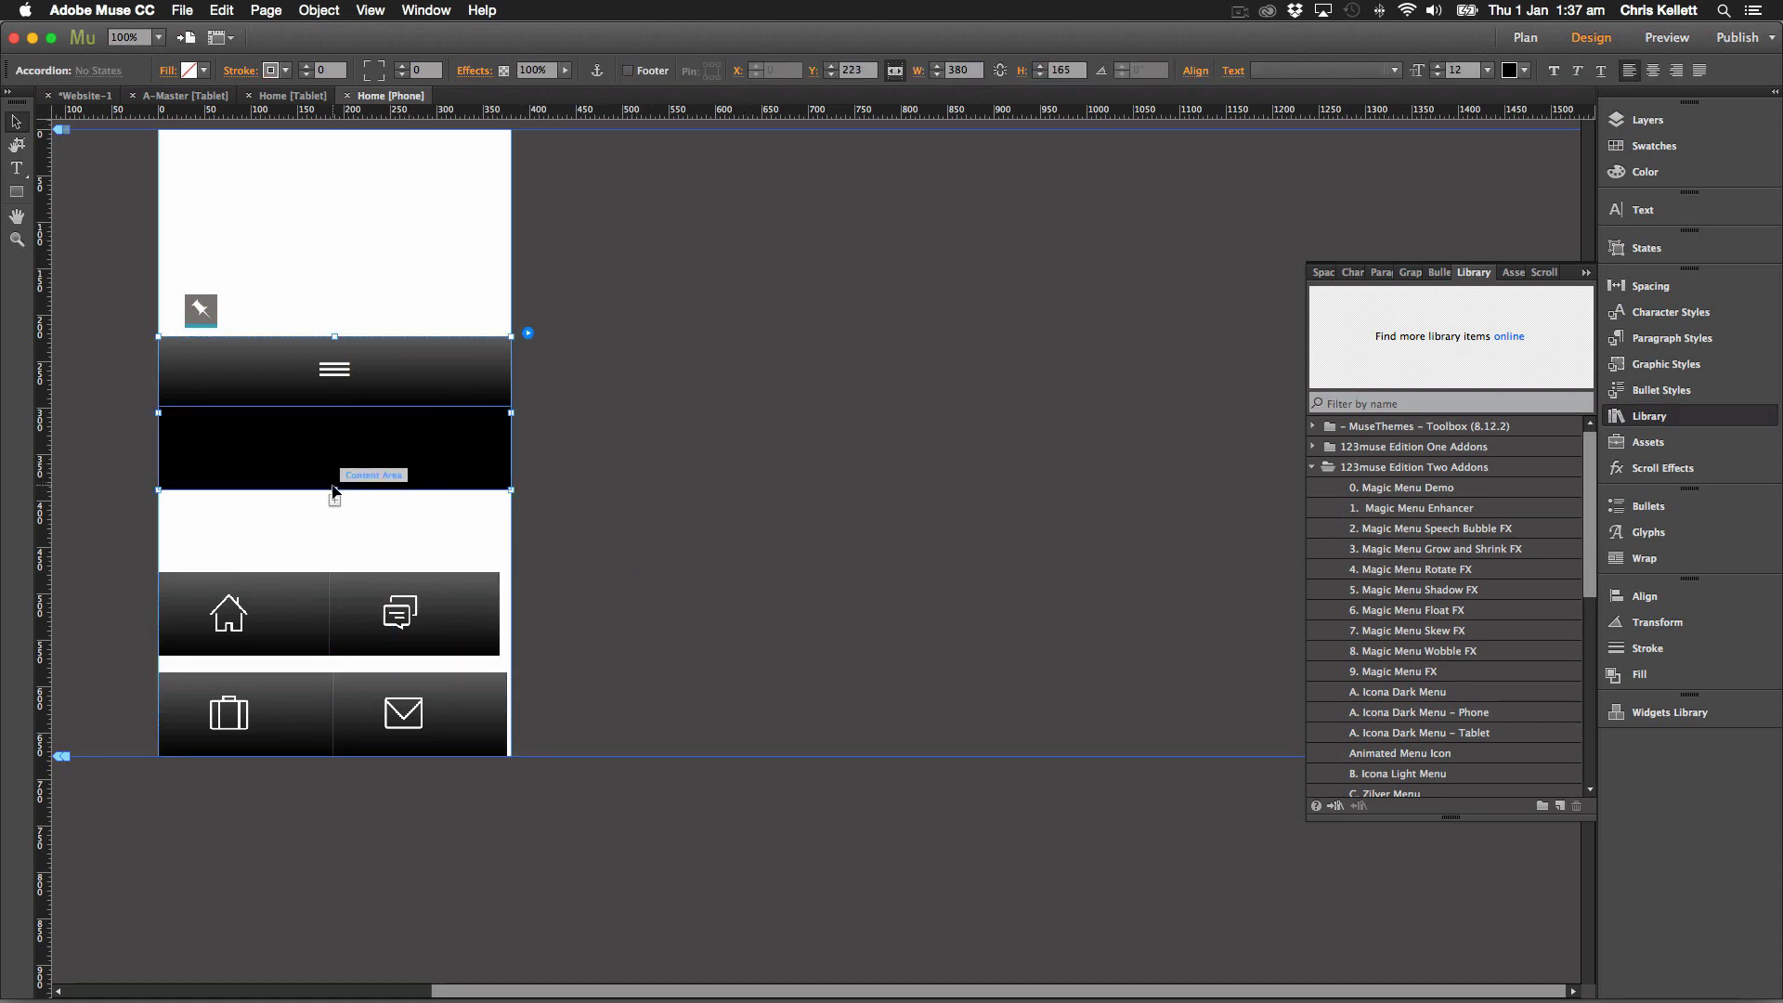
{"action": "left_click_drag", "start_coordinate": [334, 489], "coordinate": [283, 464]}
Widen the chat button to fill the home and chat row.
{"action": "left_click", "coordinate": [296, 628]}
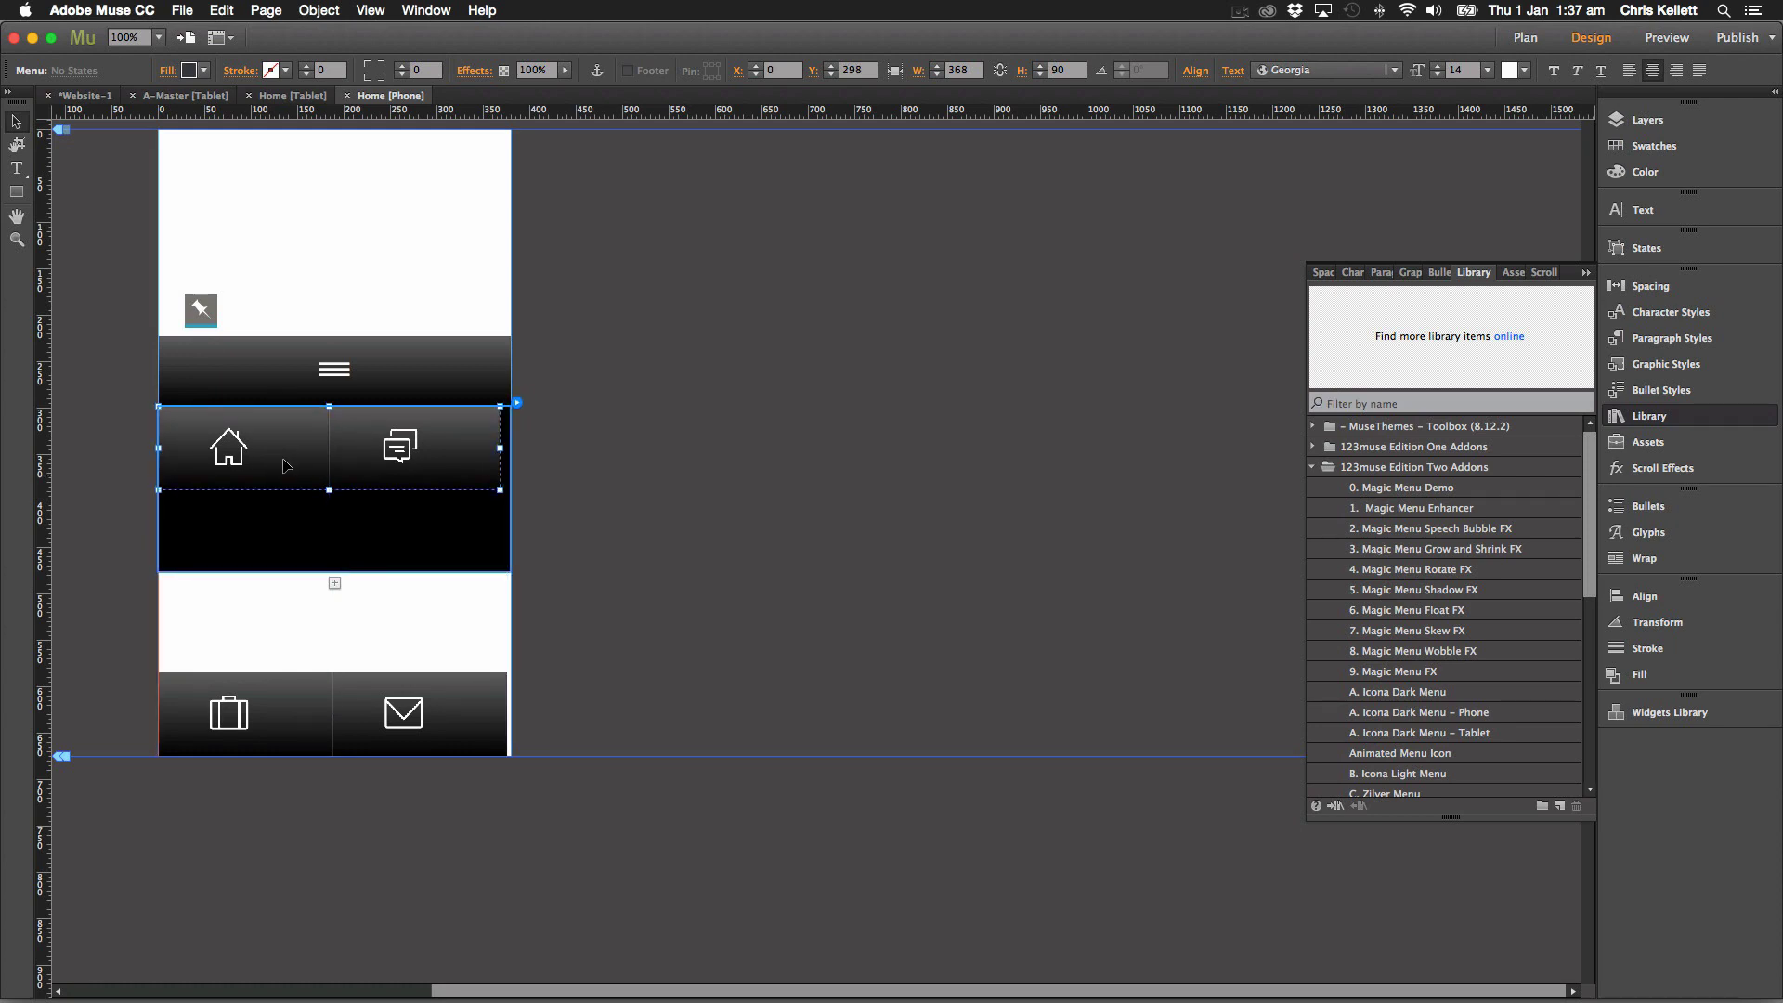
{"action": "left_click", "coordinate": [286, 466]}
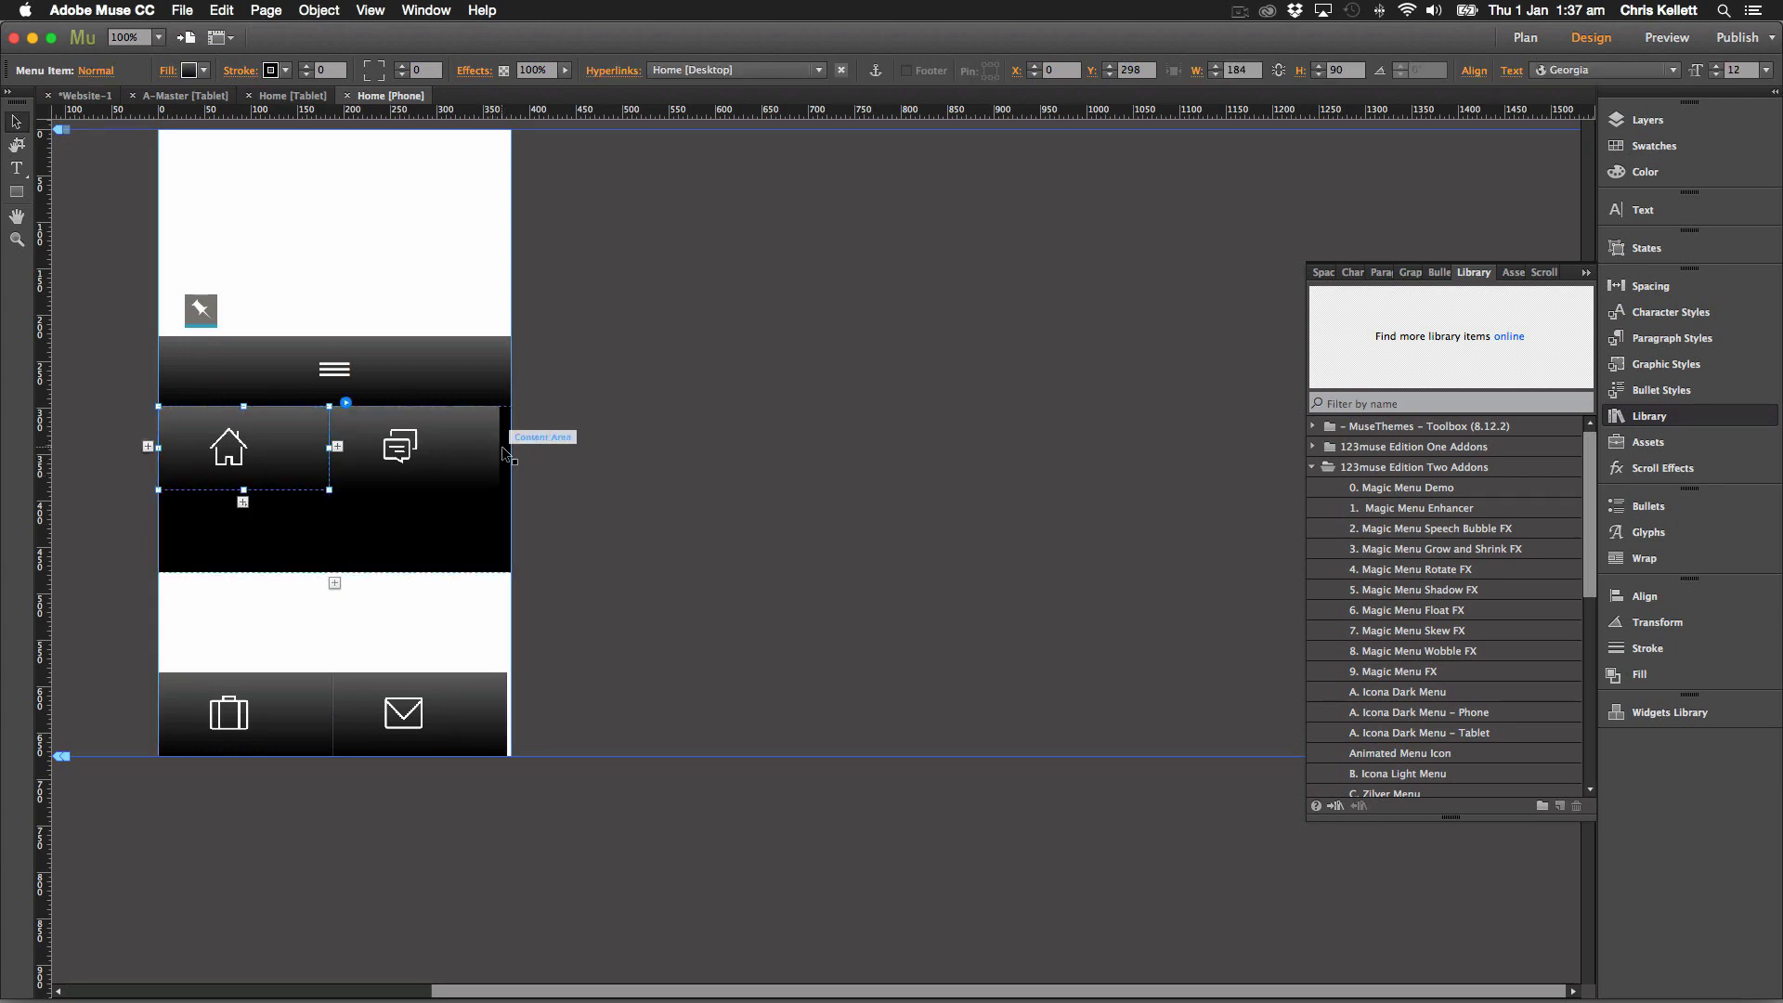
{"action": "left_click", "coordinate": [500, 454]}
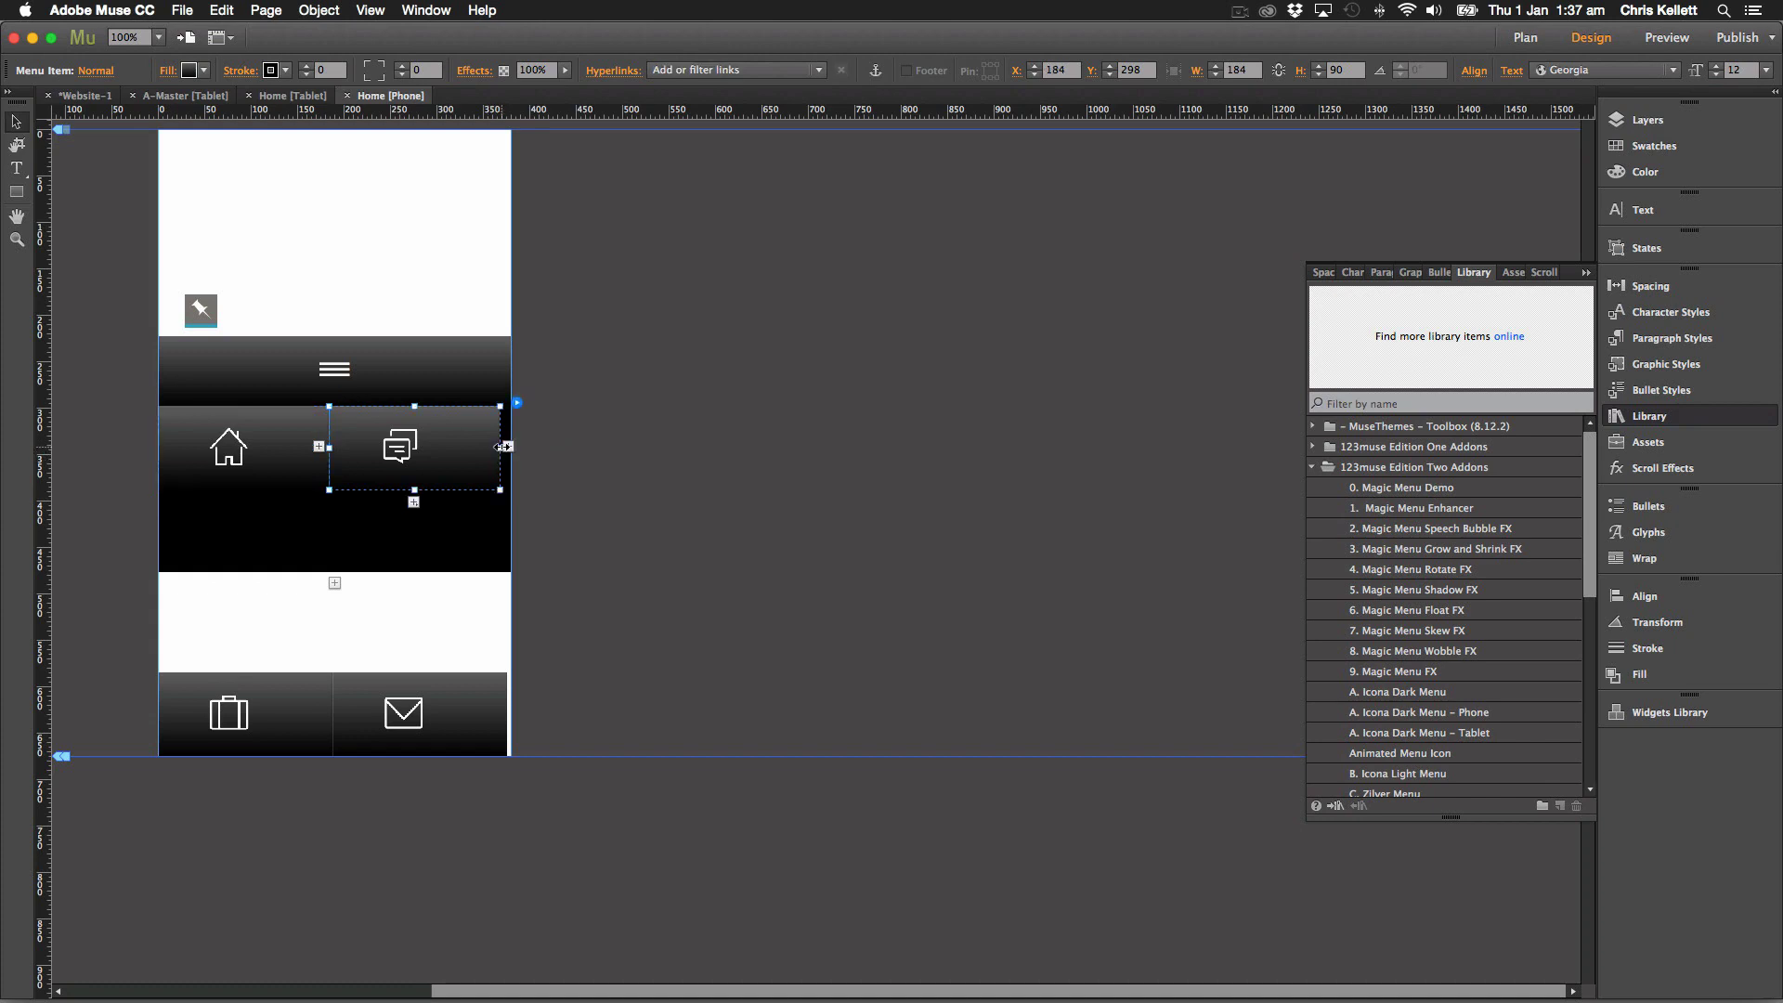
{"action": "left_click_drag", "start_coordinate": [504, 446], "coordinate": [514, 447]}
{"action": "left_click", "coordinate": [805, 490]}
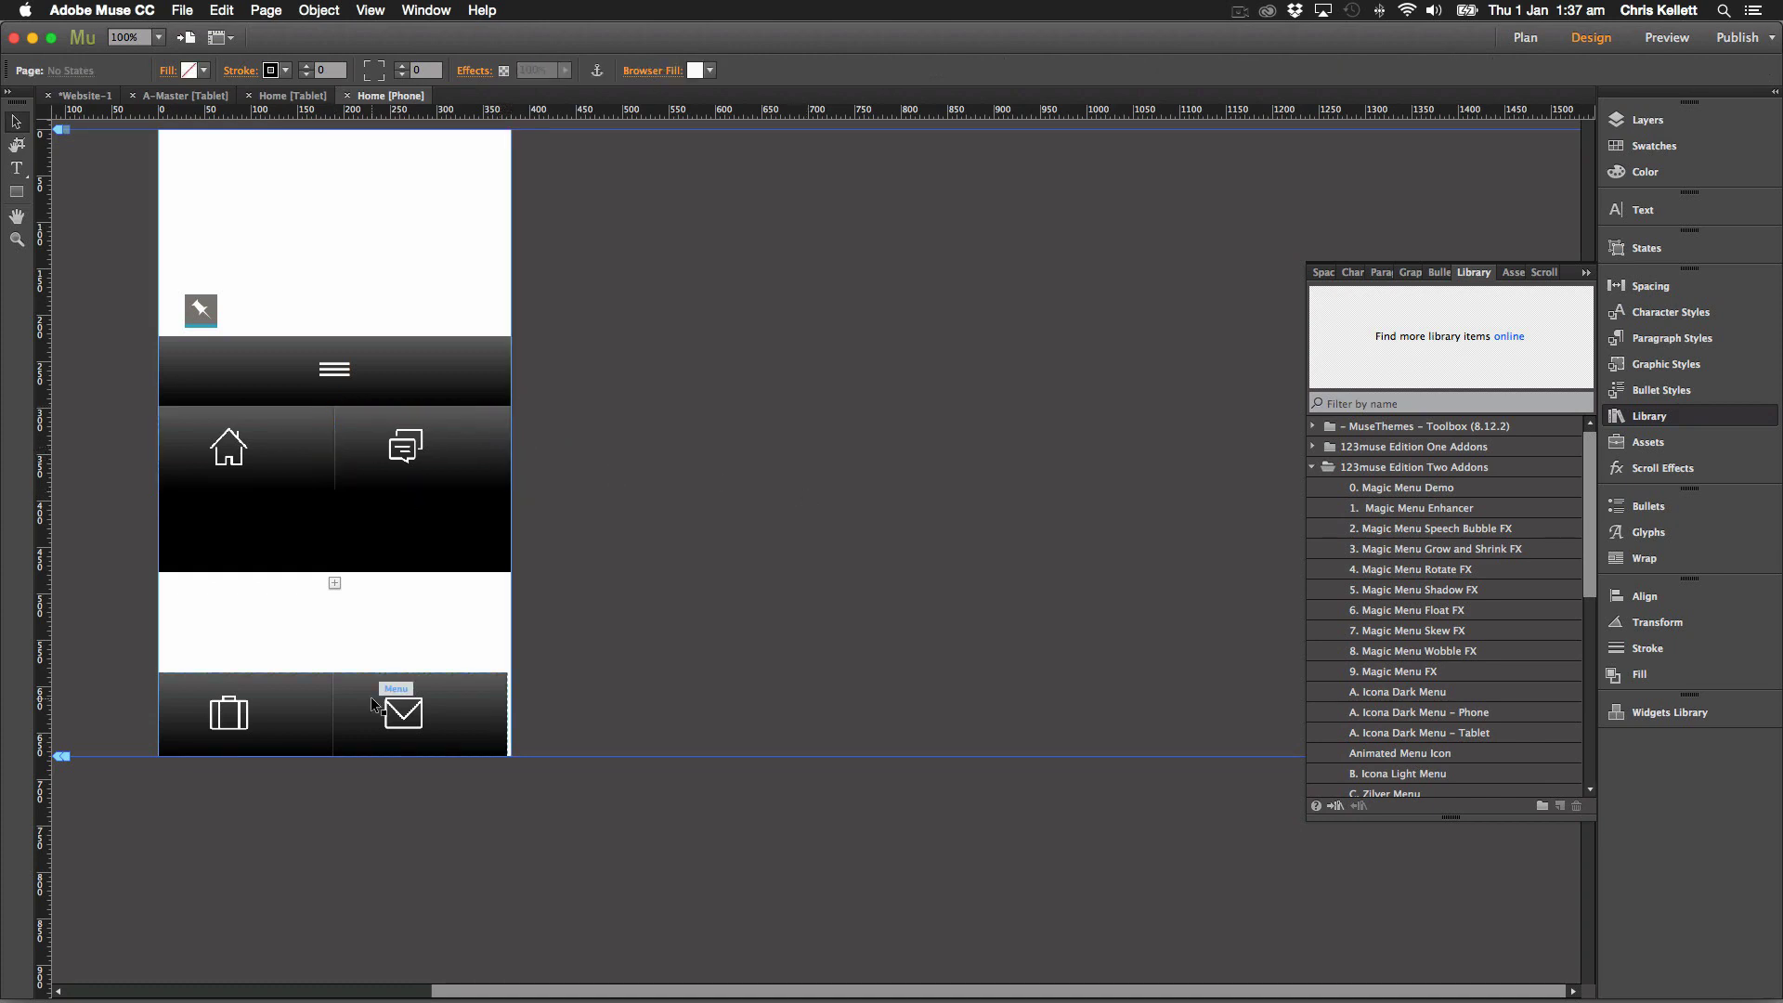
Extend the accordion to H 305 and move the briefcase and mail row to Y 399.
{"action": "left_click", "coordinate": [245, 727]}
{"action": "left_click", "coordinate": [387, 568]}
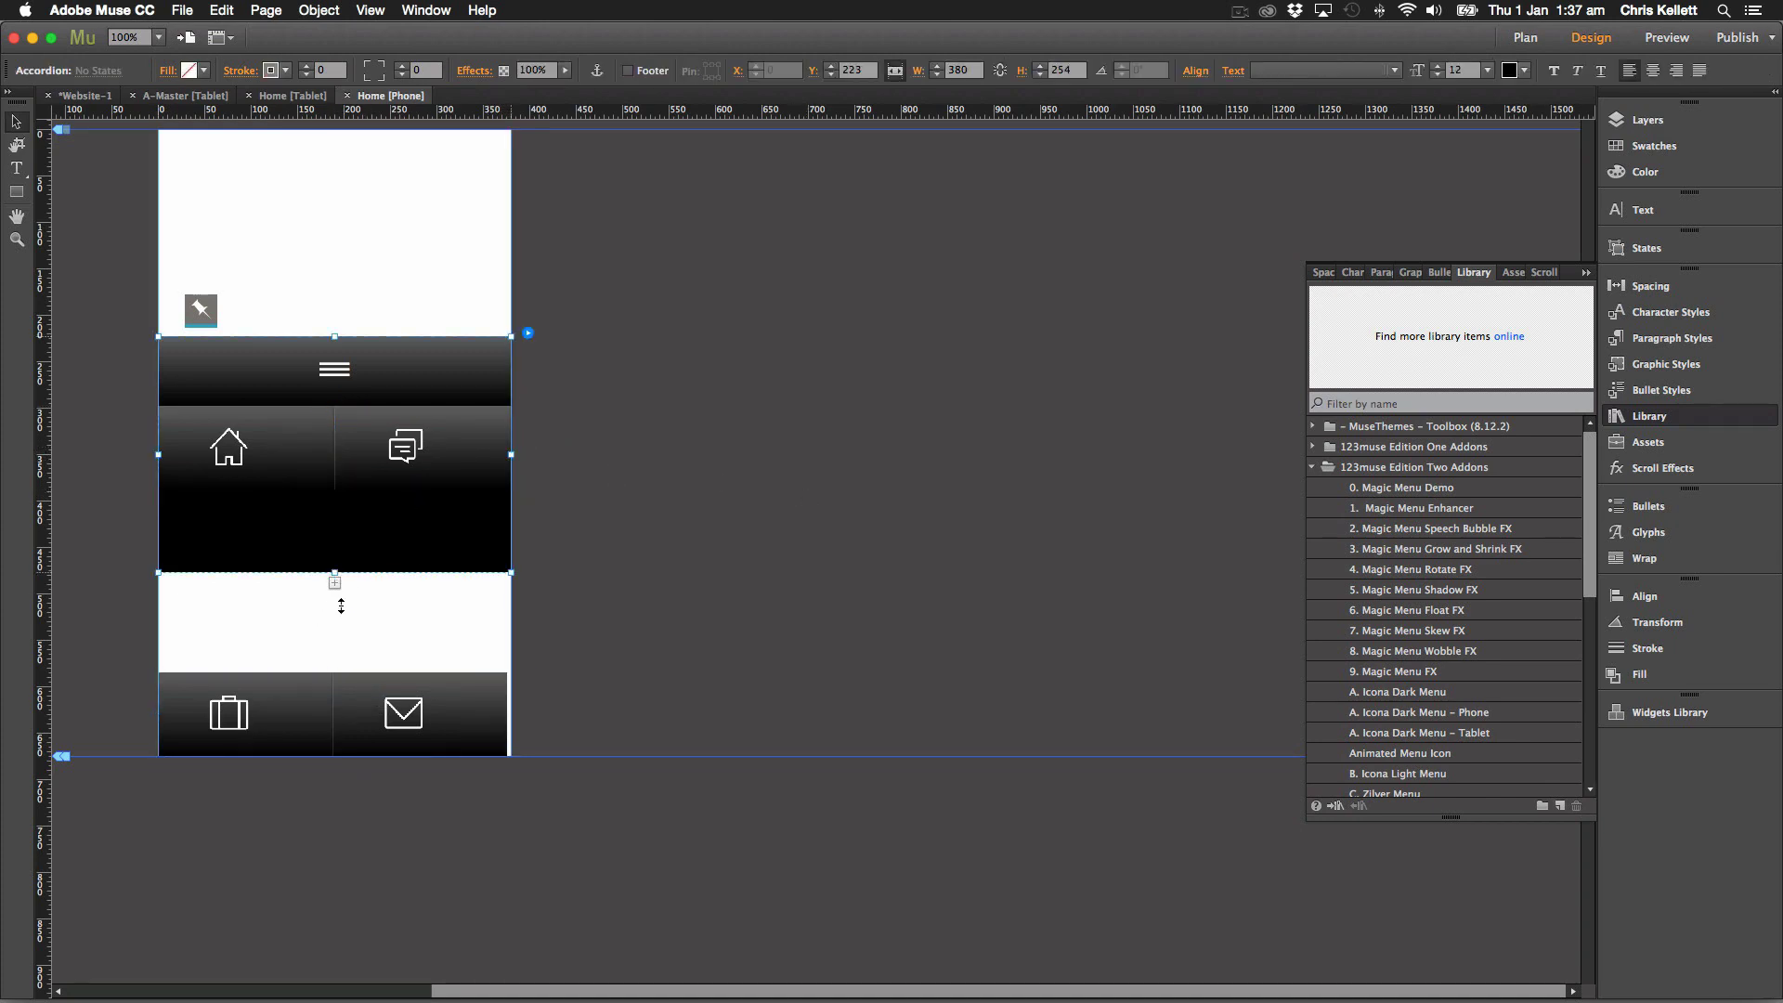
{"action": "left_click_drag", "start_coordinate": [341, 605], "coordinate": [342, 619]}
{"action": "left_click_drag", "start_coordinate": [276, 717], "coordinate": [268, 547]}
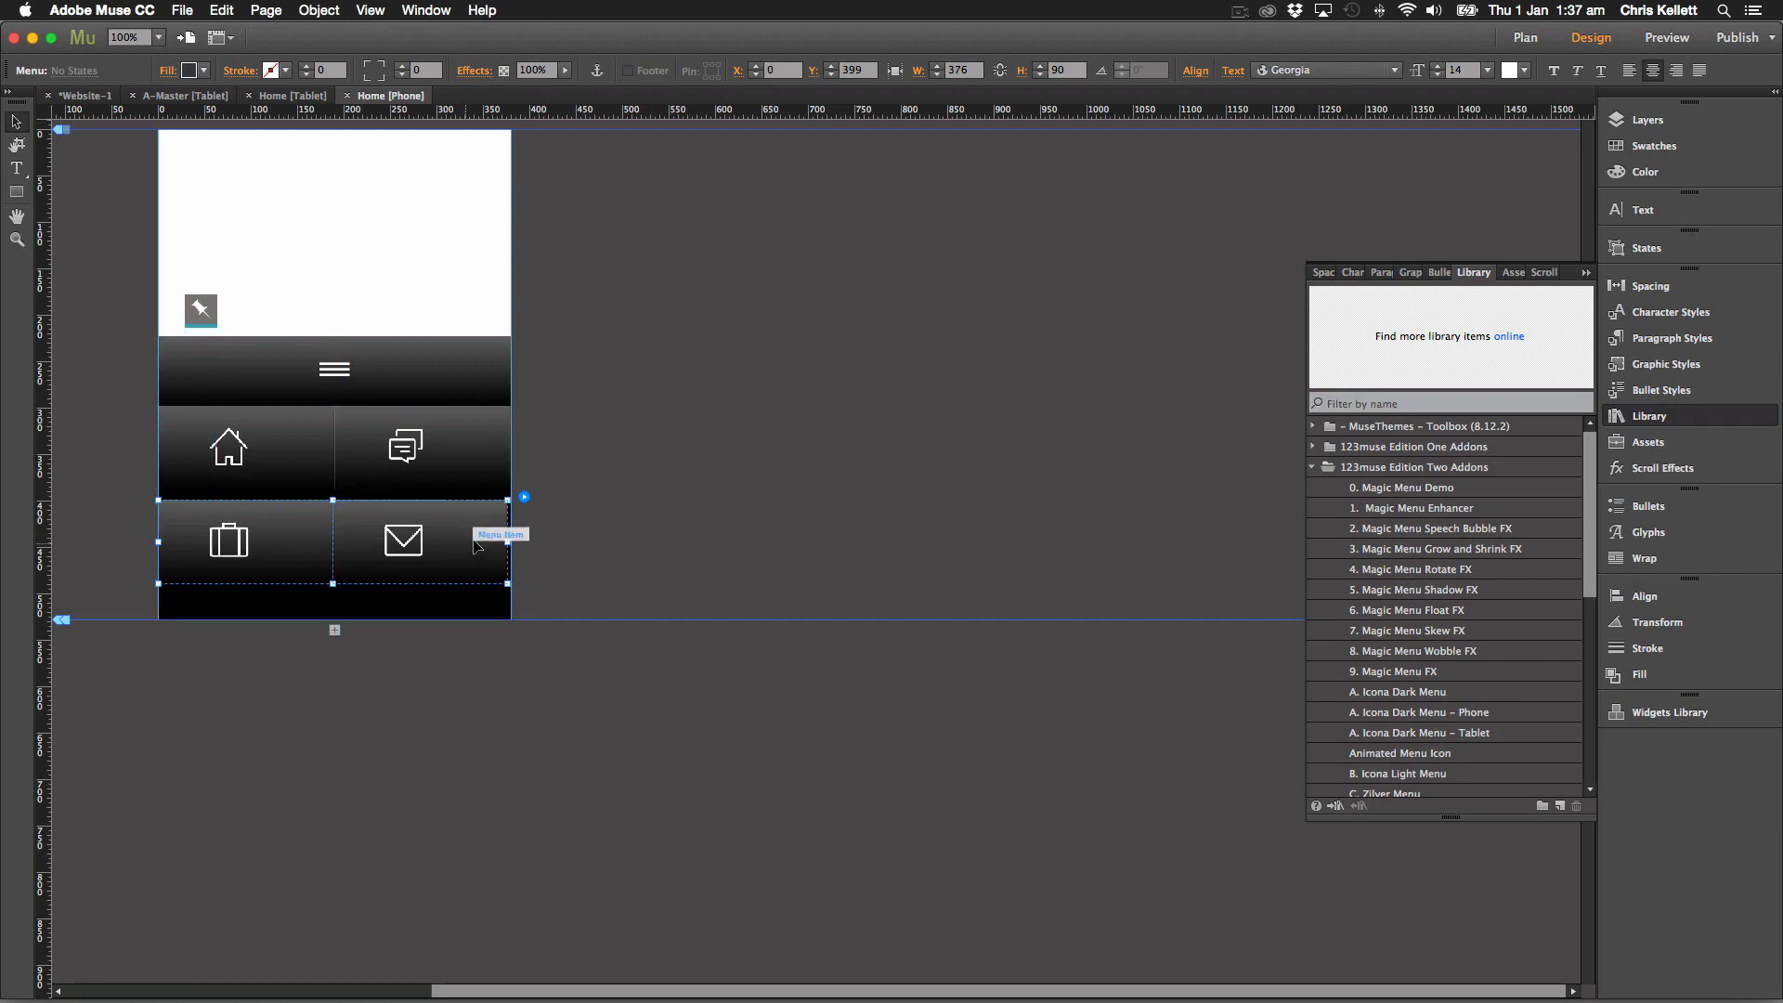
Widen the bottom icon row to 380 px and shorten the content area to fit both rows.
{"action": "left_click_drag", "start_coordinate": [506, 544], "coordinate": [511, 543]}
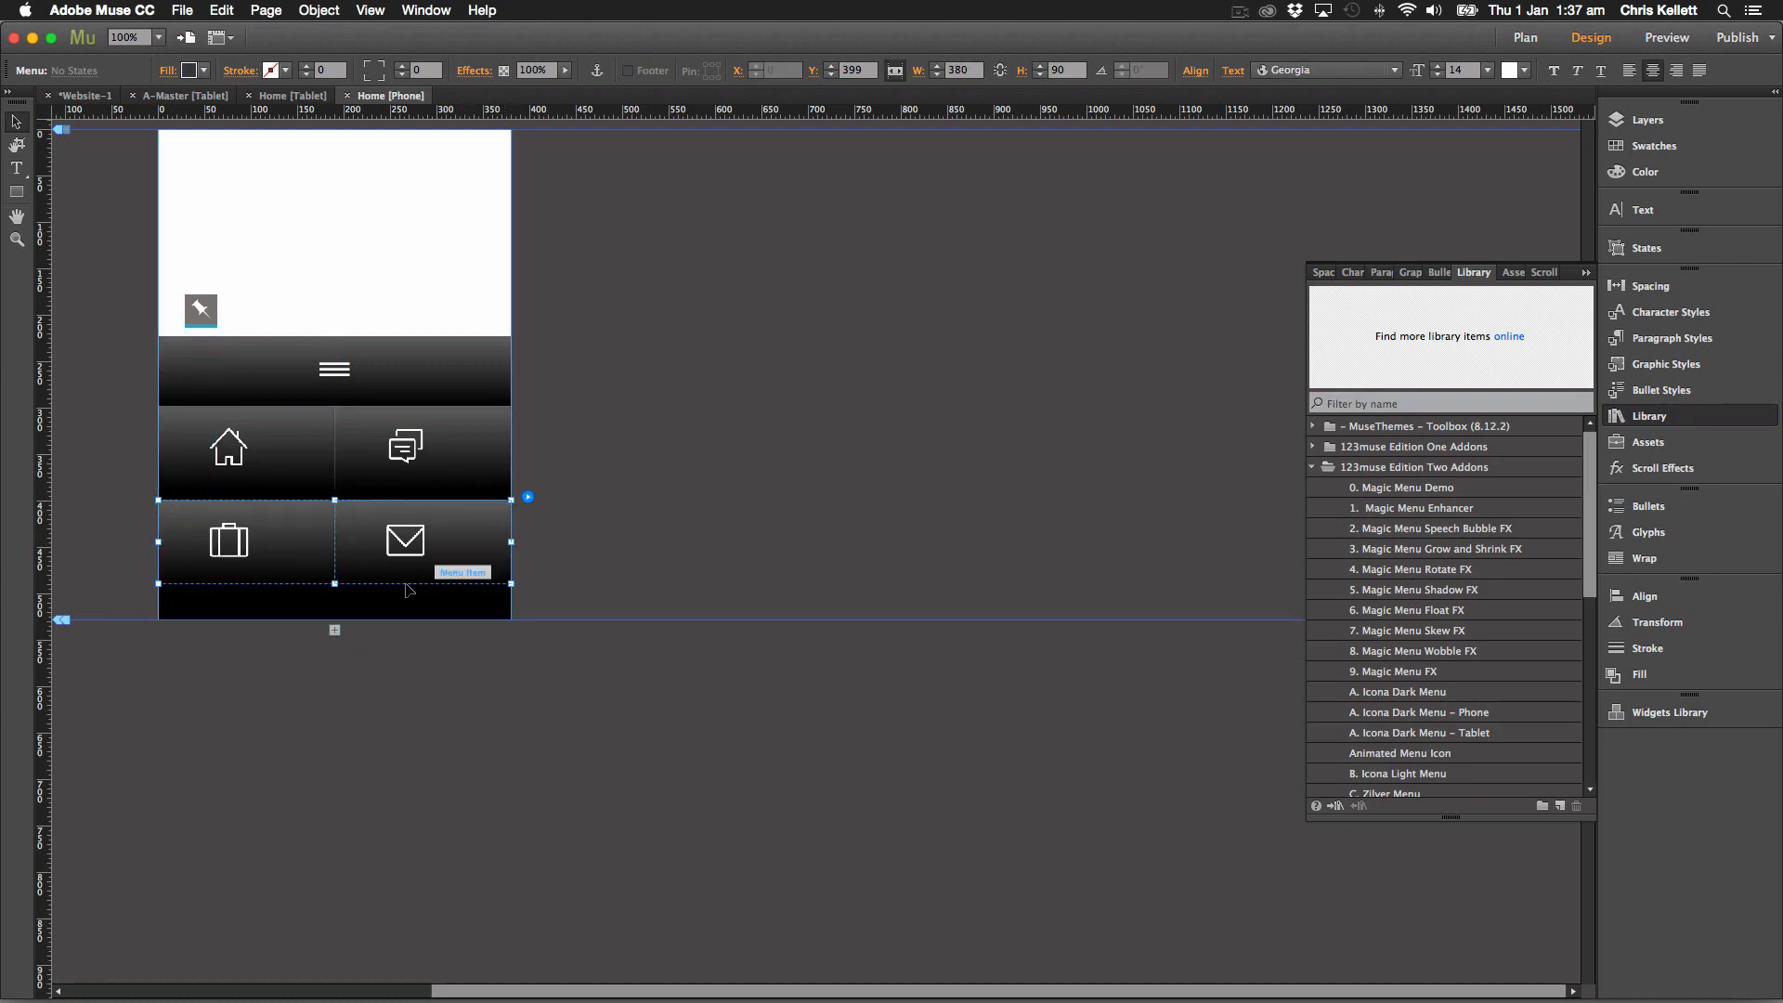
{"action": "left_click", "coordinate": [387, 611]}
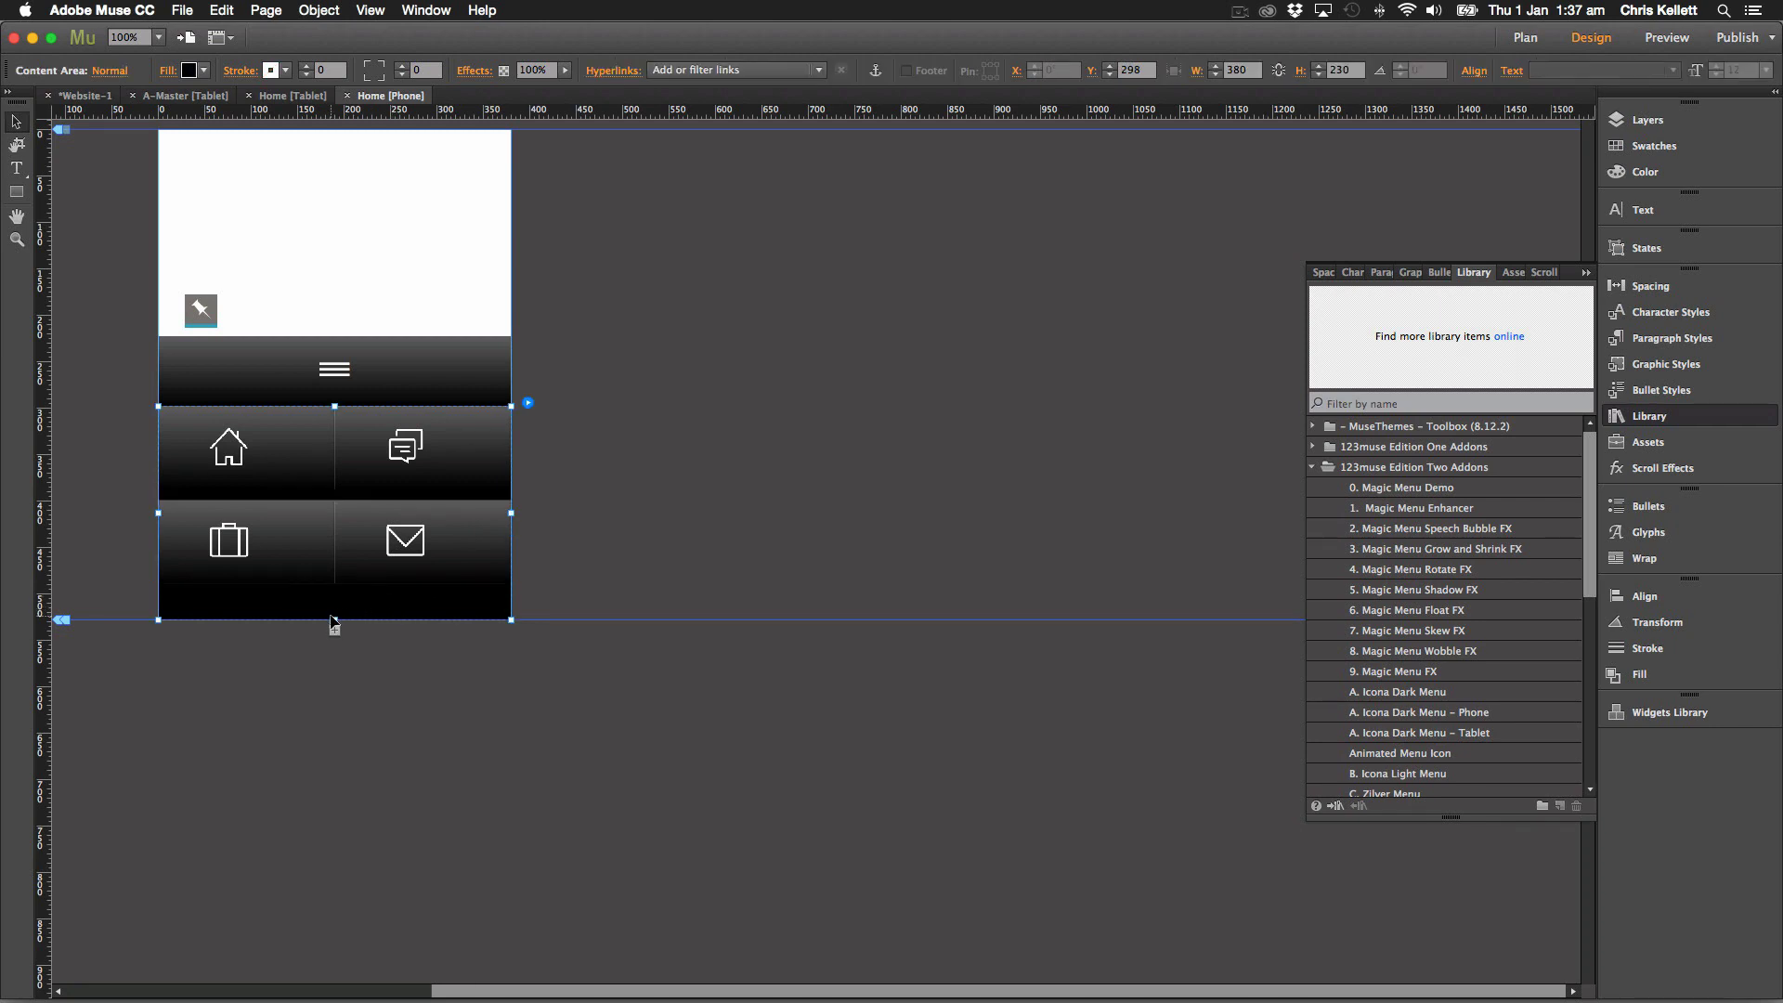
{"action": "left_click_drag", "start_coordinate": [335, 625], "coordinate": [334, 592]}
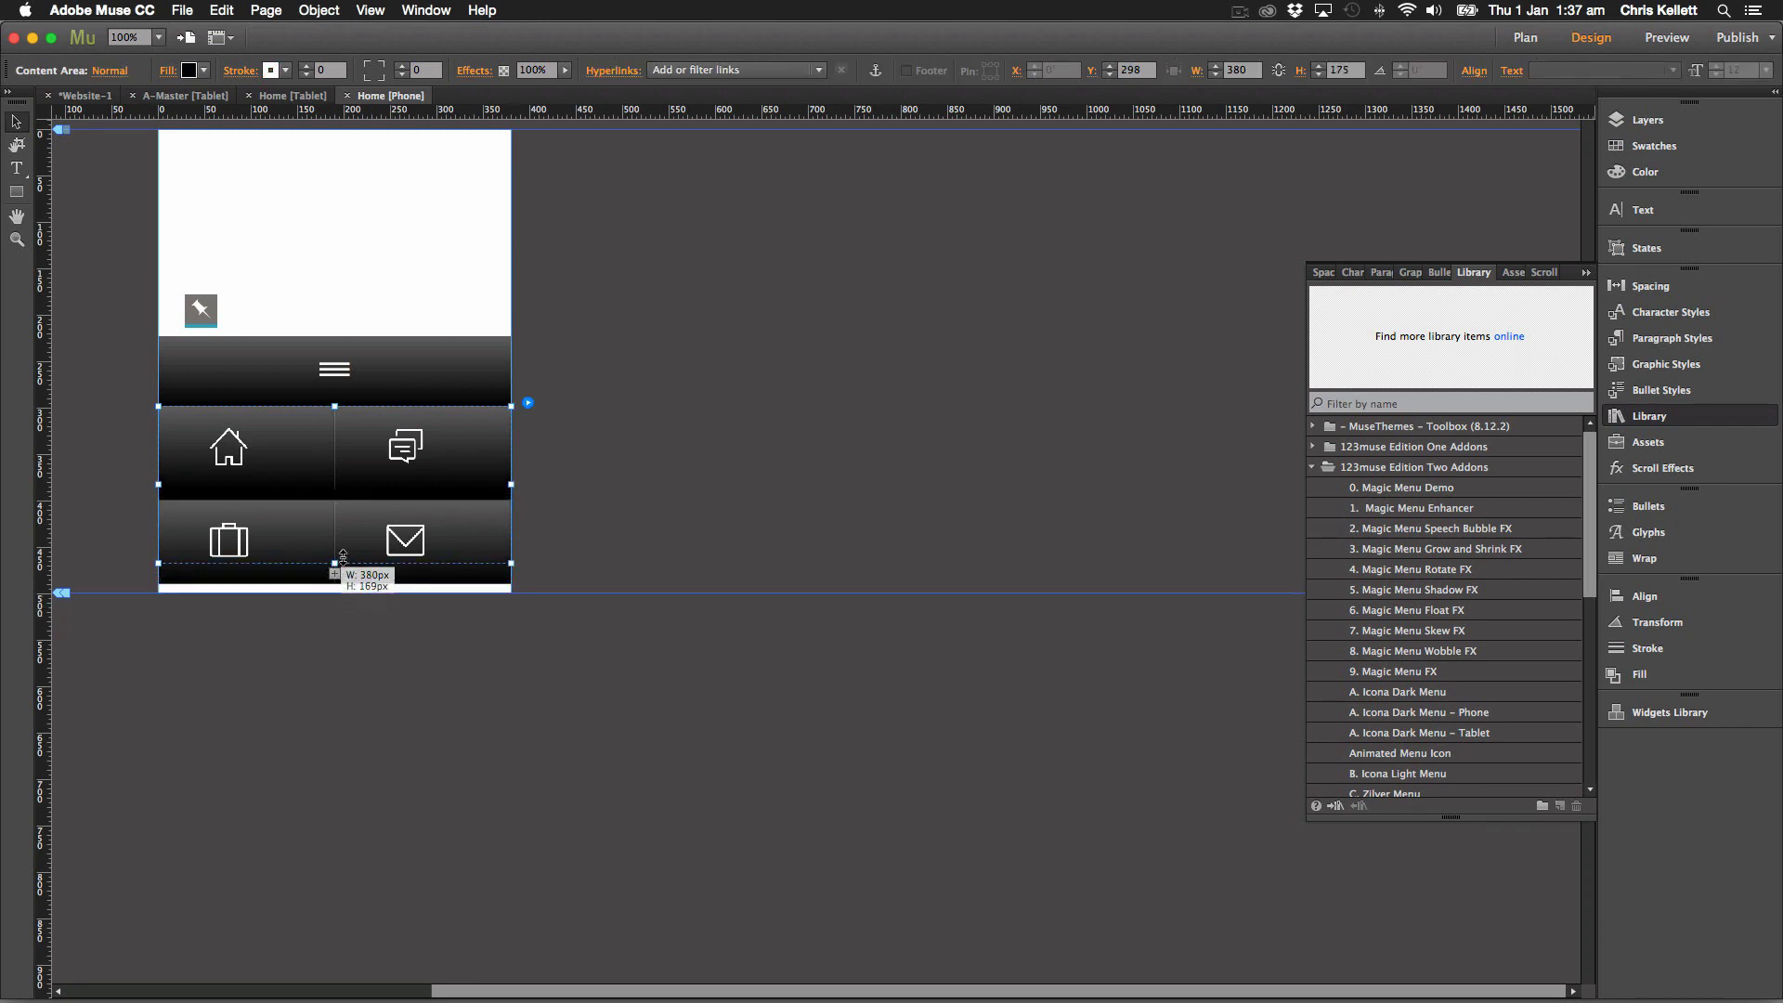
{"action": "left_click", "coordinate": [650, 477]}
Widen the home and briefcase icon boxes to 190 px.
{"action": "left_click", "coordinate": [236, 454]}
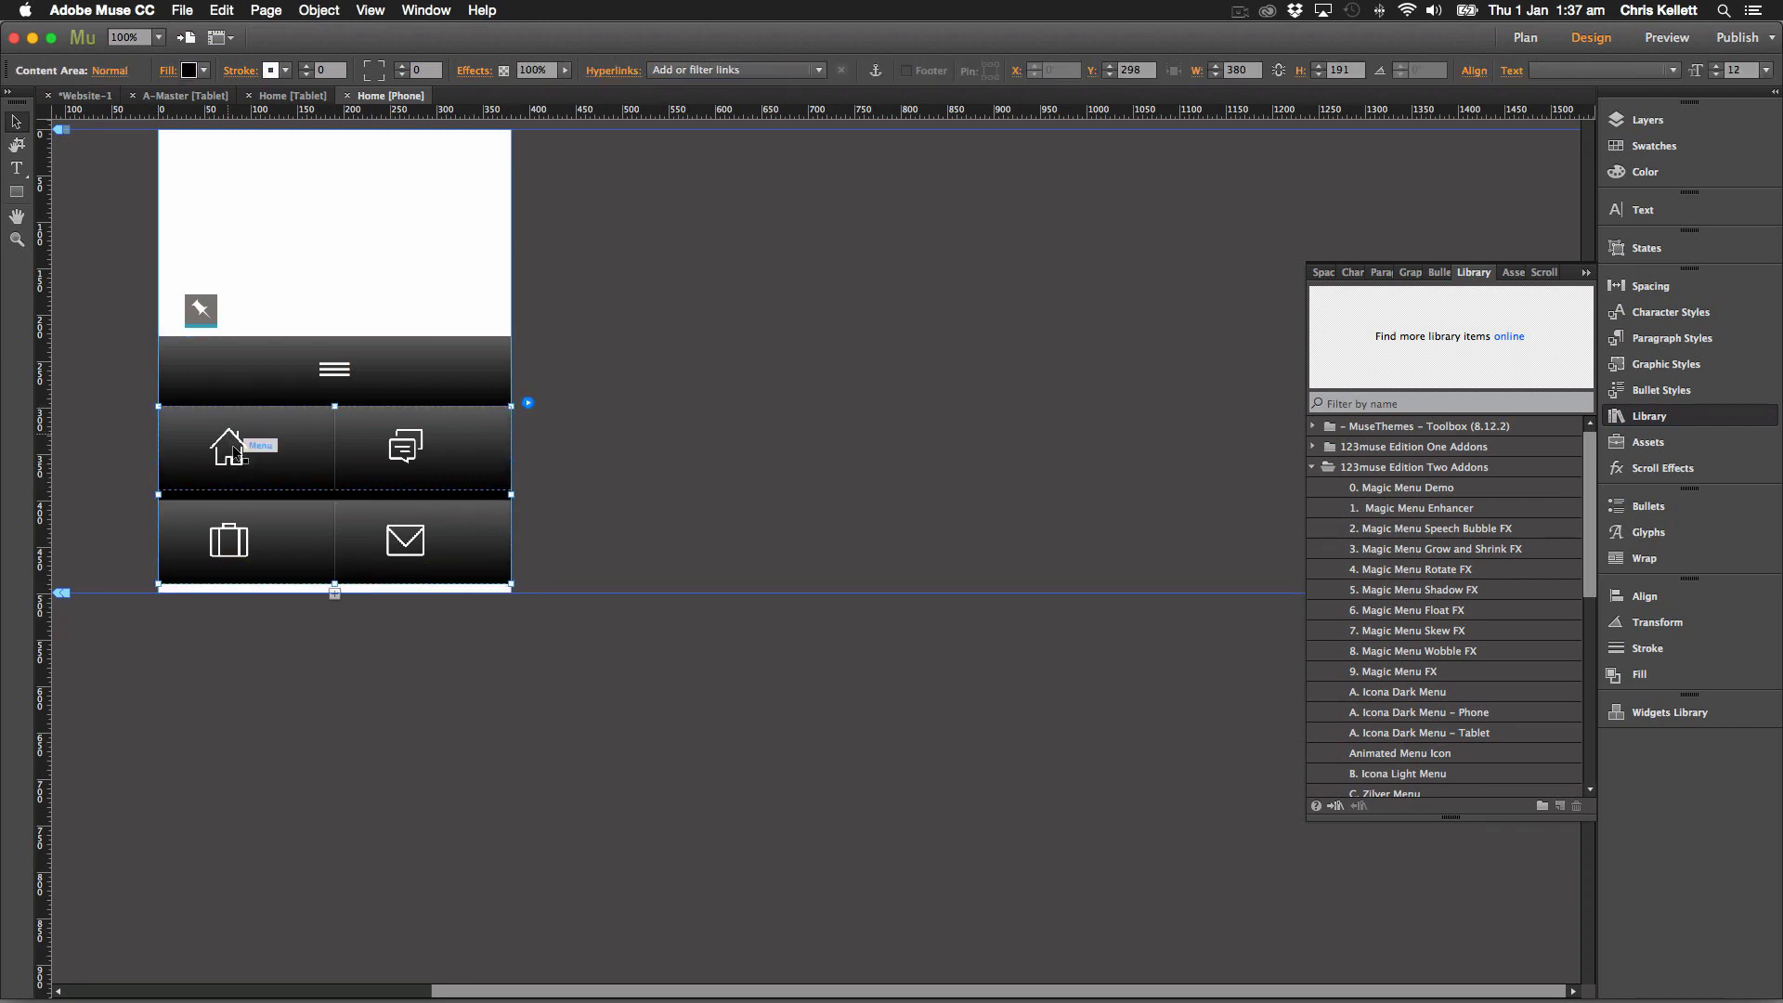
{"action": "left_click", "coordinate": [243, 453]}
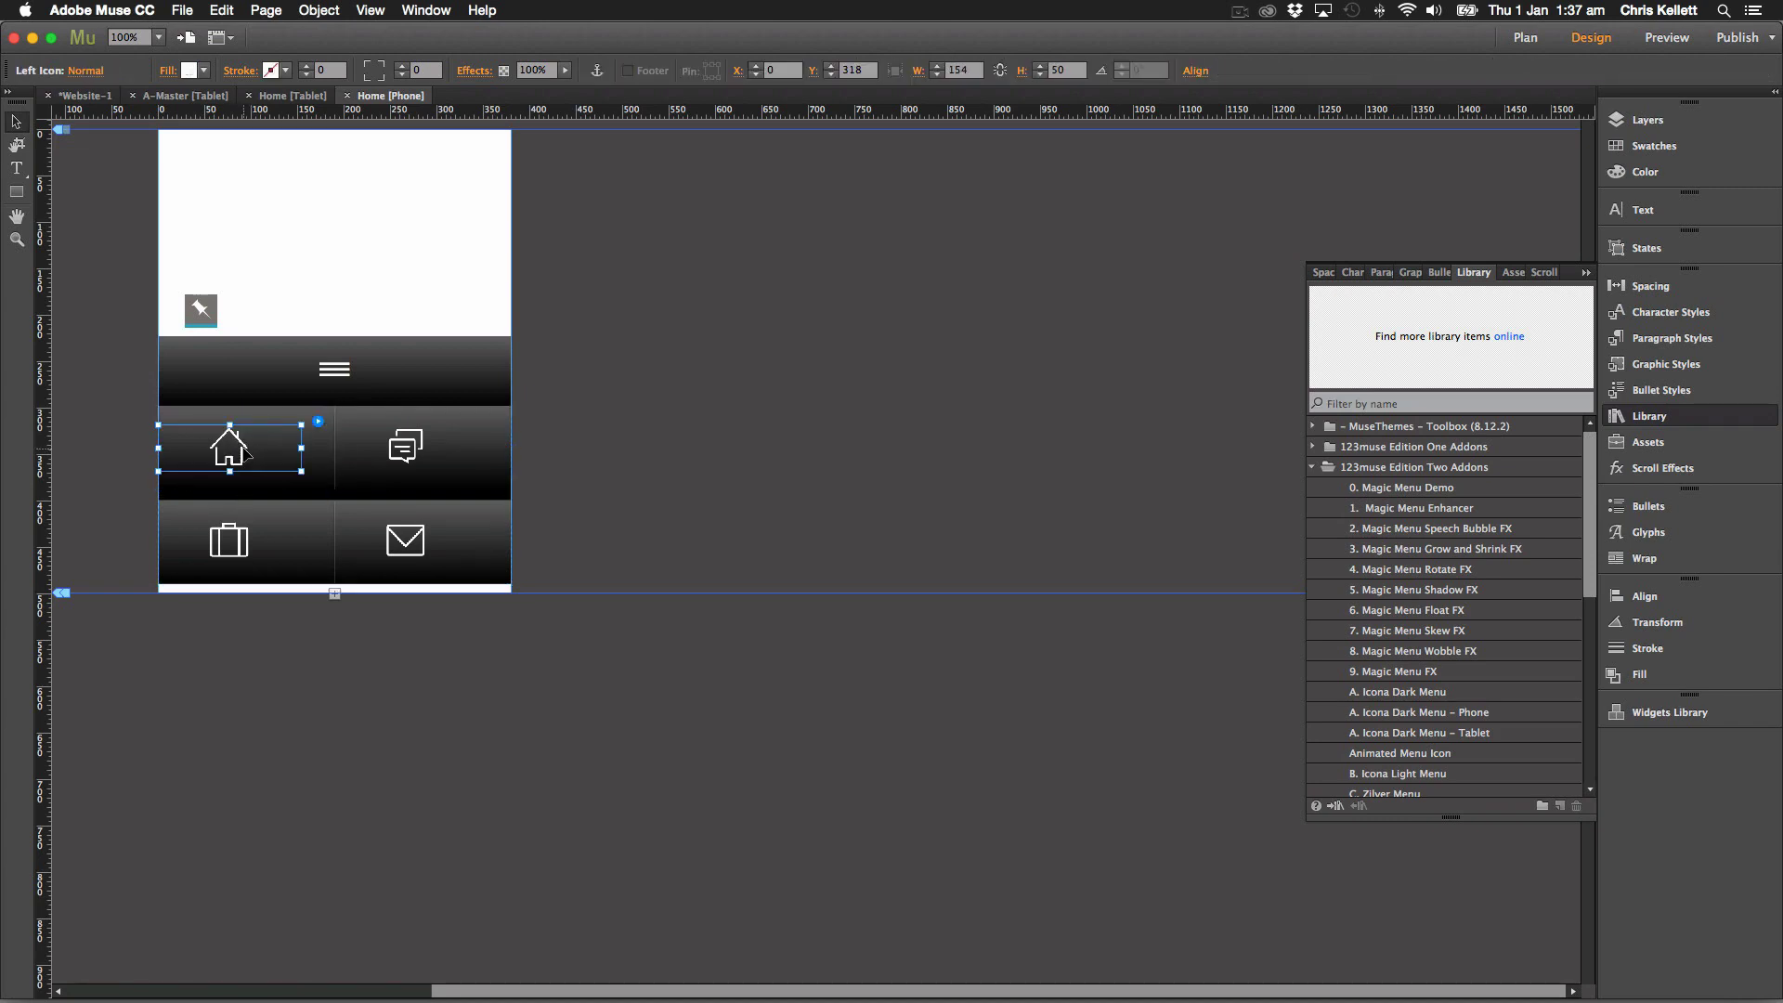
{"action": "mouse_move", "coordinate": [310, 449]}
{"action": "left_mouse_down"}
{"action": "mouse_move", "coordinate": [362, 450]}
{"action": "mouse_move", "coordinate": [331, 448]}
{"action": "left_mouse_up"}
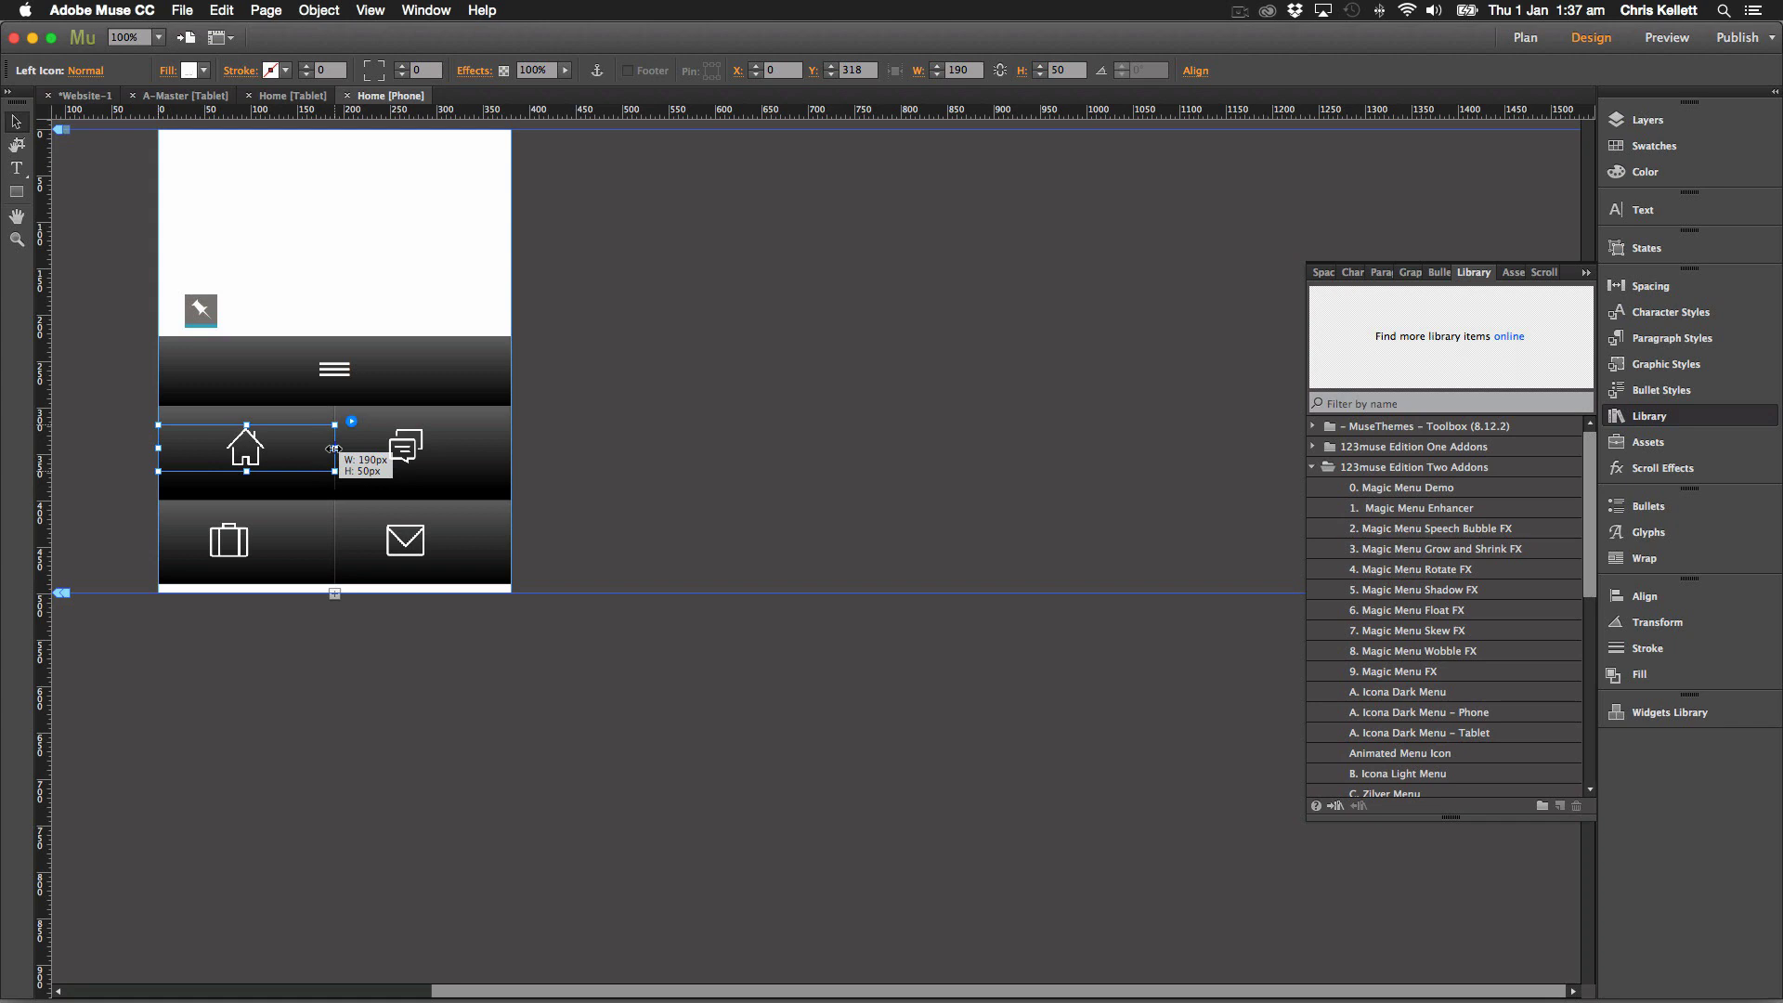
{"action": "left_click_drag", "start_coordinate": [333, 449], "coordinate": [333, 449]}
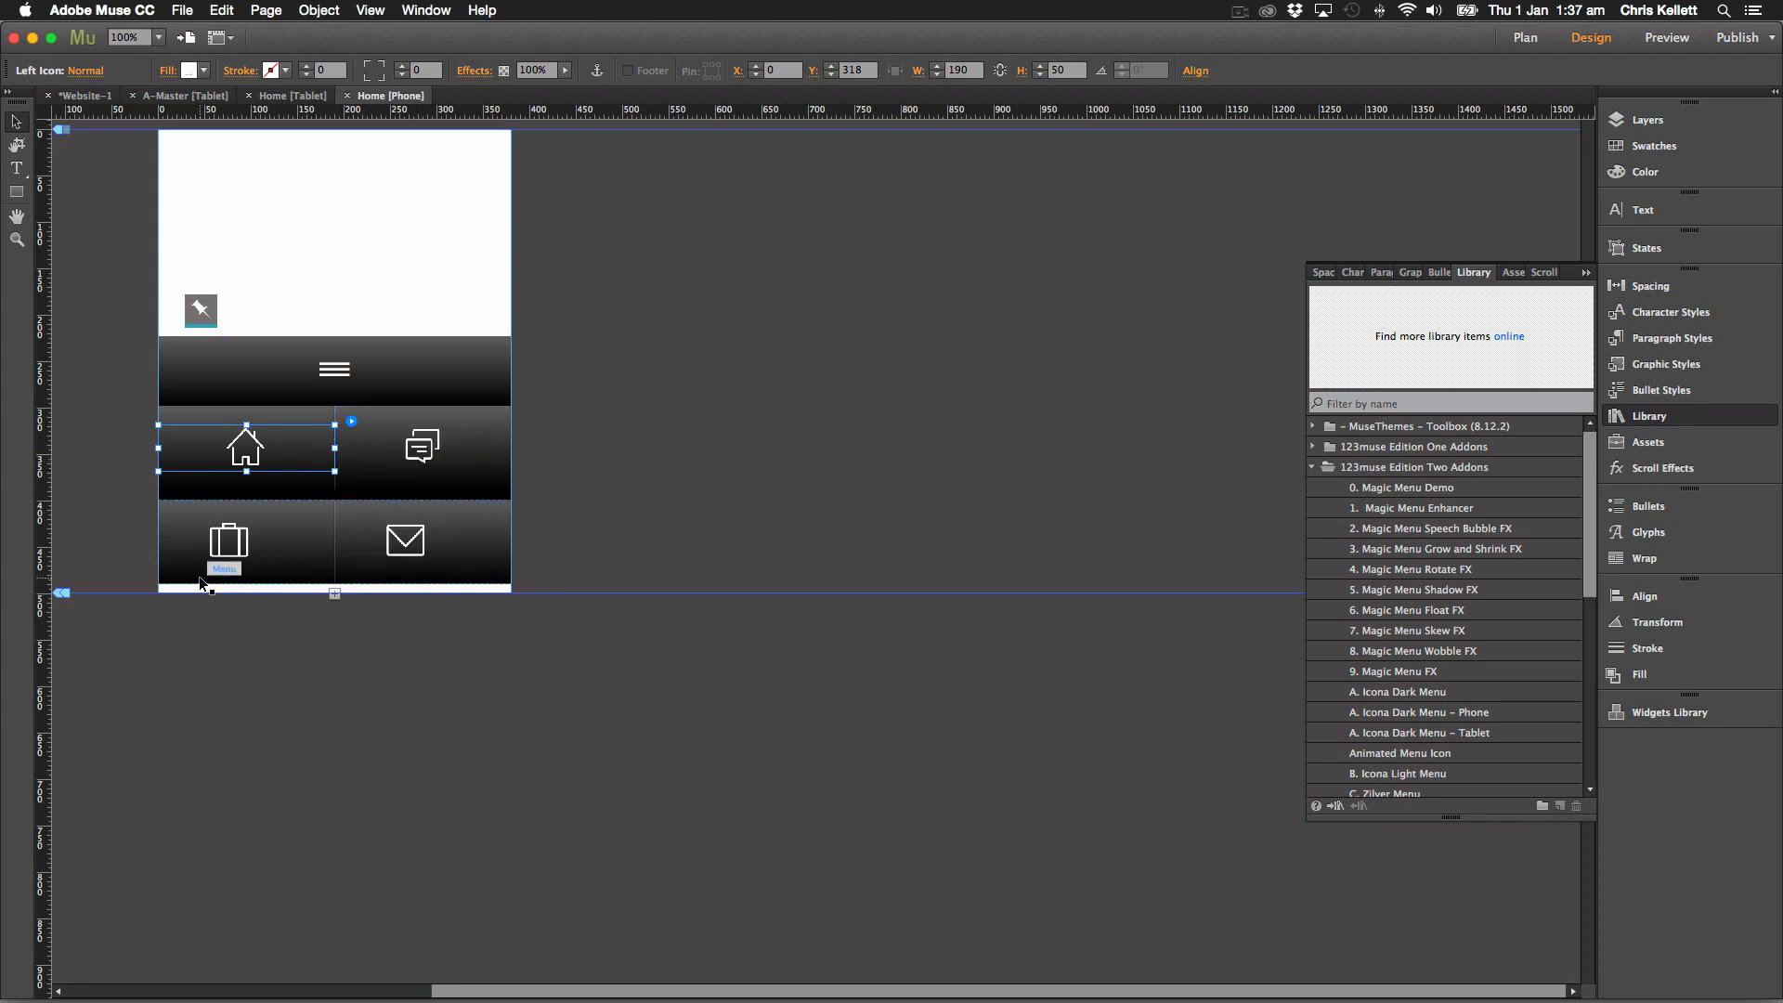
{"action": "left_click", "coordinate": [264, 540]}
{"action": "left_click", "coordinate": [260, 543]}
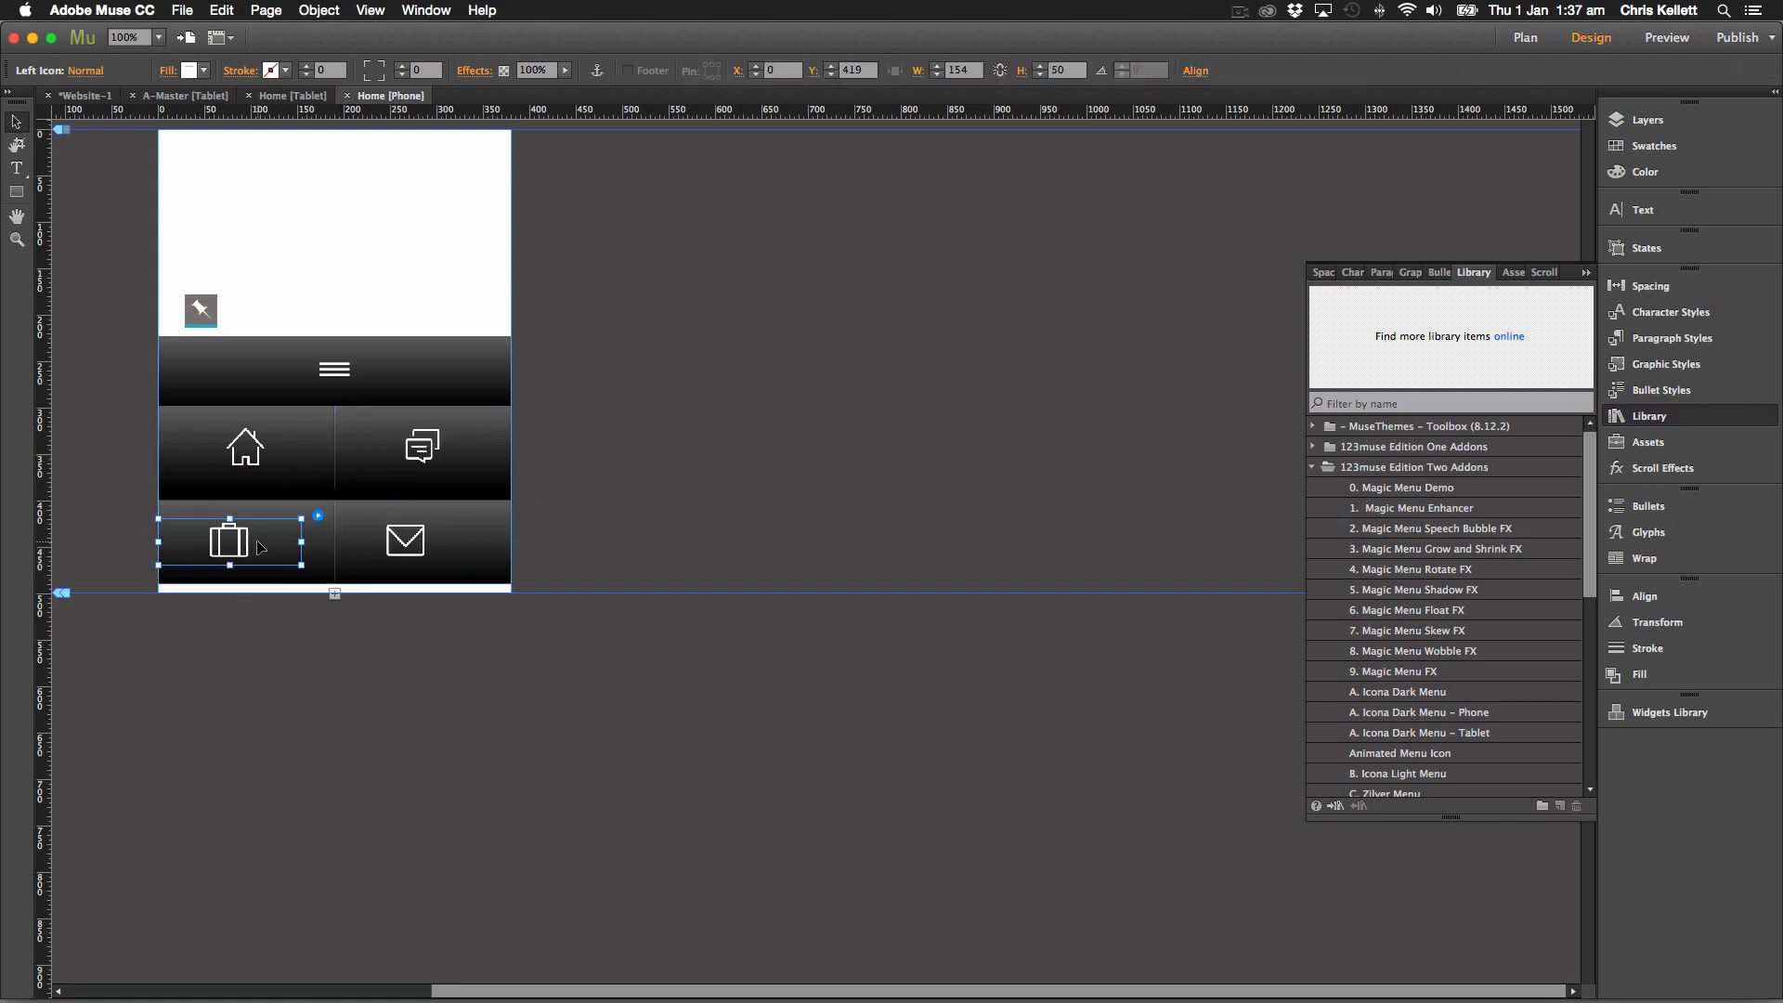
{"action": "left_click_drag", "start_coordinate": [303, 543], "coordinate": [333, 540]}
Collapse the accordion, preview on iPhone 4S, and open and close the two-by-two icon menu.
{"action": "left_click", "coordinate": [739, 533]}
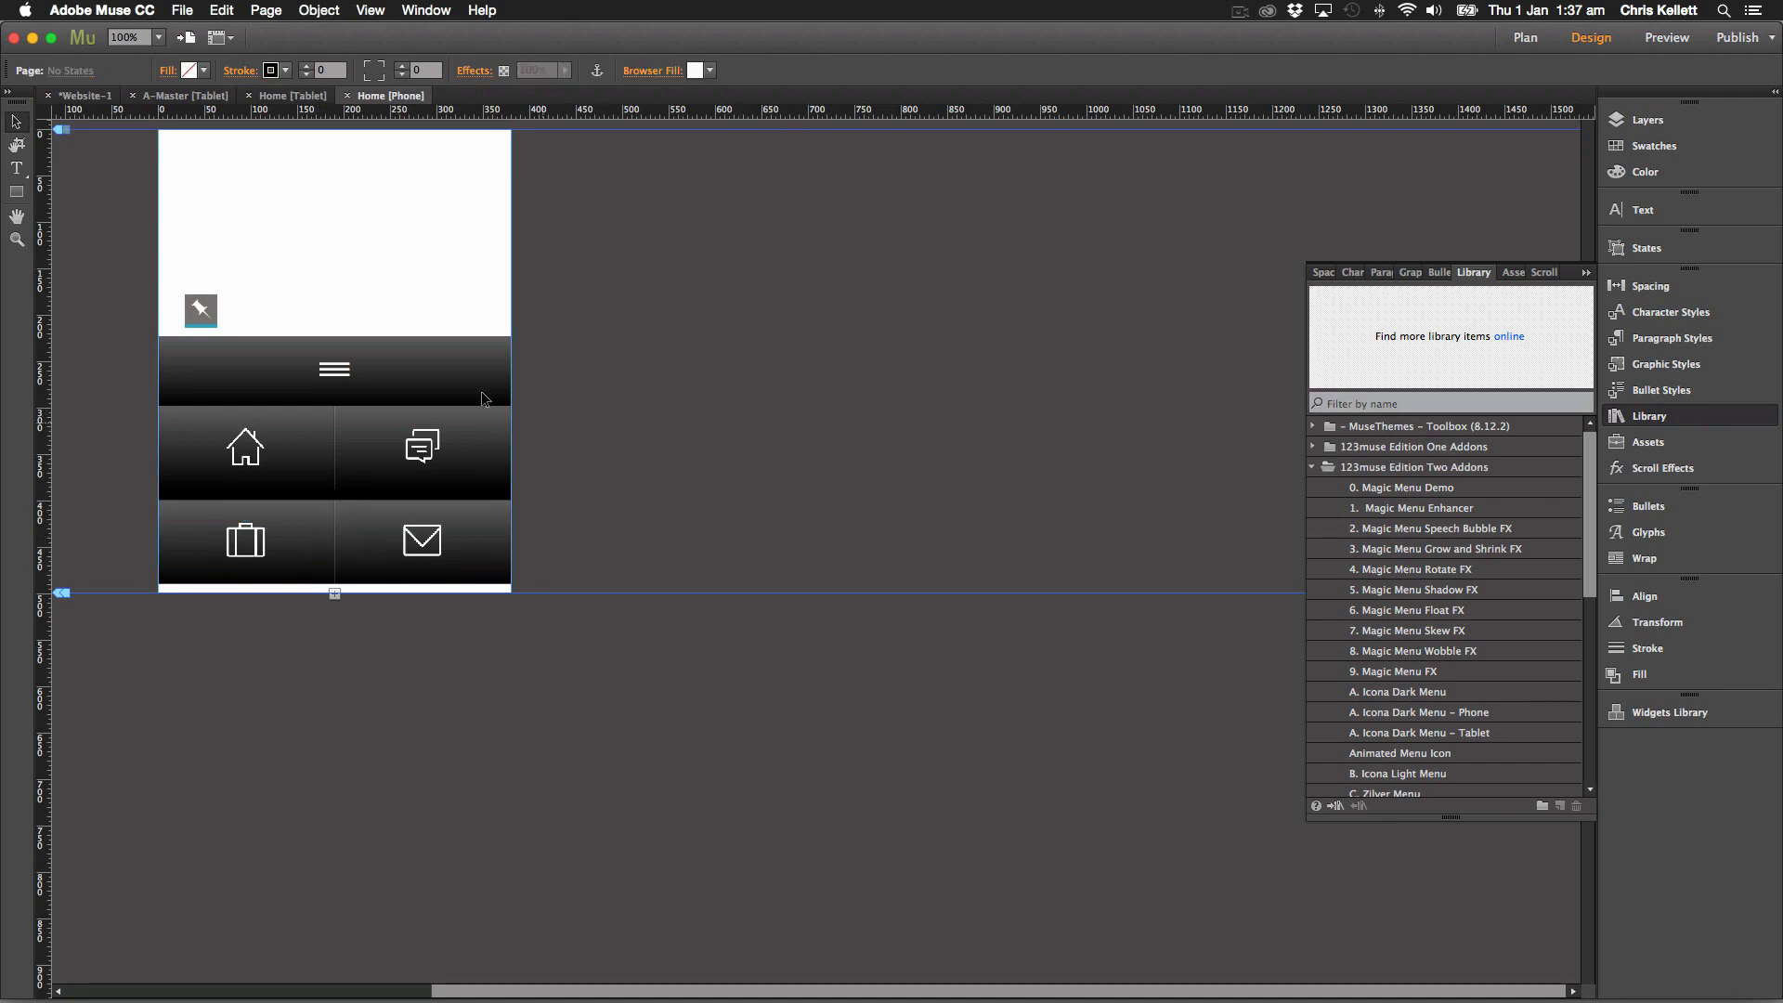
{"action": "left_click", "coordinate": [432, 371]}
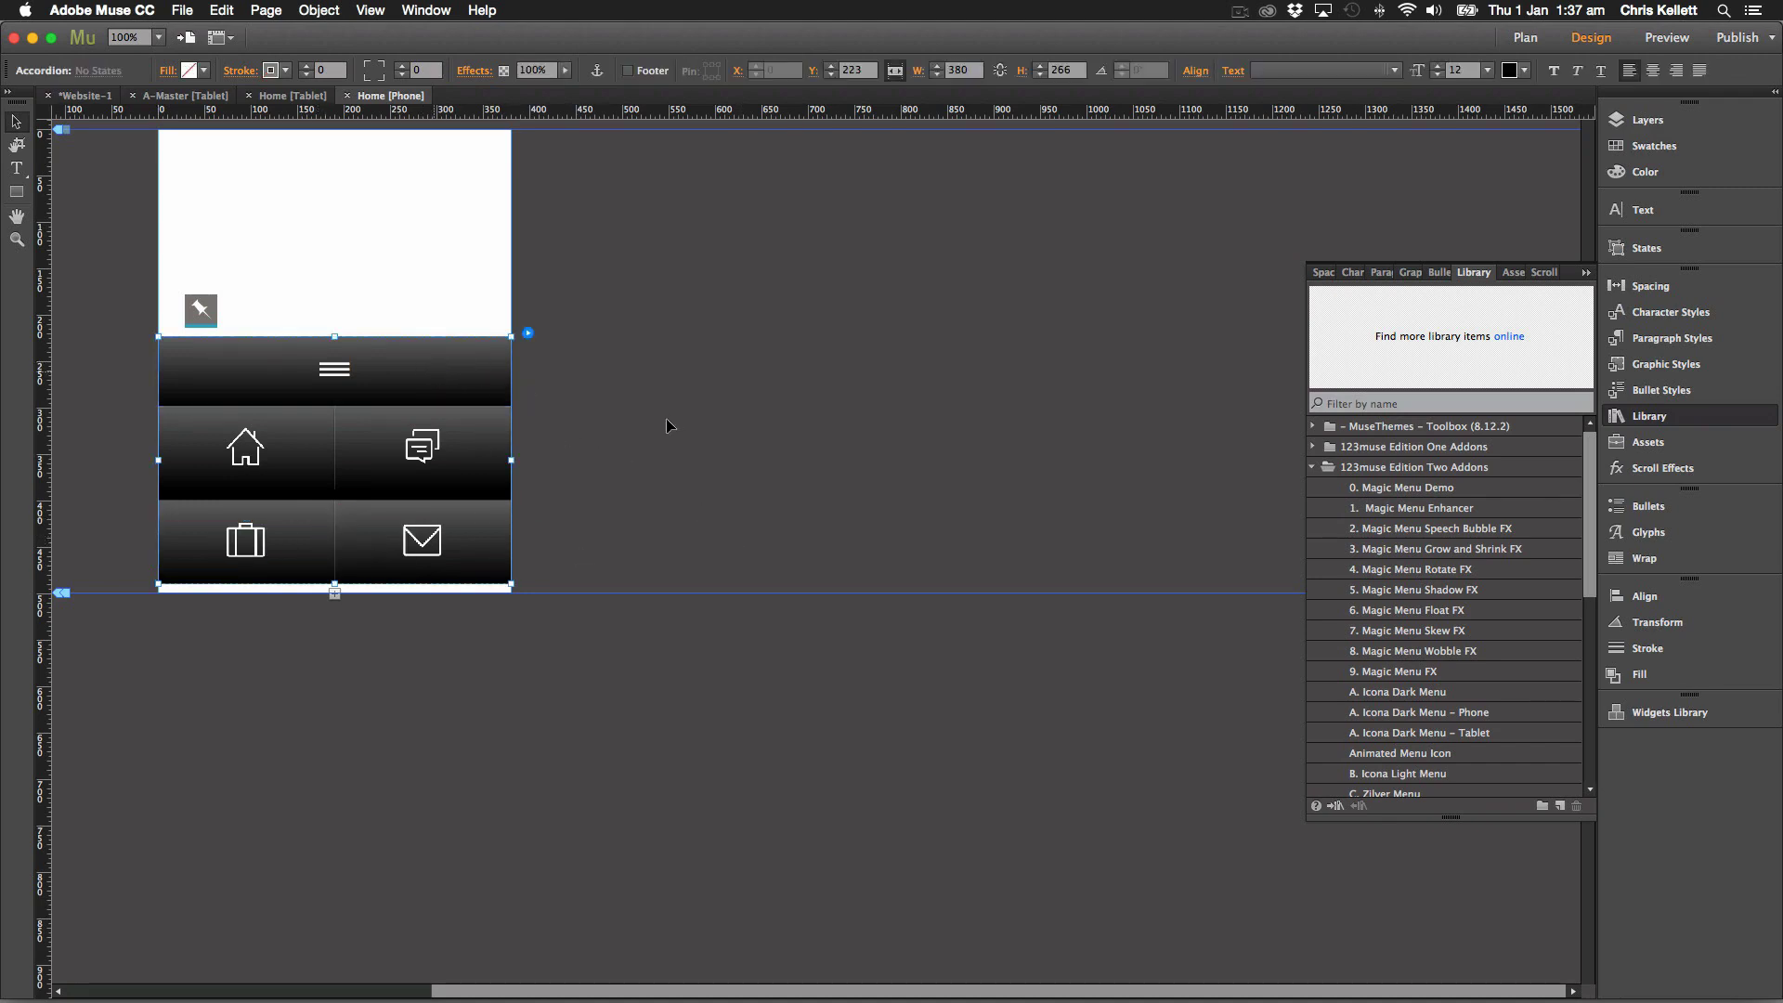
{"action": "left_click", "coordinate": [1667, 37]}
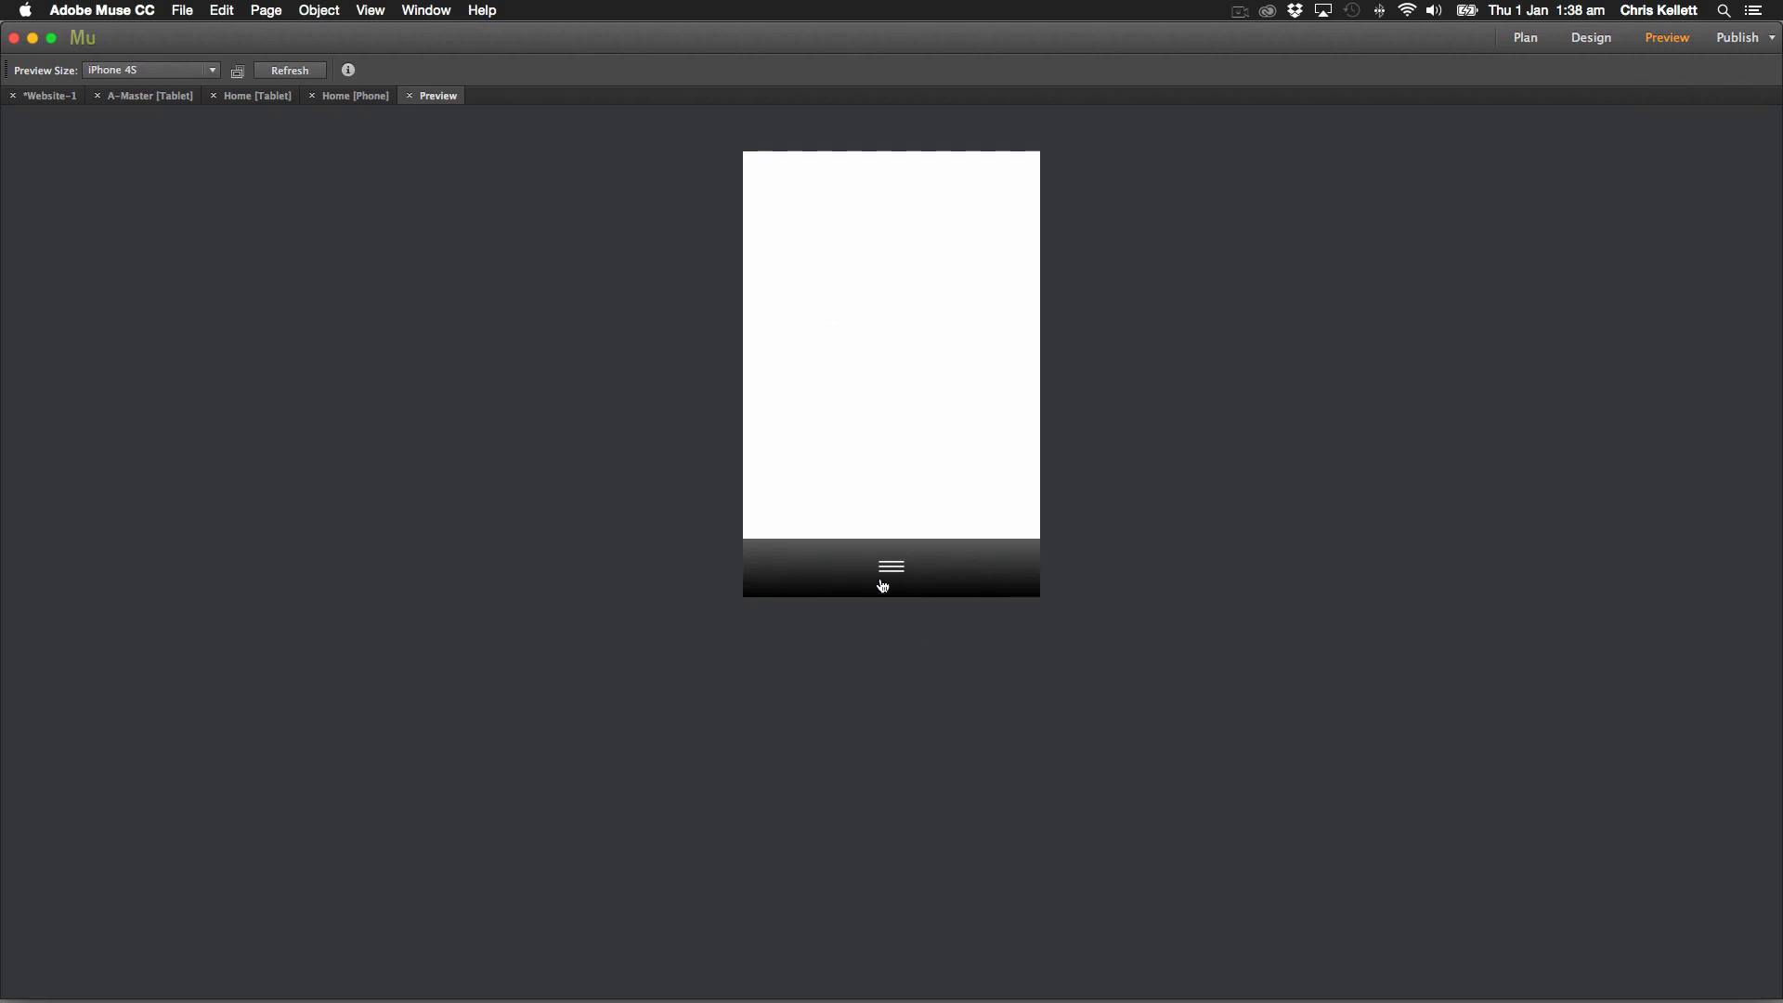
{"action": "left_click", "coordinate": [888, 585]}
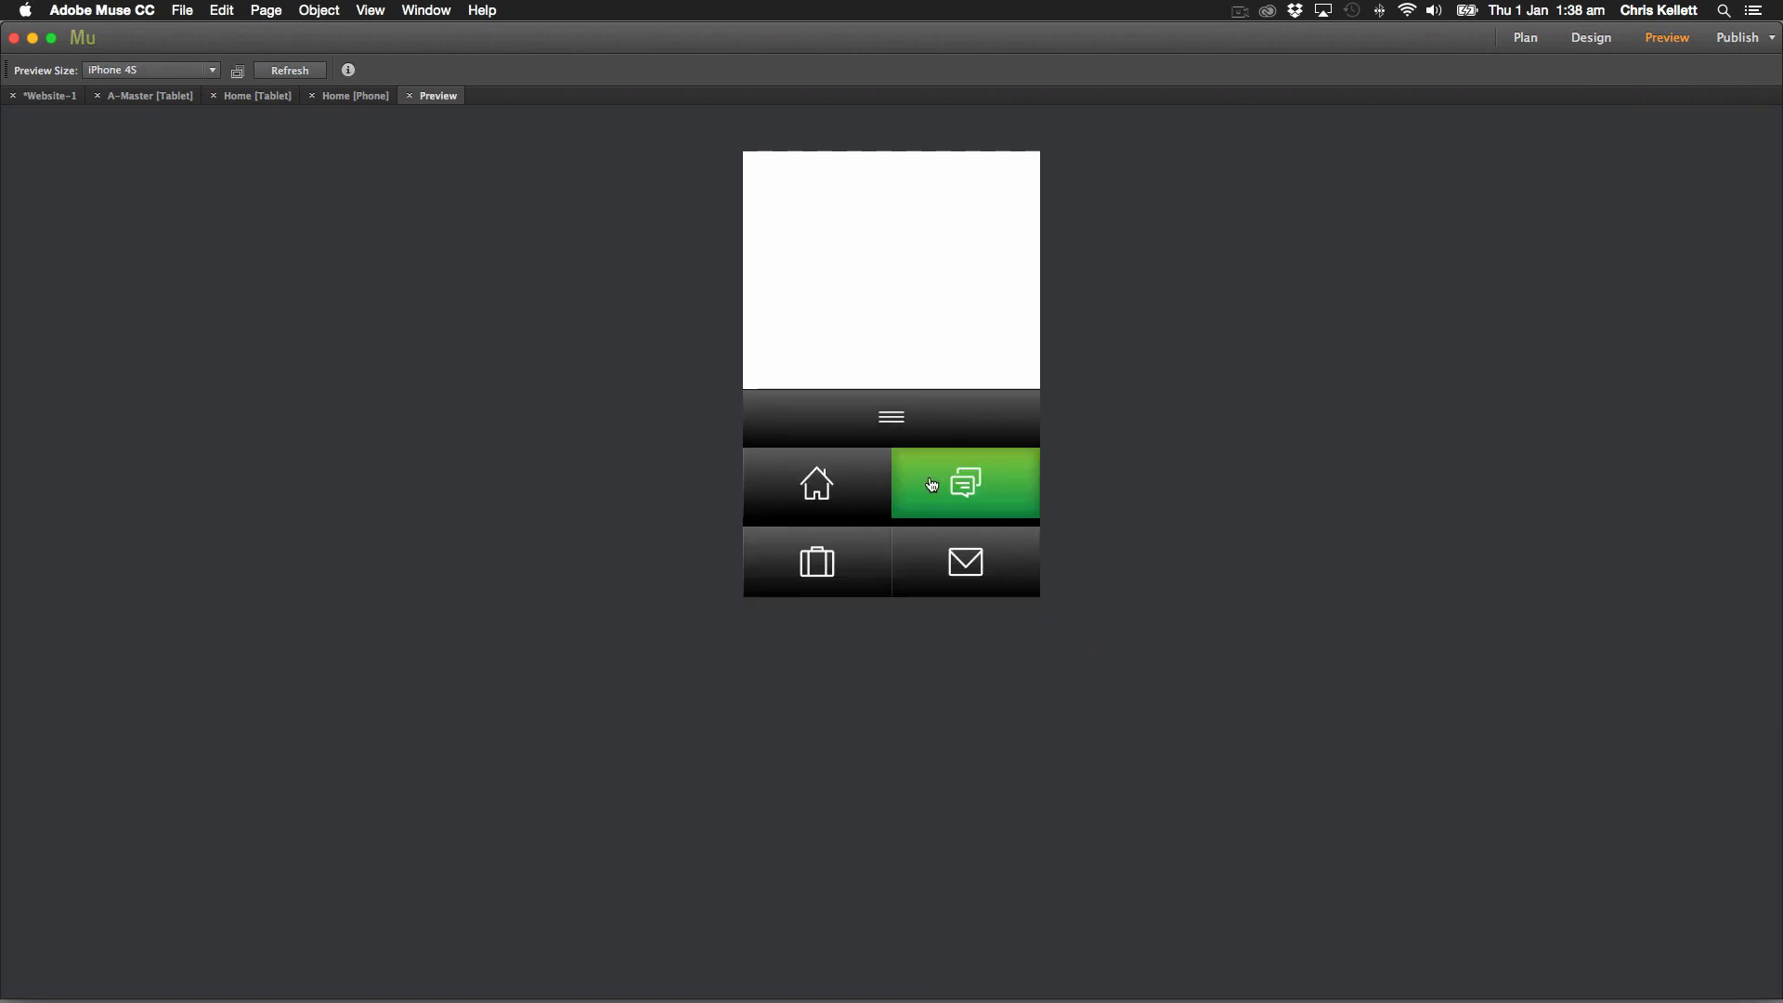
{"action": "left_click", "coordinate": [915, 420]}
Back in Design, expand the menu and nudge the briefcase and mail row up 10 px.
{"action": "left_click", "coordinate": [1590, 37]}
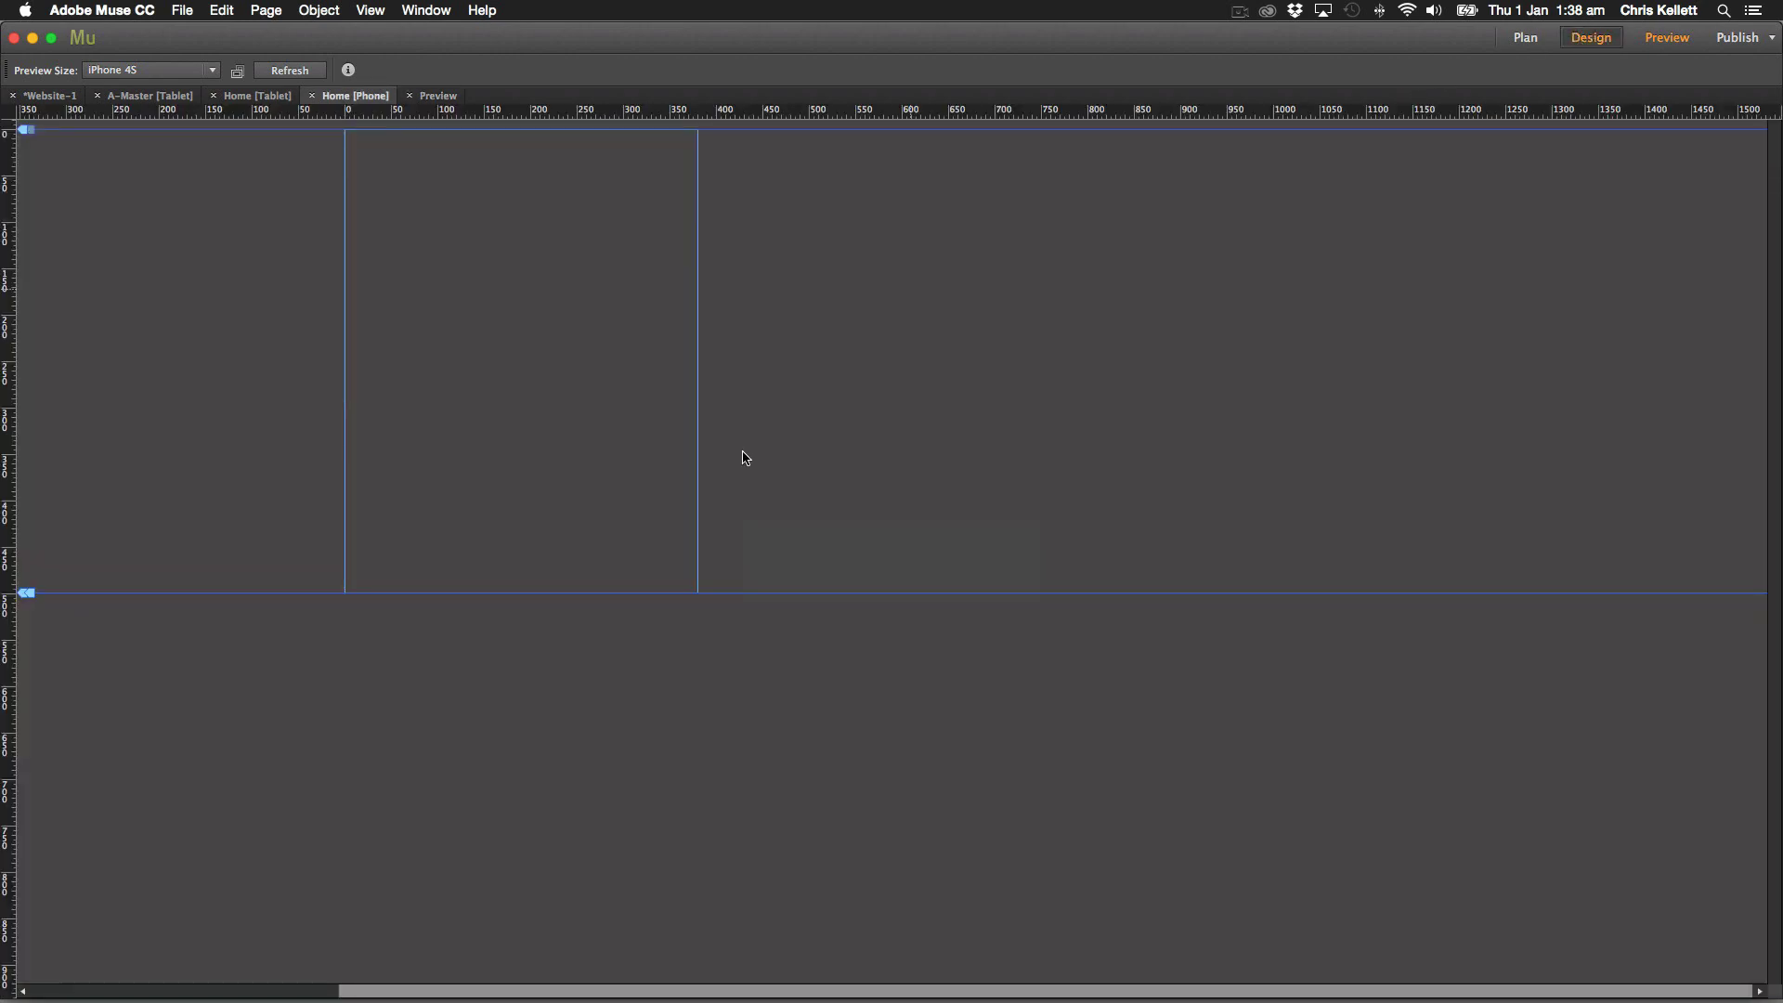
{"action": "left_click", "coordinate": [599, 399]}
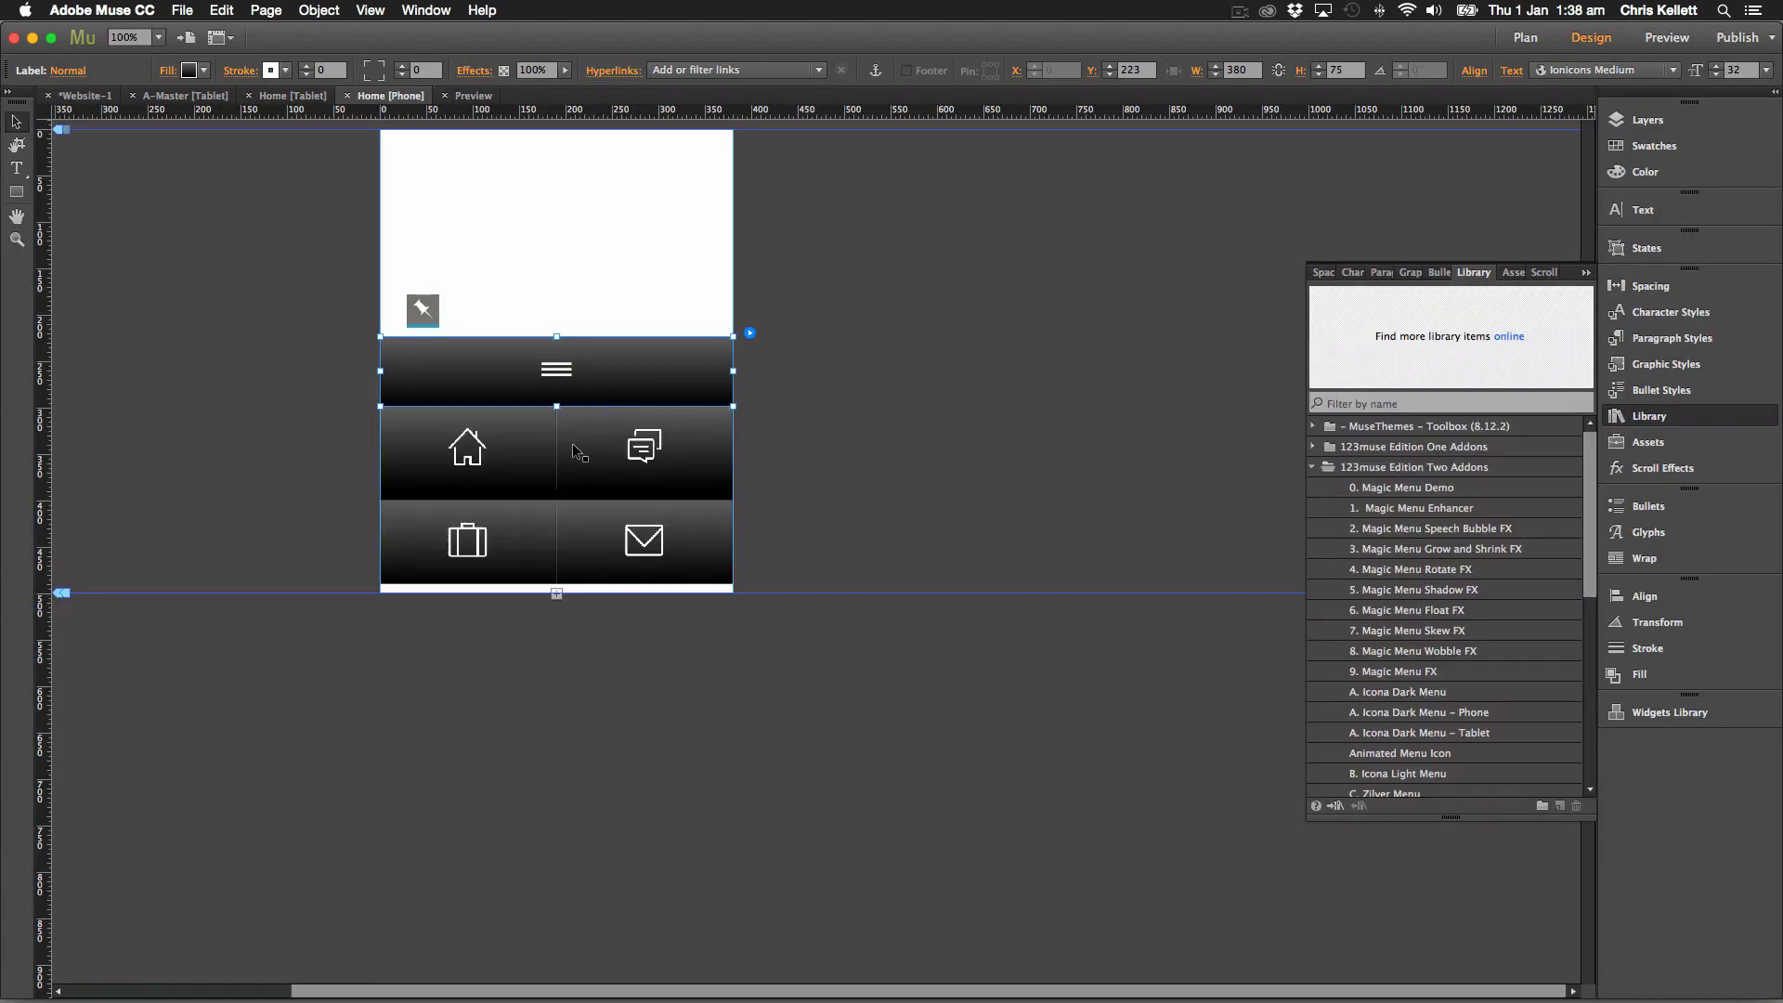
{"action": "left_click", "coordinate": [583, 522]}
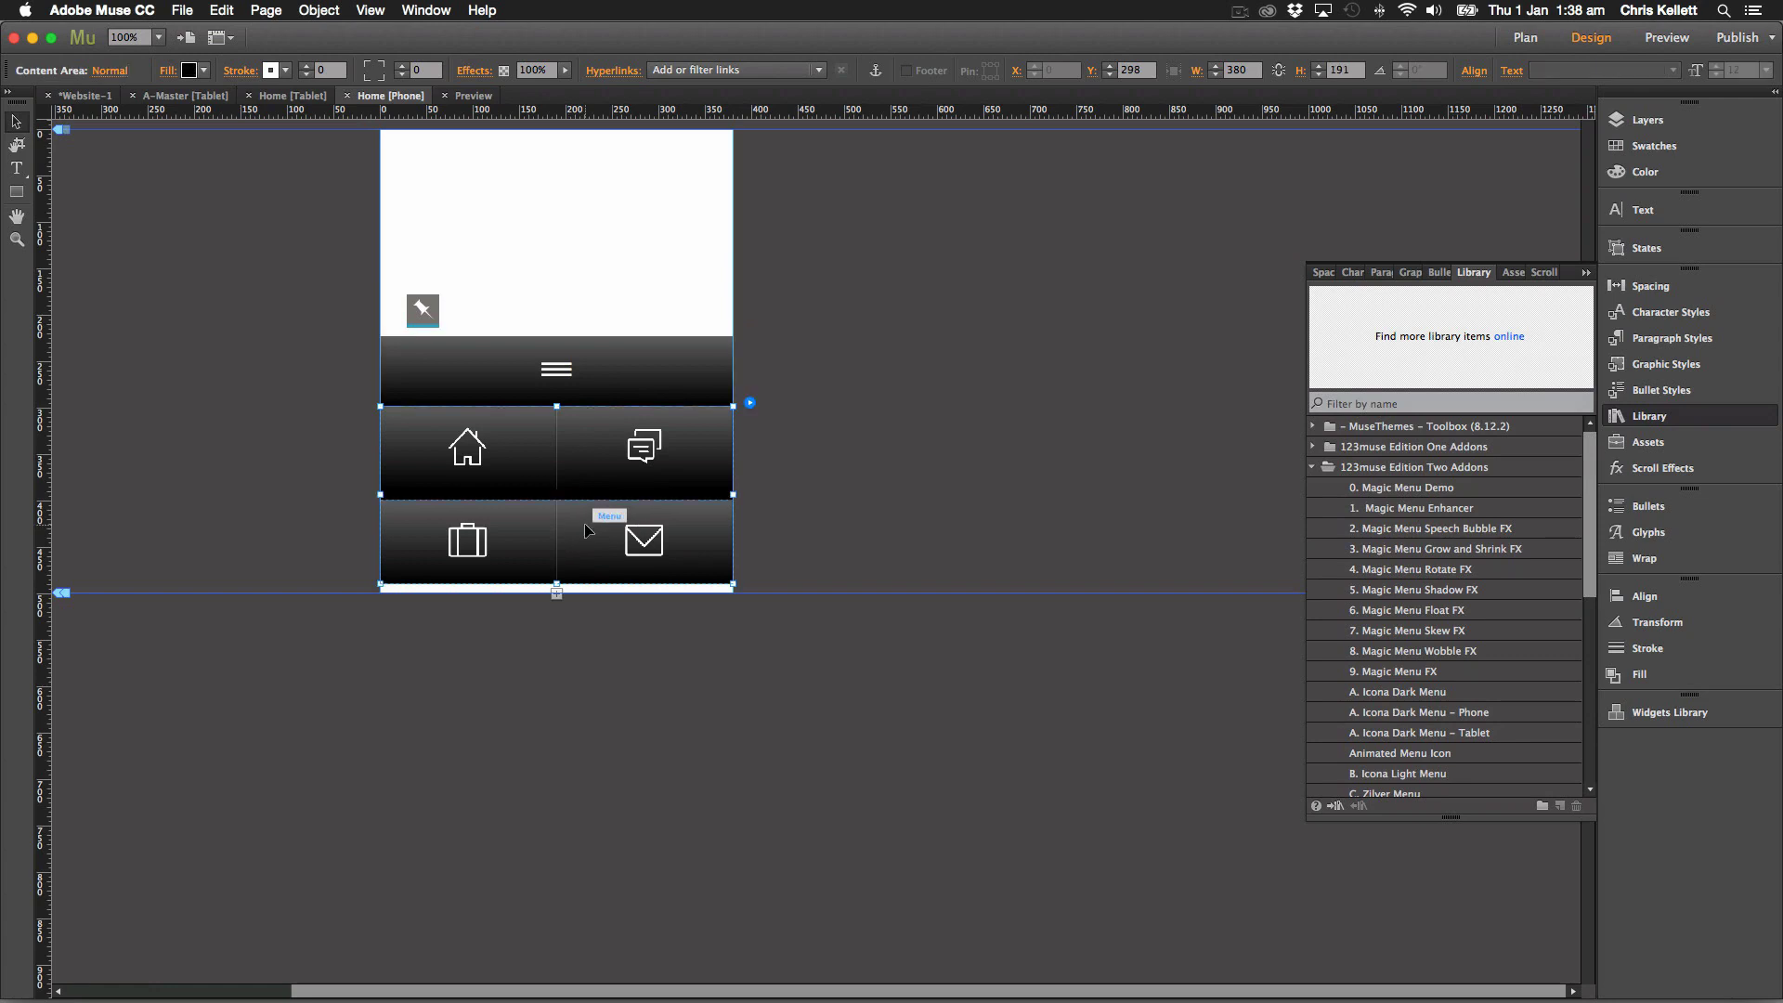
{"action": "left_click", "coordinate": [603, 467]}
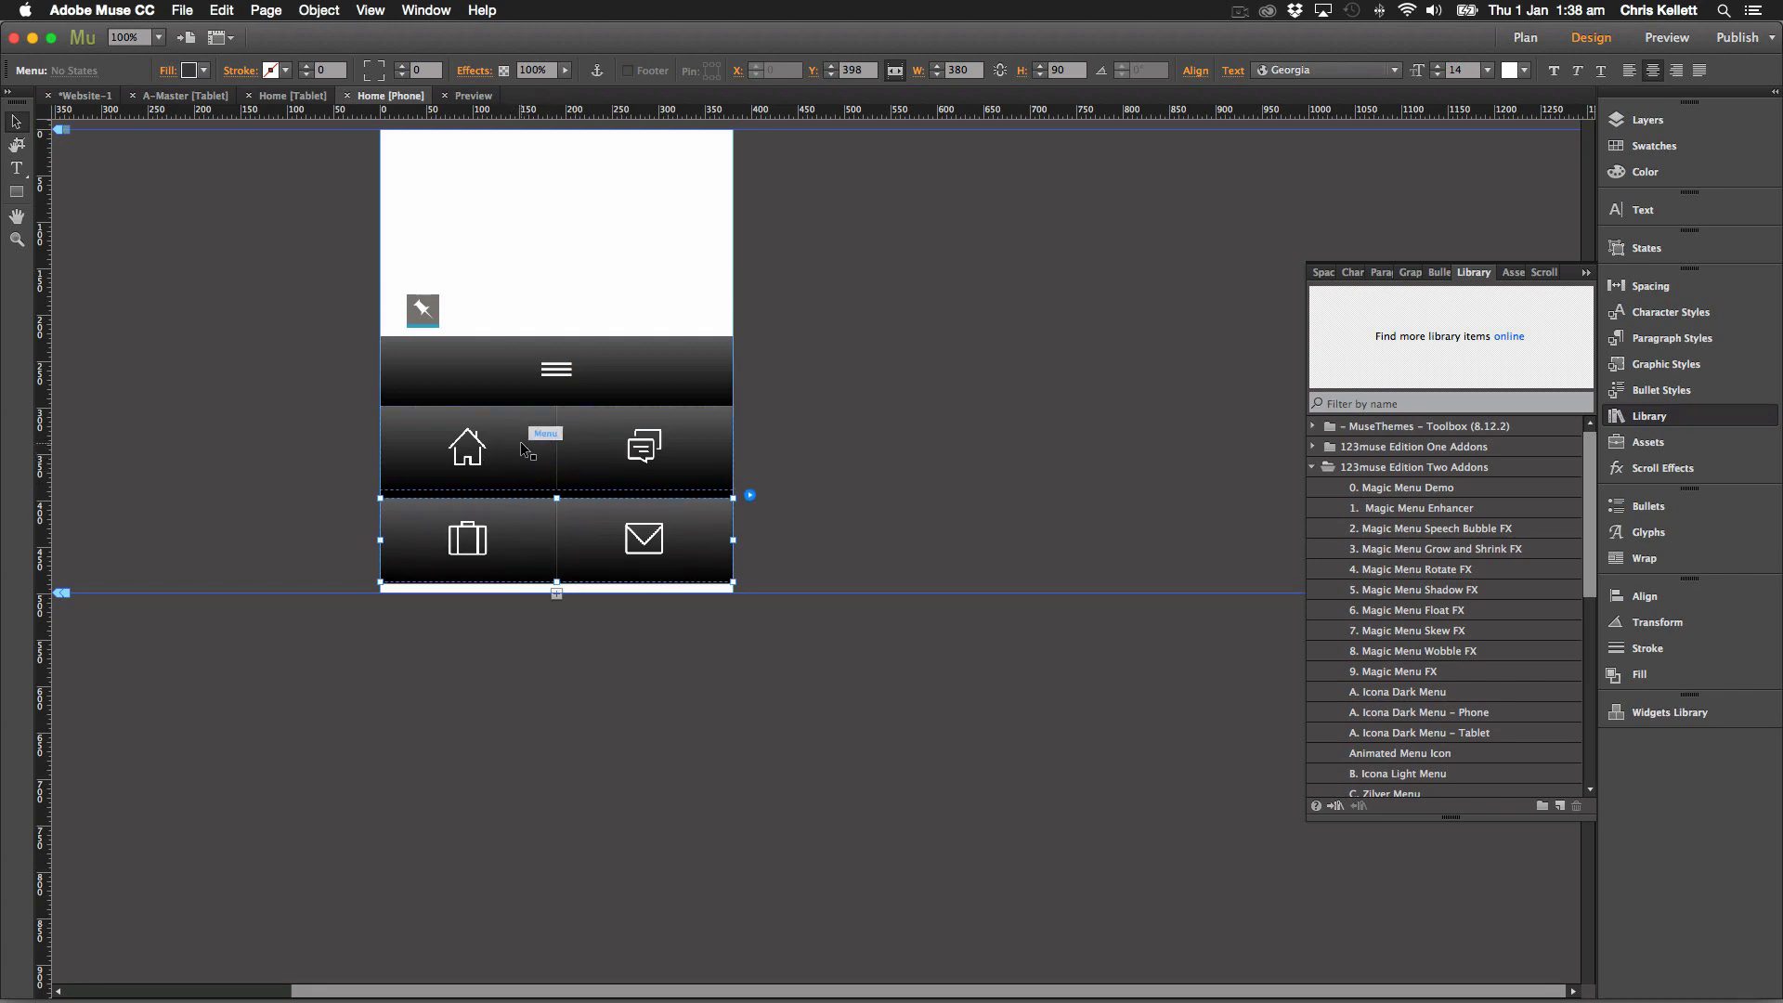
{"action": "key", "text": "Up"}
{"action": "key", "text": "Up"}
{"action": "key", "text": "Up"}
{"action": "key", "text": "Up"}
{"action": "key", "text": "Up"}
{"action": "key", "text": "Up"}
{"action": "key", "text": "Up"}
{"action": "key", "text": "Up"}
{"action": "key", "text": "Up"}
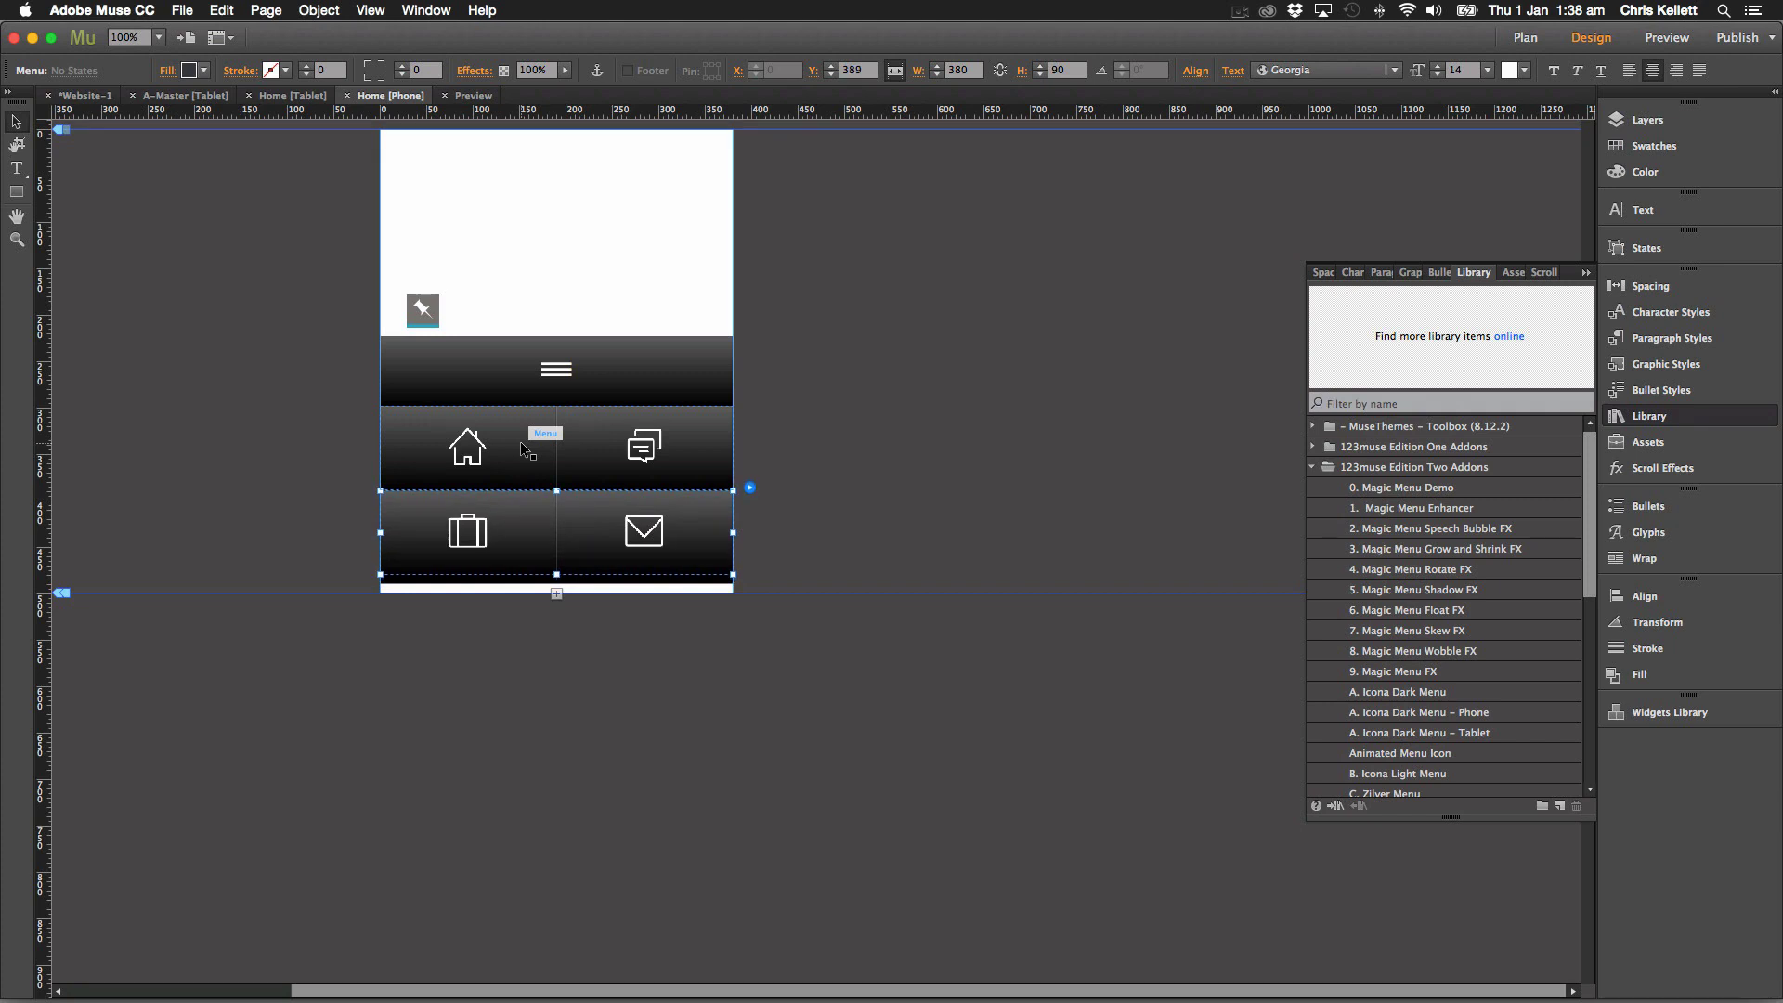
{"action": "key", "text": "Up"}
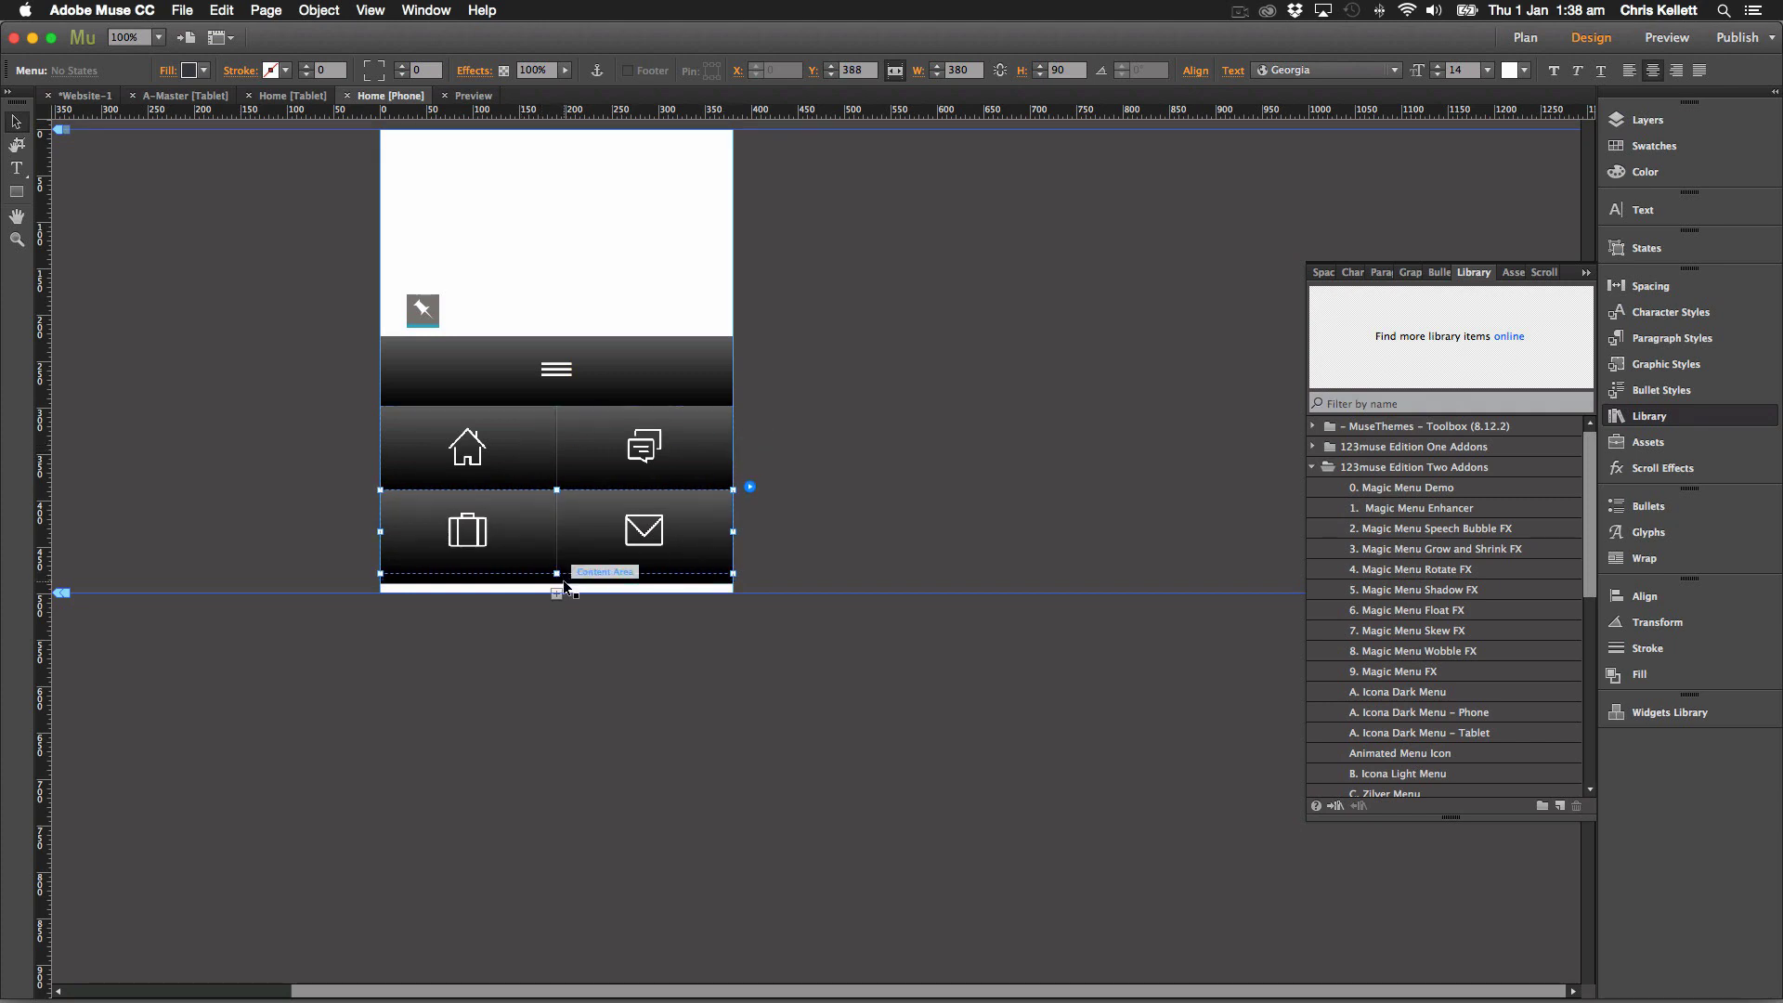
Shorten the menu's content area to 180 px and collapse the accordion to its bar.
{"action": "left_click", "coordinate": [566, 586]}
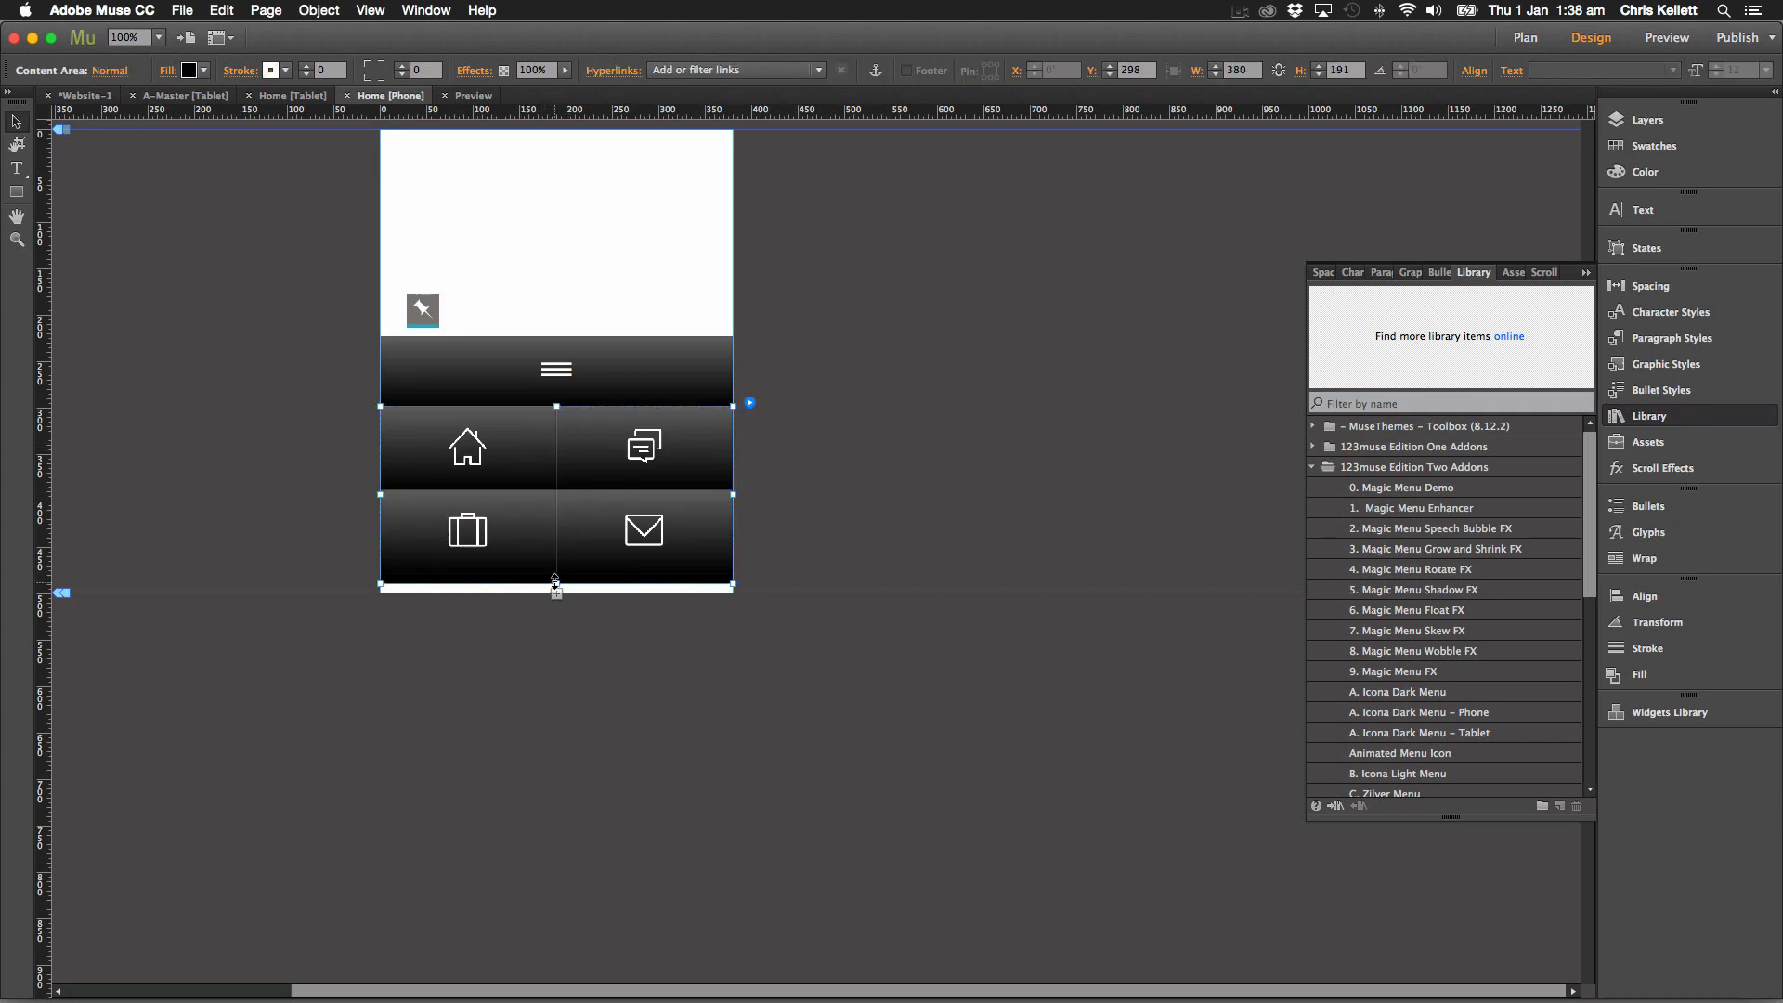
{"action": "left_click_drag", "start_coordinate": [555, 584], "coordinate": [555, 574]}
{"action": "left_click", "coordinate": [1020, 426]}
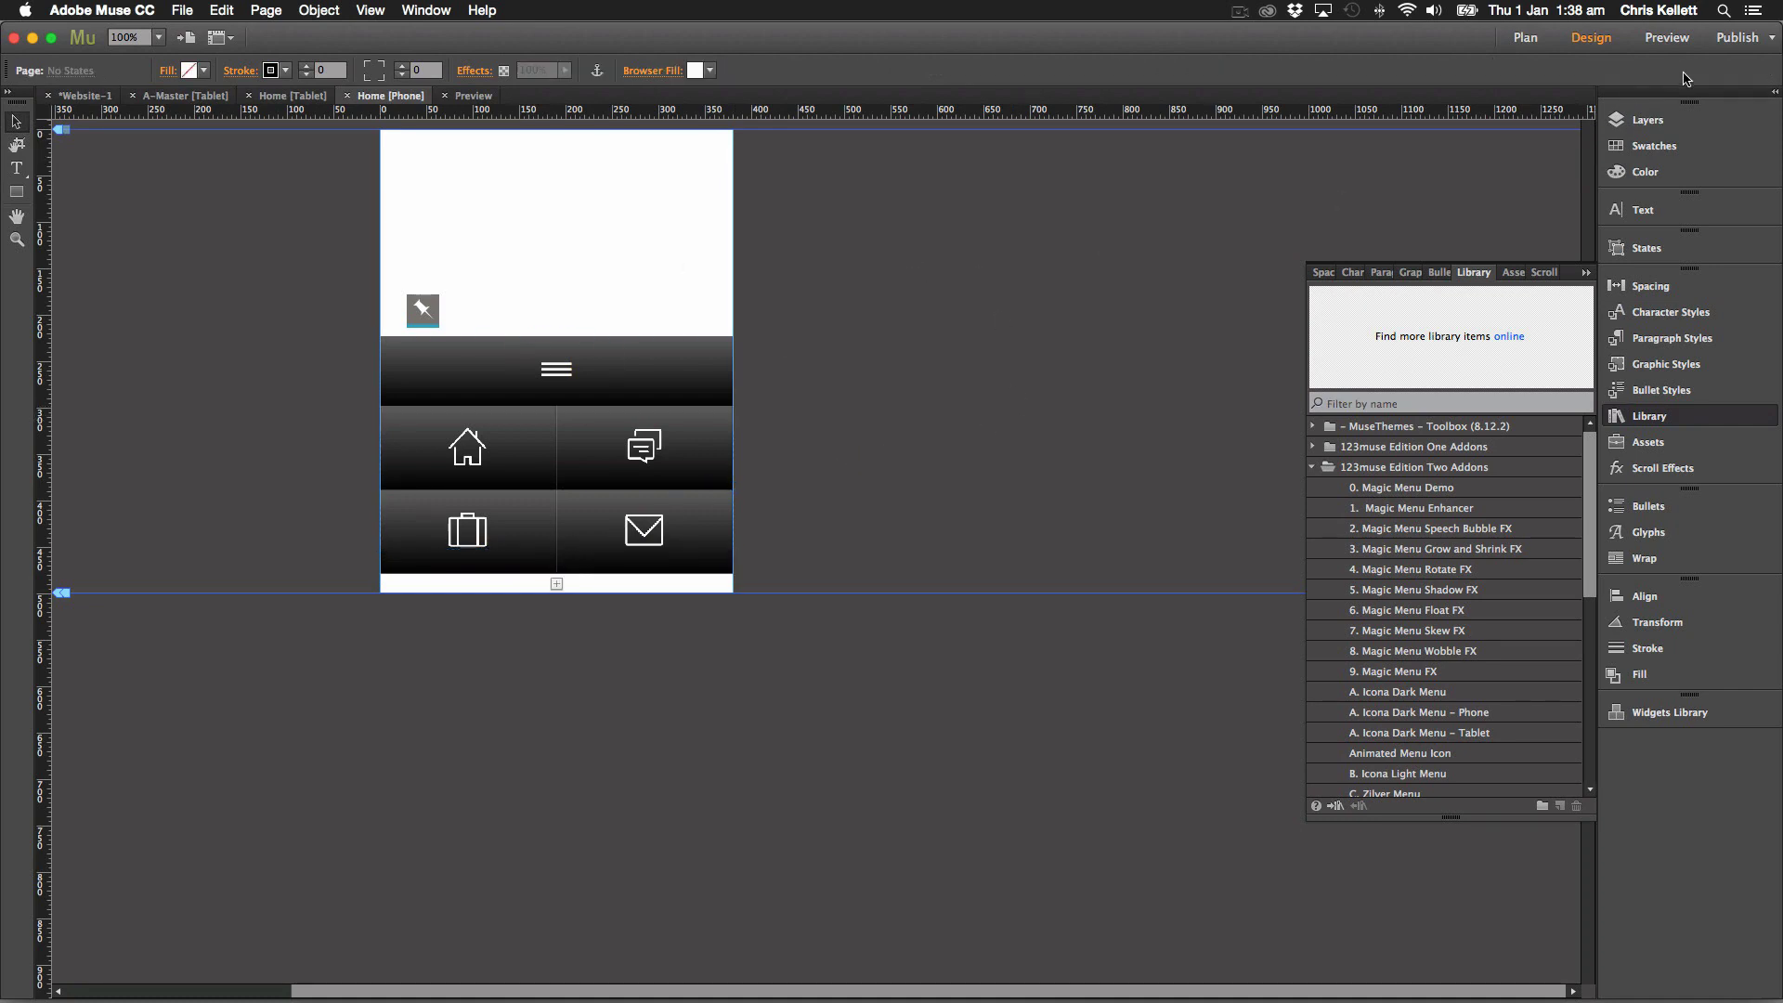
{"action": "left_click", "coordinate": [568, 392]}
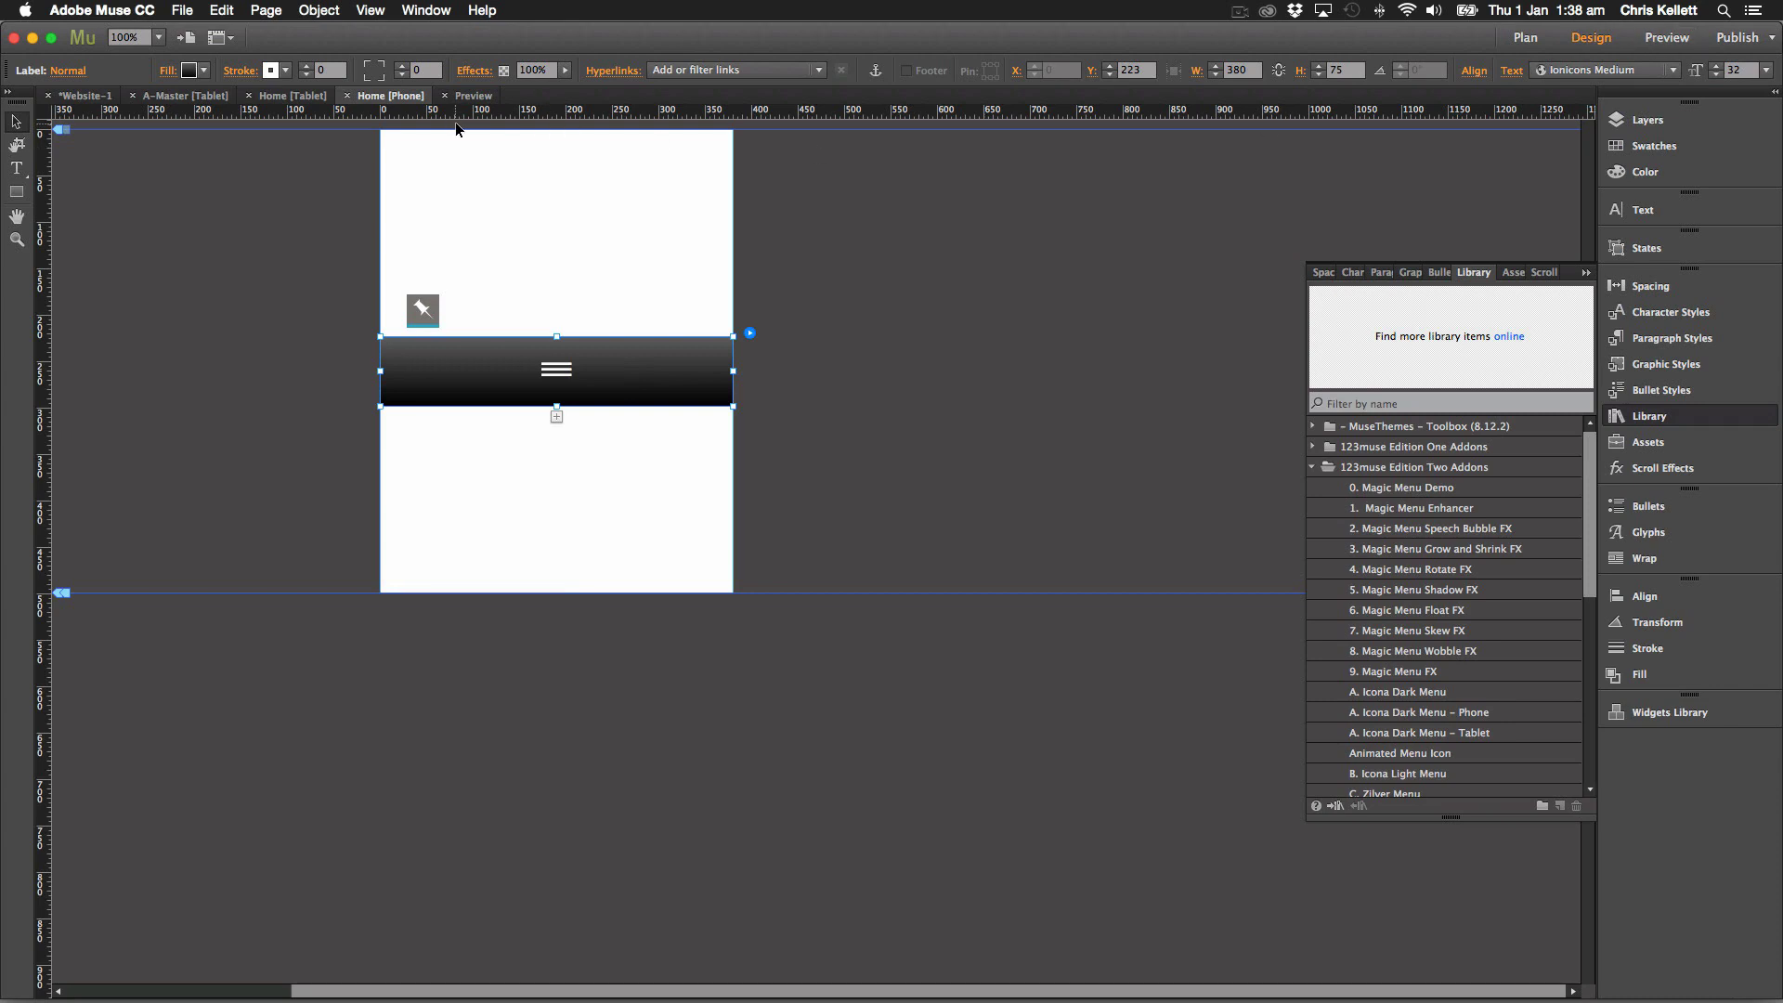
Refresh the phone preview and test the hamburger menu opening into four icon tiles and closing.
{"action": "left_click", "coordinate": [471, 96]}
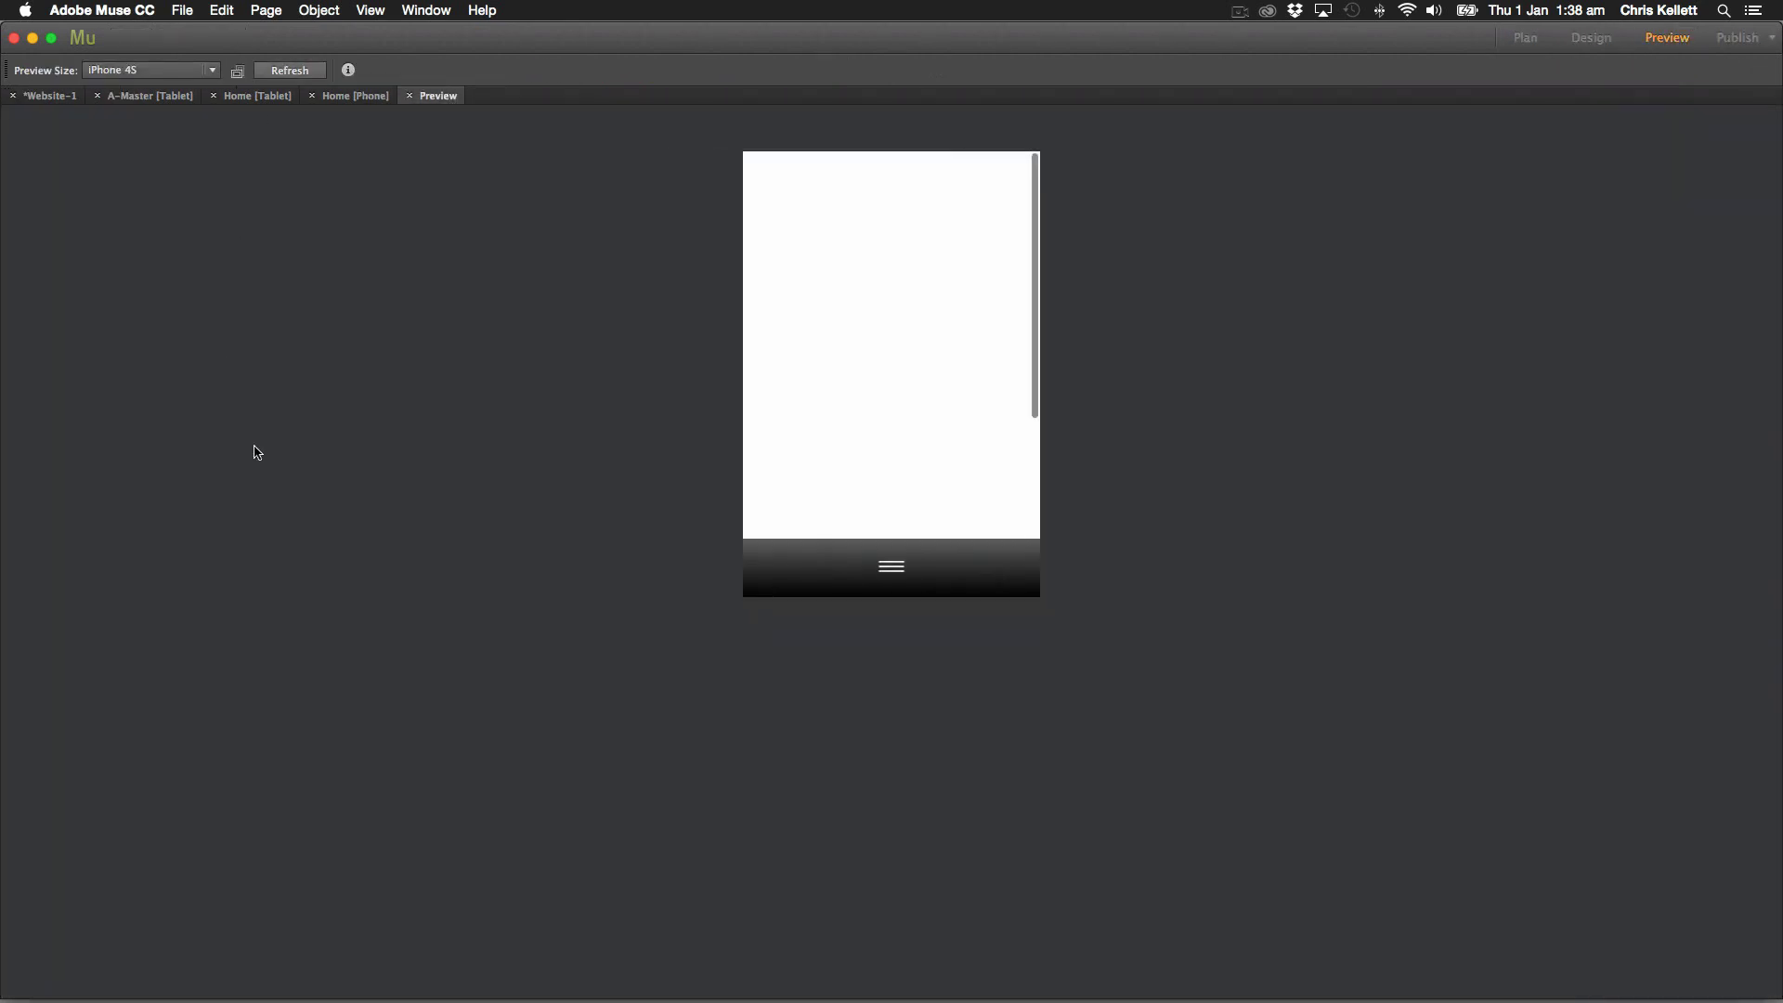
{"action": "key", "text": "super+r"}
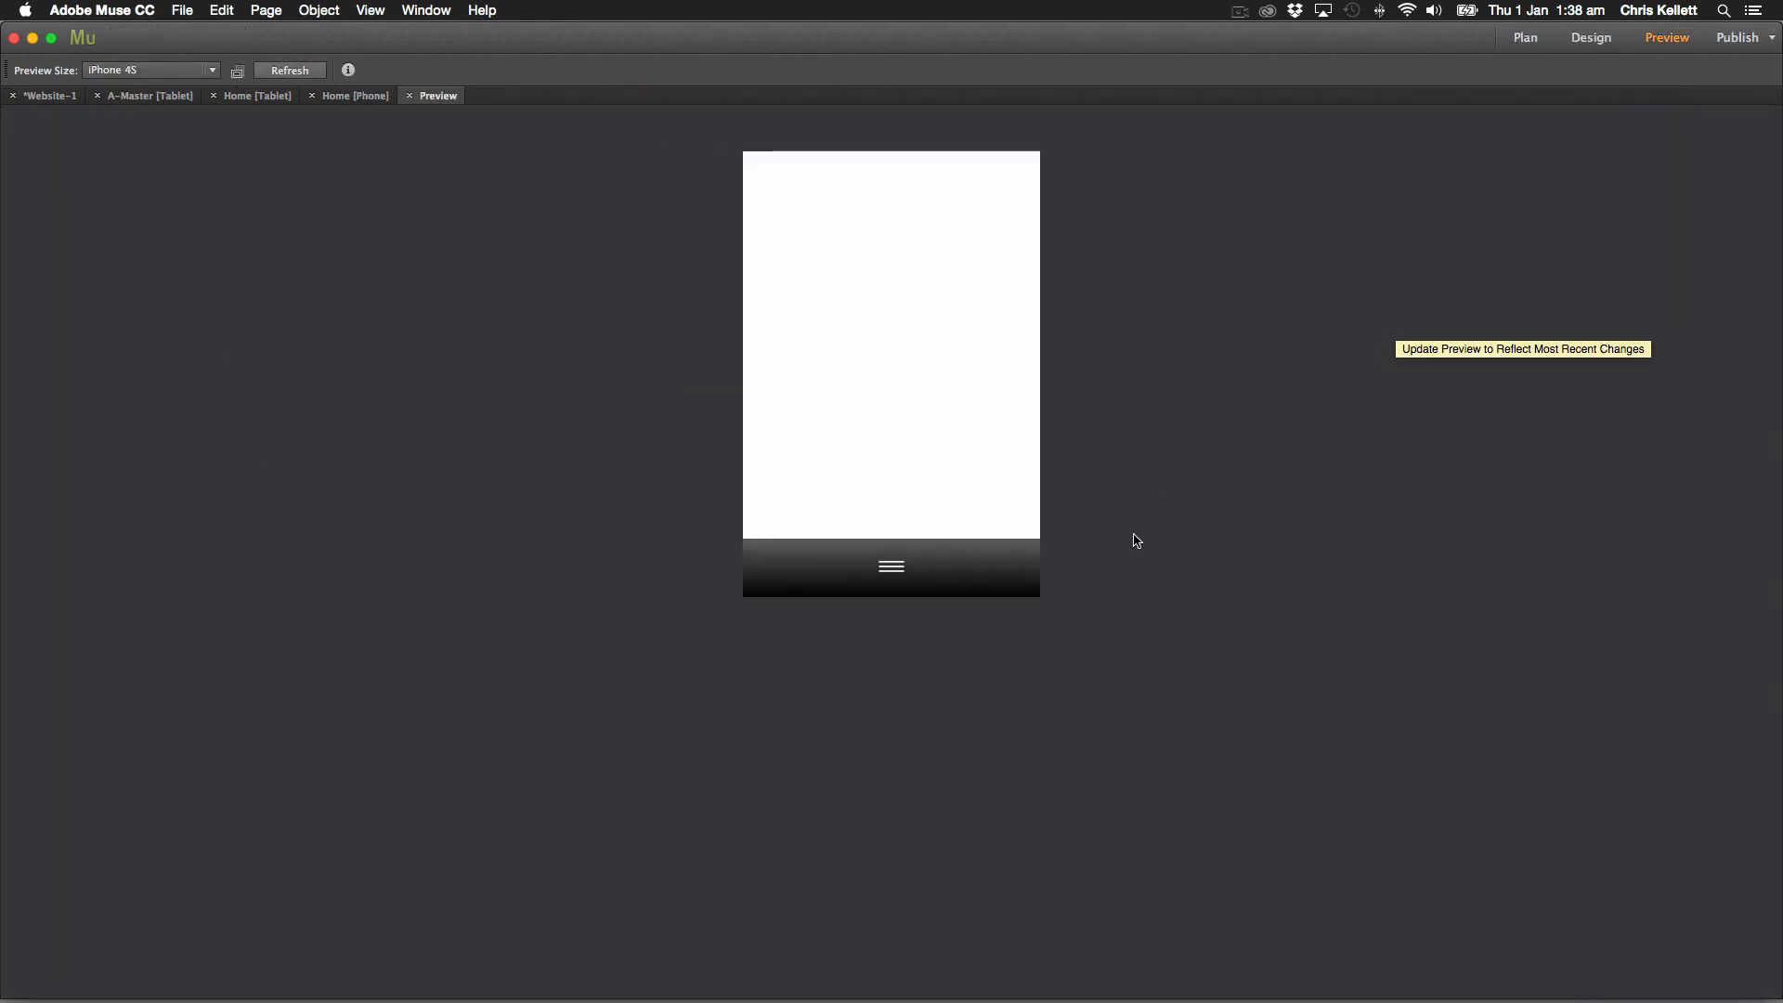
{"action": "left_click", "coordinate": [916, 581]}
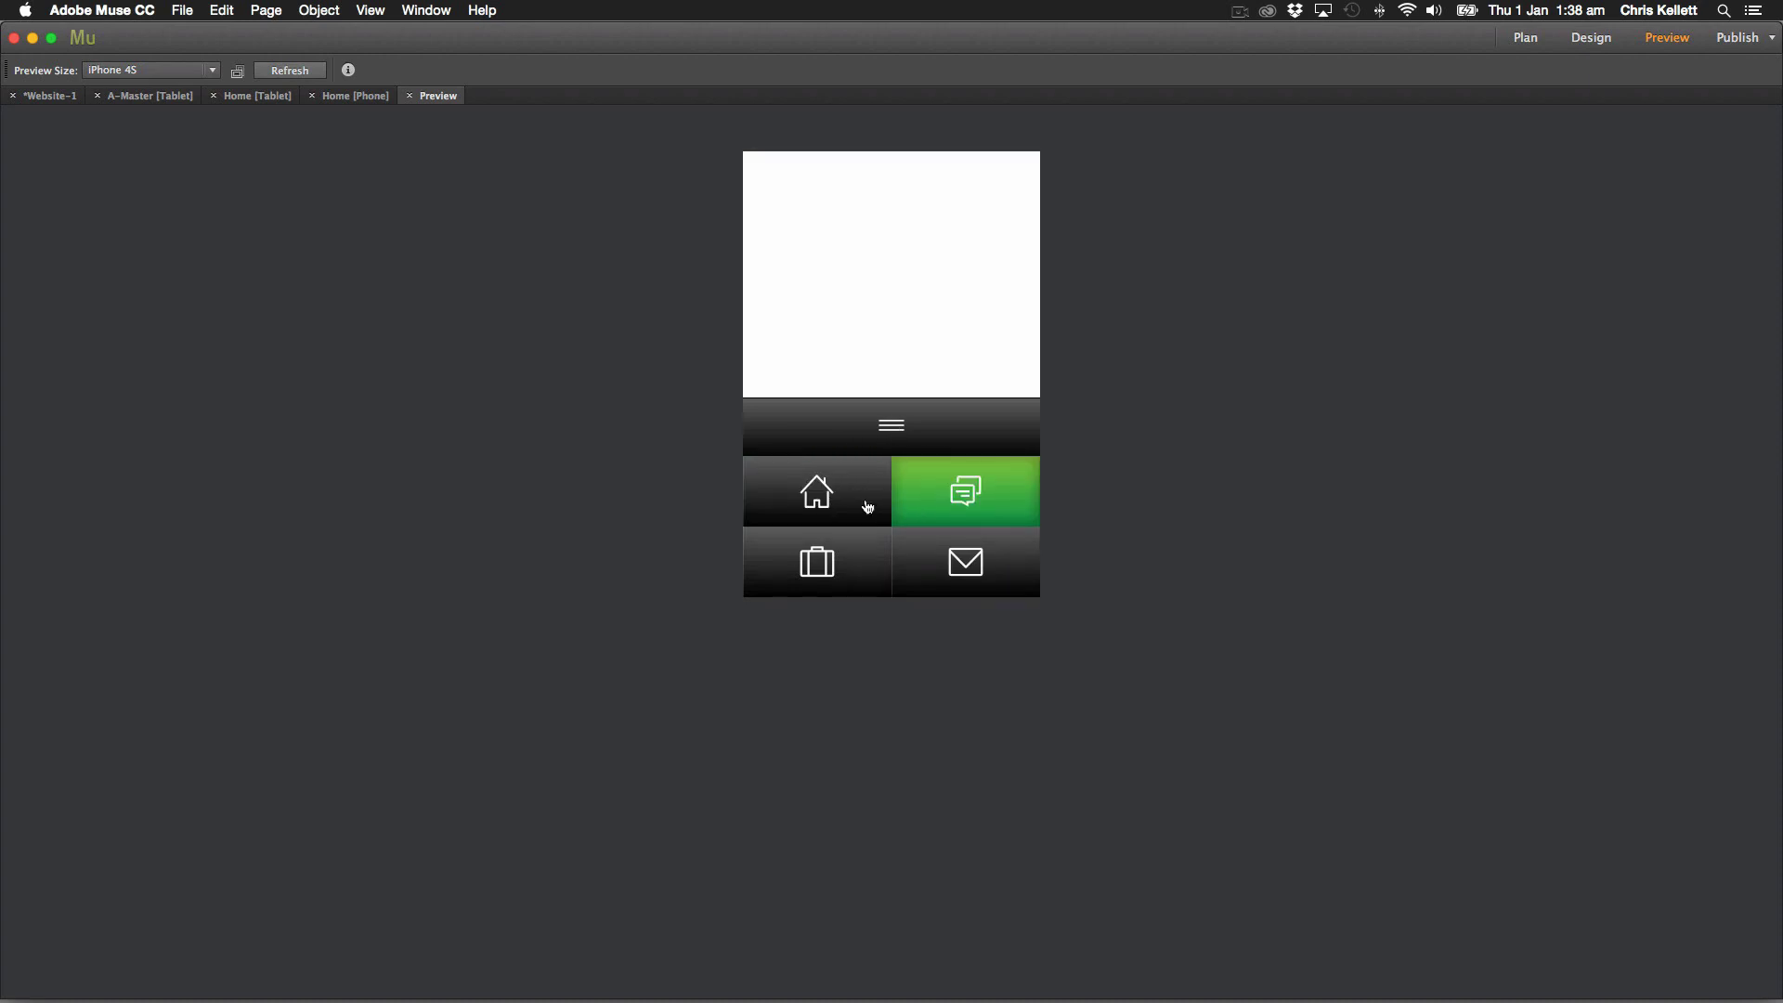
{"action": "left_click", "coordinate": [892, 428]}
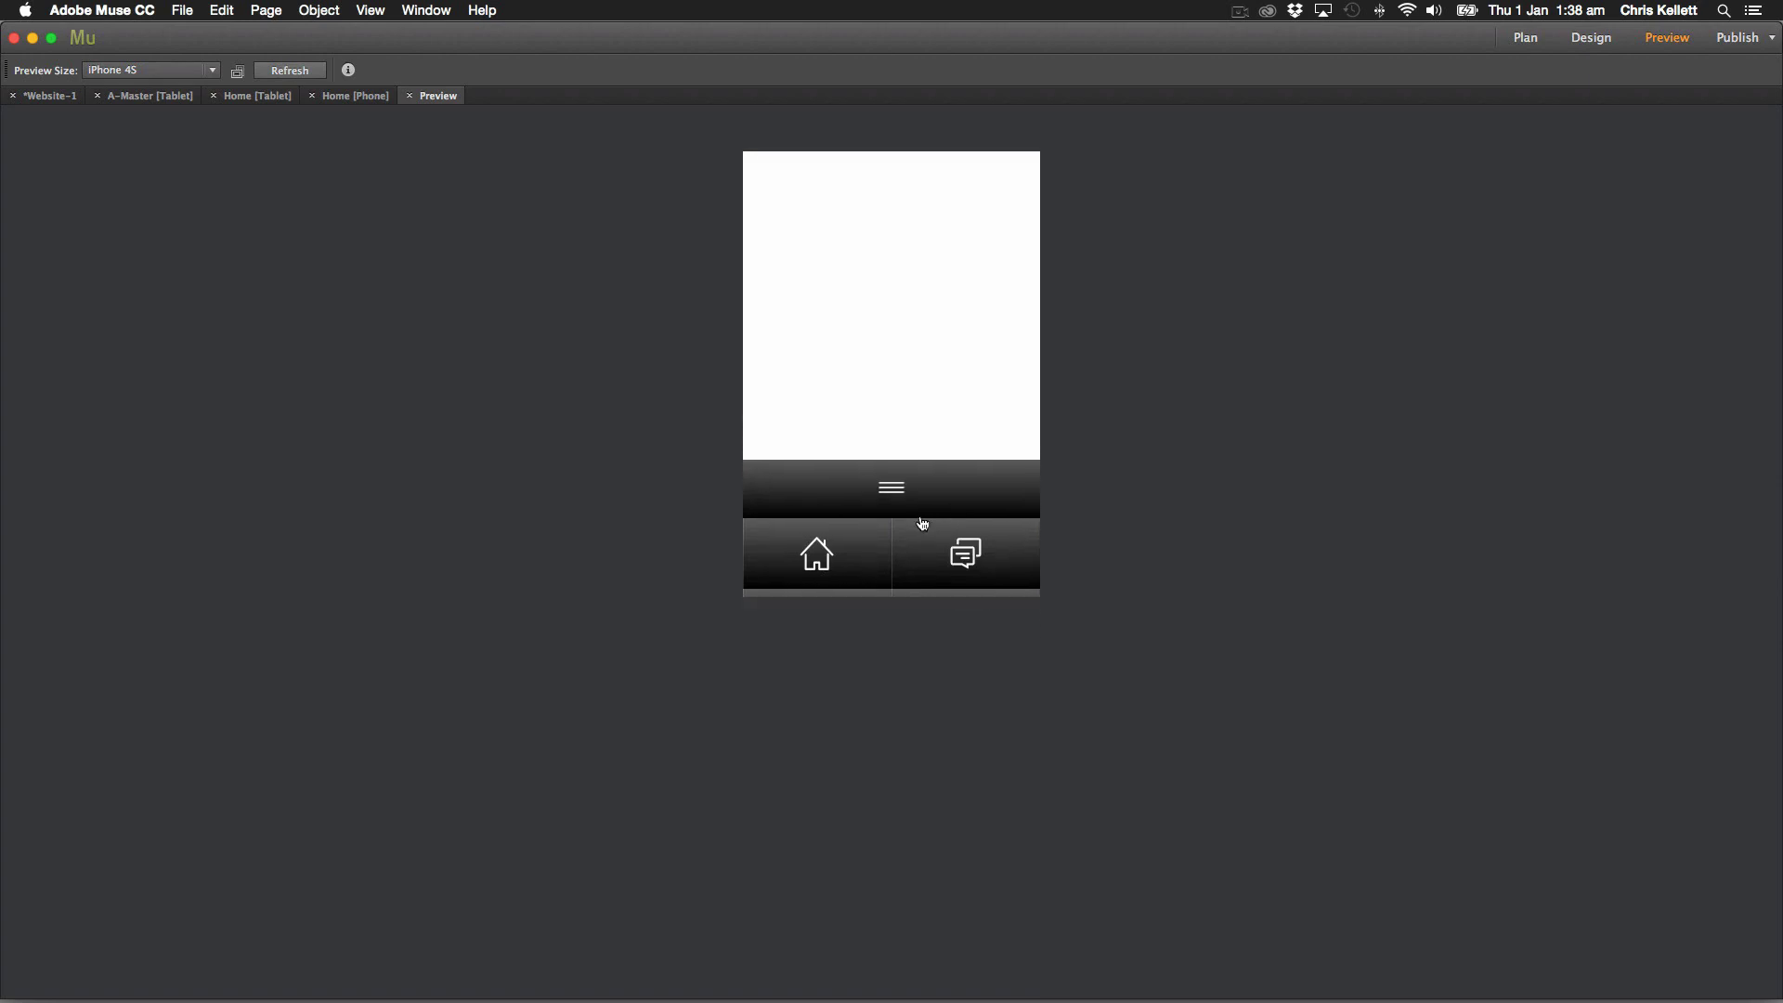
Check the Home [Phone] and Home [Tablet] pages, then return to the phone preview.
{"action": "left_click", "coordinate": [350, 100]}
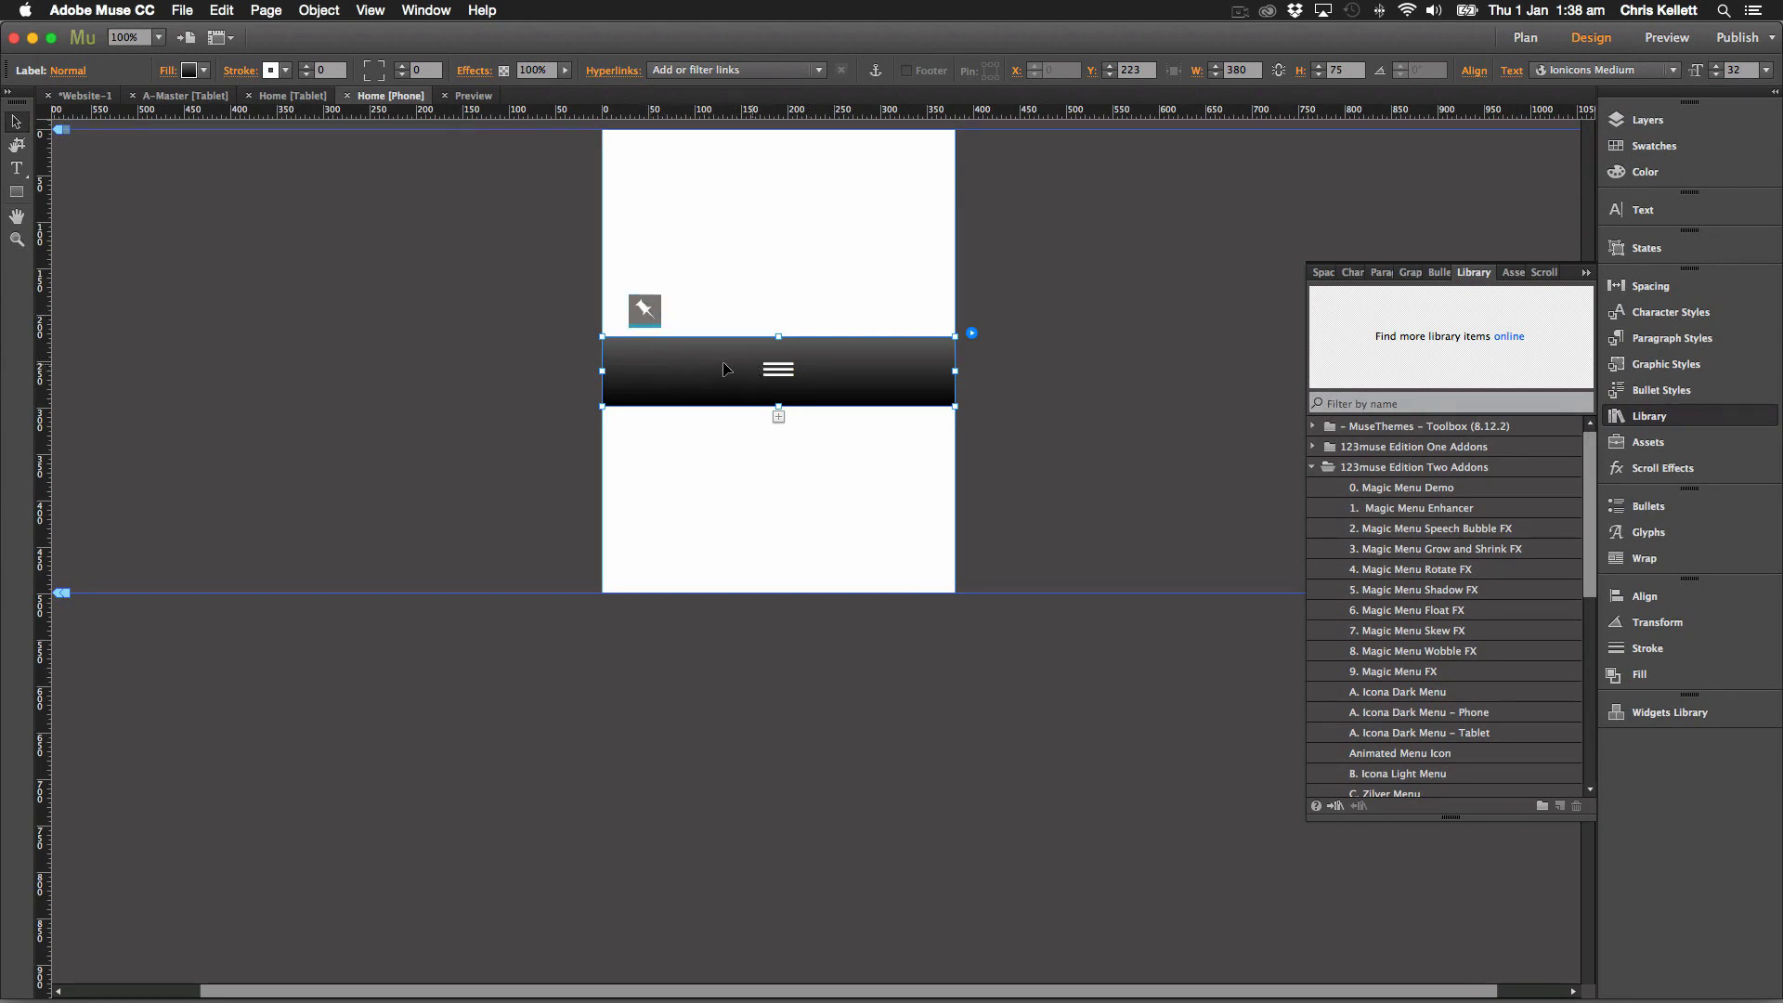
{"action": "left_click", "coordinate": [296, 96]}
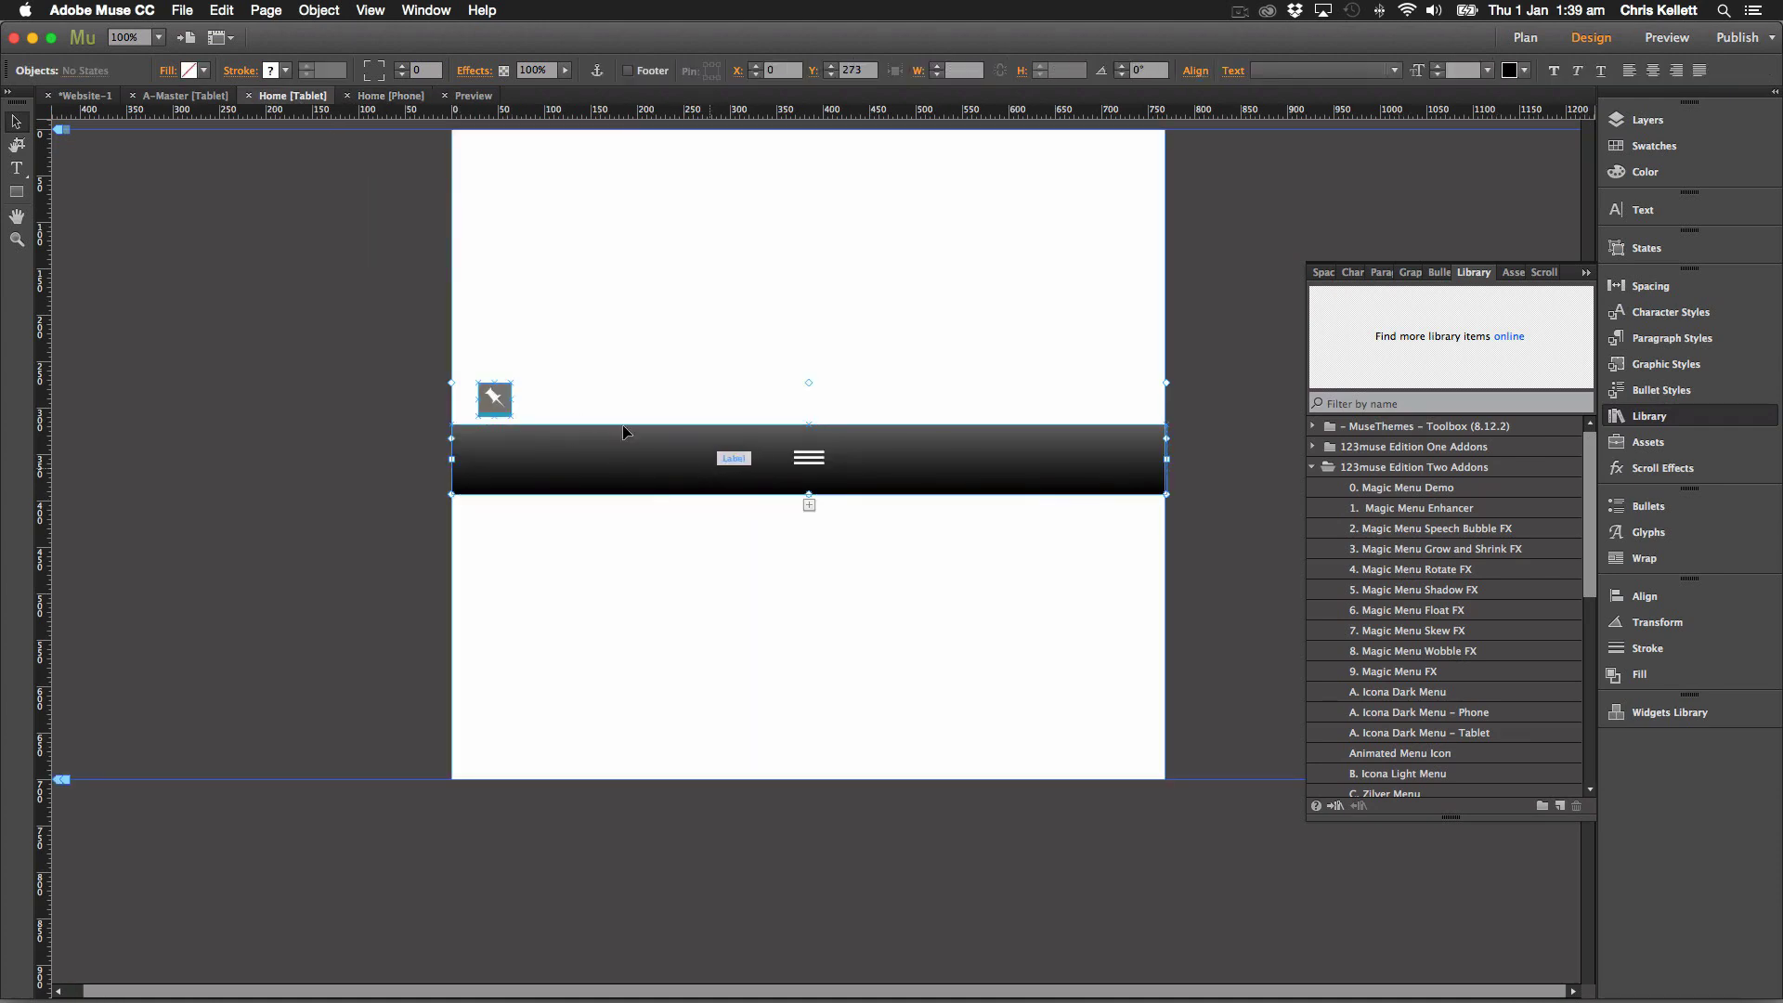
{"action": "left_click", "coordinate": [471, 96]}
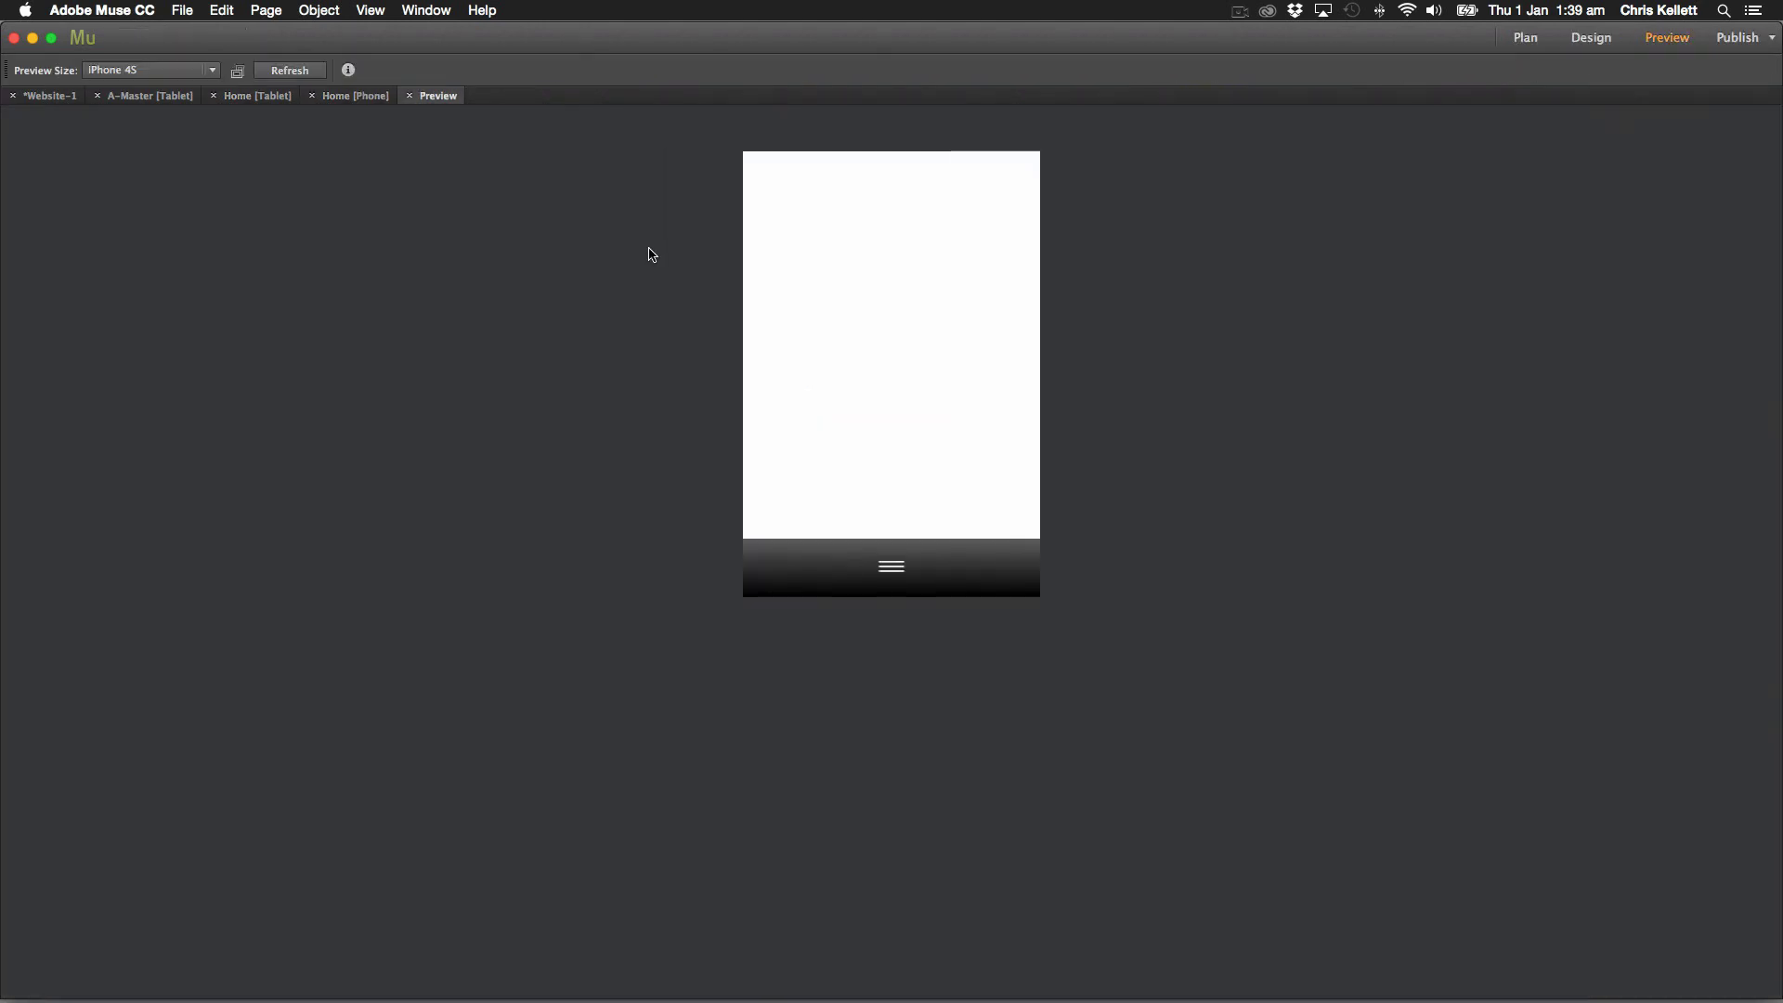